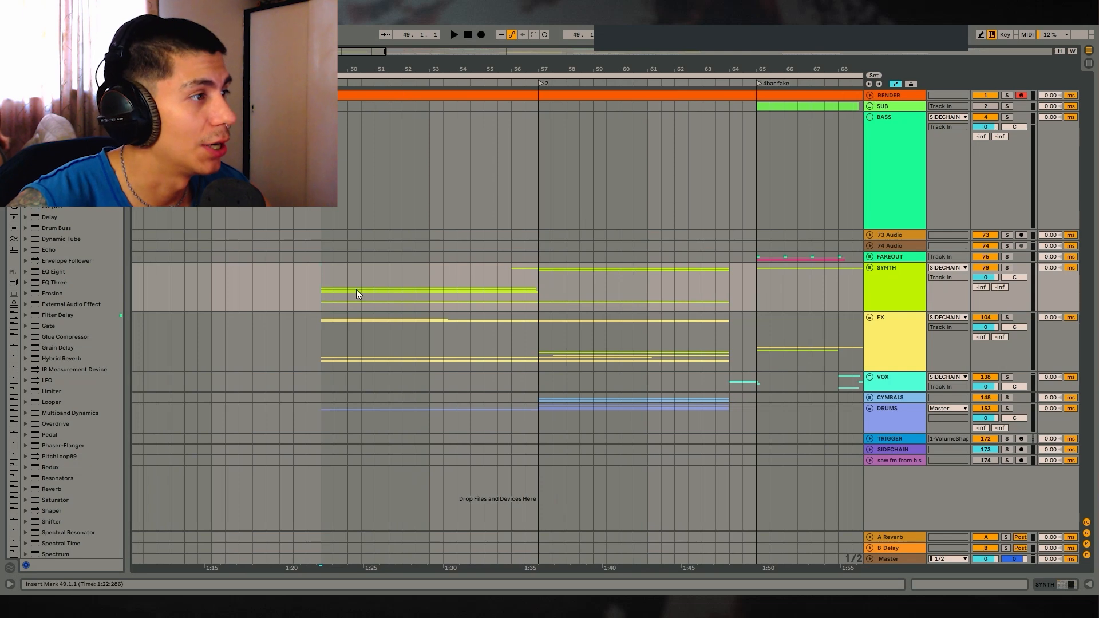
# Step: Unfold the SYNTH group and all its tracks, and select the Melodic Loop Arp 4 clip on track 92
pyautogui.moveTo(553, 68); pyautogui.dragTo(517, 55)
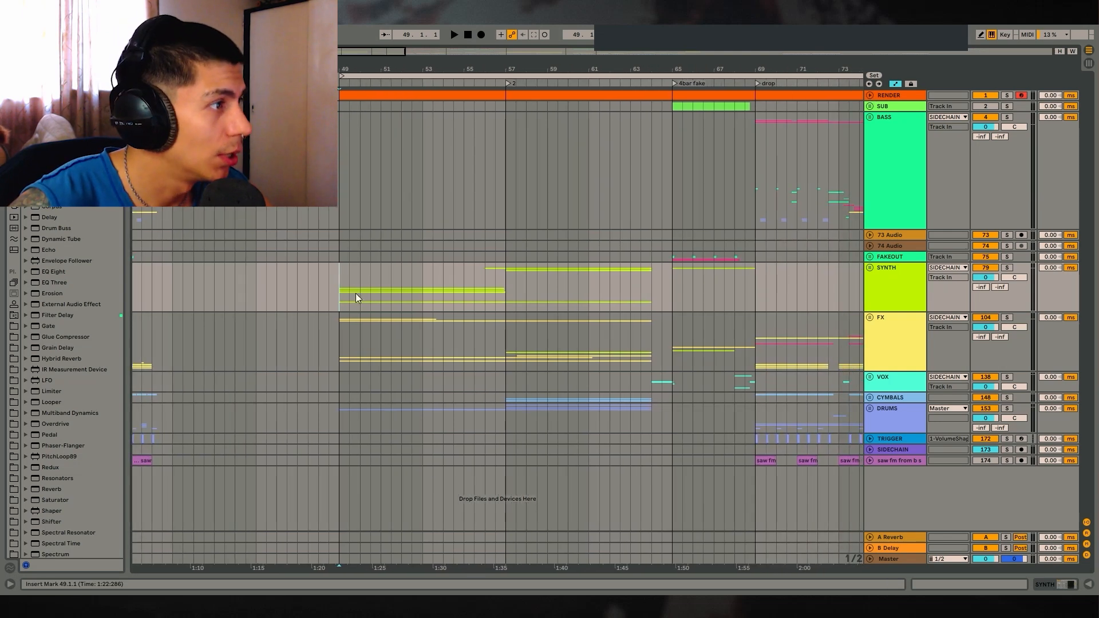
pyautogui.click(870, 268)
pyautogui.scroll(-5, 681, 246)
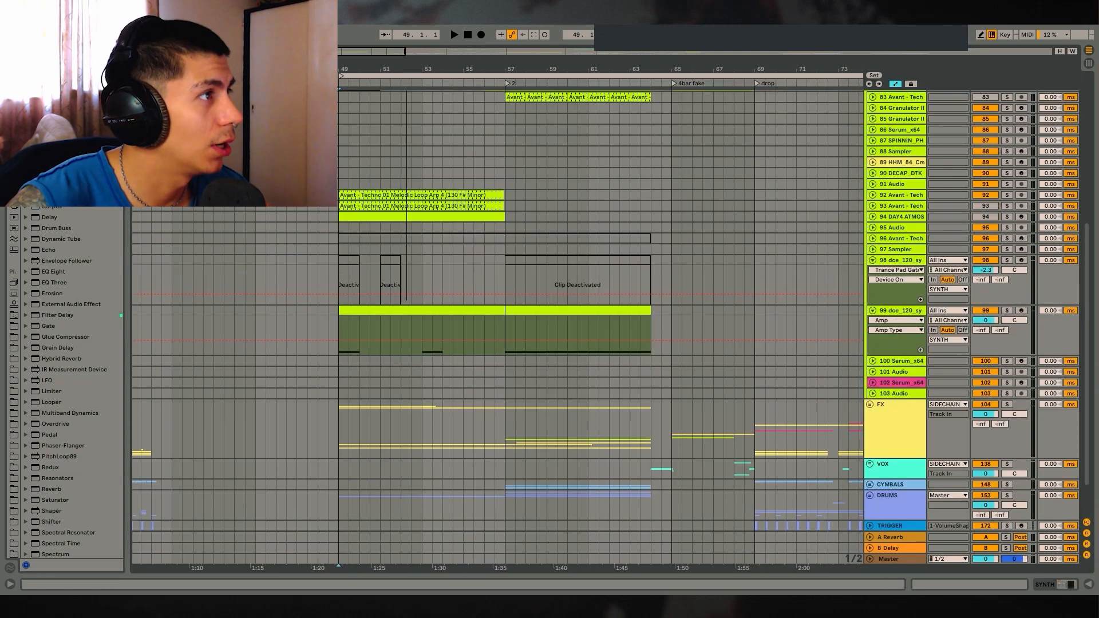
pyautogui.moveTo(423, 66); pyautogui.dragTo(468, 83)
pyautogui.keyDown('alt'); pyautogui.click(872, 206); pyautogui.keyUp('alt')
pyautogui.scroll(-1, 823, 215)
pyautogui.scroll(1, 441, 106)
pyautogui.scroll(3, 633, 181)
pyautogui.click(445, 182)
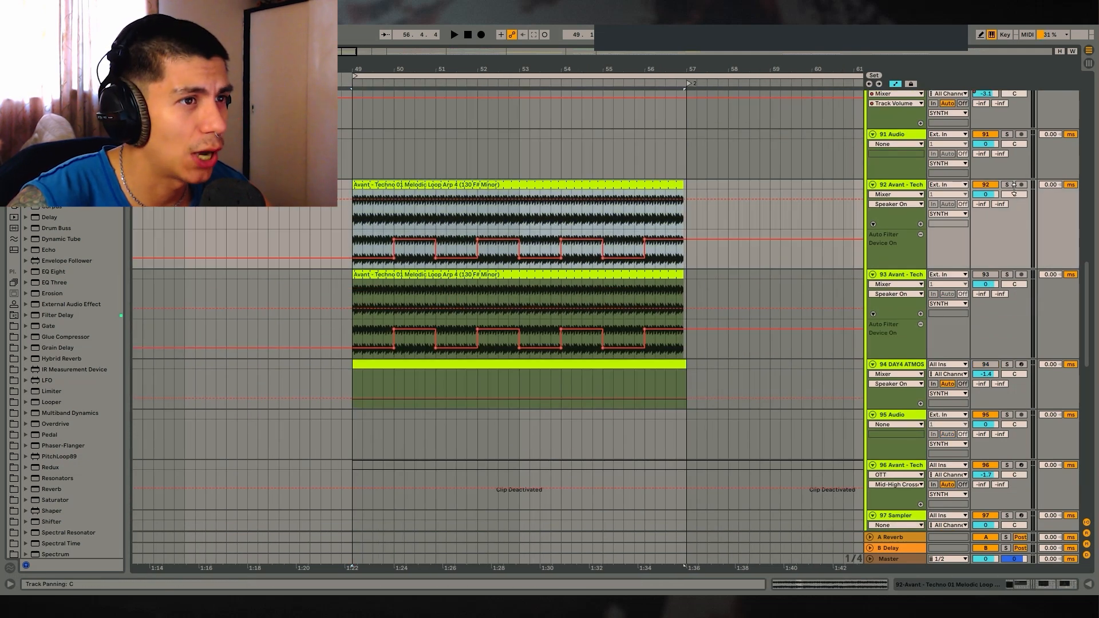
# Step: Solo track 93, play its arp loop from bar 49 and show the track's device chain
pyautogui.click(1008, 276)
pyautogui.click(451, 274)
pyautogui.press('space')
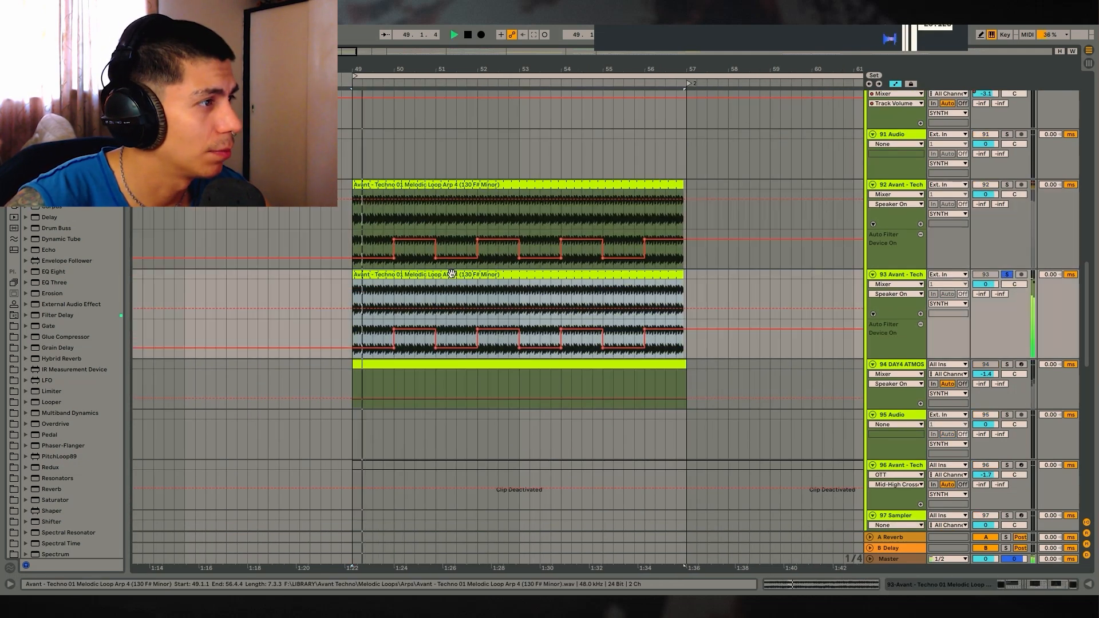
pyautogui.click(1053, 585)
pyautogui.press('space')
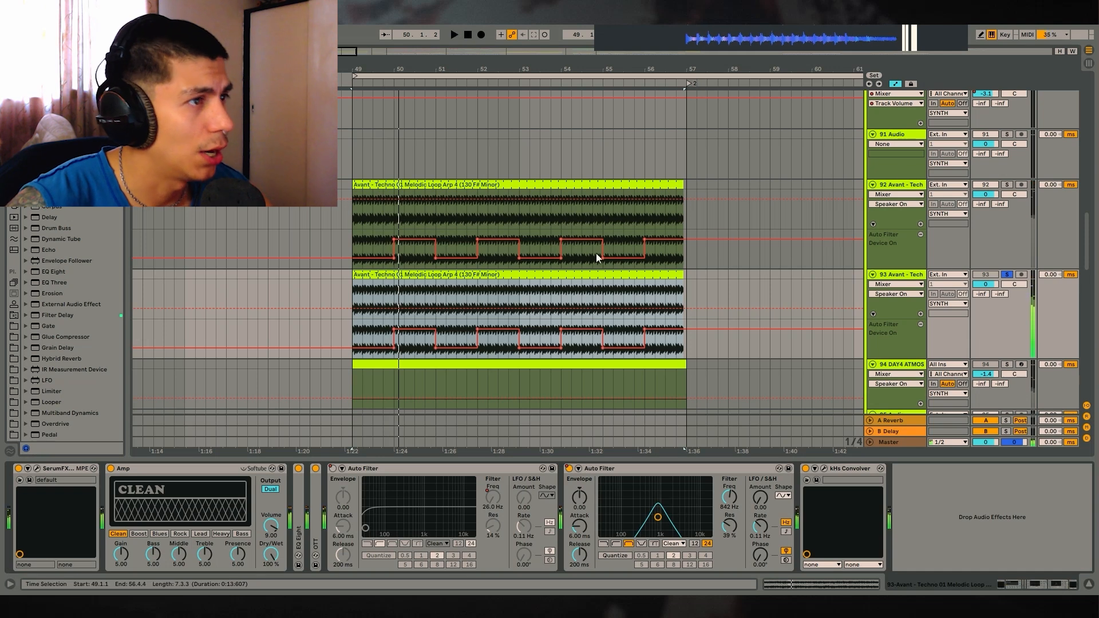
# Step: Solo track 92 and play its Melodic Loop Arp 4 clip from bar 49
pyautogui.click(598, 184)
pyautogui.click(1006, 183)
pyautogui.press('space')
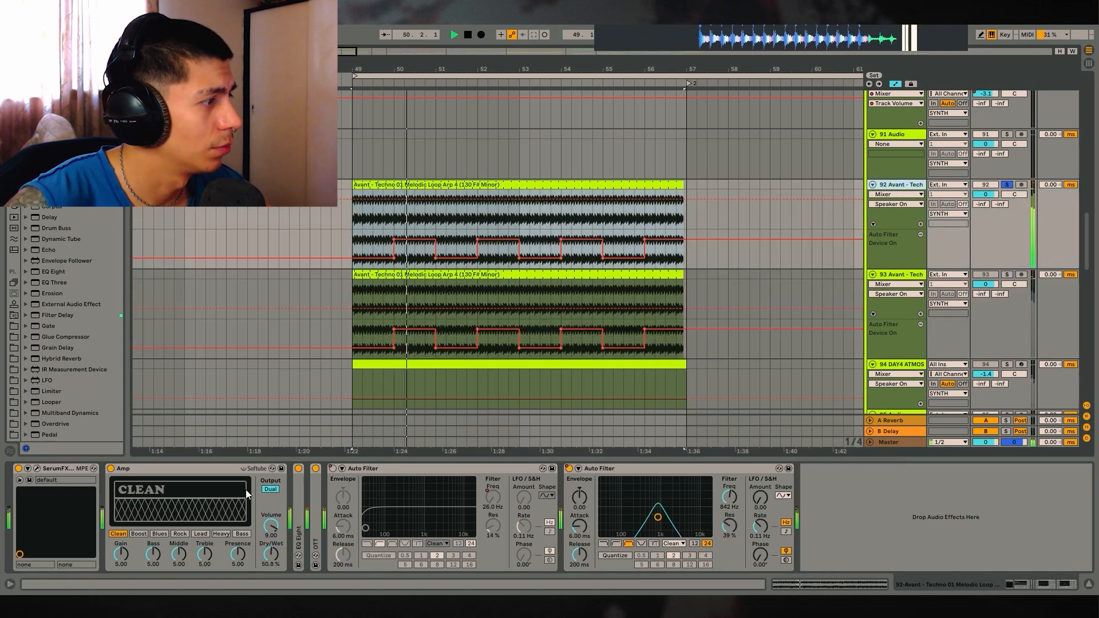
# Step: Group all devices on track 92, from SerumFX to the last Auto Filter, into one rack and bypass it
pyautogui.click(638, 467)
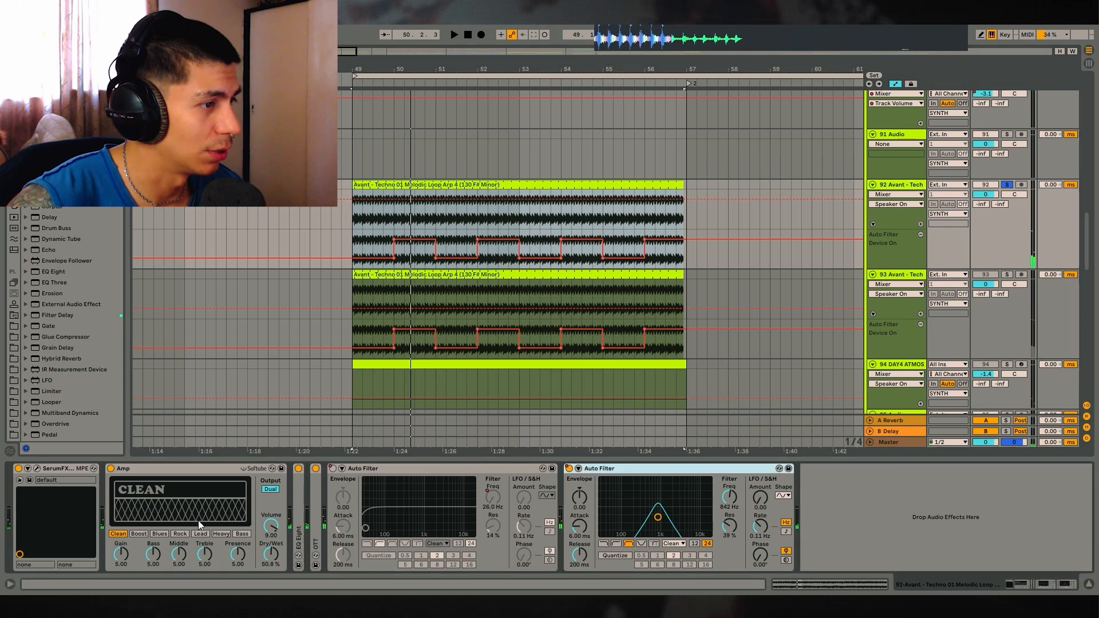
pyautogui.keyDown('shift'); pyautogui.click(69, 470); pyautogui.keyUp('shift')
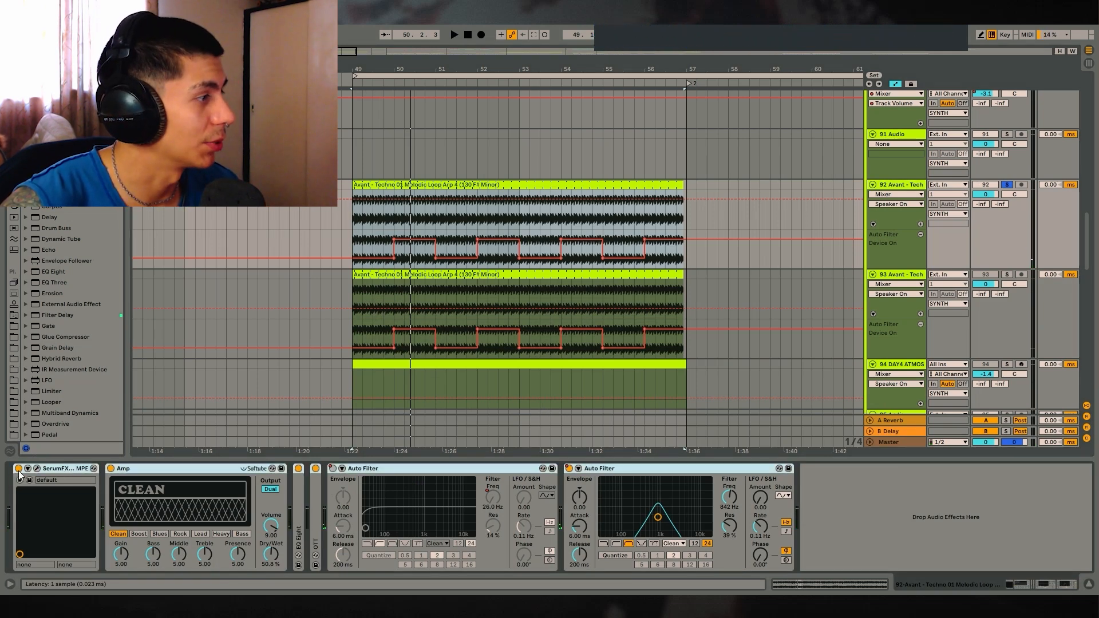
pyautogui.hotkey('ctrl', 'g')
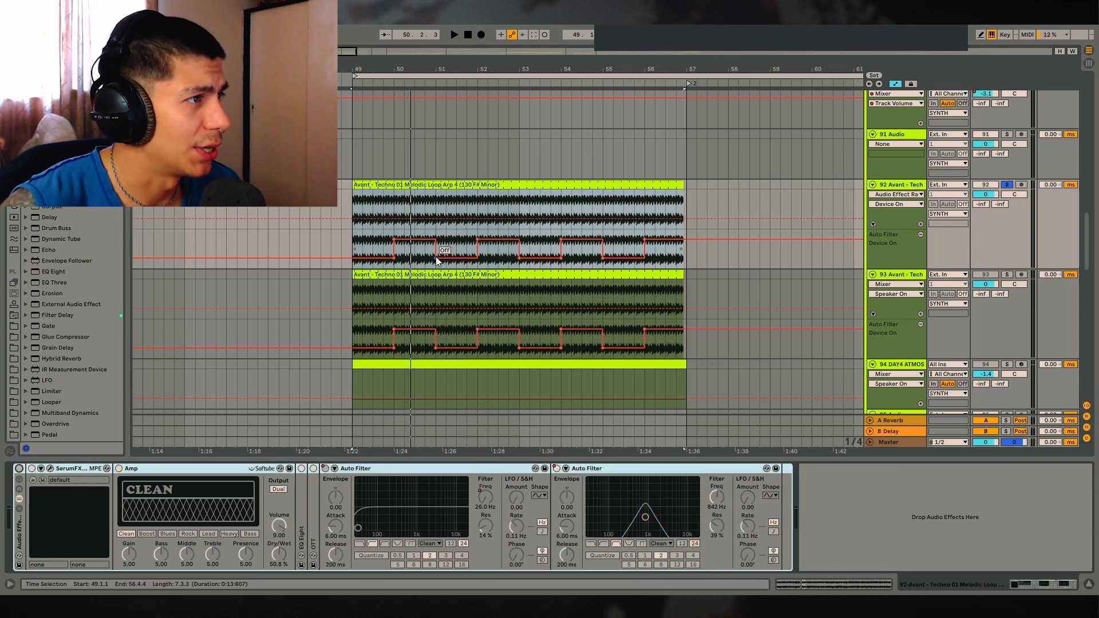
# Step: Play the arp loop on track 92 without effects and examine the clip's warp and pitch settings
pyautogui.click(504, 183)
pyautogui.press('space')
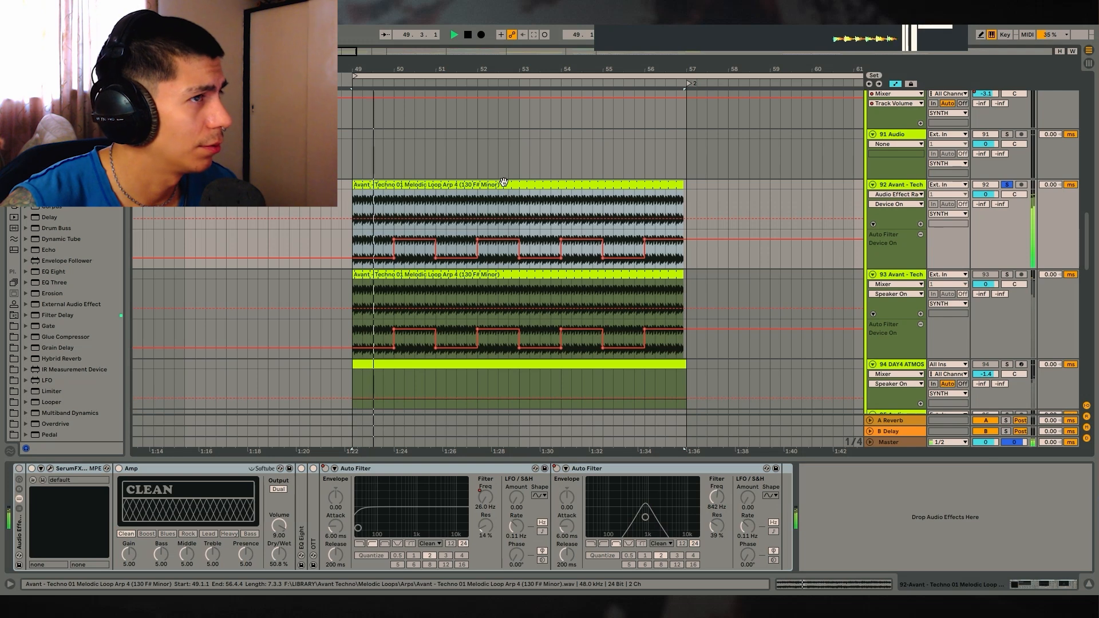
pyautogui.doubleClick(504, 183)
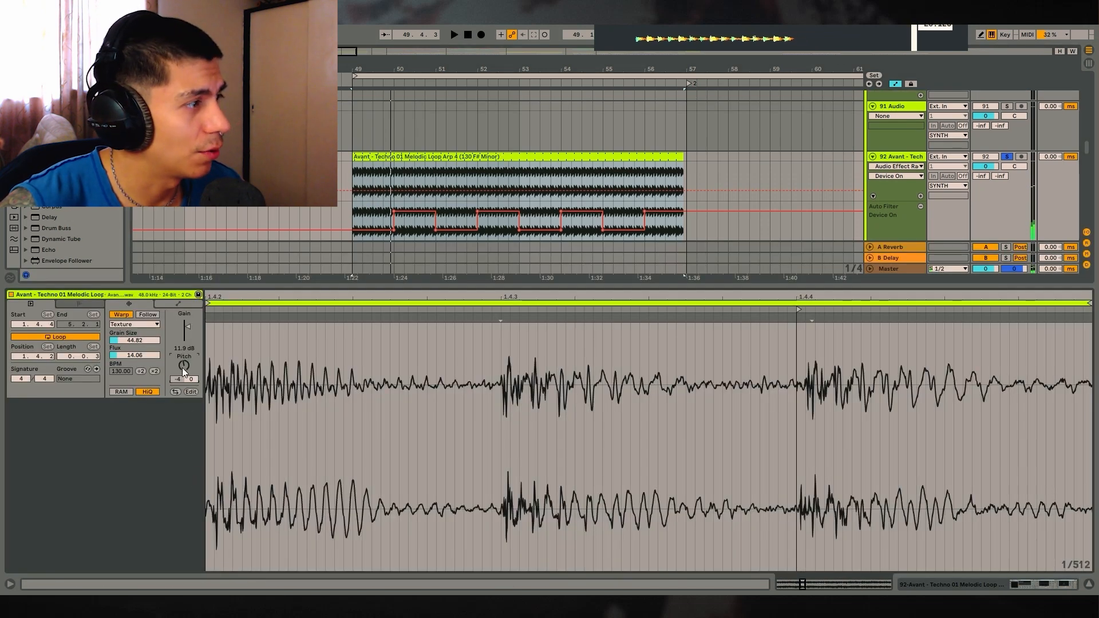
pyautogui.click(421, 176)
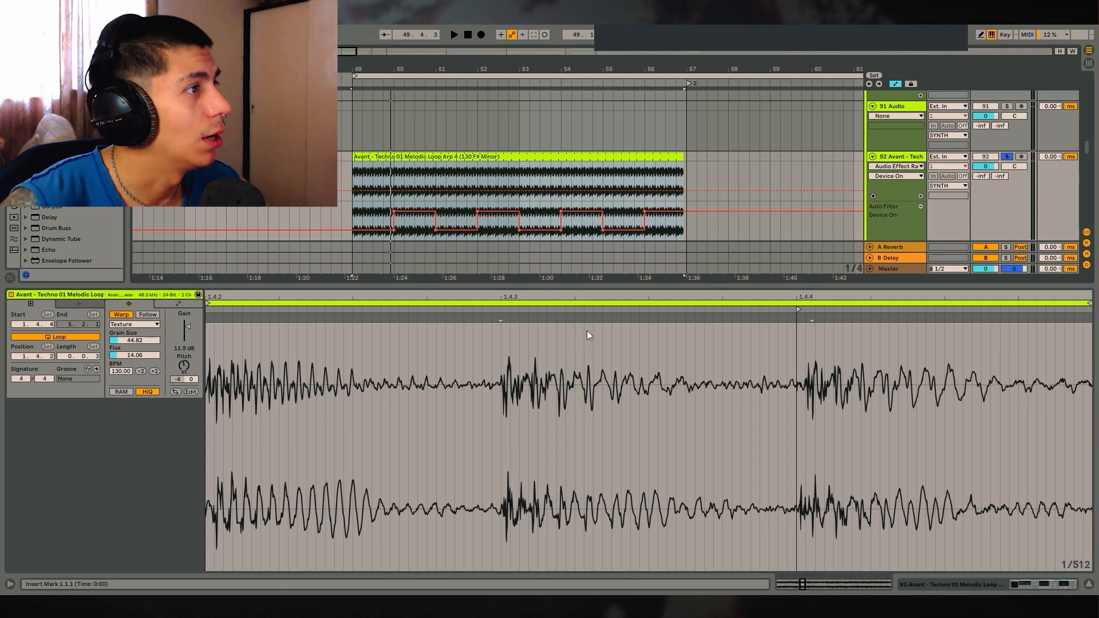
pyautogui.hotkey('shift', 'Tab')
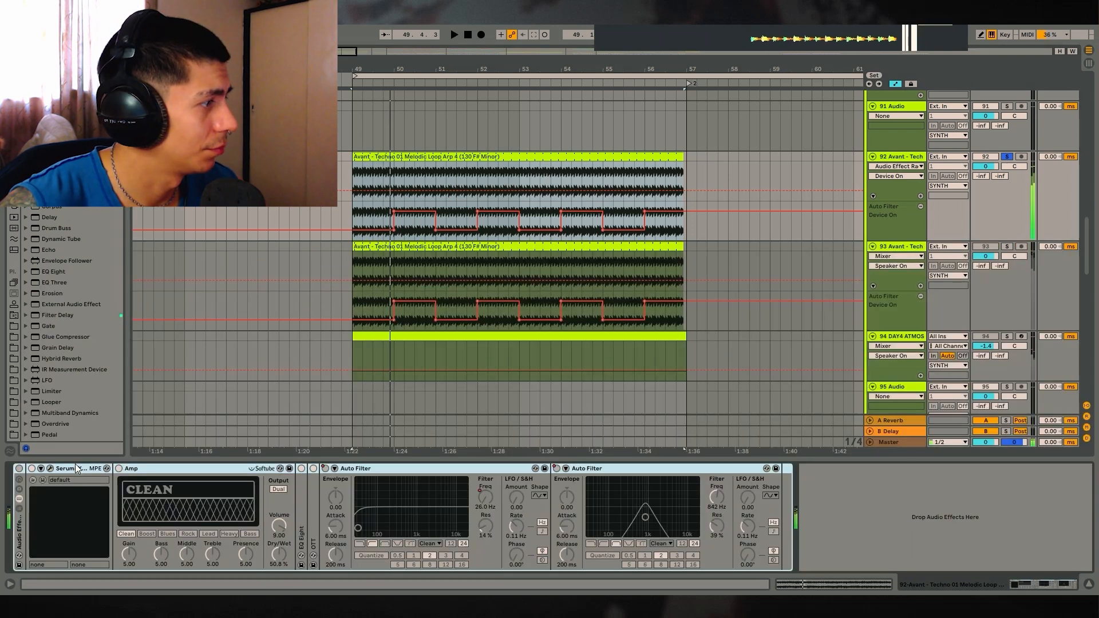
# Step: Turn the effect rack on track 92 back on and inspect the SerumFX filter and compressor settings
pyautogui.click(18, 469)
pyautogui.click(50, 469)
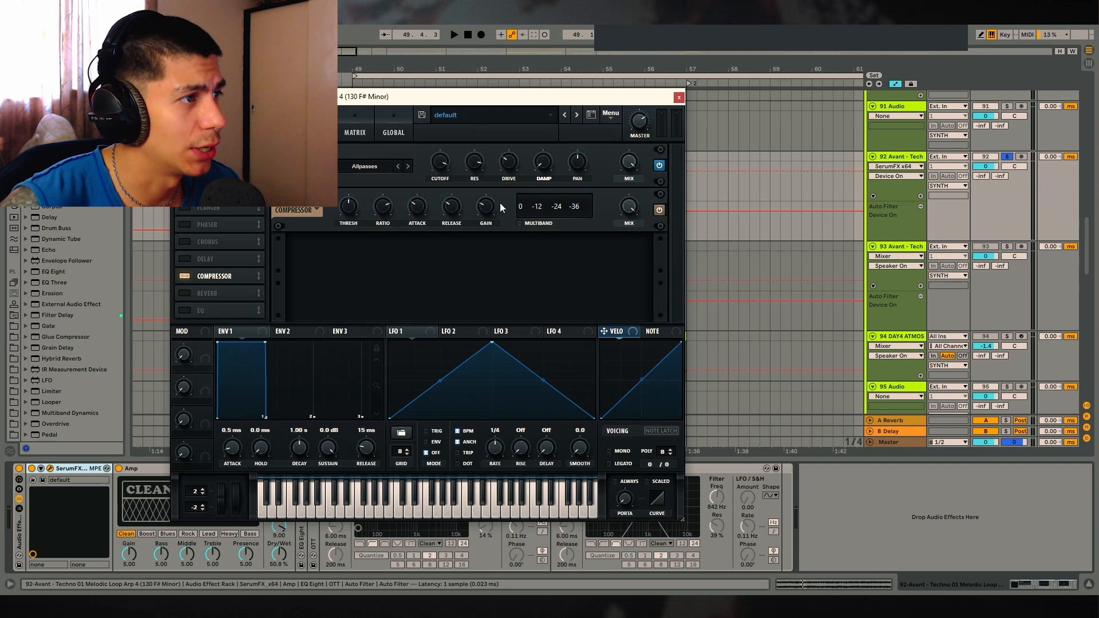
pyautogui.click(679, 98)
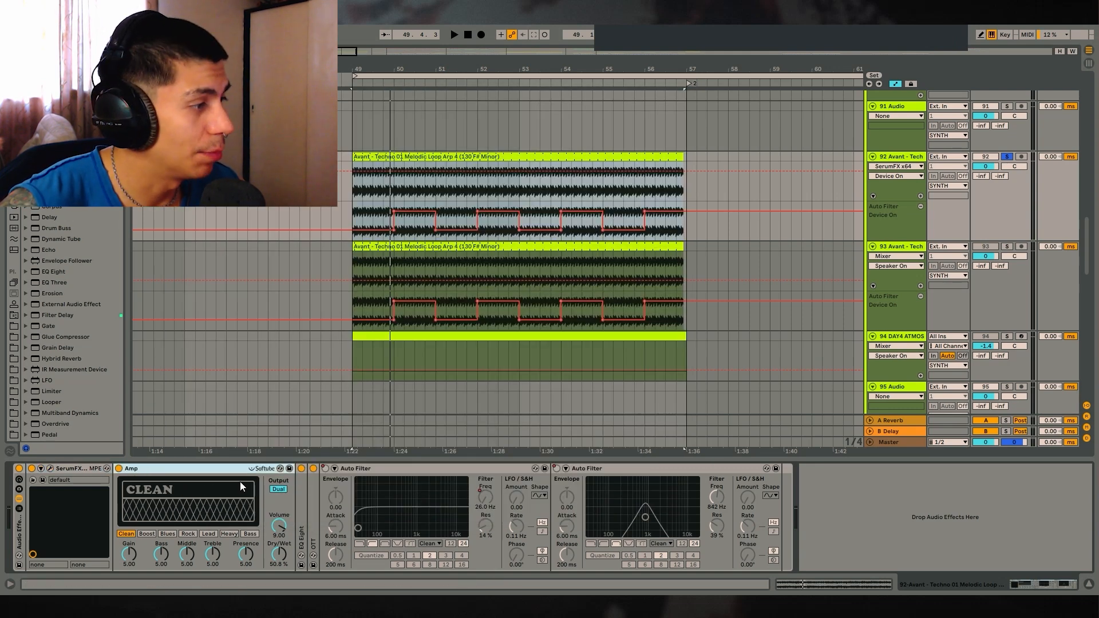
# Step: Expand EQ Eight and OTT in the track 92 rack to examine their settings
pyautogui.click(301, 468)
pyautogui.doubleClick(304, 499)
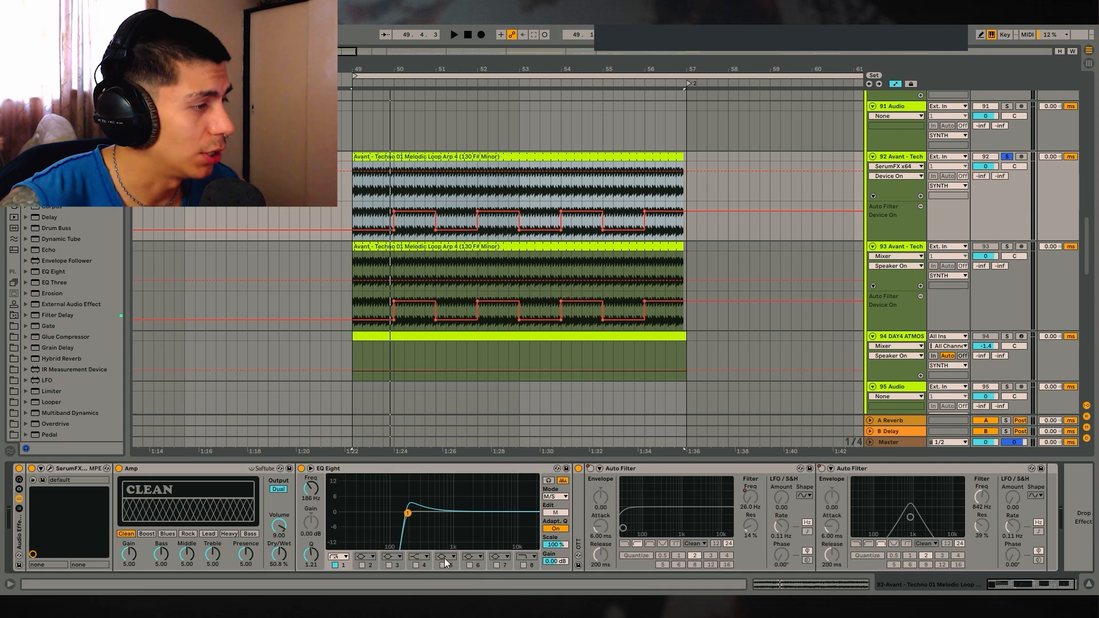
pyautogui.doubleClick(579, 500)
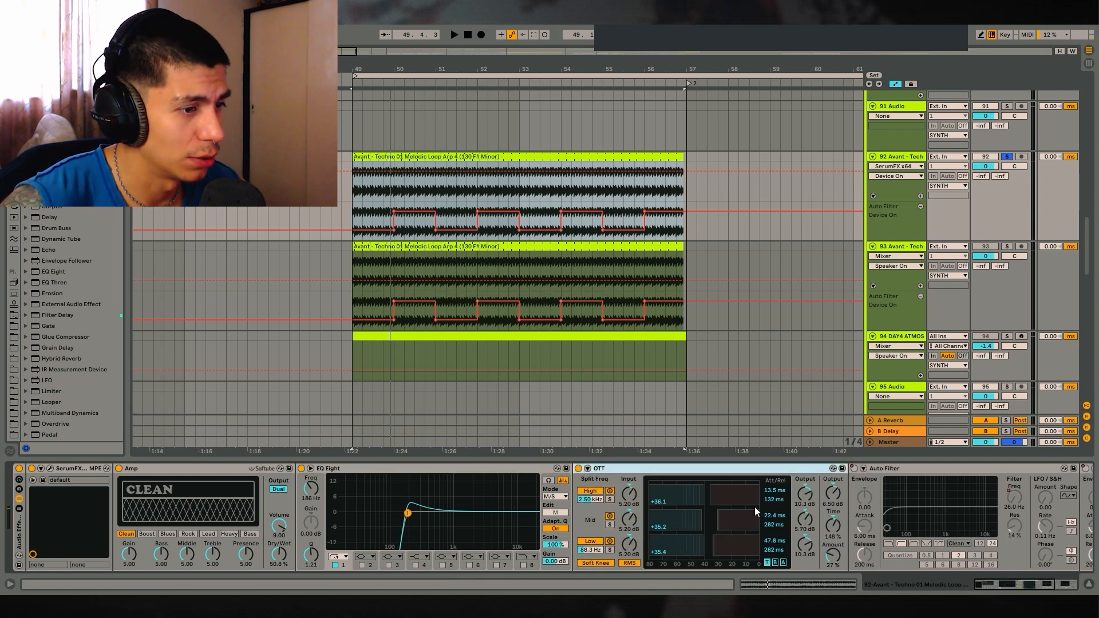
pyautogui.press('space')
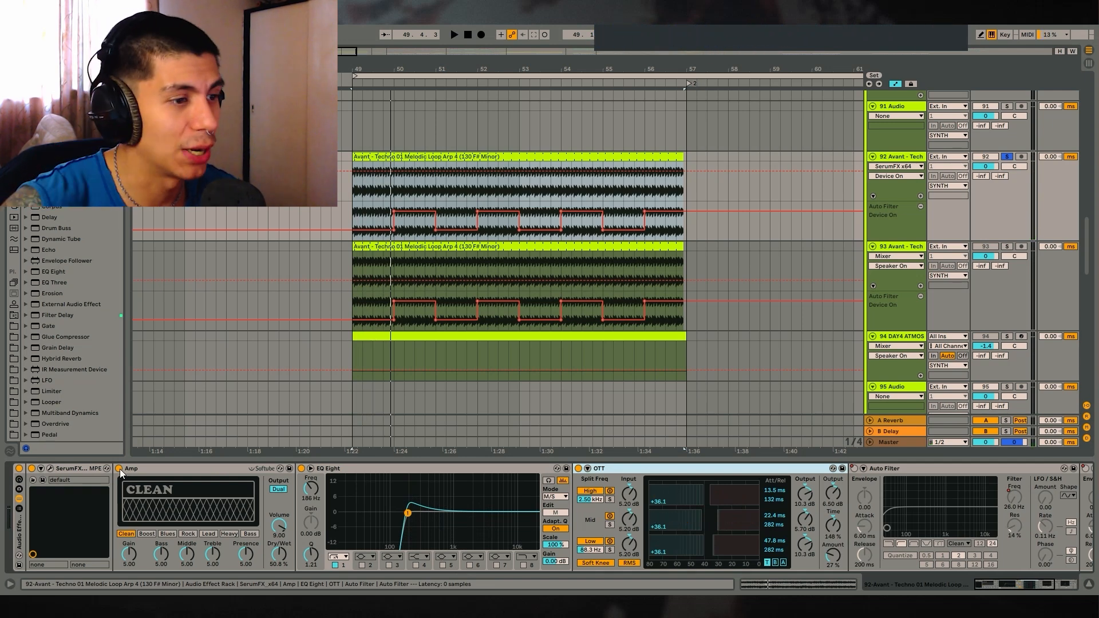
# Step: Collapse OTT in the track 92 rack and delete the copied EQ Eight placed after it
pyautogui.doubleClick(441, 470)
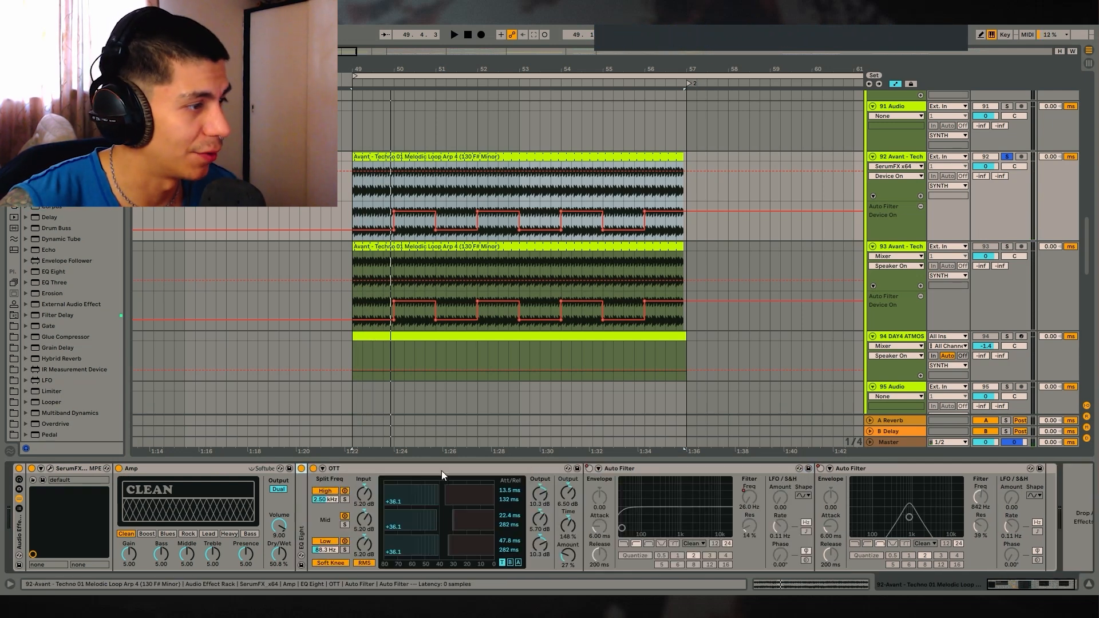
pyautogui.doubleClick(494, 470)
pyautogui.doubleClick(299, 518)
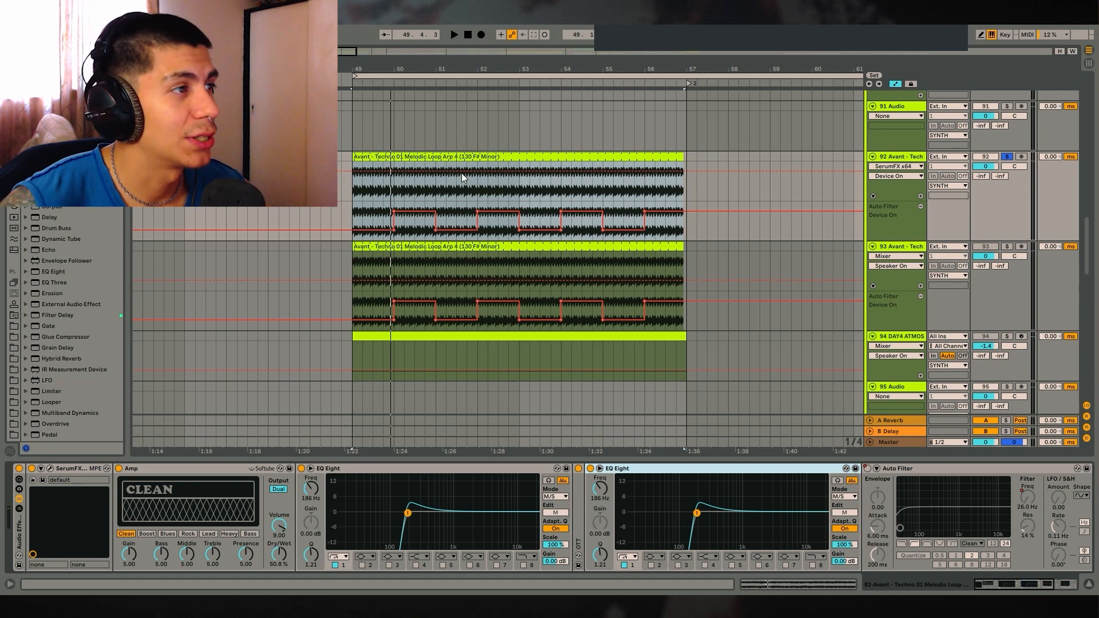
pyautogui.press('Delete')
# Step: Solo the dce_120 synth track 99 and play its clip from bar 49 and again from bar 53
pyautogui.scroll(-3, 936, 225)
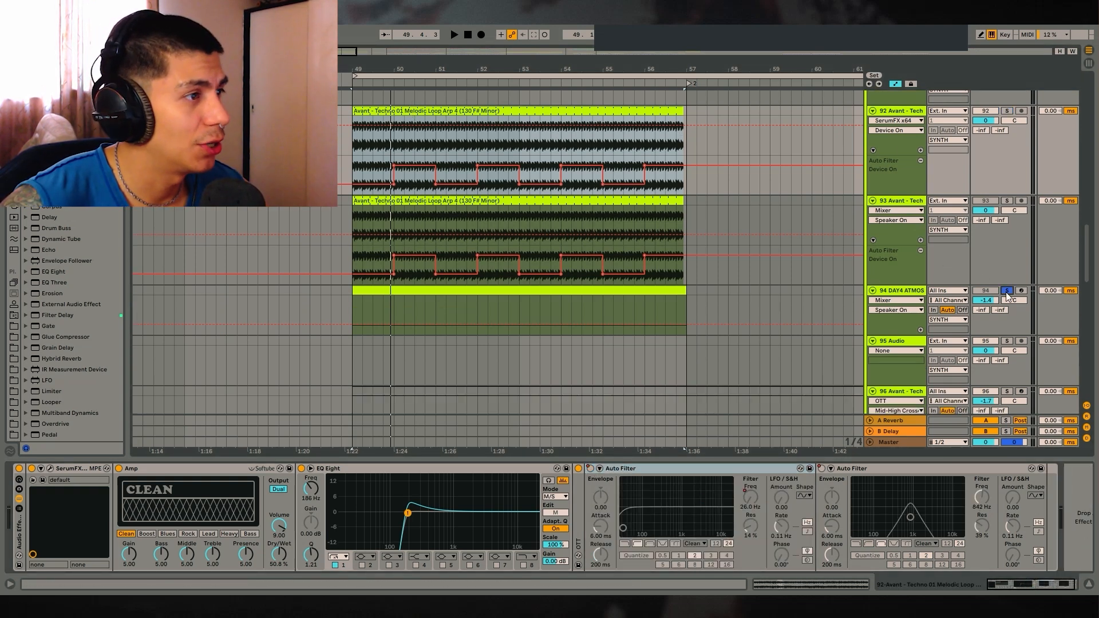
pyautogui.scroll(-5, 859, 273)
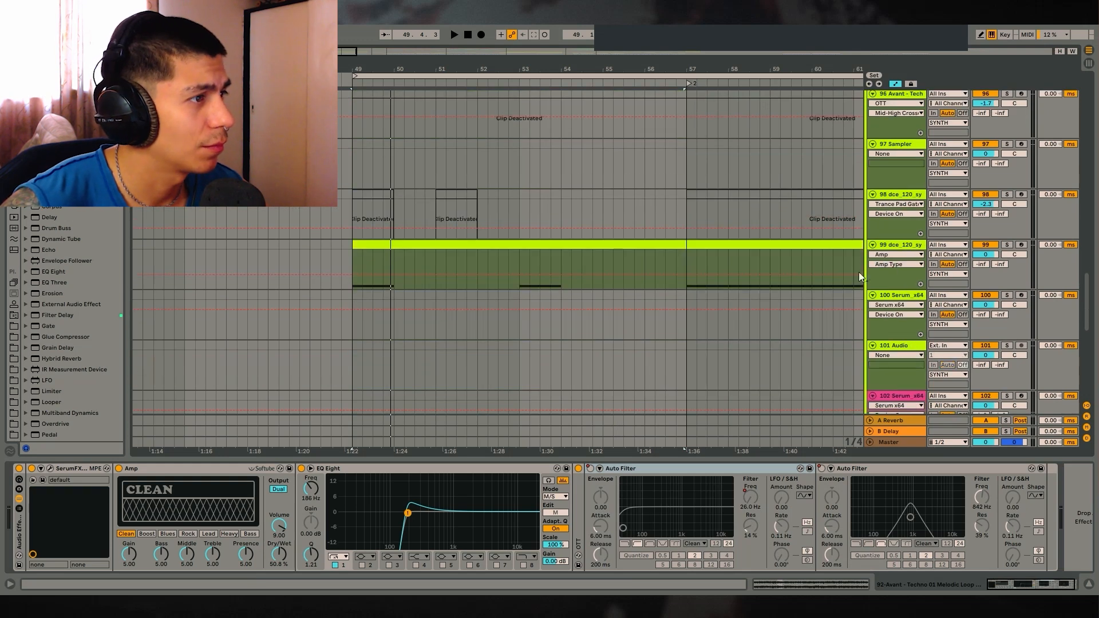
pyautogui.click(1008, 244)
pyautogui.press('space')
pyautogui.click(527, 286)
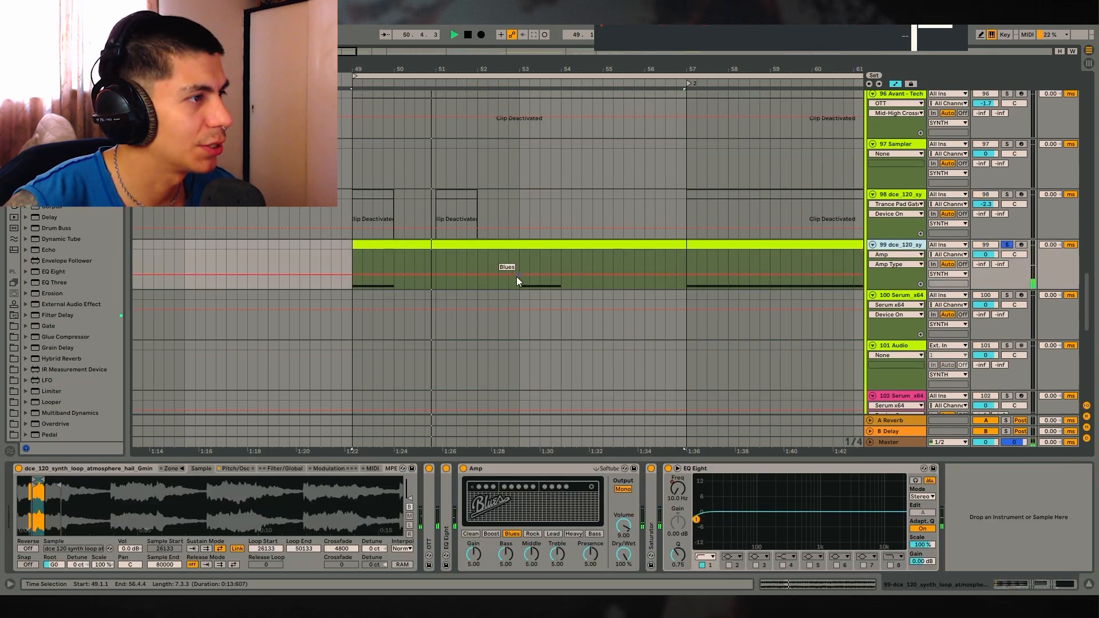
pyautogui.click(520, 263)
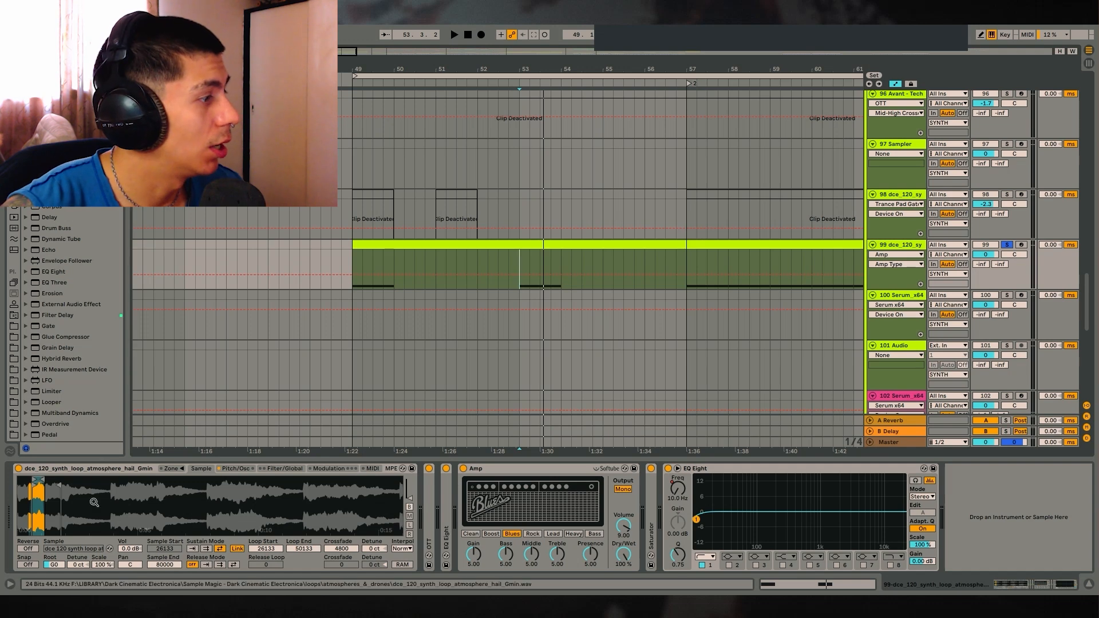
# Step: Locate track 99's source sample in the browser and widen the browser to read the file names
pyautogui.click(109, 549)
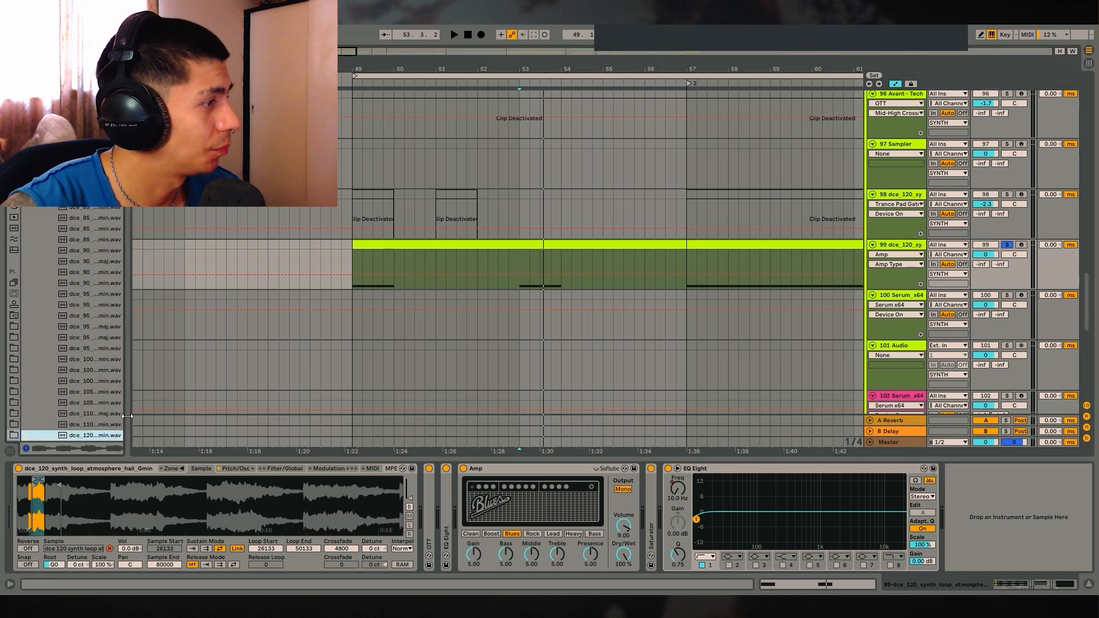
pyautogui.moveTo(127, 417); pyautogui.dragTo(193, 426)
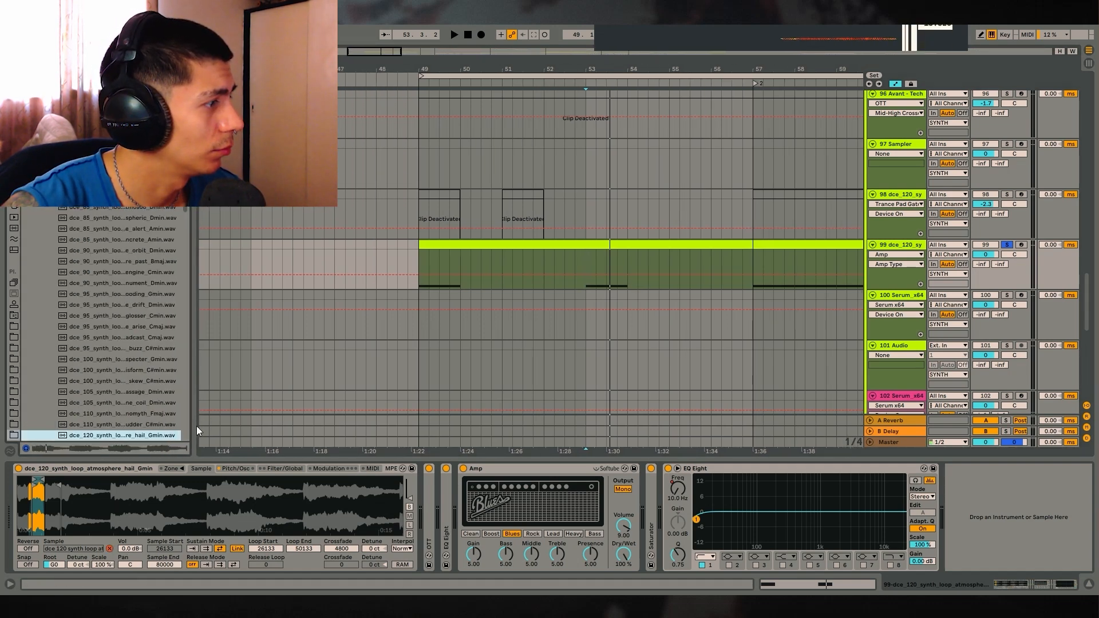
# Step: Select track 99's clip at bar 49, zoom into the sample's loop region, and audition notes with the track armed
pyautogui.click(552, 245)
pyautogui.moveTo(134, 481); pyautogui.dragTo(177, 484)
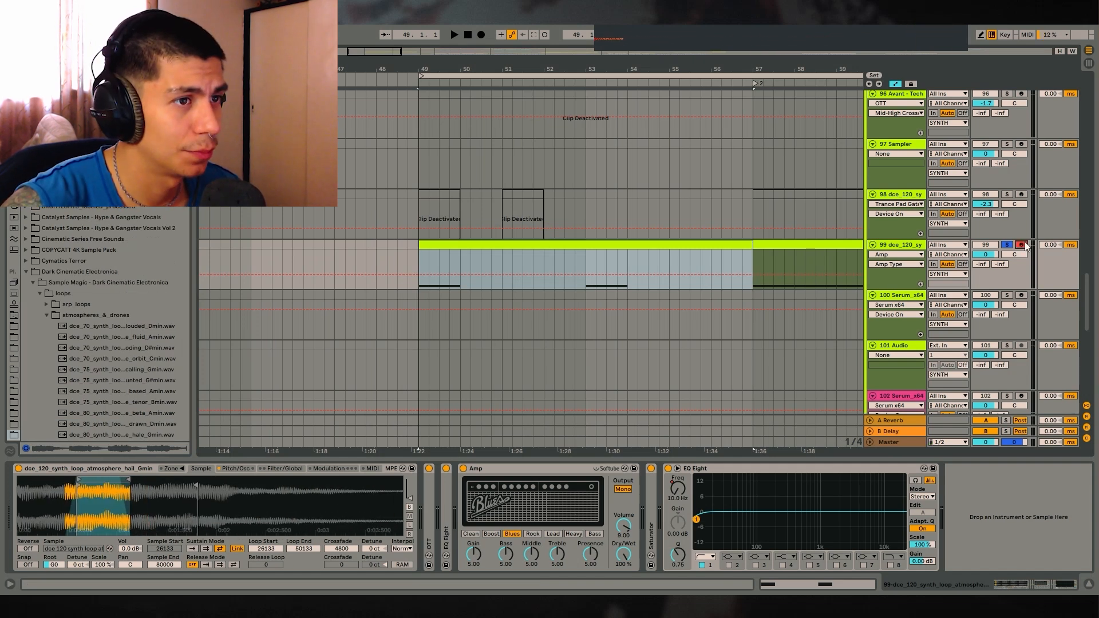
pyautogui.press('z')
pyautogui.press('a')
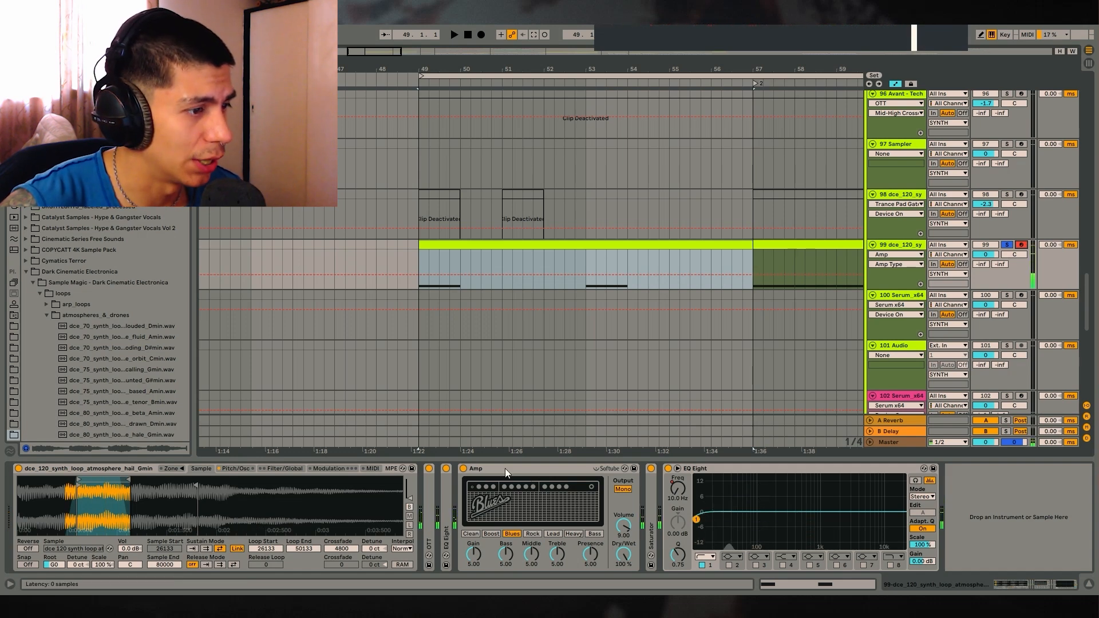
# Step: Check the OTT on track 99 and collapse the Amp device
pyautogui.doubleClick(427, 493)
pyautogui.doubleClick(552, 472)
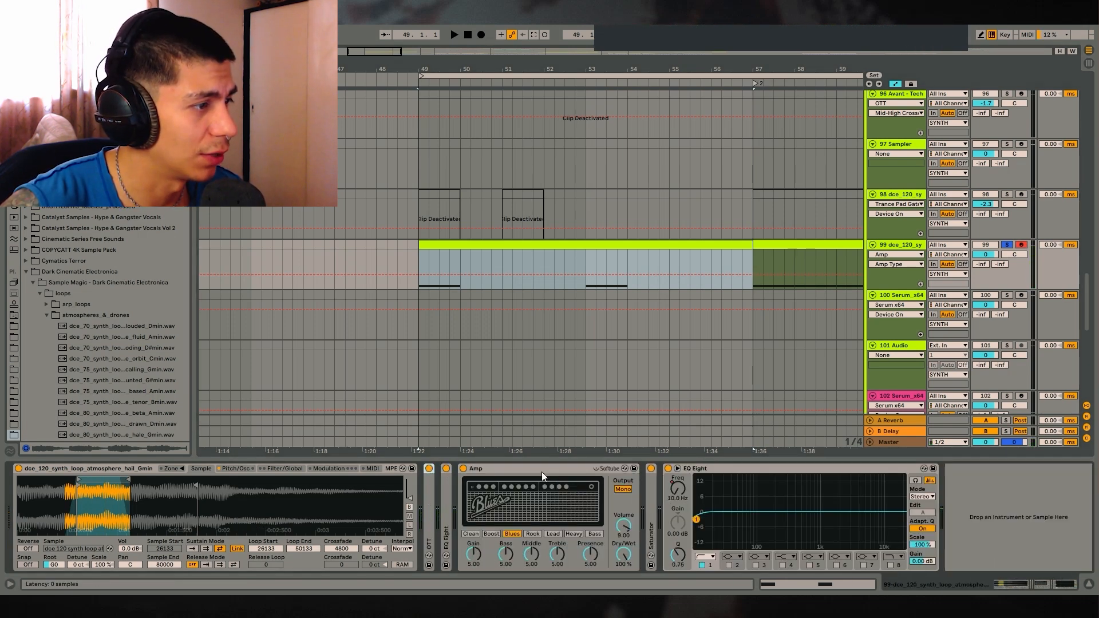
pyautogui.doubleClick(496, 468)
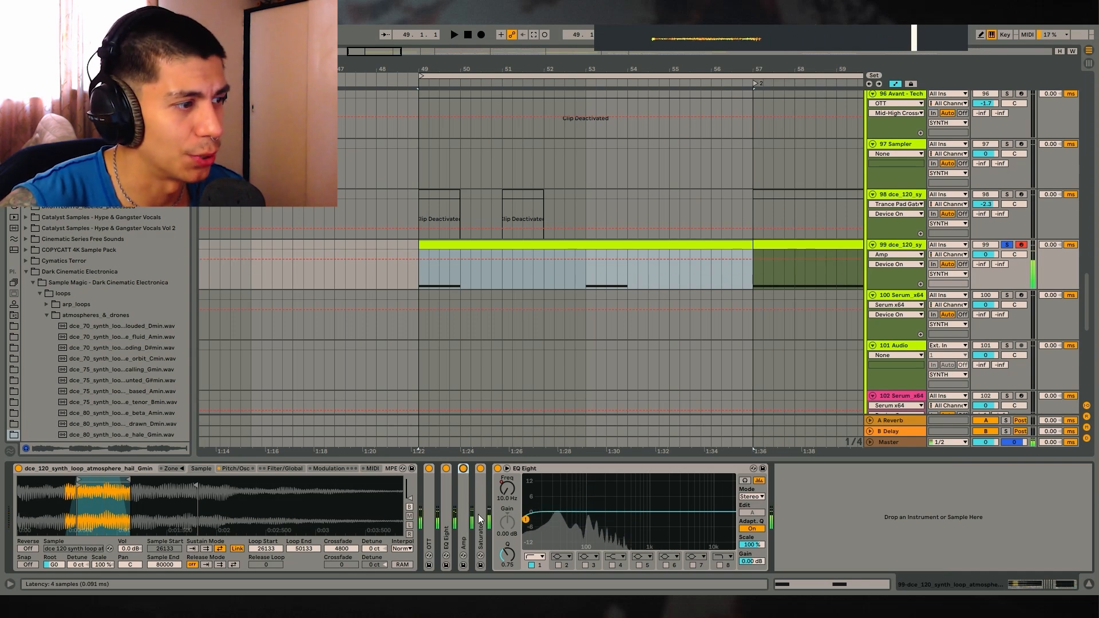
# Step: Hide the device view, add track 99 to the soloed SYNTH tracks and play them together from bar 49
pyautogui.press('-')
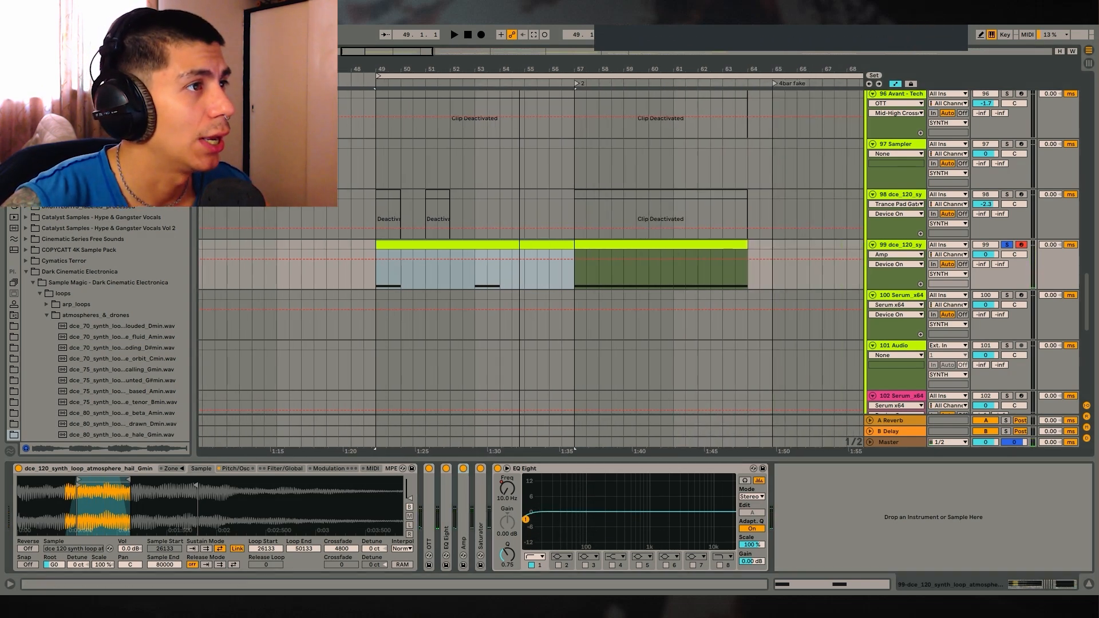
pyautogui.scroll(-5, 532, 269)
pyautogui.click(1090, 584)
pyautogui.scroll(-3, 1007, 421)
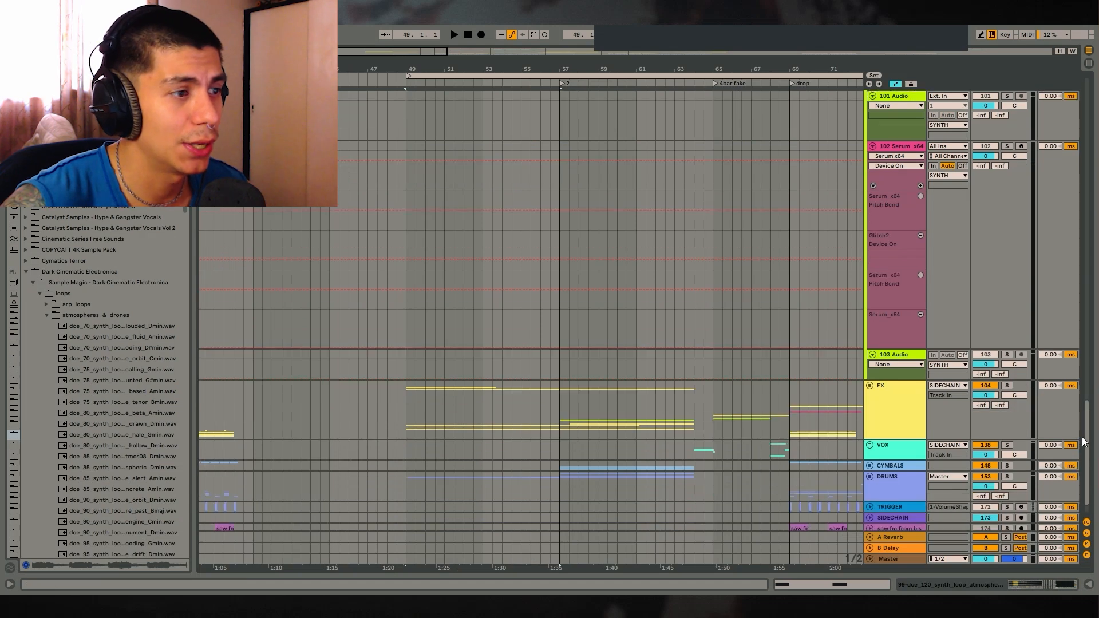
pyautogui.moveTo(1090, 435); pyautogui.dragTo(1016, 256)
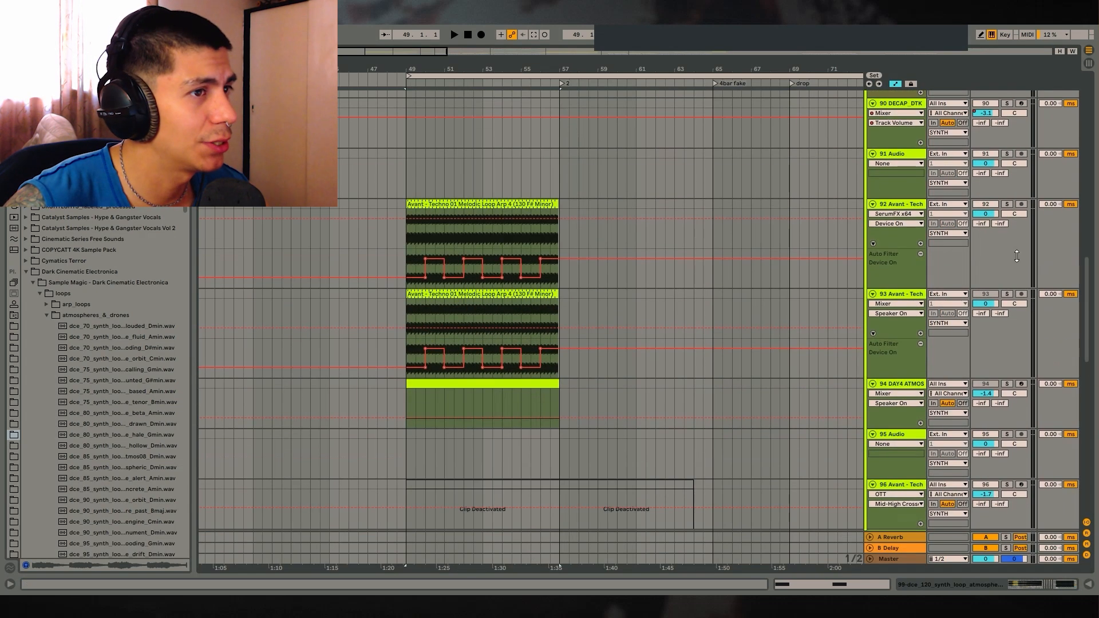
pyautogui.scroll(-5, 1077, 358)
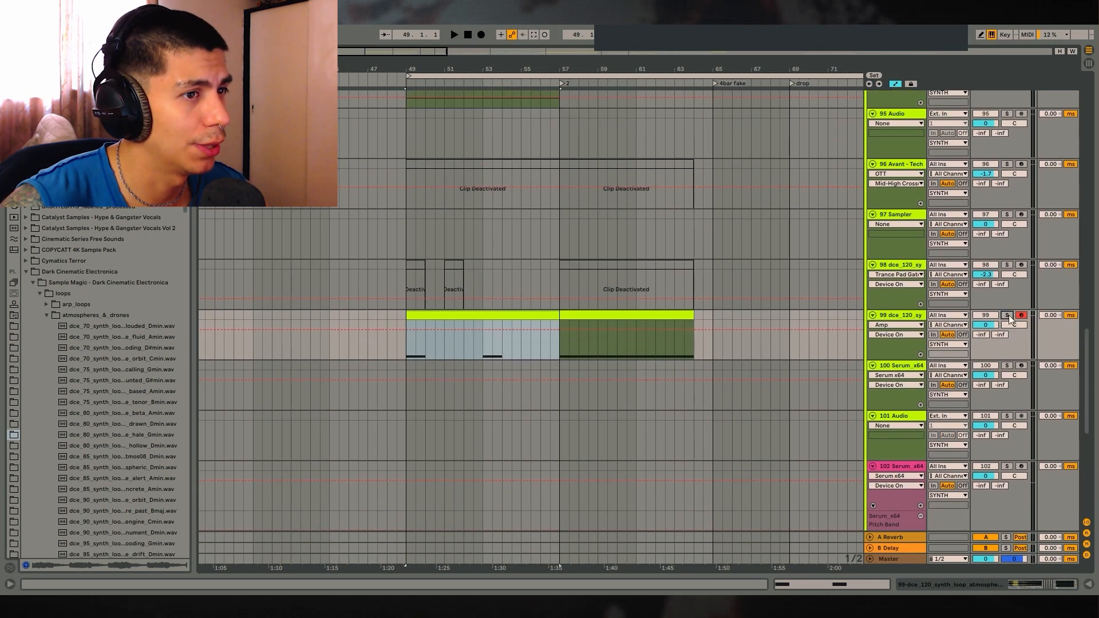
pyautogui.click(1007, 315)
pyautogui.press('space')
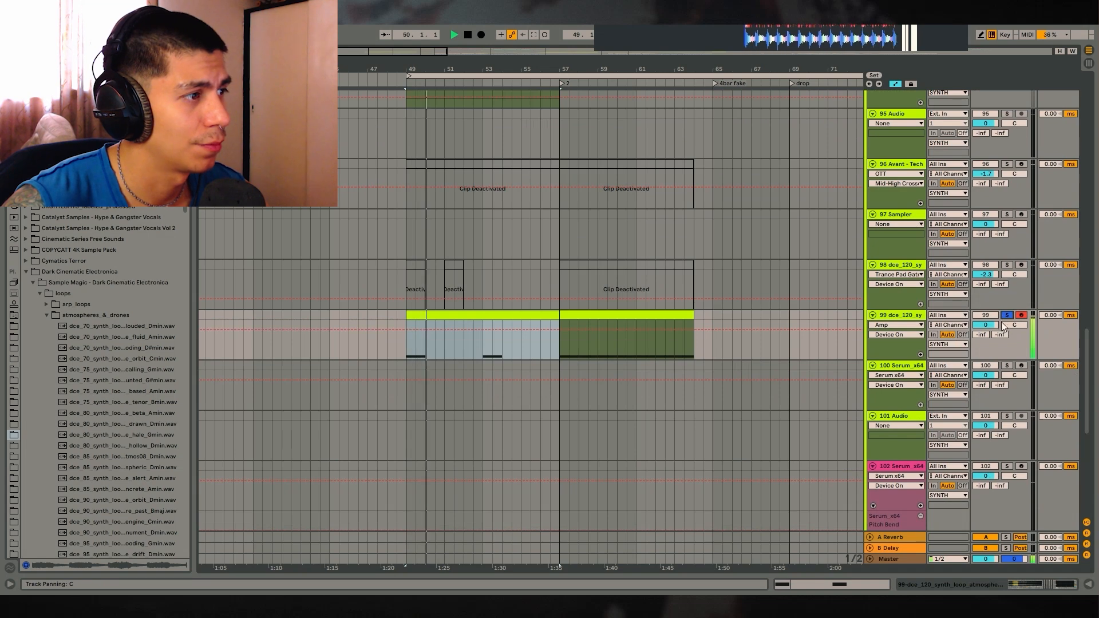
# Step: Solo arp track 92, show its effect chain and examine the last Auto Filter while playing from bar 49
pyautogui.scroll(5, 1003, 326)
pyautogui.click(1007, 209)
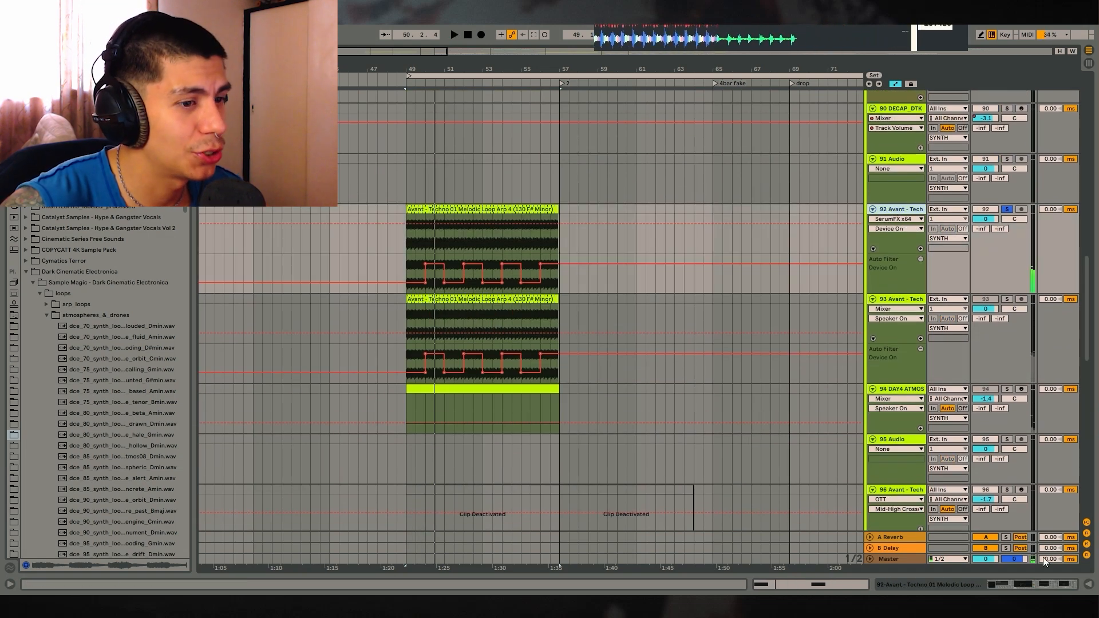
pyautogui.hotkey('shift', 'Tab')
pyautogui.click(880, 467)
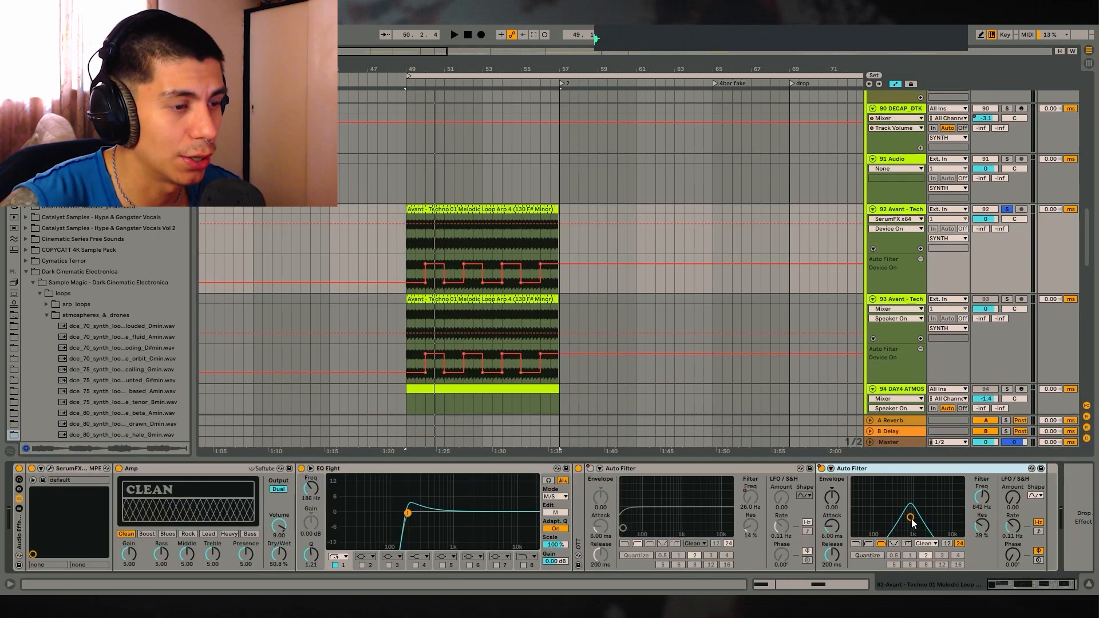
pyautogui.press('space')
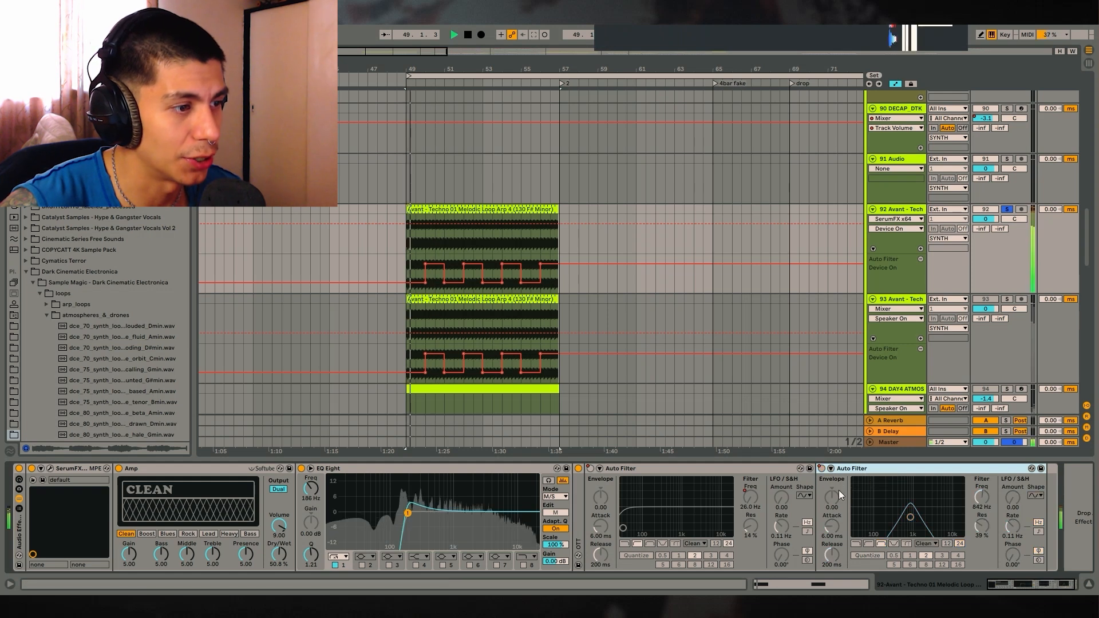
pyautogui.click(822, 469)
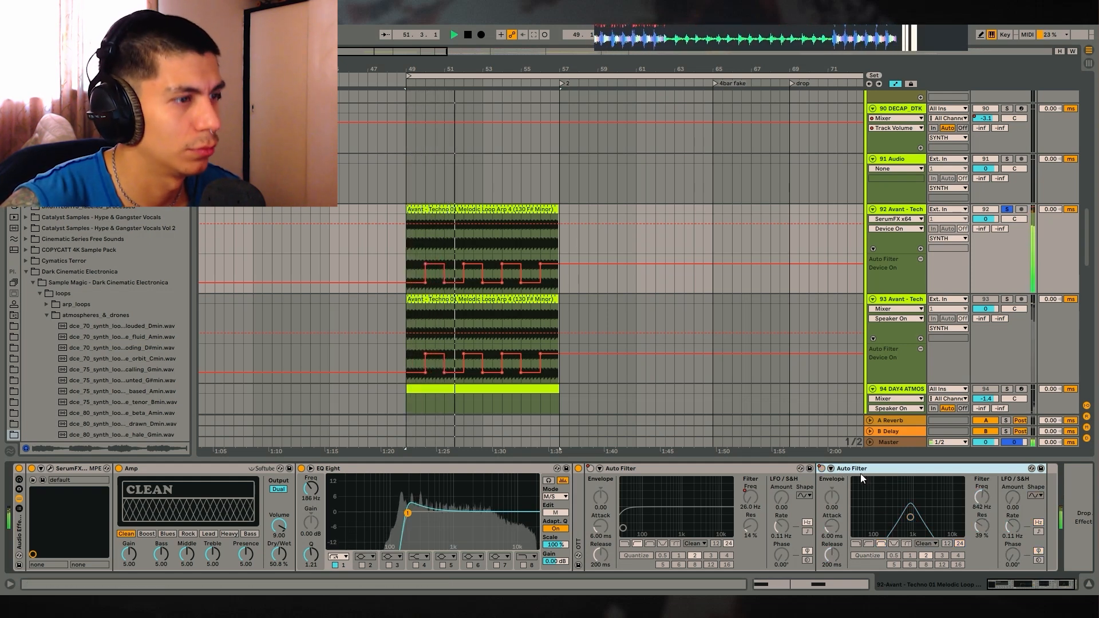
pyautogui.press('space')
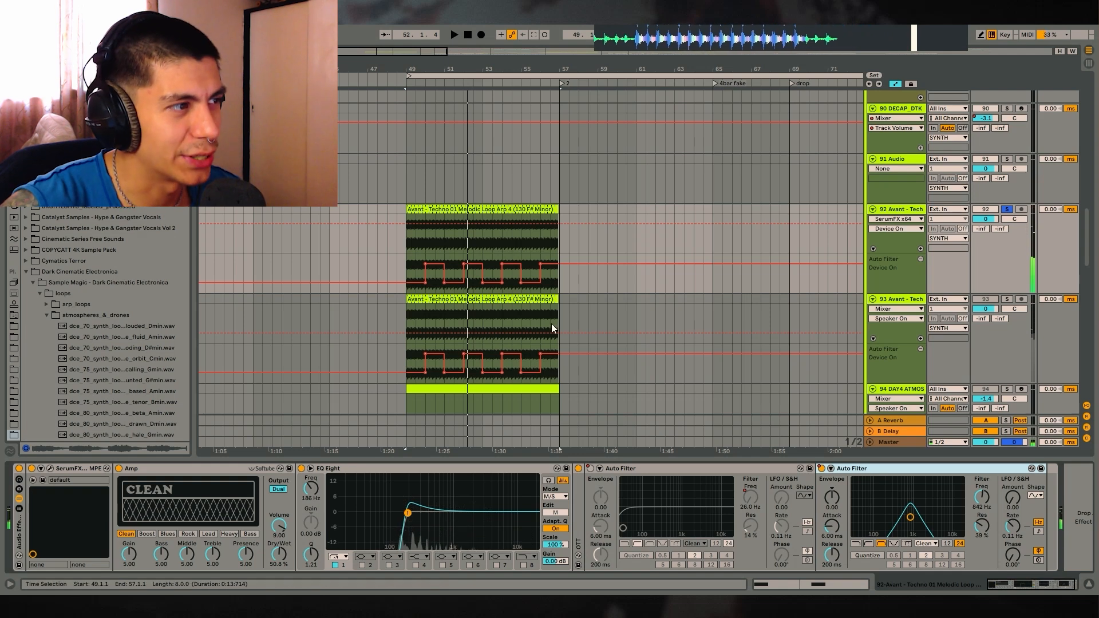
# Step: Unfold the FX group with its individual tracks and hide the device view
pyautogui.scroll(-2, 513, 280)
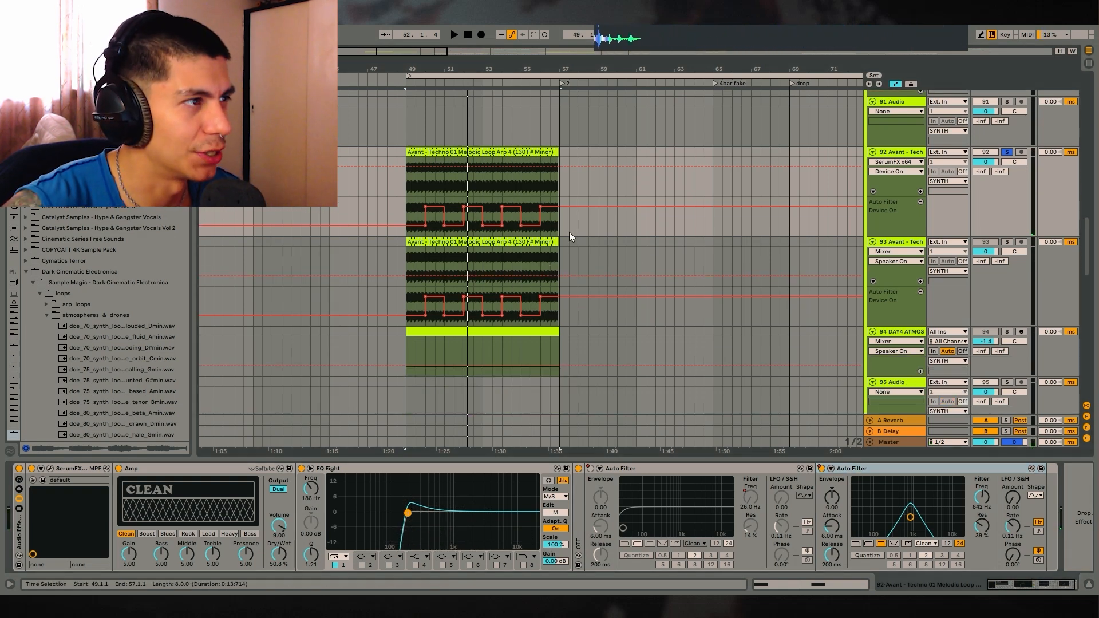
pyautogui.scroll(-10, 648, 241)
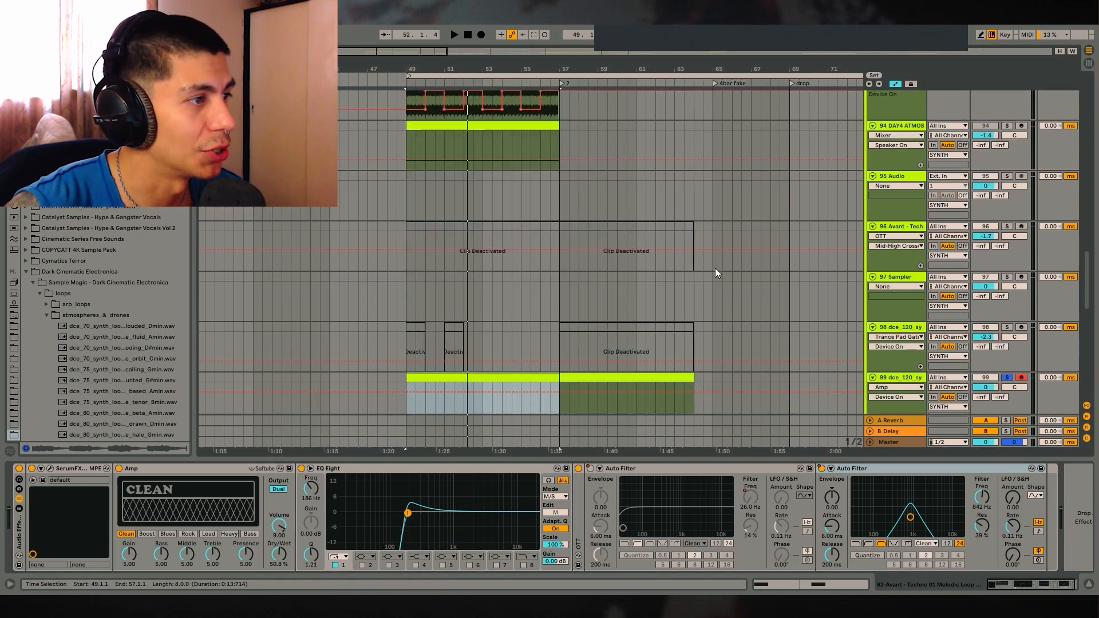
pyautogui.scroll(-2, 703, 233)
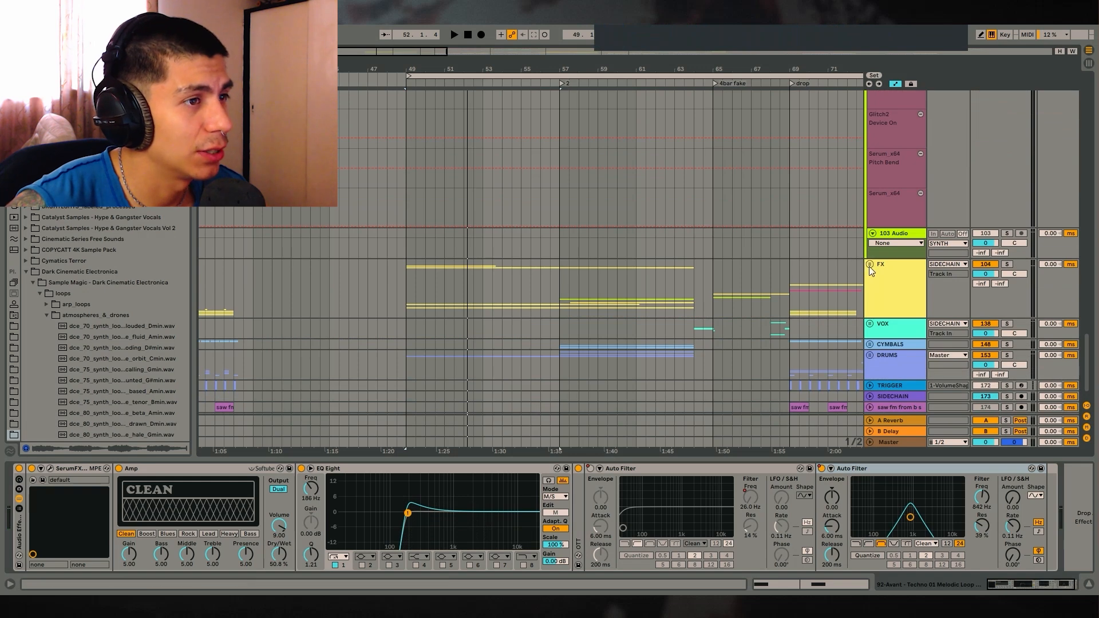
pyautogui.click(869, 265)
pyautogui.scroll(-5, 868, 264)
pyautogui.click(1089, 585)
pyautogui.keyDown('alt'); pyautogui.click(873, 231); pyautogui.keyUp('alt')
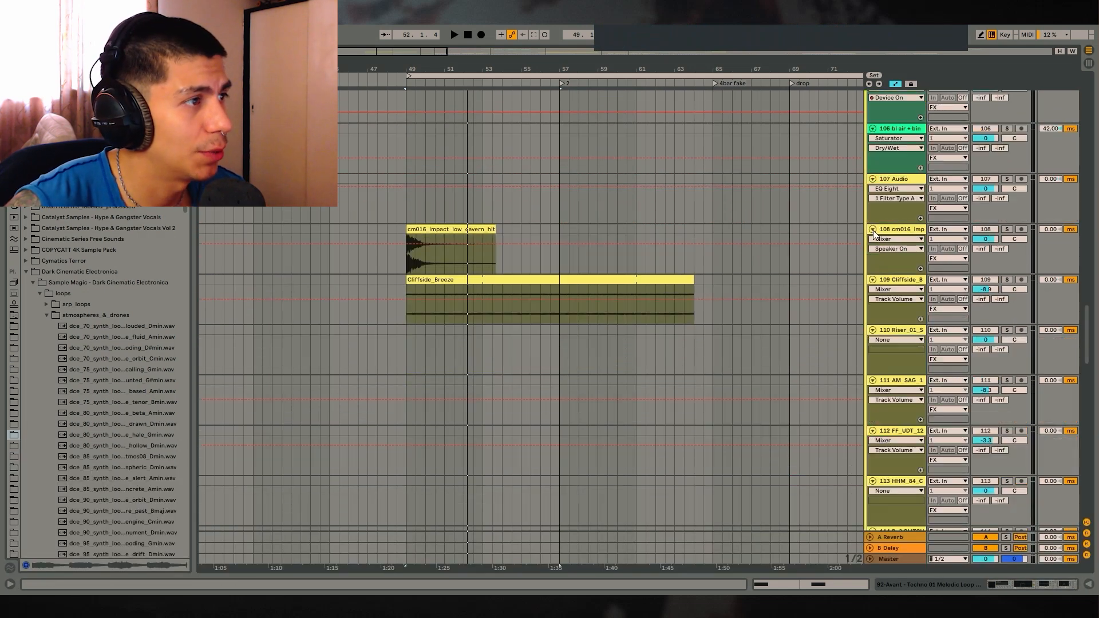
# Step: Solo and play the low cavern impact on track 108 from bar 49, followed by Cliffside_Breeze on track 109
pyautogui.press('Up')
pyautogui.press('space')
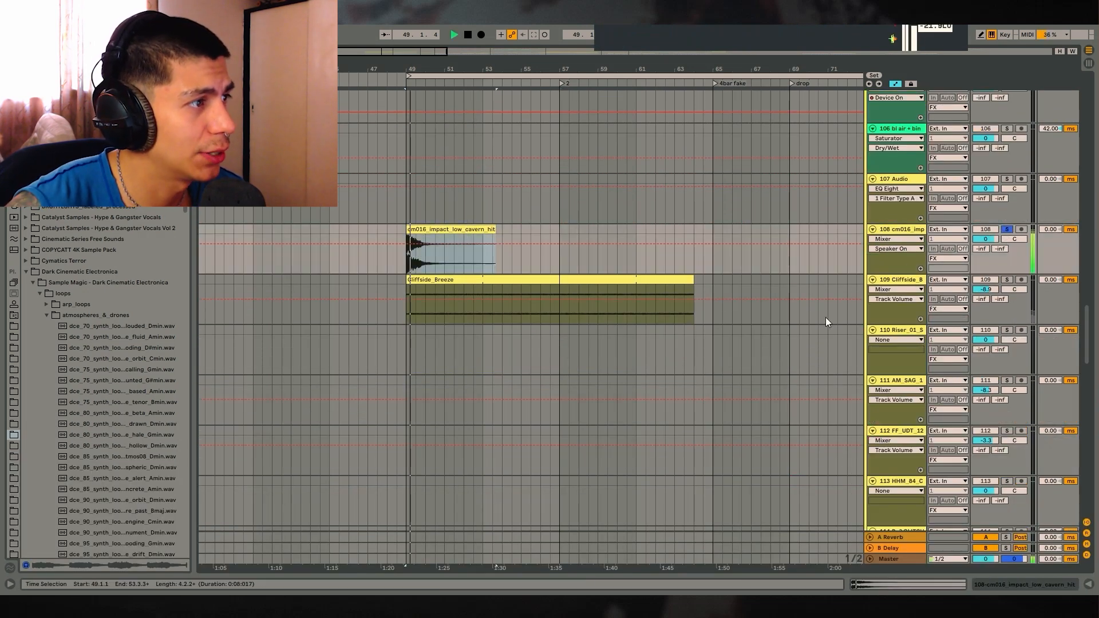
pyautogui.scroll(-1, 922, 299)
pyautogui.scroll(-10, 785, 290)
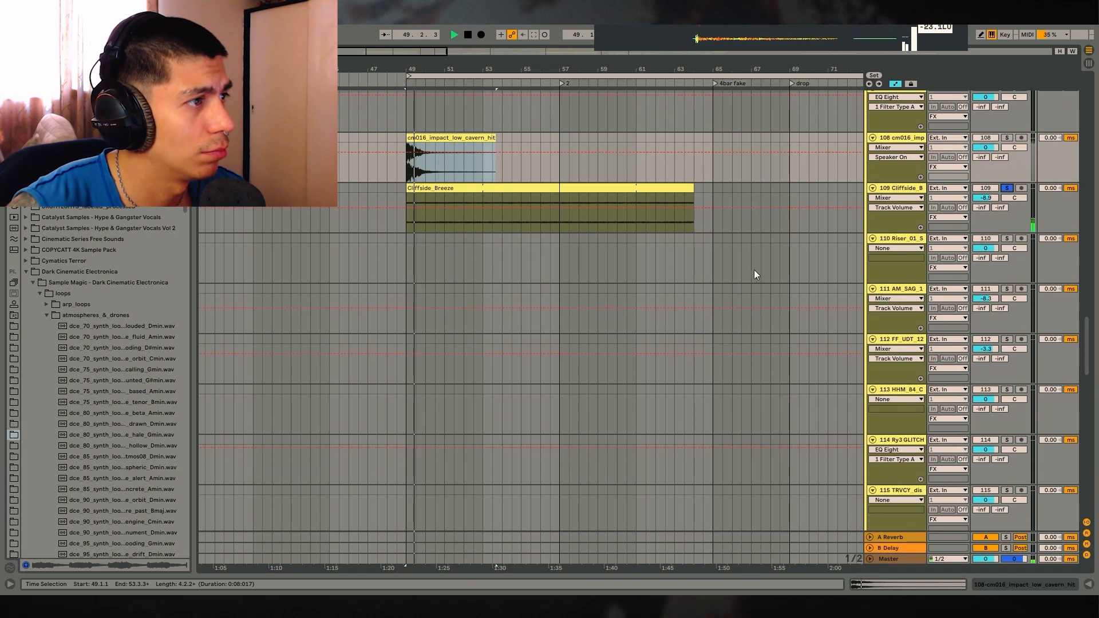
# Step: Audition the radio noise loop on track 130 soloed from bar 49, followed by the cinematic drone on track 132
pyautogui.scroll(-10, 909, 326)
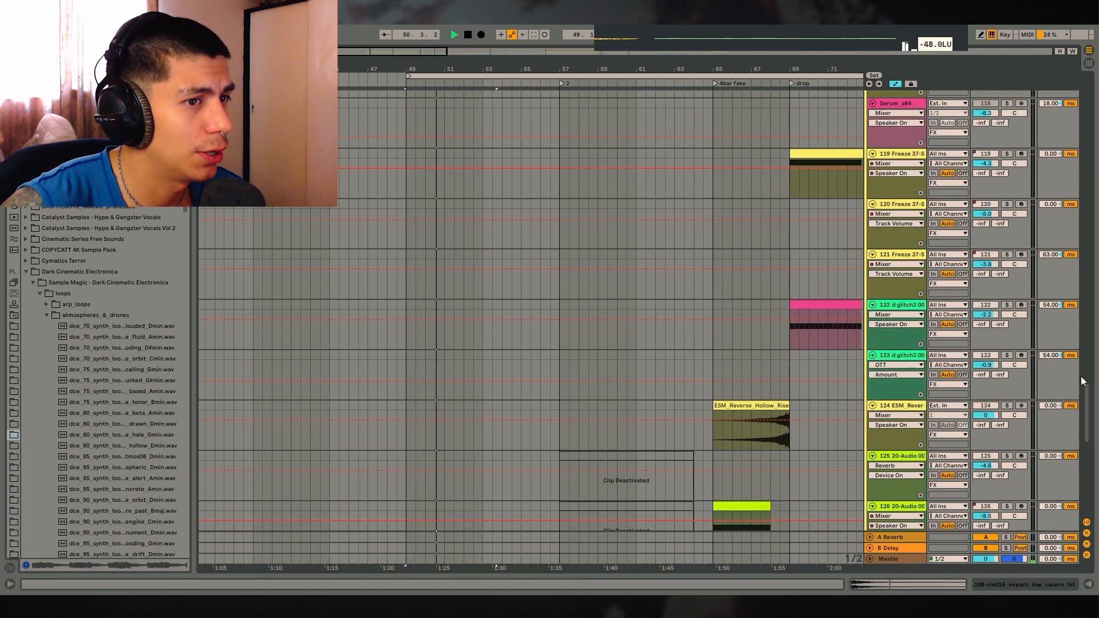
pyautogui.scroll(-5, 1079, 461)
pyautogui.moveTo(1079, 461); pyautogui.dragTo(1078, 460)
pyautogui.press('space')
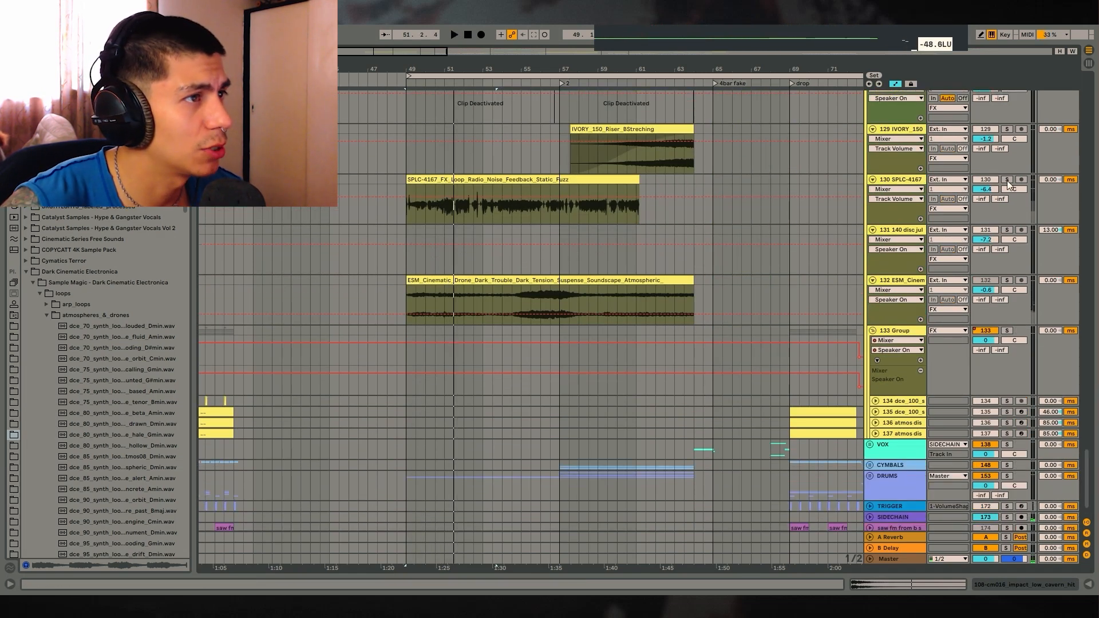
pyautogui.click(1007, 180)
pyautogui.click(510, 180)
pyautogui.press('space')
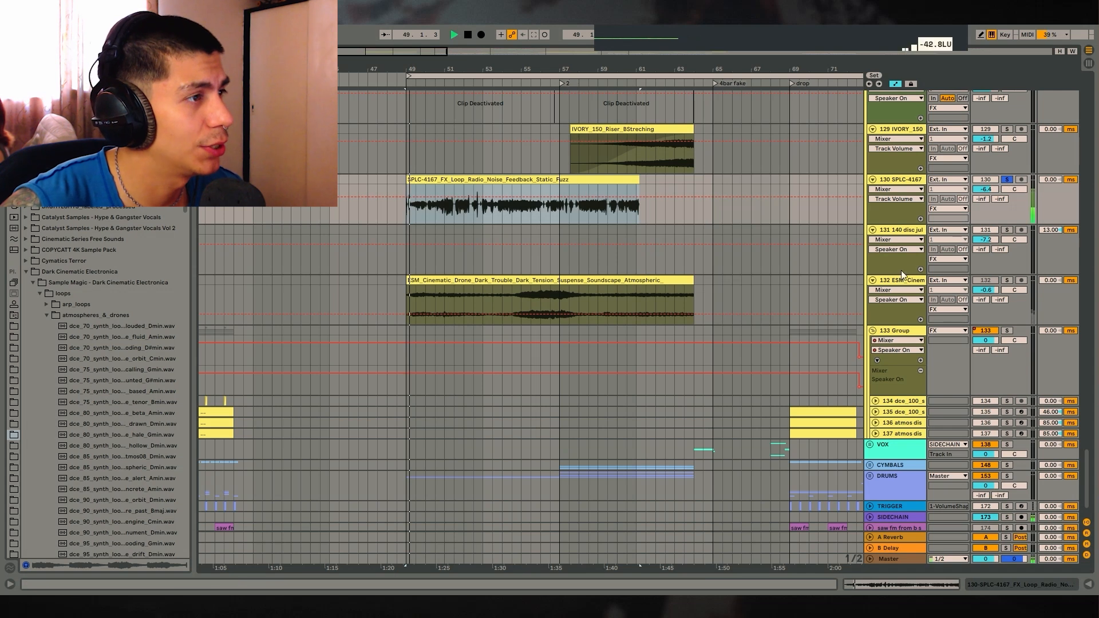
pyautogui.click(1007, 280)
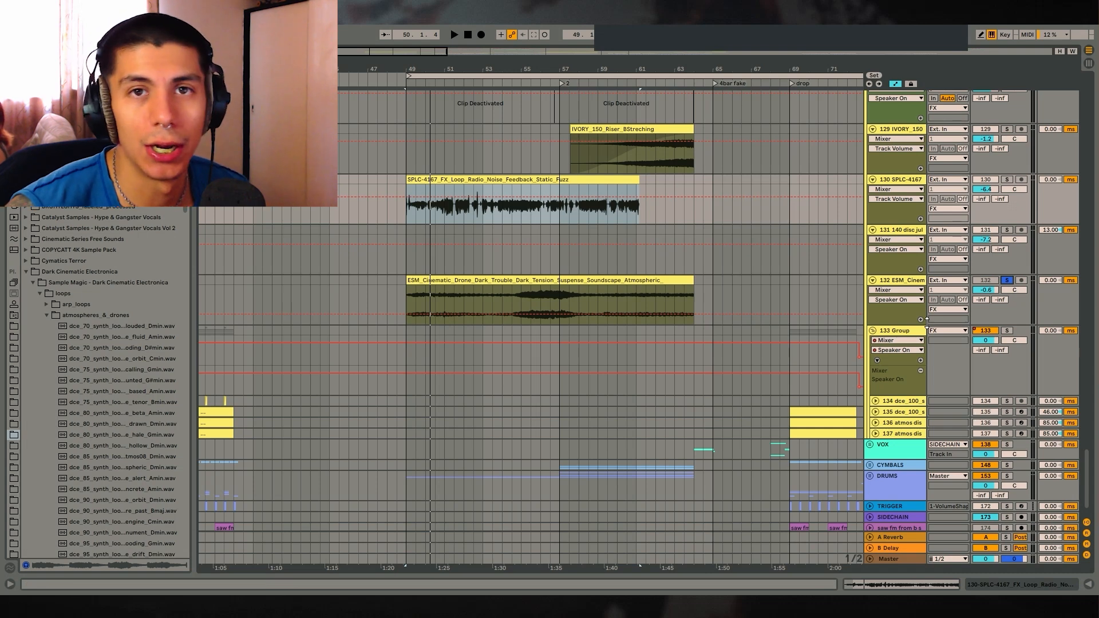
# Step: Unfold the DRUMS group and listen to the ticking percussion loop on track 158 soloed from bars 49 and 57
pyautogui.scroll(-1, 686, 363)
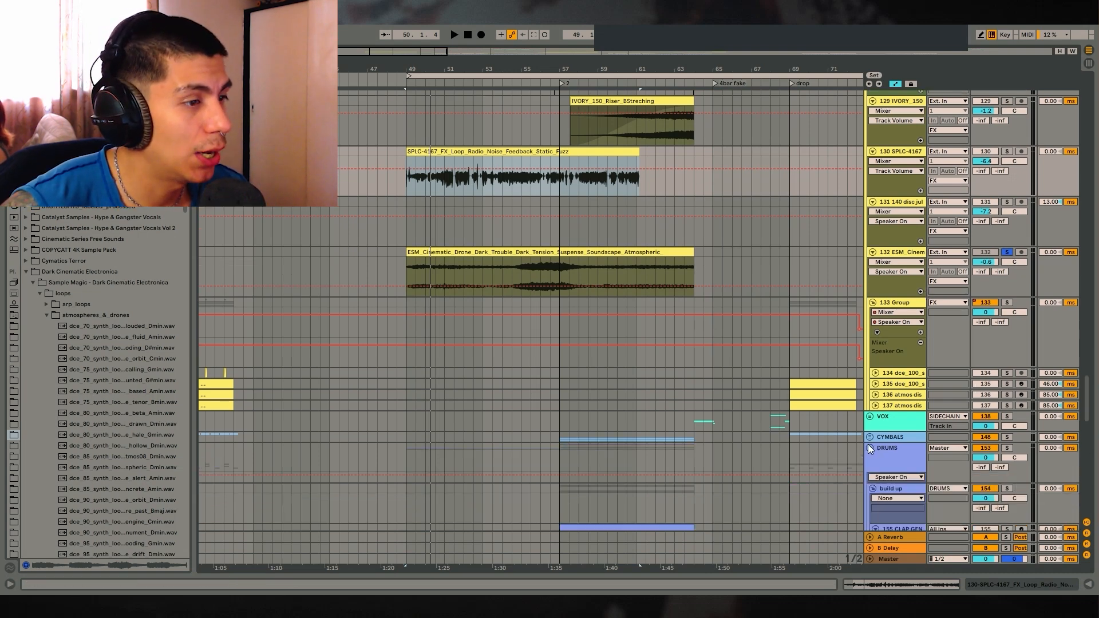
pyautogui.scroll(-12, 868, 444)
pyautogui.click(1008, 359)
pyautogui.press('space')
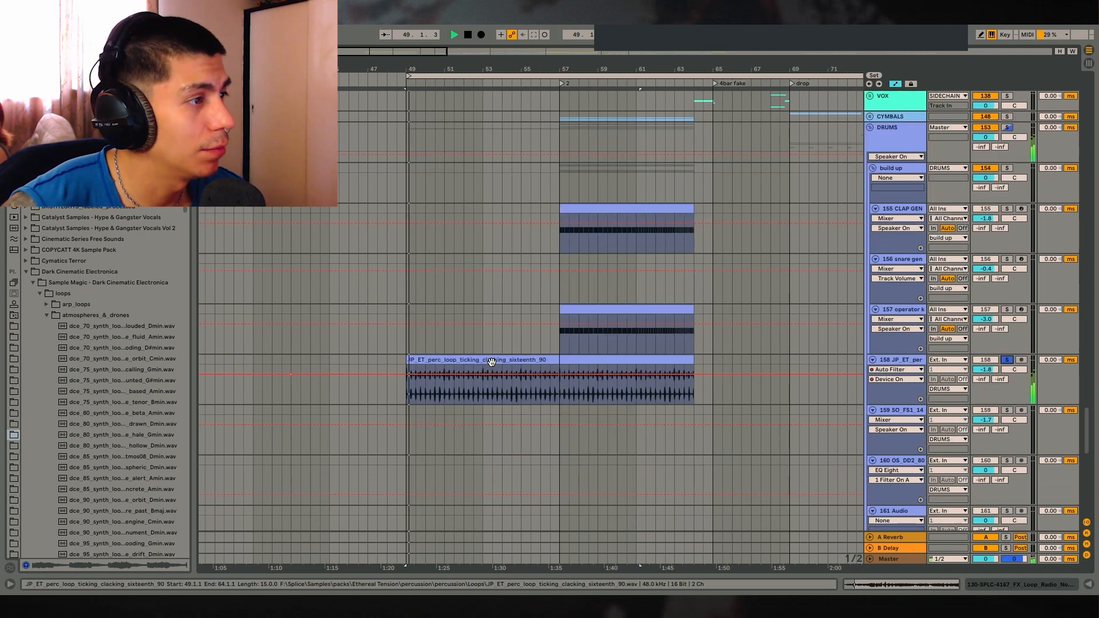
pyautogui.click(625, 360)
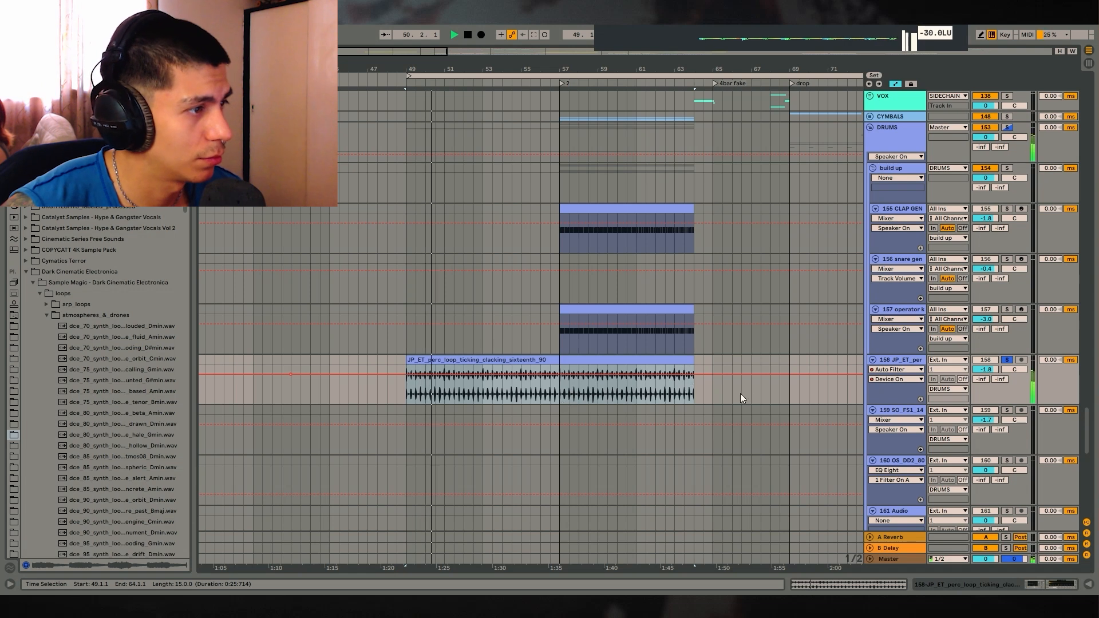
pyautogui.click(560, 395)
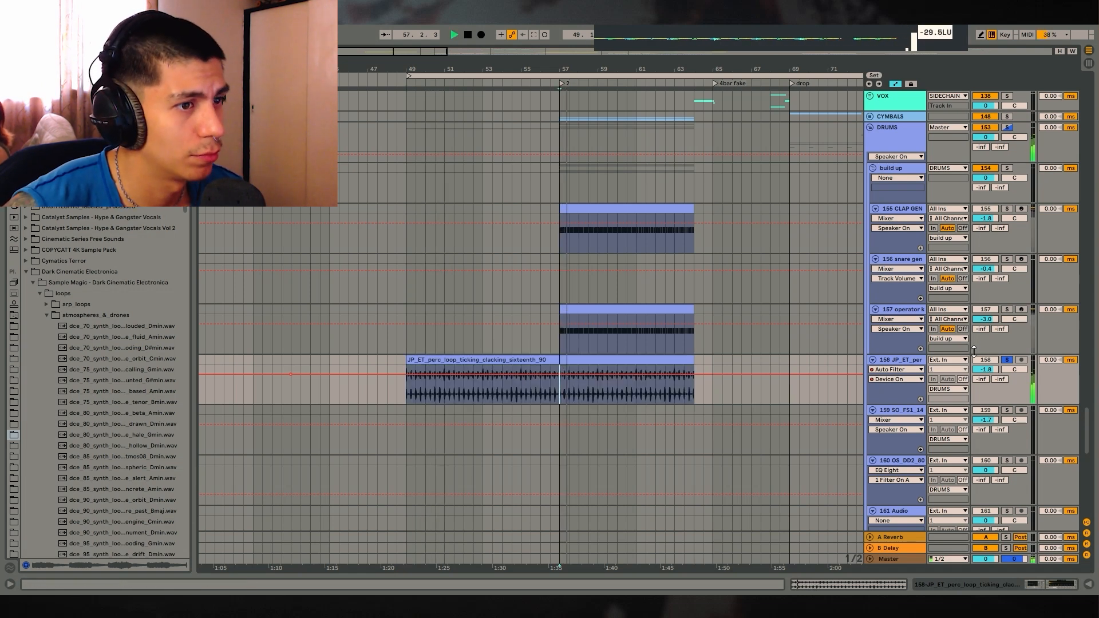
# Step: Solo and play the build up's operator track 157 from bar 57, followed by clap track 155
pyautogui.scroll(1, 977, 341)
pyautogui.press('space')
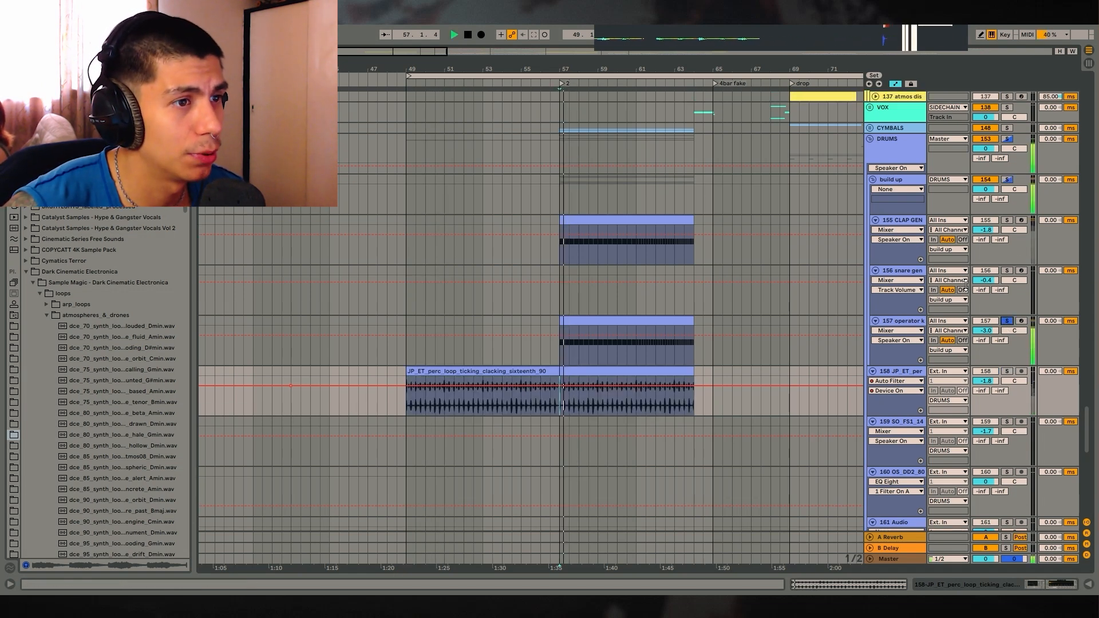
pyautogui.click(1007, 220)
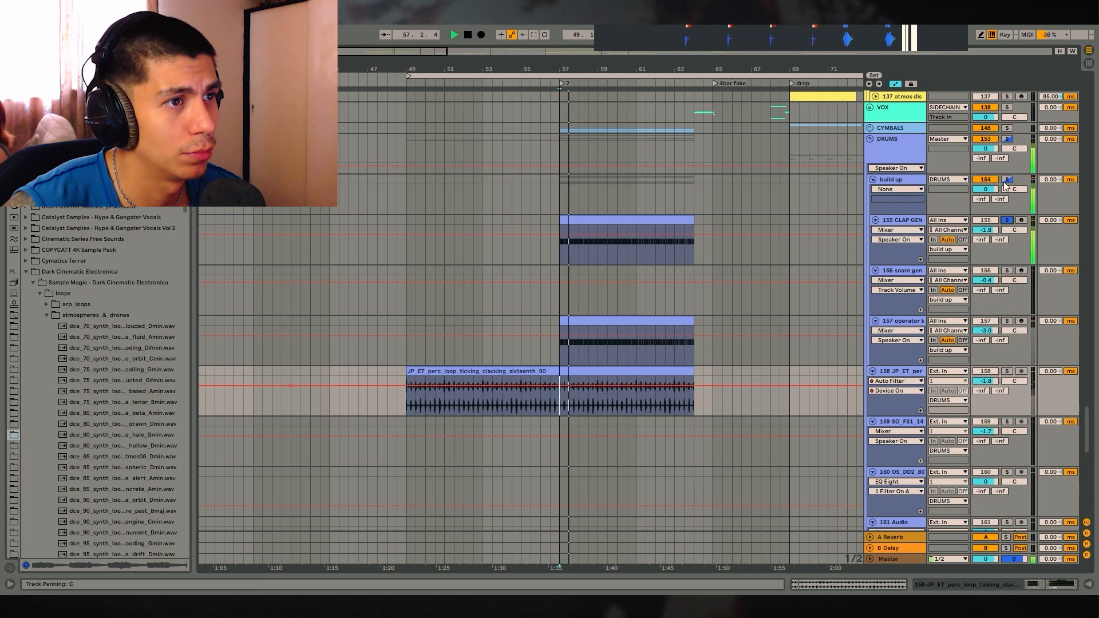
# Step: Unfold the CYMBALS group and expand its loop tracks 151 and 152
pyautogui.scroll(3, 957, 212)
pyautogui.click(871, 196)
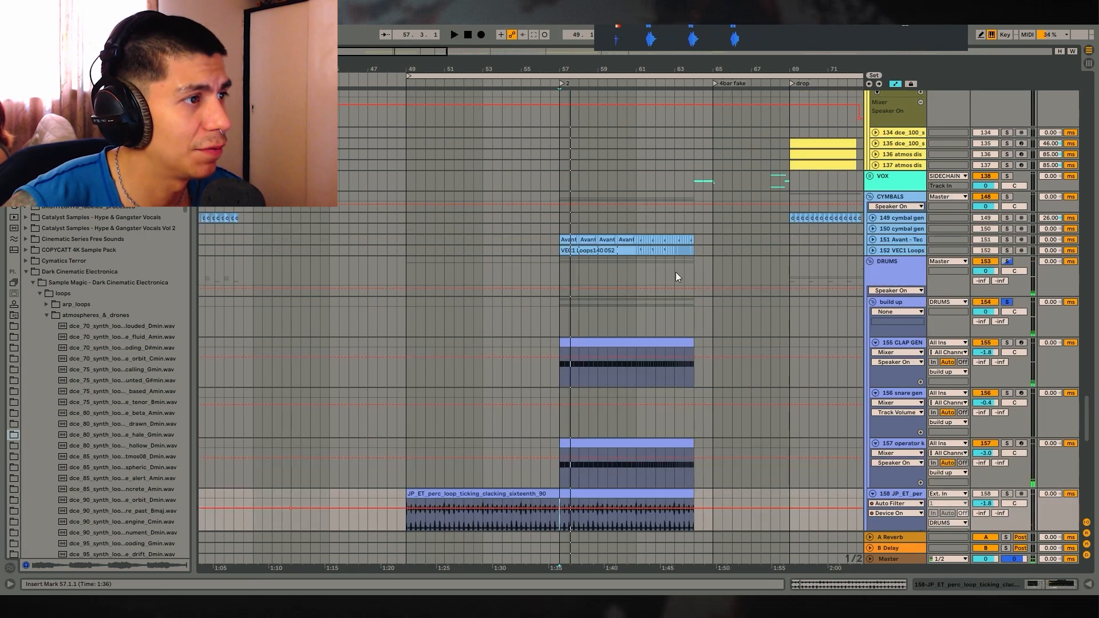
pyautogui.click(871, 250)
pyautogui.click(874, 239)
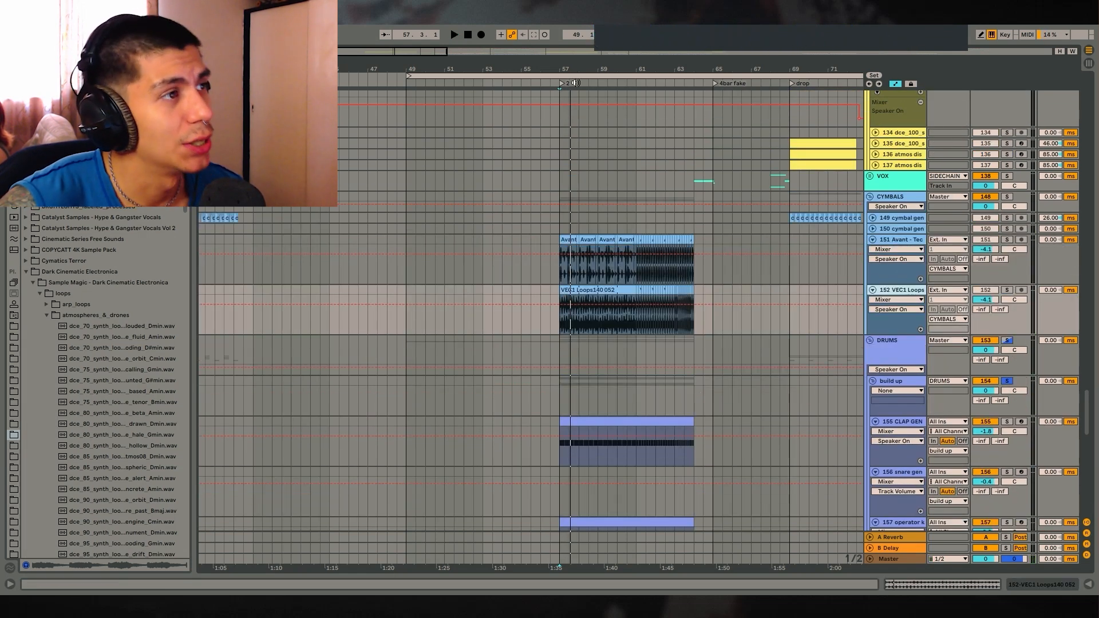
# Step: Go back to the arp clip on track 92 and play it soloed from bar 49 as a reference
pyautogui.press('+')
pyautogui.moveTo(1083, 399); pyautogui.dragTo(1059, 168)
pyautogui.click(486, 229)
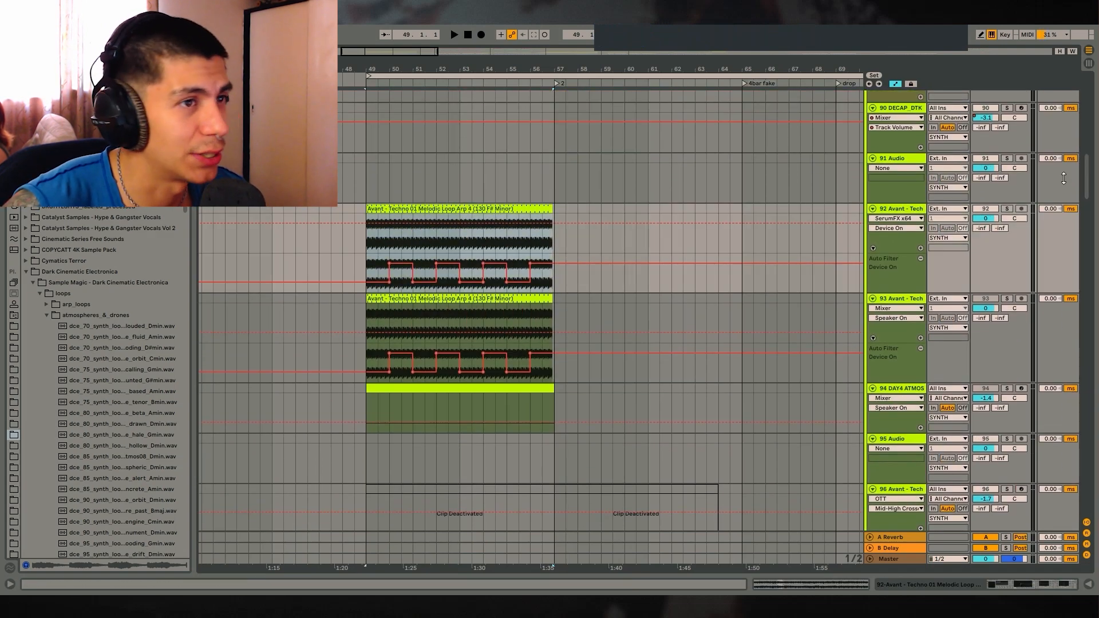
pyautogui.click(1010, 208)
pyautogui.press('space')
pyautogui.press('space')
# Step: Solo the Avant percussion loop on track 151, play it zoomed in from bar 57 and show its effect device
pyautogui.moveTo(1086, 183); pyautogui.dragTo(1051, 411)
pyautogui.click(558, 166)
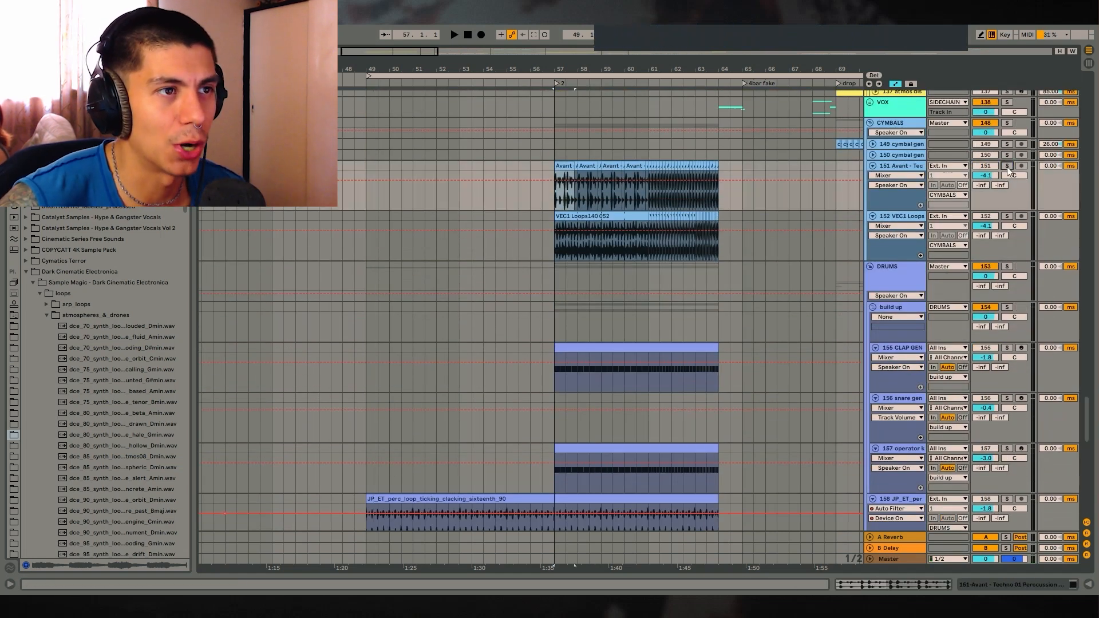
pyautogui.click(1008, 166)
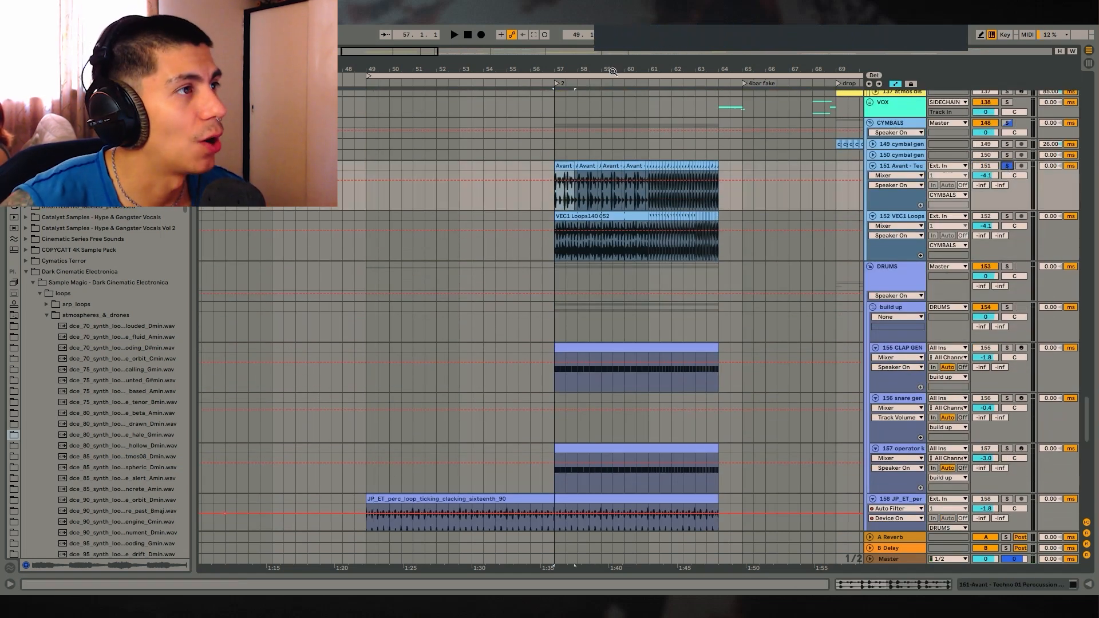
pyautogui.moveTo(613, 71); pyautogui.dragTo(442, 147)
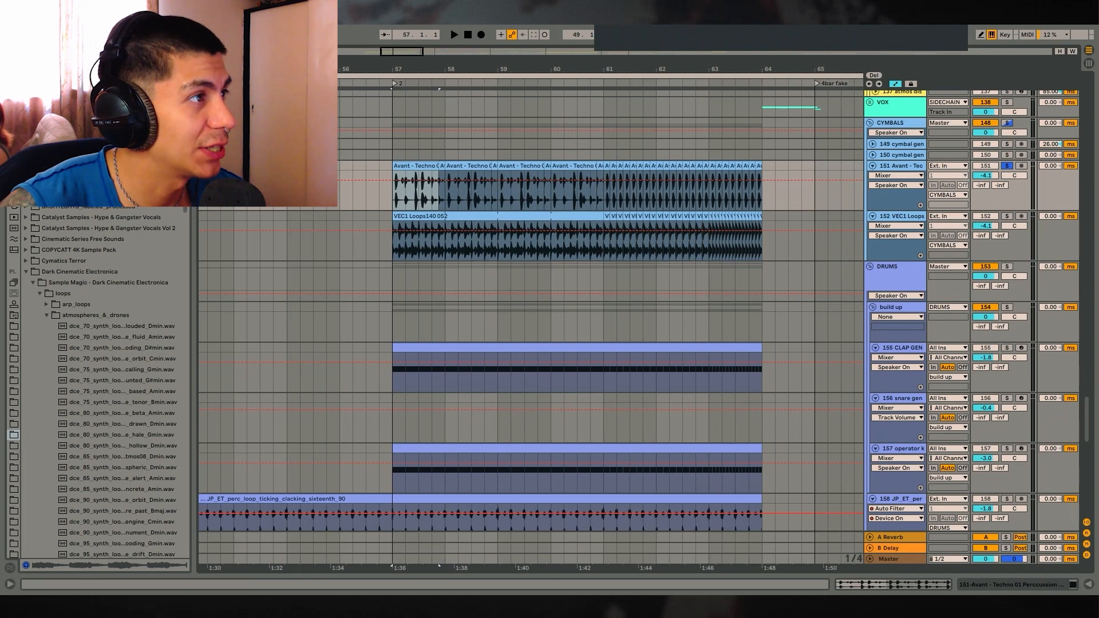
pyautogui.press('space')
pyautogui.moveTo(440, 68); pyautogui.dragTo(414, 46)
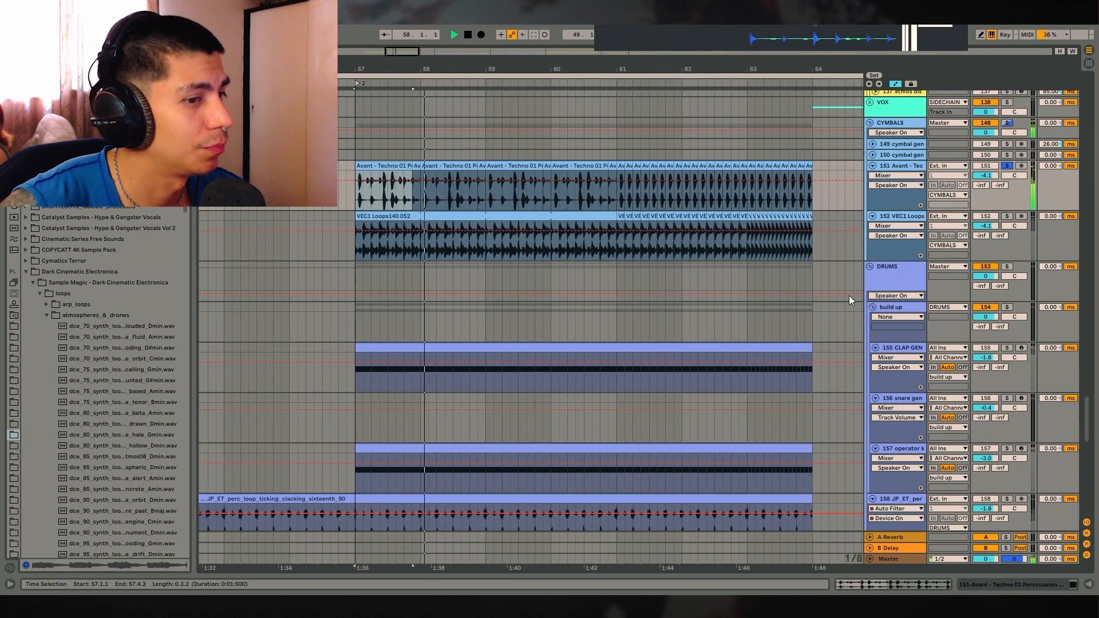
pyautogui.click(1012, 584)
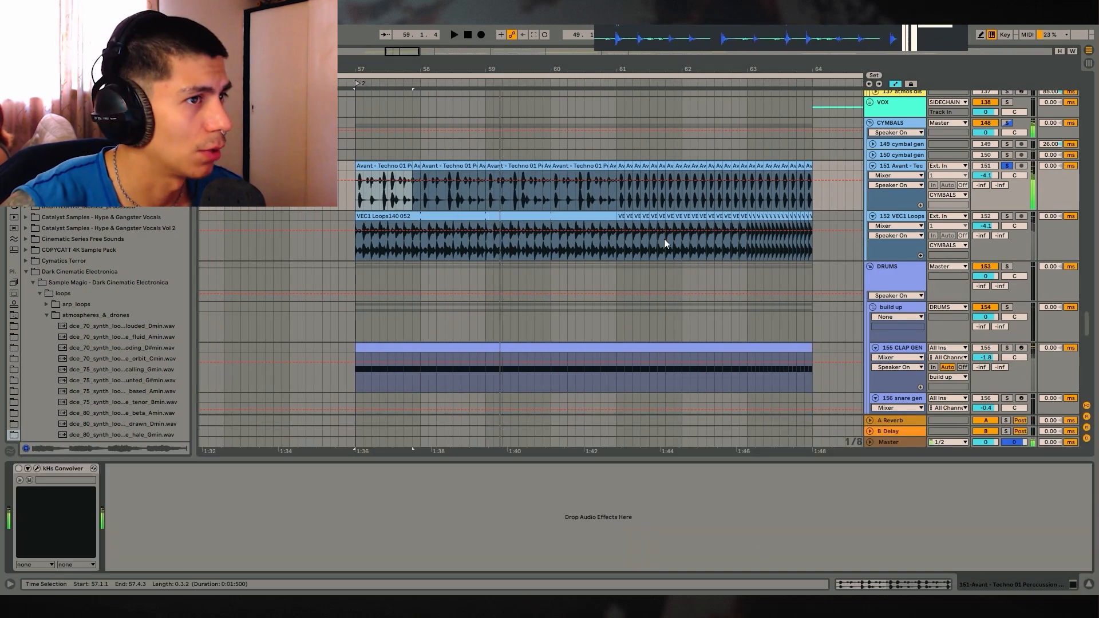
pyautogui.press('space')
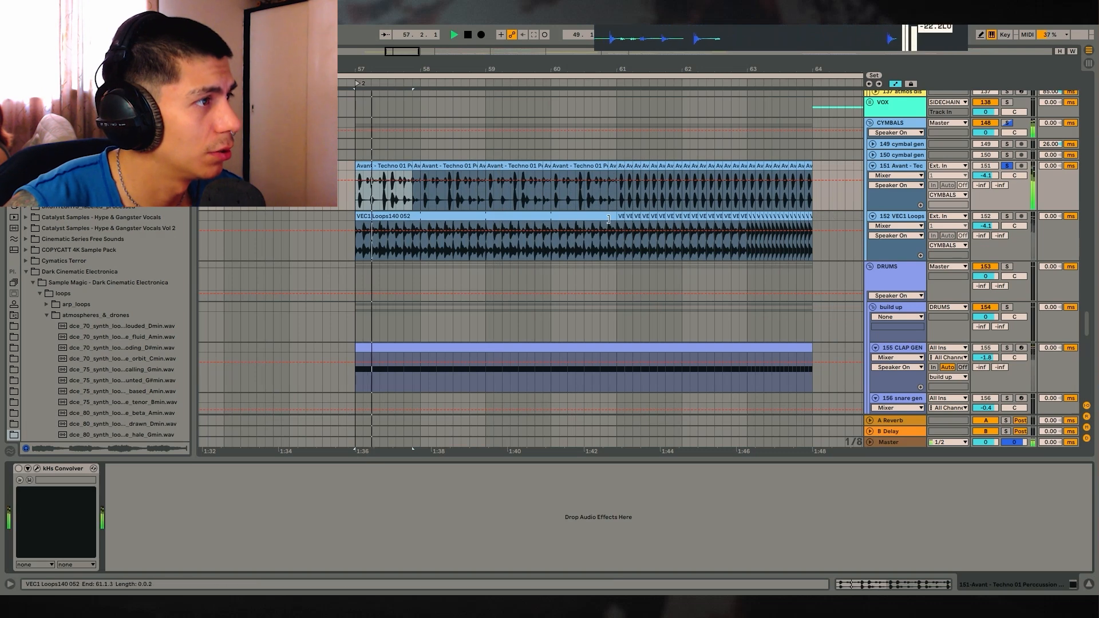
# Step: Select the VEC1 loop on track 152 from bar 57 to 61 and audition it soloed
pyautogui.moveTo(609, 219); pyautogui.dragTo(361, 215)
pyautogui.press('space')
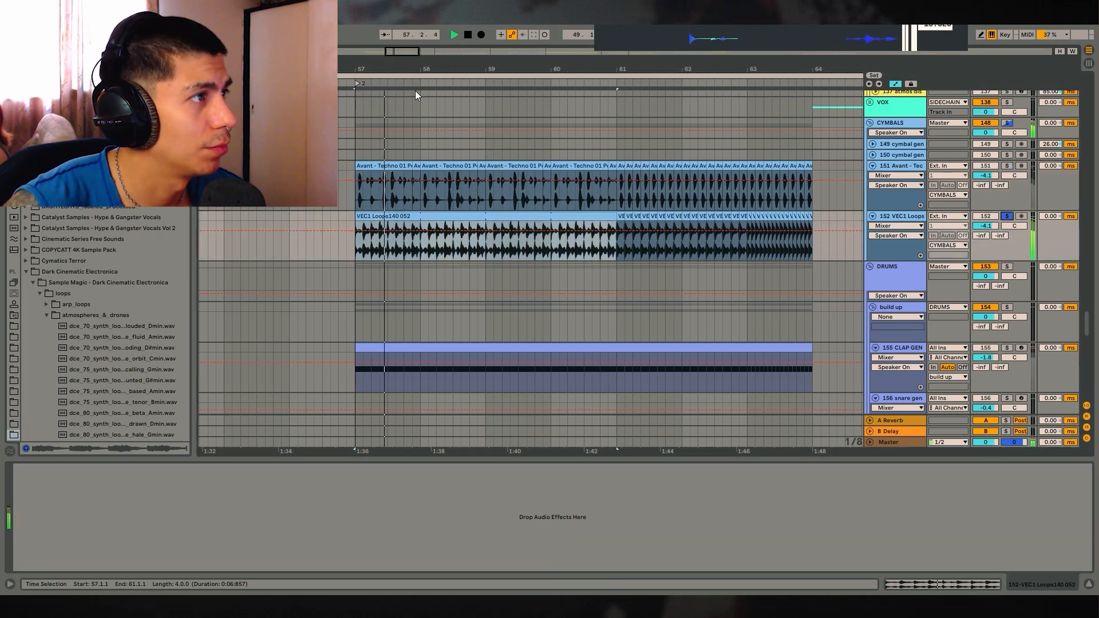
pyautogui.moveTo(414, 70)
pyautogui.mouseDown()
pyautogui.moveTo(450, 73)
pyautogui.moveTo(409, 73)
pyautogui.mouseUp()
pyautogui.press('space')
pyautogui.moveTo(518, 71); pyautogui.dragTo(476, 57)
# Step: Play from bar 57 with the CYMBALS and DRUMS groups soloed together, and collapse the build up group
pyautogui.press('space')
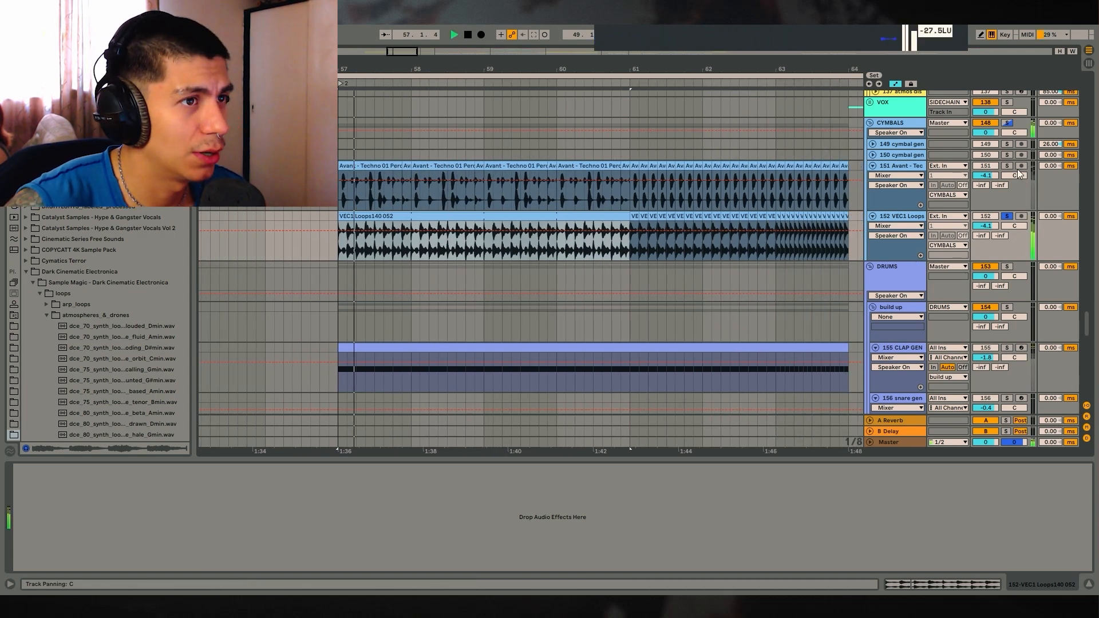
pyautogui.keyDown('ctrl'); pyautogui.click(1007, 267); pyautogui.keyUp('ctrl')
pyautogui.click(873, 307)
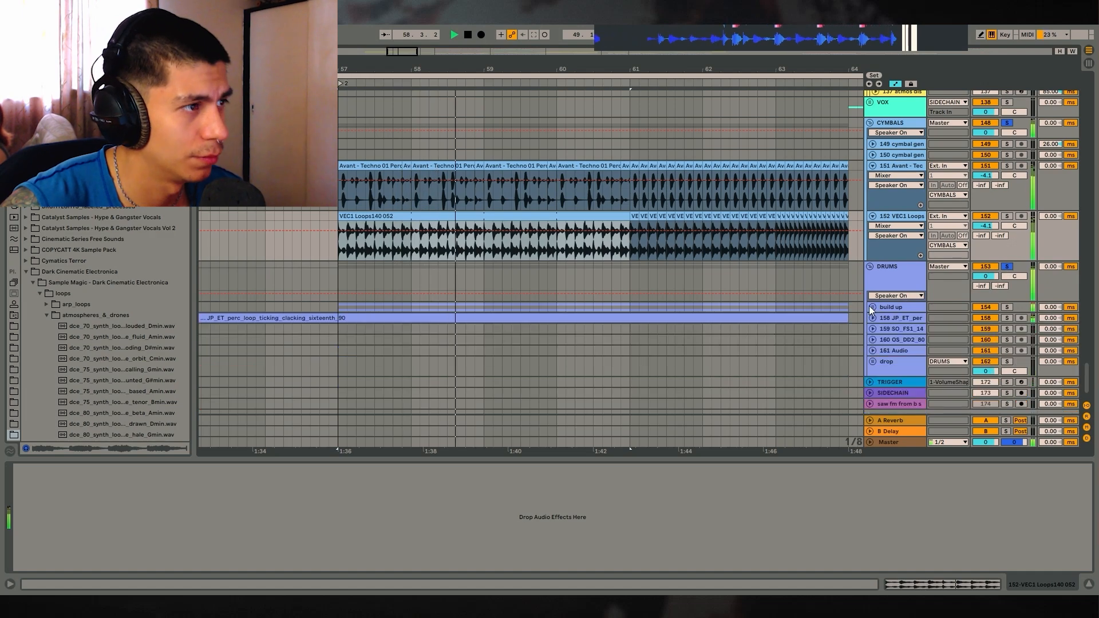
# Step: Select and solo the Avant rumble clip on track 127 from bar 57 to 64 and show its device chain
pyautogui.scroll(8, 874, 312)
pyautogui.scroll(6, 1088, 360)
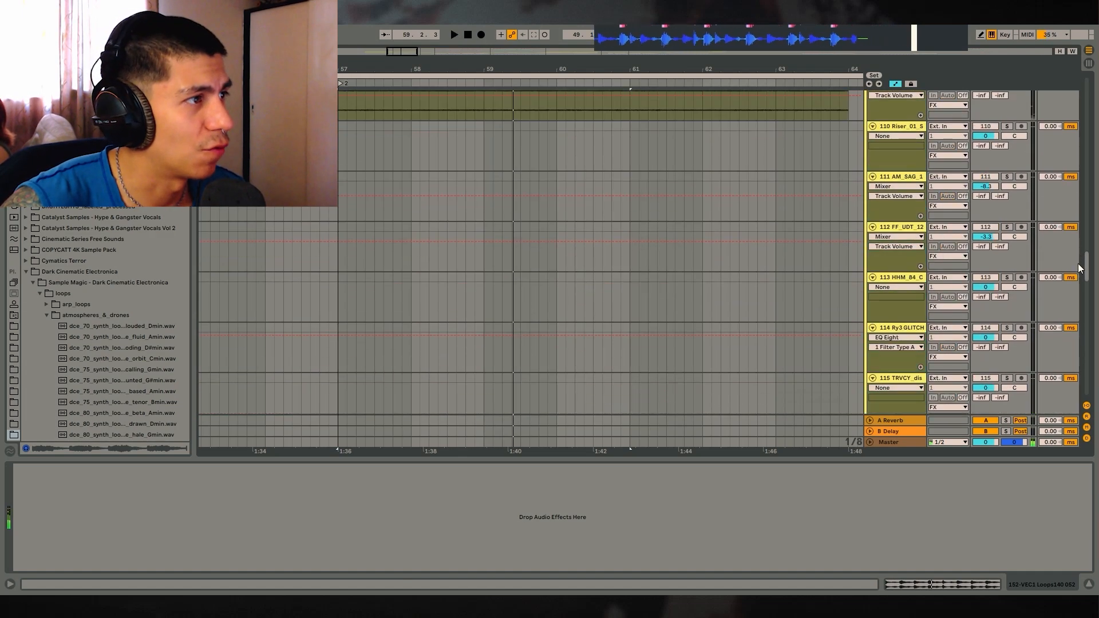
pyautogui.click(1091, 585)
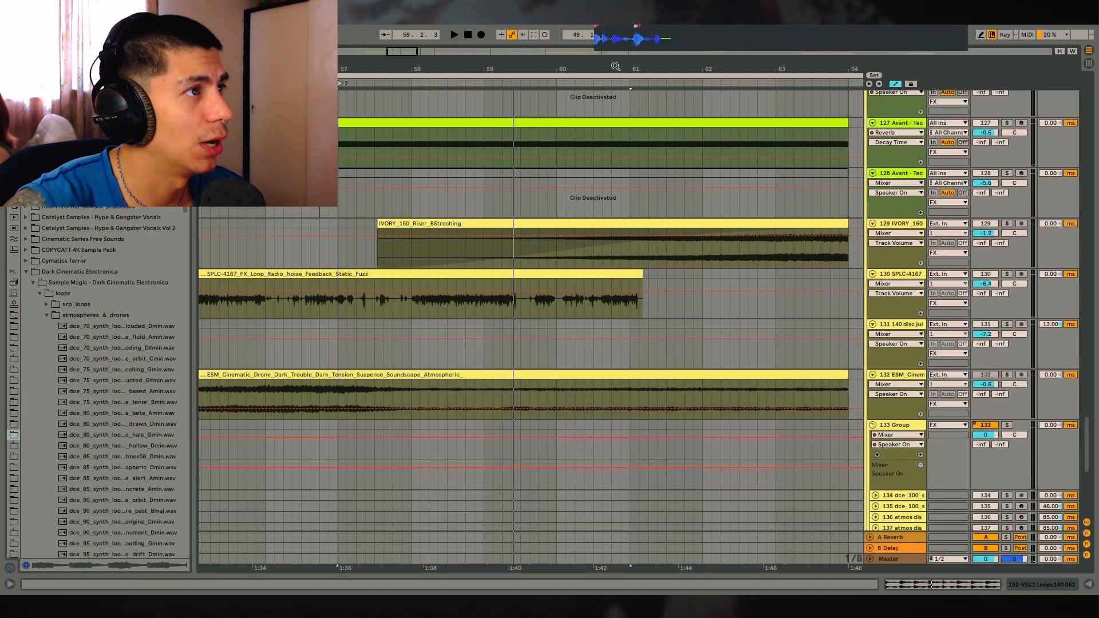
pyautogui.moveTo(613, 68); pyautogui.dragTo(607, 35)
pyautogui.scroll(5, 641, 248)
pyautogui.scroll(-1, 664, 320)
pyautogui.scroll(-5, 668, 327)
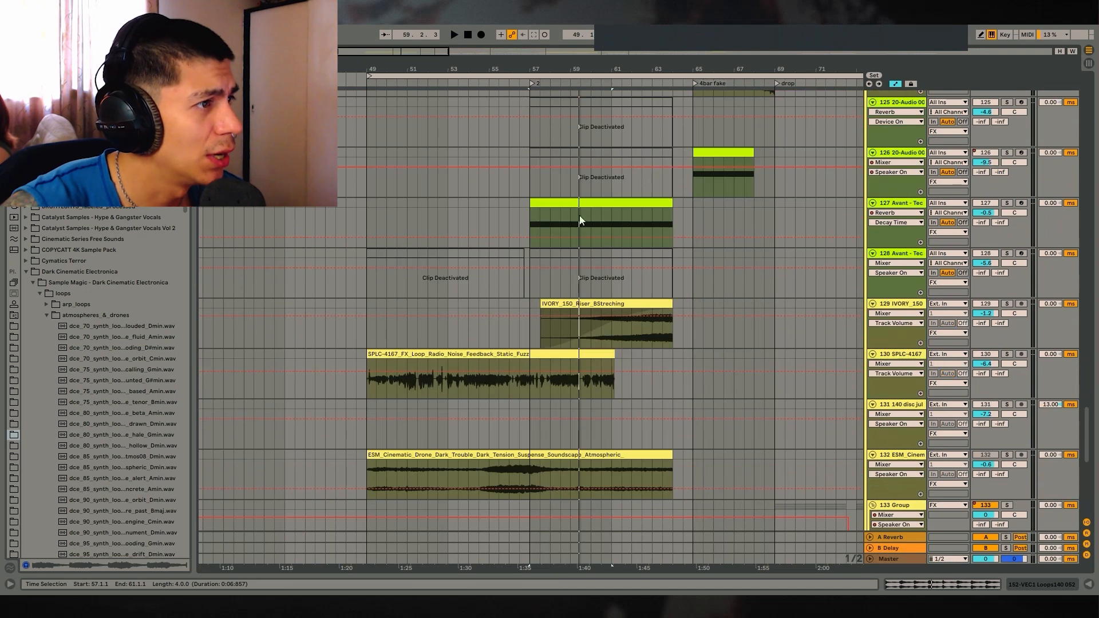
pyautogui.click(580, 217)
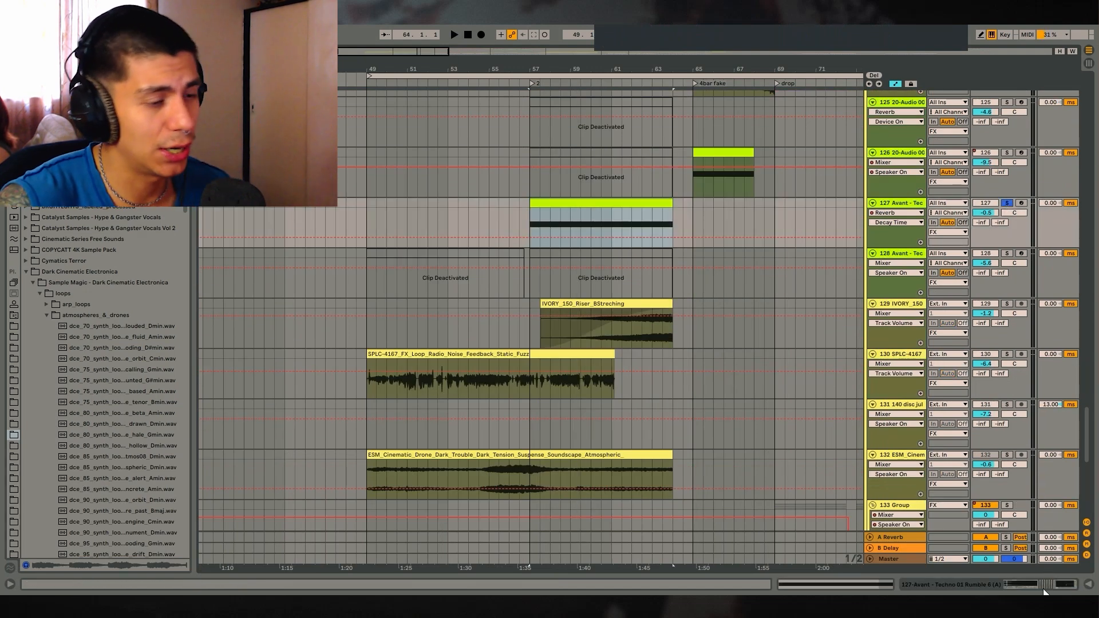
pyautogui.click(1089, 585)
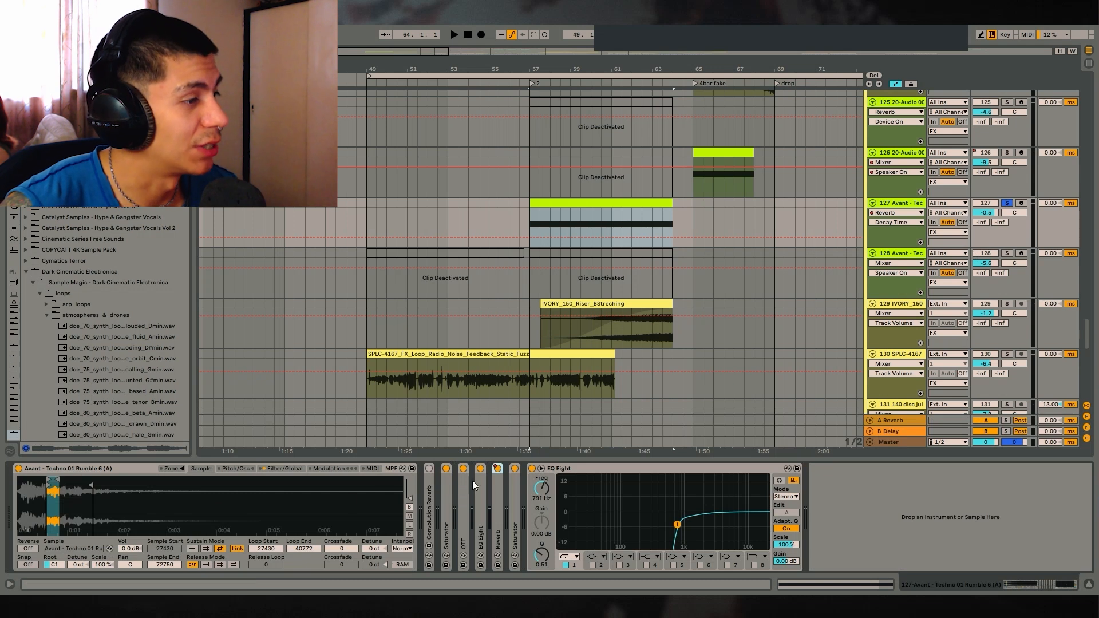
# Step: Group track 127's effects from the first Saturator through the final EQ Eight into one audio effect rack
pyautogui.click(528, 481)
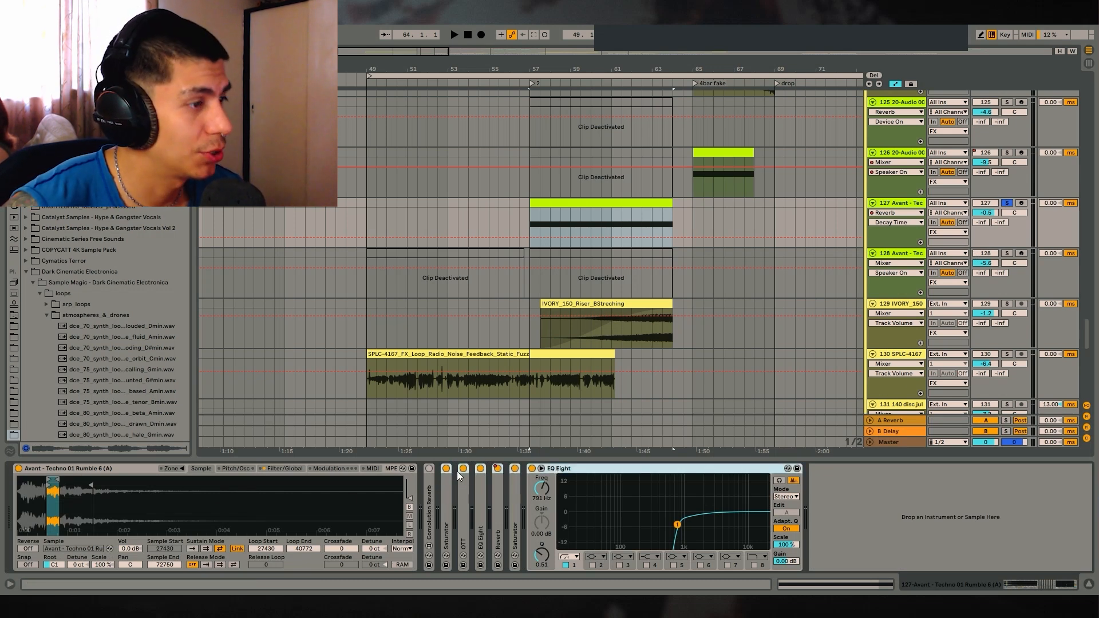
pyautogui.hotkey('ctrl', 'g')
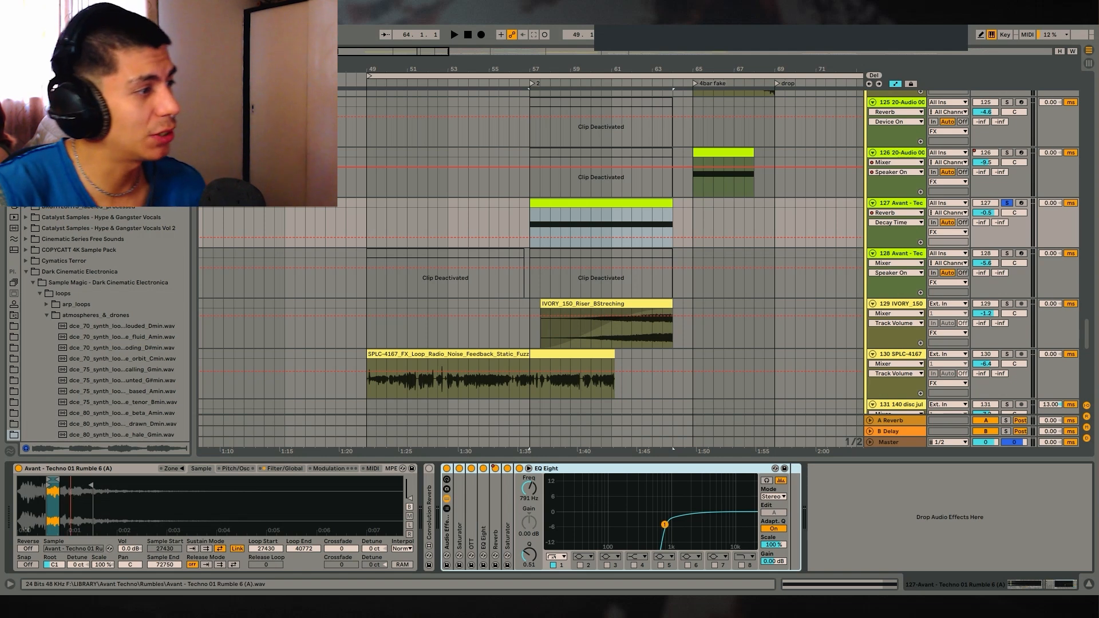
# Step: Zoom in on the rumble sample's looped section, play it from bar 57 and check the sampler's filter settings
pyautogui.moveTo(70, 493); pyautogui.dragTo(126, 505)
pyautogui.press('space')
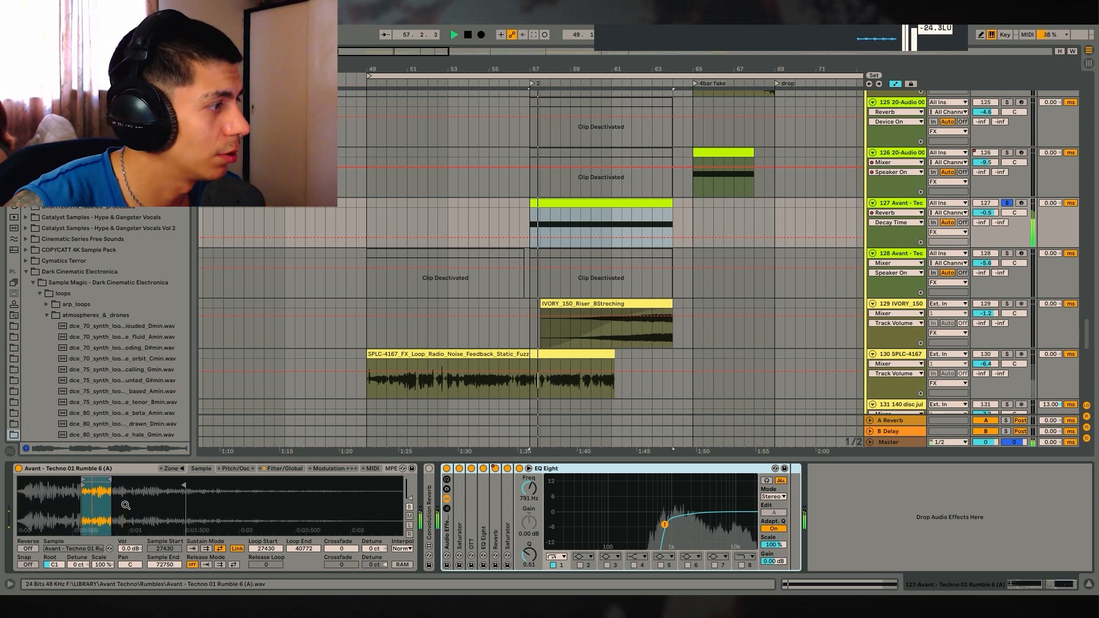
pyautogui.press('space')
pyautogui.click(285, 469)
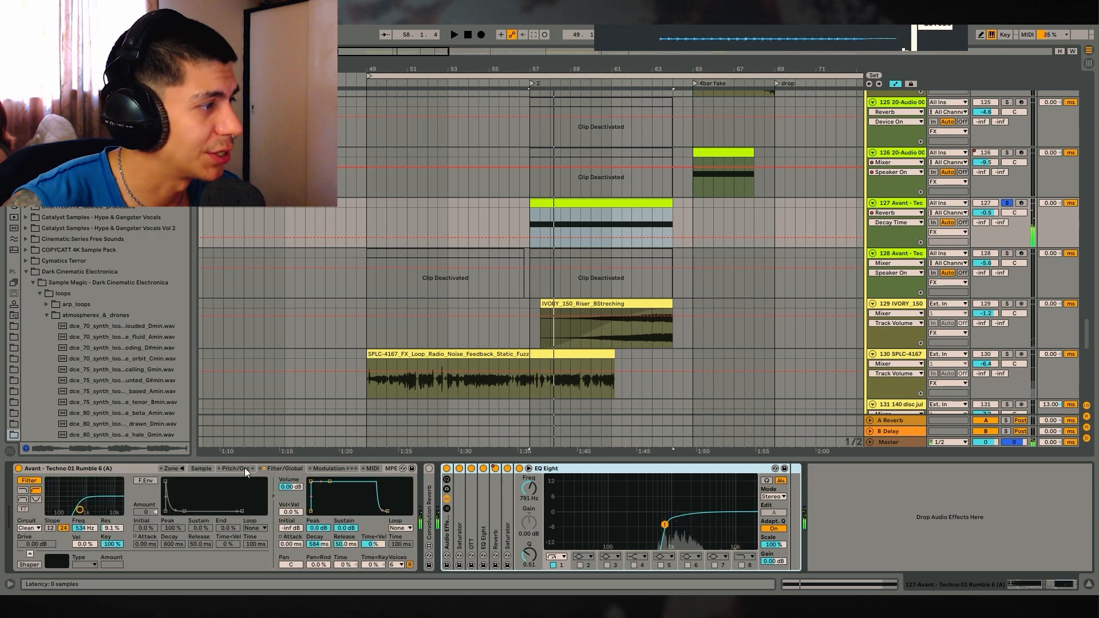
pyautogui.click(201, 468)
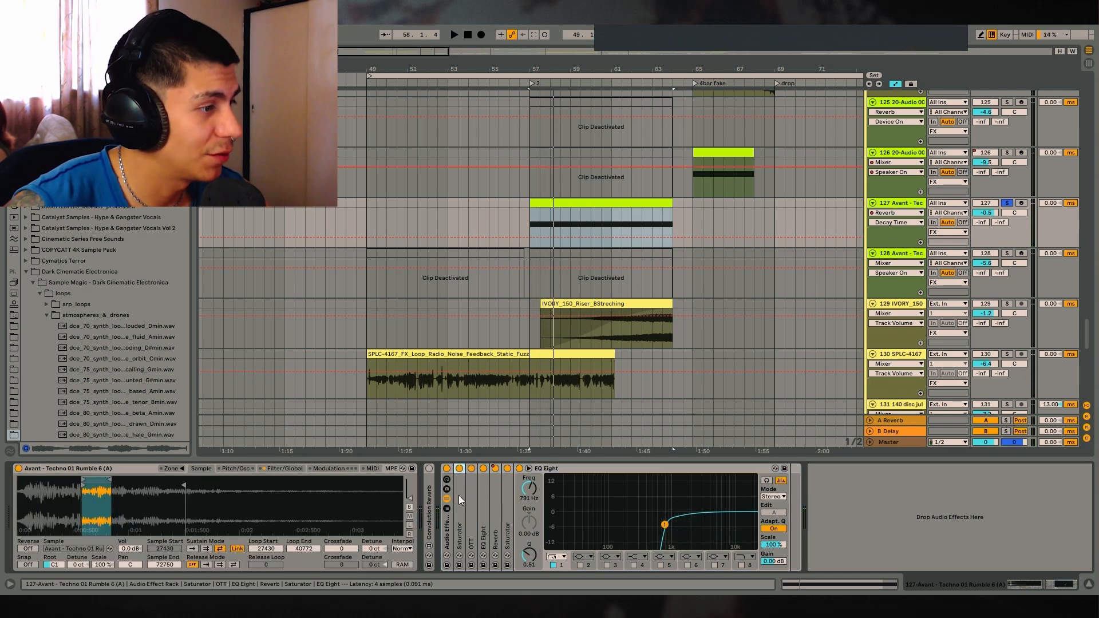
# Step: Check the second Saturator and compare the rumble with the whole effect rack bypassed and enabled during playback
pyautogui.doubleClick(507, 501)
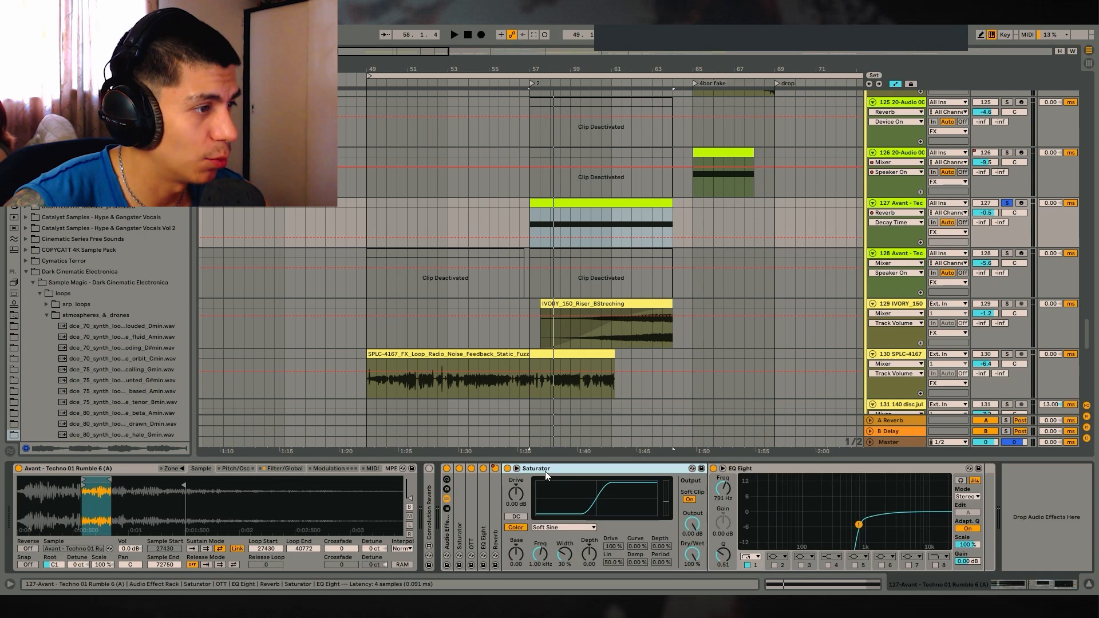
pyautogui.doubleClick(546, 472)
pyautogui.press('space')
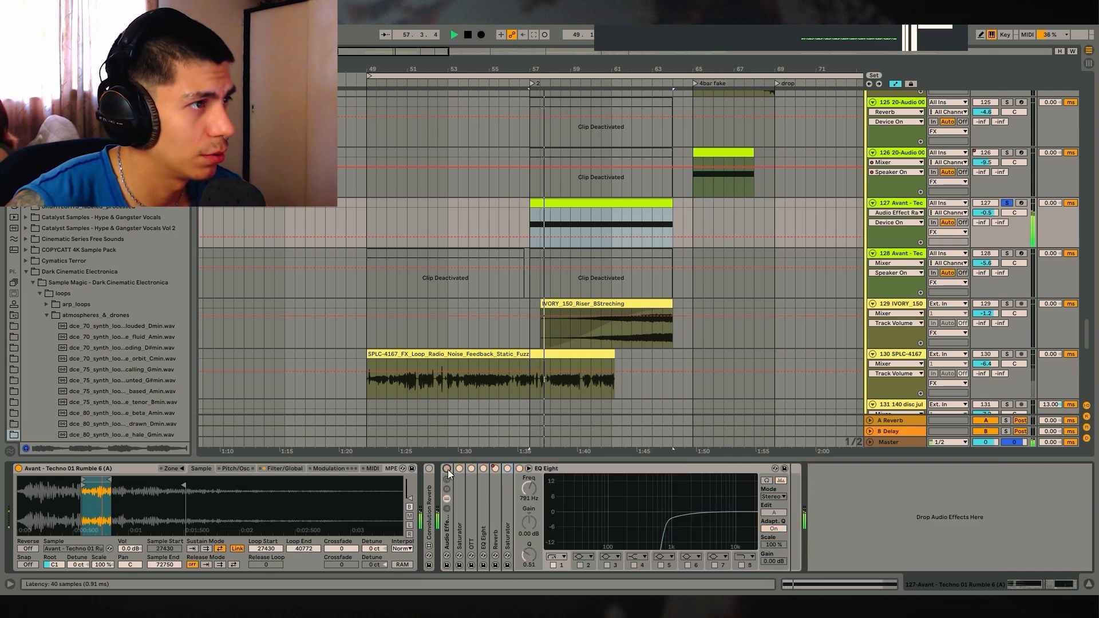
pyautogui.click(447, 470)
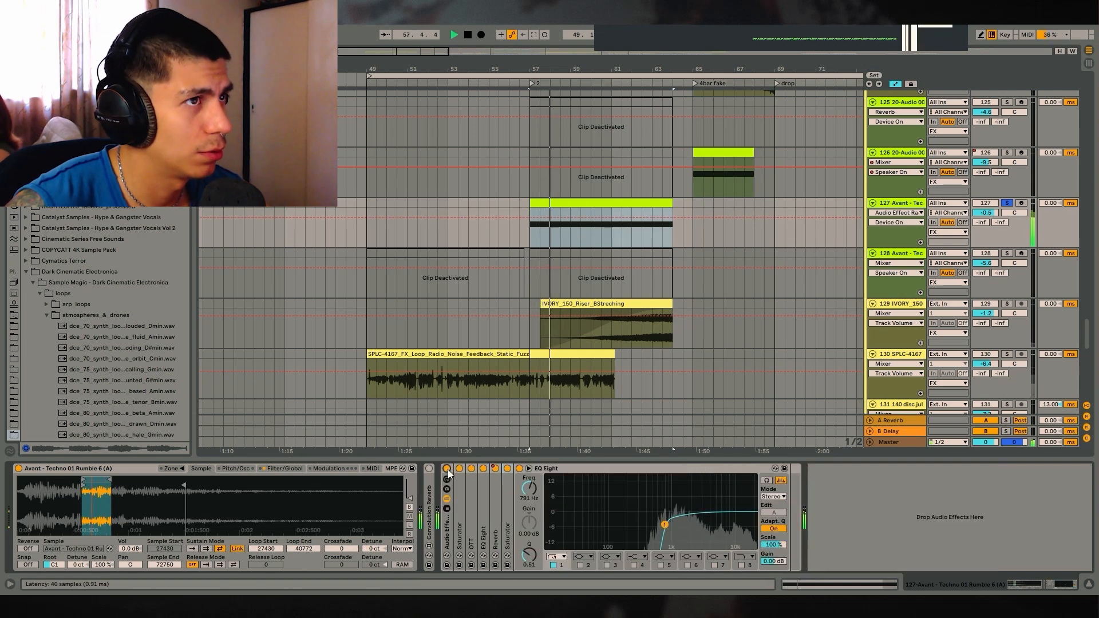
# Step: Unfold the first Saturator, try its Base at 0.00 while playing the rumble, and undo the change
pyautogui.doubleClick(460, 506)
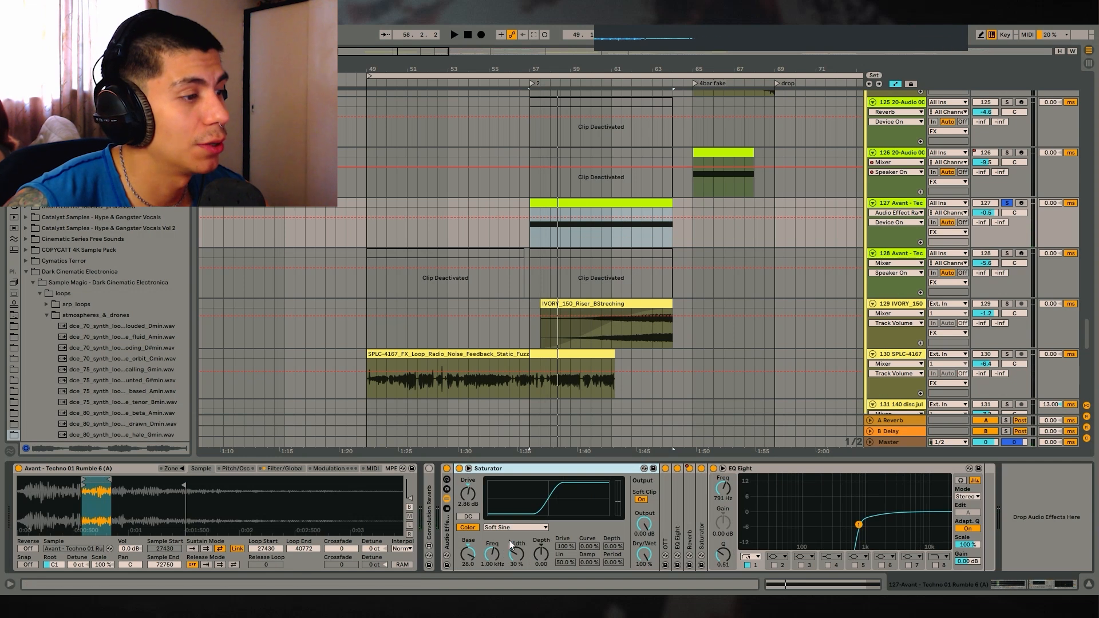
pyautogui.click(467, 554)
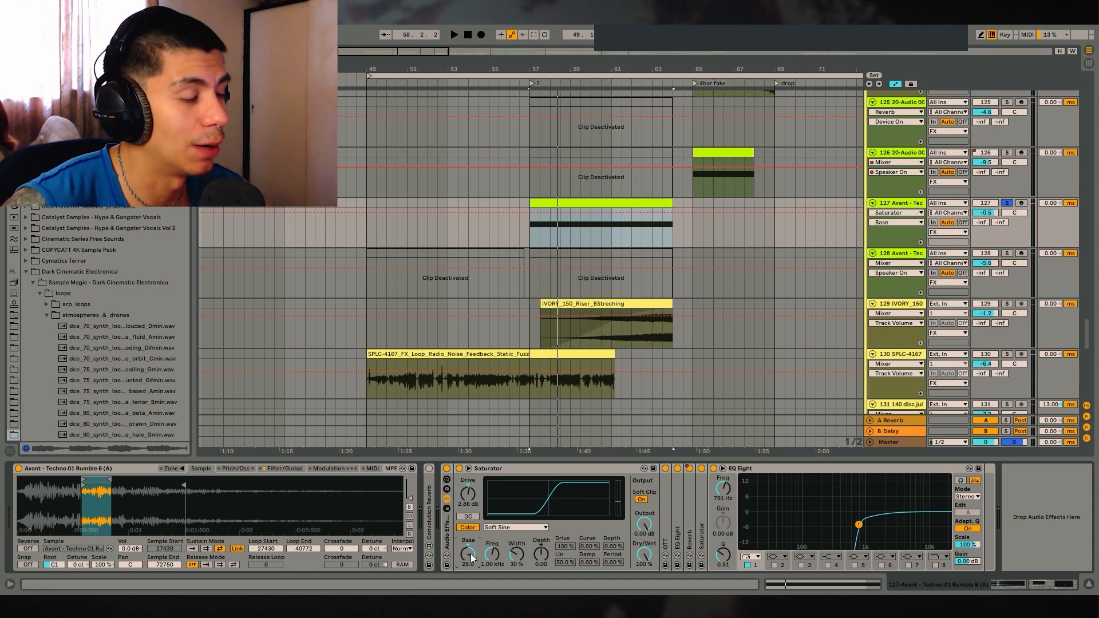
pyautogui.press('space')
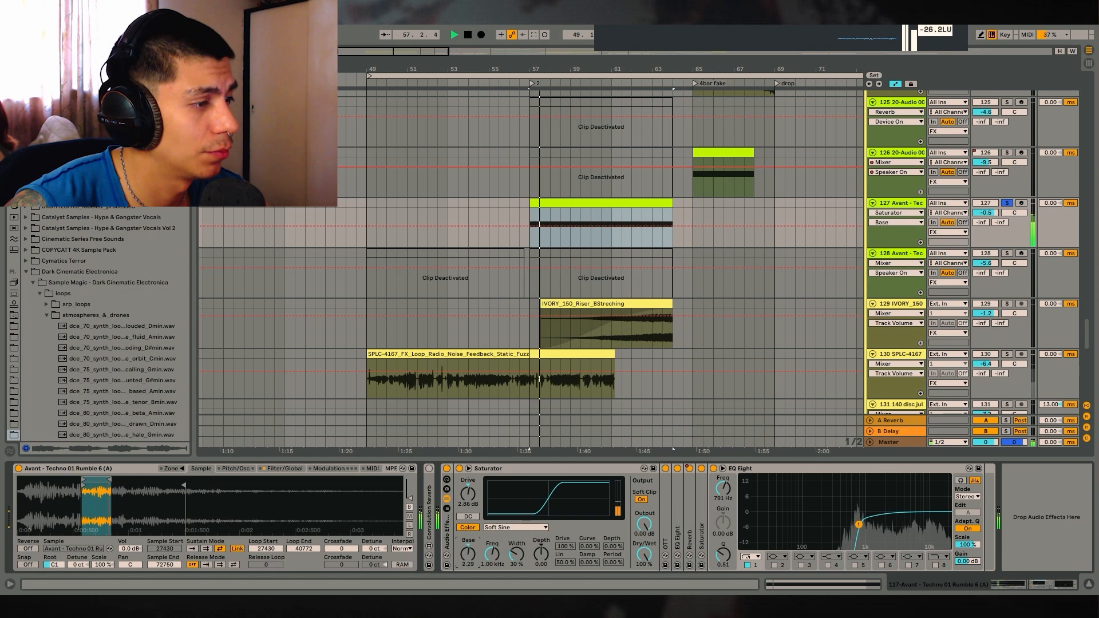
pyautogui.press('space')
pyautogui.doubleClick(470, 553)
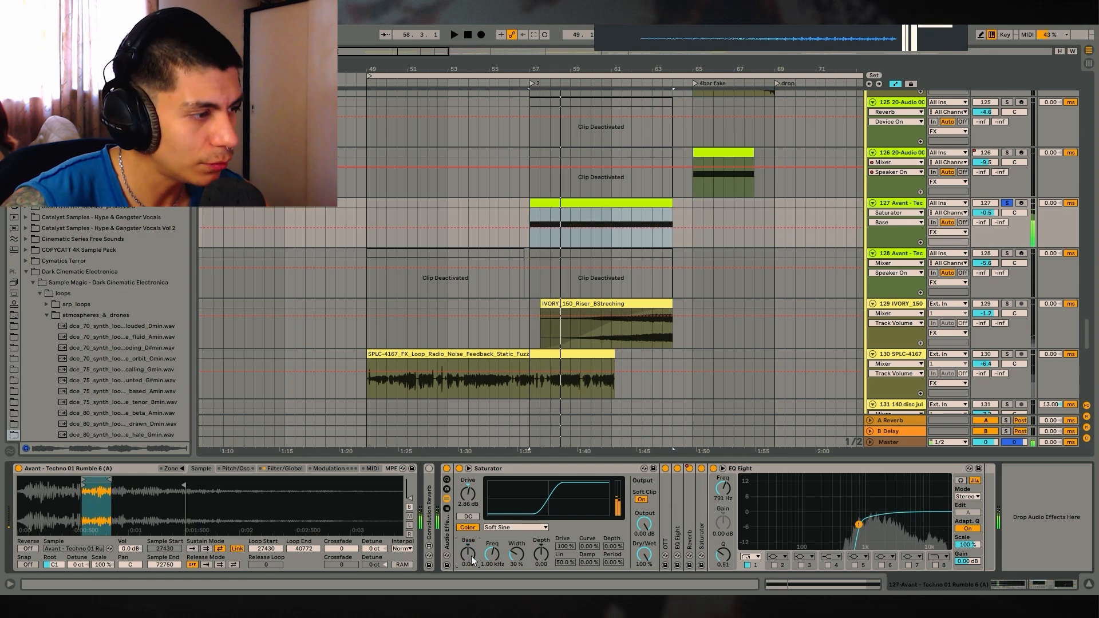
pyautogui.hotkey('ctrl', 'z')
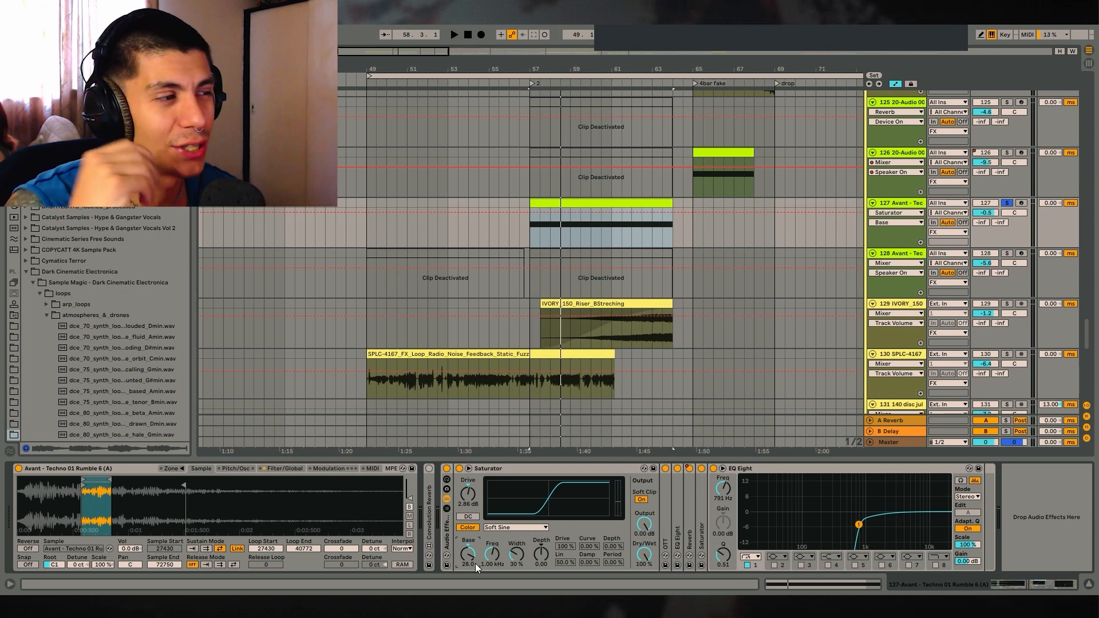
# Step: Unfold the rack's Reverb, display its Device On automation on track 127 and re-enable the overridden automation
pyautogui.doubleClick(677, 505)
pyautogui.doubleClick(755, 469)
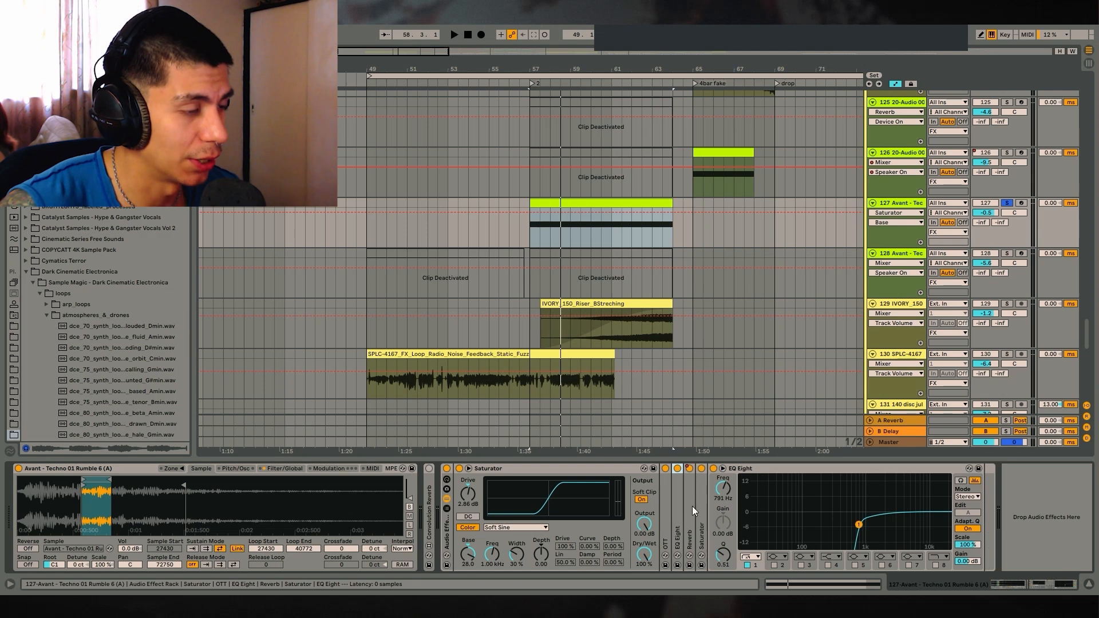
pyautogui.doubleClick(692, 507)
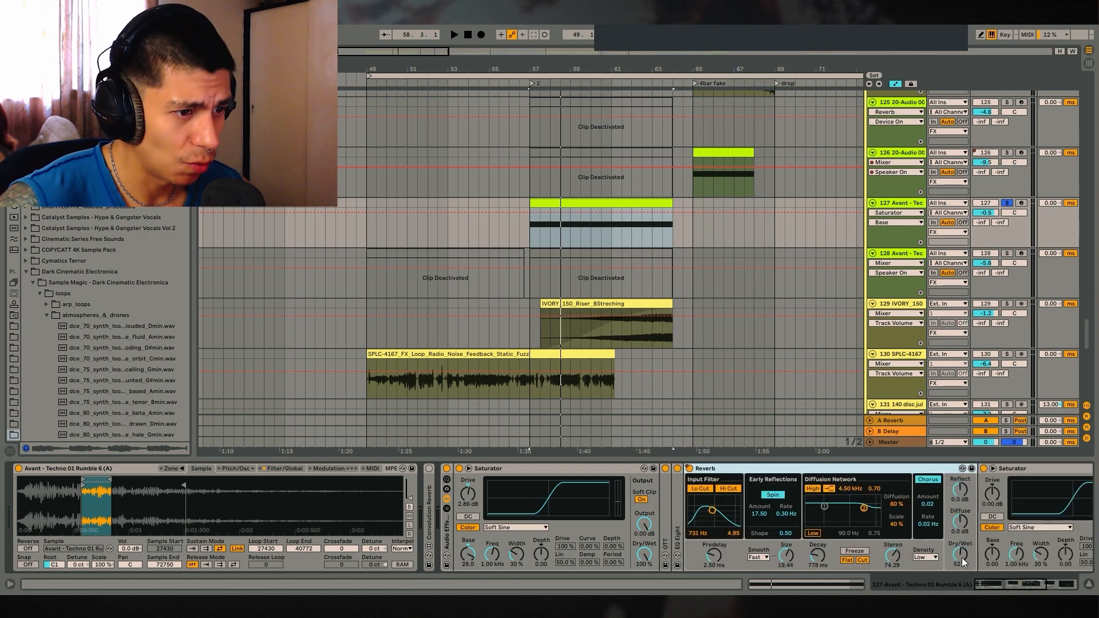
pyautogui.click(962, 557)
pyautogui.click(689, 469)
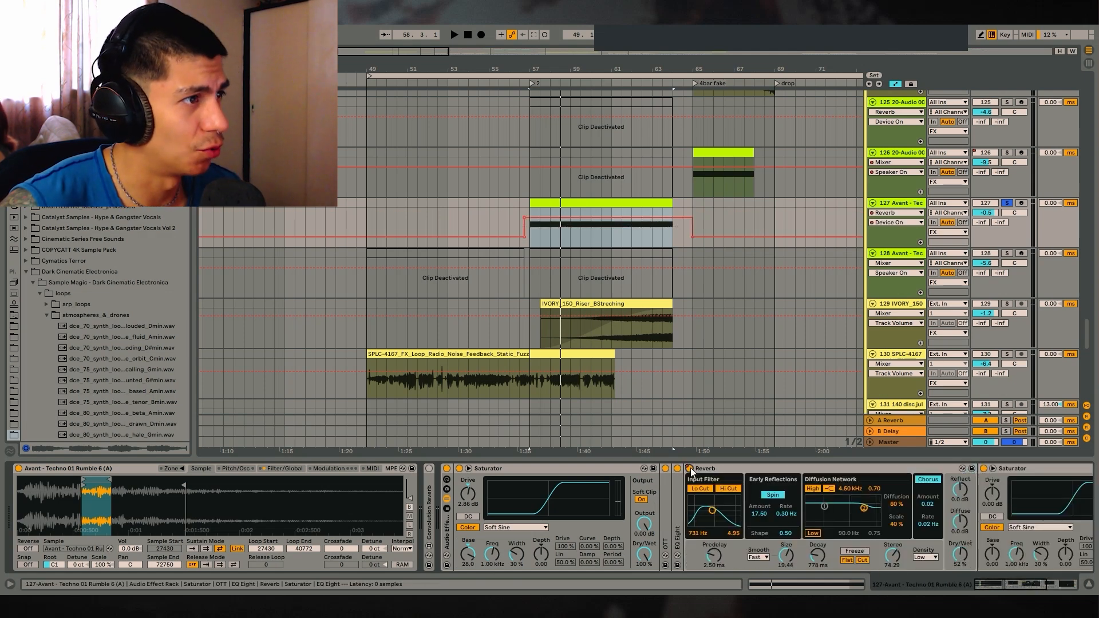
pyautogui.click(690, 469)
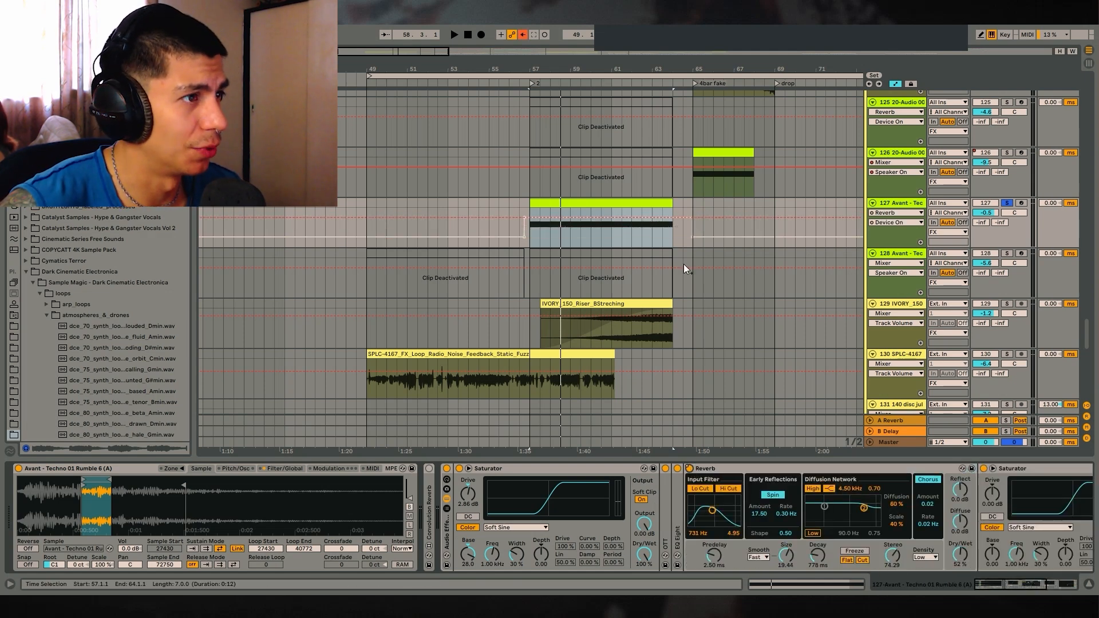
pyautogui.click(527, 35)
pyautogui.hscroll(3, 639, 336)
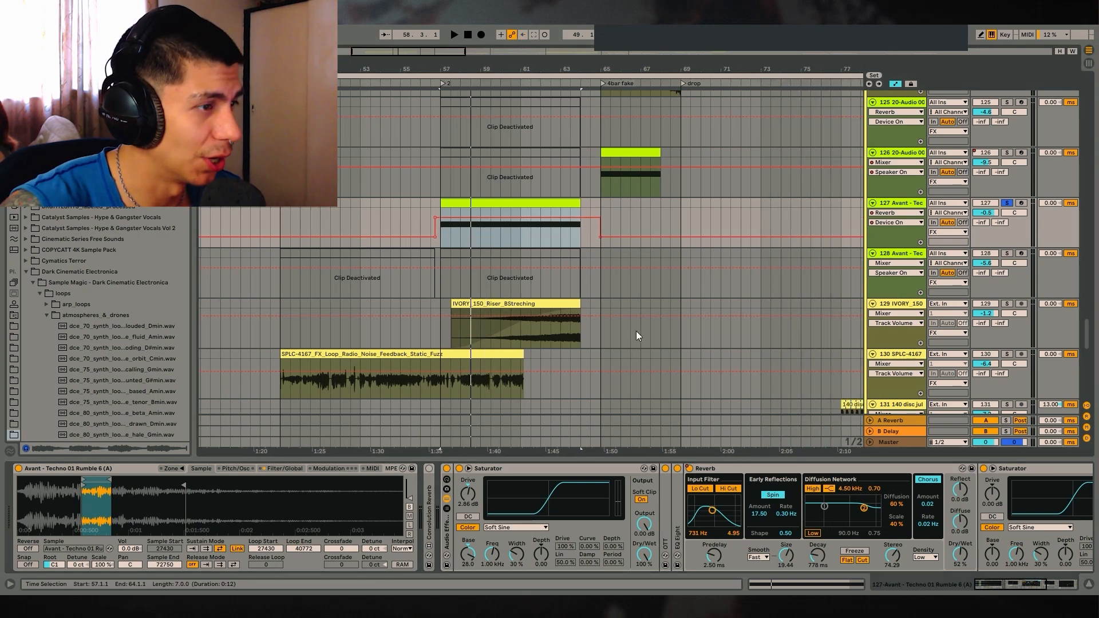
# Step: Compare the rumble from bar 57 with filter 1 of the chain's last EQ Eight switched off and back on
pyautogui.click(1006, 590)
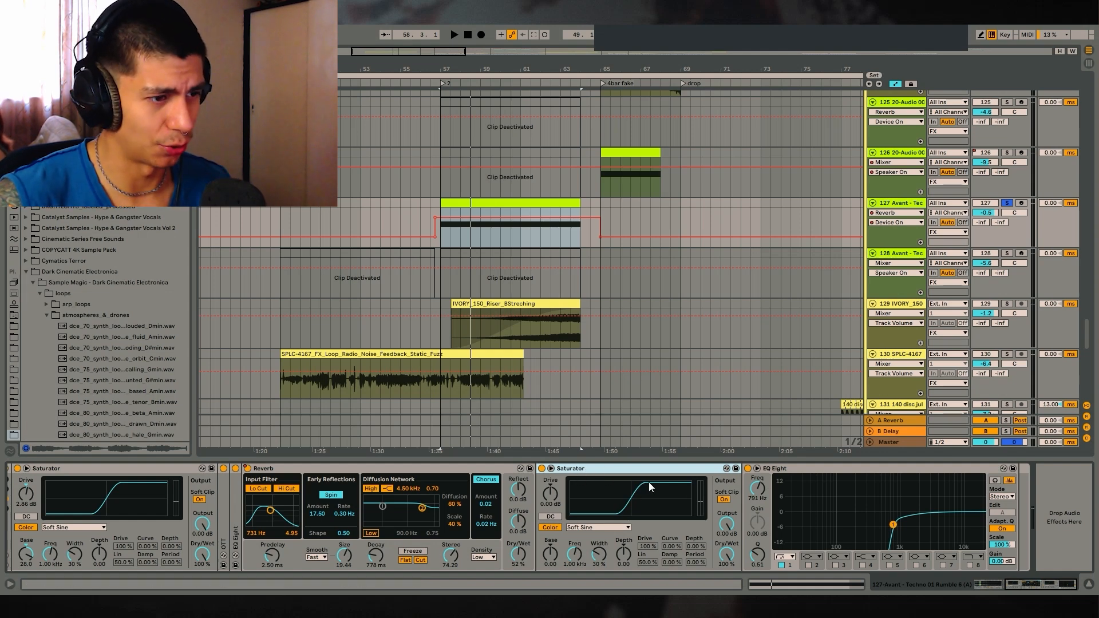
pyautogui.moveTo(903, 550); pyautogui.dragTo(864, 493)
pyautogui.doubleClick(857, 483)
pyautogui.doubleClick(813, 332)
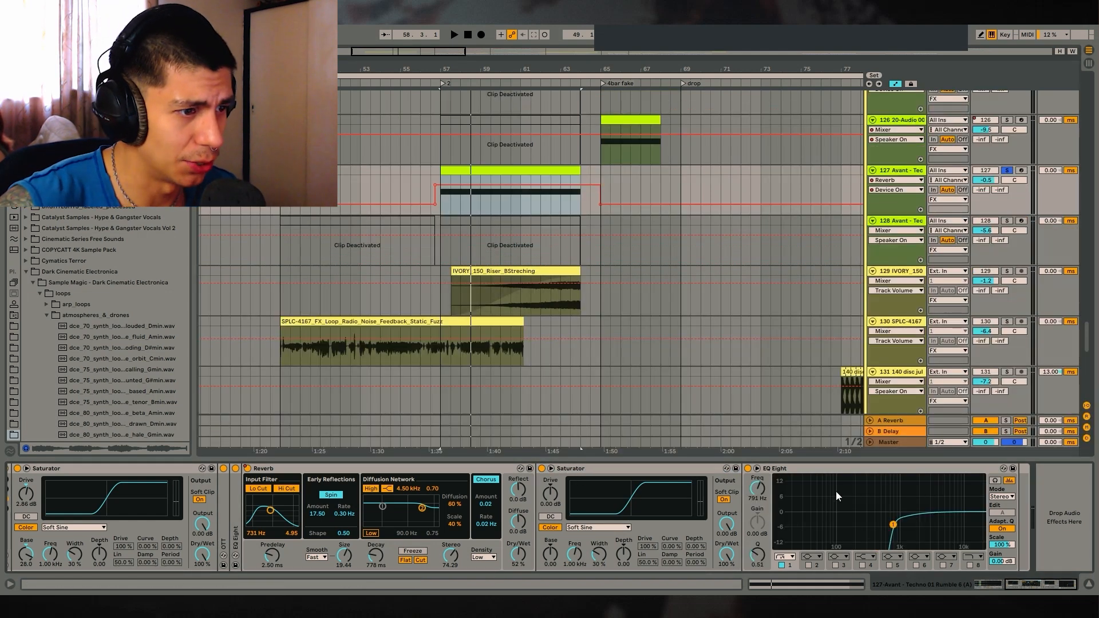
pyautogui.scroll(1, 320, 172)
pyautogui.moveTo(876, 494); pyautogui.dragTo(856, 567)
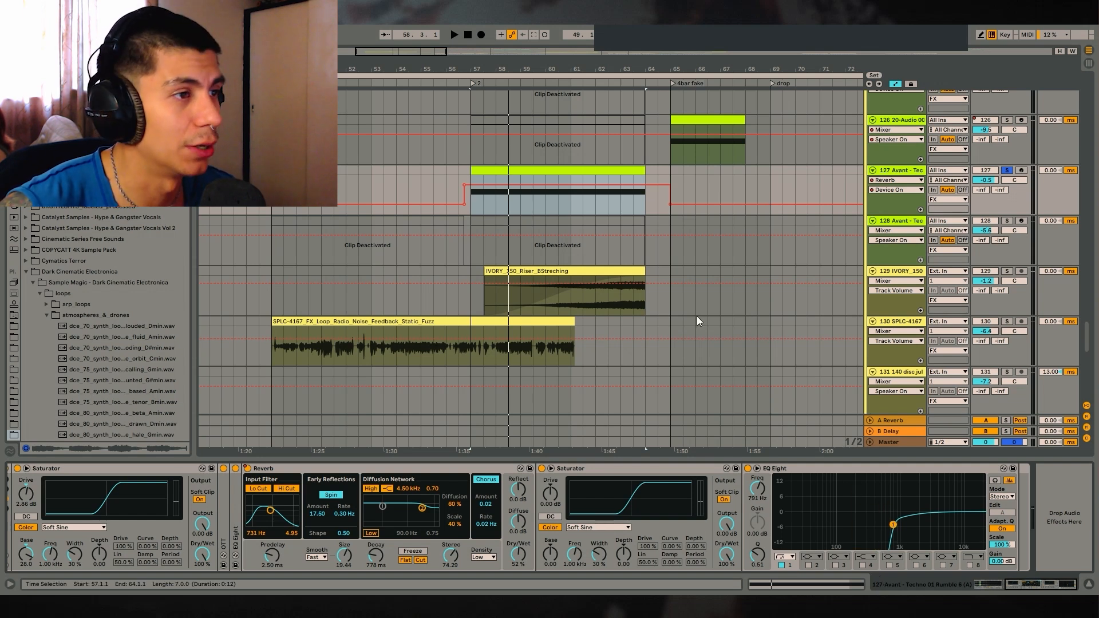
pyautogui.press('space')
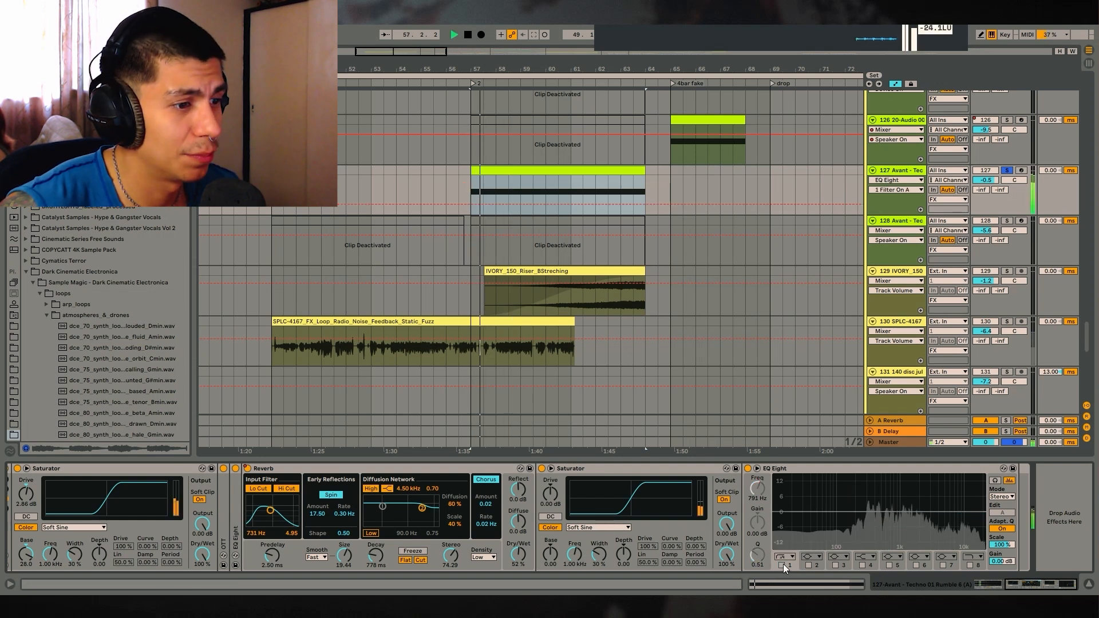
pyautogui.click(783, 565)
pyautogui.press('space')
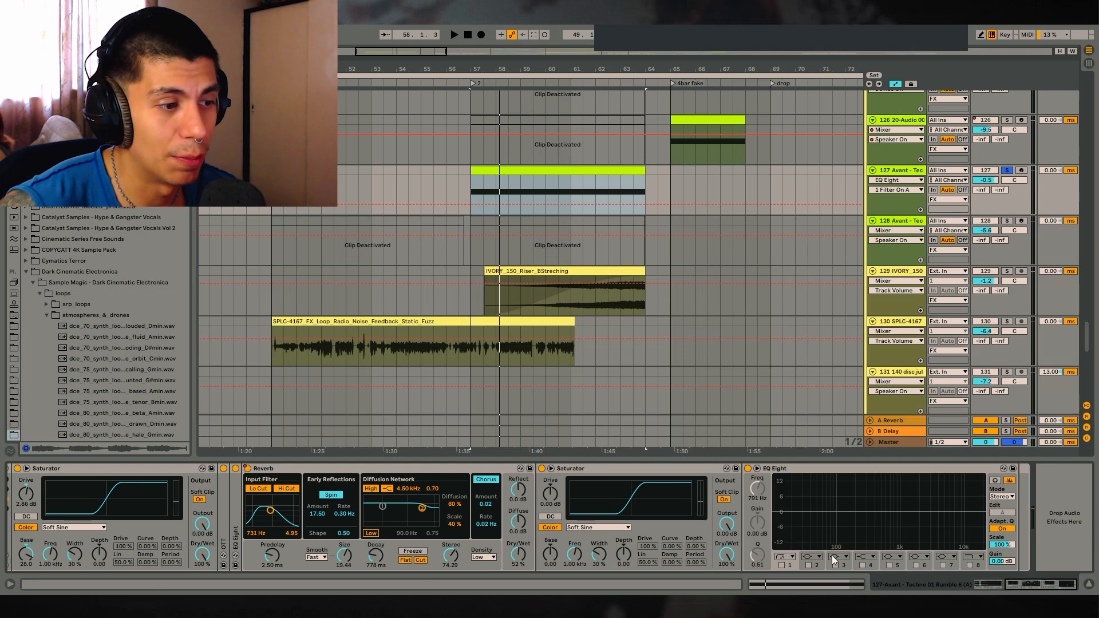
pyautogui.click(781, 565)
pyautogui.press('space')
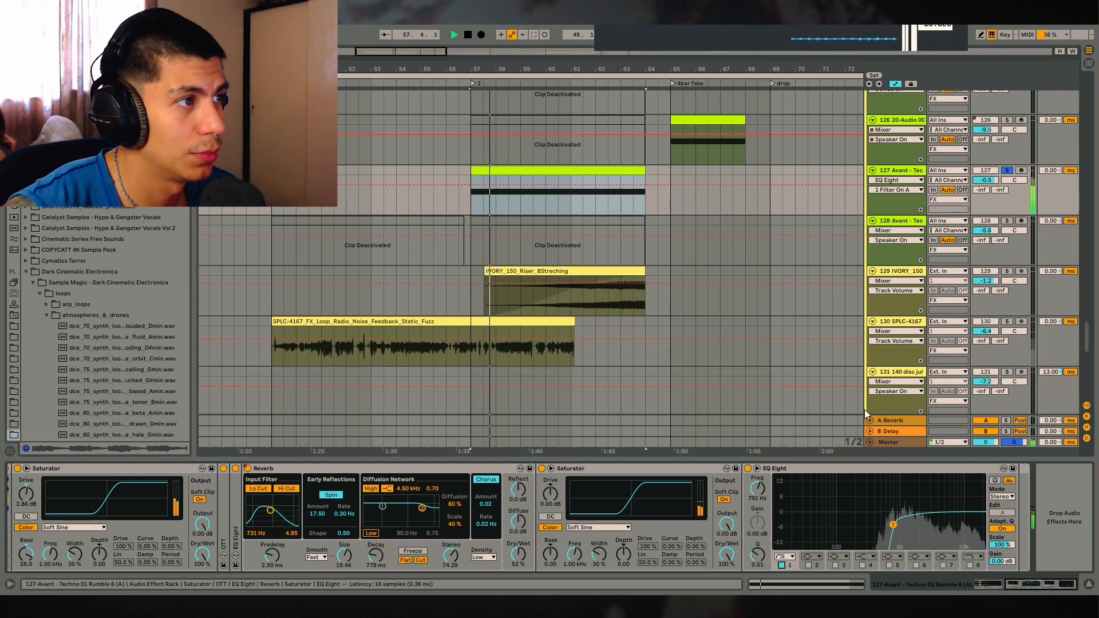
# Step: Solo the IVORY riser on track 129 and audition it around bar 62 and from its start
pyautogui.click(601, 303)
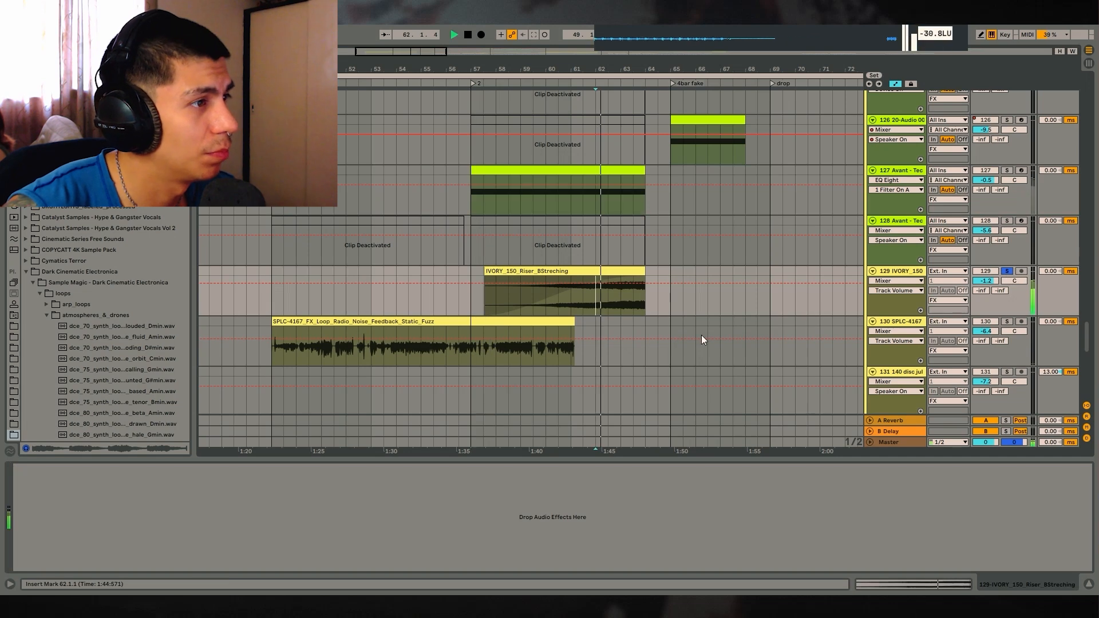
pyautogui.click(505, 303)
pyautogui.press('space')
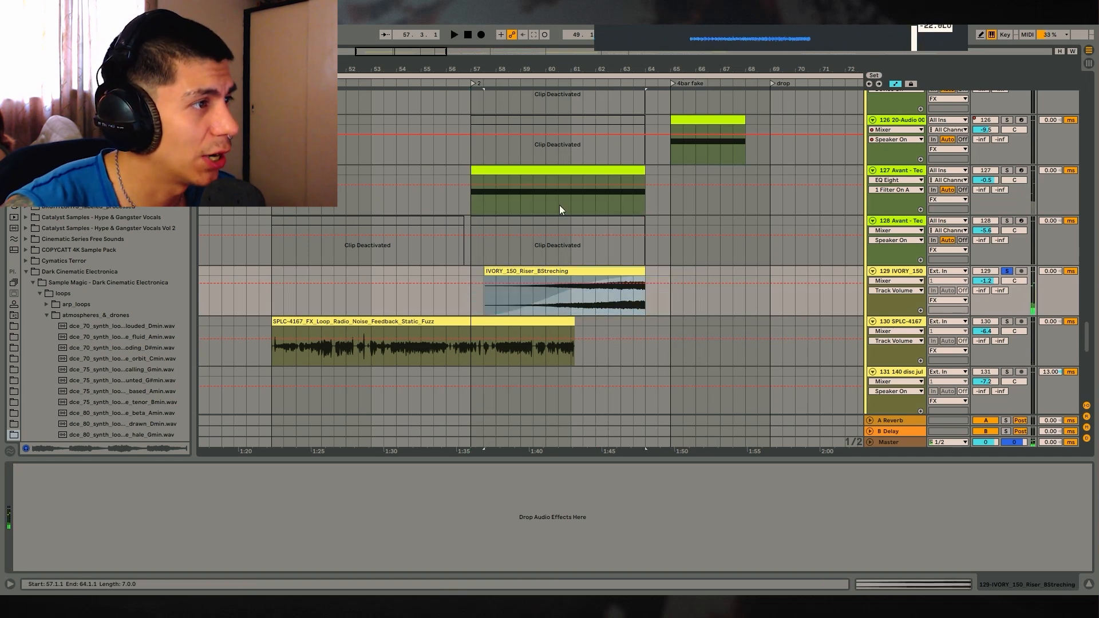
# Step: Hide the device view and look through the remaining FX, VOX, CYMBALS and DRUMS tracks, returning to the SYNTH tracks
pyautogui.scroll(2, 681, 257)
pyautogui.scroll(-3, 880, 383)
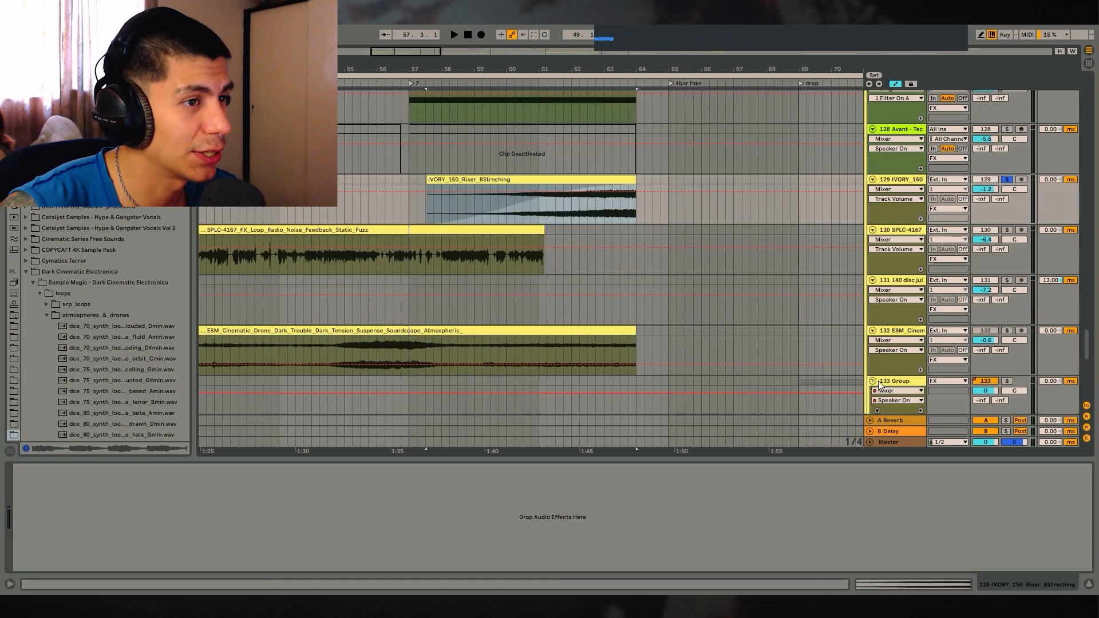
pyautogui.click(874, 382)
pyautogui.scroll(-3, 489, 263)
pyautogui.scroll(1, 396, 237)
pyautogui.scroll(-1, 675, 357)
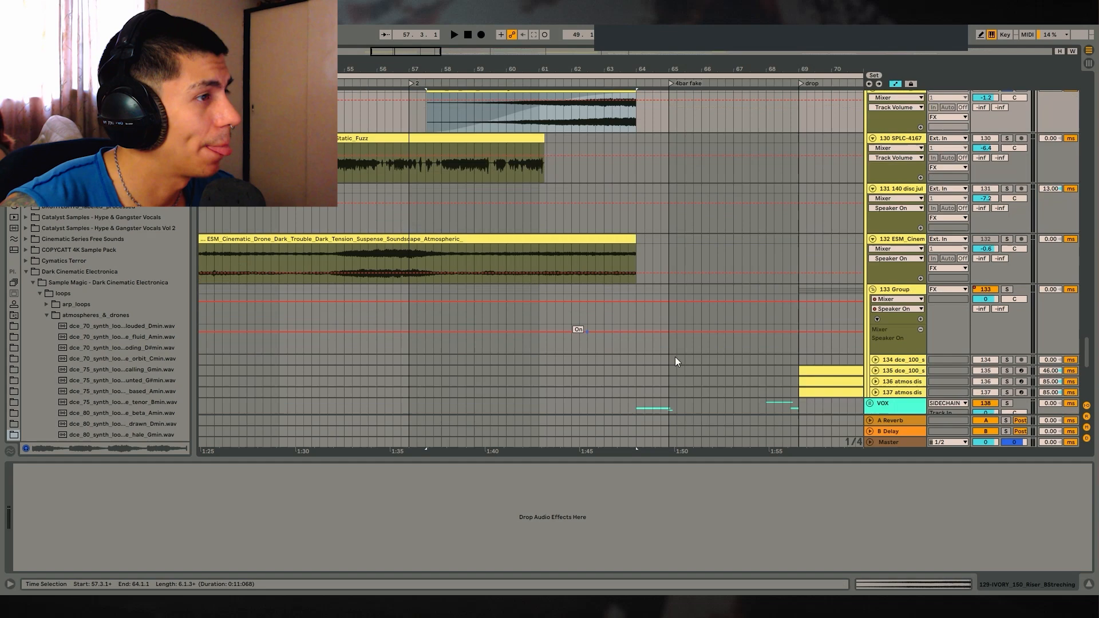
pyautogui.click(1088, 582)
pyautogui.scroll(-6, 988, 341)
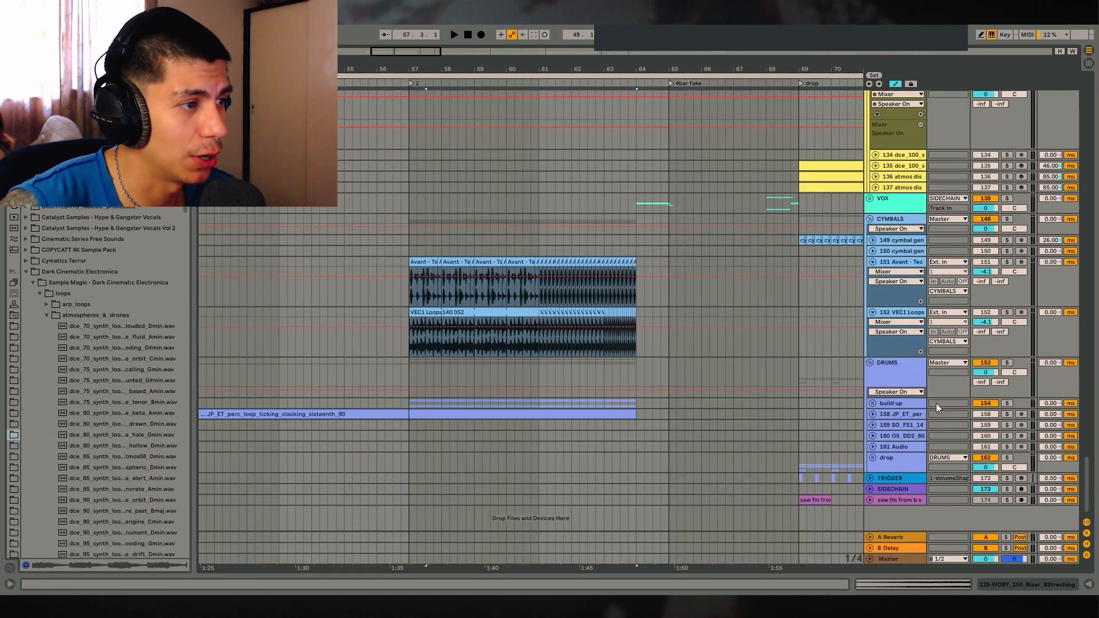
pyautogui.moveTo(1088, 464); pyautogui.dragTo(1088, 217)
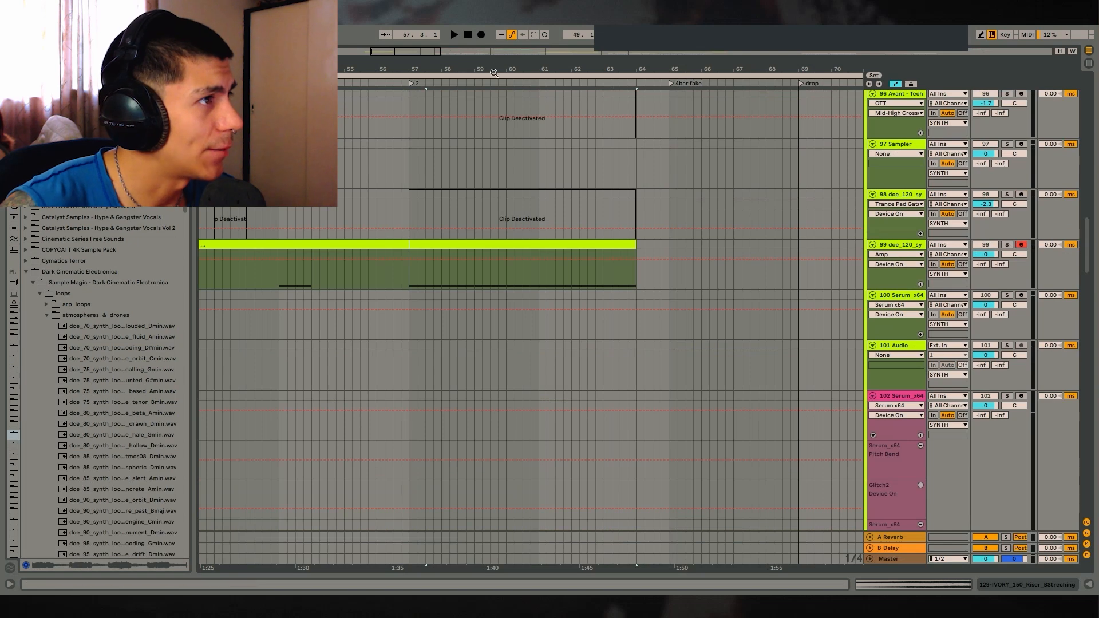
# Step: Solo the dce_120 synth loop on track 99 and play it from bar 57
pyautogui.scroll(2, 534, 253)
pyautogui.click(590, 284)
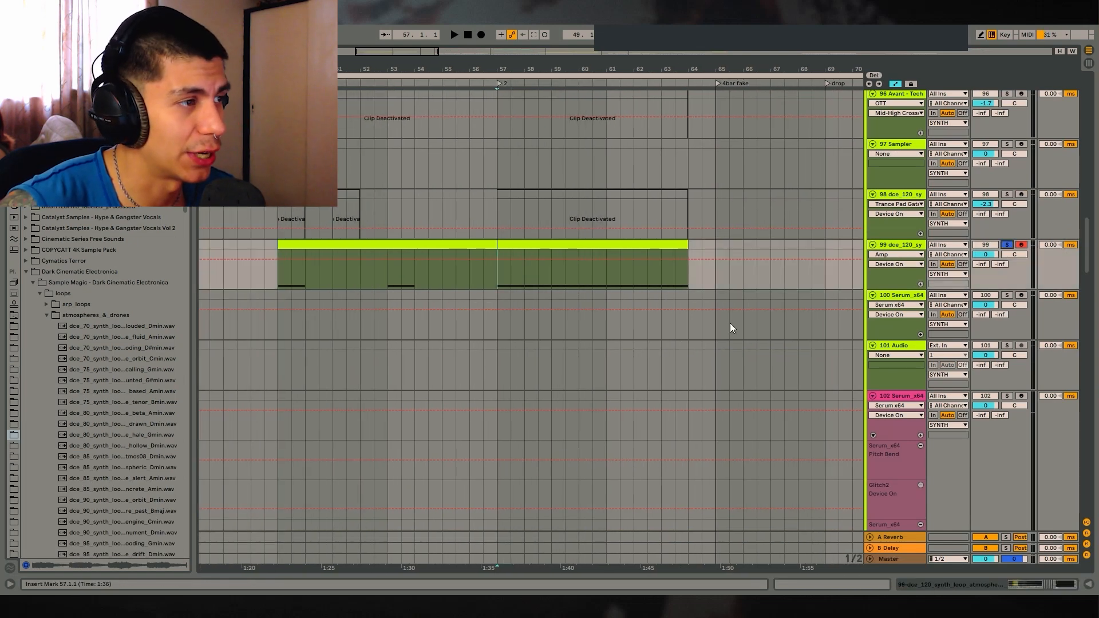
pyautogui.press('space')
# Step: Solo the 20-Audio 0001 sampler on track 82 and audition it from bar 57
pyautogui.scroll(10, 665, 314)
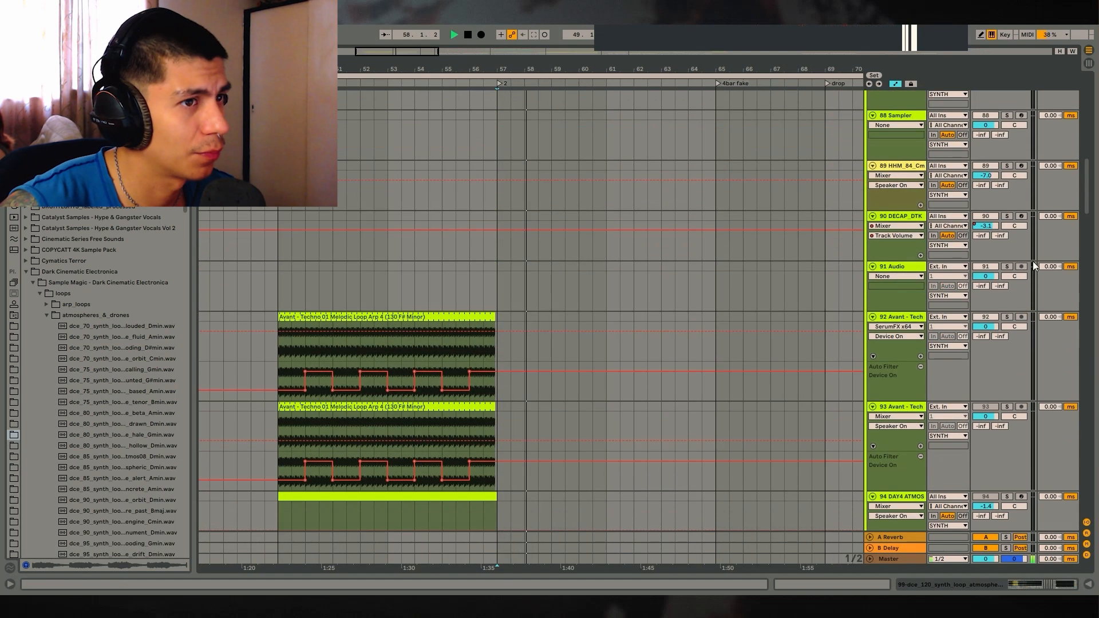
pyautogui.scroll(10, 1035, 265)
pyautogui.scroll(1, 1000, 295)
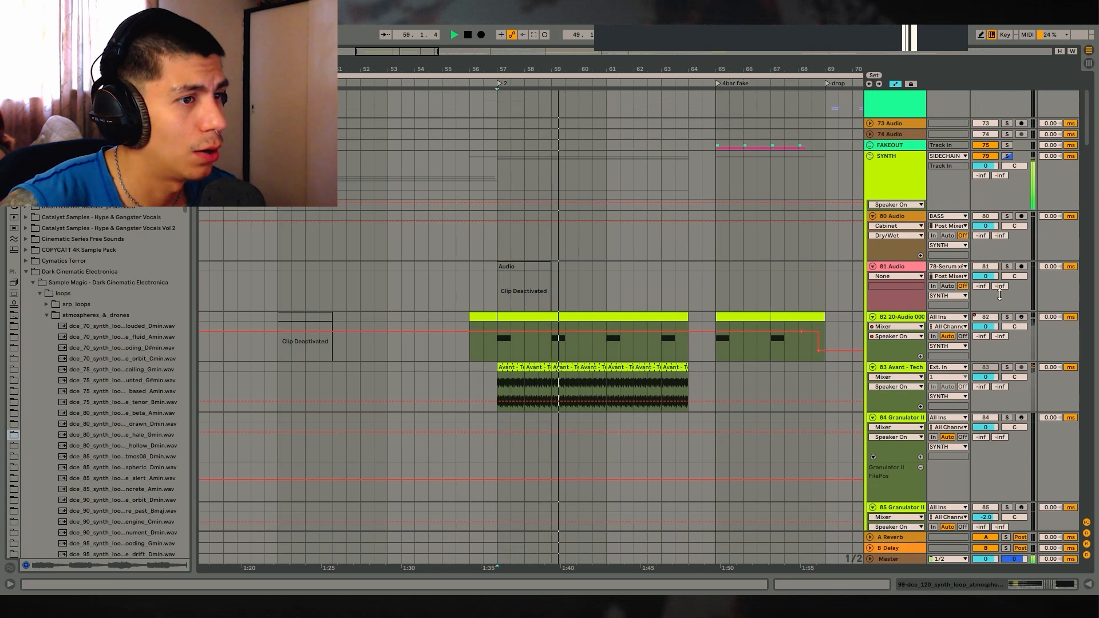
pyautogui.click(1007, 317)
pyautogui.click(490, 352)
pyautogui.press('space')
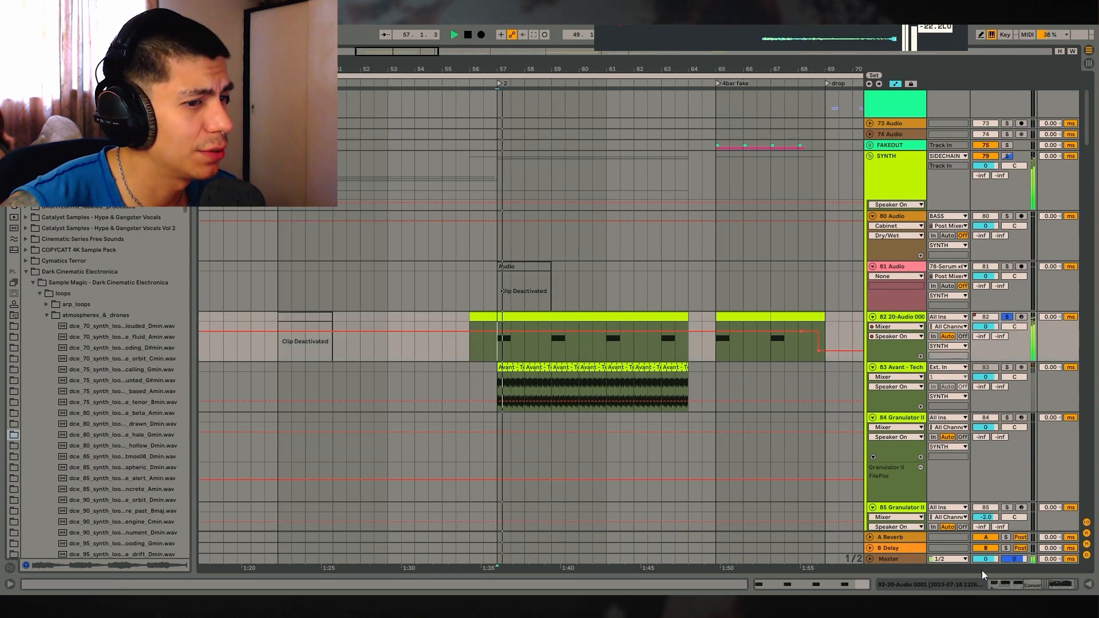
pyautogui.click(1007, 585)
pyautogui.click(201, 469)
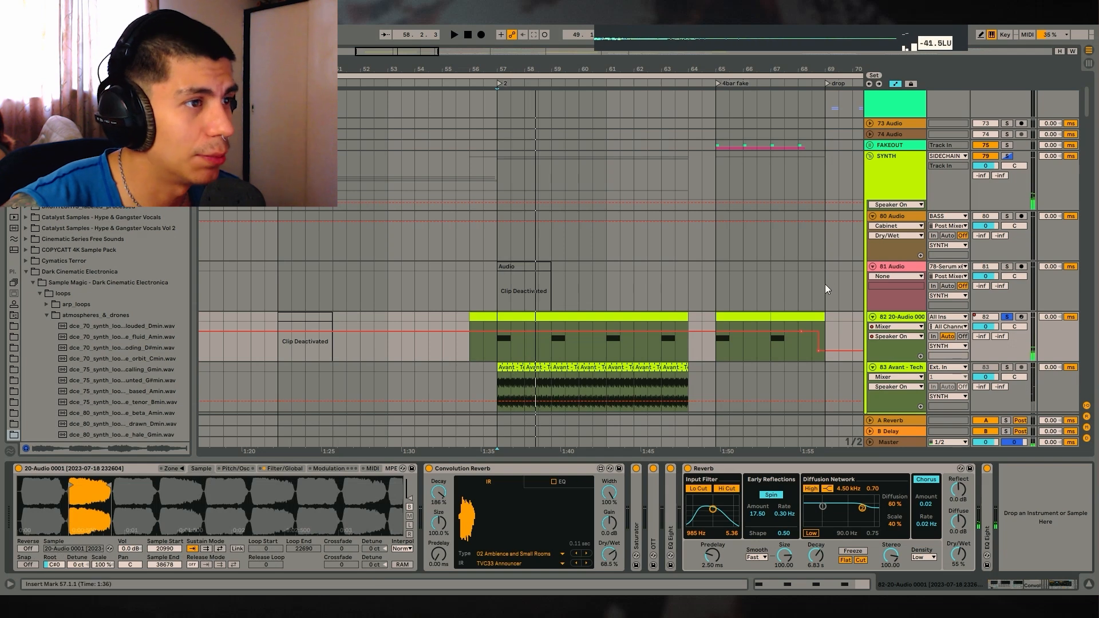
pyautogui.scroll(-1, 373, 410)
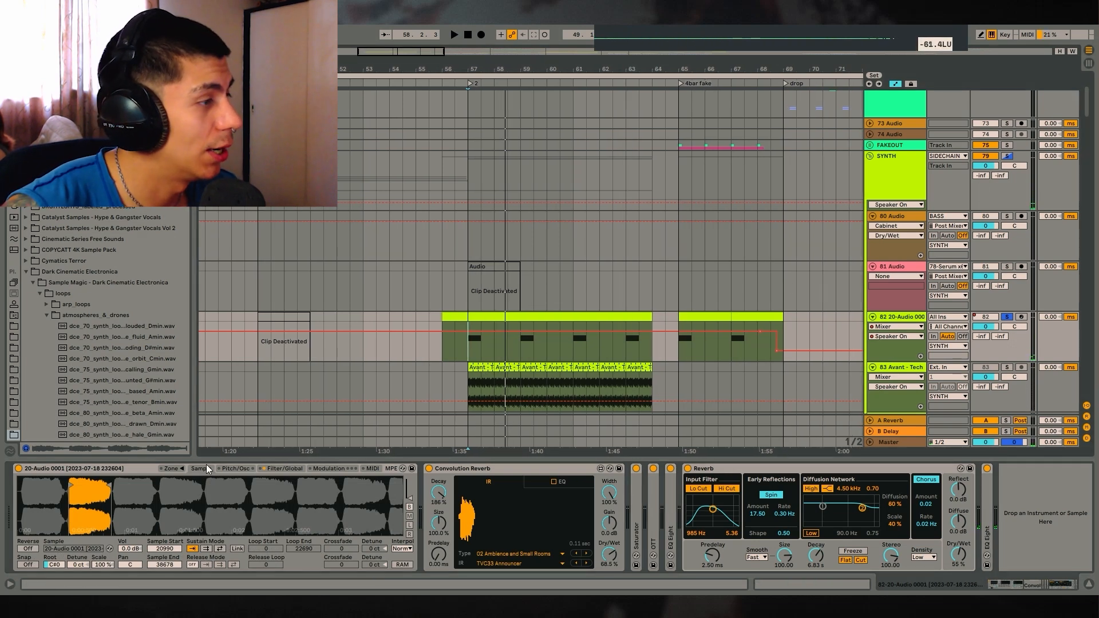
pyautogui.click(109, 549)
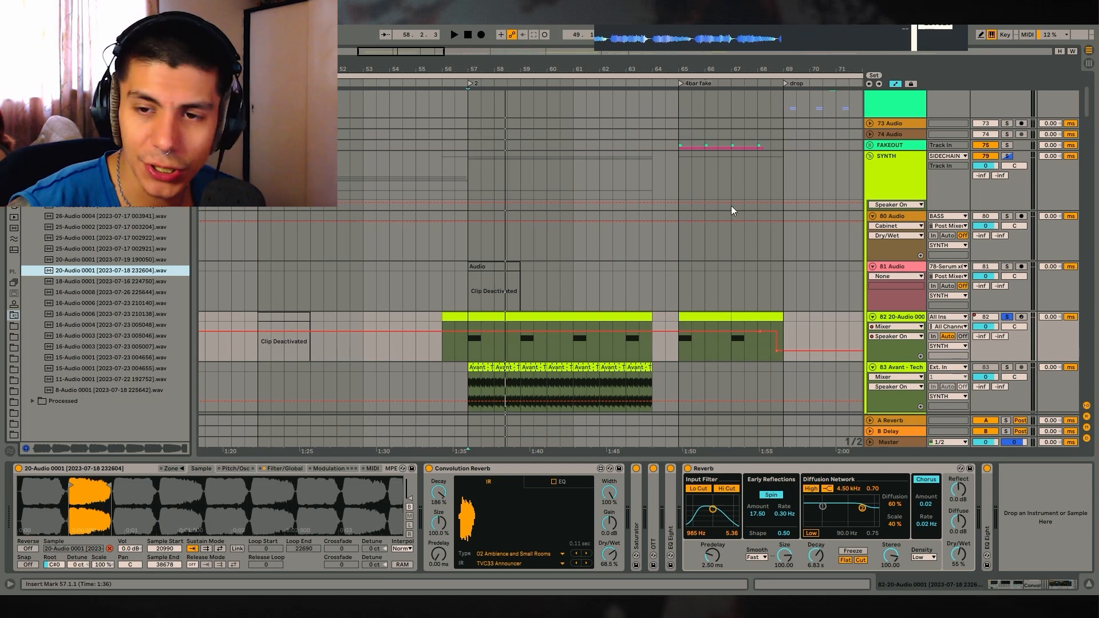
# Step: Mark out the SYNTH group's sections for comparison, covering the 4bar fake from bar 65, the drop, and bars 51 to 57
pyautogui.moveTo(663, 69); pyautogui.dragTo(591, 52)
pyautogui.moveTo(309, 164); pyautogui.dragTo(456, 165)
pyautogui.click(457, 165)
pyautogui.moveTo(624, 156); pyautogui.dragTo(761, 161)
pyautogui.click(662, 166)
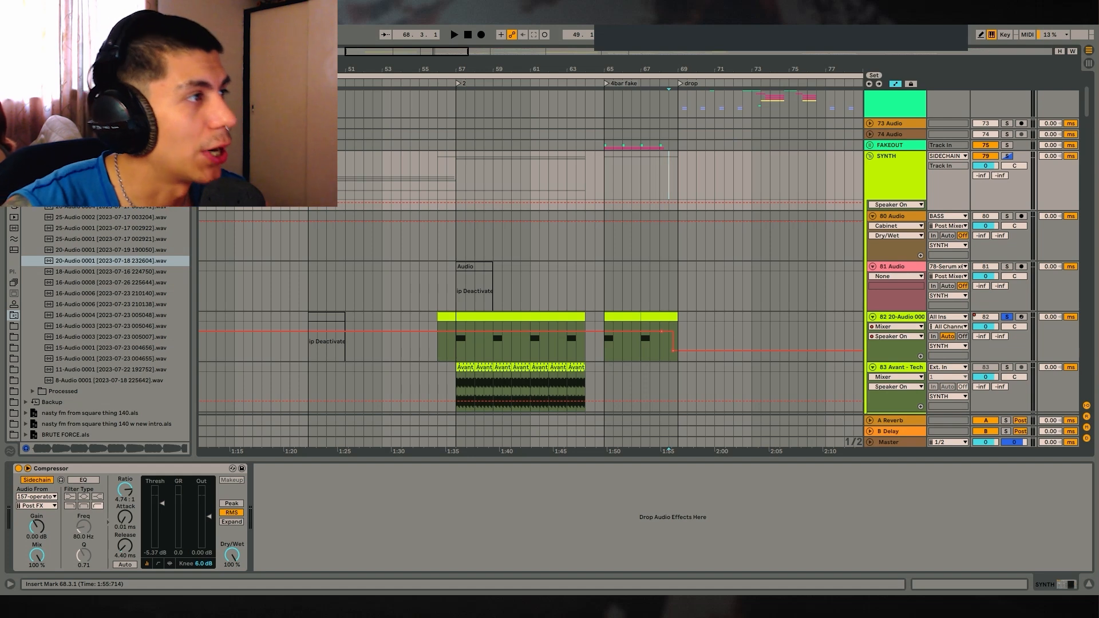
pyautogui.moveTo(682, 189); pyautogui.dragTo(806, 185)
pyautogui.moveTo(457, 167); pyautogui.dragTo(688, 180)
pyautogui.moveTo(338, 174); pyautogui.dragTo(690, 181)
pyautogui.moveTo(605, 183); pyautogui.dragTo(686, 187)
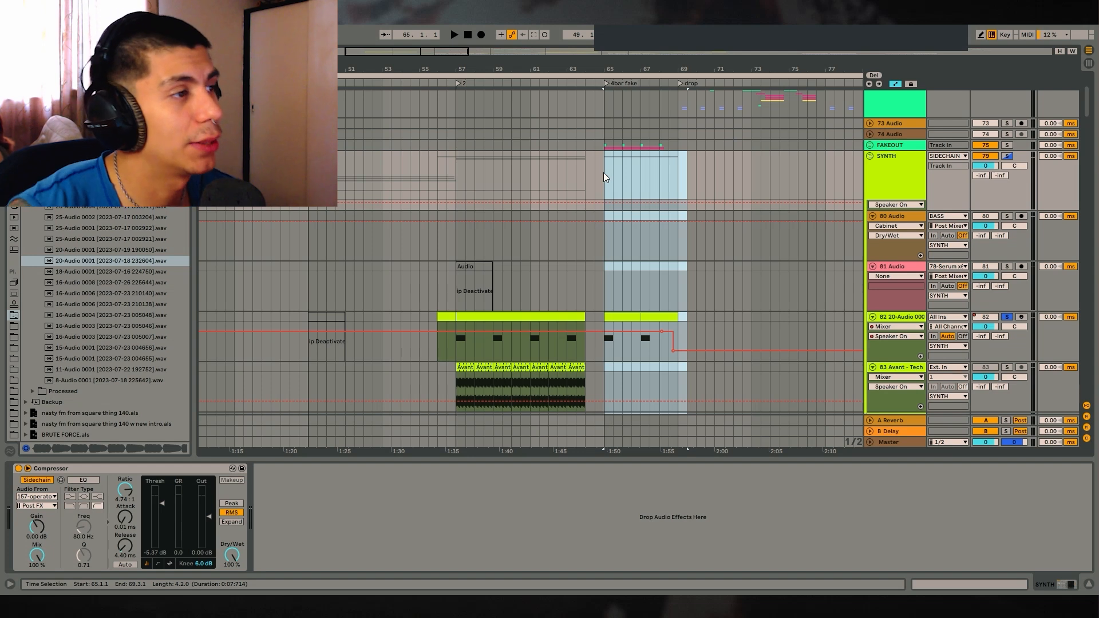
pyautogui.moveTo(671, 171); pyautogui.dragTo(815, 186)
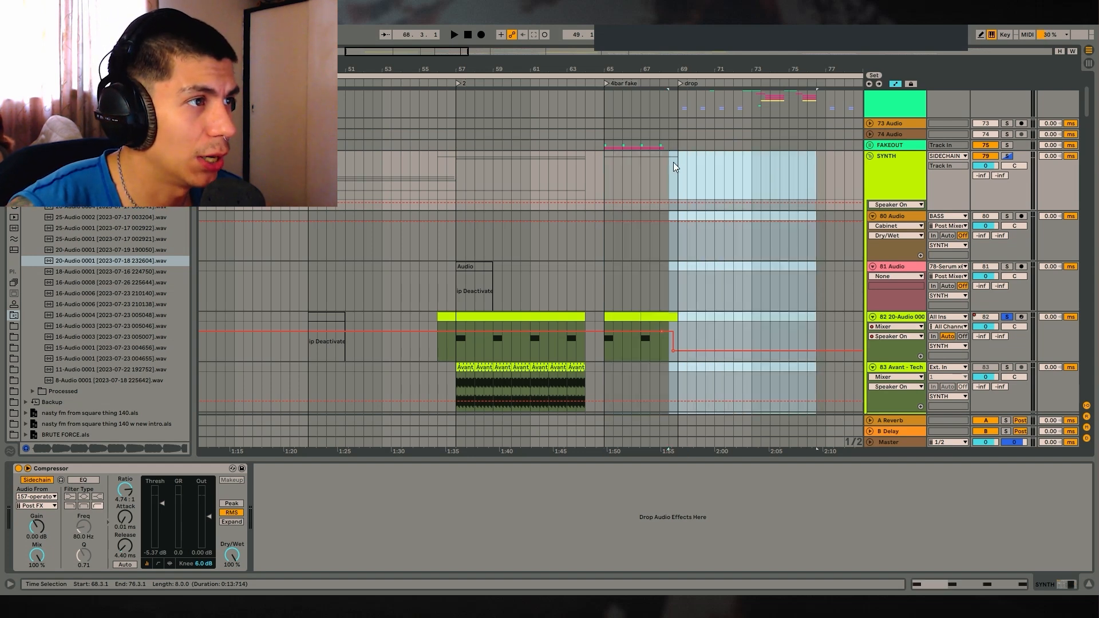
pyautogui.moveTo(678, 165); pyautogui.dragTo(845, 178)
pyautogui.moveTo(346, 162); pyautogui.dragTo(455, 166)
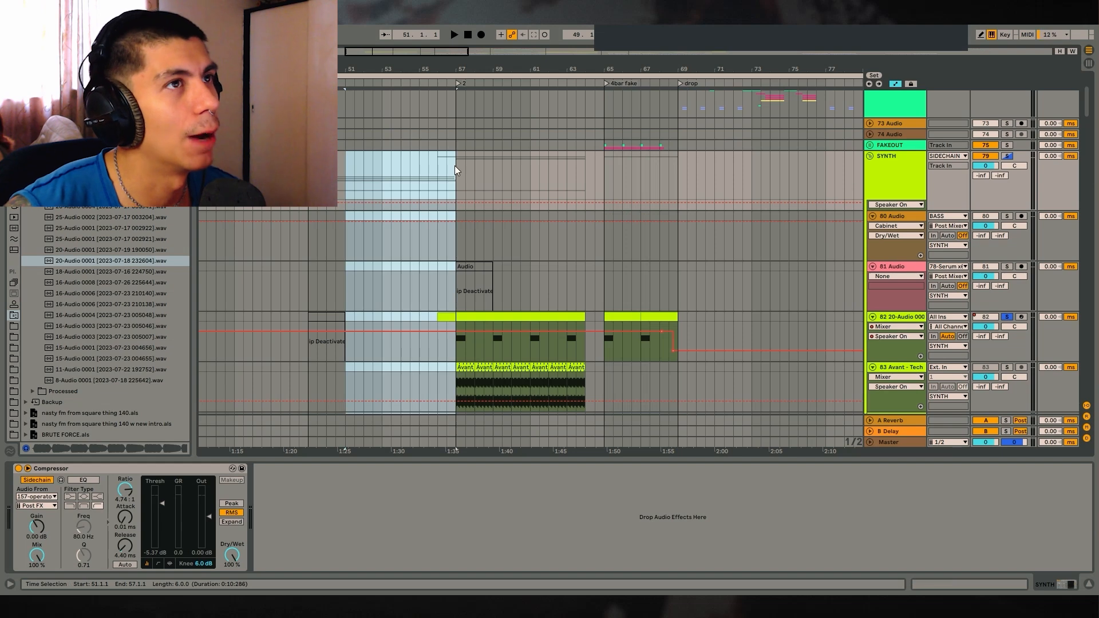
# Step: Select track 82's clip from bar 57 to 64 and point out the BASS group's parts at the start of the drop
pyautogui.scroll(-1, 470, 261)
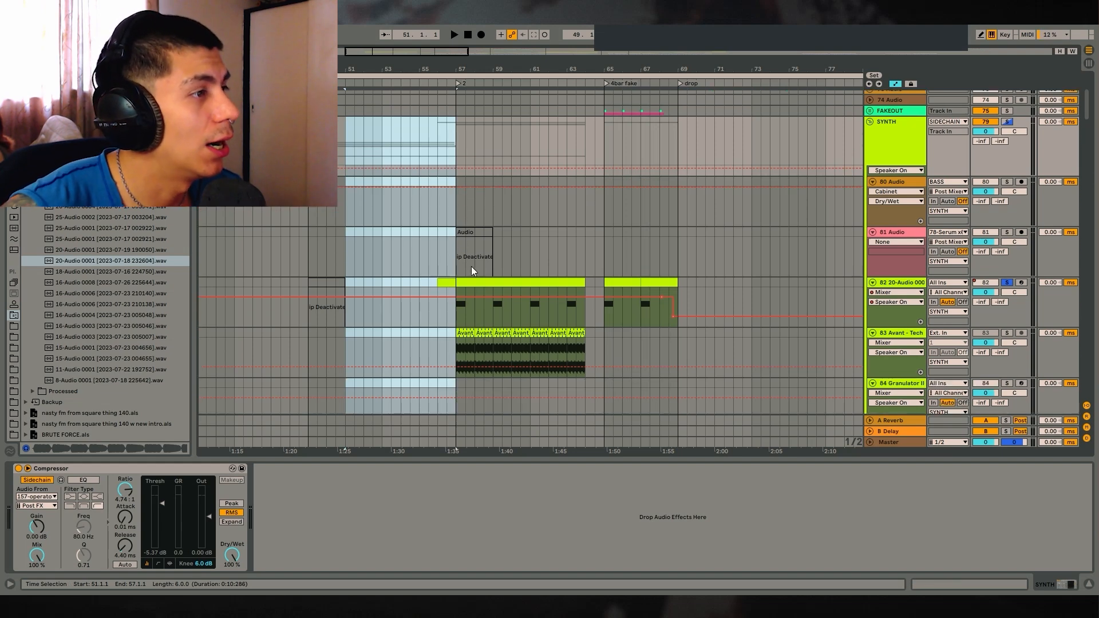
pyautogui.click(476, 282)
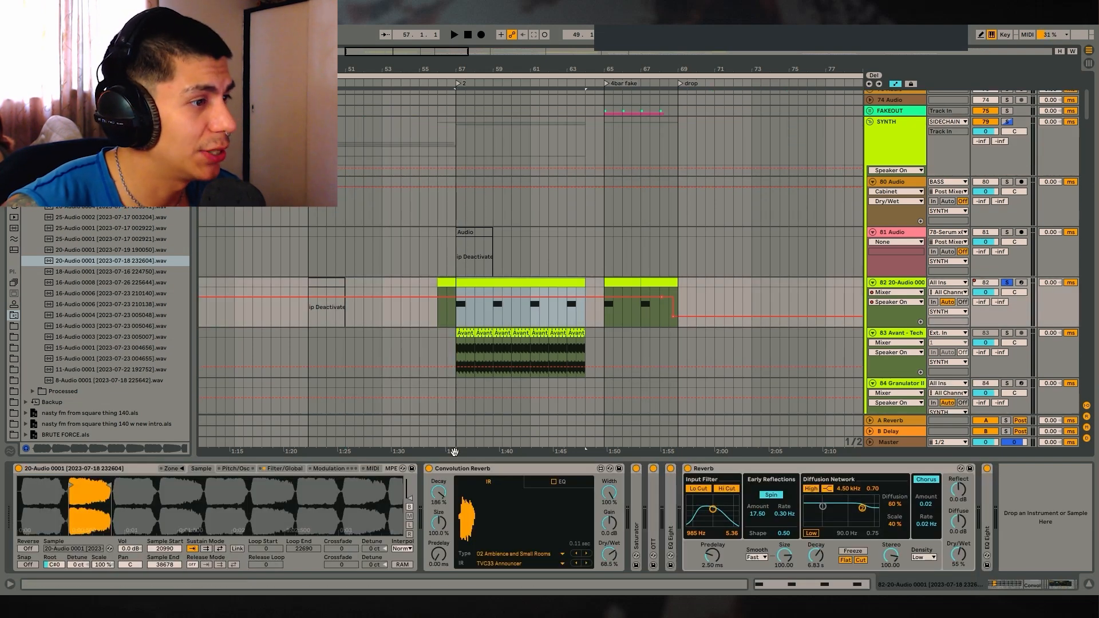
pyautogui.scroll(5, 703, 269)
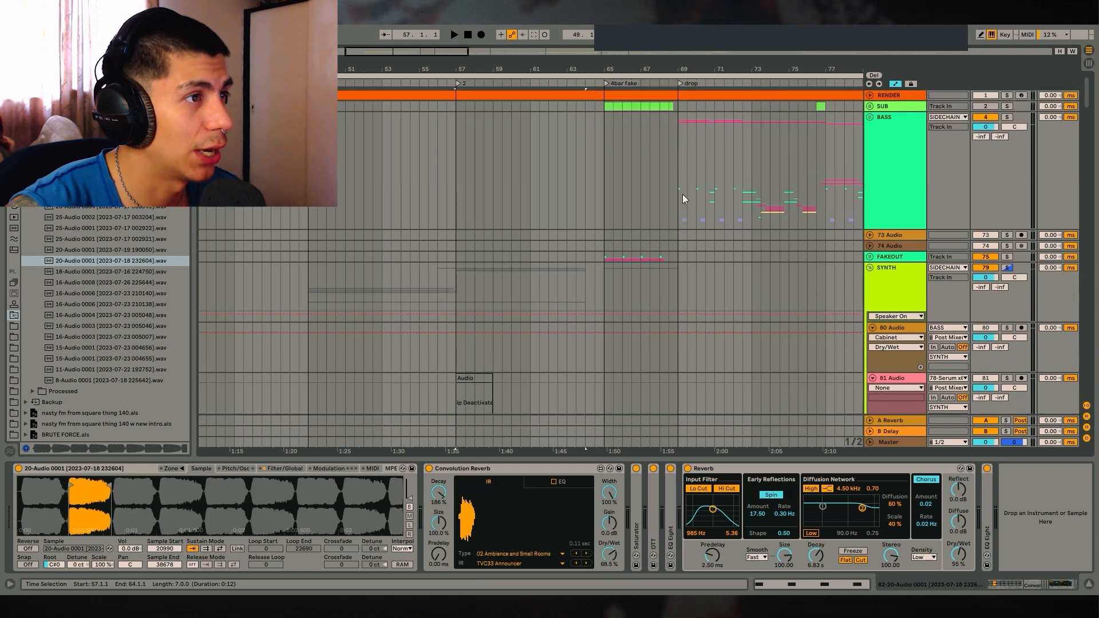
pyautogui.moveTo(680, 194); pyautogui.dragTo(725, 172)
# Step: Unfold the last EQ Eight in track 82's chain and audition the soloed sound from bar 57
pyautogui.scroll(-8, 633, 297)
pyautogui.click(458, 229)
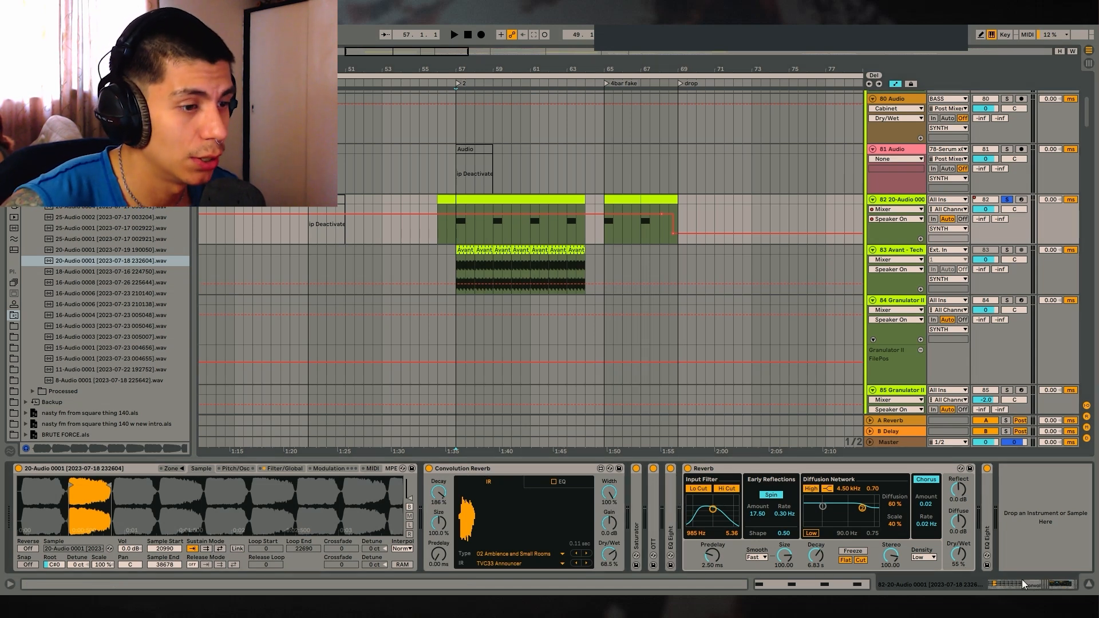
pyautogui.press('space')
pyautogui.doubleClick(989, 514)
pyautogui.moveTo(1030, 584); pyautogui.dragTo(1053, 592)
pyautogui.click(851, 507)
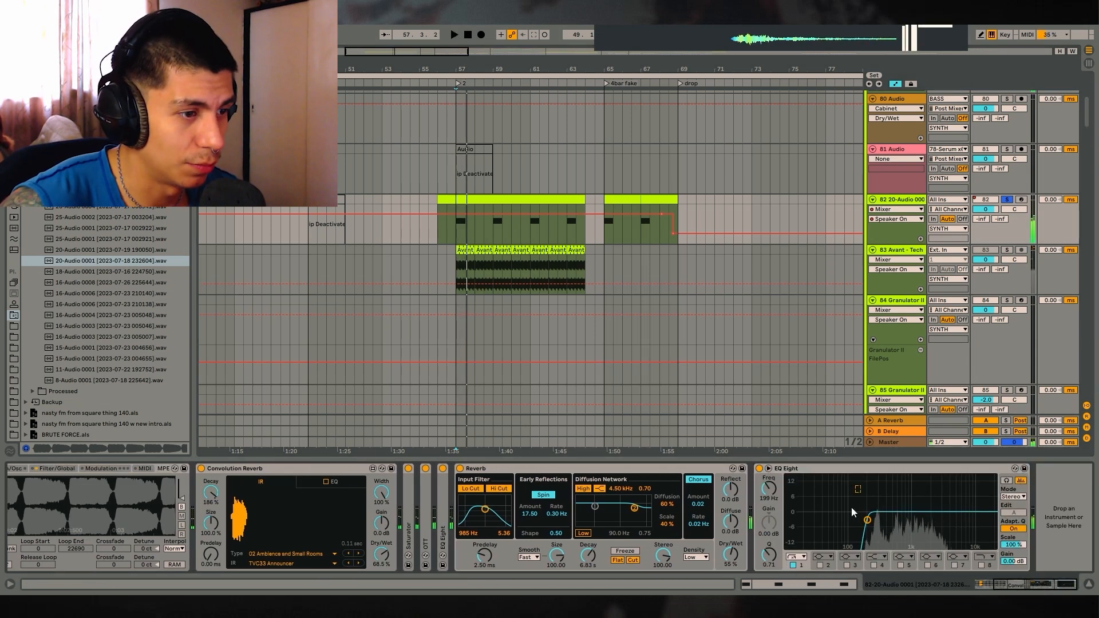
pyautogui.click(456, 232)
pyautogui.press('space')
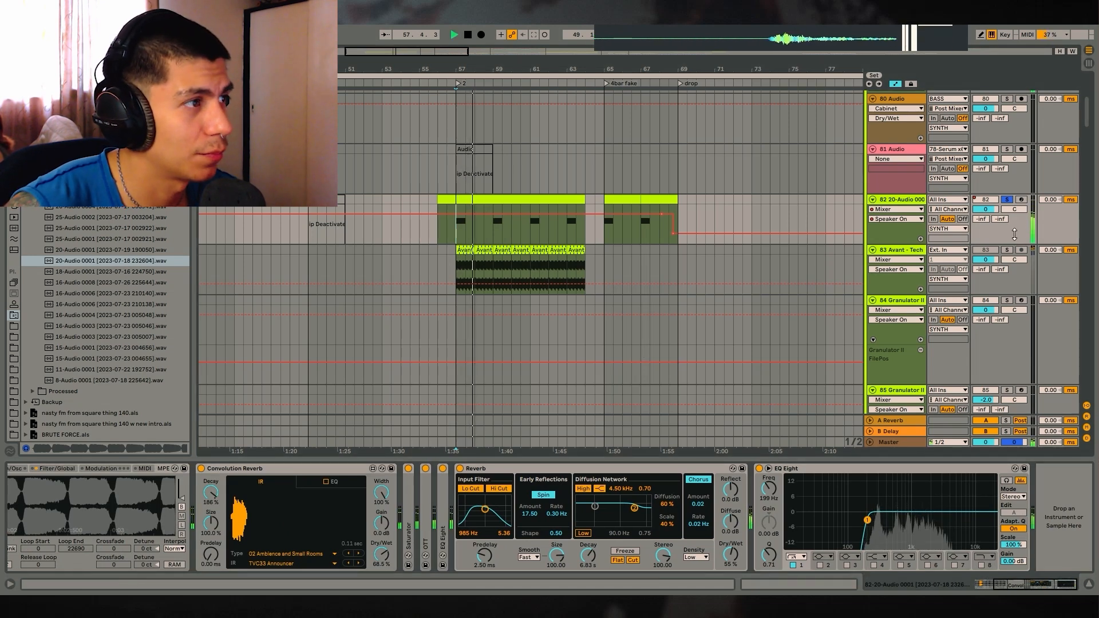
# Step: Solo the Avant - Techno loop on track 83, display its device chain and listen to it from bar 57
pyautogui.click(1008, 250)
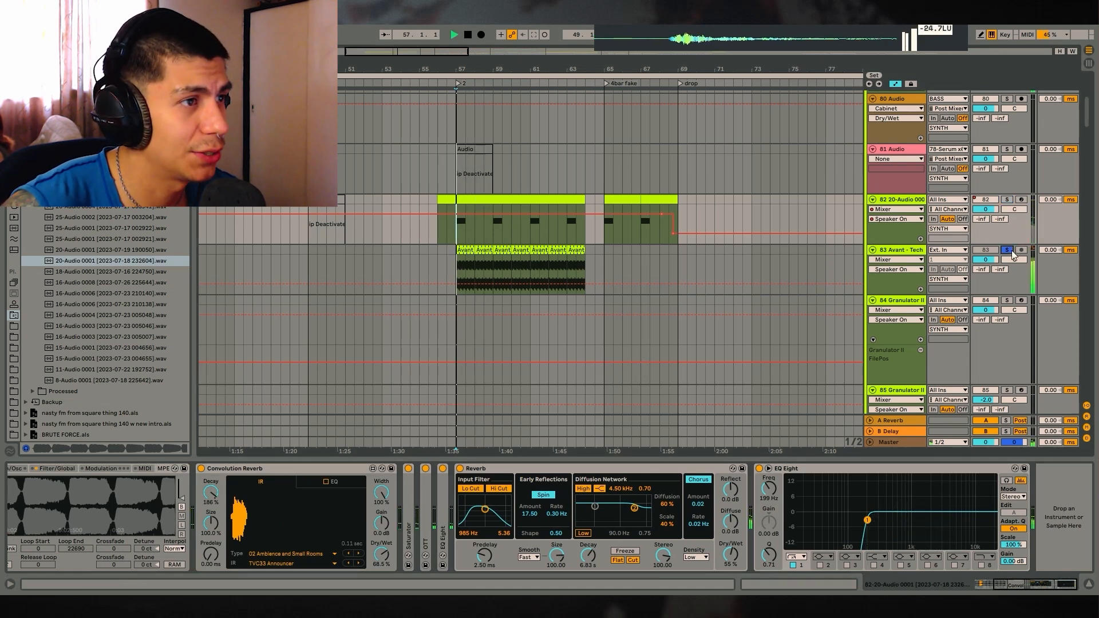
pyautogui.click(898, 251)
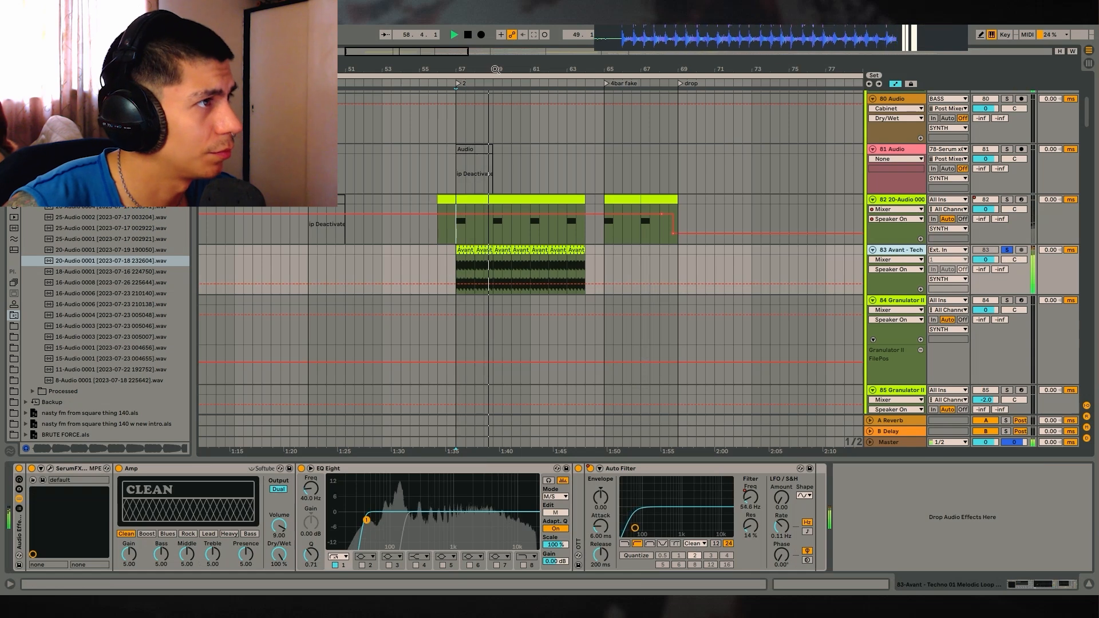
pyautogui.moveTo(470, 69); pyautogui.dragTo(497, 125)
pyautogui.press('space')
# Step: Select the first one-bar clip on track 83 and open its waveform and warp settings
pyautogui.click(475, 249)
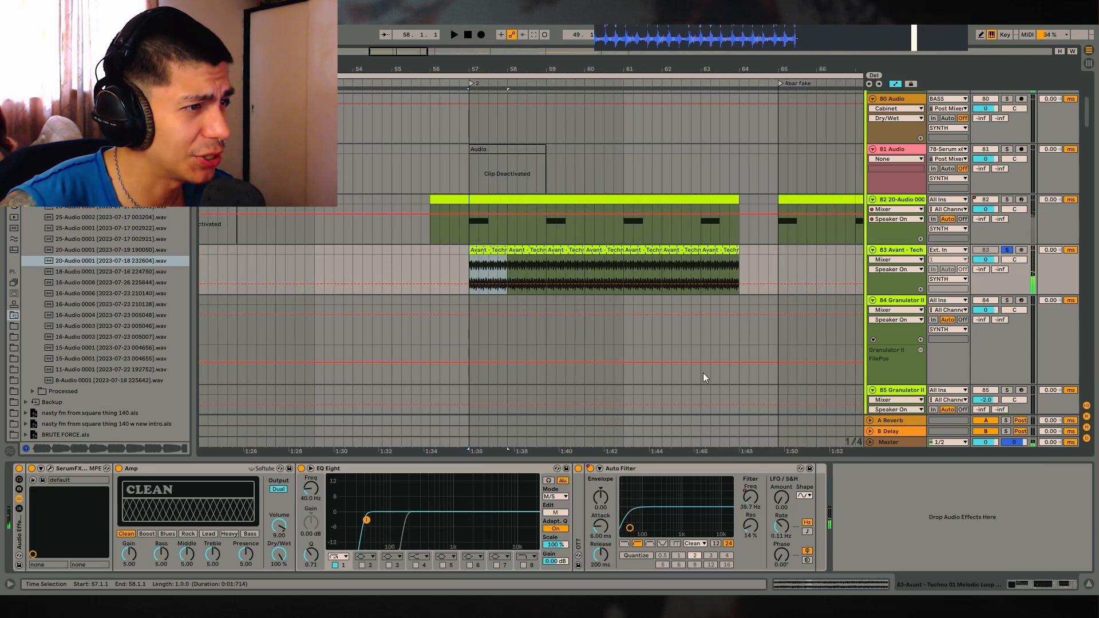
pyautogui.moveTo(492, 69)
pyautogui.mouseDown()
pyautogui.moveTo(492, 117)
pyautogui.moveTo(492, 74)
pyautogui.mouseUp()
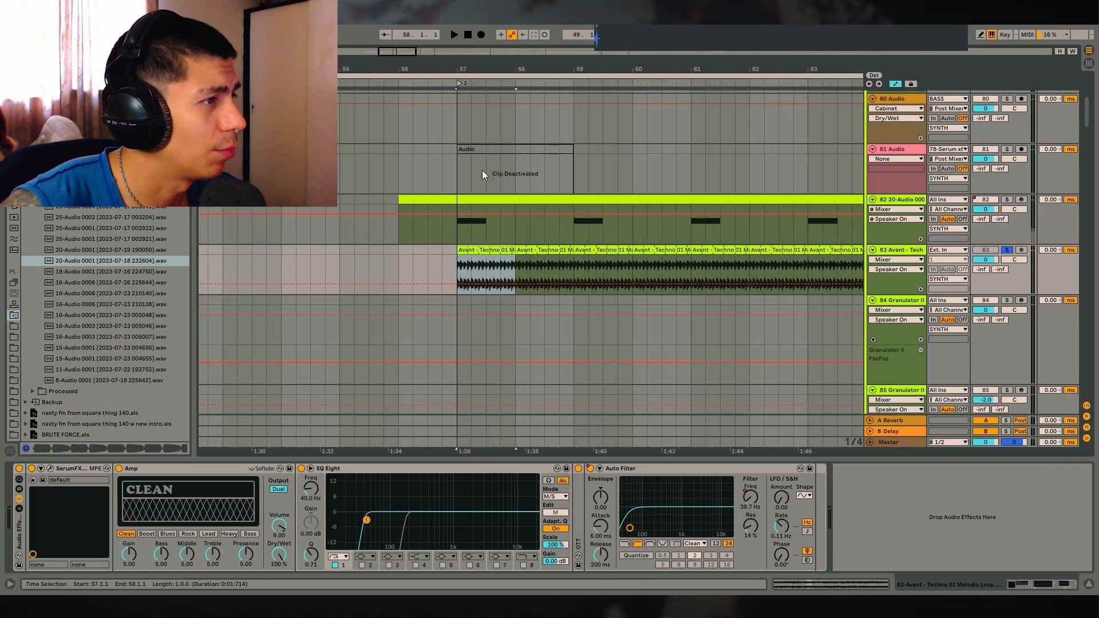
pyautogui.doubleClick(484, 250)
pyautogui.moveTo(487, 298)
pyautogui.mouseDown()
pyautogui.moveTo(489, 229)
pyautogui.moveTo(497, 294)
pyautogui.mouseUp()
pyautogui.moveTo(537, 68); pyautogui.dragTo(486, 60)
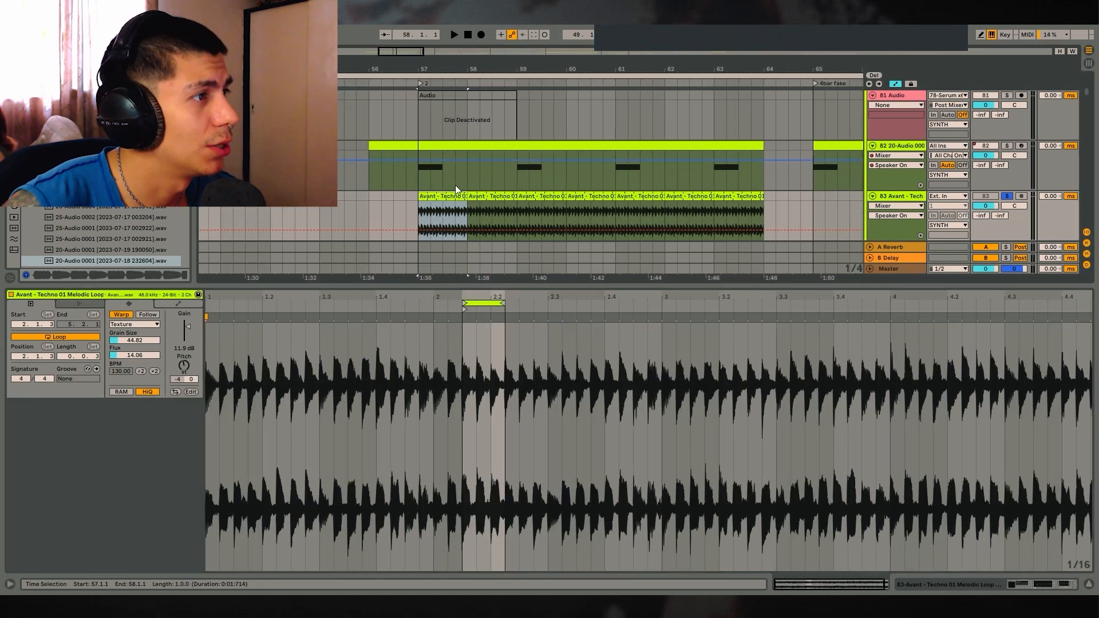
# Step: Audition track 83's loop again from bar 57 and hide the clip view
pyautogui.press('space')
pyautogui.click(1087, 586)
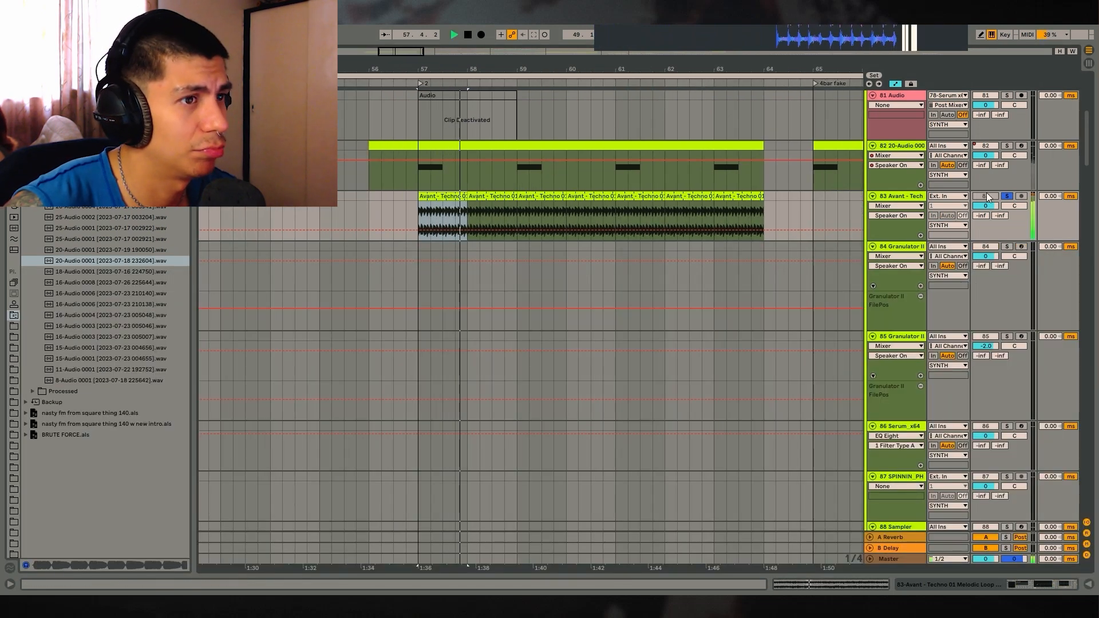
pyautogui.press('space')
# Step: Fold all tracks except track 99 and audition it from bar 57 soloed together with track 83
pyautogui.keyDown('alt'); pyautogui.click(873, 196); pyautogui.keyUp('alt')
pyautogui.click(873, 371)
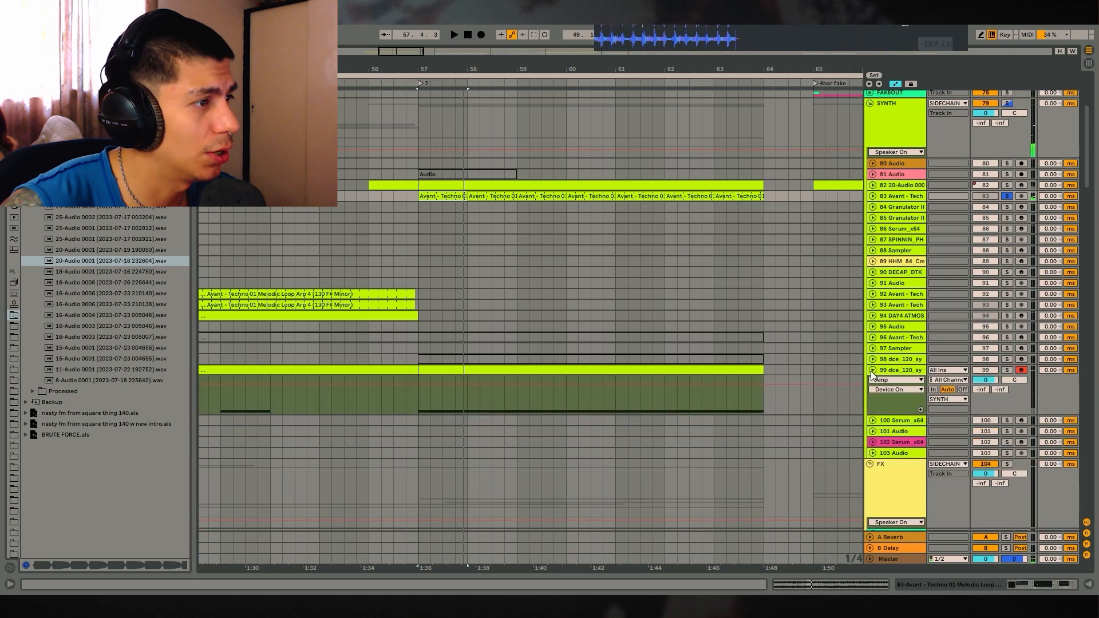
pyautogui.click(1007, 371)
pyautogui.keyDown('ctrl'); pyautogui.click(1009, 196); pyautogui.keyUp('ctrl')
pyautogui.press('space')
pyautogui.press('space')
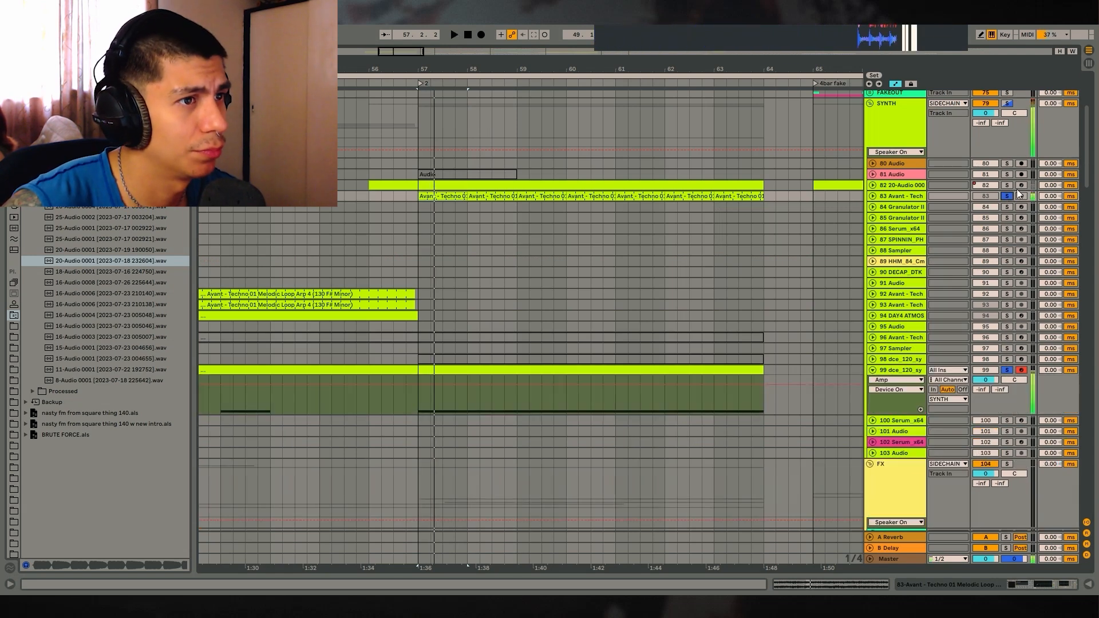
# Step: Clear the solos on tracks 83 and 99 and select track 82's one-bar clip at bar 56
pyautogui.click(1007, 195)
pyautogui.click(626, 196)
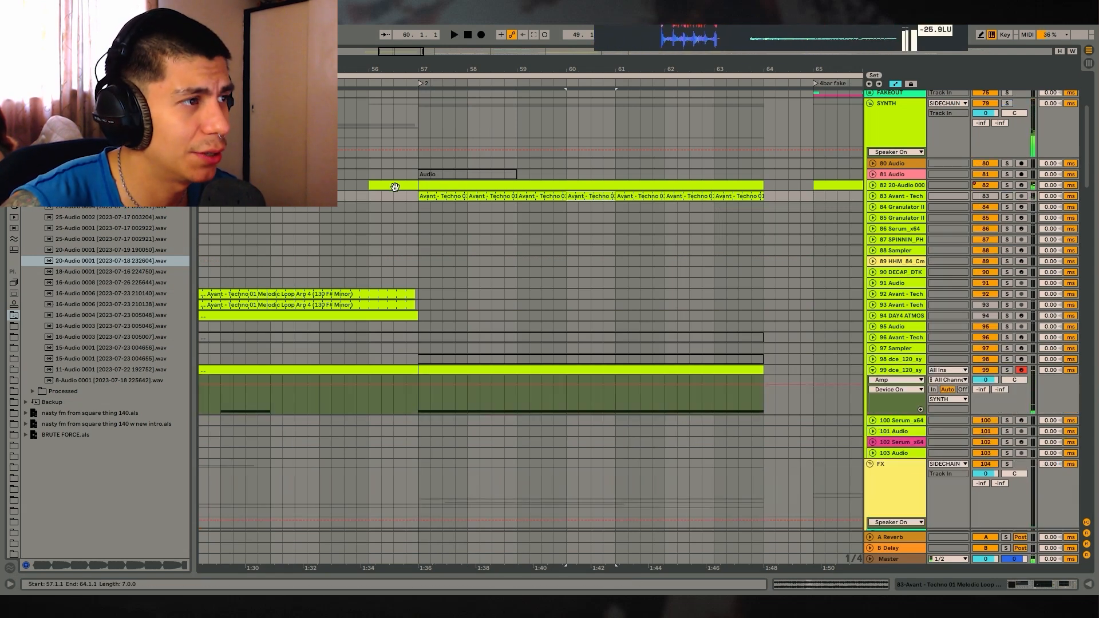
pyautogui.click(495, 206)
pyautogui.click(374, 185)
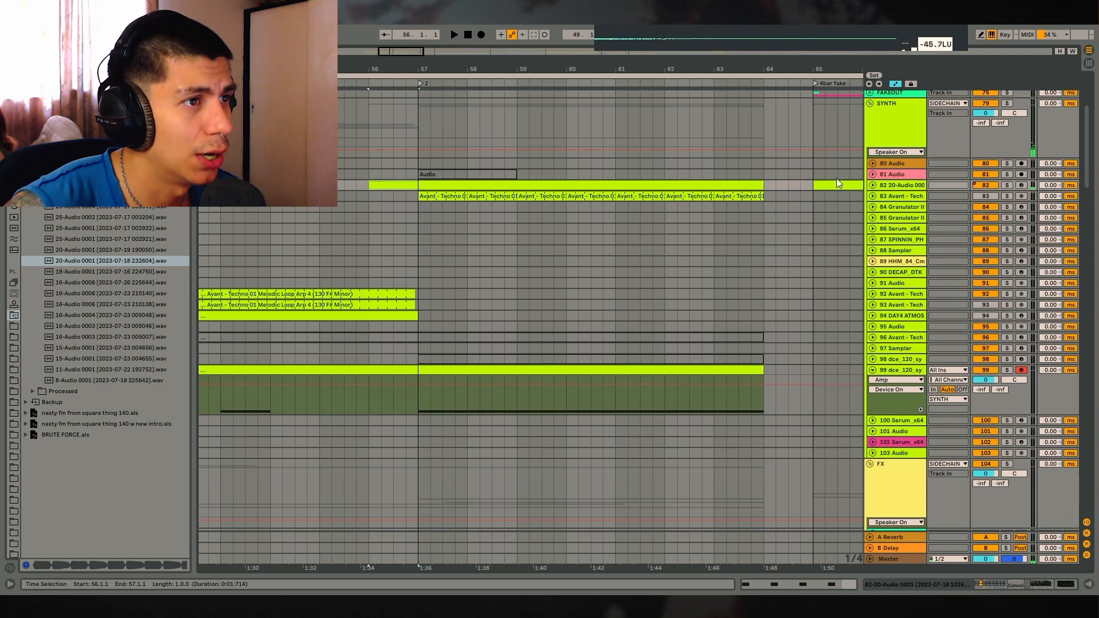
# Step: Unfold track 82 and play the full mix from just before bar 56
pyautogui.click(872, 186)
pyautogui.click(347, 221)
pyautogui.press('space')
pyautogui.scroll(-4, 636, 264)
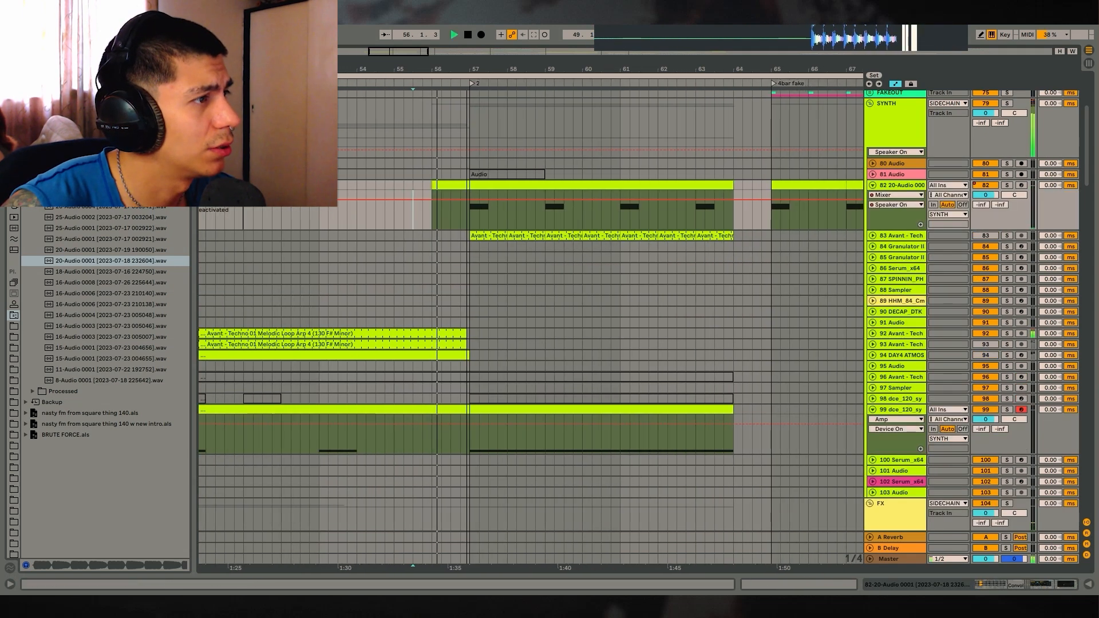
# Step: Fold all tracks again and listen to the full build-up from bar 57
pyautogui.scroll(6, 532, 281)
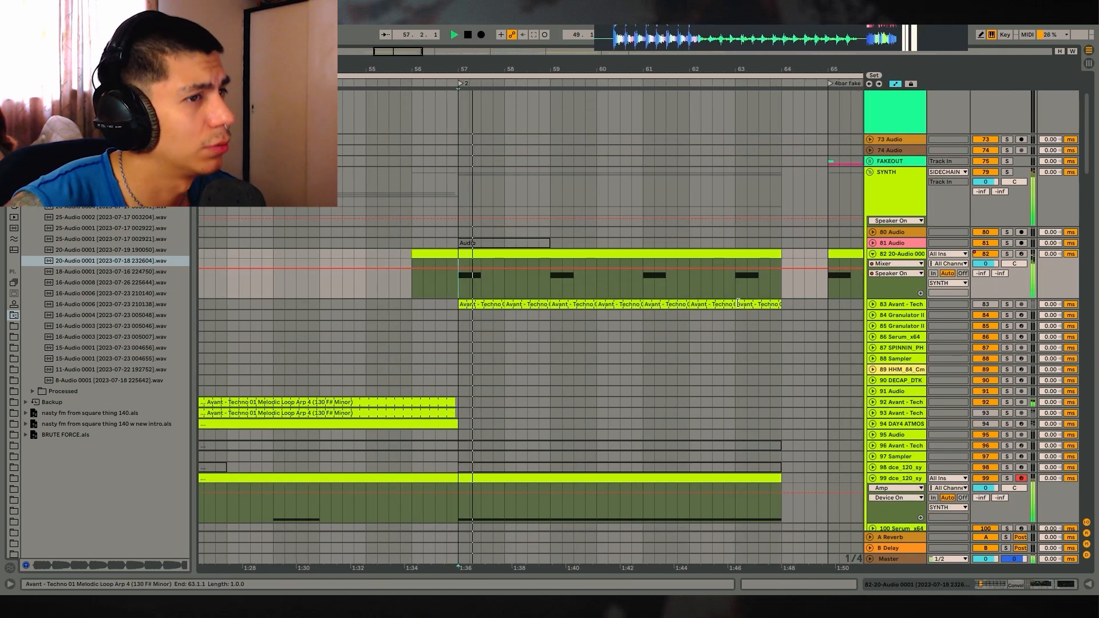
pyautogui.keyDown('alt'); pyautogui.click(873, 254); pyautogui.keyUp('alt')
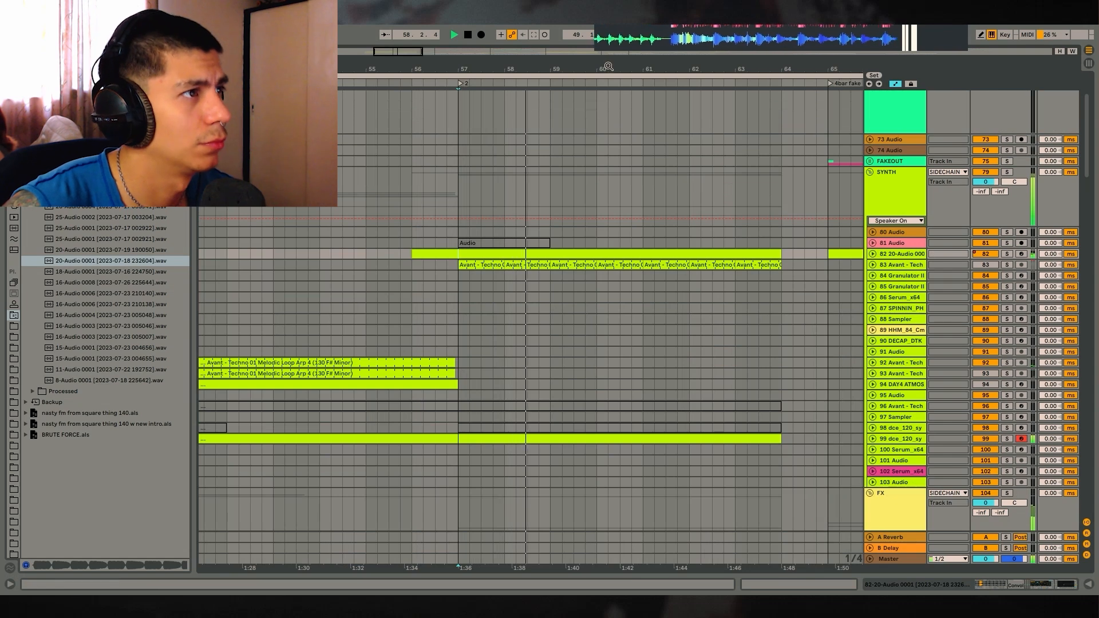
pyautogui.moveTo(609, 68); pyautogui.dragTo(522, 62)
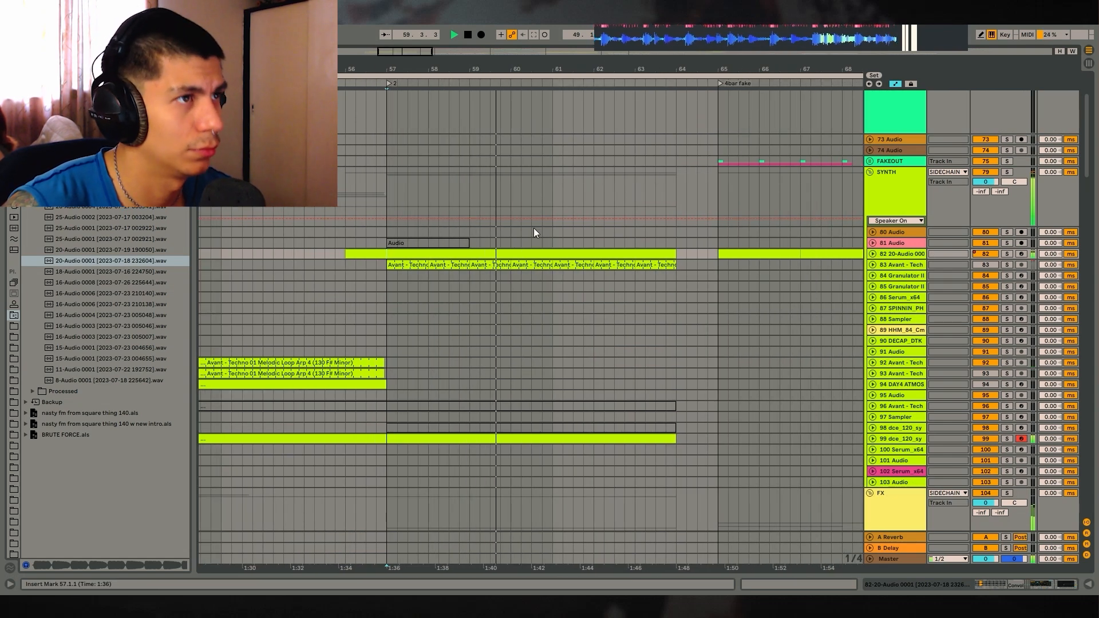
pyautogui.press('space')
# Step: Mark the end of the build-up on track 81 and play the full mix from bar 63 into the 4bar fake
pyautogui.click(555, 242)
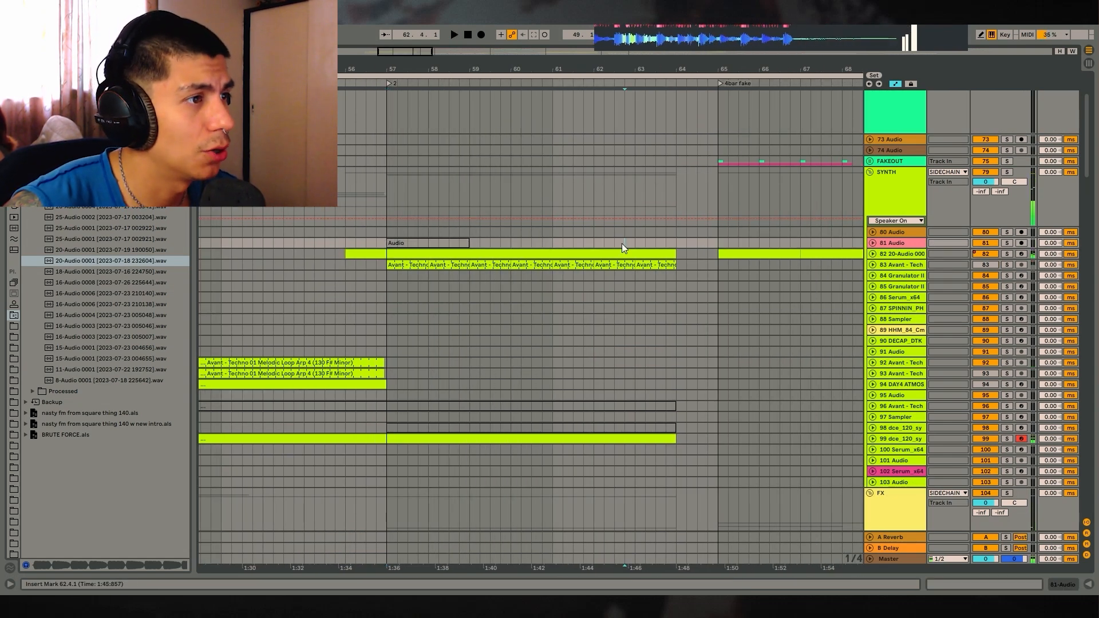
pyautogui.moveTo(624, 244); pyautogui.dragTo(682, 244)
pyautogui.click(644, 243)
pyautogui.press('space')
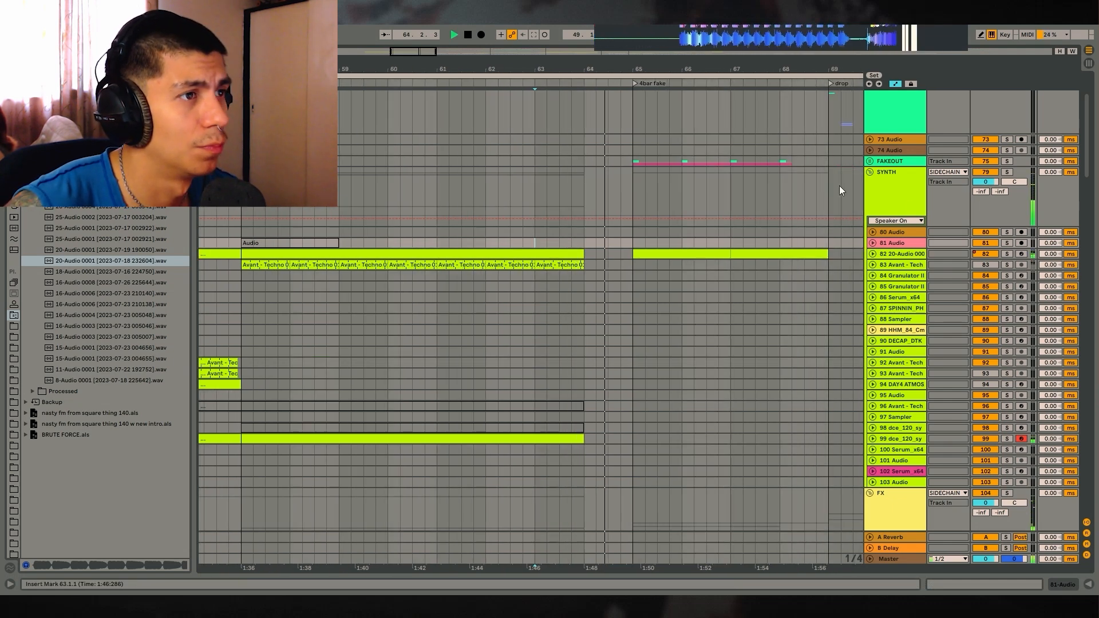
pyautogui.scroll(3, 679, 158)
pyautogui.scroll(-3, 948, 182)
pyautogui.press('space')
# Step: Bring up the VOX group's tracks and select the vocal clip on track 144 at bar 64
pyautogui.moveTo(1091, 144); pyautogui.dragTo(1034, 453)
pyautogui.click(590, 359)
pyautogui.click(869, 357)
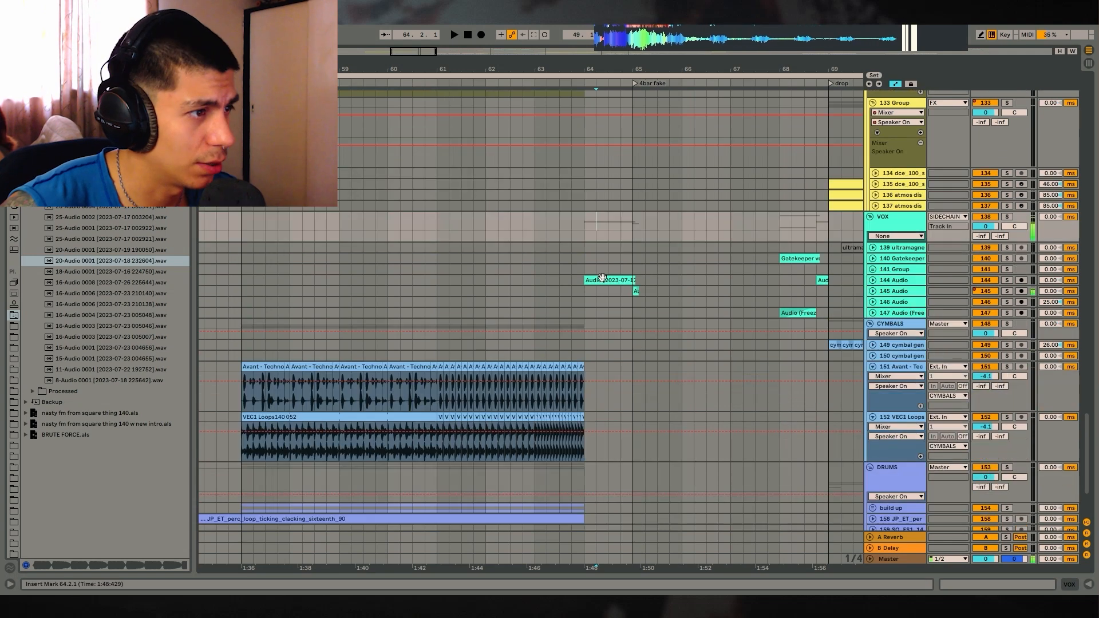
pyautogui.scroll(3, 635, 285)
pyautogui.click(579, 280)
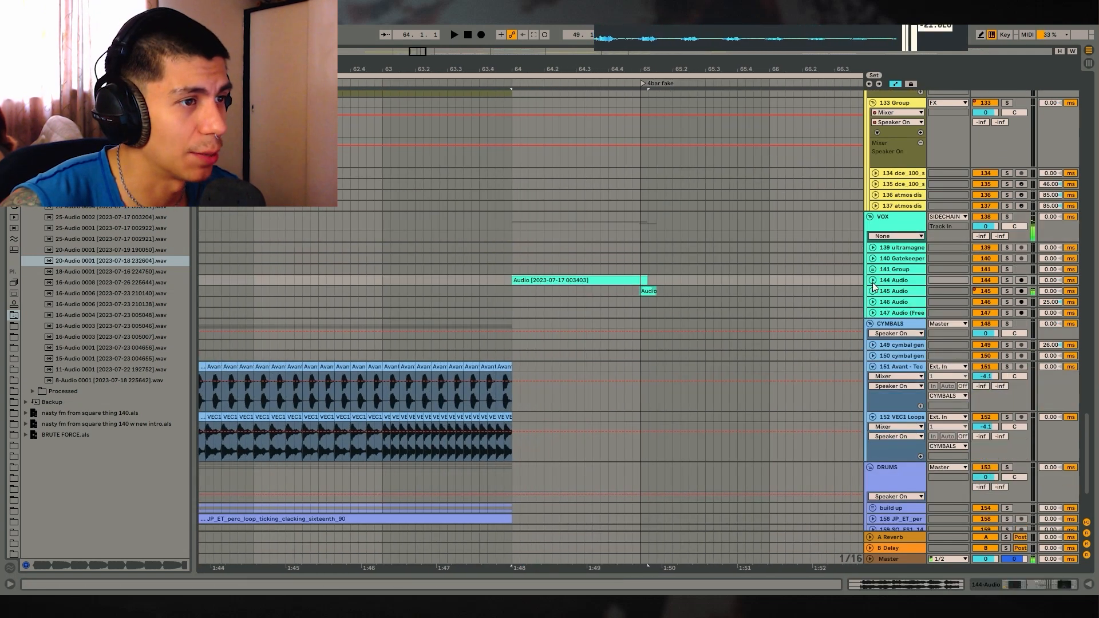
# Step: Unfold and solo track 144 and group its devices from OTT through Saturator into an audio effect rack
pyautogui.click(873, 281)
pyautogui.click(1007, 280)
pyautogui.doubleClick(894, 281)
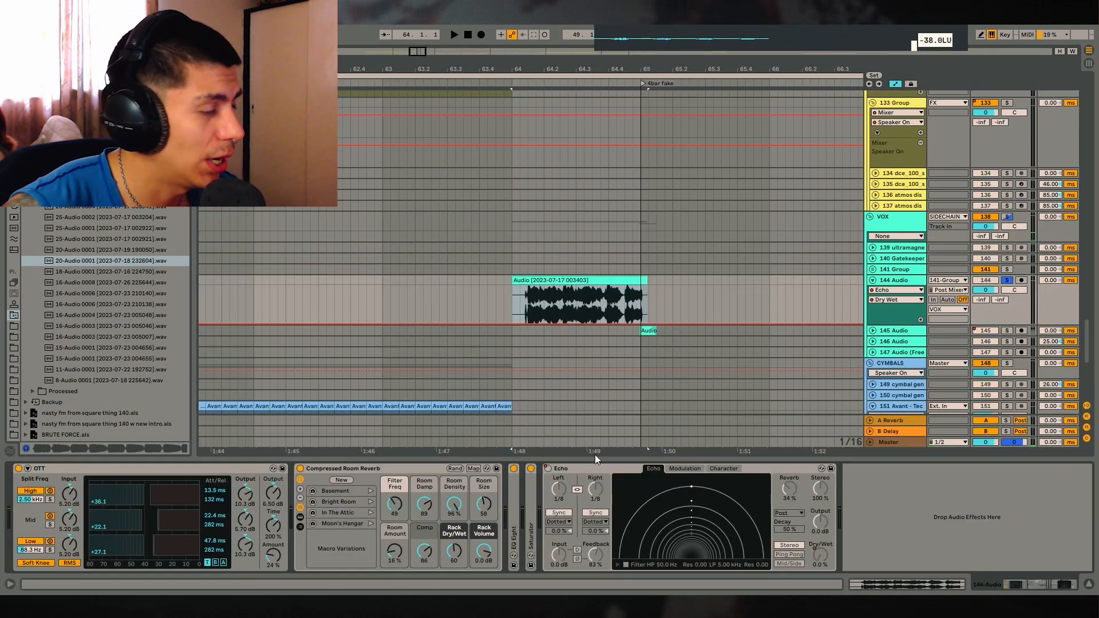
pyautogui.click(535, 494)
pyautogui.keyDown('shift'); pyautogui.click(171, 472); pyautogui.keyUp('shift')
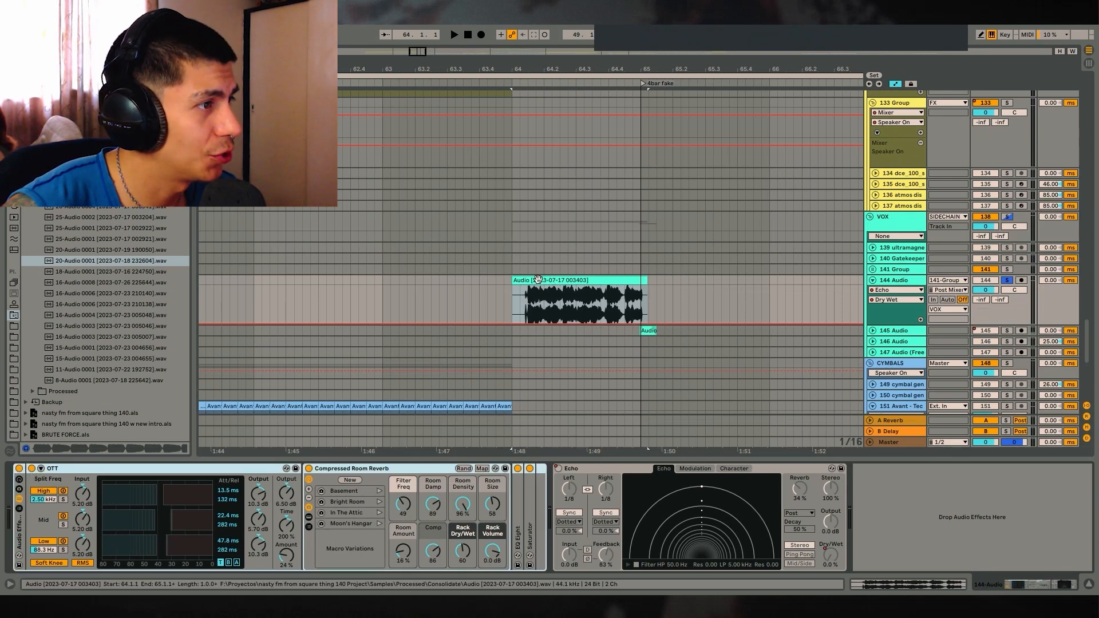
# Step: Open the vocal clip at bar 64 on track 144 and paste a copy of it at 61.2.2
pyautogui.doubleClick(535, 279)
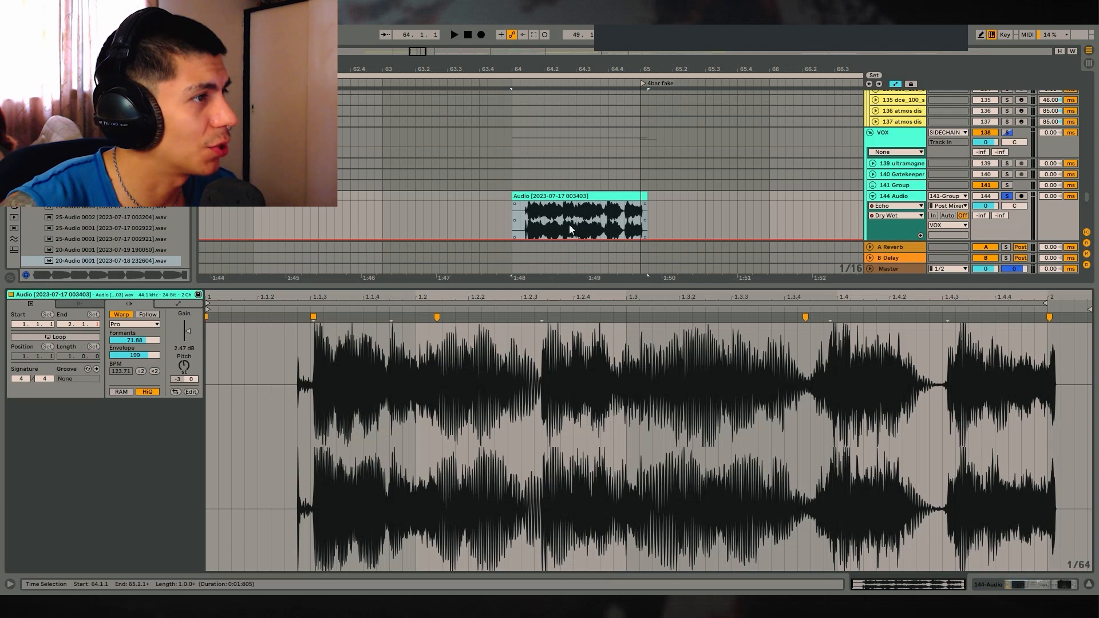
pyautogui.hscroll(-5, 435, 201)
pyautogui.click(435, 201)
pyautogui.hotkey('ctrl', 'v')
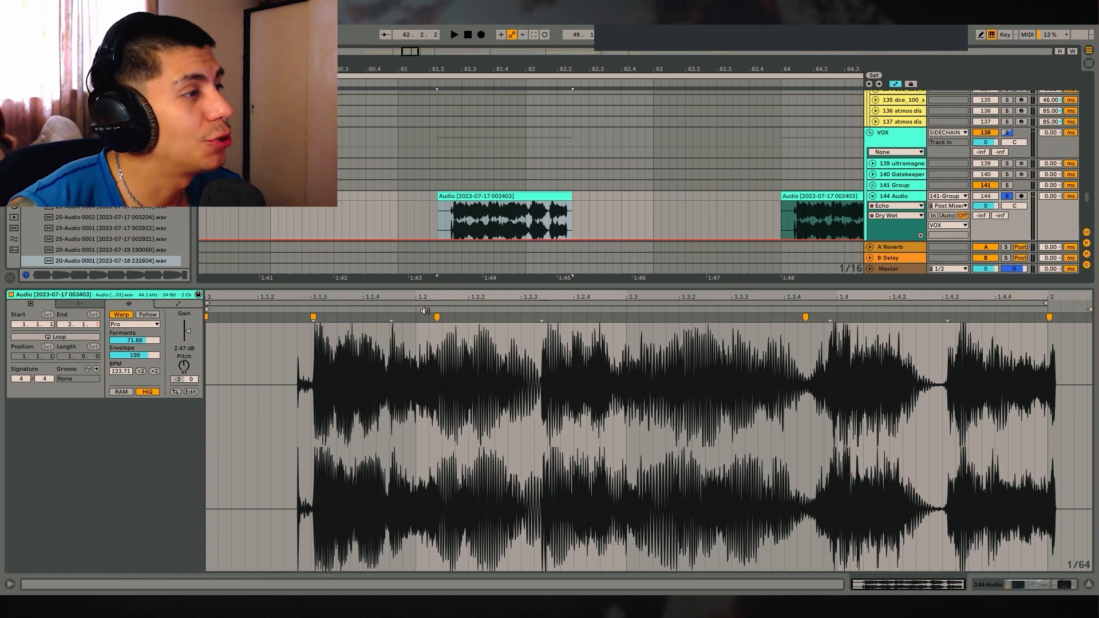
# Step: Delete the warp markers of the copied vocal clip and turn its warping off
pyautogui.doubleClick(437, 317)
pyautogui.doubleClick(805, 317)
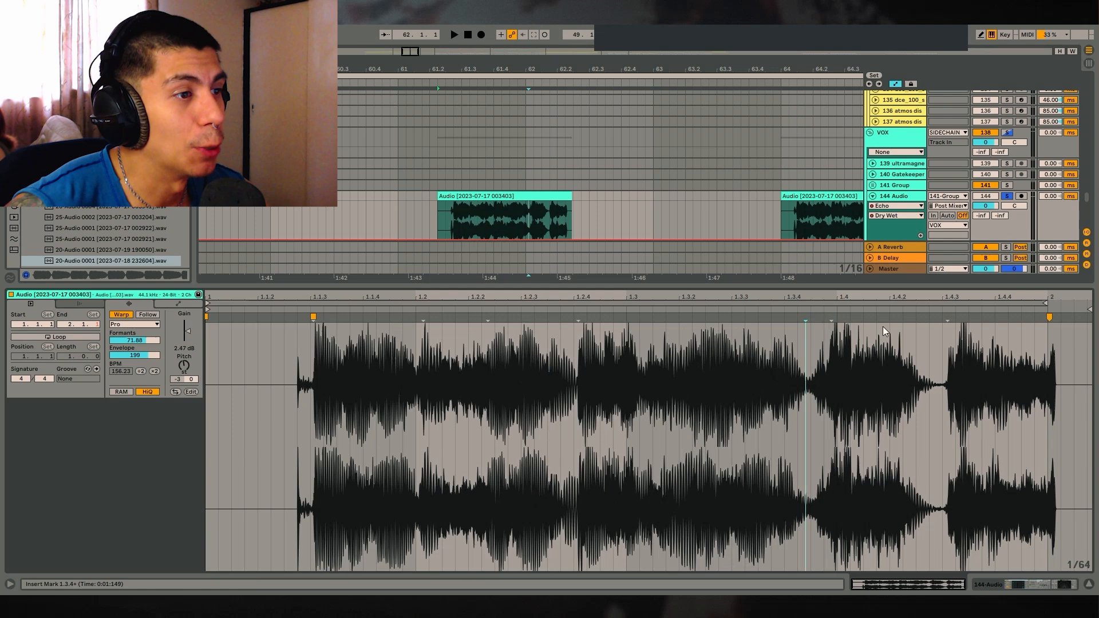
pyautogui.doubleClick(1049, 316)
pyautogui.doubleClick(314, 316)
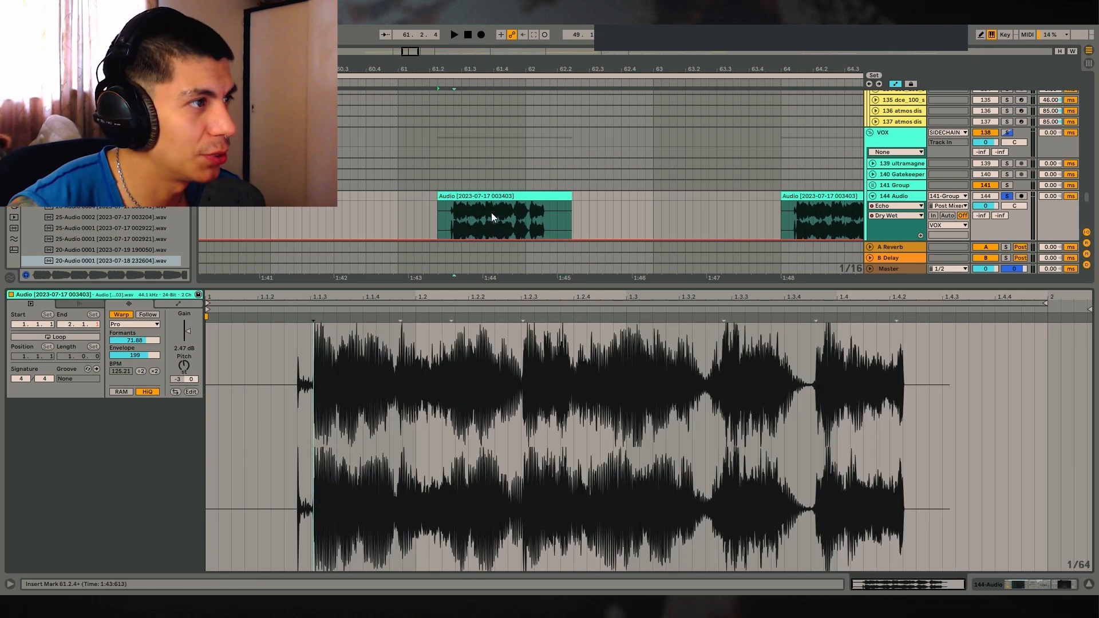
pyautogui.click(118, 316)
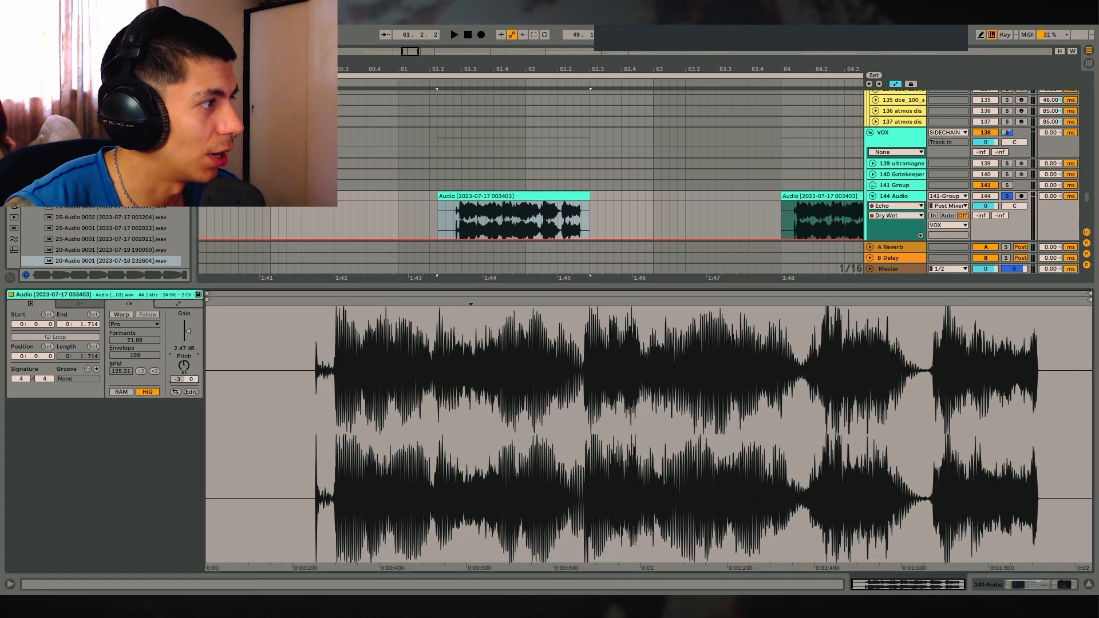
# Step: Set the copied vocal clip's pitch to 0 semitones and play it soloed
pyautogui.press('space')
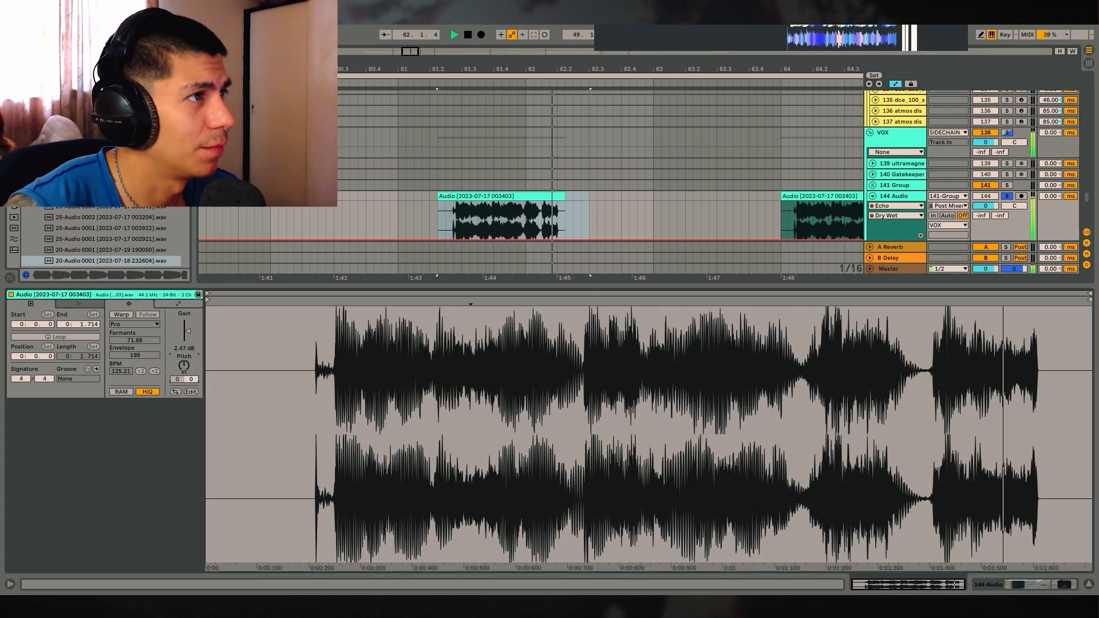
pyautogui.moveTo(596, 69); pyautogui.dragTo(515, 60)
pyautogui.press('space')
pyautogui.click(520, 222)
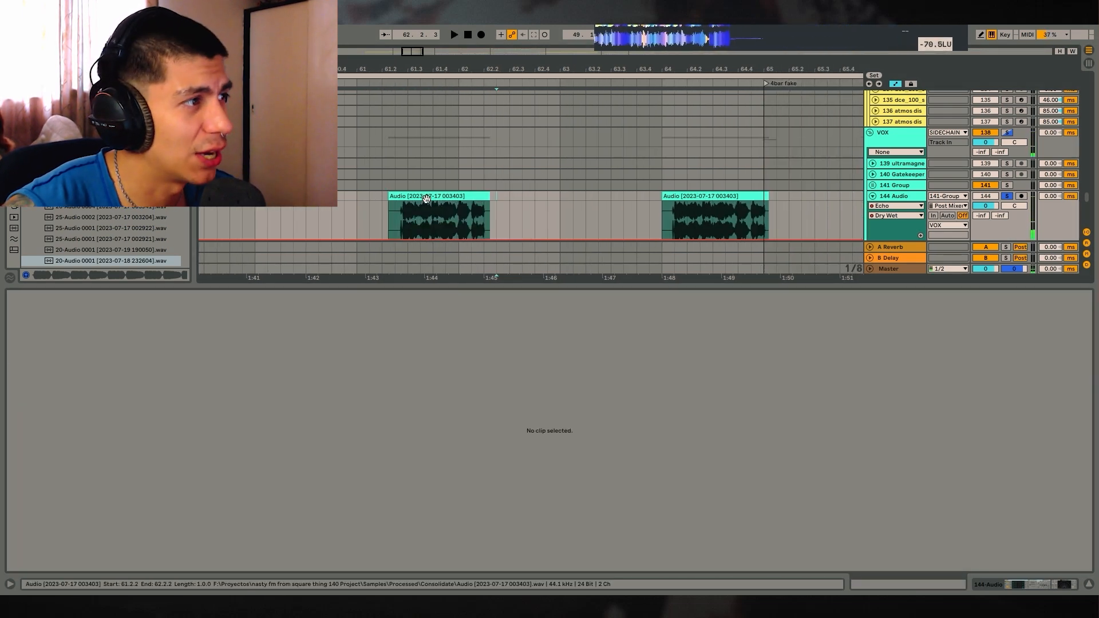
# Step: Compare the waveform of the unwarped copy with the warped original clip at bar 64
pyautogui.click(426, 197)
pyautogui.click(357, 216)
pyautogui.click(441, 197)
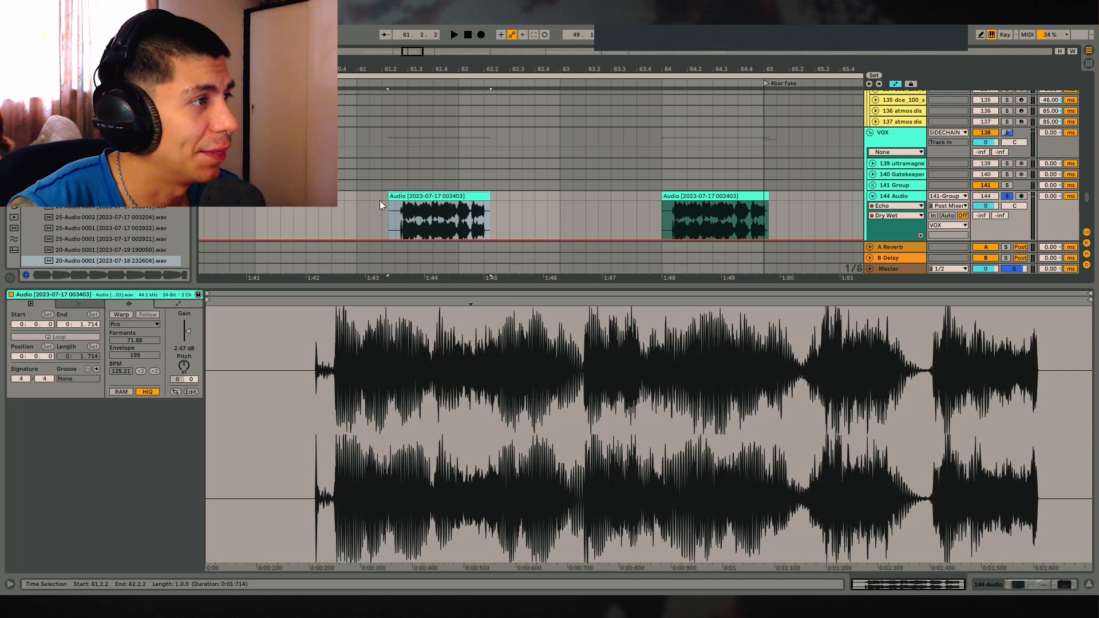
pyautogui.click(611, 198)
pyautogui.moveTo(785, 199); pyautogui.dragTo(648, 194)
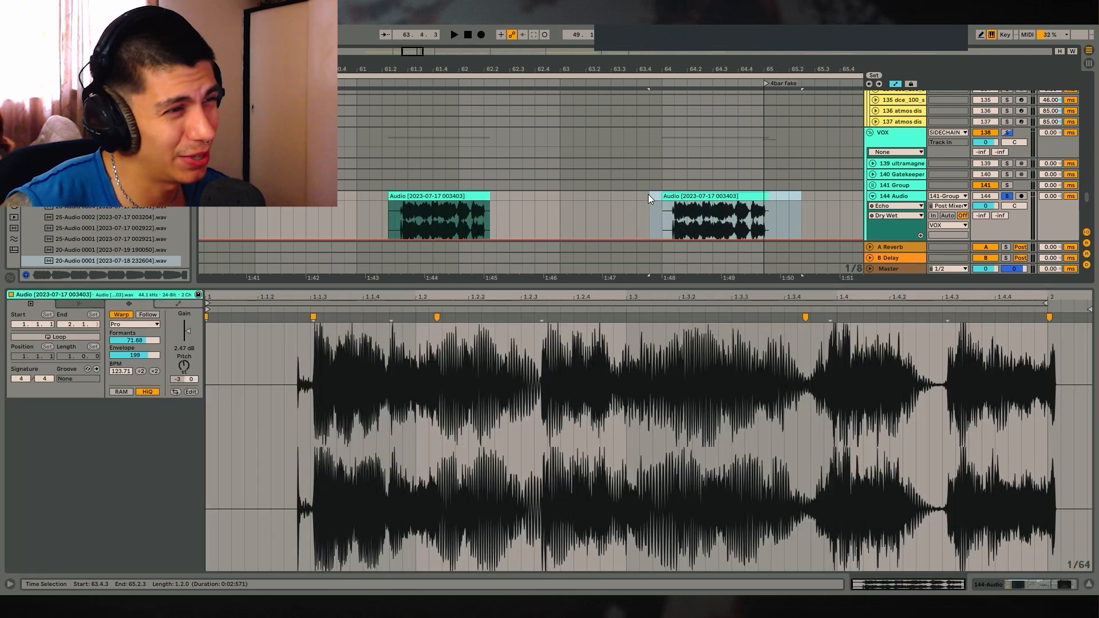
# Step: Deactivate the copied vocal clip, reselect the original at bar 64 and show track 144's device chain
pyautogui.click(469, 196)
pyautogui.press('0')
pyautogui.click(674, 196)
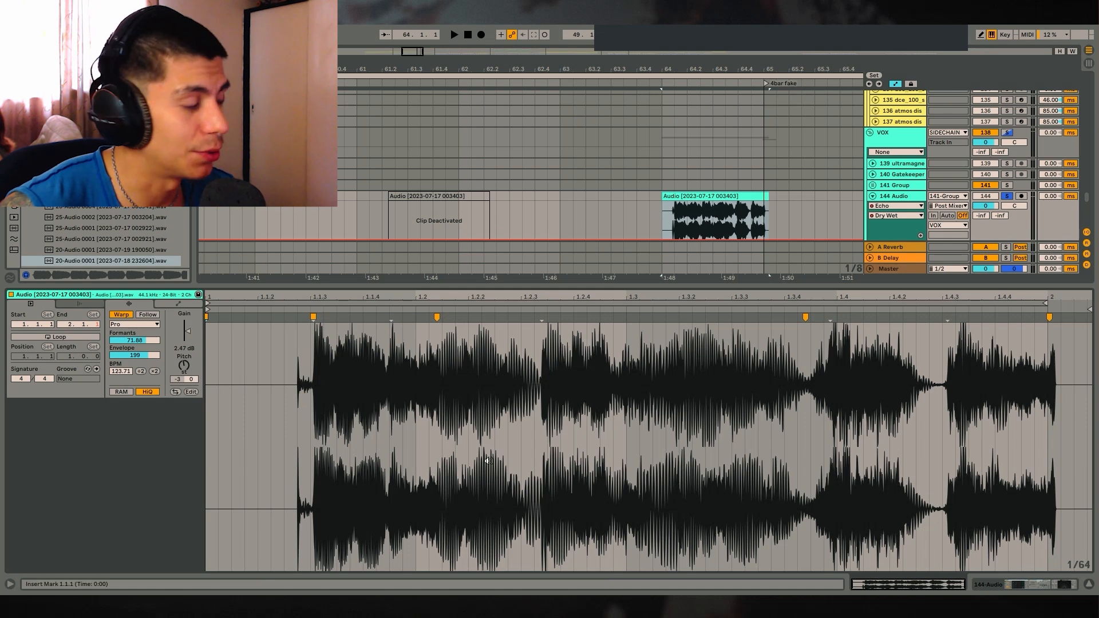
pyautogui.click(1056, 586)
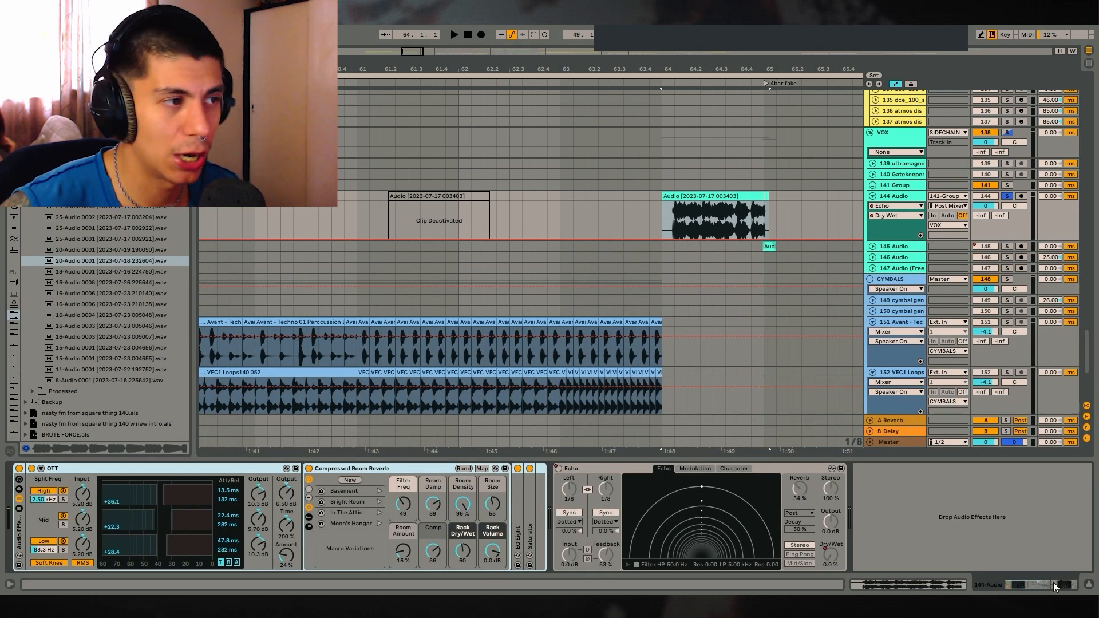
pyautogui.moveTo(674, 73); pyautogui.dragTo(574, 71)
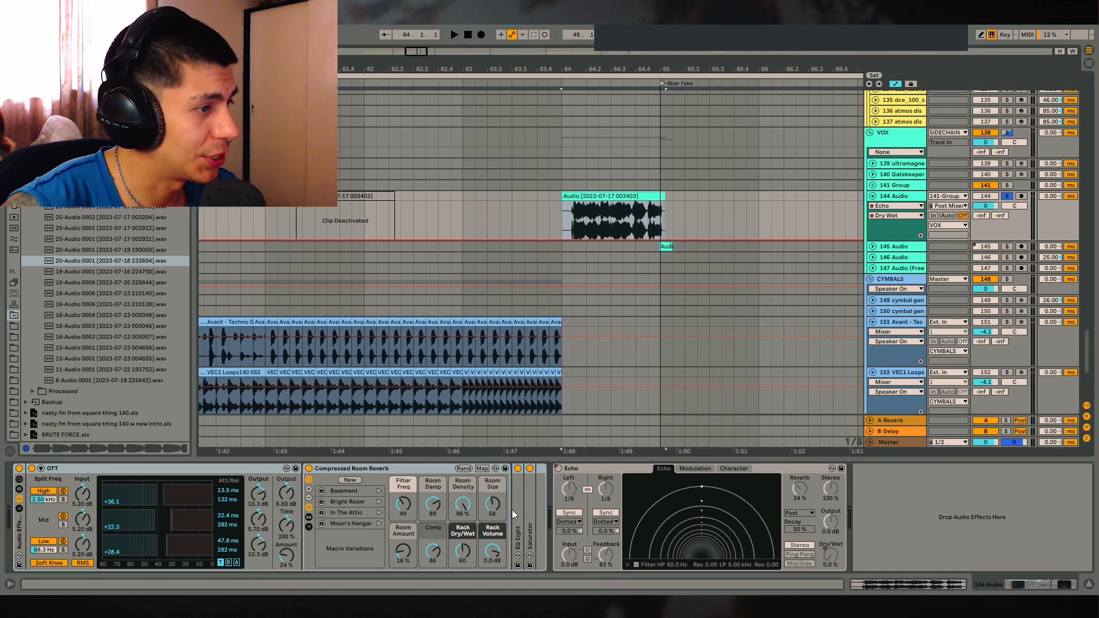
pyautogui.moveTo(624, 69); pyautogui.dragTo(564, 56)
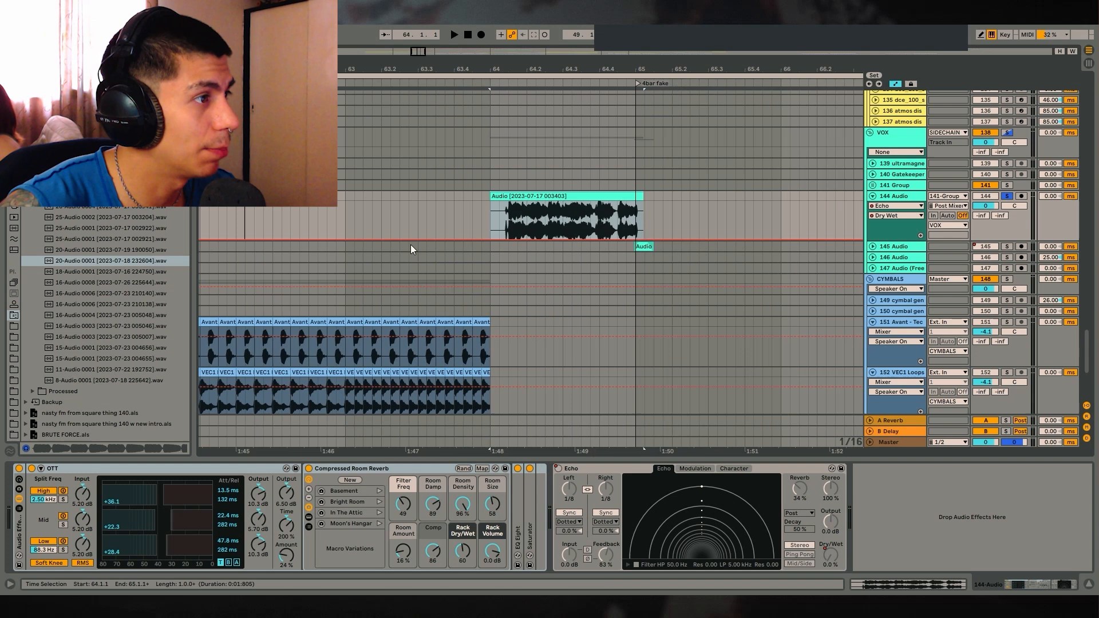
# Step: Inspect the OTT, the Compressed Room Reverb and the EQ Eight curve in track 144's effect rack
pyautogui.click(69, 468)
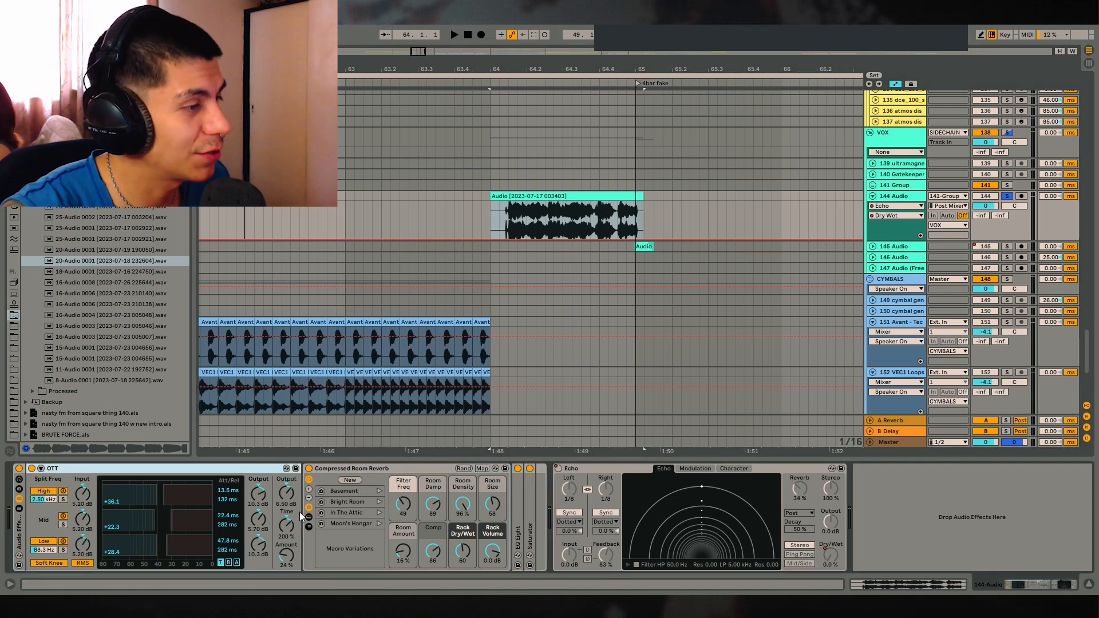
pyautogui.click(337, 469)
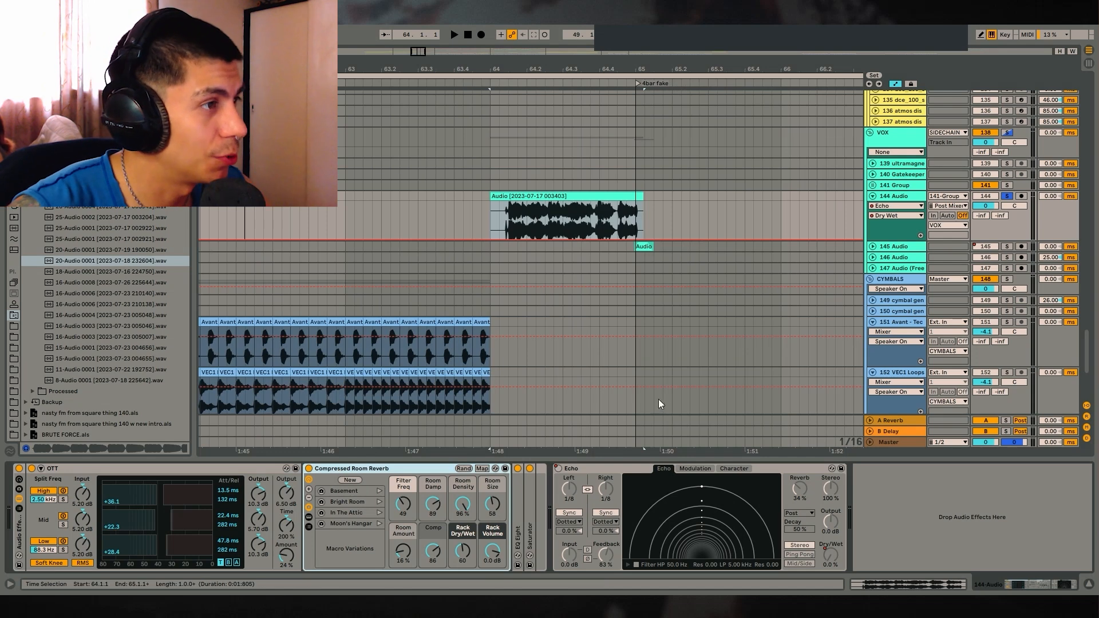
pyautogui.doubleClick(517, 523)
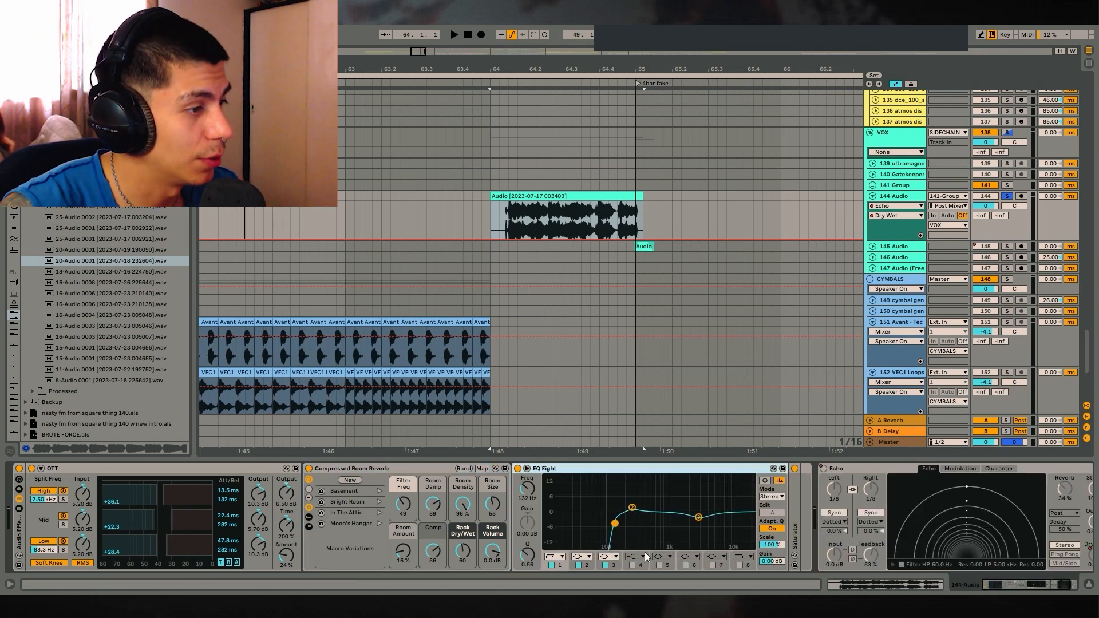
pyautogui.doubleClick(661, 469)
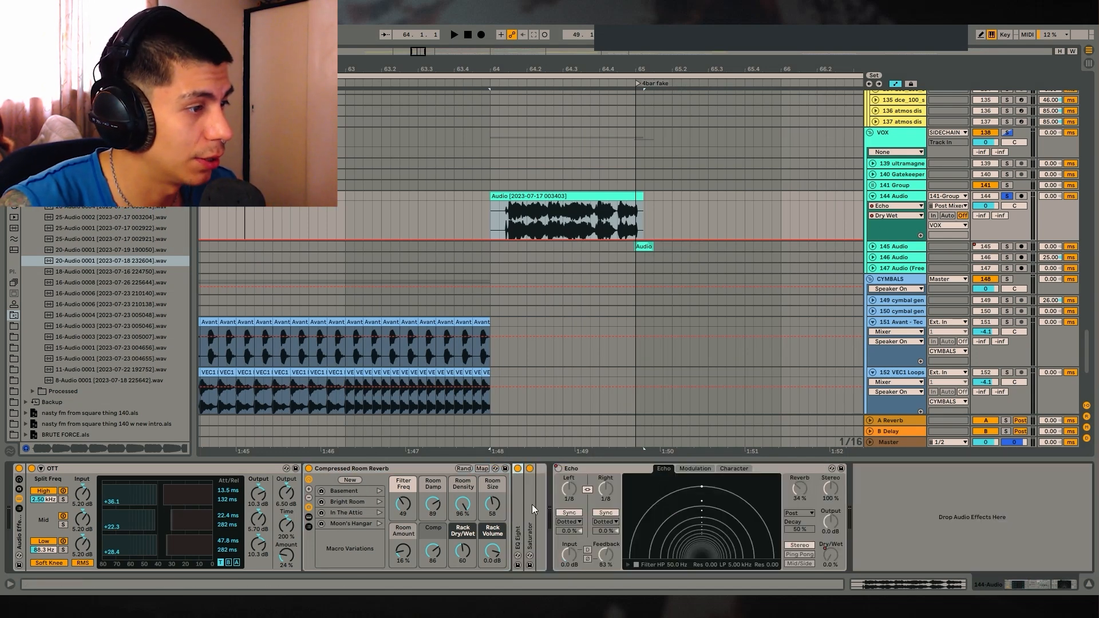
# Step: Expand the Saturator and place a copy of the EQ Eight after it in the effect rack
pyautogui.doubleClick(528, 503)
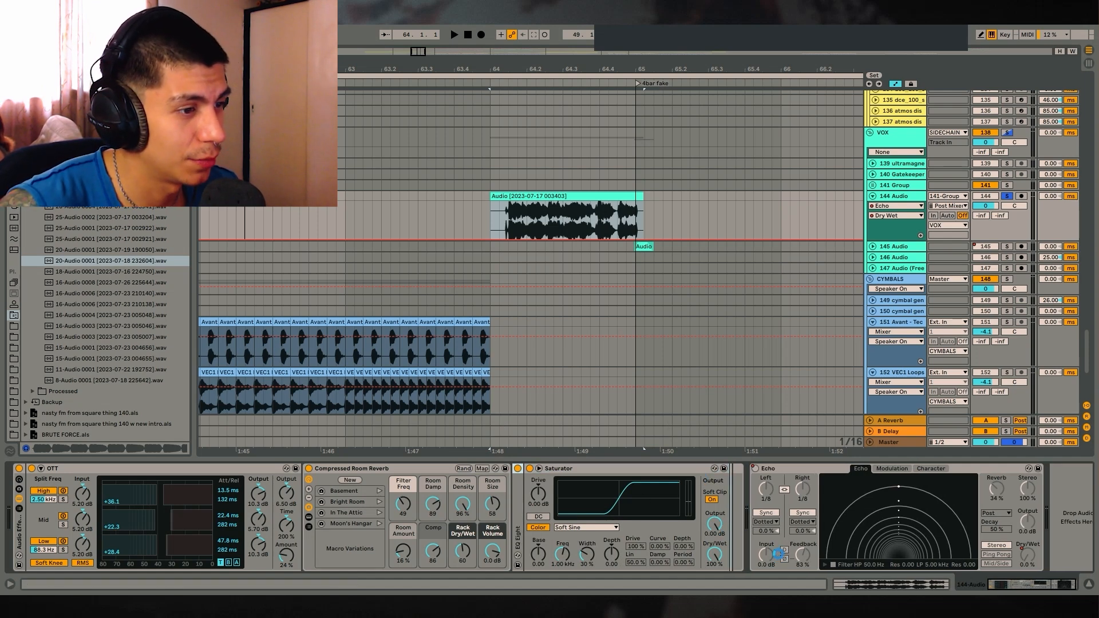
pyautogui.doubleClick(739, 523)
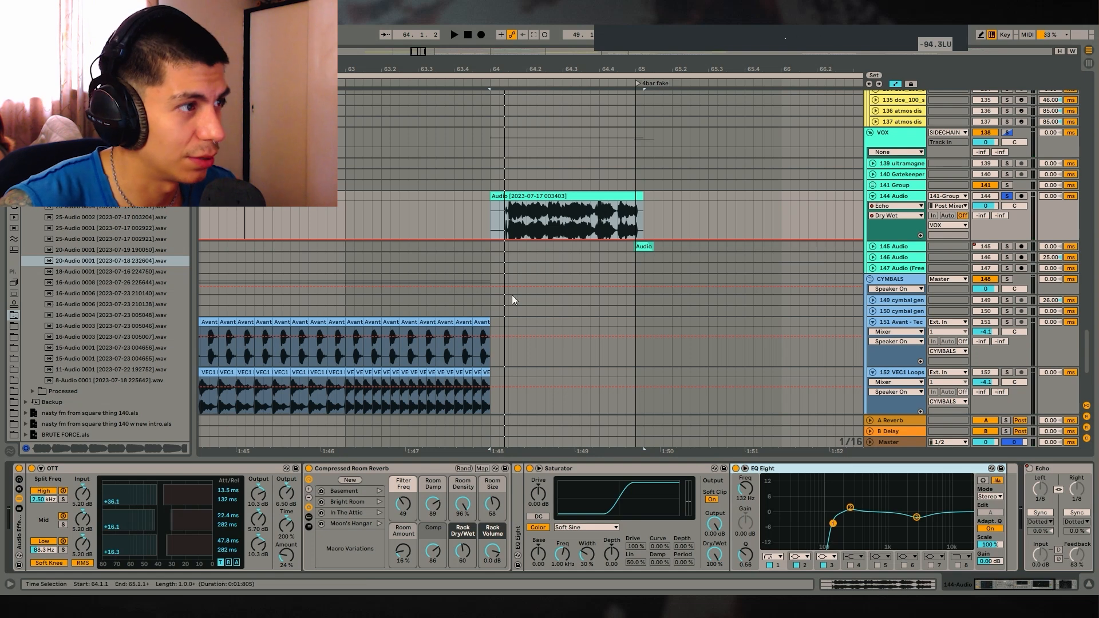
# Step: Mark time ranges on track 144 over the vocal and the empty stretch after it, and reselect the clip at bar 64
pyautogui.moveTo(460, 202); pyautogui.dragTo(736, 203)
pyautogui.hscroll(5, 566, 189)
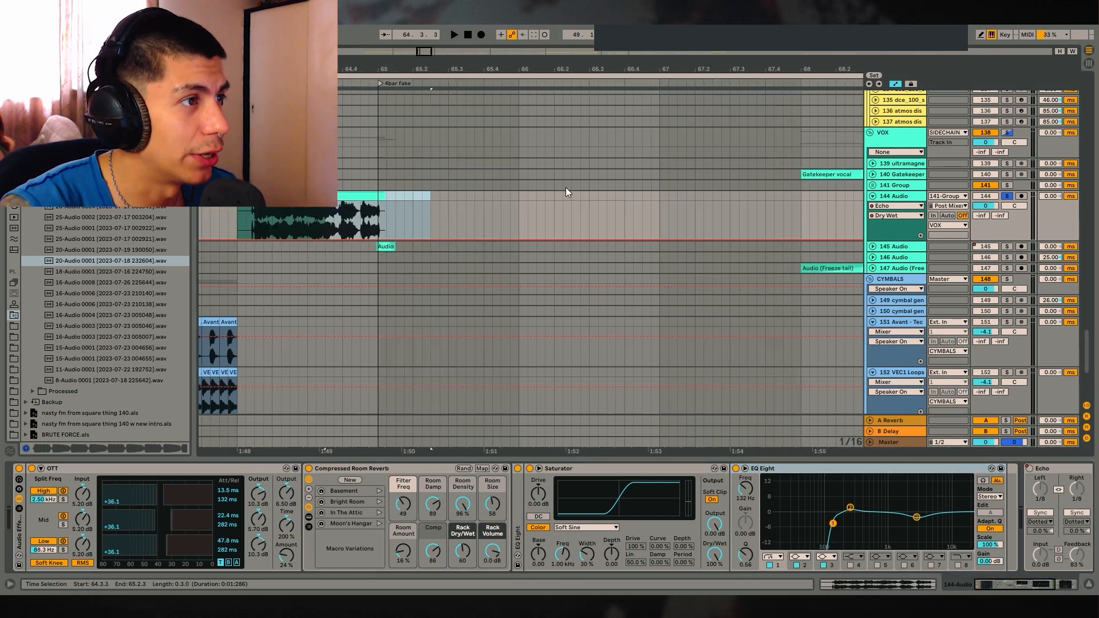
pyautogui.moveTo(519, 212); pyautogui.dragTo(740, 212)
pyautogui.hscroll(-5, 512, 85)
pyautogui.moveTo(658, 213); pyautogui.dragTo(835, 213)
pyautogui.press('-')
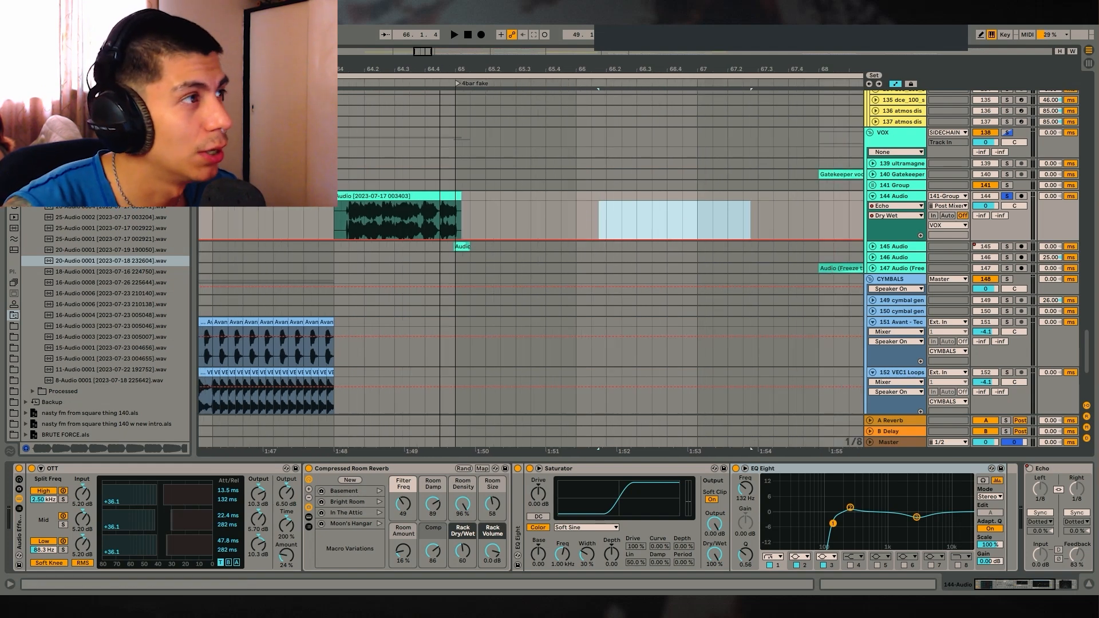
pyautogui.hscroll(-3, 483, 226)
pyautogui.click(517, 235)
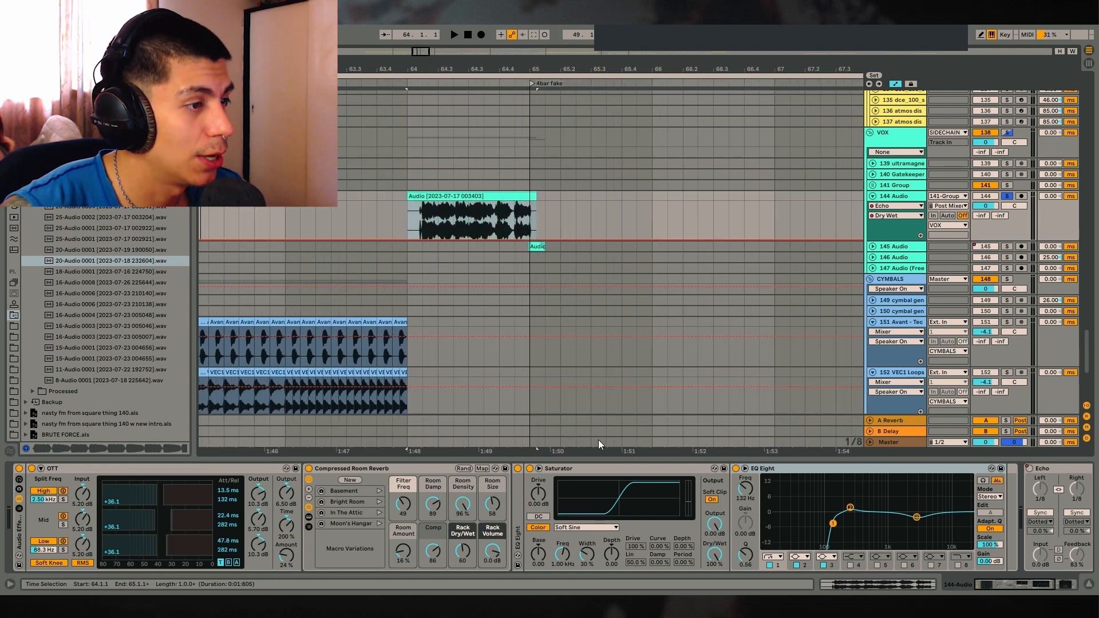
# Step: Turn off the EQ Eight after the Saturator and play the vocal with the effect rack bypassed and re-enabled
pyautogui.click(738, 470)
pyautogui.press('space')
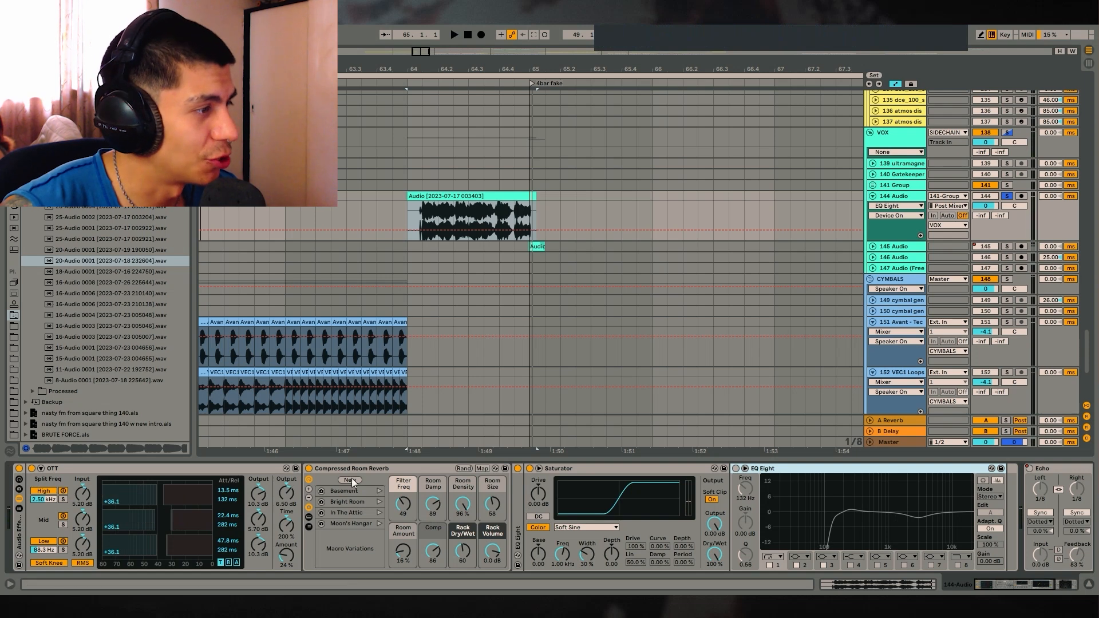
pyautogui.click(19, 470)
pyautogui.press('space')
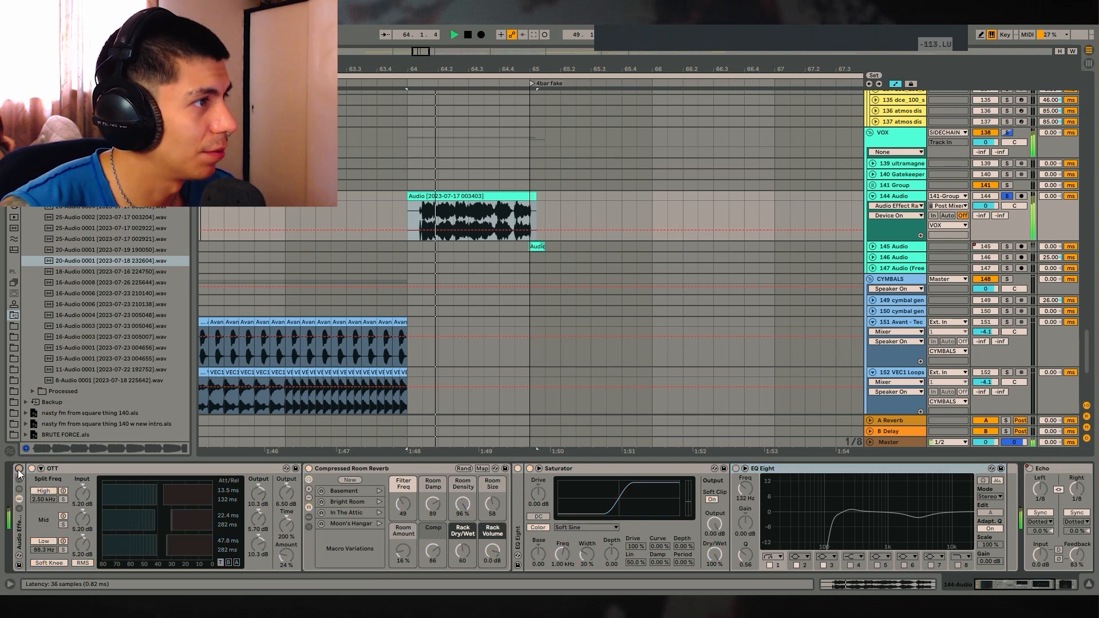
pyautogui.click(19, 469)
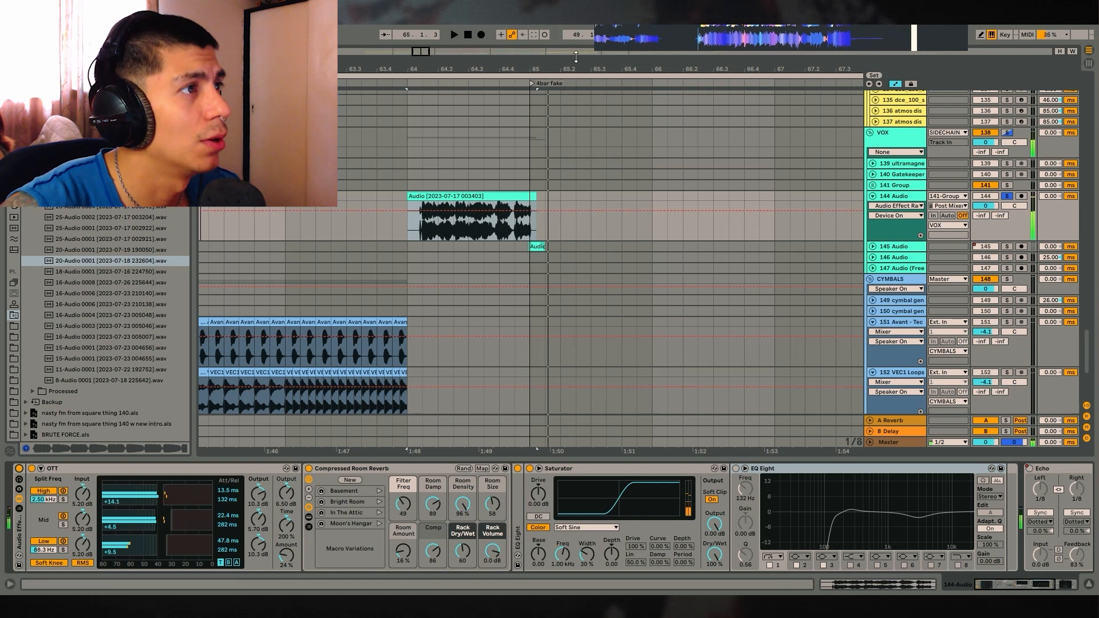
# Step: Unfold and solo track 145, select its short vocal clip at bar 65 and play it
pyautogui.moveTo(576, 64); pyautogui.dragTo(544, 63)
pyautogui.click(873, 247)
pyautogui.click(1007, 247)
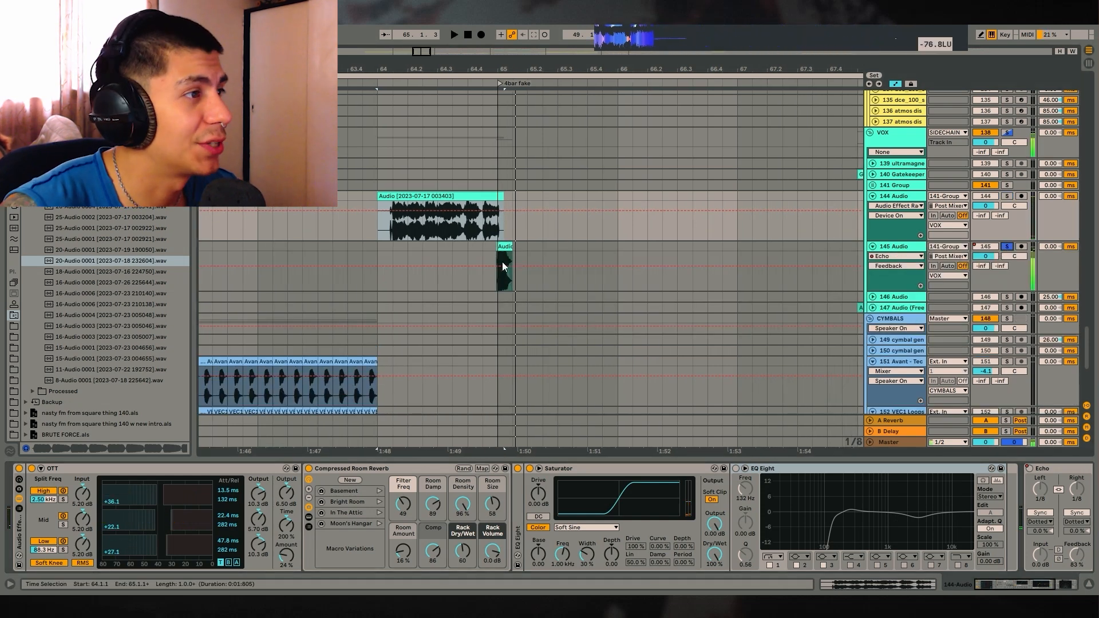
pyautogui.click(505, 248)
pyautogui.press('space')
# Step: Mark about 64.3 to 67.3 on track 145 and listen to the short vocal's echo tail
pyautogui.moveTo(507, 69); pyautogui.dragTo(476, 72)
pyautogui.click(444, 238)
pyautogui.click(477, 253)
pyautogui.moveTo(540, 263); pyautogui.dragTo(451, 263)
pyautogui.press('space')
pyautogui.moveTo(443, 69); pyautogui.dragTo(444, 87)
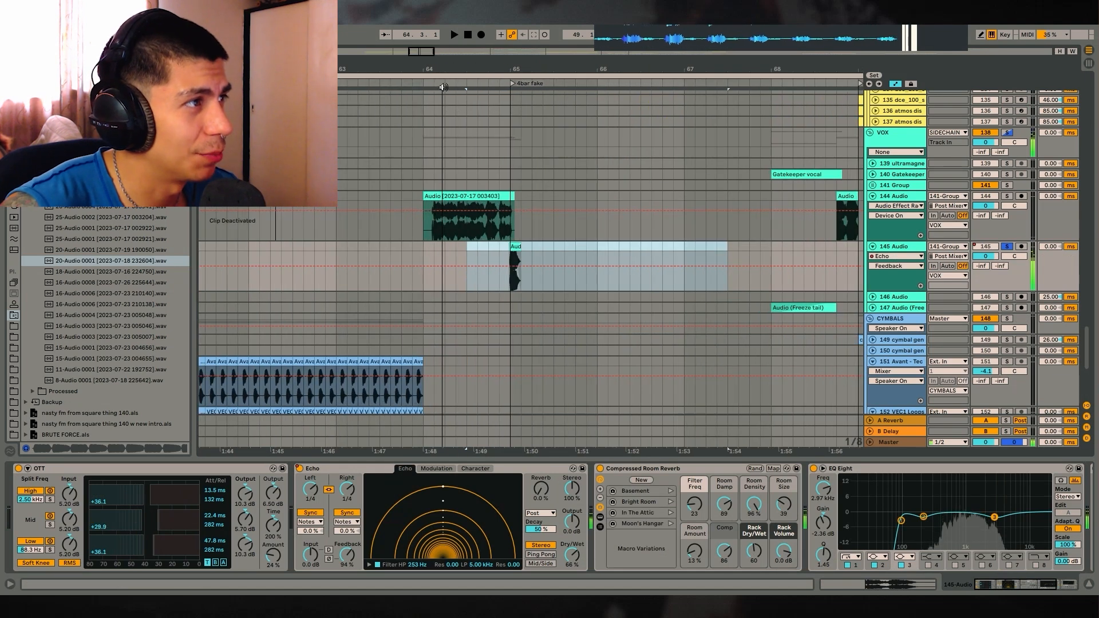
# Step: Mark the stretch on track 145 from about bar 64 to the drop to show how far the echo reaches
pyautogui.click(378, 245)
pyautogui.click(403, 236)
pyautogui.click(406, 256)
pyautogui.moveTo(583, 72); pyautogui.dragTo(525, 71)
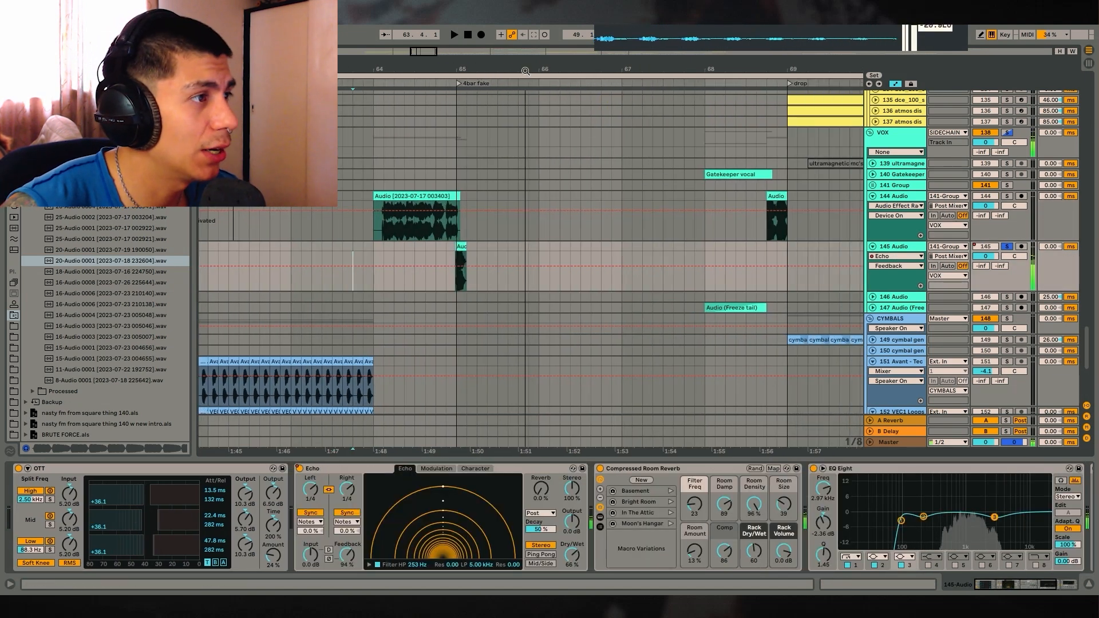
pyautogui.moveTo(425, 248); pyautogui.dragTo(708, 259)
pyautogui.click(428, 249)
pyautogui.moveTo(396, 247); pyautogui.dragTo(787, 250)
pyautogui.click(436, 247)
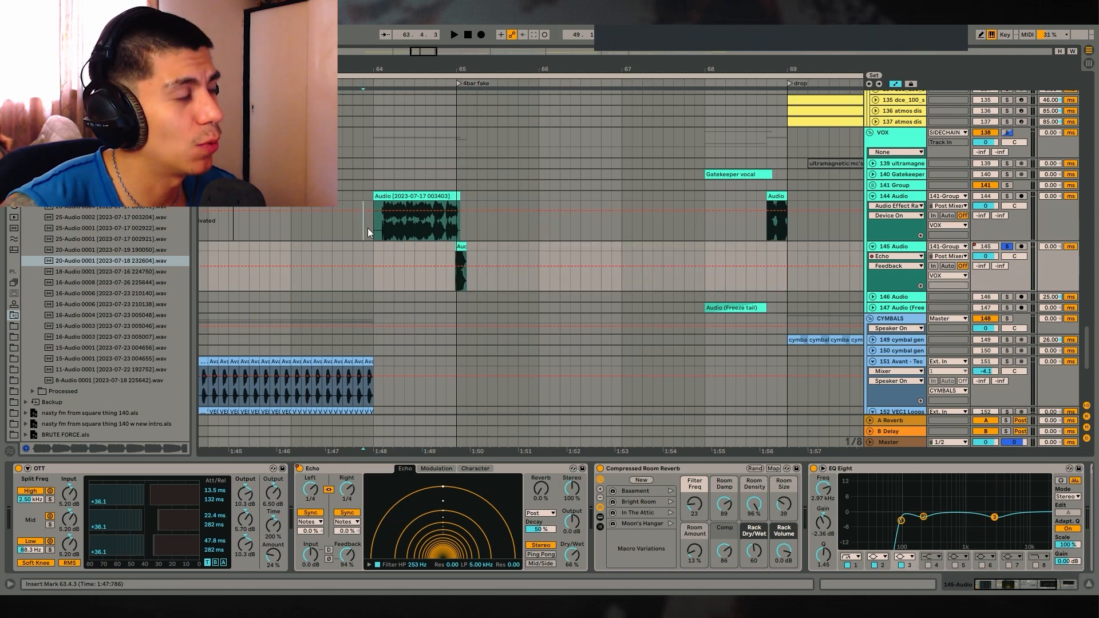
# Step: Mark 64.3.1 to 69.2.1 on track 145 and select the short vocal clip at the 4bar fake
pyautogui.moveTo(368, 232); pyautogui.dragTo(496, 210)
pyautogui.moveTo(421, 254); pyautogui.dragTo(809, 253)
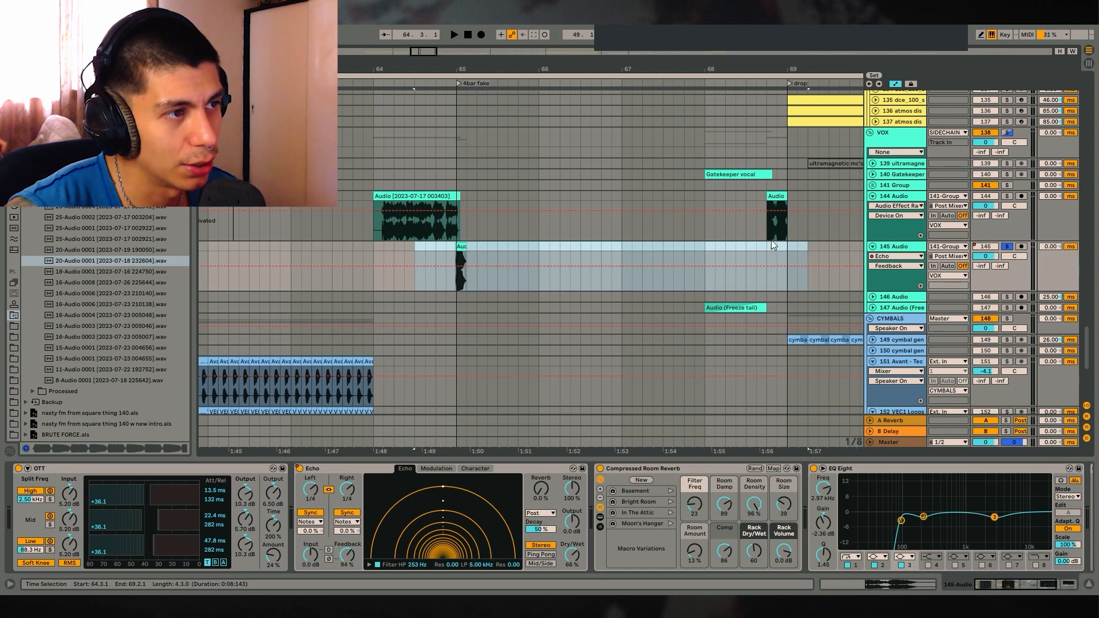
pyautogui.moveTo(727, 250); pyautogui.dragTo(828, 248)
pyautogui.moveTo(697, 70); pyautogui.dragTo(648, 67)
pyautogui.click(446, 263)
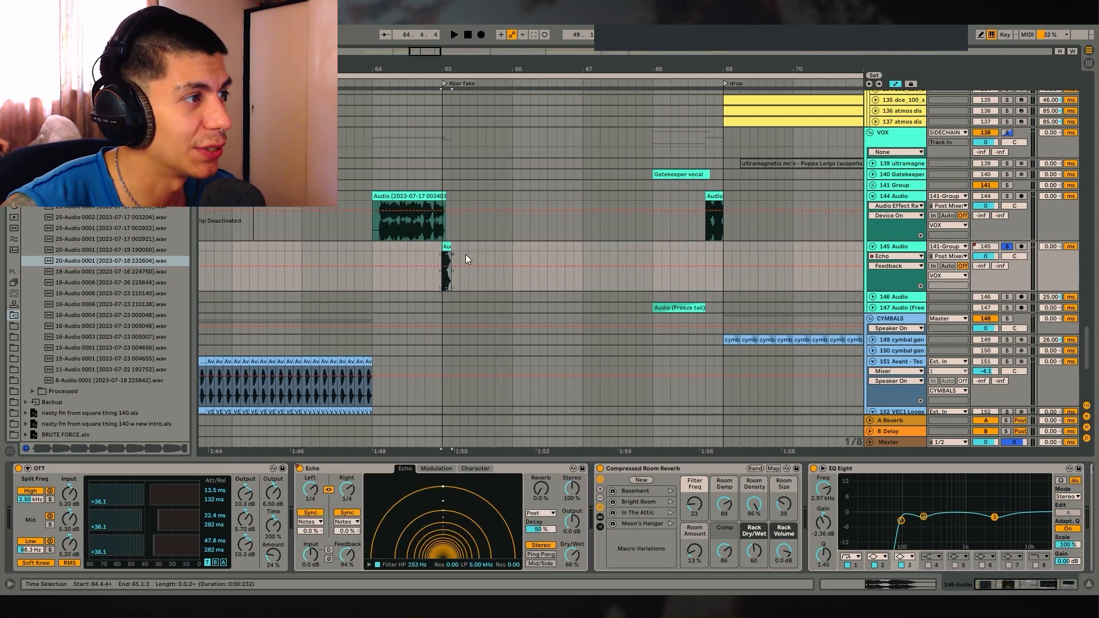
# Step: Unsolo track 145 and play the full mix through the 4bar fake, marking 65.4.1 to 67.4.3 on the track
pyautogui.click(1008, 246)
pyautogui.press('space')
pyautogui.moveTo(496, 254); pyautogui.dragTo(645, 253)
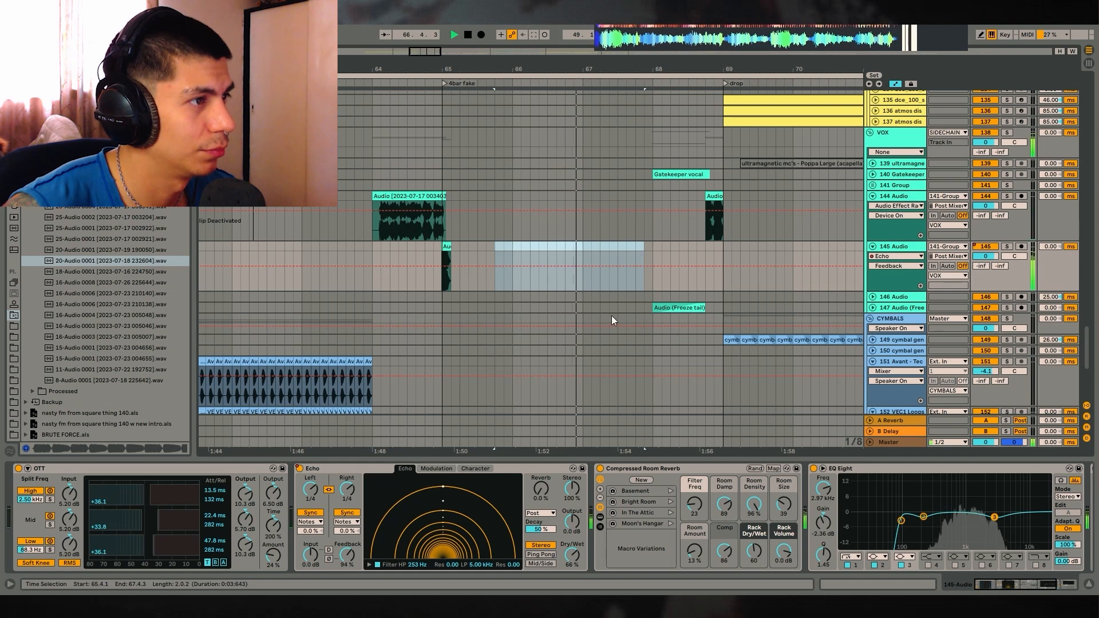
pyautogui.keyDown('ctrl'); pyautogui.scroll(-3, 660, 204); pyautogui.keyUp('ctrl')
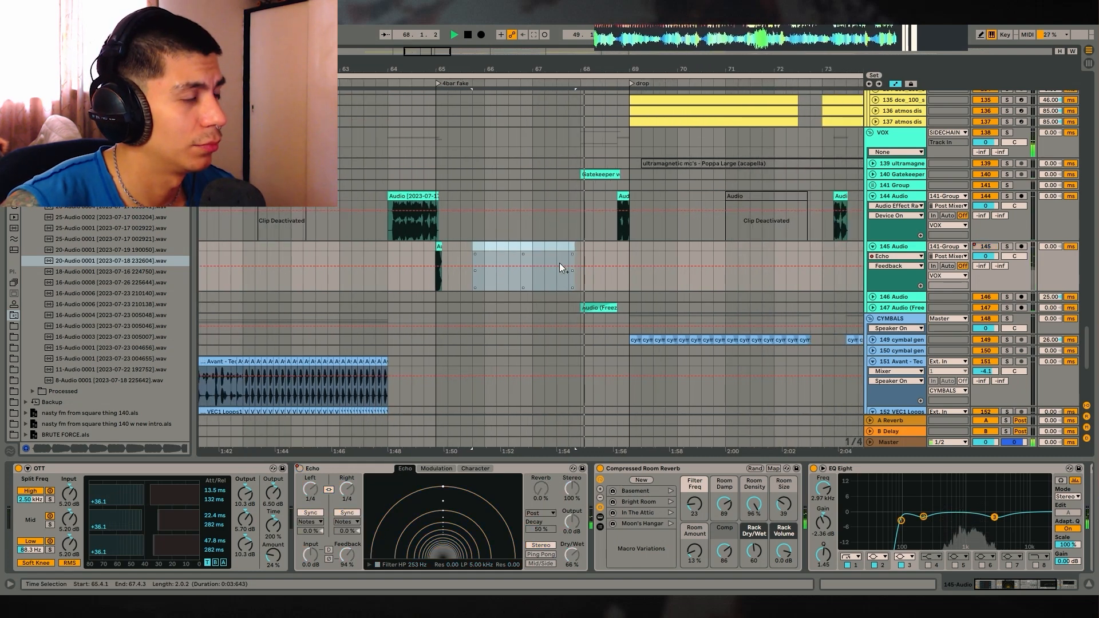
# Step: Play the full mix into the drop, stop it, and reset the start position to bar 63 on track 145
pyautogui.scroll(2, 585, 212)
pyautogui.moveTo(611, 68); pyautogui.dragTo(562, 64)
pyautogui.scroll(1, 601, 297)
pyautogui.scroll(-2, 601, 297)
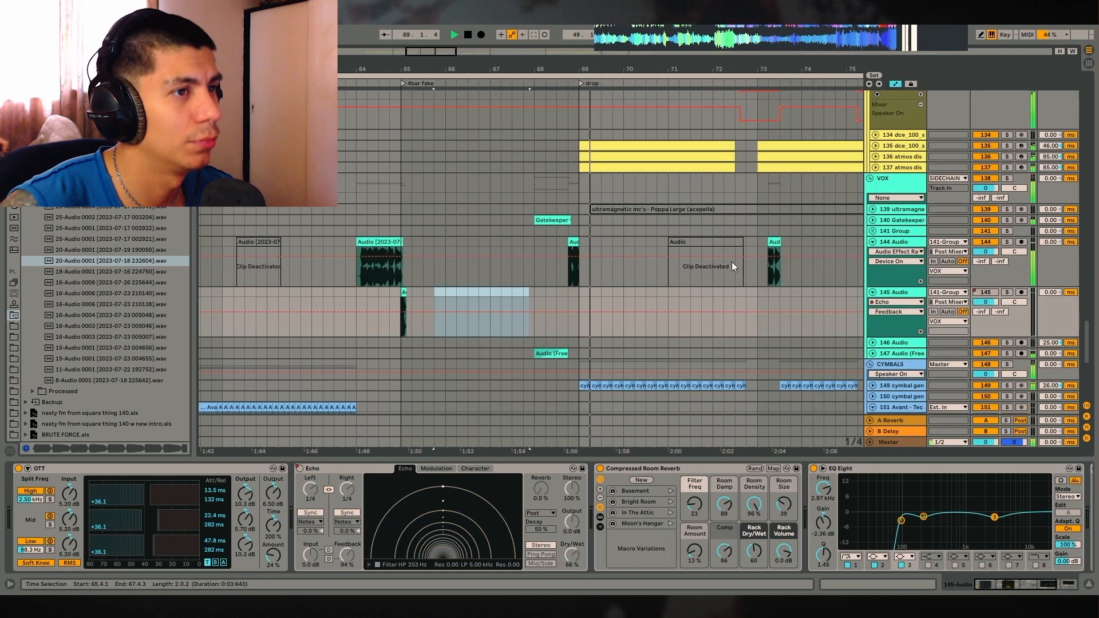
pyautogui.moveTo(648, 72); pyautogui.dragTo(648, 60)
pyautogui.click(402, 309)
pyautogui.press('space')
pyautogui.scroll(-4, 601, 284)
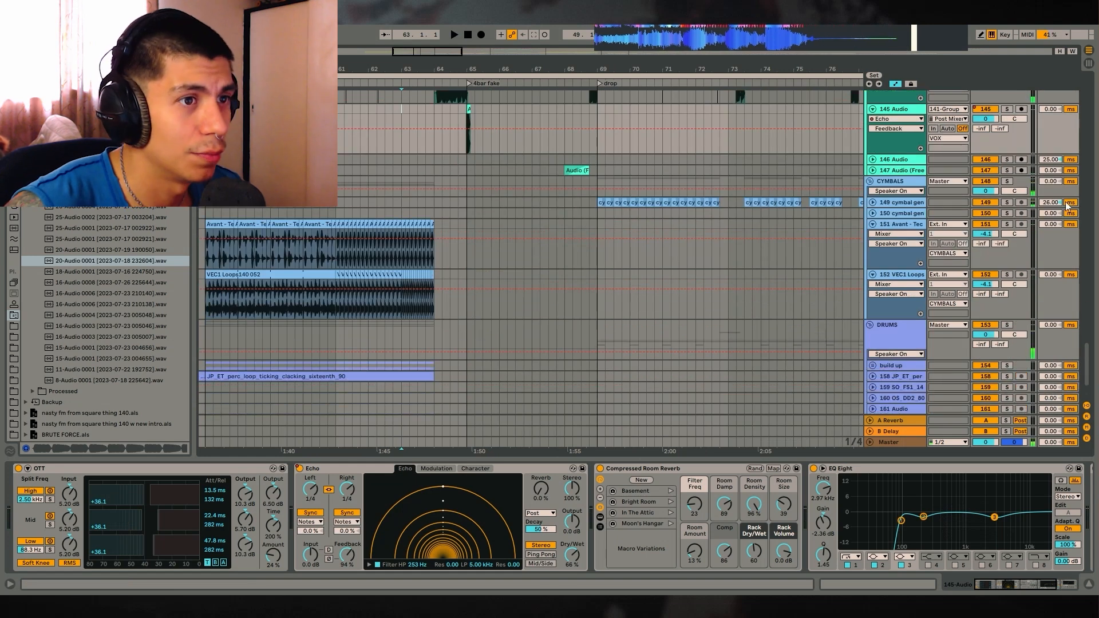
# Step: Solo track 126, listen to its clip from 65.1.1 to 68.1.1 and locate its source sample in the browser
pyautogui.scroll(10, 1087, 364)
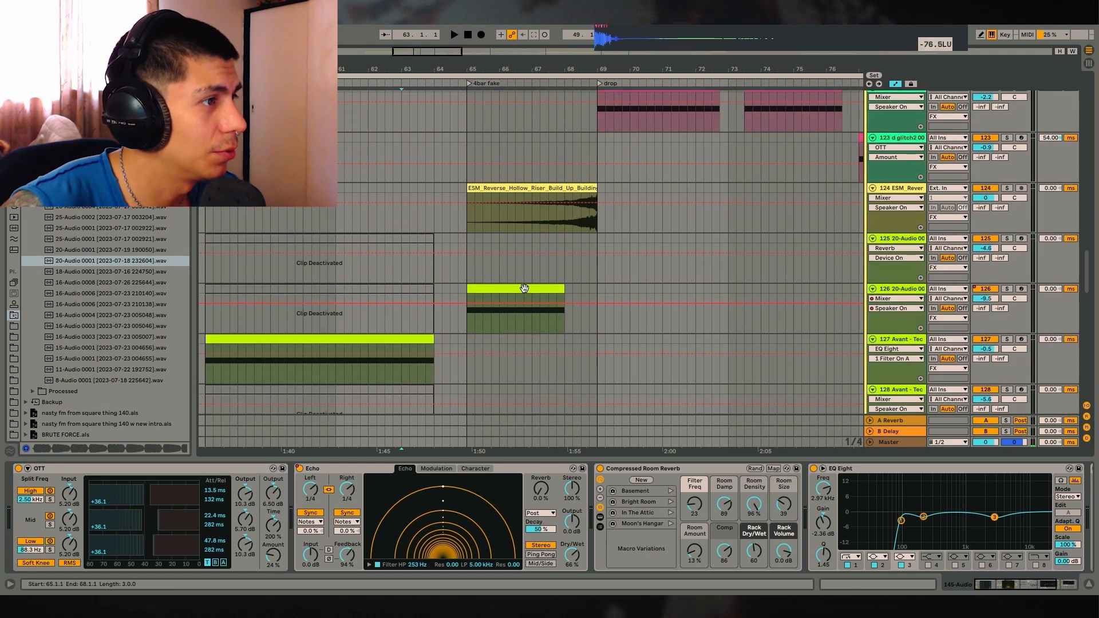
pyautogui.click(528, 289)
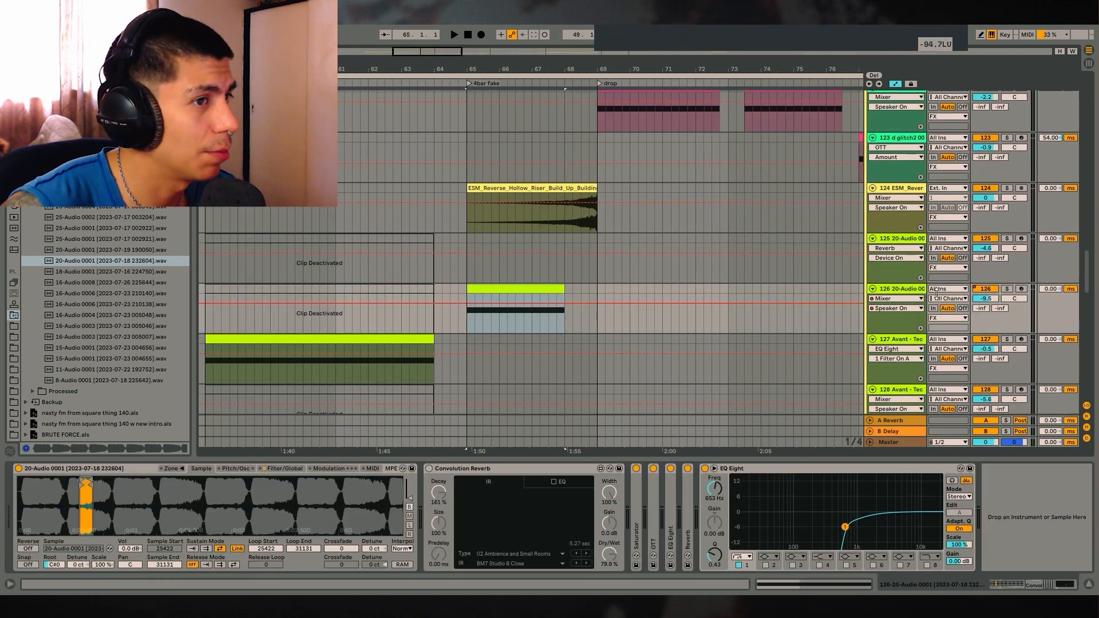
pyautogui.click(1008, 289)
pyautogui.press('space')
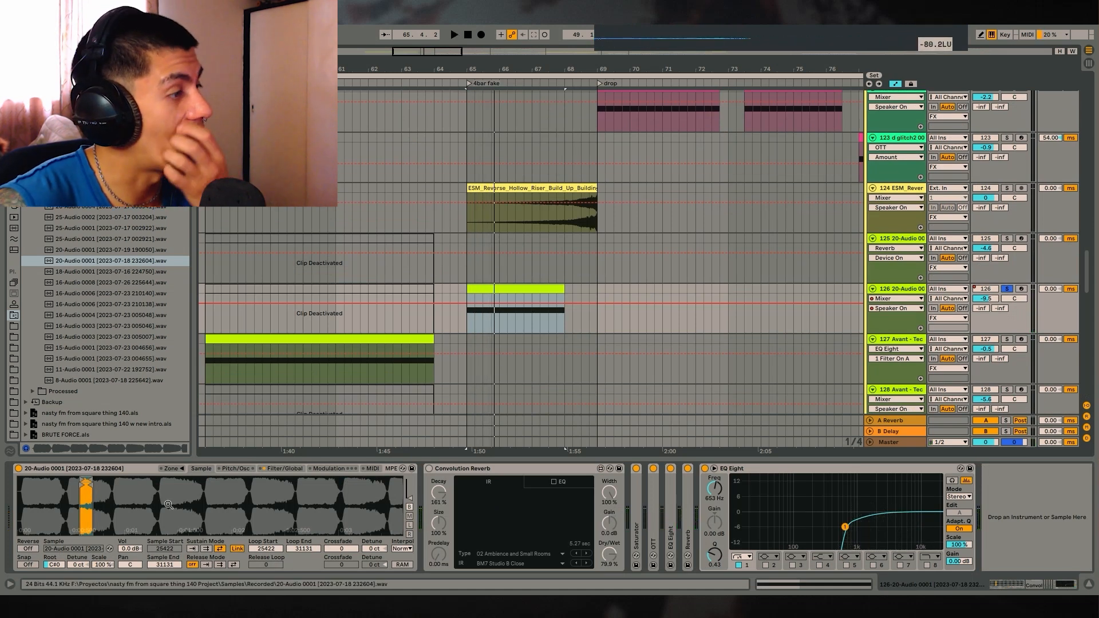
pyautogui.click(135, 273)
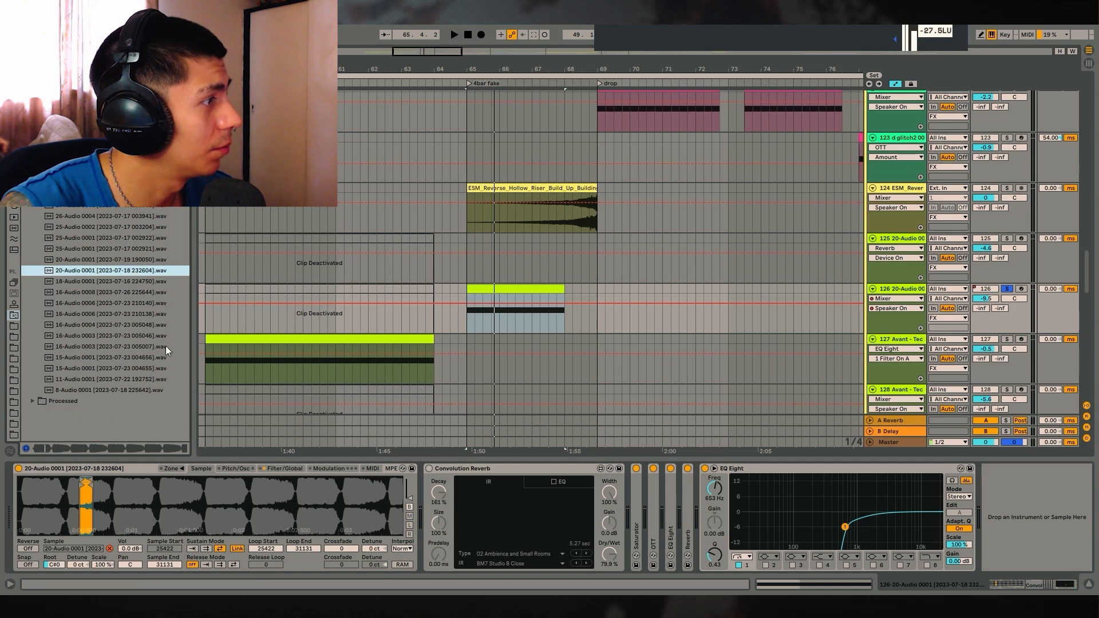
# Step: Mark 49.3.1 to 58.3.1 on track 125 to point out the build-up section
pyautogui.click(596, 286)
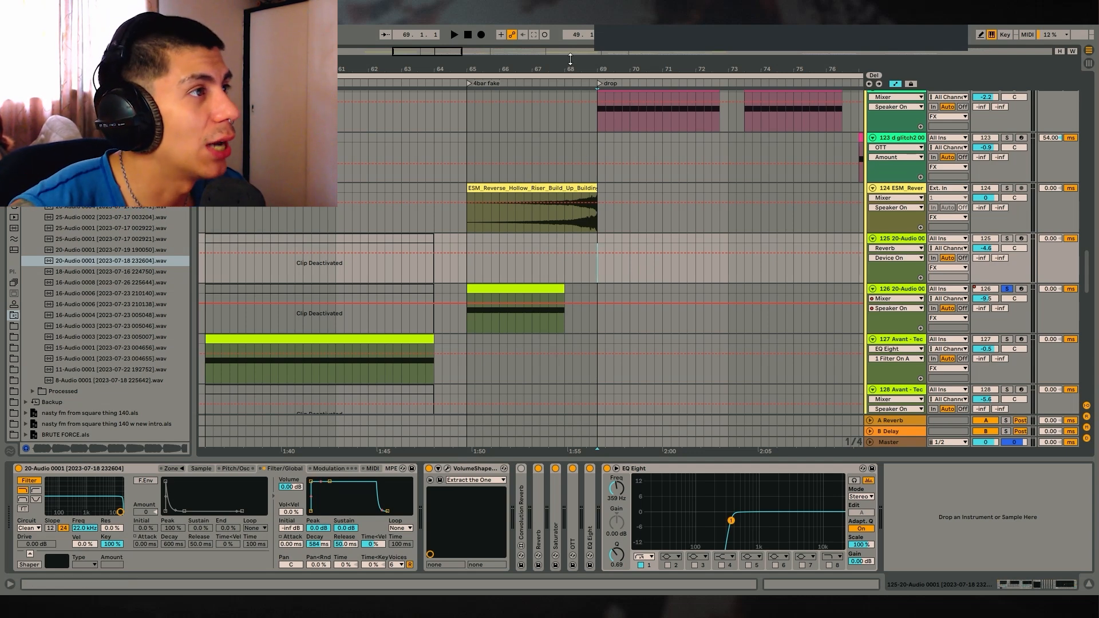
pyautogui.scroll(-3, 552, 351)
pyautogui.hscroll(-4, 544, 343)
pyautogui.moveTo(426, 240); pyautogui.dragTo(588, 246)
pyautogui.moveTo(611, 66); pyautogui.dragTo(446, 66)
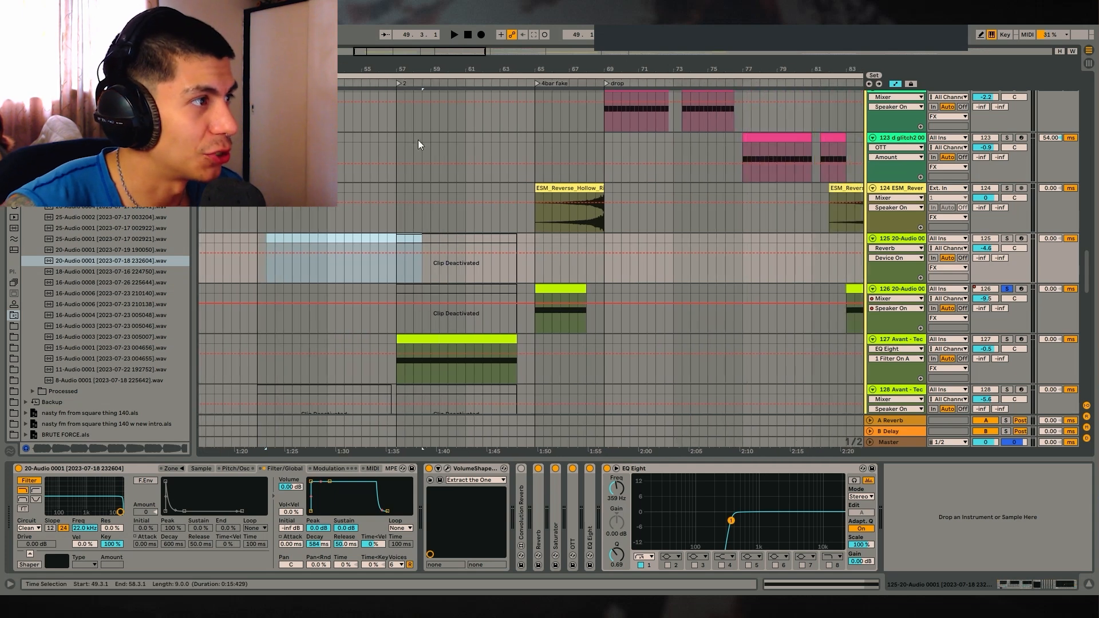
# Step: Mark the build-up stretch again on track 125, and mark 69.1.1 to 79.1.1 to point out the drop
pyautogui.moveTo(250, 239); pyautogui.dragTo(403, 246)
pyautogui.moveTo(246, 237); pyautogui.dragTo(434, 249)
pyautogui.moveTo(530, 238); pyautogui.dragTo(630, 245)
pyautogui.moveTo(606, 238); pyautogui.dragTo(778, 246)
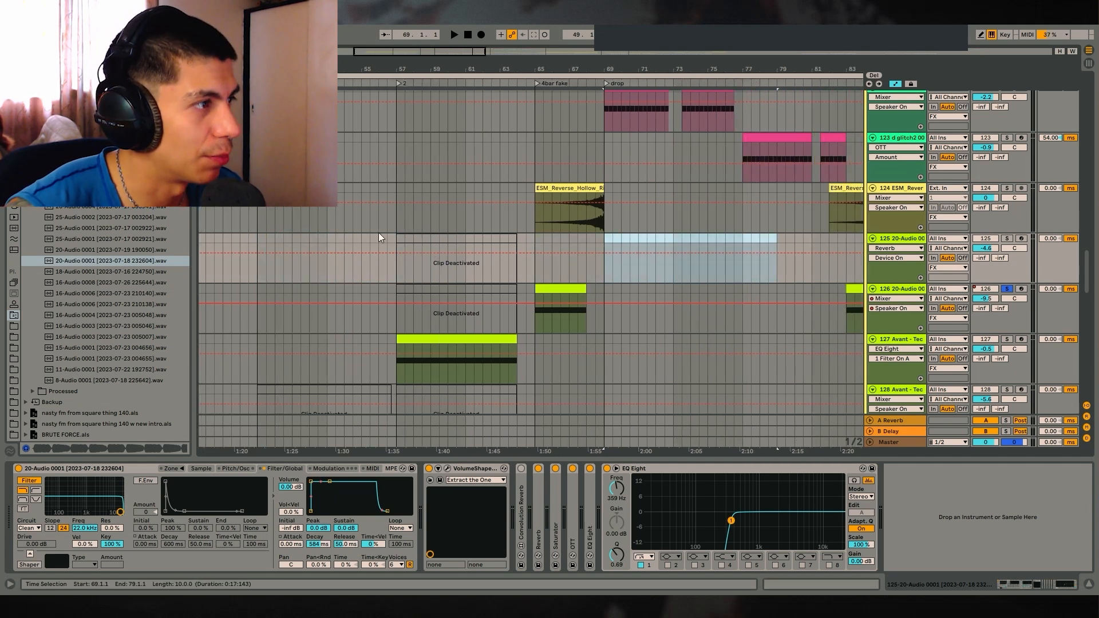
# Step: Mark 56.1.1 to 64.3.1 around the deactivated clip on track 125 to show the stretch leading into the 4bar fake
pyautogui.moveTo(379, 237); pyautogui.dragTo(530, 246)
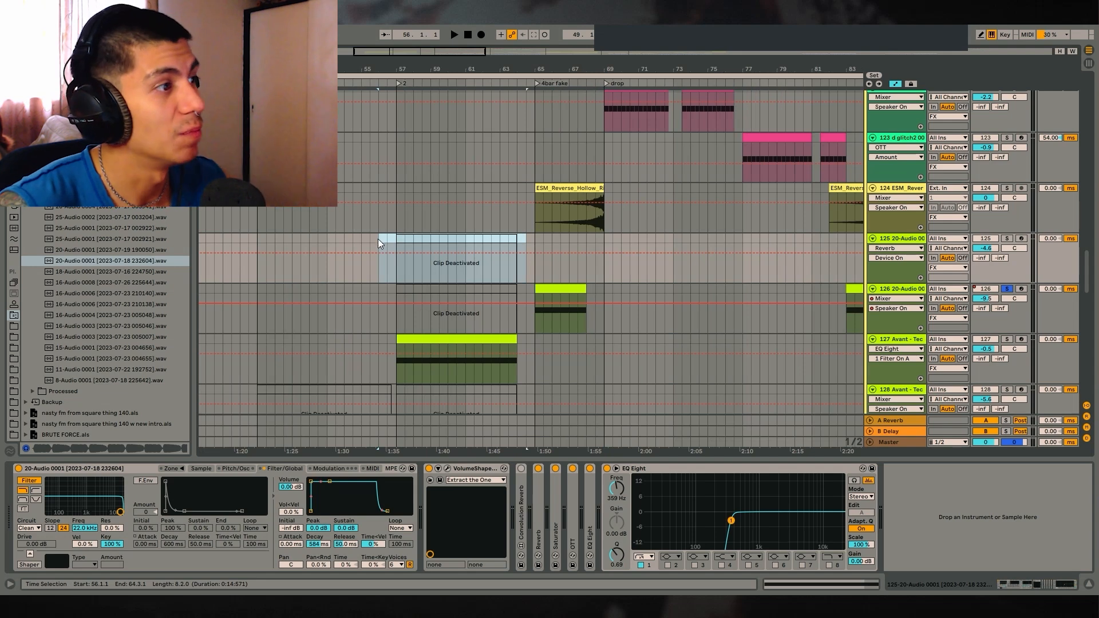
pyautogui.moveTo(594, 67); pyautogui.dragTo(526, 34)
pyautogui.moveTo(560, 68); pyautogui.dragTo(662, 68)
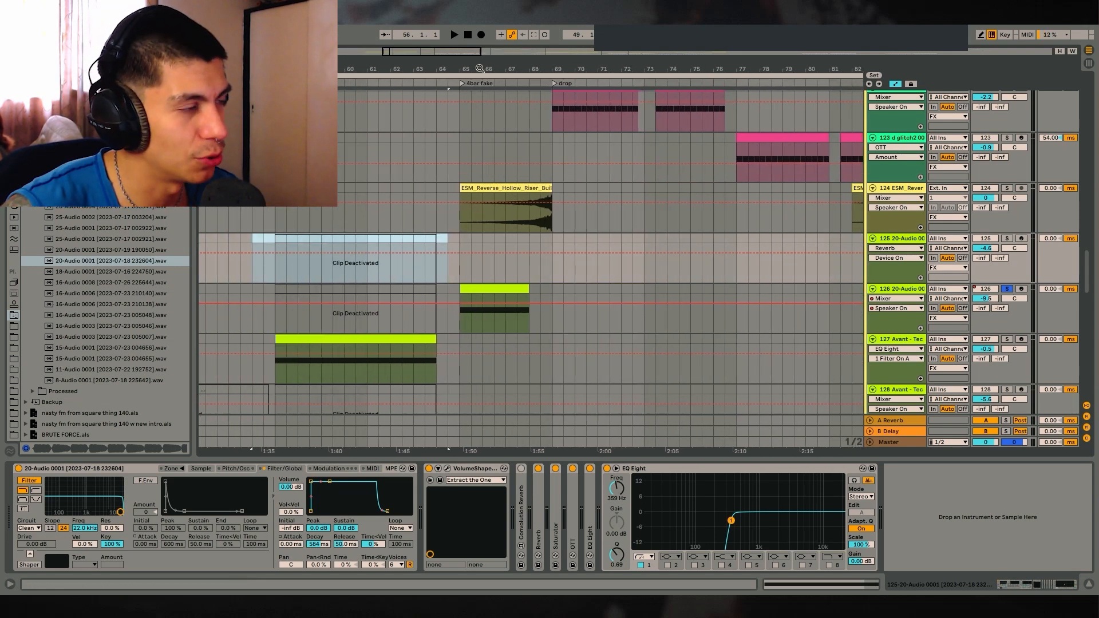
pyautogui.moveTo(480, 68); pyautogui.dragTo(480, 75)
pyautogui.scroll(3, 625, 208)
pyautogui.scroll(-3, 573, 207)
pyautogui.moveTo(248, 241); pyautogui.dragTo(460, 227)
pyautogui.click(522, 227)
# Step: Mark 69.1.1 to 77.1.1 on track 122 and select its first glitch clip at the drop
pyautogui.scroll(4, 606, 163)
pyautogui.click(596, 181)
pyautogui.scroll(-2, 934, 177)
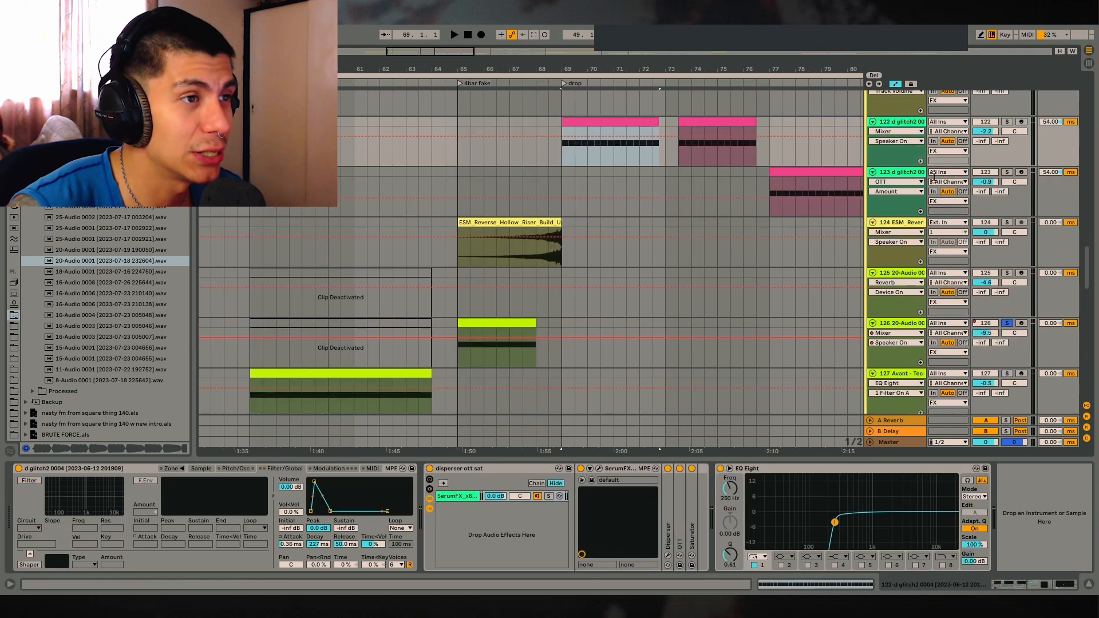
pyautogui.scroll(2, 934, 178)
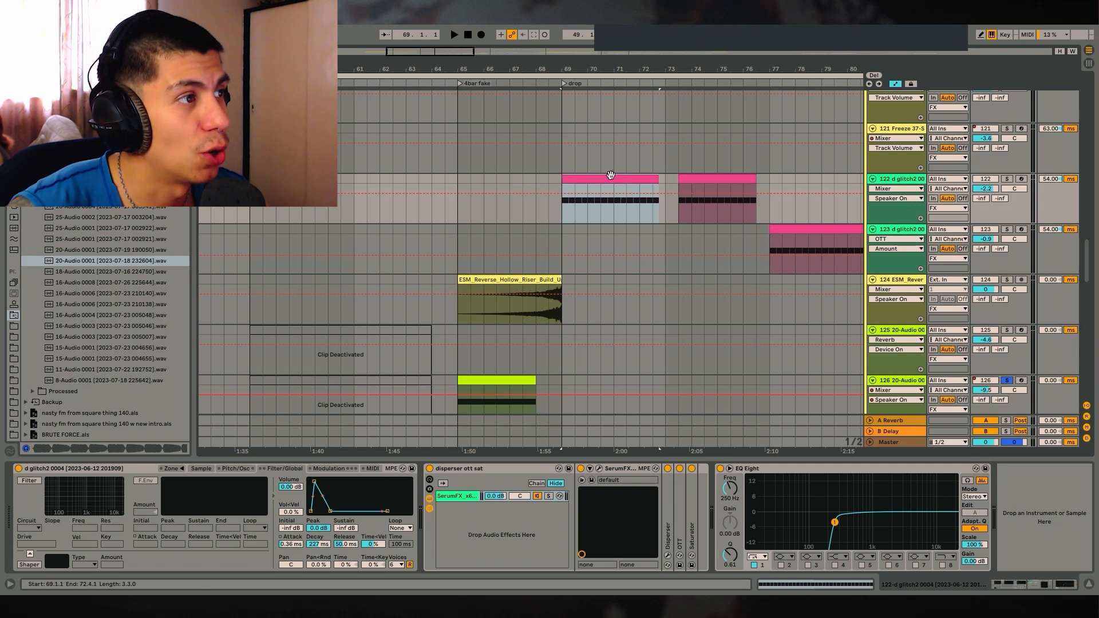
pyautogui.moveTo(549, 179)
pyautogui.mouseDown()
pyautogui.moveTo(753, 183)
pyautogui.moveTo(770, 173)
pyautogui.moveTo(562, 182)
pyautogui.mouseUp()
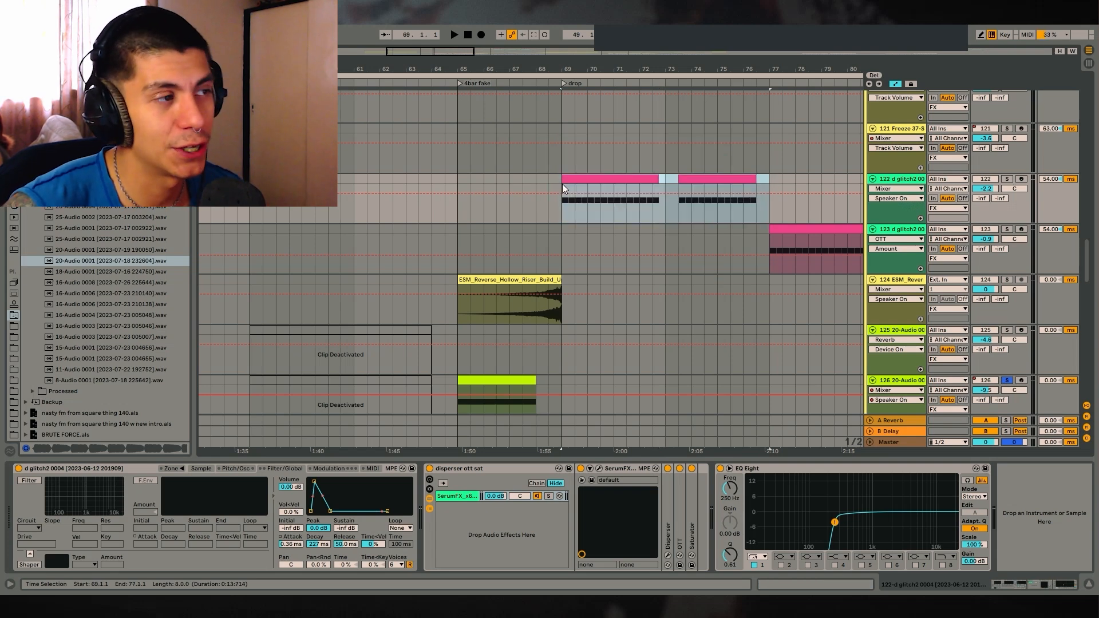
pyautogui.click(565, 185)
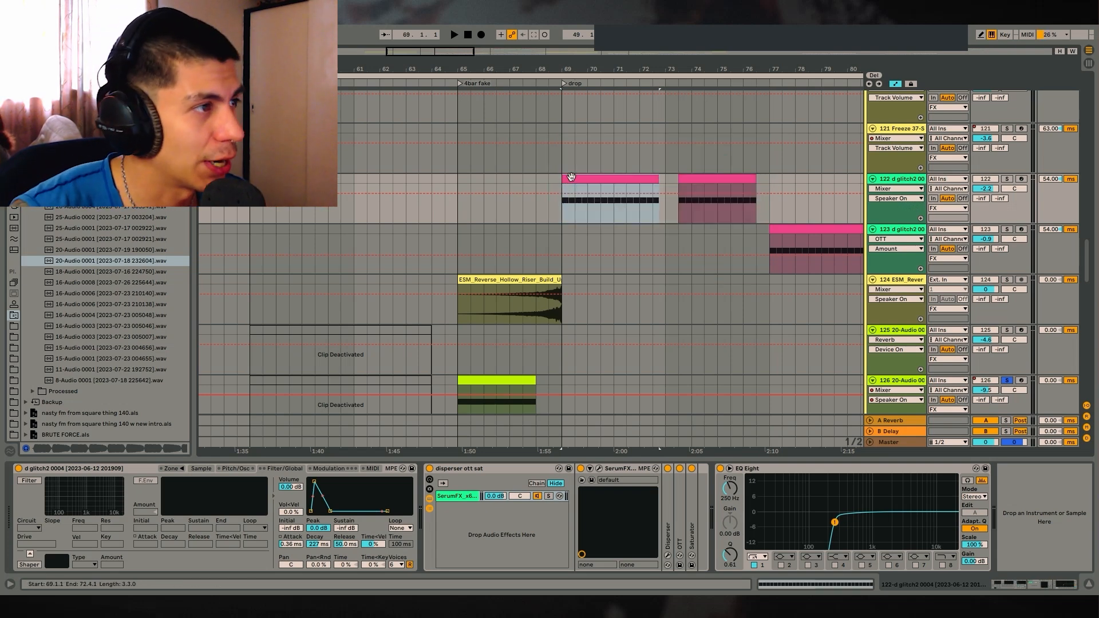
# Step: Unsolo track 126, solo track 124 and listen to the ESM_Reverse_Hollow_Riser sample in the 4bar fake
pyautogui.scroll(-3, 488, 304)
pyautogui.scroll(1, 488, 304)
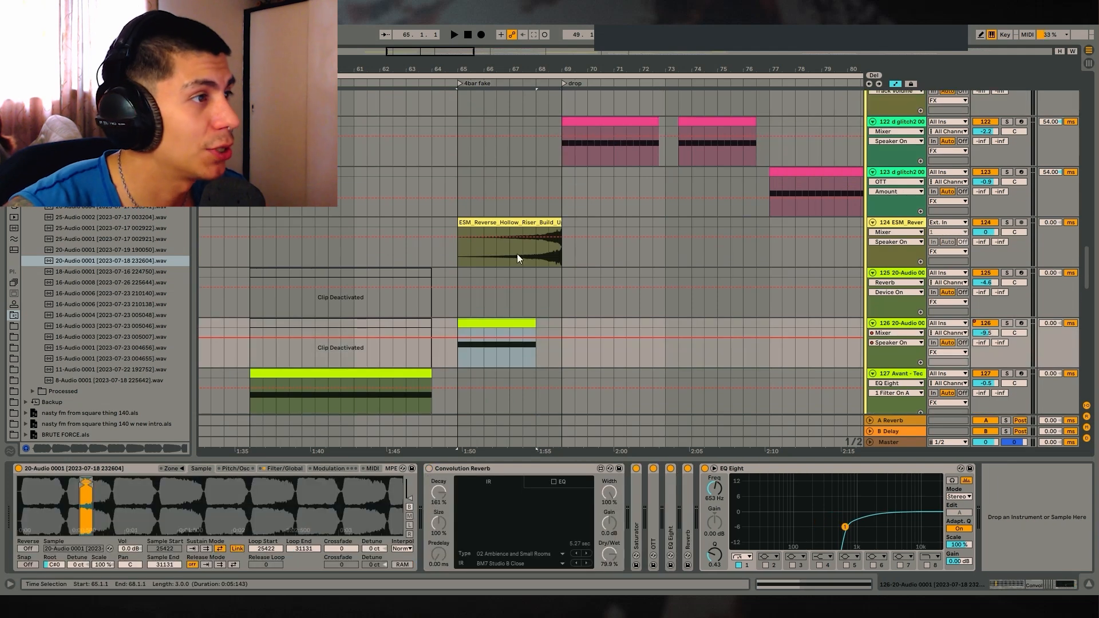
pyautogui.click(496, 249)
pyautogui.press('space')
pyautogui.scroll(2, 559, 249)
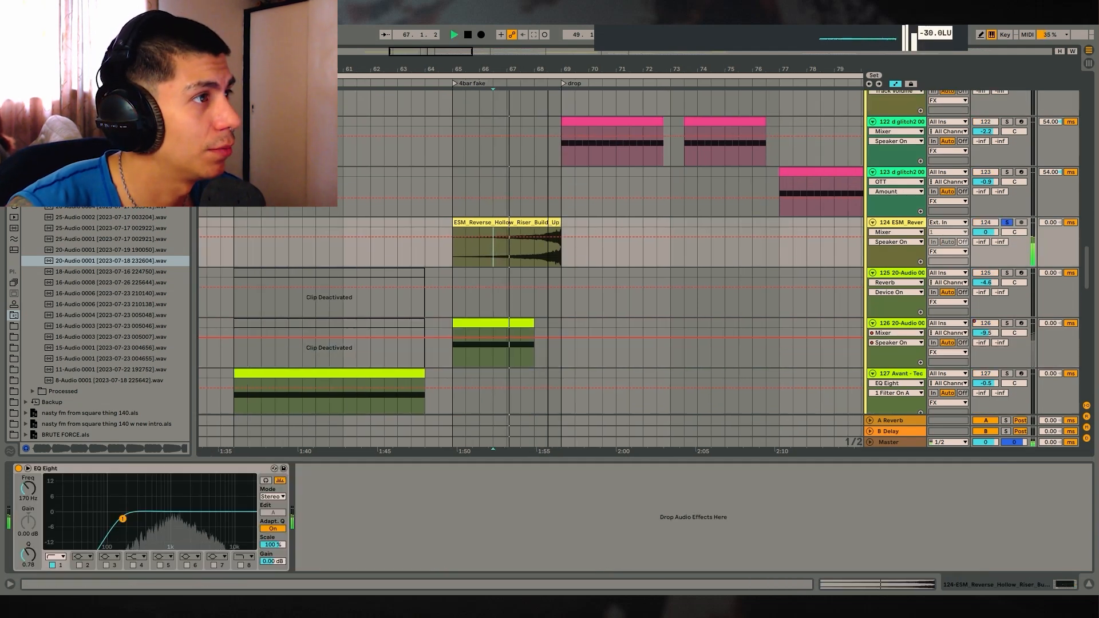
# Step: Unsolo track 124 and play the full mix from about bar 68 into the drop
pyautogui.click(534, 252)
pyautogui.click(1008, 223)
pyautogui.press('space')
pyautogui.press('space')
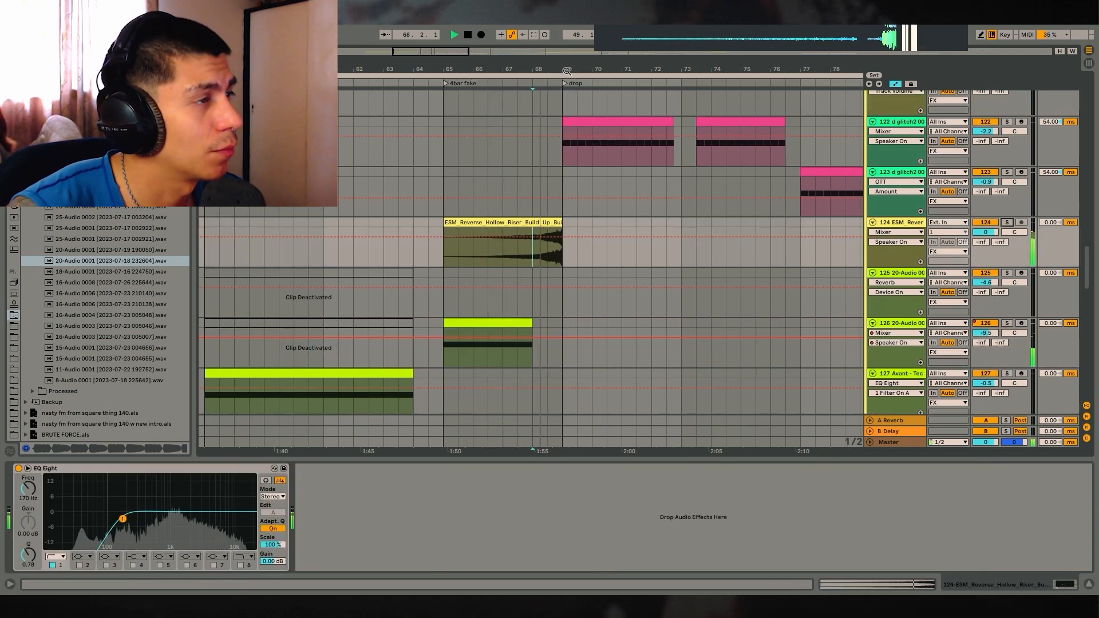
pyautogui.scroll(1, 528, 245)
pyautogui.scroll(3, 523, 245)
pyautogui.scroll(-9, 523, 245)
pyautogui.scroll(-8, 533, 179)
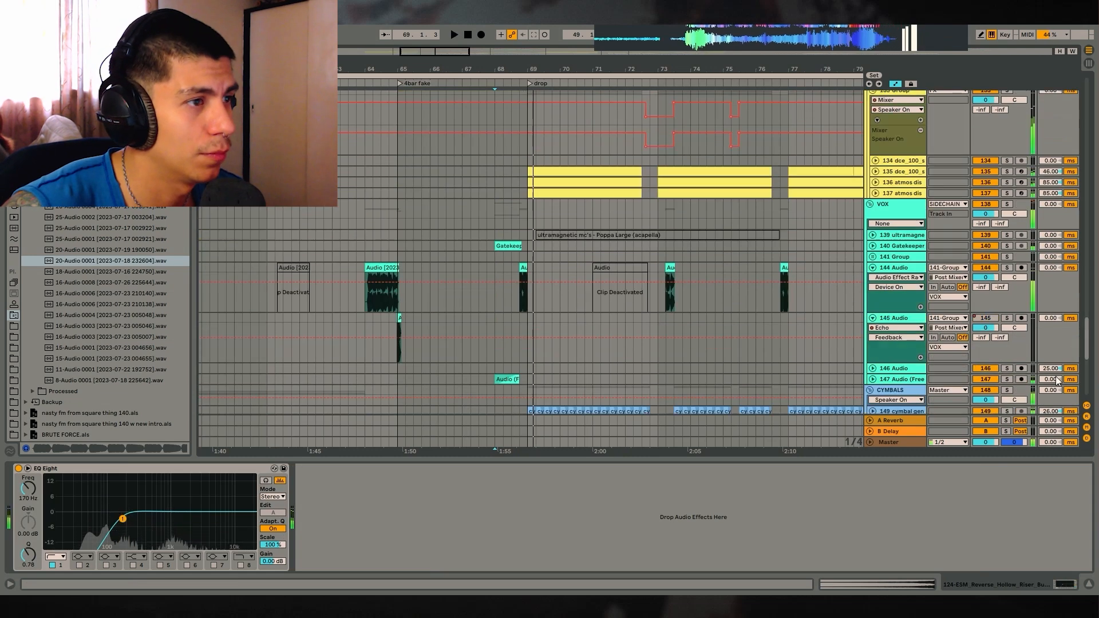
# Step: Select the Gatekeeper vocal clip before the drop, solo track 140 and listen to it
pyautogui.scroll(4, 533, 179)
pyautogui.click(518, 198)
pyautogui.press('space')
pyautogui.click(1007, 198)
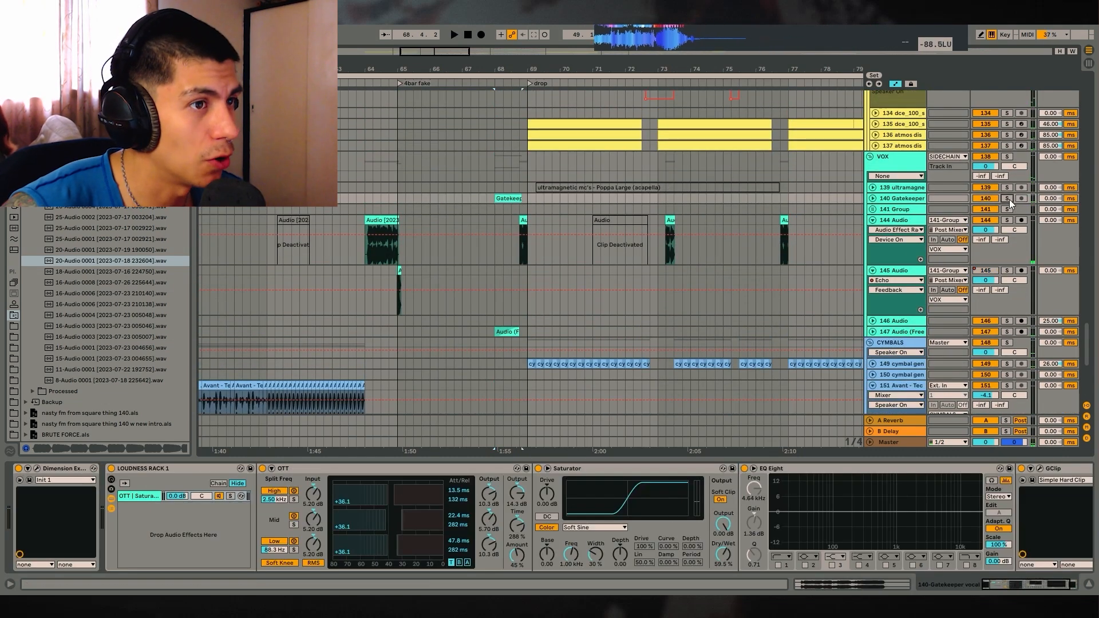
pyautogui.press('space')
# Step: Collapse the OTT device and compare the Gatekeeper vocal with LOUDNESS RACK 1 off and on
pyautogui.click(272, 468)
pyautogui.click(111, 469)
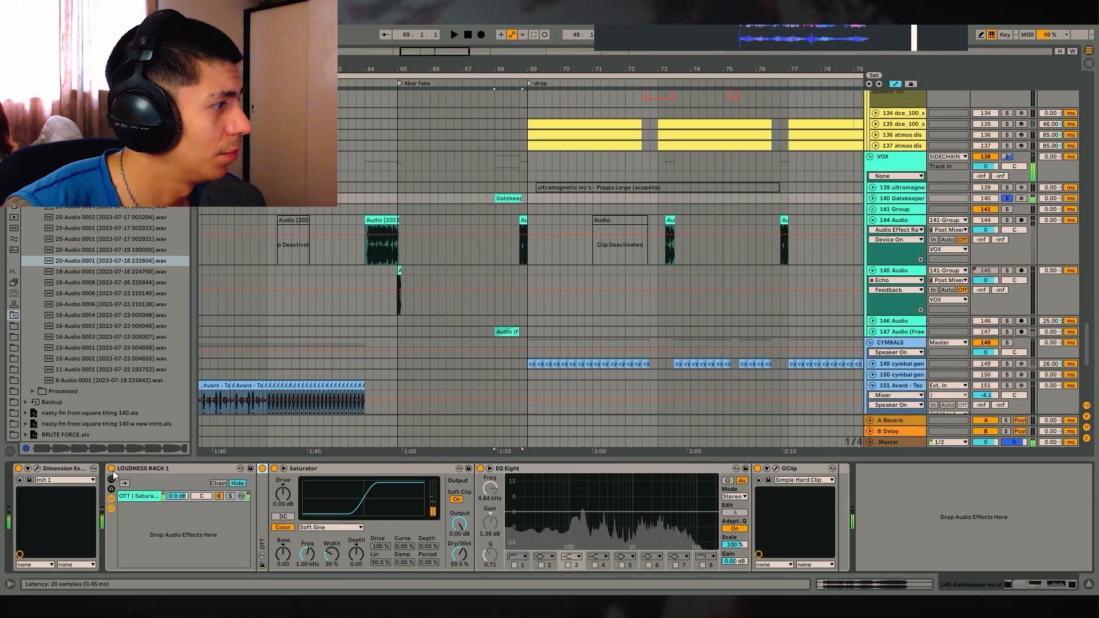
pyautogui.click(111, 468)
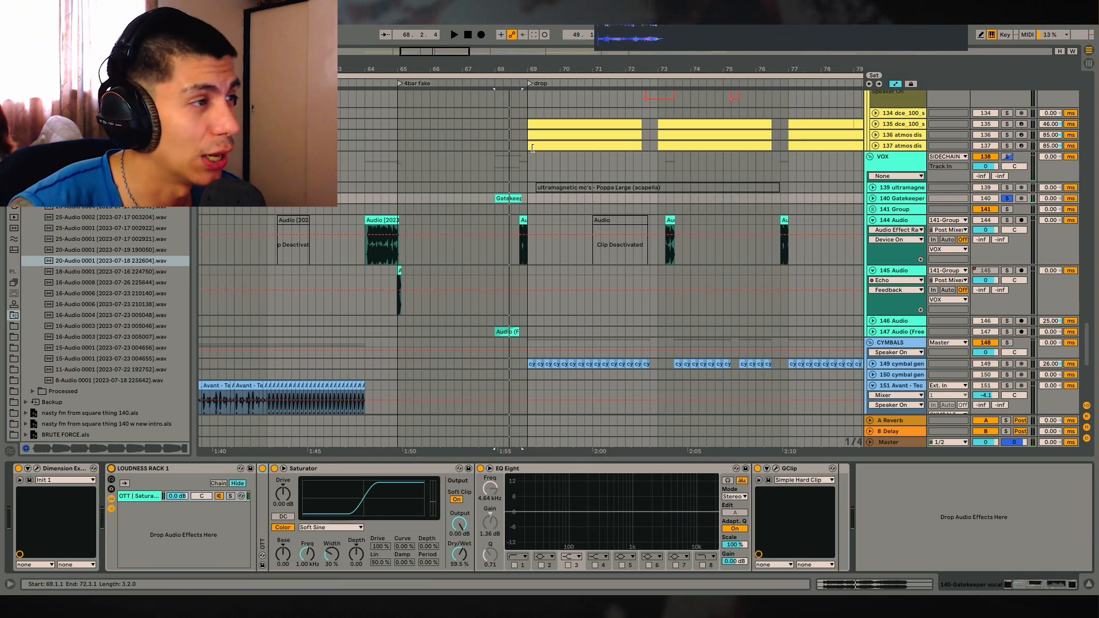
# Step: Solo track 144 and listen to the short vocal clip from 68.4.1 to 69.1.1, just before the drop
pyautogui.moveTo(528, 87); pyautogui.dragTo(568, 227)
pyautogui.click(584, 229)
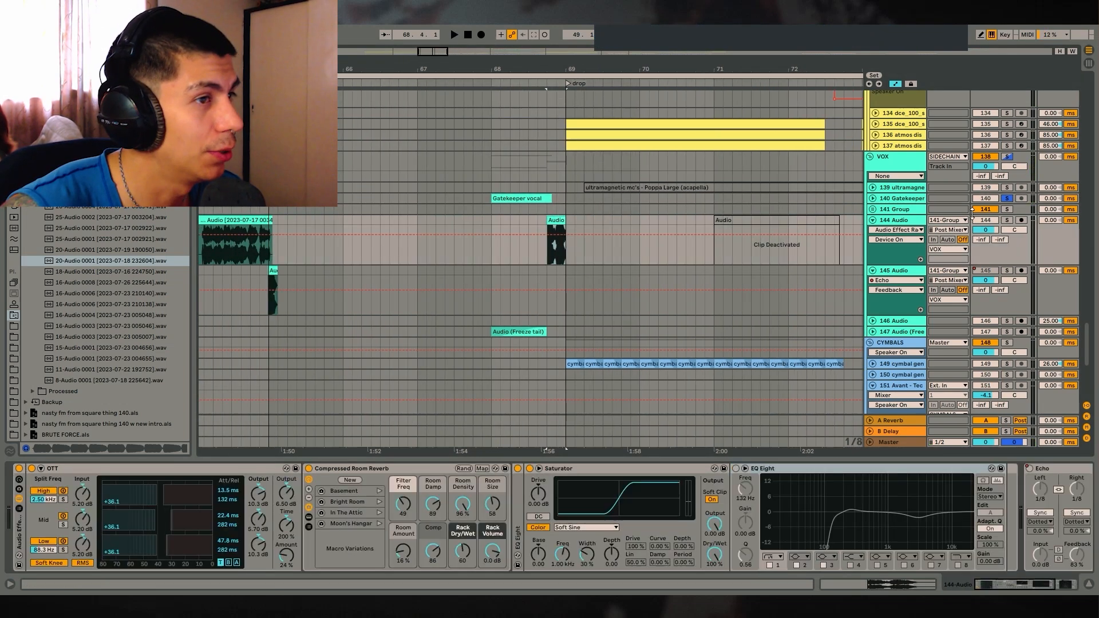
pyautogui.moveTo(607, 72); pyautogui.dragTo(596, 189)
pyautogui.moveTo(738, 72); pyautogui.dragTo(676, 67)
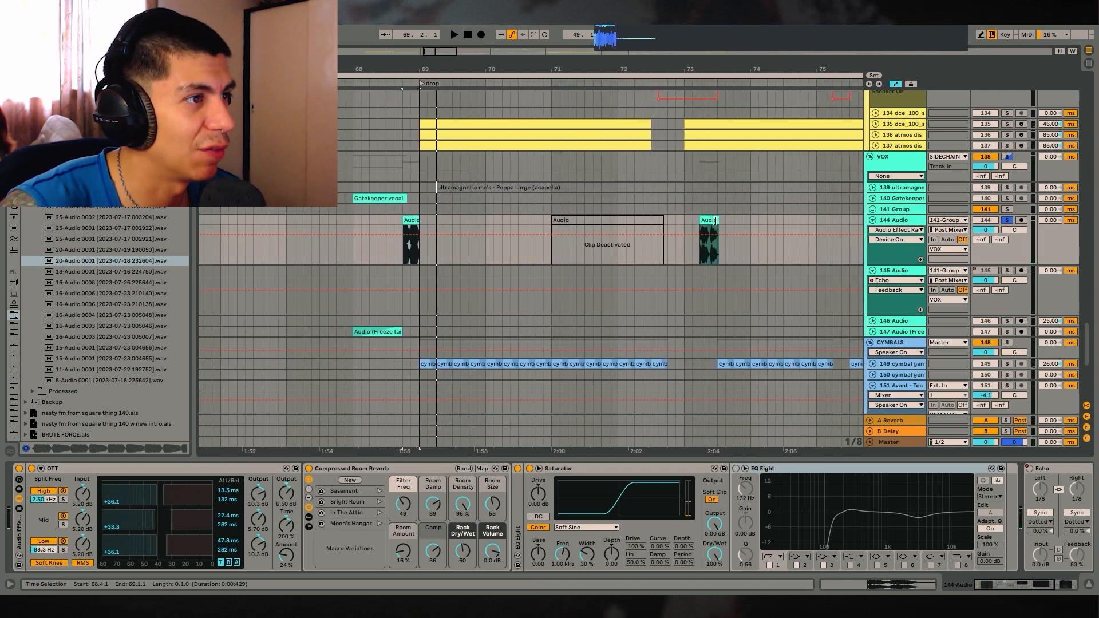
# Step: Play the short vocal clips at about 73.2.1 and at 76.4.1 on track 144
pyautogui.click(708, 221)
pyautogui.press('space')
pyautogui.moveTo(746, 66); pyautogui.dragTo(554, 46)
pyautogui.press('space')
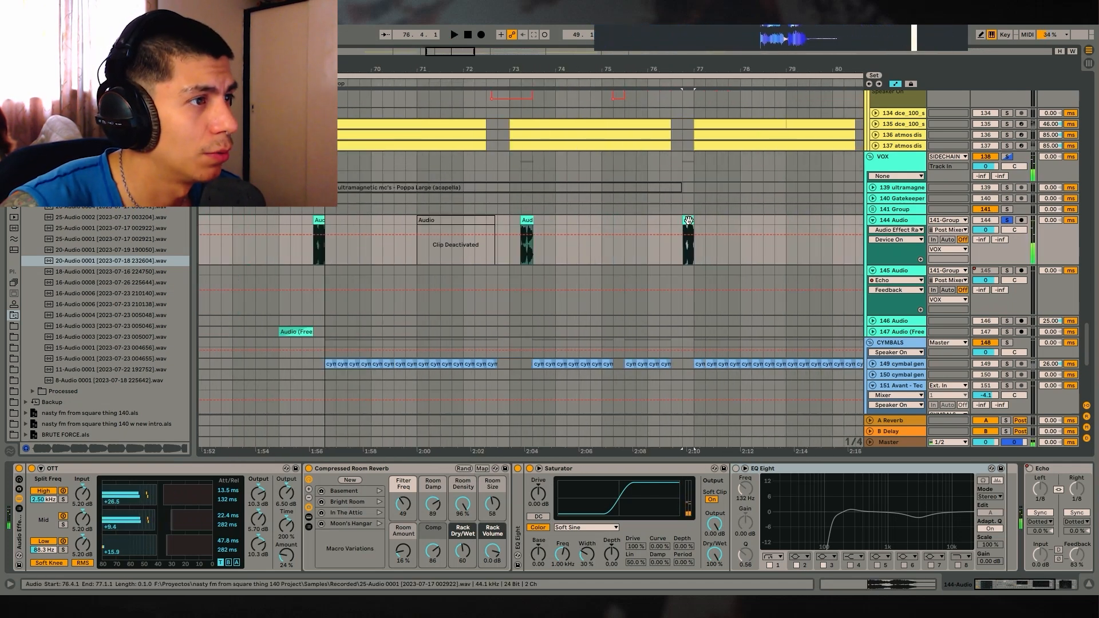
# Step: Try a copy of the bar 73 vocal clip at about 77.1.4 on track 144, view its waveform and delete it
pyautogui.moveTo(711, 72); pyautogui.dragTo(719, 61)
pyautogui.moveTo(612, 68); pyautogui.dragTo(429, 97)
pyautogui.moveTo(408, 219); pyautogui.dragTo(438, 219)
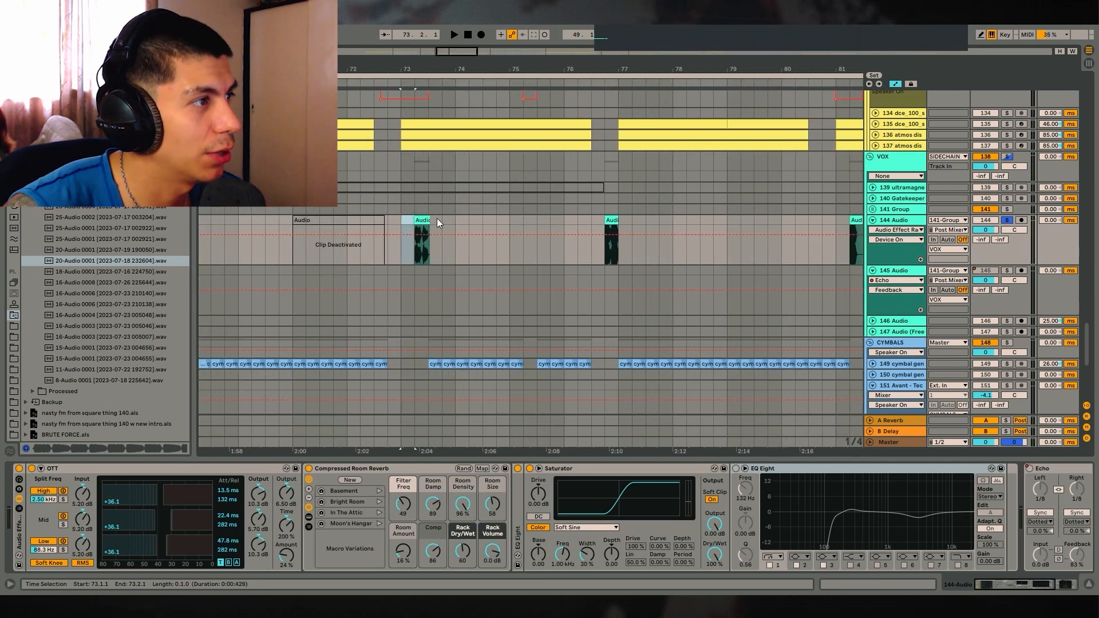
pyautogui.hotkey('ctrl', 'c')
pyautogui.click(624, 221)
pyautogui.hotkey('ctrl', 'v')
pyautogui.doubleClick(635, 221)
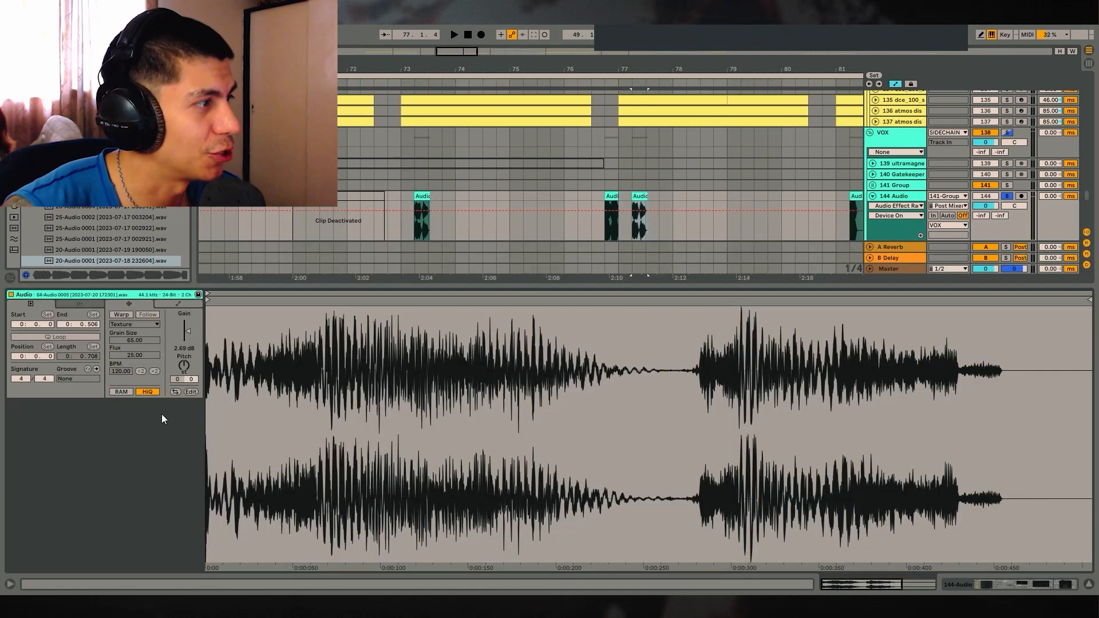
pyautogui.press('Delete')
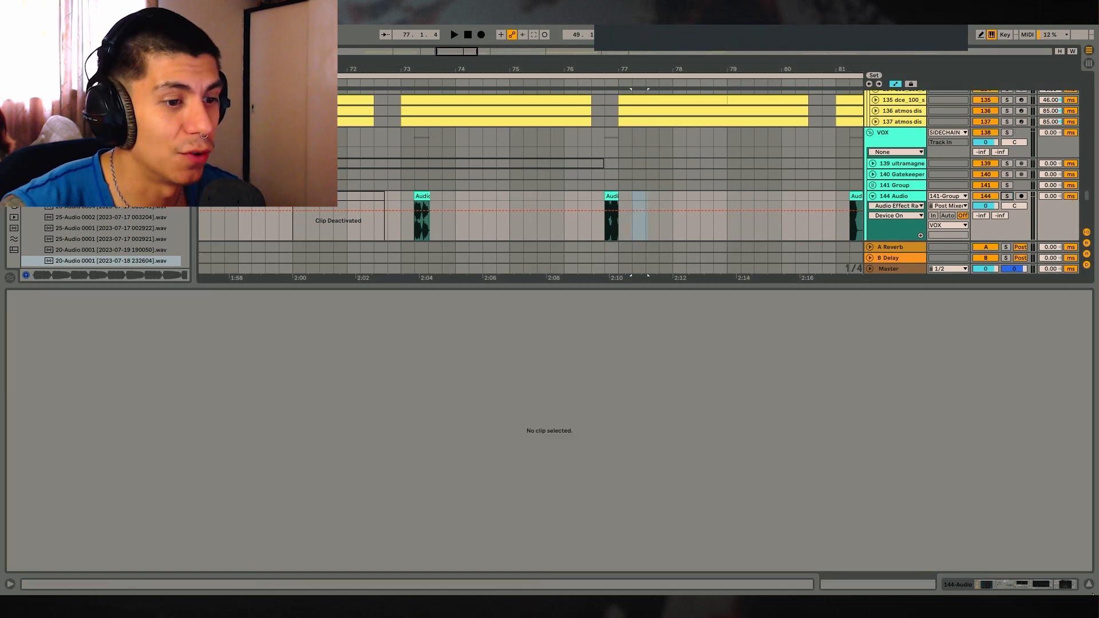
# Step: Hide the clip details and examine the FX, VOX, CYMBALS and DRUMS layers around the 4bar fake and the drop
pyautogui.click(1089, 584)
pyautogui.moveTo(603, 67); pyautogui.dragTo(783, 55)
pyautogui.scroll(10, 672, 240)
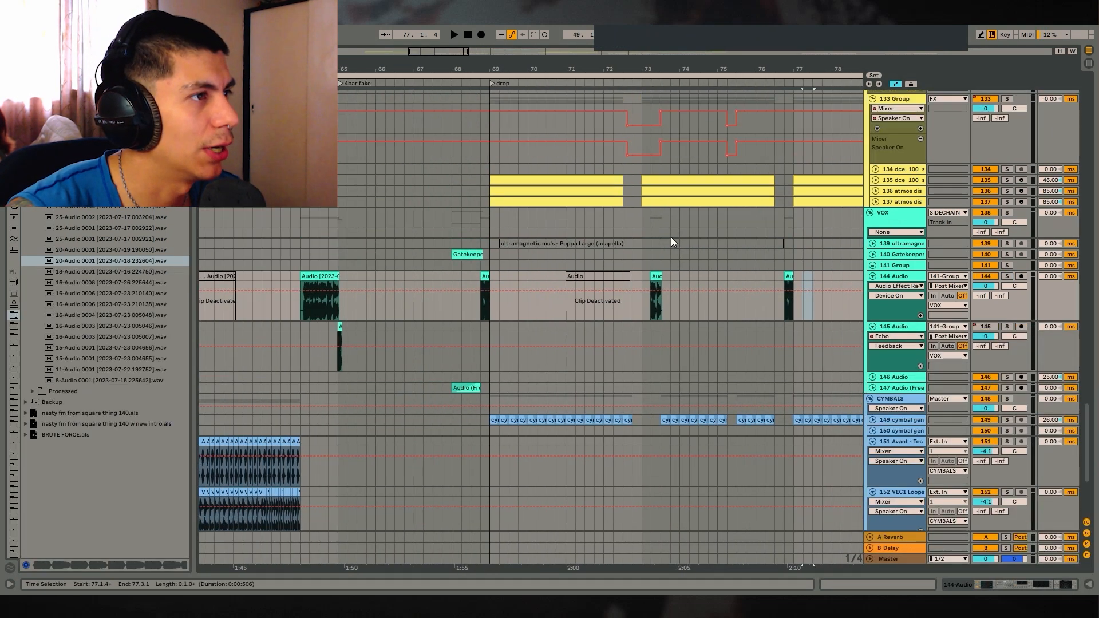
pyautogui.scroll(-15, 531, 223)
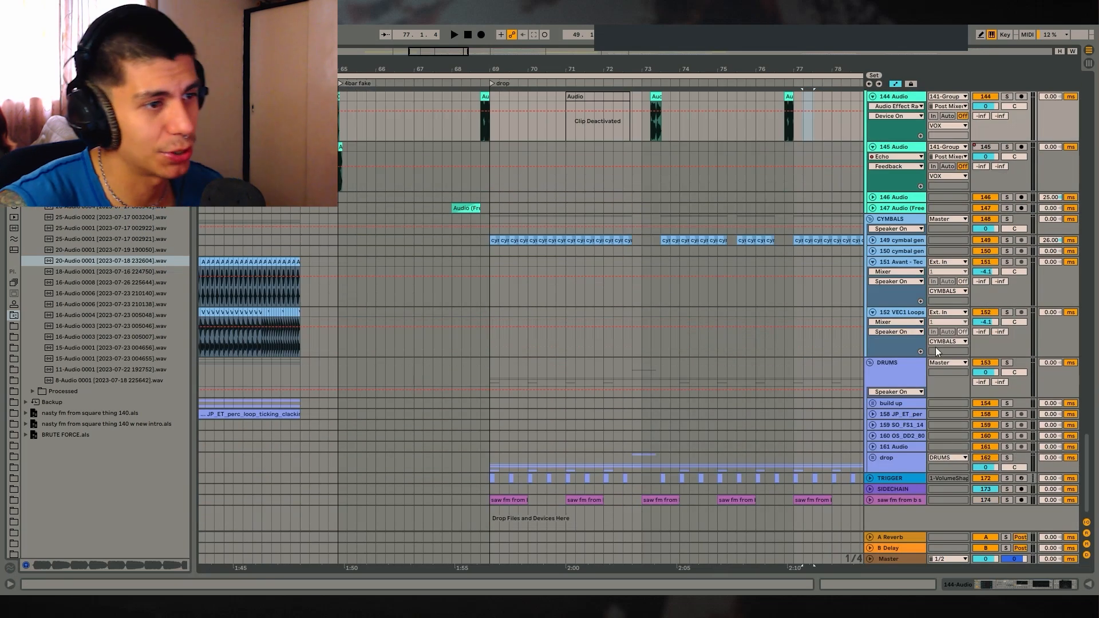
pyautogui.scroll(10, 522, 269)
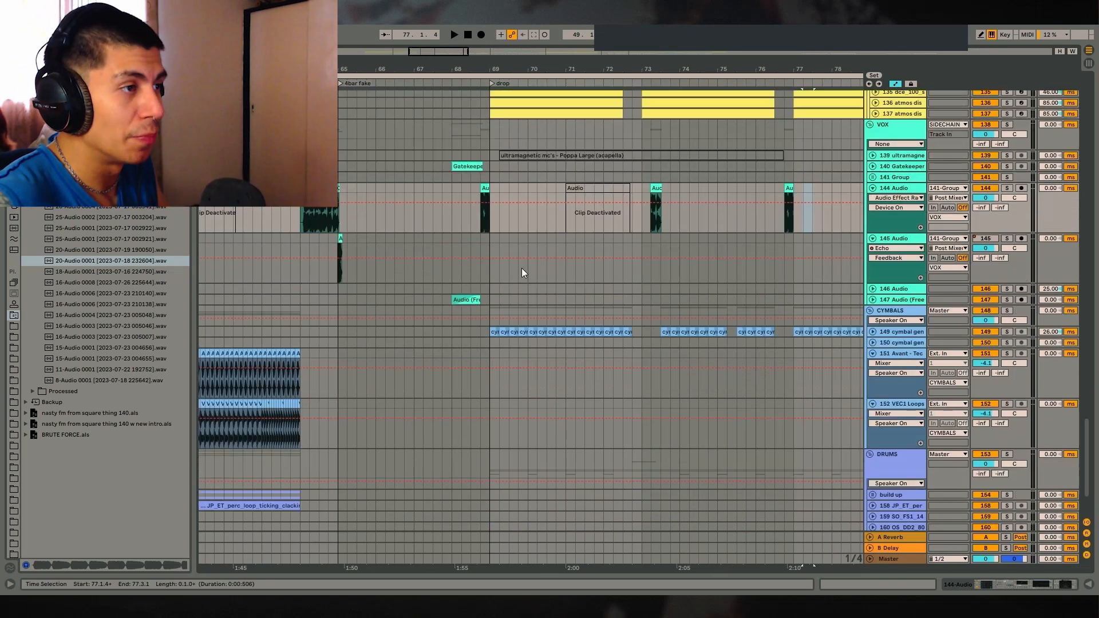
pyautogui.scroll(3, 523, 262)
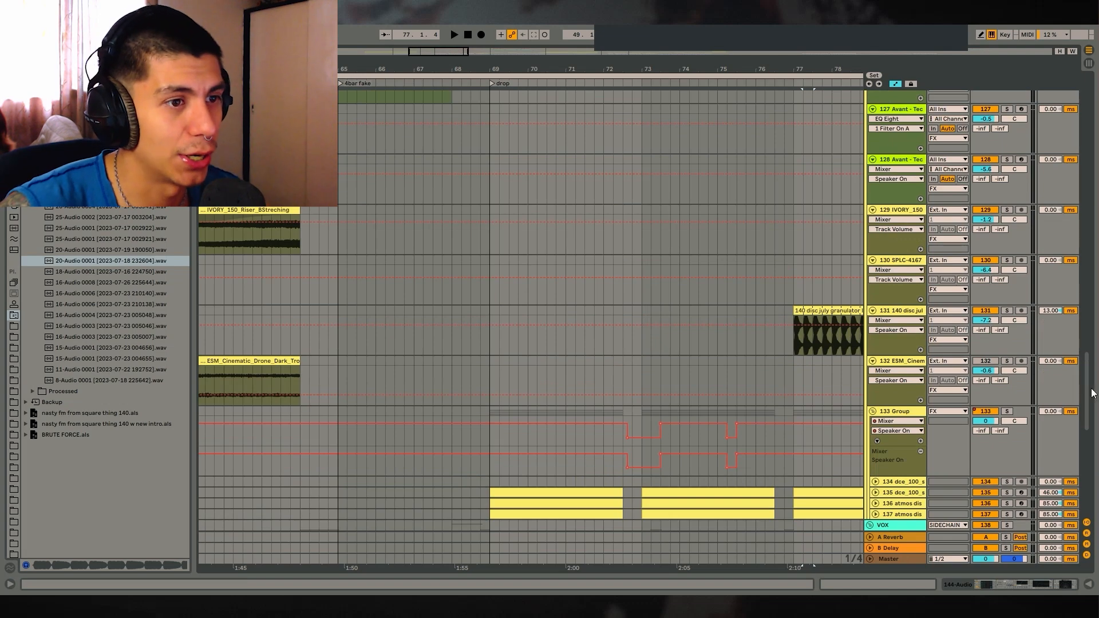
pyautogui.moveTo(1092, 390); pyautogui.dragTo(1023, 483)
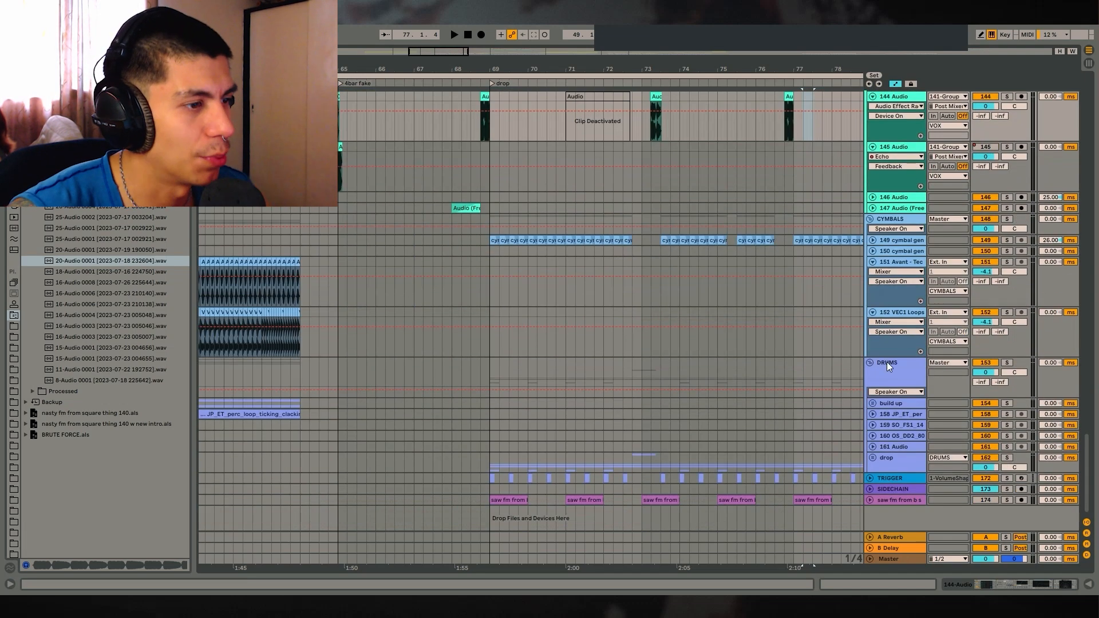
# Step: Expand the drop group inside DRUMS and examine its snare, clap and kick tracks
pyautogui.click(873, 458)
pyautogui.scroll(-8, 675, 348)
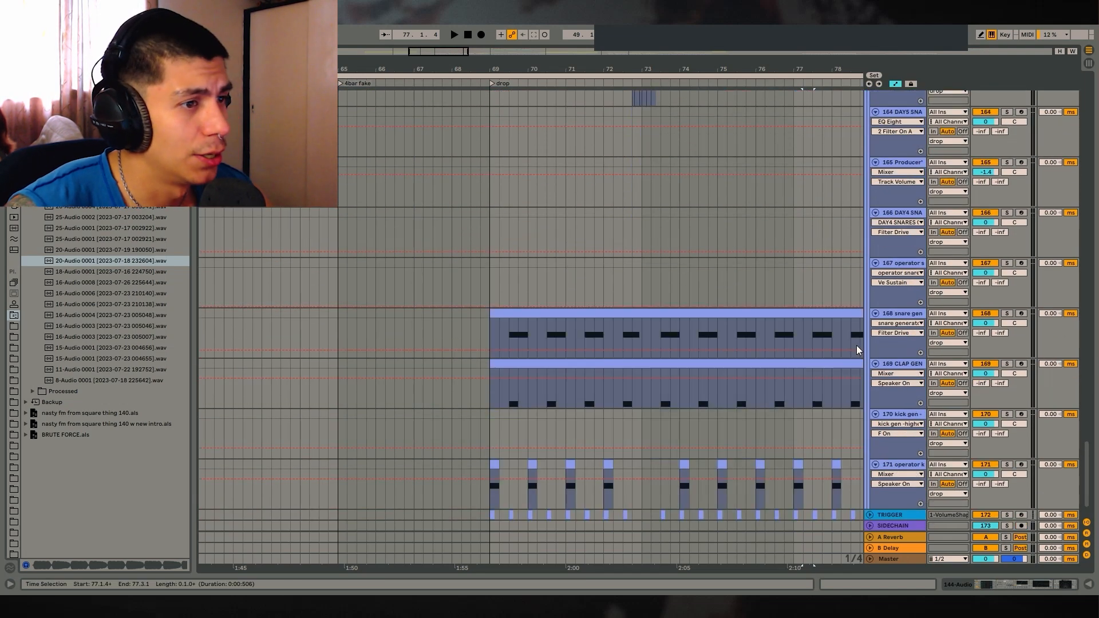
pyautogui.scroll(-2, 537, 361)
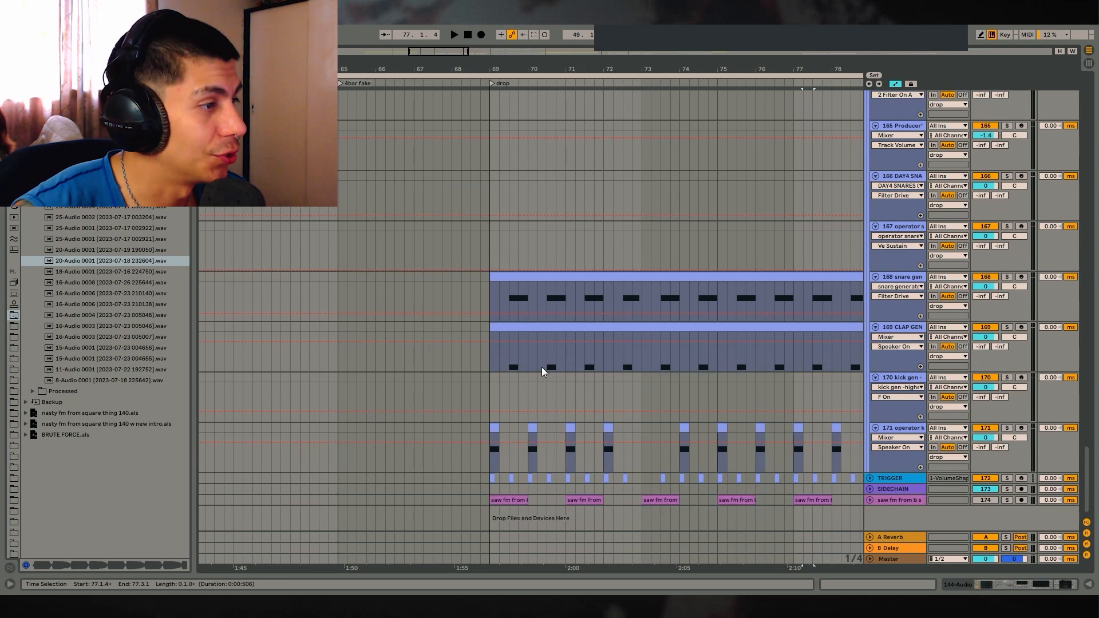
# Step: Examine the drum tracks inside the drop group and fold snare track 163
pyautogui.press('+')
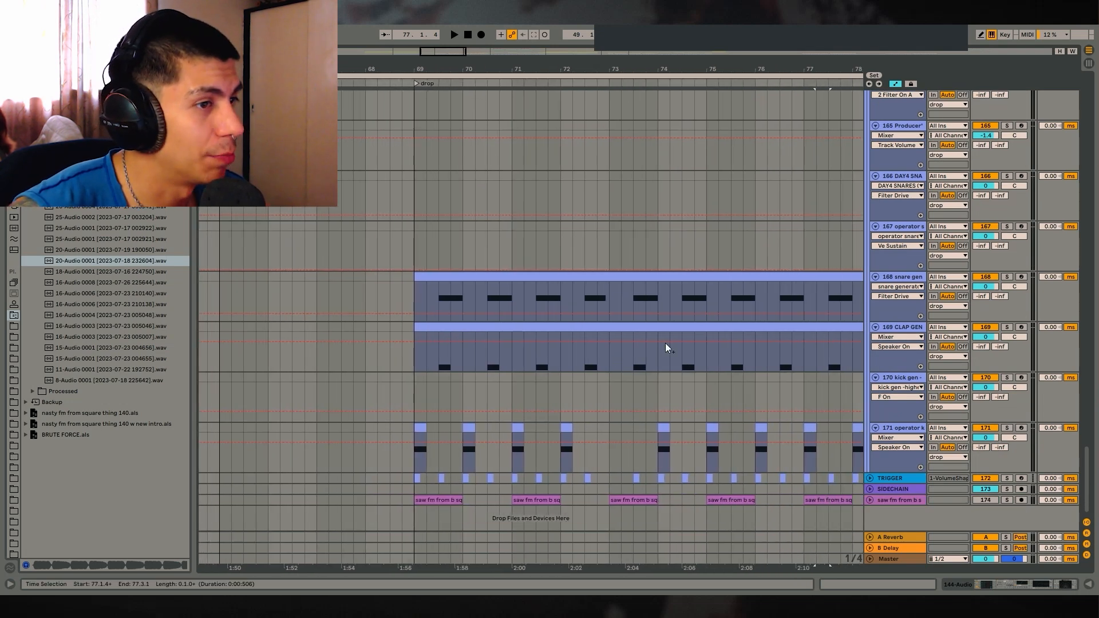
pyautogui.scroll(2, 824, 317)
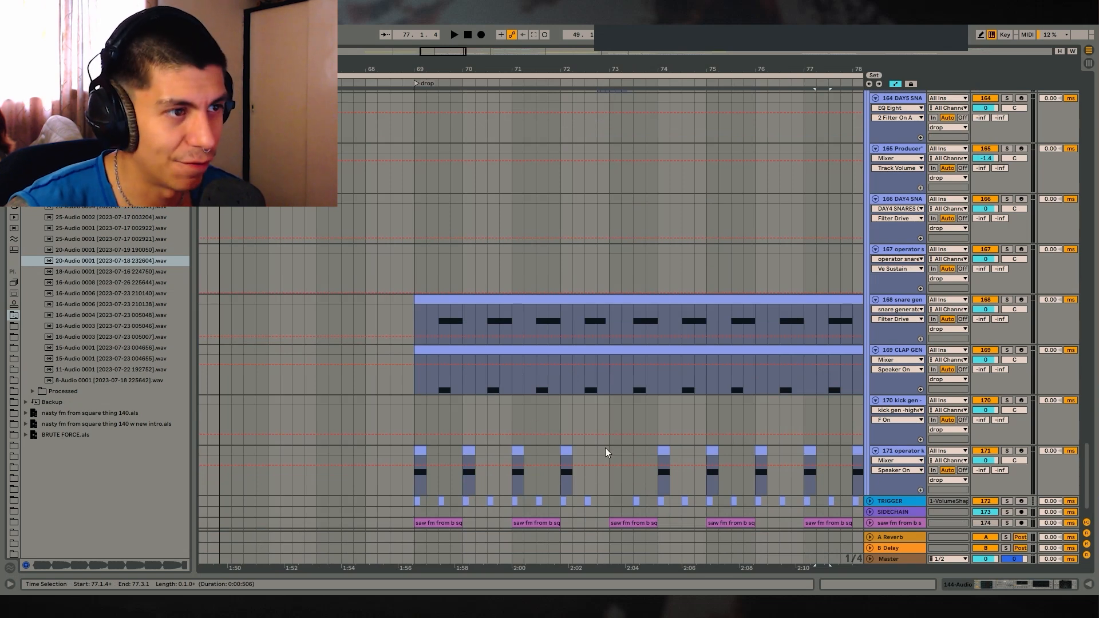
pyautogui.scroll(10, 658, 348)
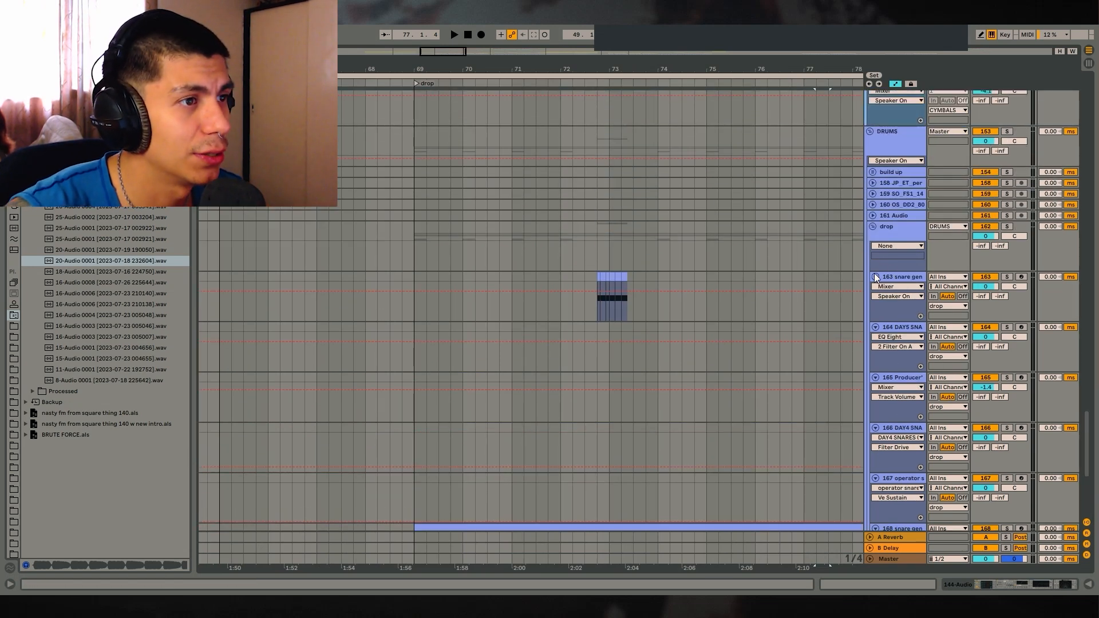
pyautogui.click(875, 277)
pyautogui.scroll(-5, 602, 498)
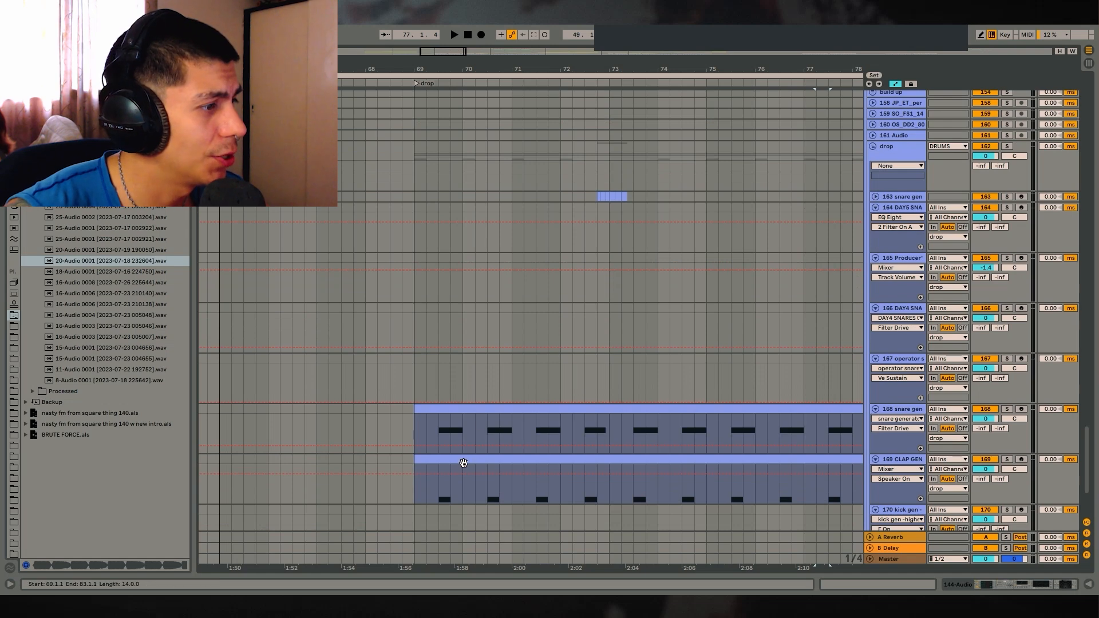
# Step: Solo operator kick track 171, play its first clip at bar 69 and open its Sampler device
pyautogui.scroll(-6, 462, 461)
pyautogui.click(423, 436)
pyautogui.click(1008, 434)
pyautogui.press('space')
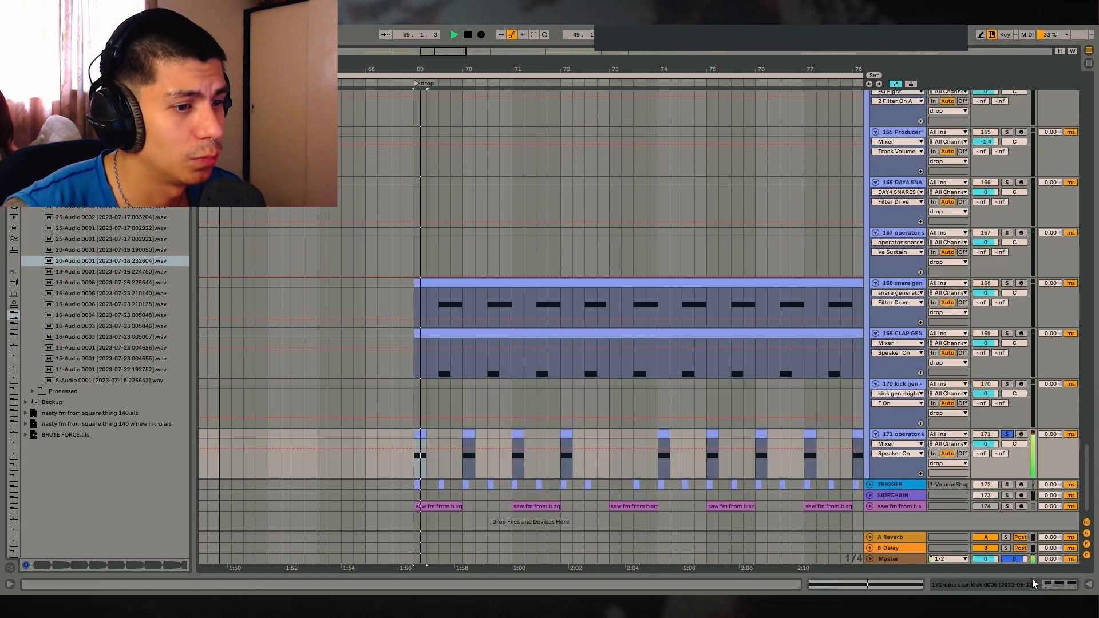
pyautogui.click(1043, 584)
pyautogui.press('space')
# Step: Review the kick Sampler's sample, pitch and filter pages, reveal its sample in the browser and look through the kicks folder
pyautogui.click(201, 469)
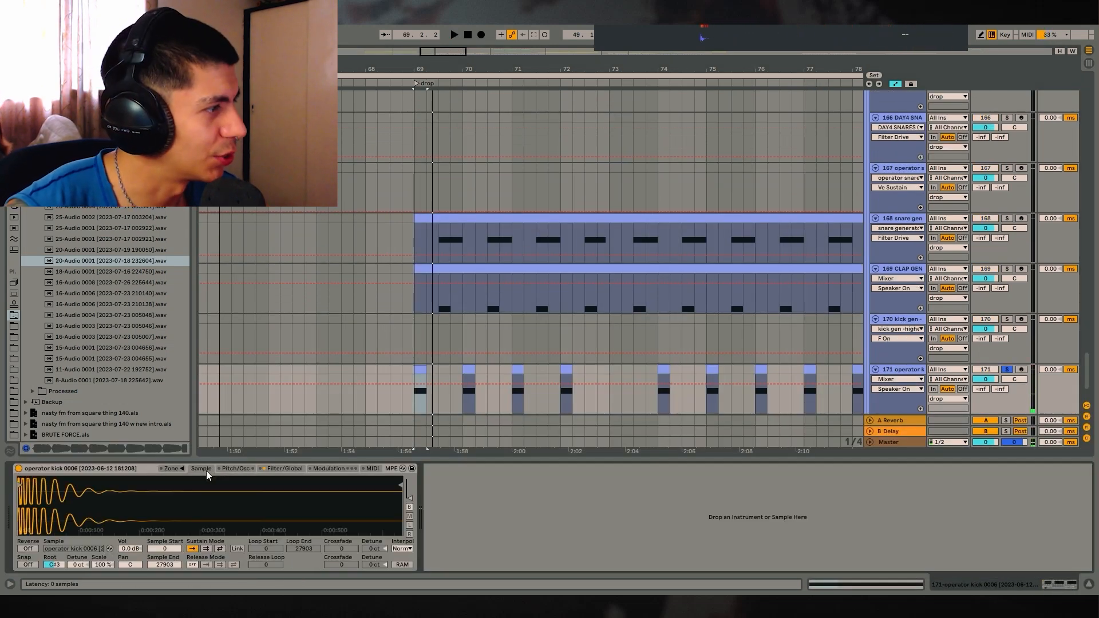
pyautogui.click(236, 468)
pyautogui.click(270, 468)
pyautogui.click(201, 468)
pyautogui.click(110, 549)
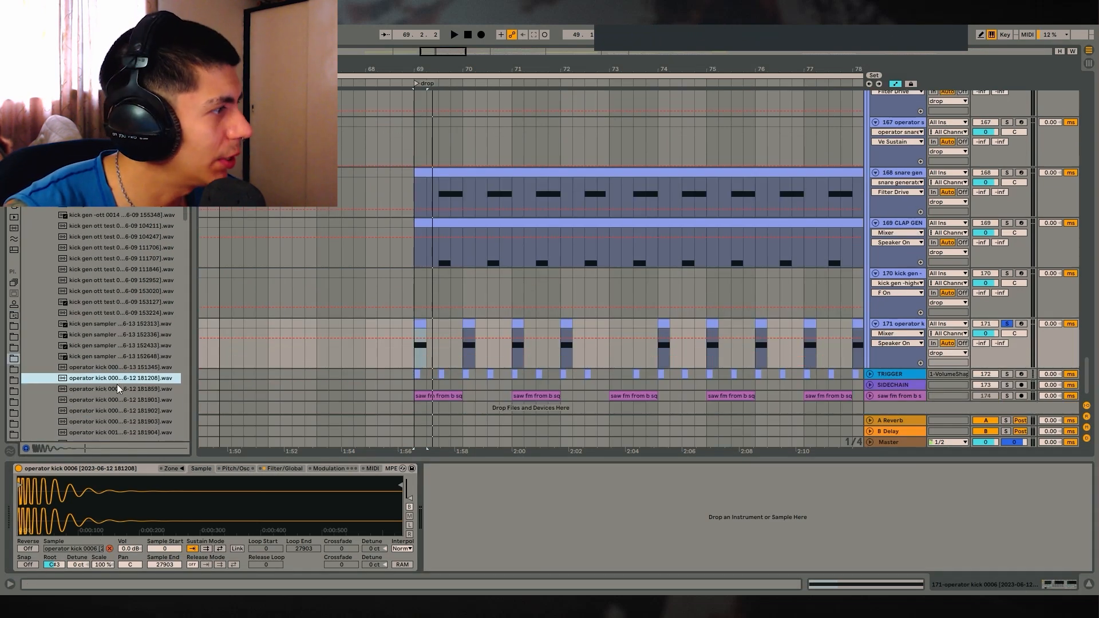
pyautogui.press('Down')
pyautogui.press('Down')
pyautogui.press('Down')
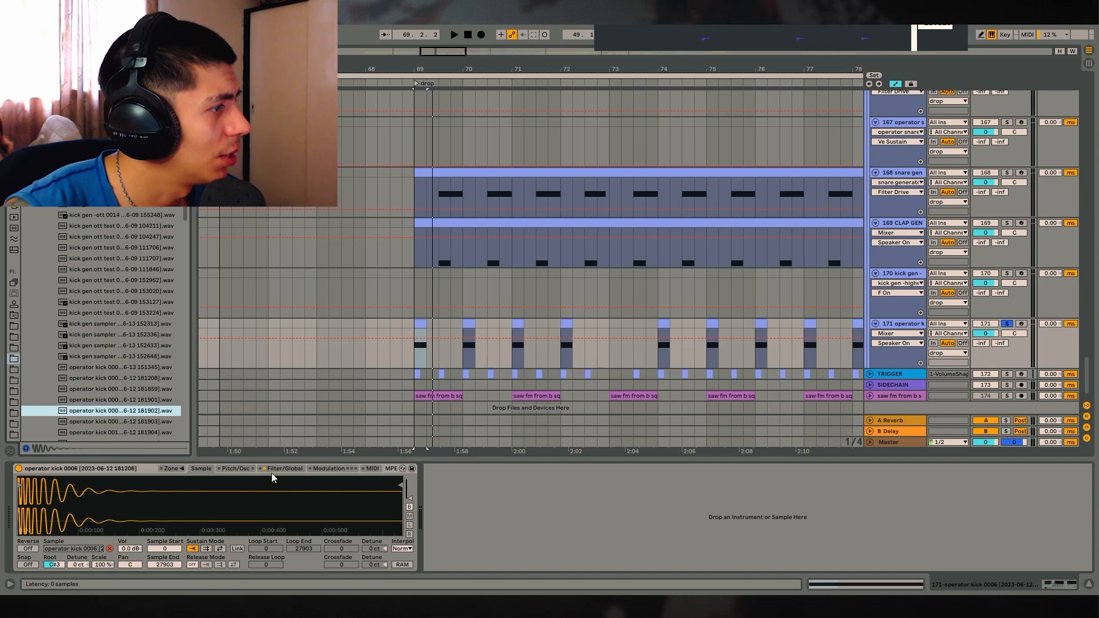
pyautogui.scroll(5, 115, 321)
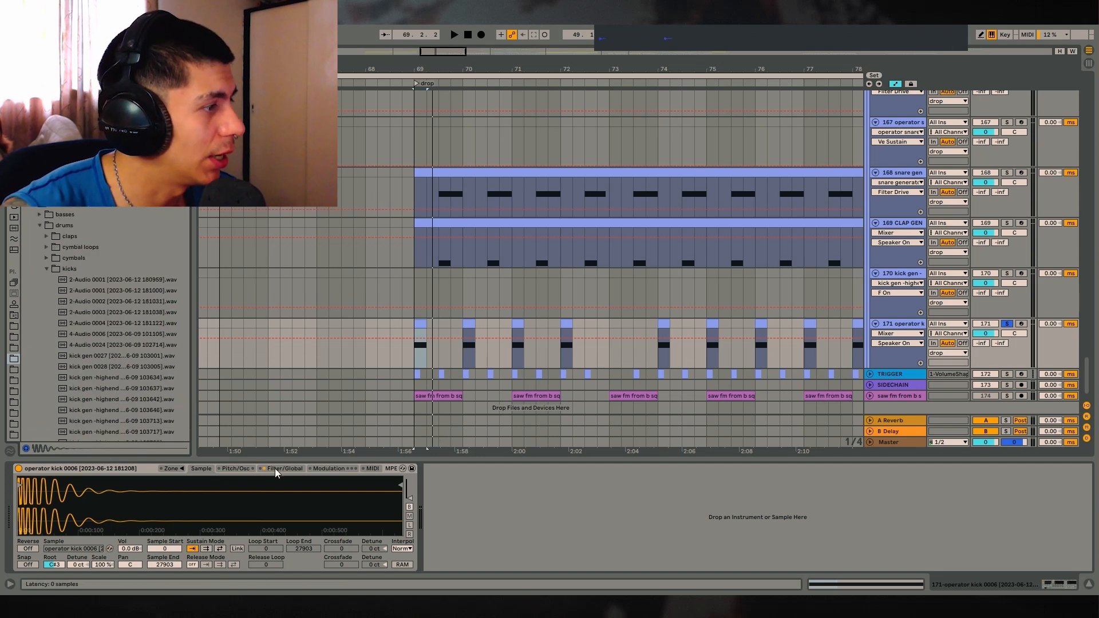
# Step: Try the Clean circuit on the kick Sampler's filter, return it to MS2 and point out the 6 dB drive
pyautogui.click(275, 469)
pyautogui.click(29, 544)
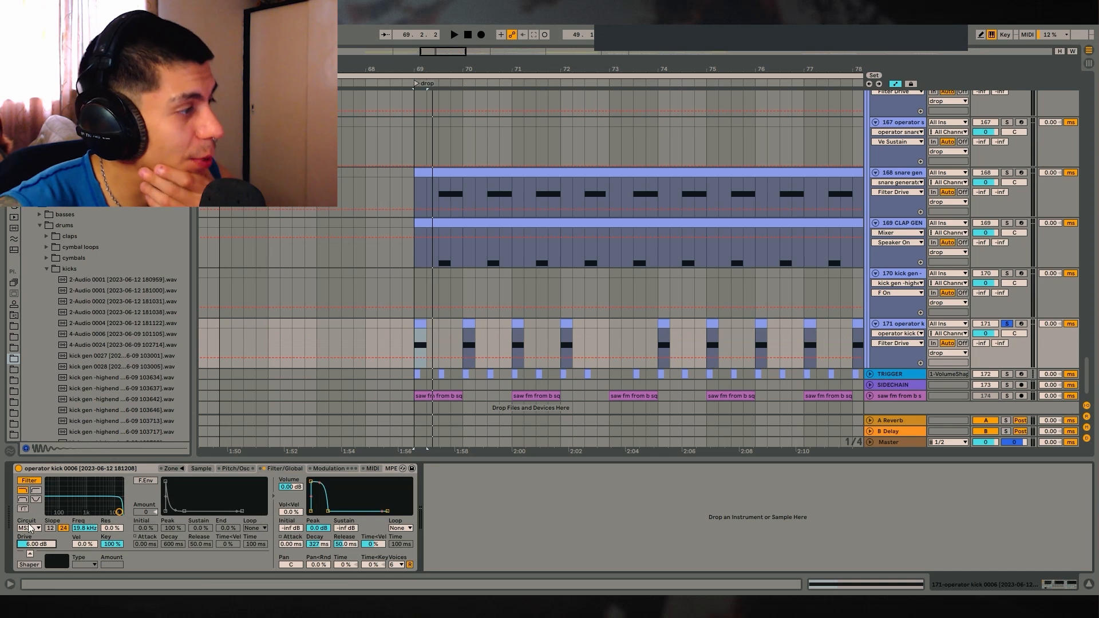
pyautogui.click(29, 528)
pyautogui.click(29, 538)
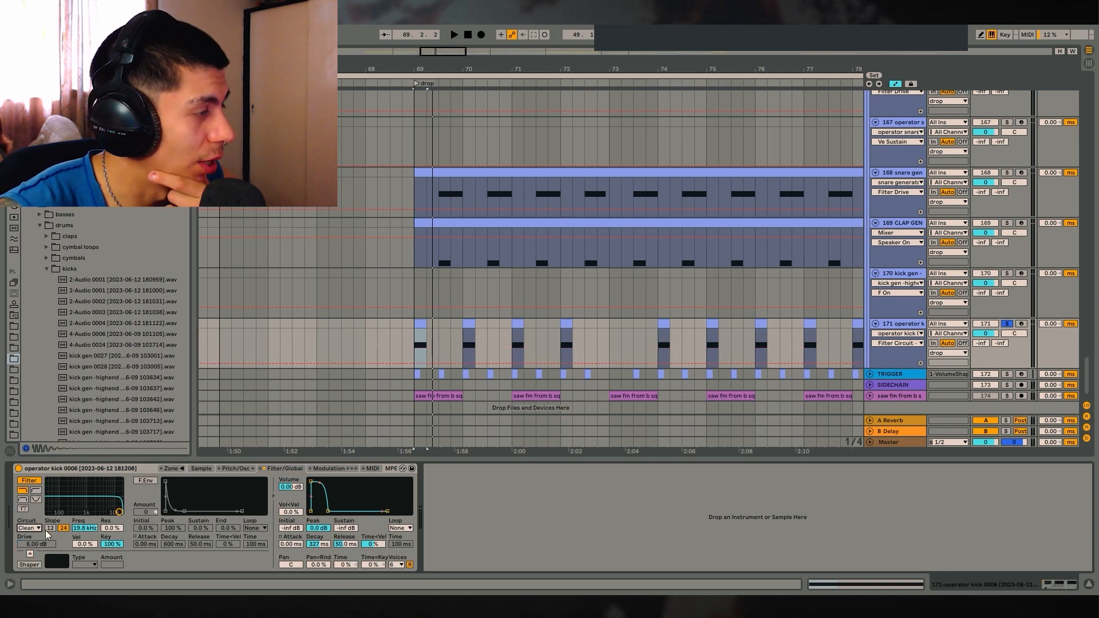
pyautogui.click(37, 529)
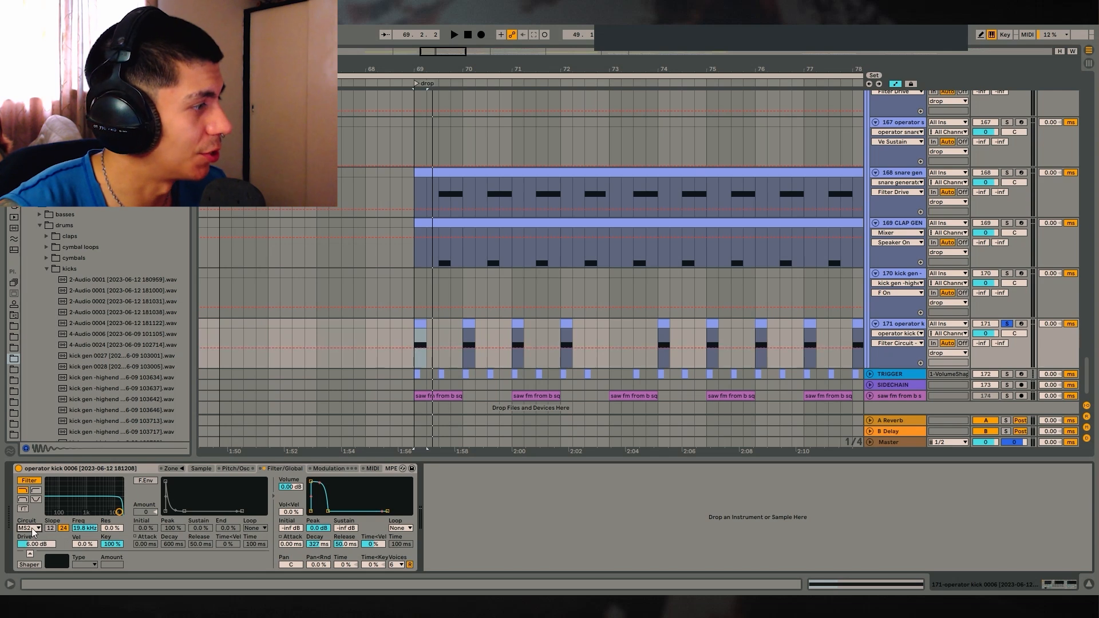
pyautogui.click(32, 527)
pyautogui.click(37, 547)
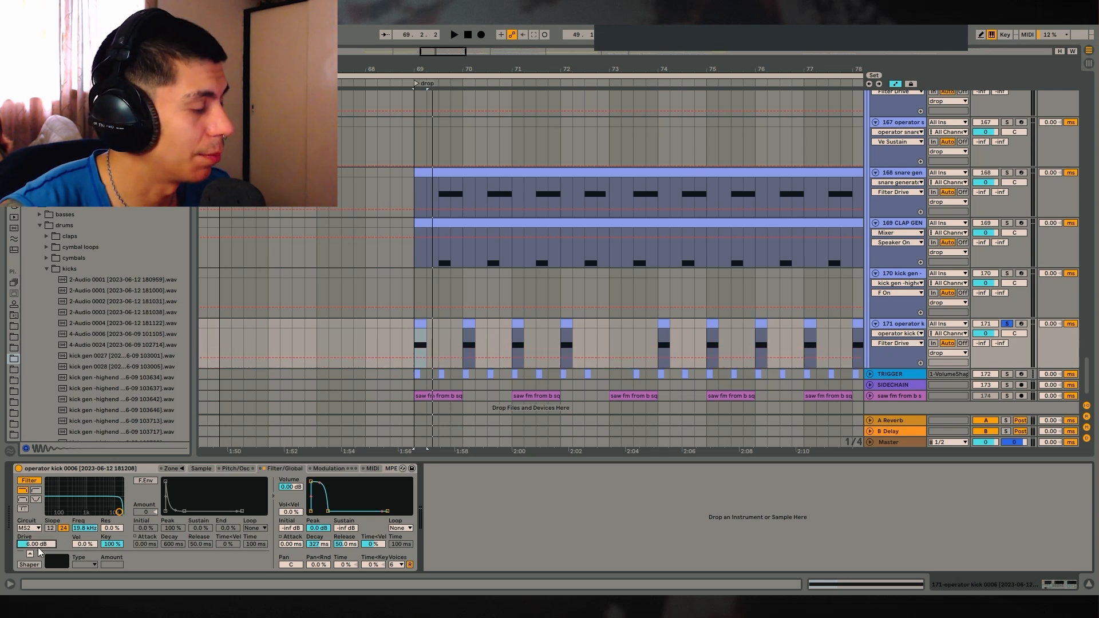
pyautogui.moveTo(46, 544)
pyautogui.mouseDown()
pyautogui.moveTo(46, 518)
pyautogui.moveTo(46, 542)
pyautogui.mouseUp()
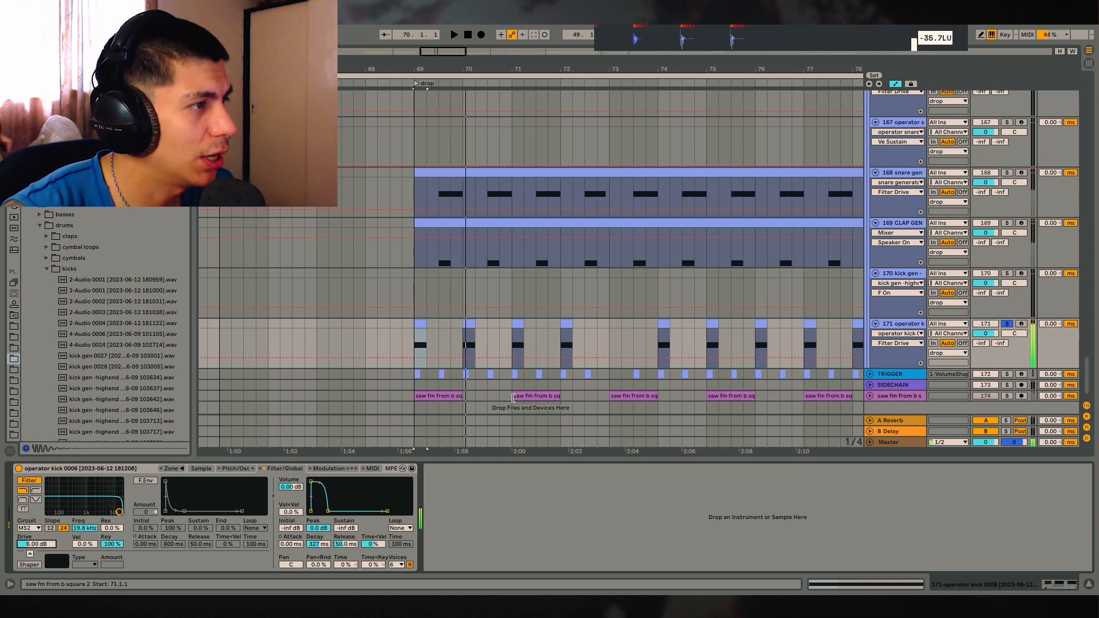
# Step: Play the soloed kick from bar 69 and point out the snare and clap notes starting at 69.3.1
pyautogui.press('space')
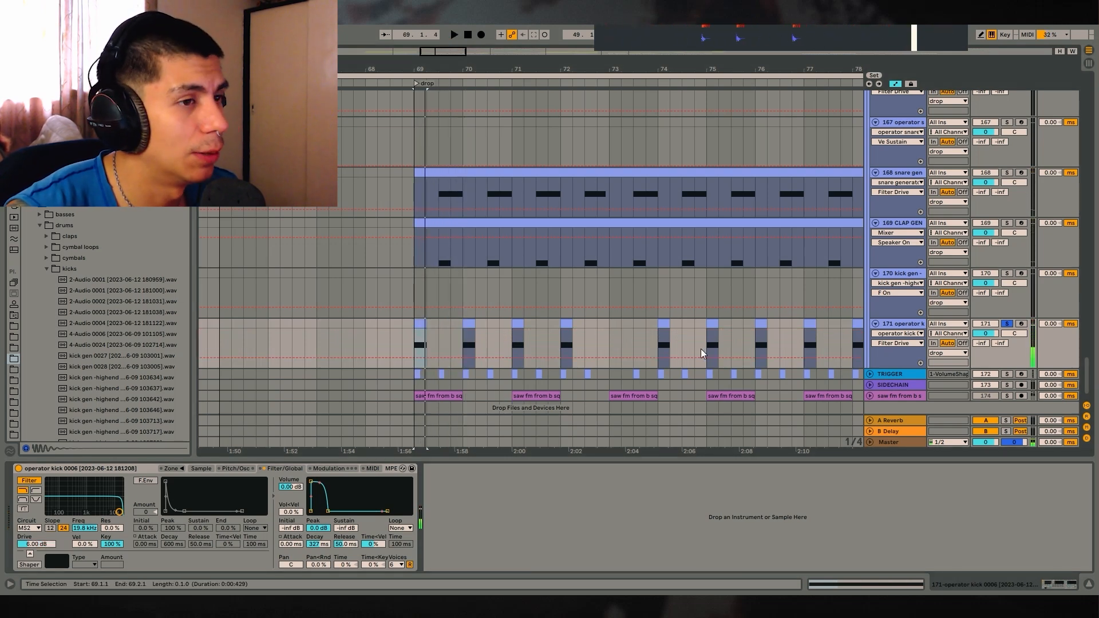
pyautogui.press('+')
pyautogui.scroll(-1, 558, 286)
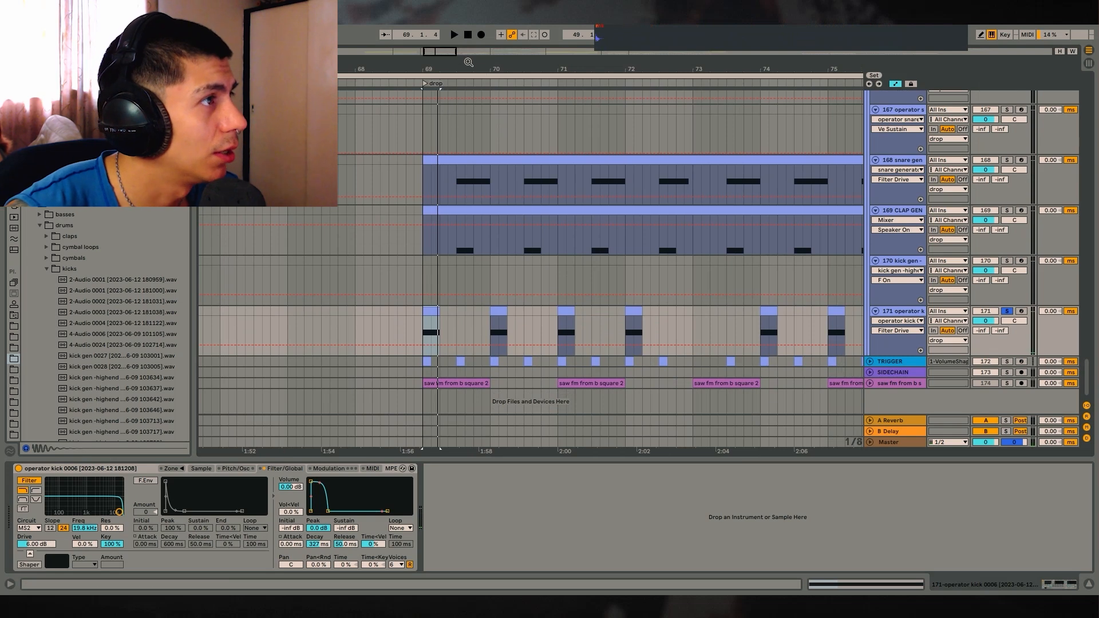
pyautogui.press('+')
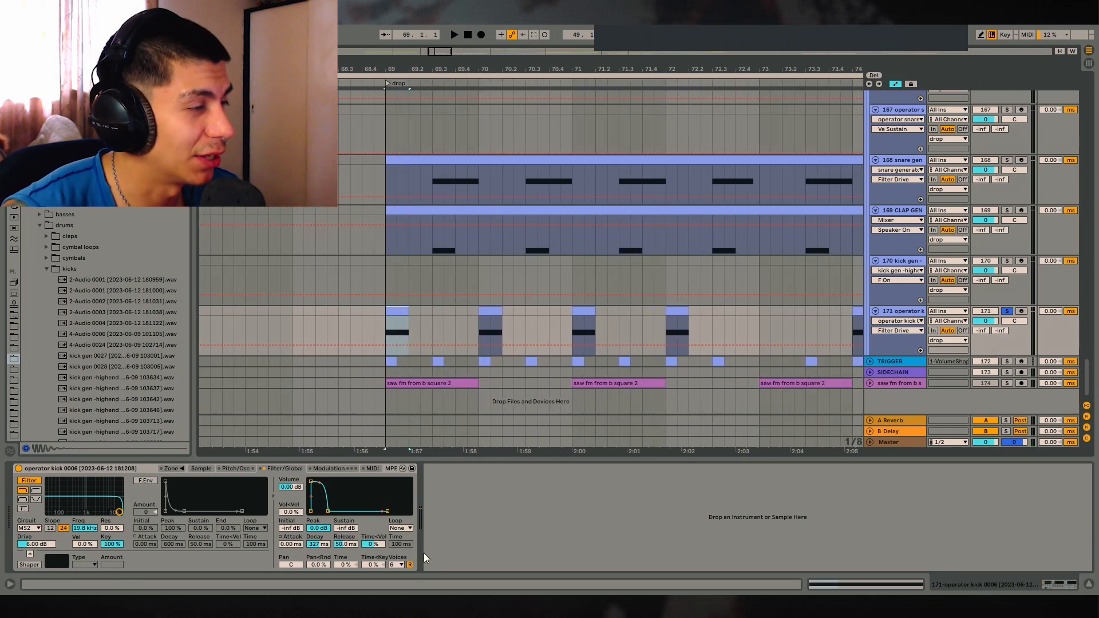
pyautogui.moveTo(443, 240); pyautogui.dragTo(488, 181)
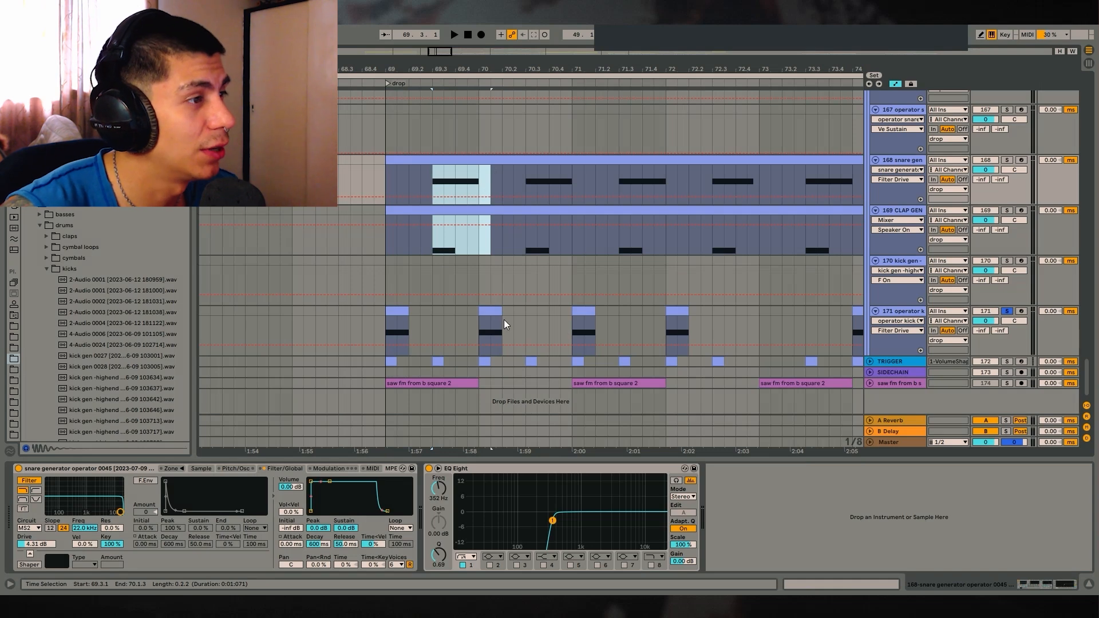
pyautogui.click(482, 308)
# Step: Solo clap track 169, play it from 69.3.1 and view its Sampler's sample and filter settings
pyautogui.click(434, 251)
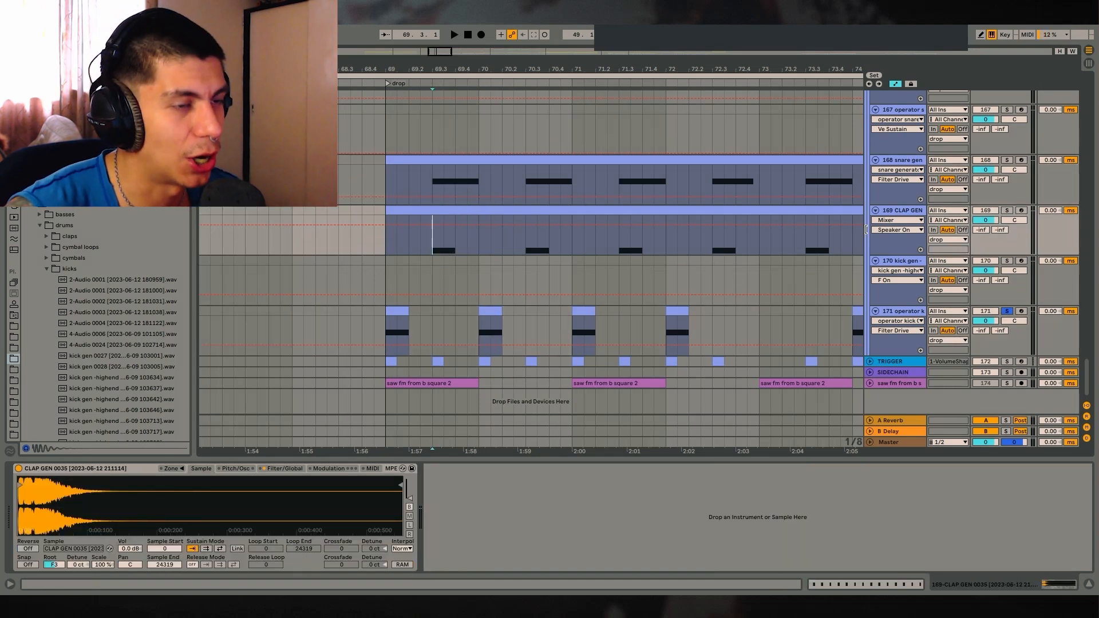
pyautogui.click(1007, 211)
pyautogui.press('space')
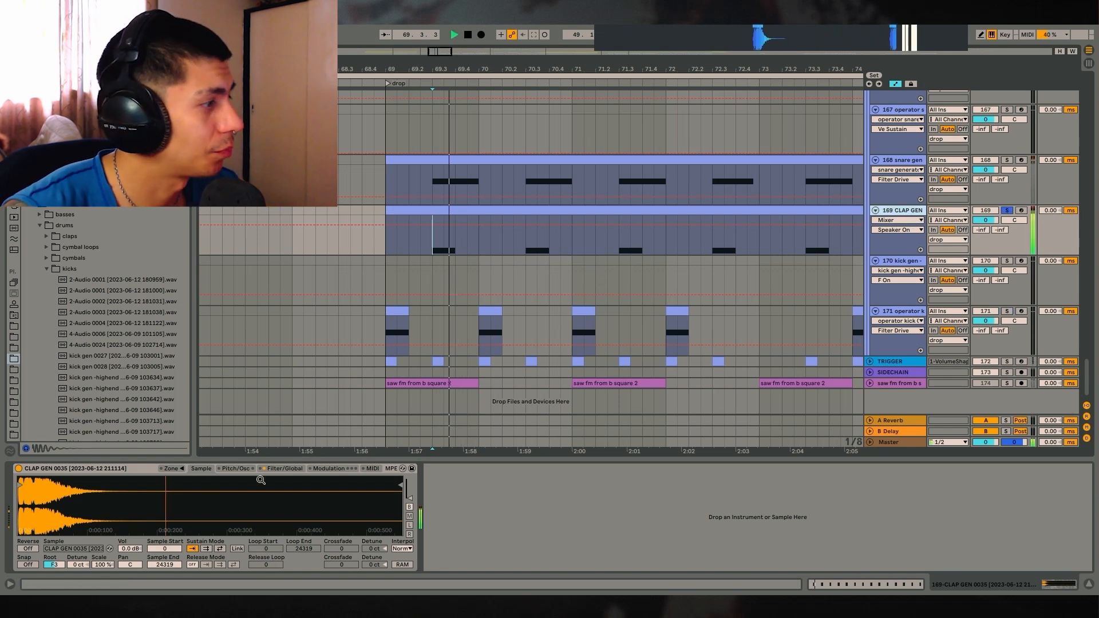
pyautogui.click(280, 470)
pyautogui.click(211, 469)
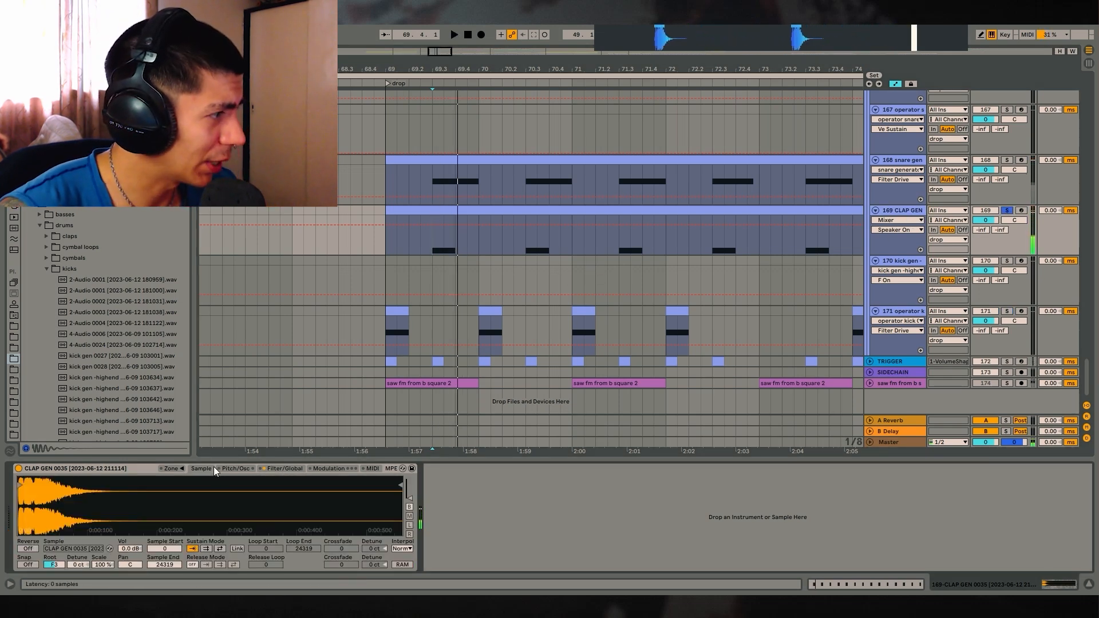
pyautogui.click(276, 469)
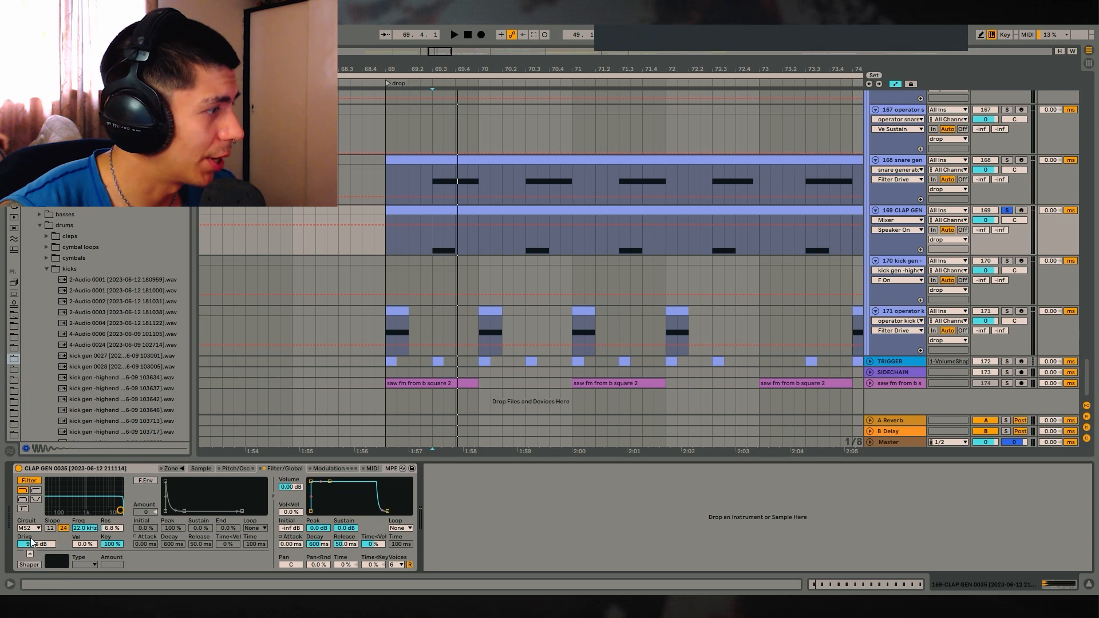
# Step: Show the devices on snare track 168 and play it soloed together with clap track 169 from 69.3.1
pyautogui.scroll(2, 981, 228)
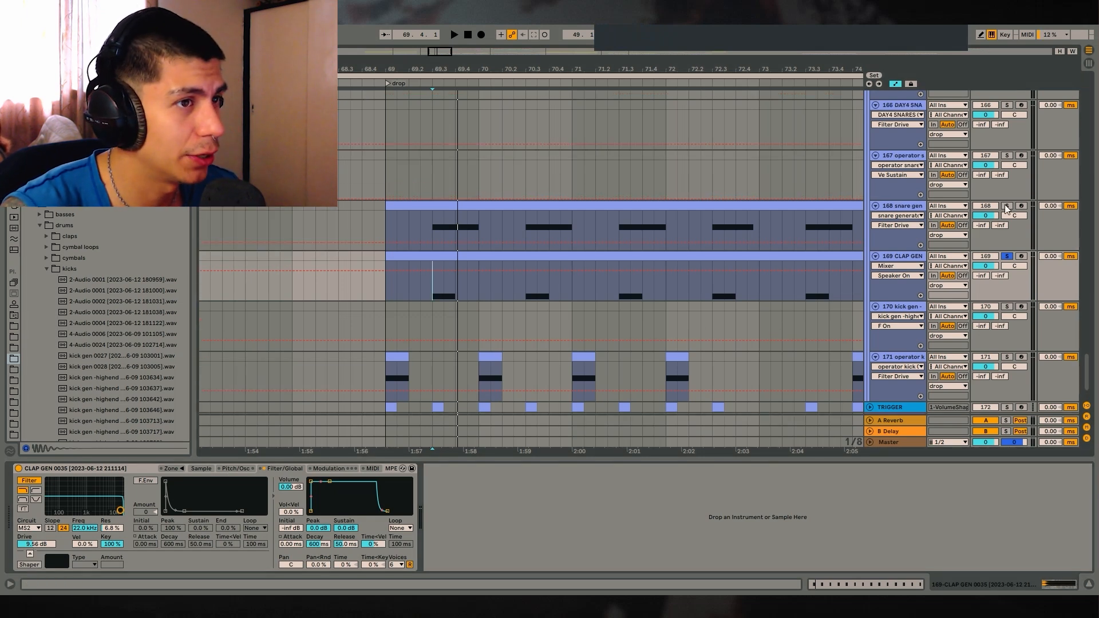
pyautogui.click(416, 227)
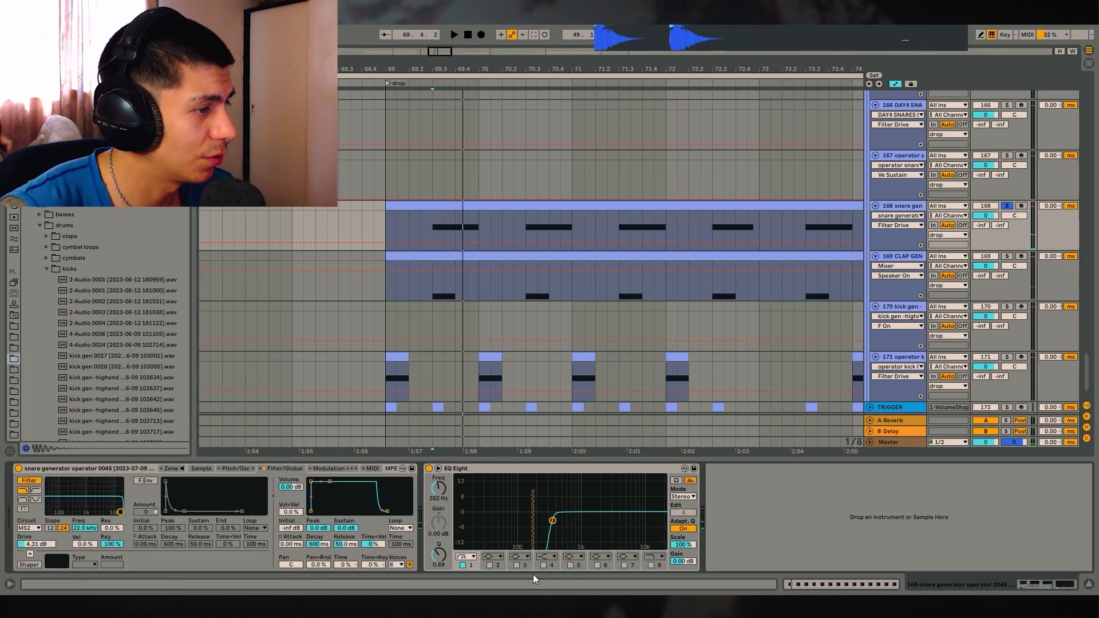
pyautogui.keyDown('ctrl'); pyautogui.click(1007, 257); pyautogui.keyUp('ctrl')
pyautogui.press('space')
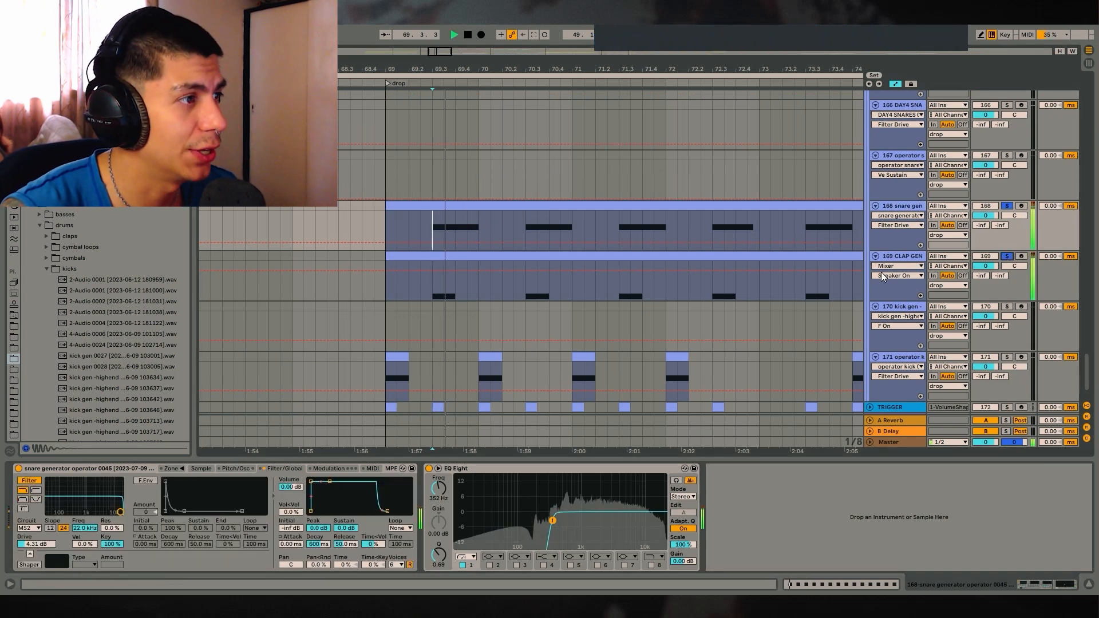
# Step: Hide the device details, fold the drop drum group and play it soloed from bar 69
pyautogui.scroll(10, 951, 320)
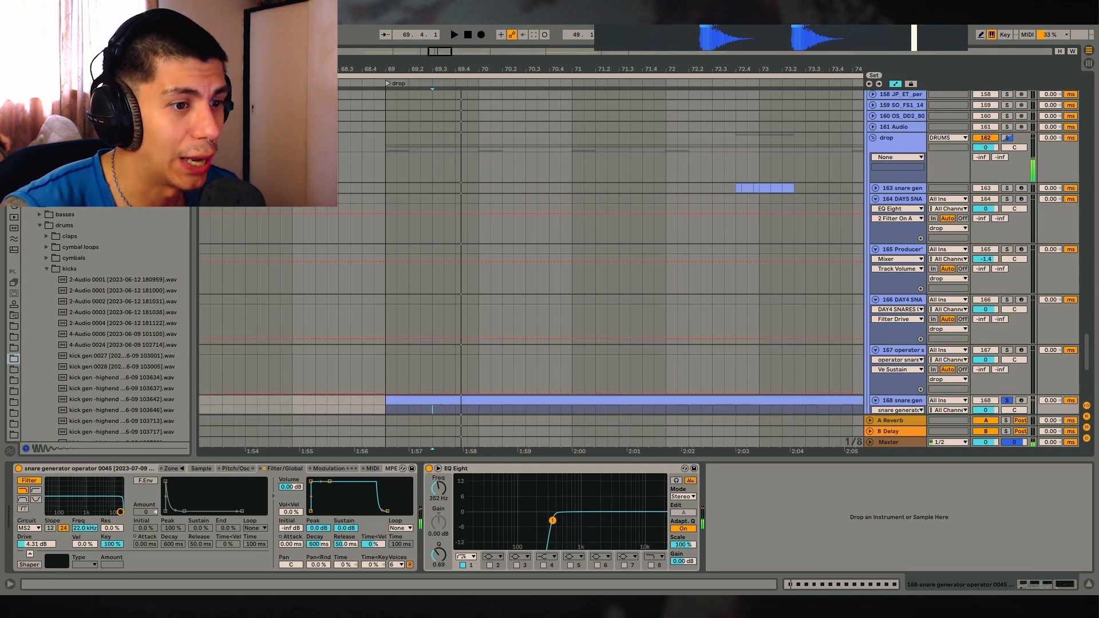
pyautogui.click(1091, 584)
pyautogui.scroll(4, 816, 338)
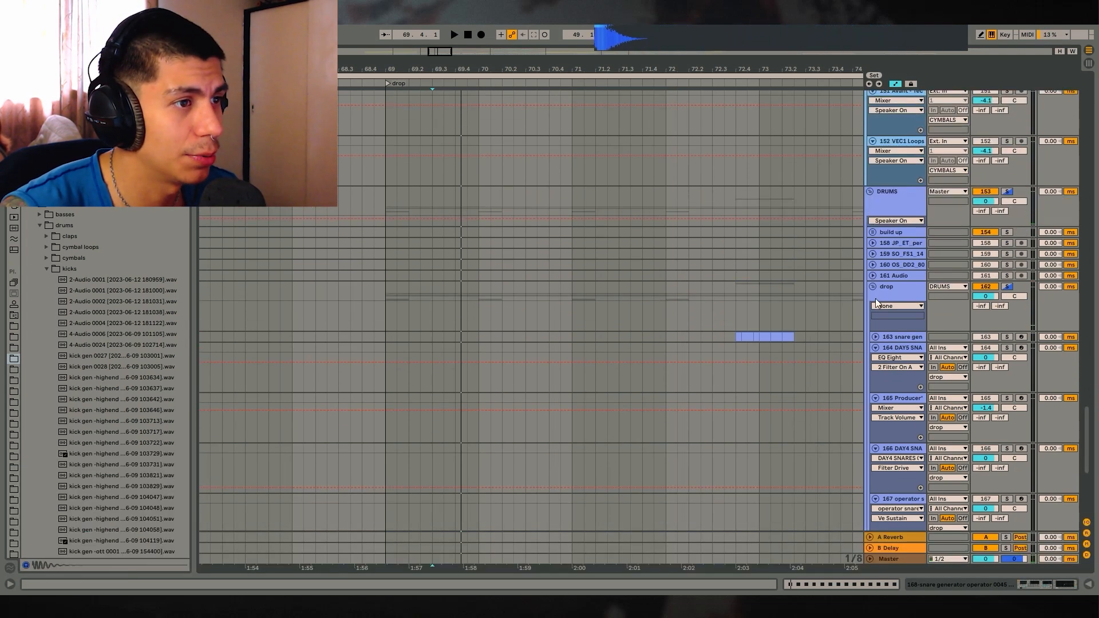
pyautogui.click(872, 287)
pyautogui.press('space')
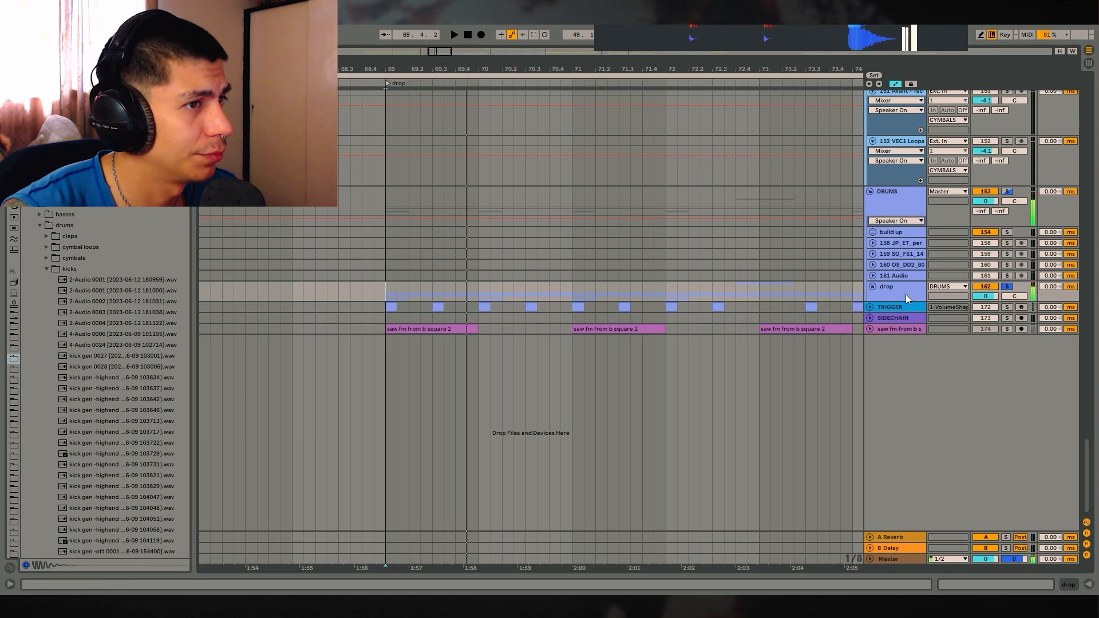
# Step: Solo the CYMBALS group along with the drop drums and play them from the first cymbal clip at 69.1.1
pyautogui.scroll(6, 906, 294)
pyautogui.click(397, 252)
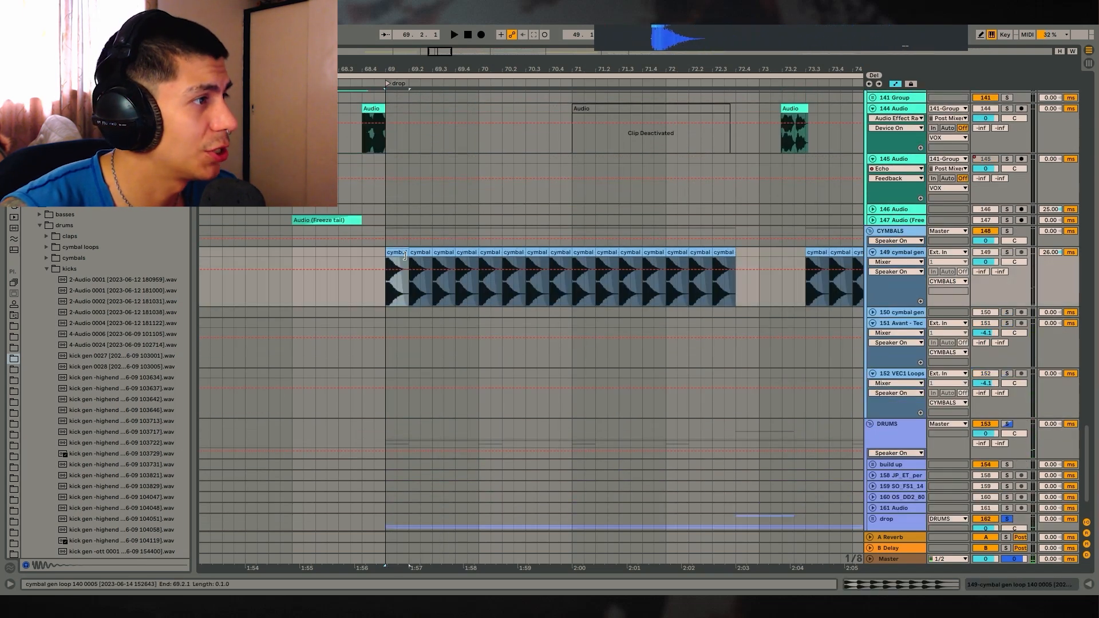
pyautogui.click(1007, 231)
pyautogui.press('space')
pyautogui.press('space')
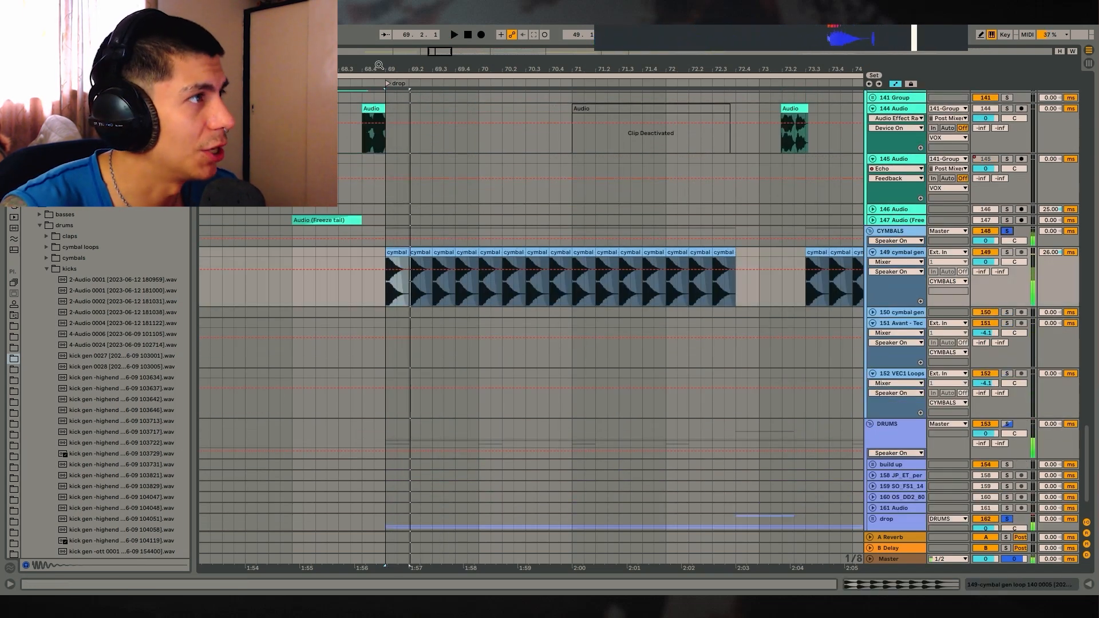
# Step: Set the loop to 69.1.1 through 71.1.1 across the CYMBALS group and play it with the drop drums
pyautogui.moveTo(379, 67); pyautogui.dragTo(338, 46)
pyautogui.press('space')
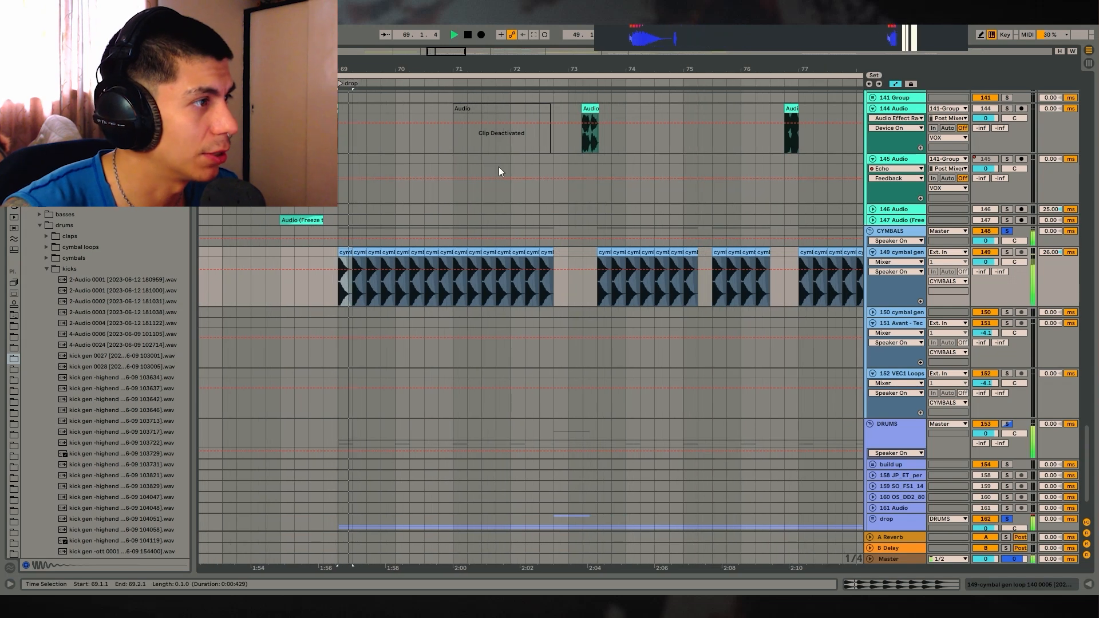
pyautogui.moveTo(447, 69); pyautogui.dragTo(552, 96)
pyautogui.moveTo(551, 238); pyautogui.dragTo(387, 231)
pyautogui.press('space')
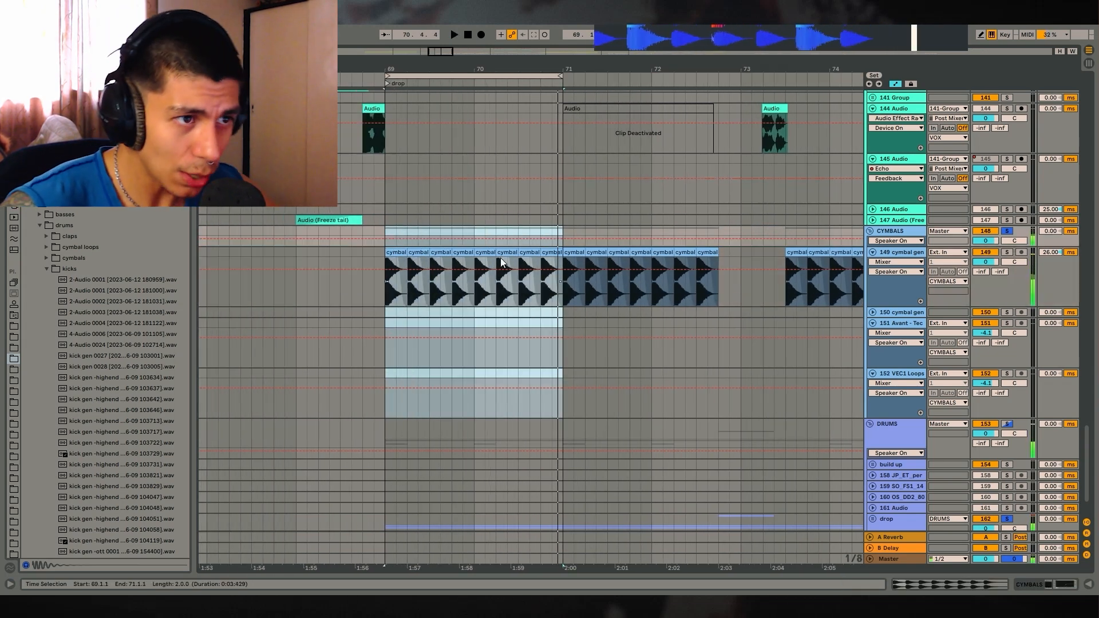
# Step: Examine the repeated cymbal loop clips on track 149, cymbal track 150, and the VOX and FX layers
pyautogui.click(395, 253)
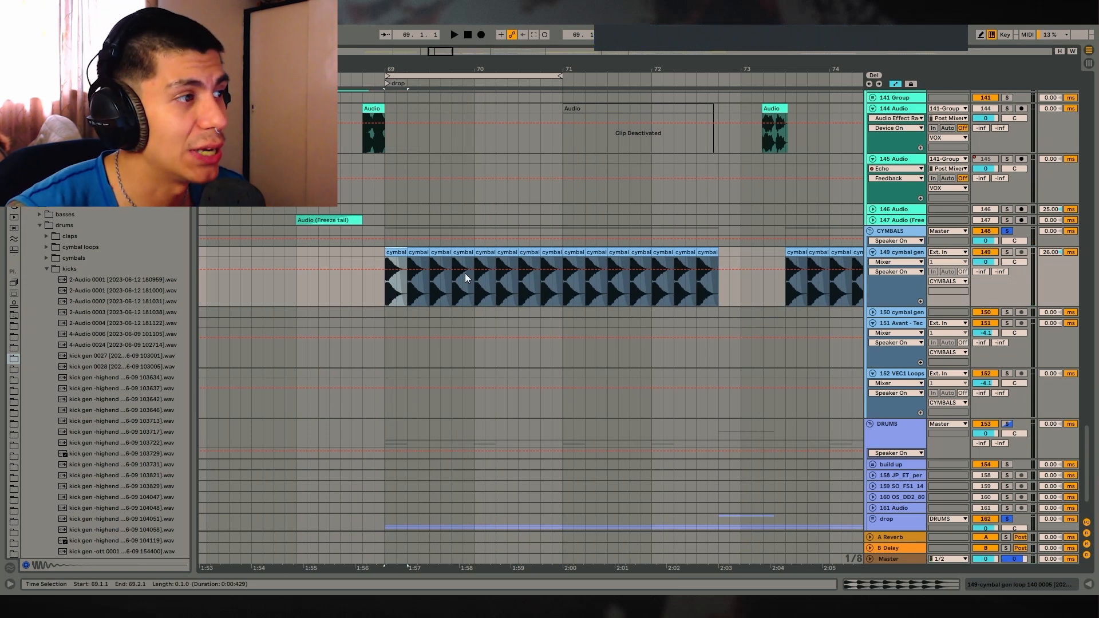
pyautogui.moveTo(331, 252); pyautogui.dragTo(607, 260)
pyautogui.click(551, 252)
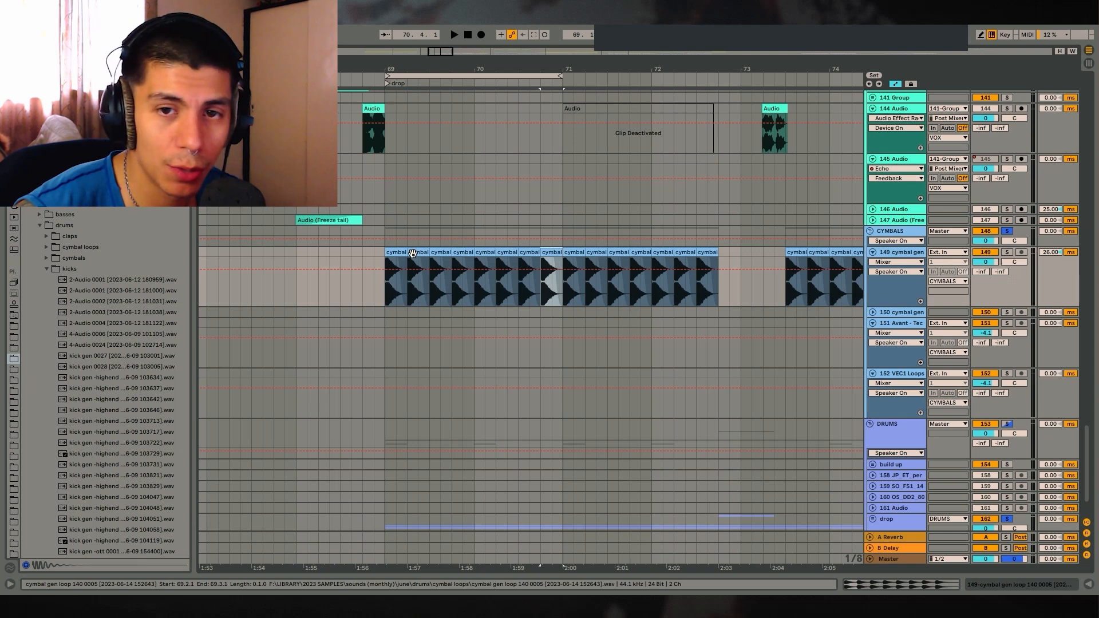
pyautogui.click(392, 315)
pyautogui.scroll(8, 522, 327)
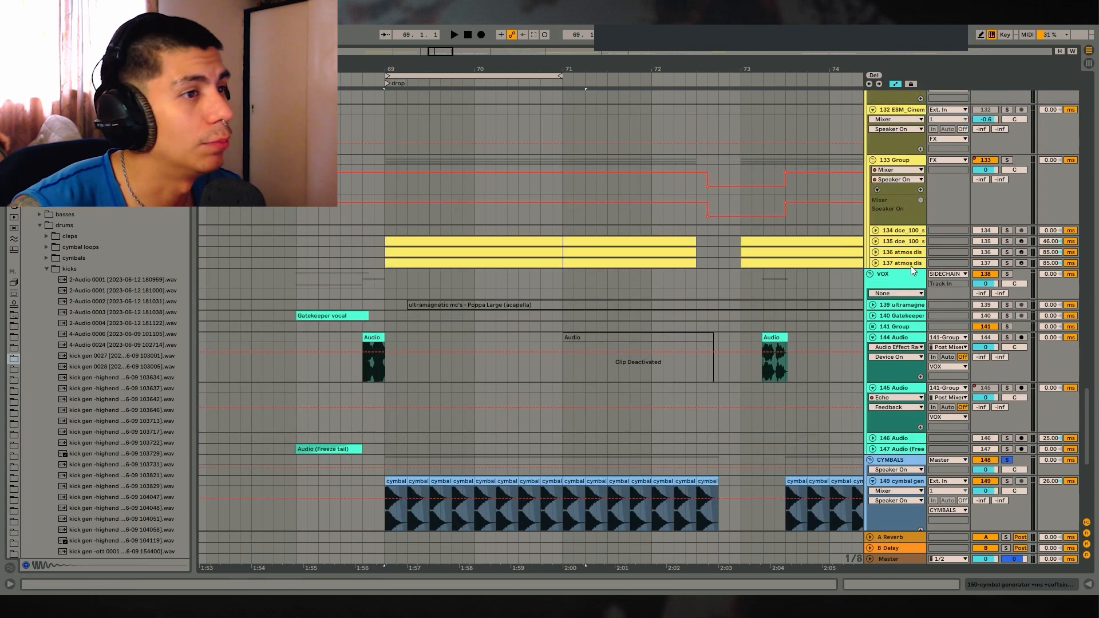
# Step: Unfold tracks 134 to 137 inside group 133 to show their clips at the drop
pyautogui.scroll(-2, 703, 187)
pyautogui.moveTo(643, 65); pyautogui.dragTo(490, 63)
pyautogui.scroll(-6, 703, 300)
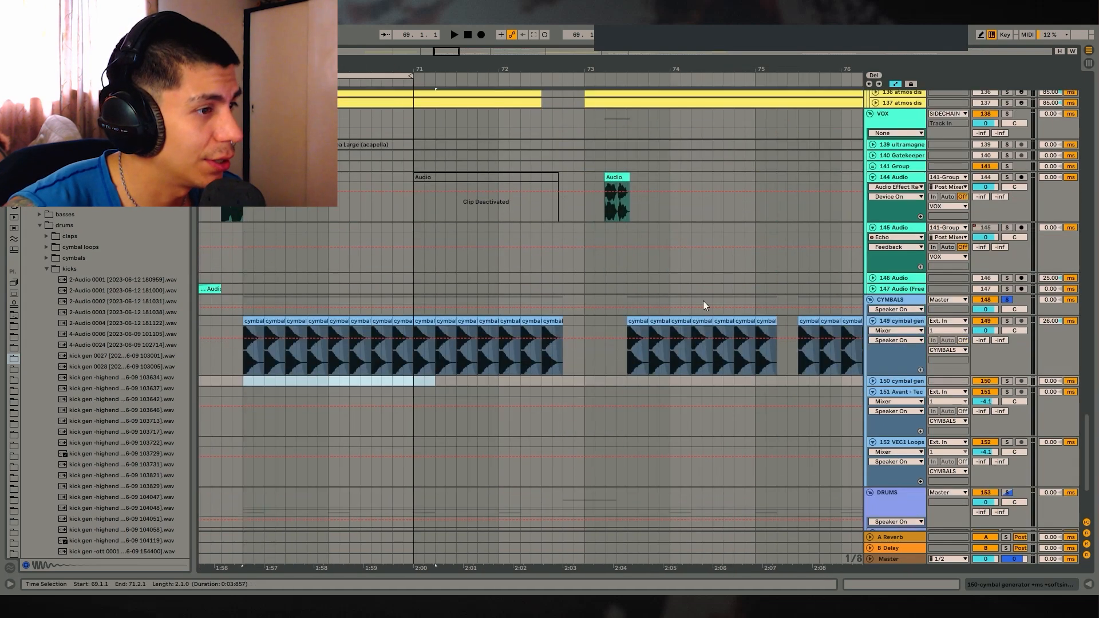
pyautogui.moveTo(705, 62); pyautogui.dragTo(756, 97)
pyautogui.scroll(3, 565, 291)
pyautogui.scroll(6, 565, 290)
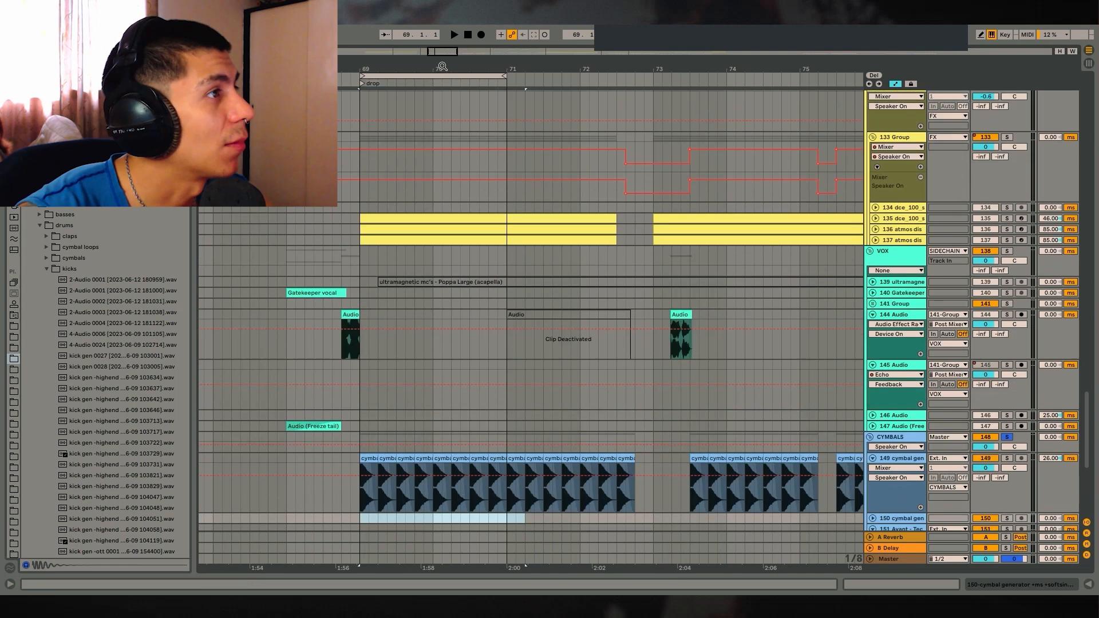
pyautogui.hscroll(-3, 688, 274)
pyautogui.click(876, 323)
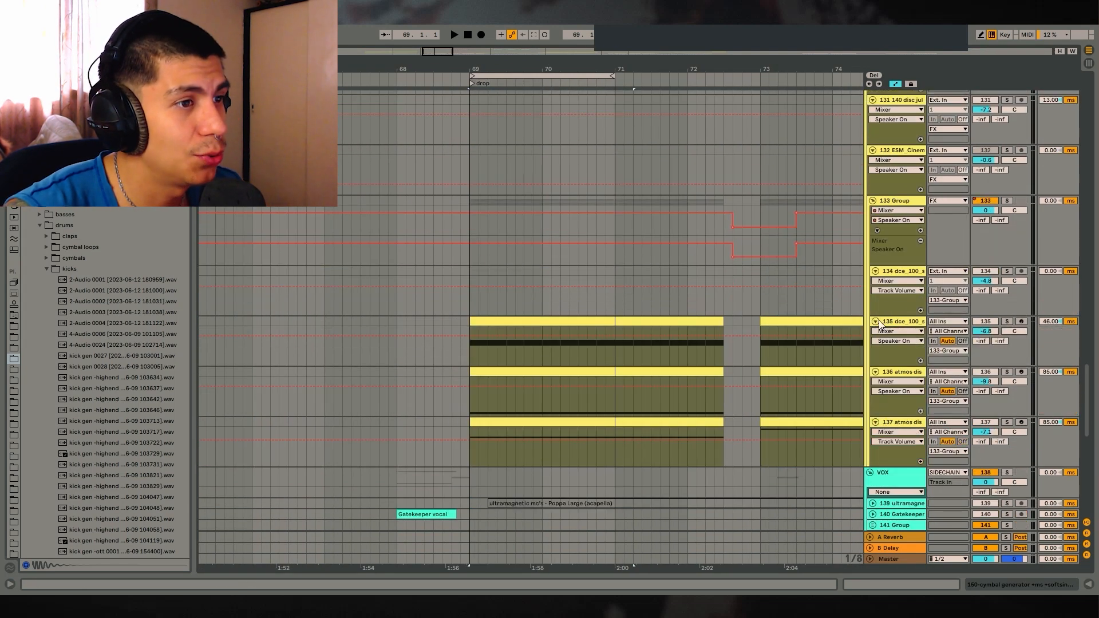
# Step: Solo the drone clip on track 135, play it from 69.1.1 and show its device chain and sample waveform
pyautogui.click(1008, 201)
pyautogui.moveTo(723, 344); pyautogui.dragTo(201, 343)
pyautogui.click(1008, 322)
pyautogui.press('space')
pyautogui.hotkey('shift', 'Tab')
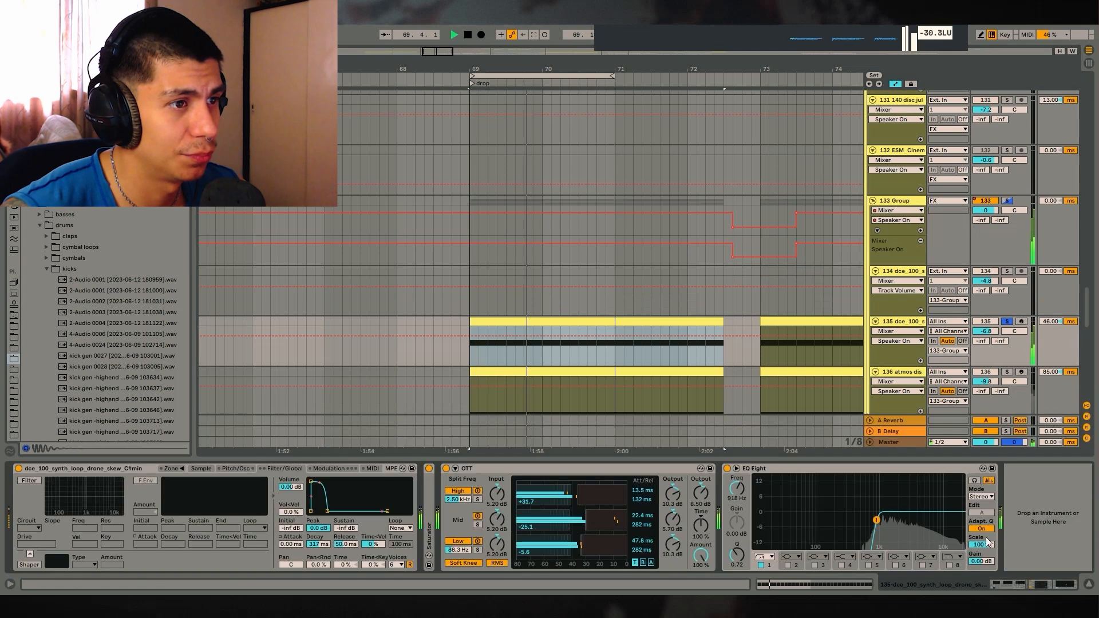
pyautogui.press('space')
pyautogui.click(201, 469)
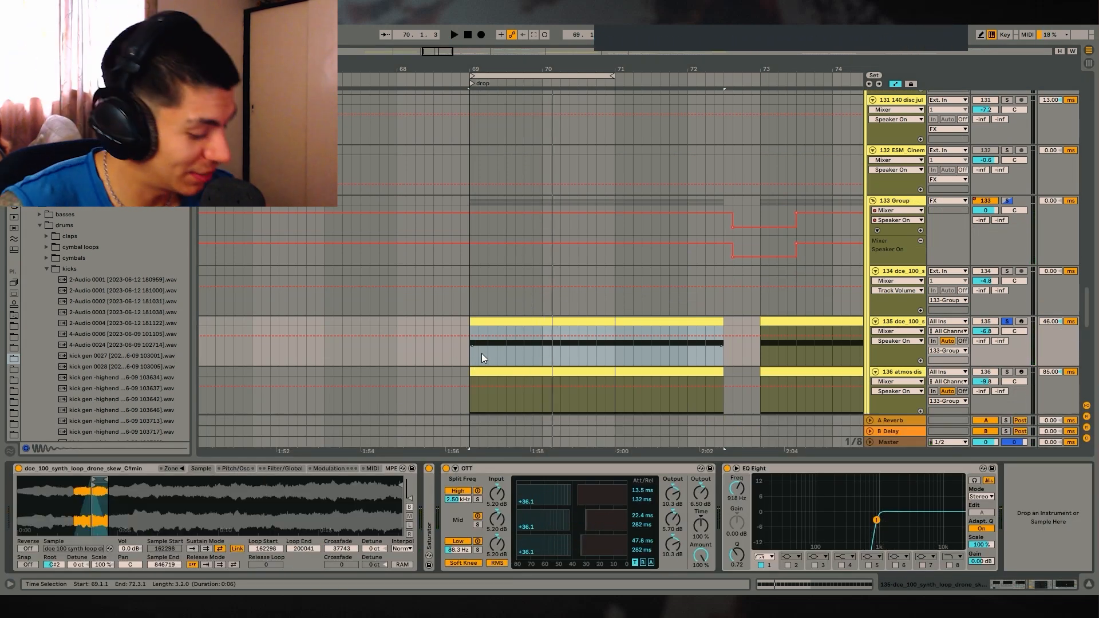
# Step: Solo the atmos clip on track 136, play it from 69.1.1 and show its device chain
pyautogui.scroll(-5, 559, 319)
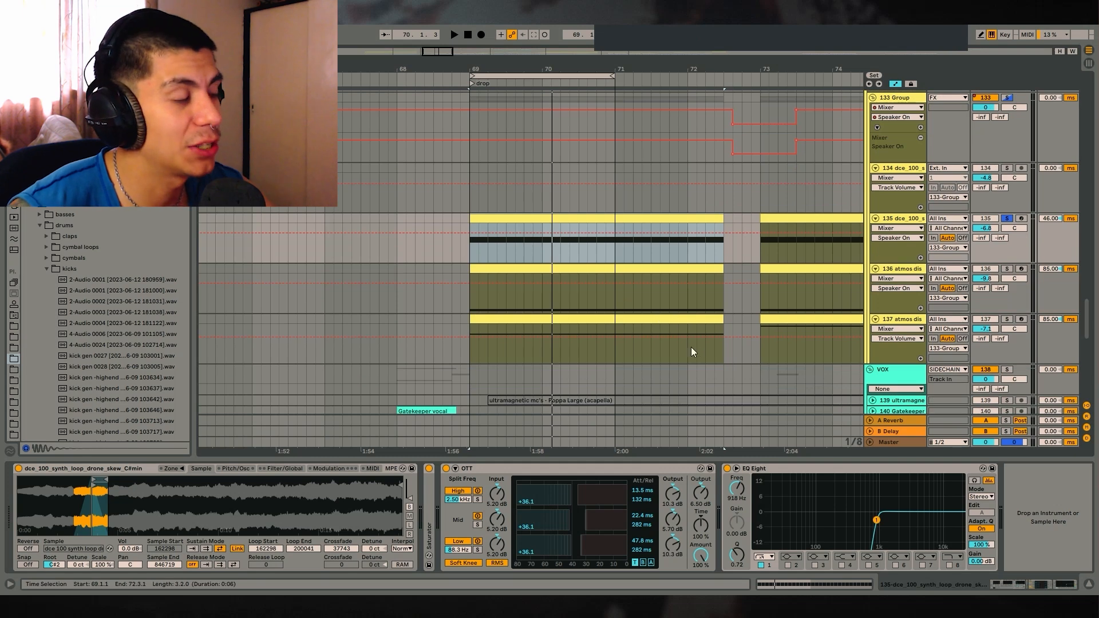
pyautogui.click(1088, 586)
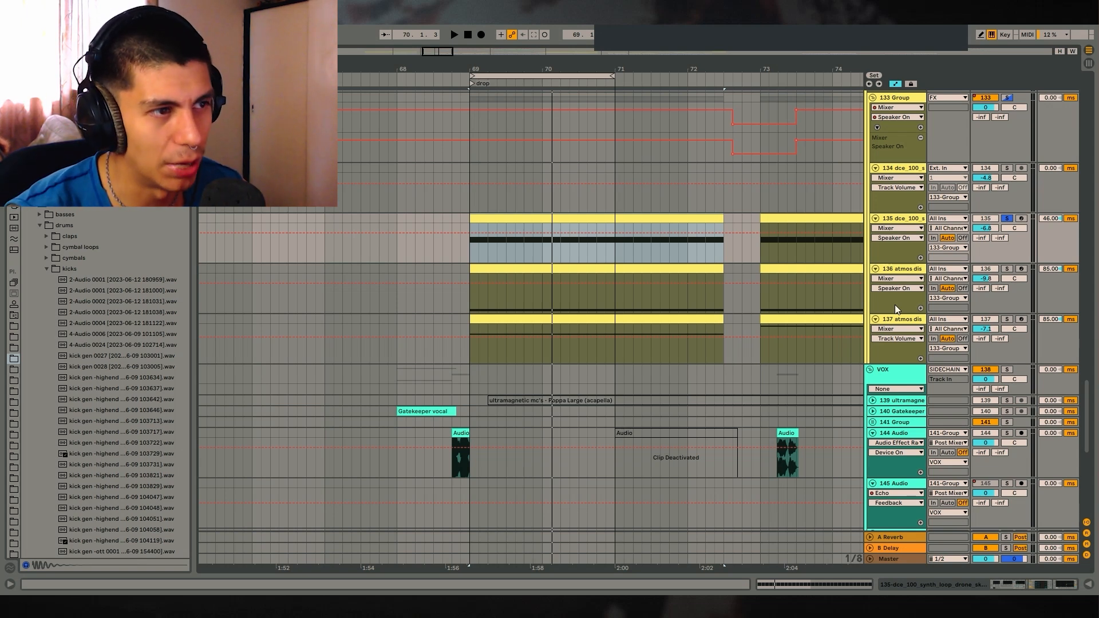
pyautogui.click(1006, 268)
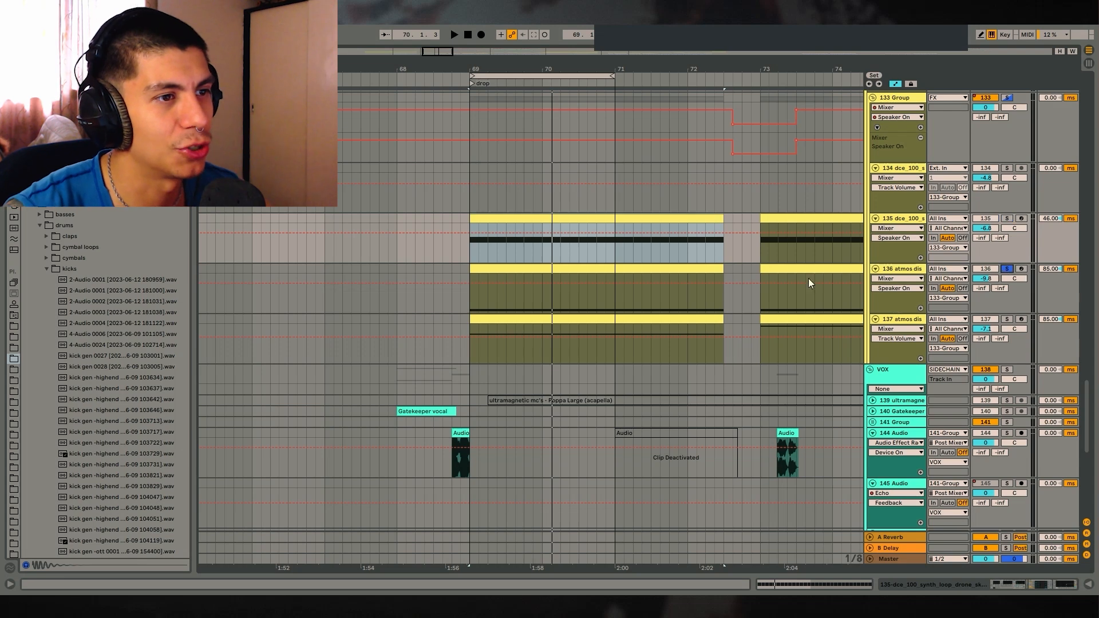
pyautogui.click(556, 268)
pyautogui.press('space')
pyautogui.click(1028, 586)
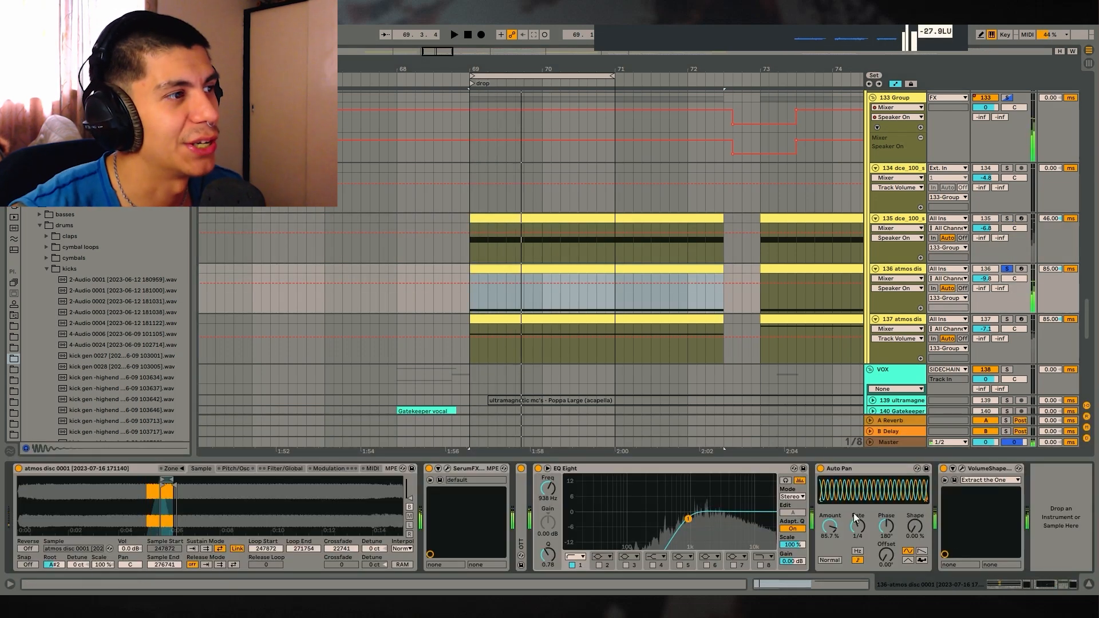
pyautogui.press('space')
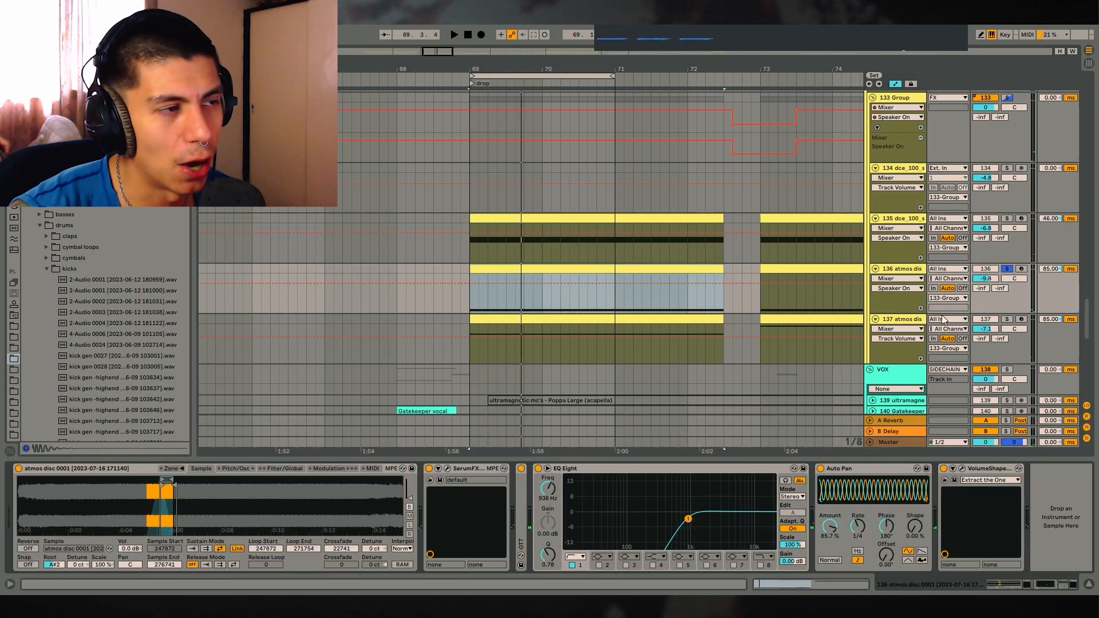
# Step: Clear the solo on track 136, raise its volume to -3.7 dB and play the drop from 69.1.1
pyautogui.click(1007, 268)
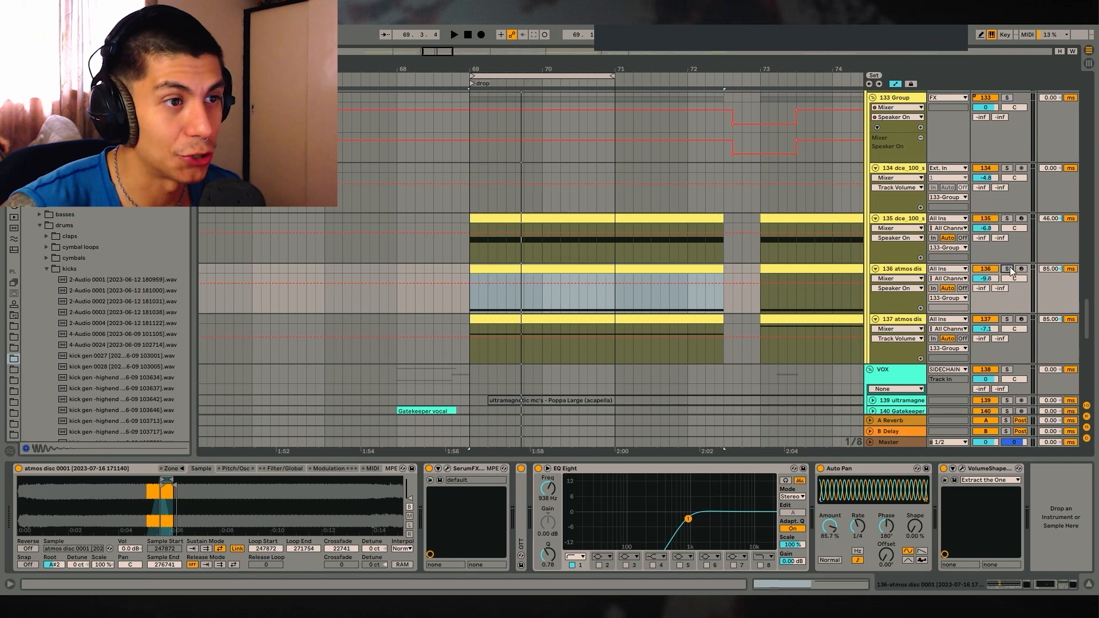
pyautogui.click(525, 270)
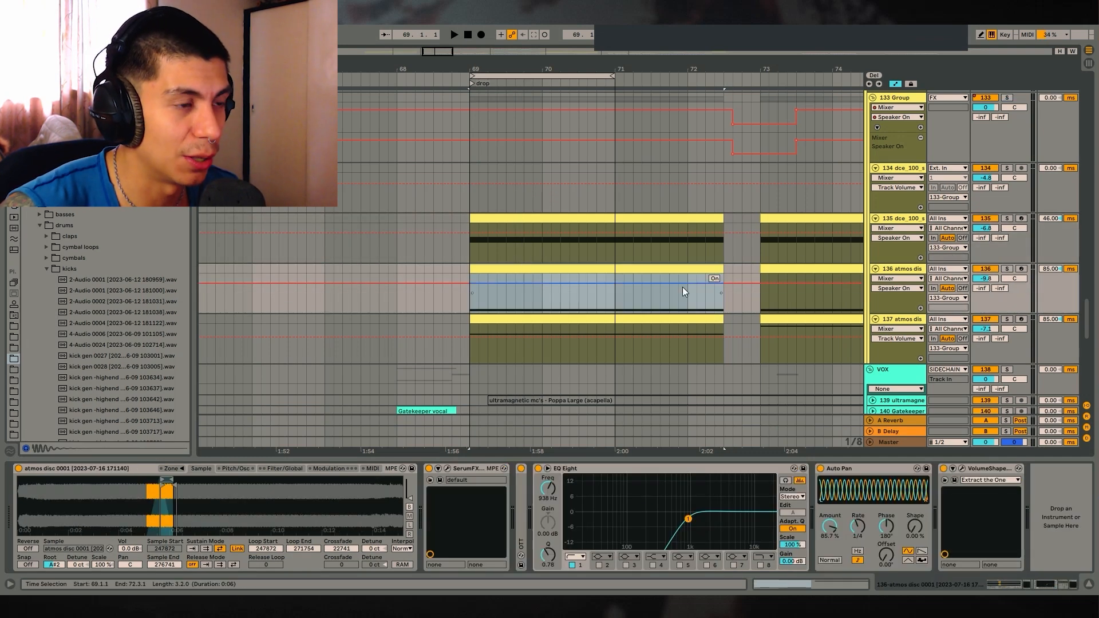
pyautogui.moveTo(986, 279); pyautogui.dragTo(994, 255)
pyautogui.click(1007, 268)
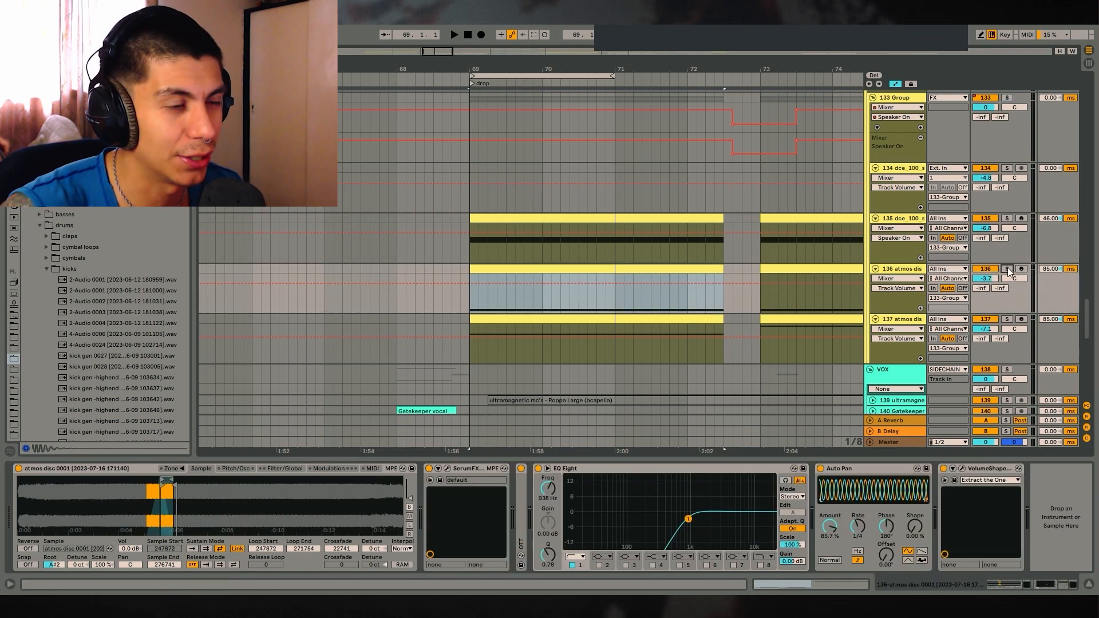
pyautogui.click(1008, 268)
pyautogui.press('space')
# Step: Try root key A1 on track 136's atmos disc sample during playback, and undo the root key change
pyautogui.moveTo(59, 566); pyautogui.dragTo(59, 538)
pyautogui.press('space')
pyautogui.press('space')
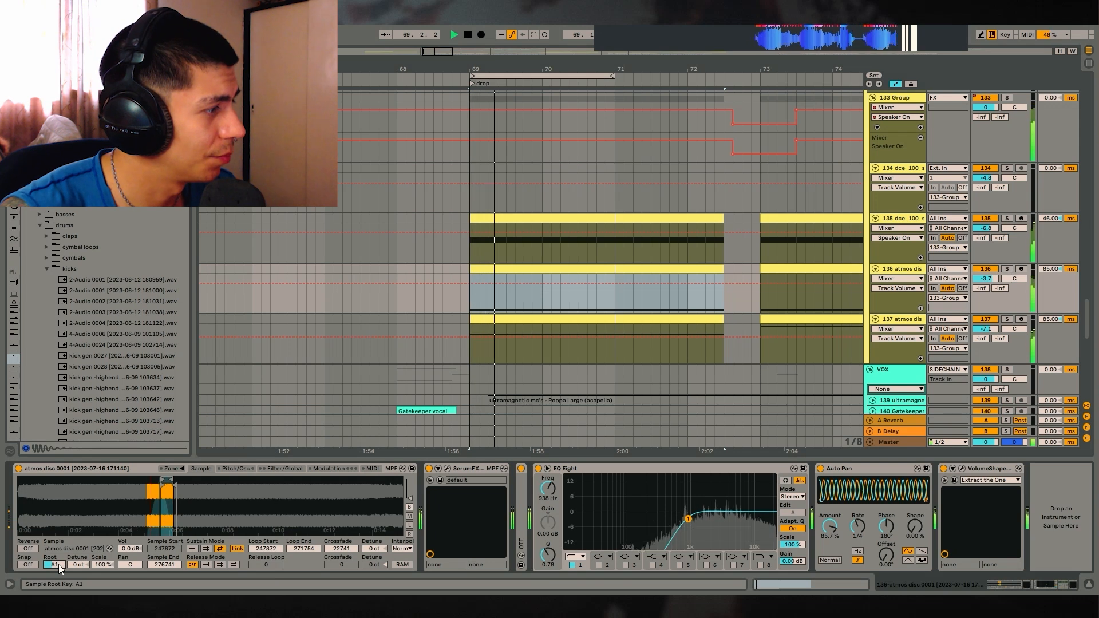
pyautogui.press('space')
pyautogui.press('space')
pyautogui.press('space')
pyautogui.hotkey('ctrl', 'z')
pyautogui.hotkey('ctrl', 'z')
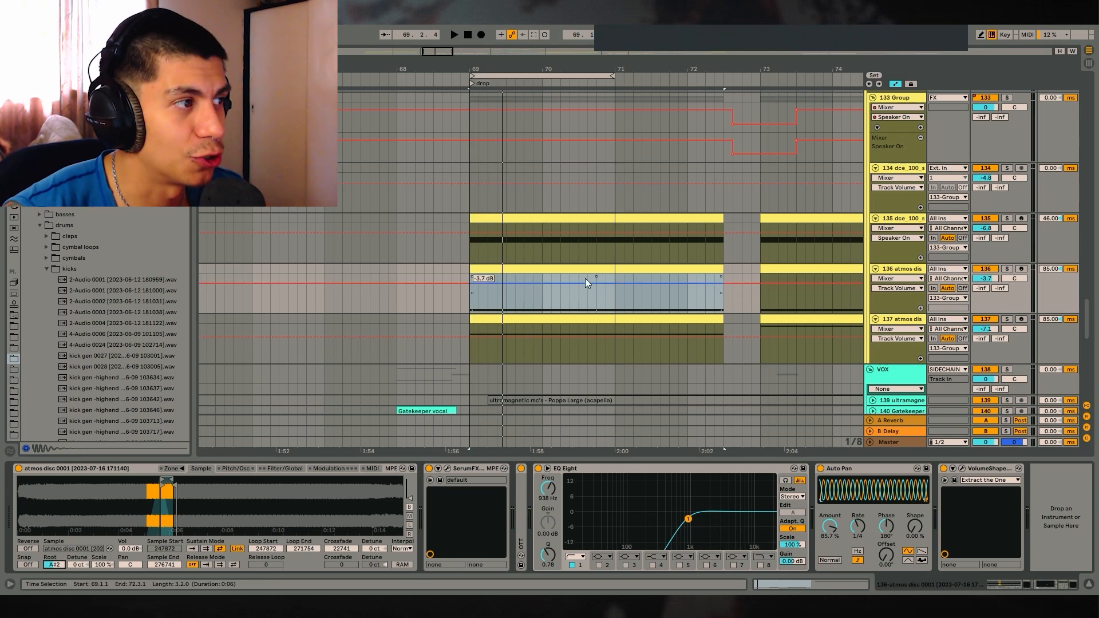
# Step: Show the drone sample, OTT and EQ Eight devices of track 135 and solo the track
pyautogui.scroll(5, 590, 282)
pyautogui.moveTo(1085, 296); pyautogui.dragTo(1085, 311)
pyautogui.scroll(1, 1080, 315)
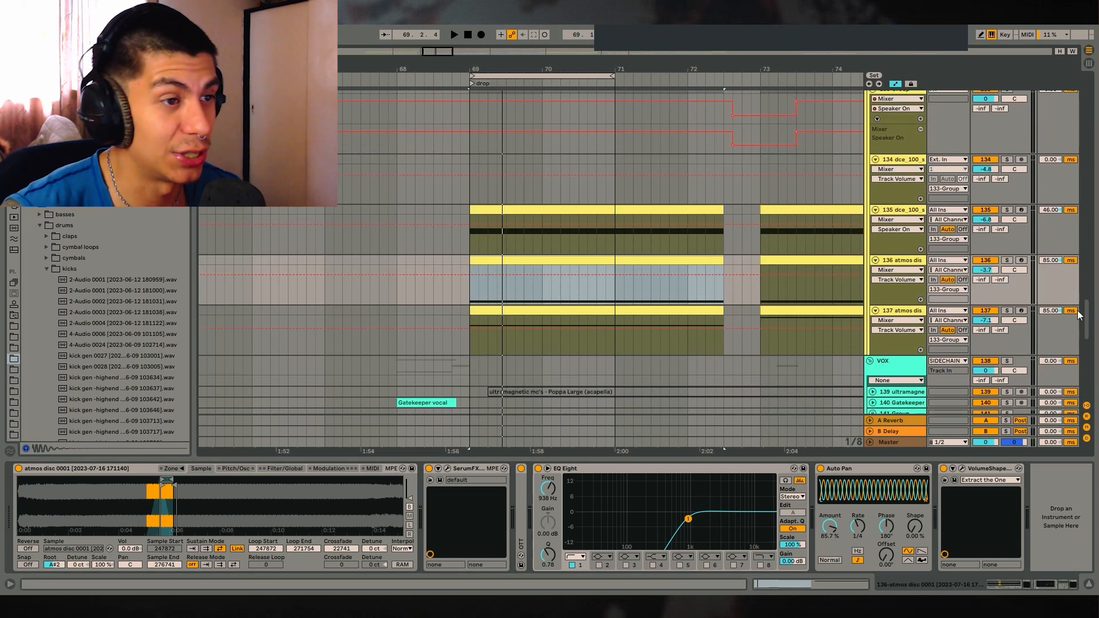
pyautogui.click(901, 220)
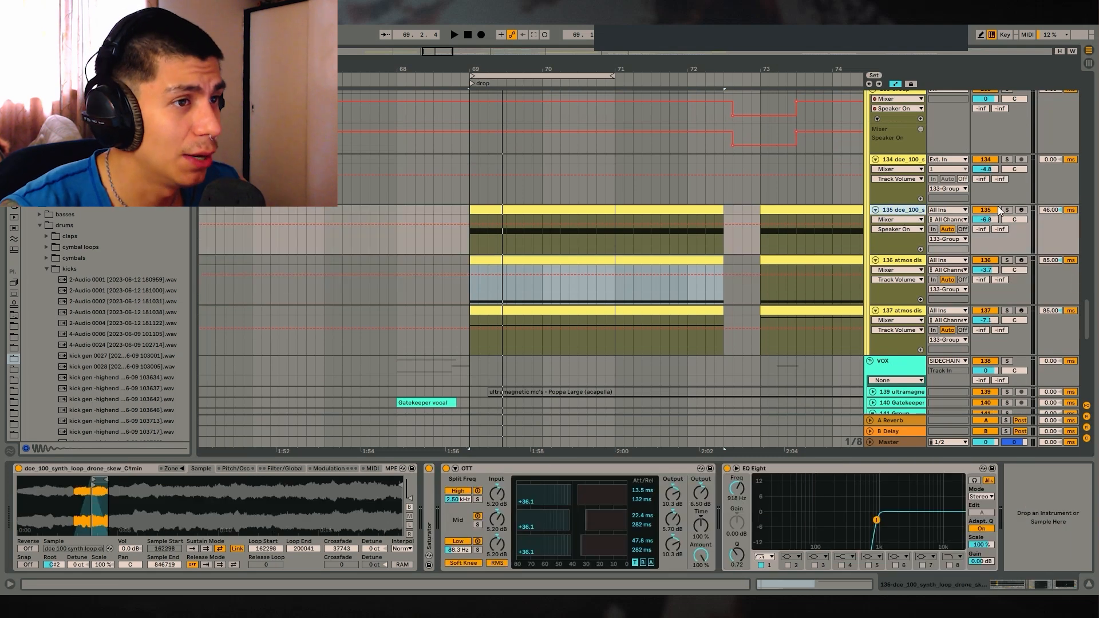
pyautogui.click(1007, 210)
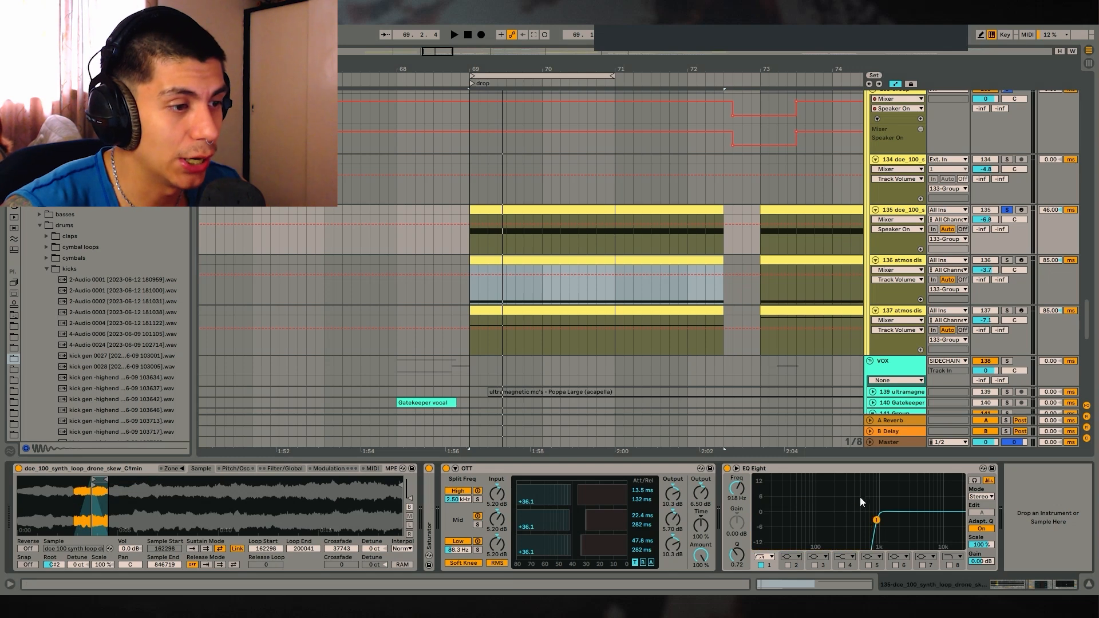
# Step: Play atmos track 136 soloed, and switch the solo and device display to track 137
pyautogui.click(898, 265)
pyautogui.click(1007, 260)
pyautogui.press('space')
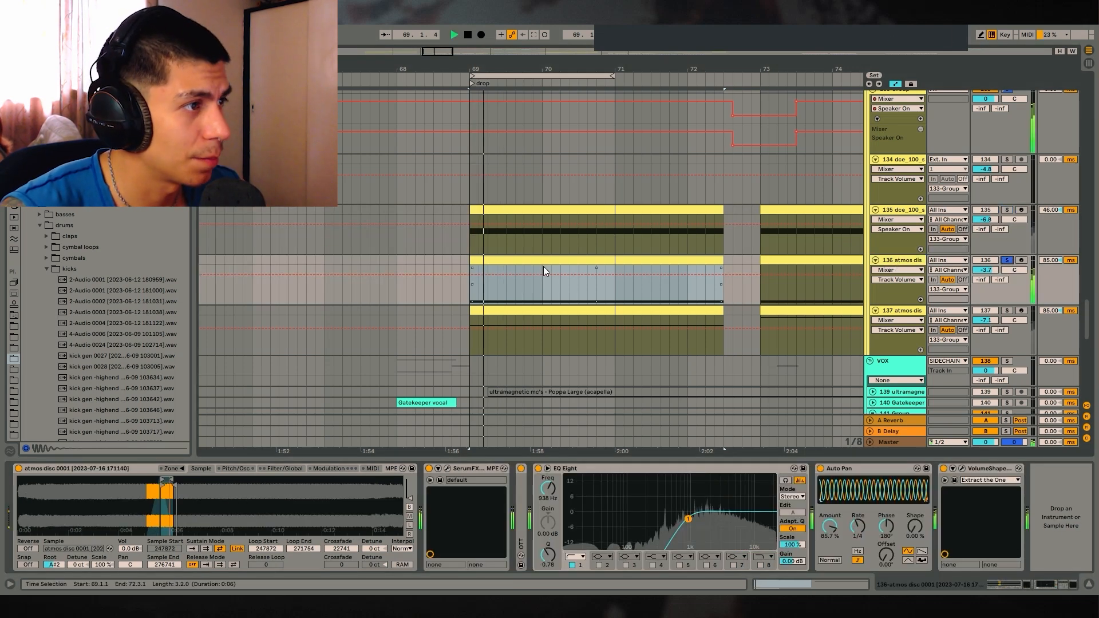
pyautogui.click(1007, 310)
pyautogui.click(902, 310)
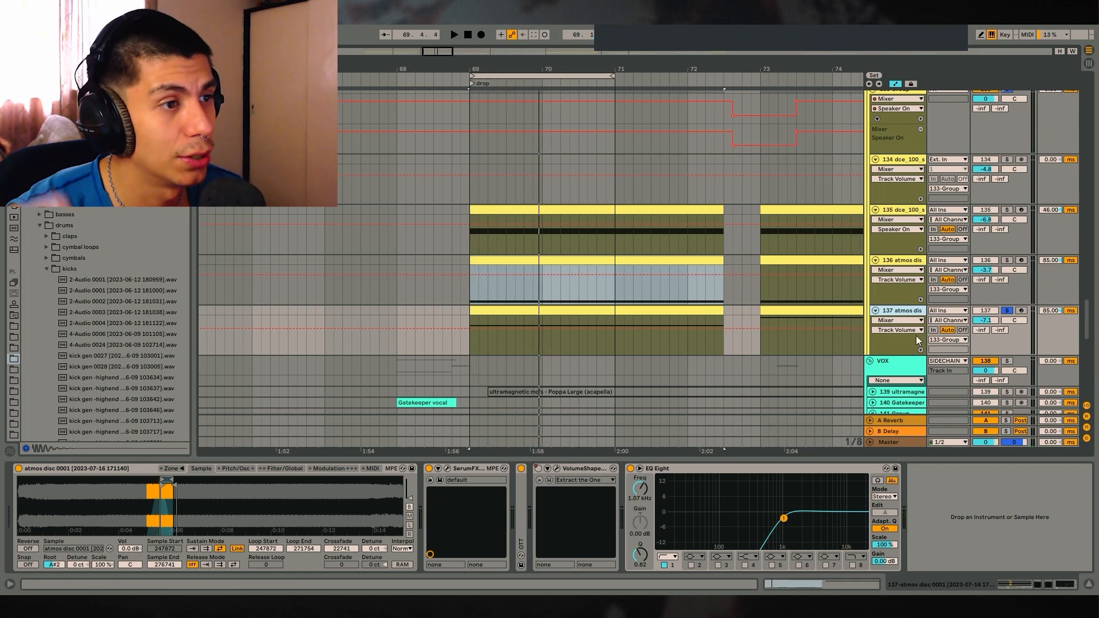
# Step: Solo the whole of group 133 and play its layered atmospheres from the start of the drop
pyautogui.scroll(3, 965, 232)
pyautogui.click(1009, 158)
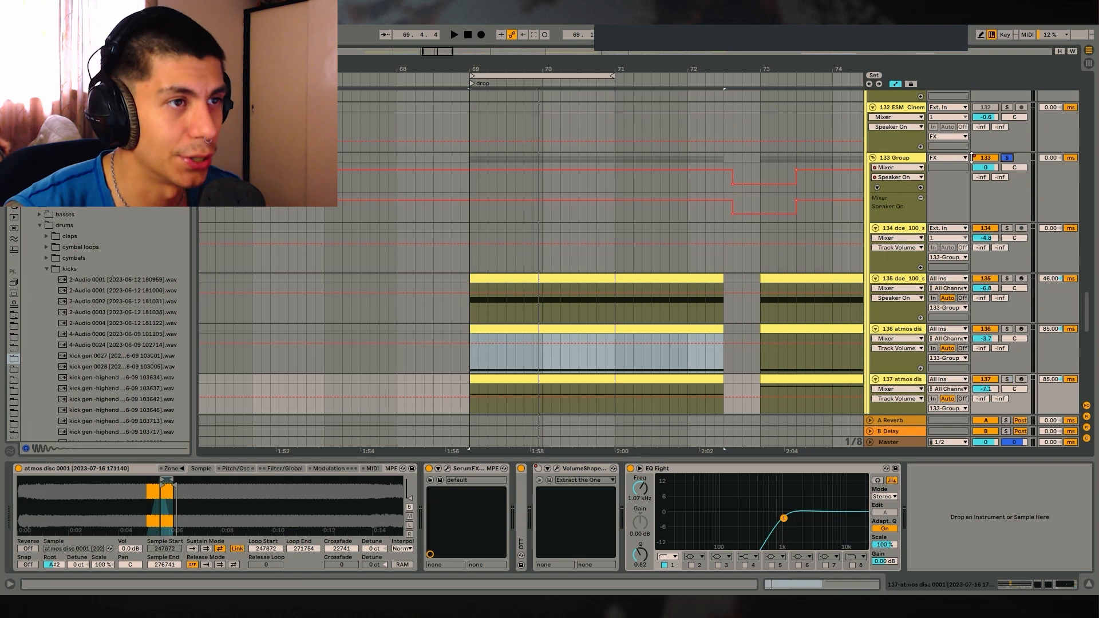
pyautogui.click(899, 157)
pyautogui.press('space')
pyautogui.click(517, 292)
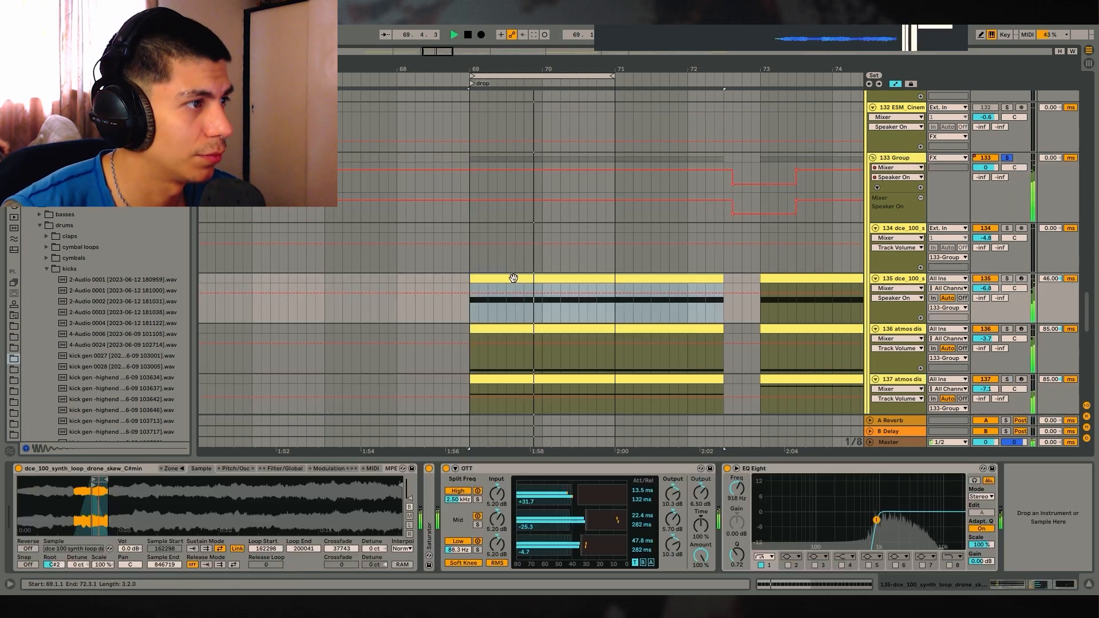
pyautogui.scroll(5, 517, 280)
pyautogui.scroll(7, 525, 284)
pyautogui.press('space')
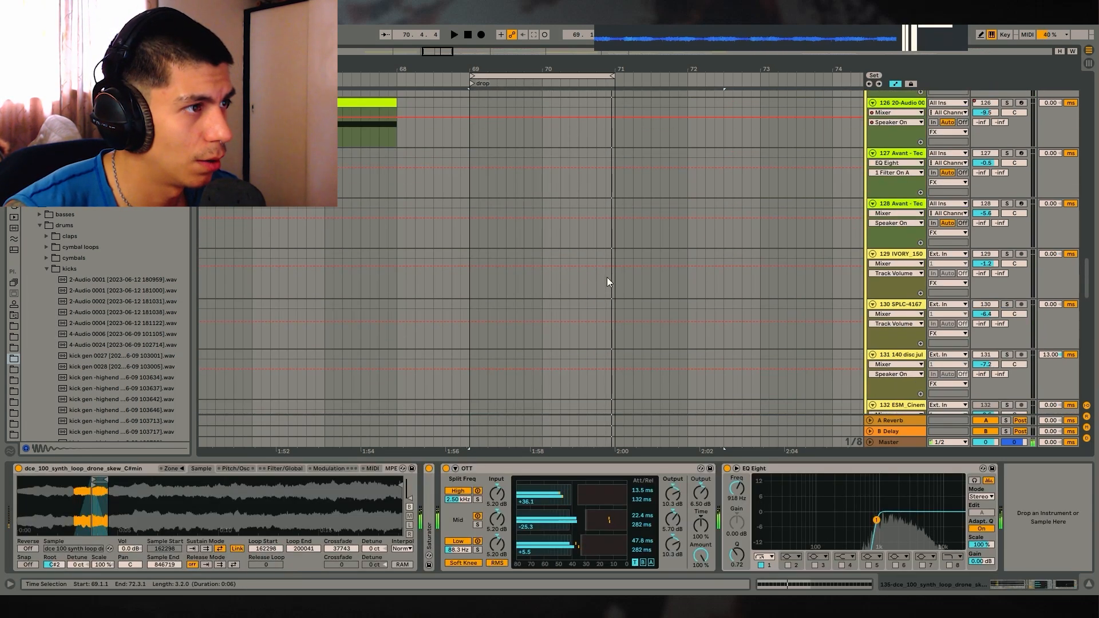
# Step: Fold group 133 and hide the device details, returning to the glitch clips on track 122
pyautogui.scroll(-4, 608, 279)
pyautogui.click(873, 364)
pyautogui.scroll(10, 831, 338)
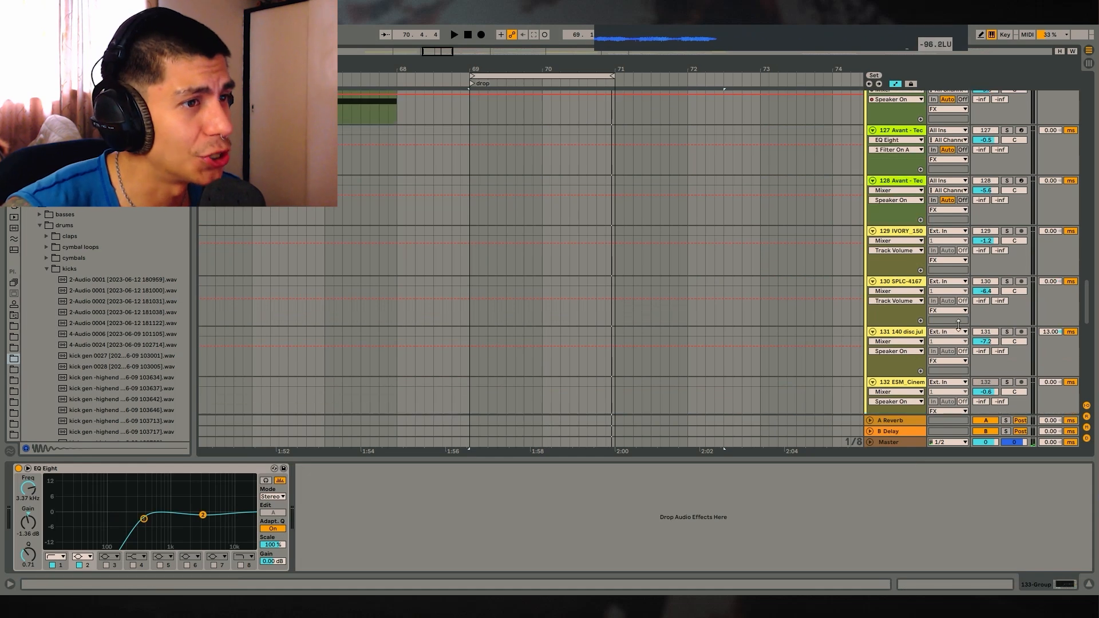
pyautogui.scroll(-4, 1076, 261)
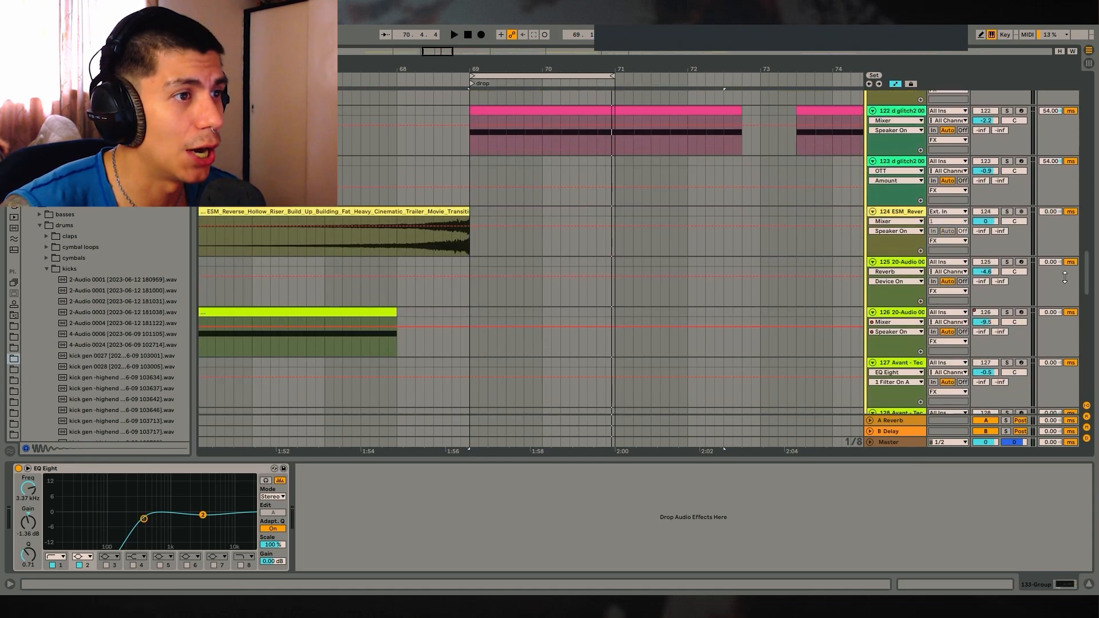
pyautogui.click(1089, 581)
pyautogui.scroll(5, 1075, 331)
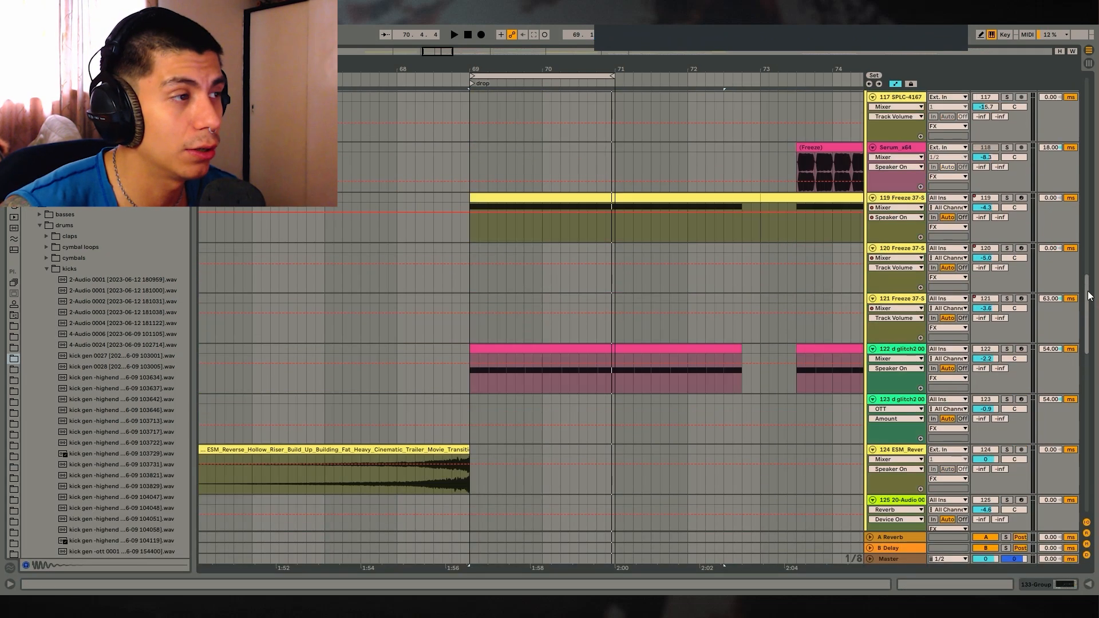
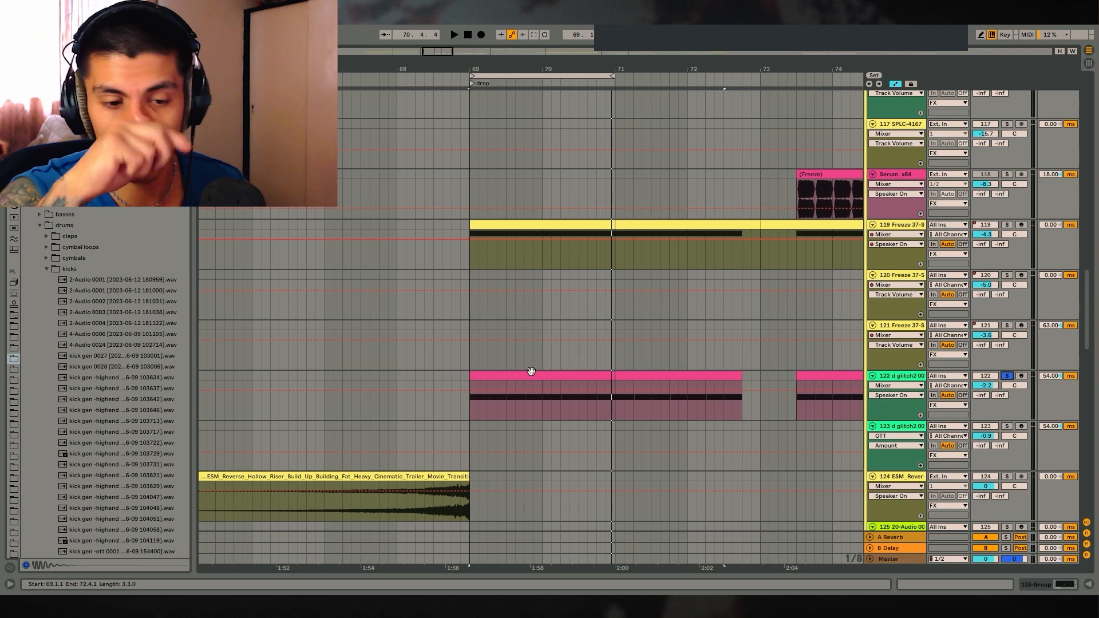
# Step: Select 69.1.1 through 71.1.1 across the BASS group
pyautogui.scroll(10, 492, 257)
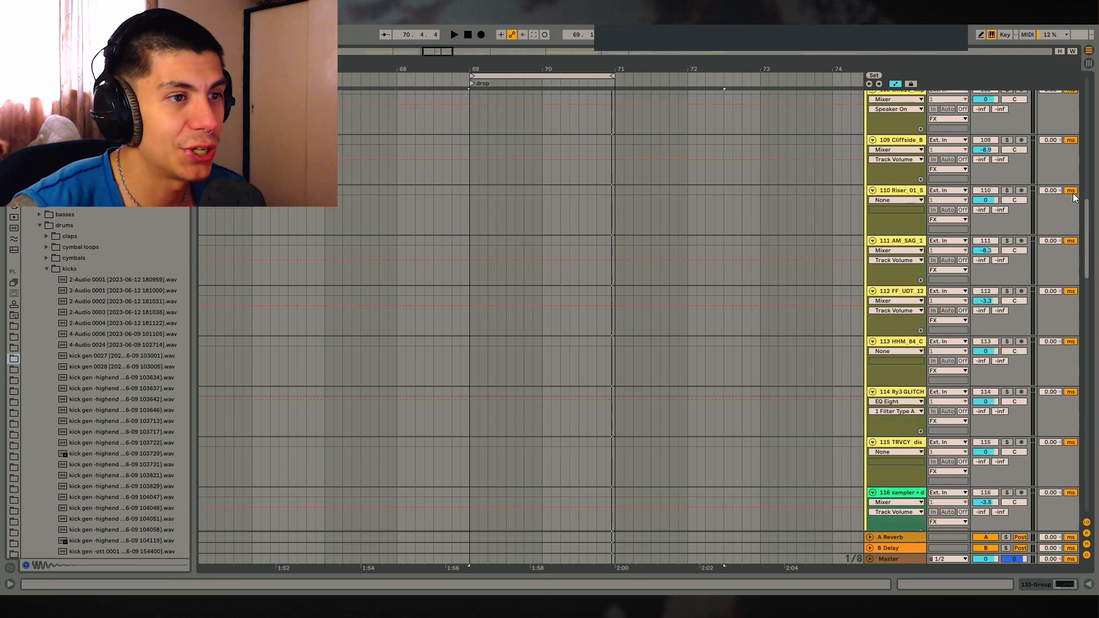
pyautogui.moveTo(471, 143); pyautogui.dragTo(605, 143)
pyautogui.moveTo(615, 141); pyautogui.dragTo(453, 134)
pyautogui.moveTo(463, 135); pyautogui.dragTo(611, 144)
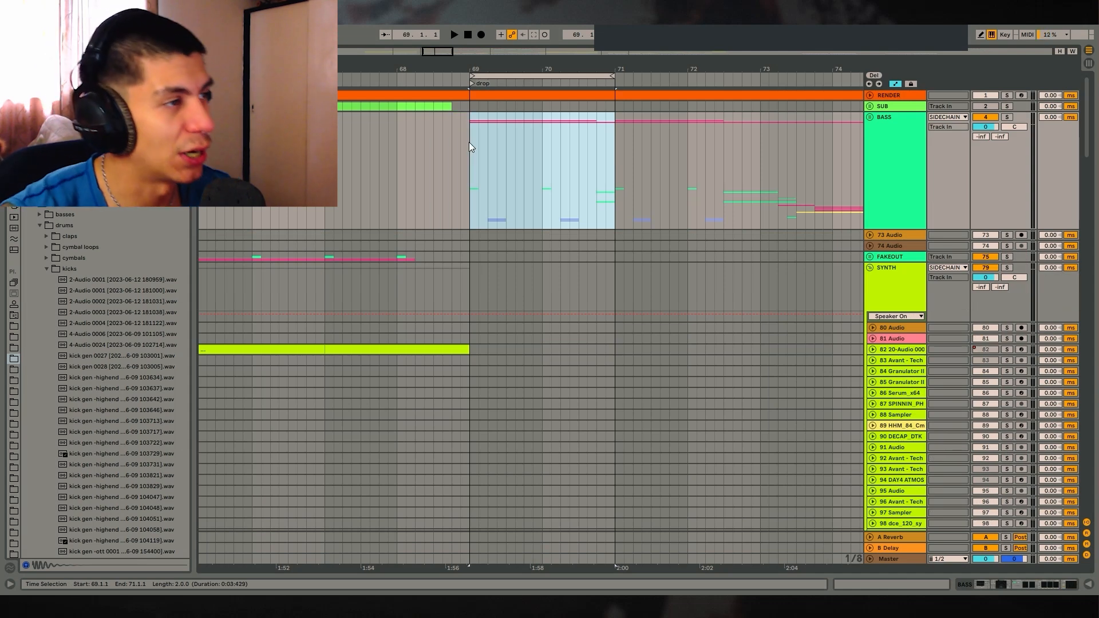
# Step: Clear the solo on glitch track 122, solo group 133 and place the playback start at 69.1.1
pyautogui.scroll(-15, 558, 347)
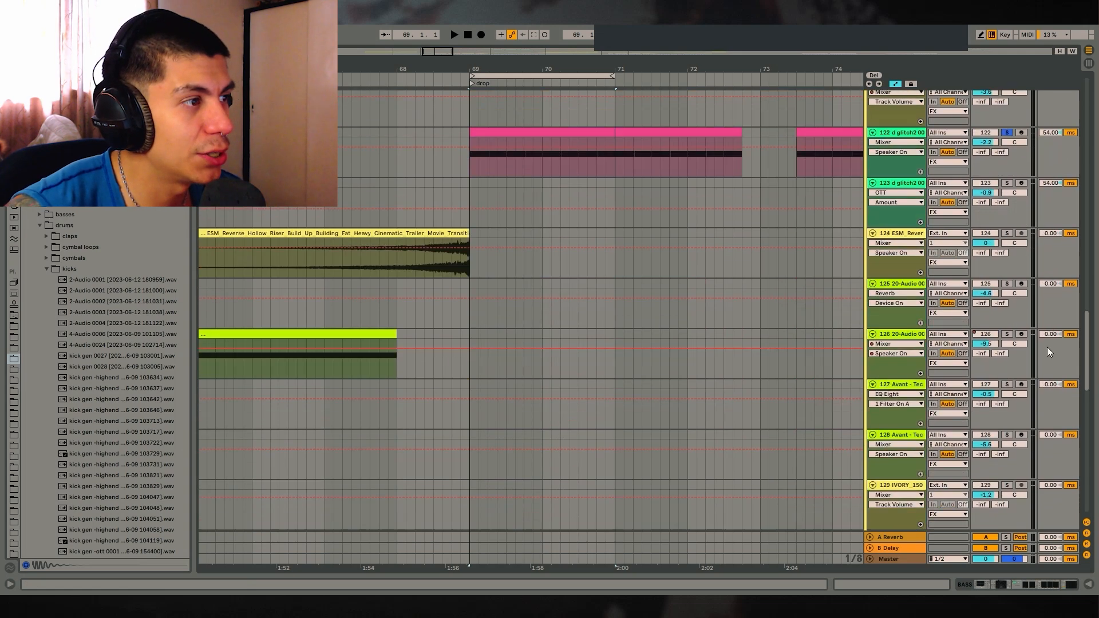
pyautogui.scroll(1, 558, 347)
pyautogui.click(1007, 372)
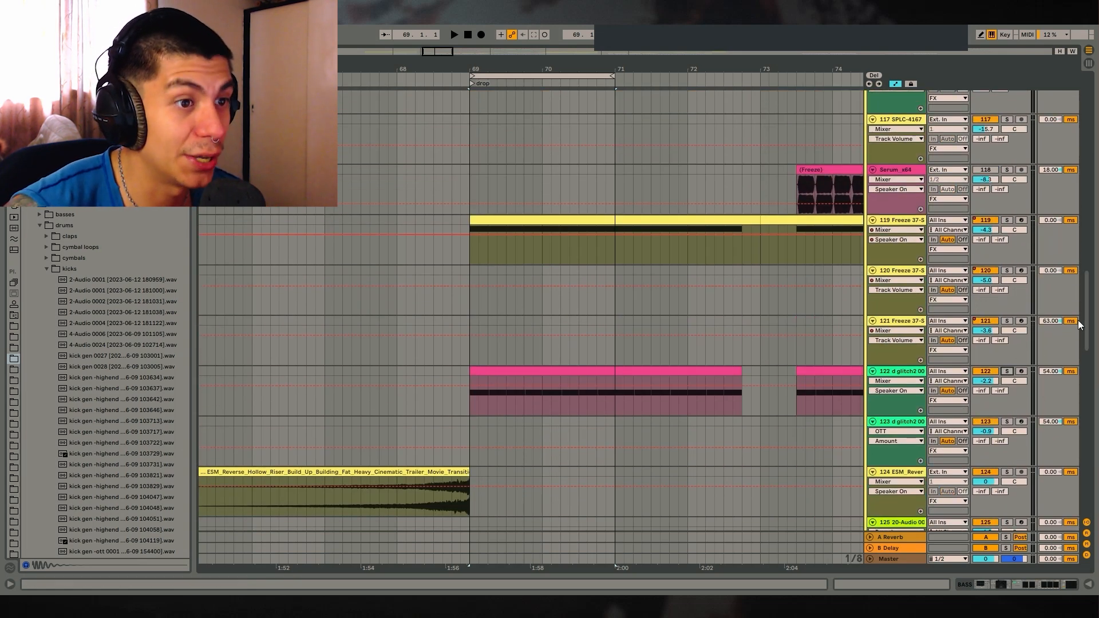
pyautogui.scroll(-10, 705, 358)
pyautogui.moveTo(511, 326); pyautogui.dragTo(768, 334)
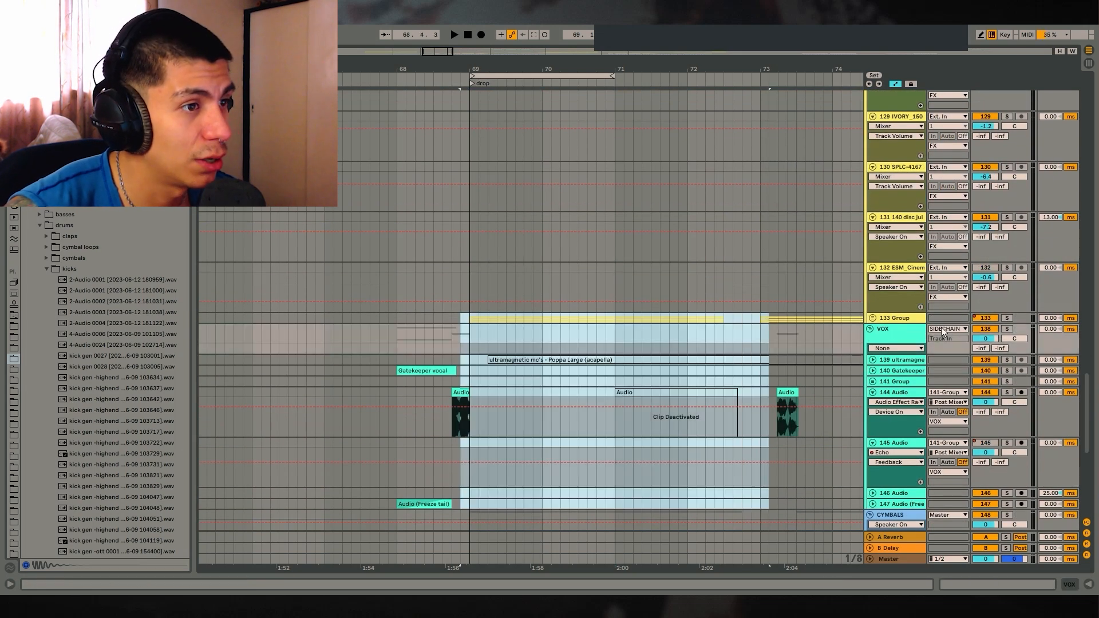
pyautogui.click(1007, 318)
pyautogui.click(471, 318)
# Step: Solo glitch track 122, play it from 69.1.1 and bring the device details back into view
pyautogui.scroll(10, 472, 318)
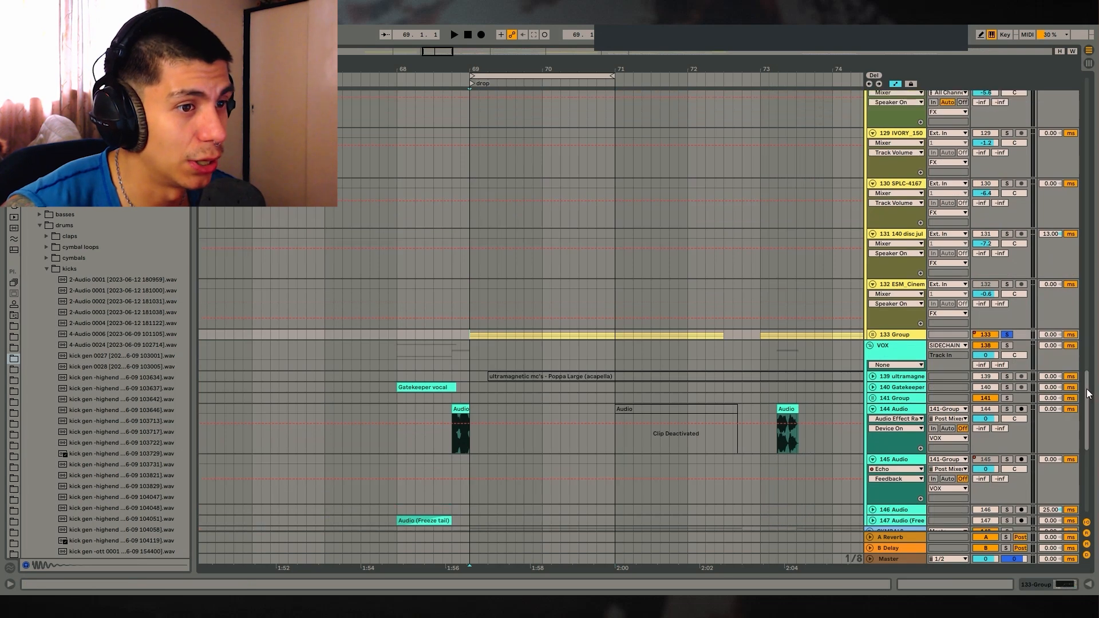
pyautogui.click(1007, 304)
pyautogui.press('space')
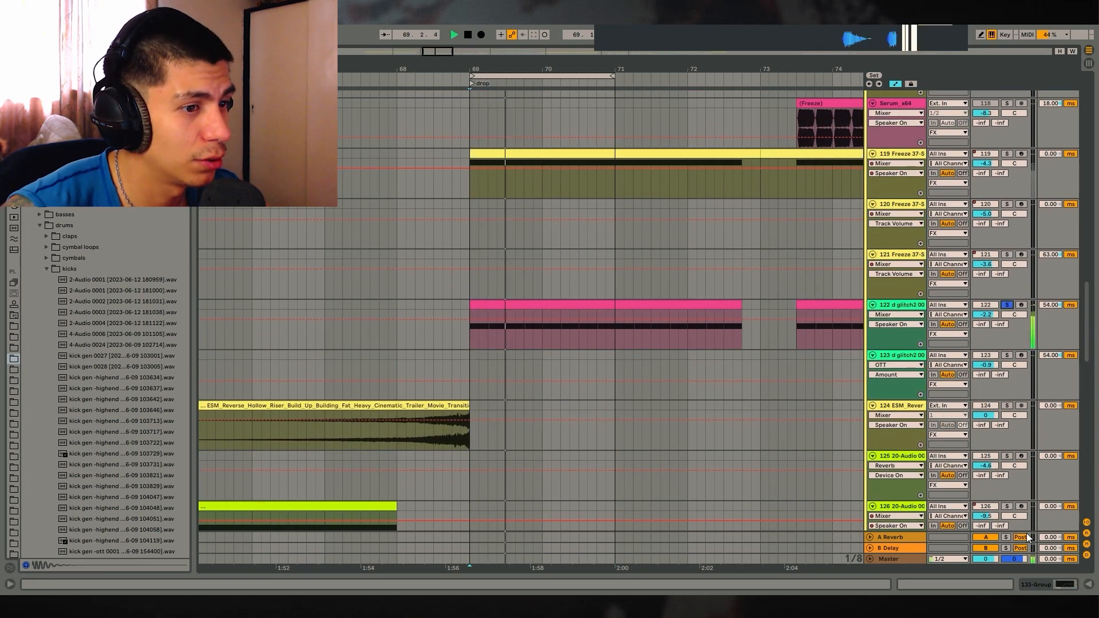
pyautogui.click(1065, 585)
pyautogui.press('space')
# Step: Solo Freeze track 119, select its clip from 69.1.1 to 73.1.1 and play it briefly
pyautogui.scroll(2, 974, 253)
pyautogui.click(1007, 211)
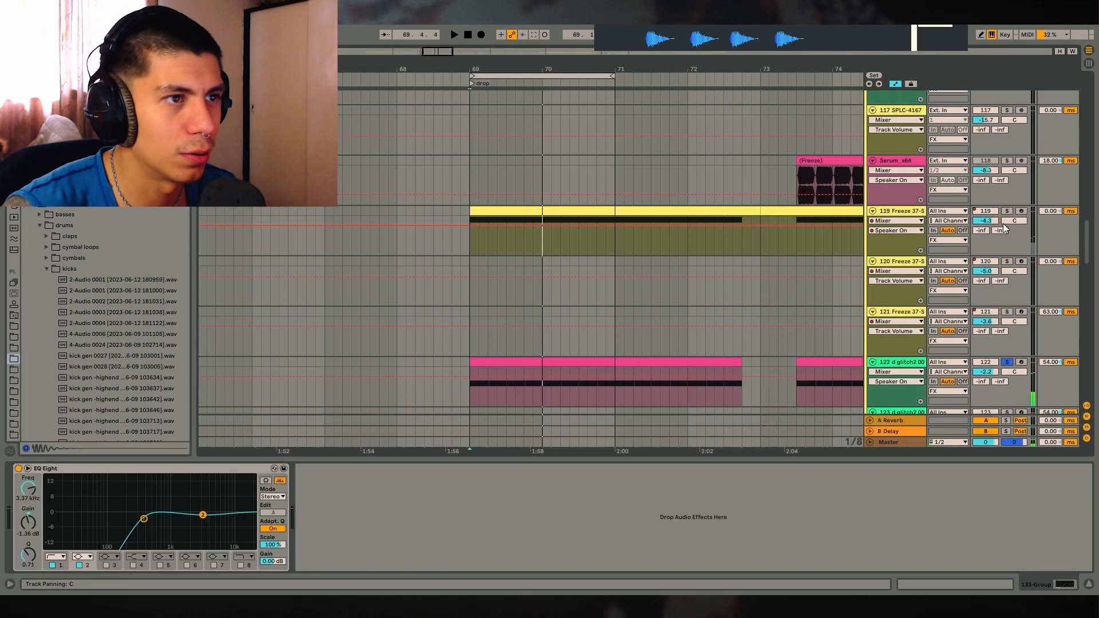
pyautogui.click(549, 213)
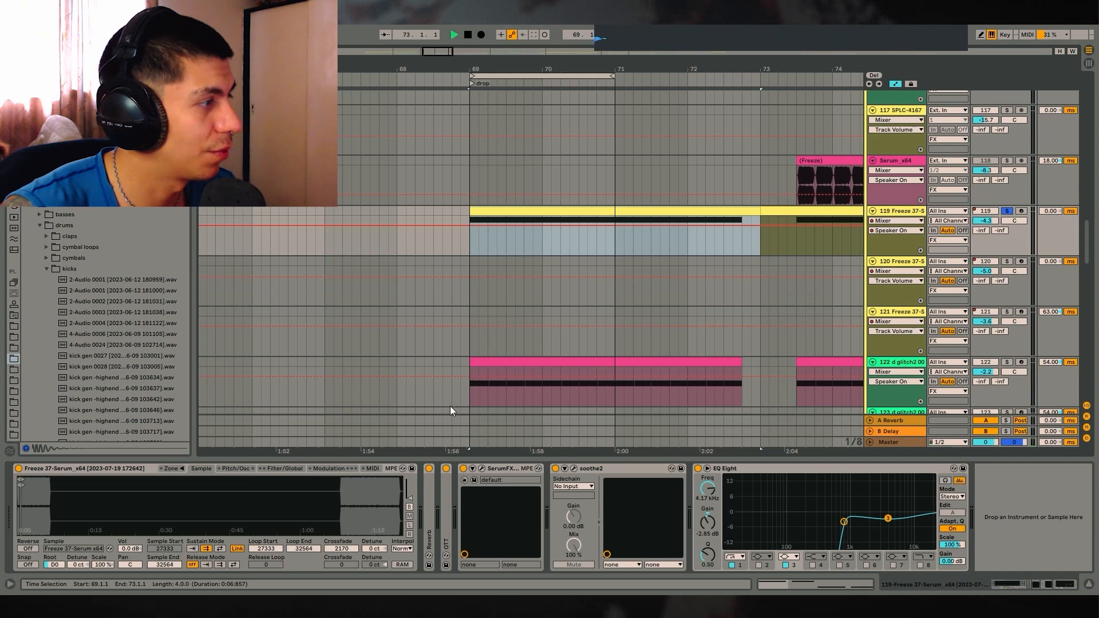
pyautogui.press('space')
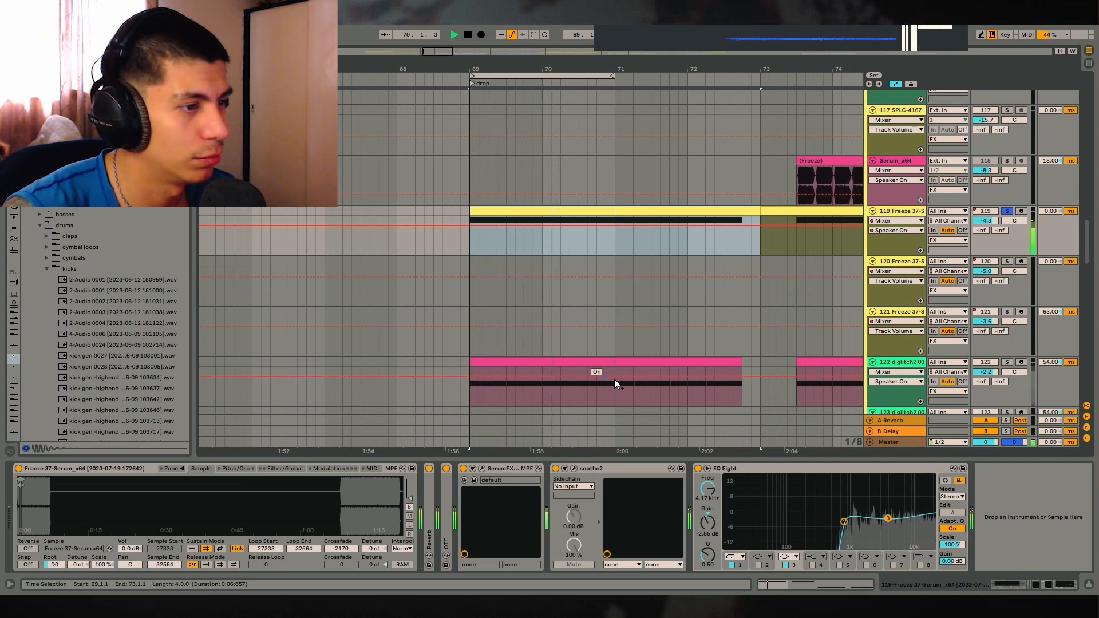
pyautogui.press('space')
pyautogui.scroll(1, 926, 332)
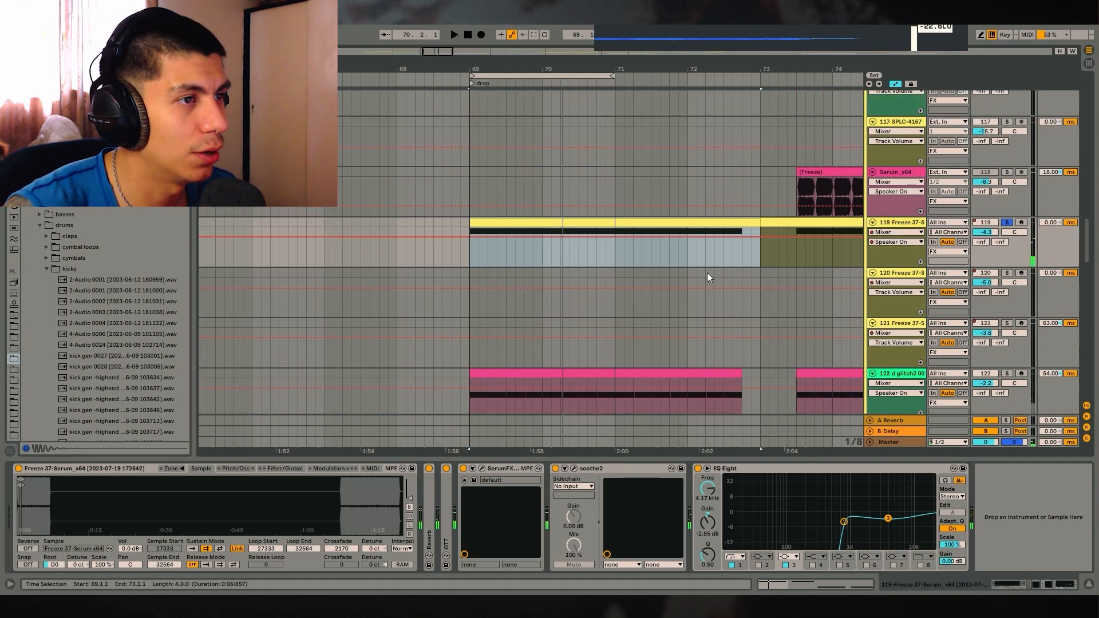
# Step: Expand the Reverb and OTT devices on track 119 to view their settings, collapsing each again
pyautogui.doubleClick(431, 511)
pyautogui.doubleClick(487, 469)
pyautogui.doubleClick(444, 513)
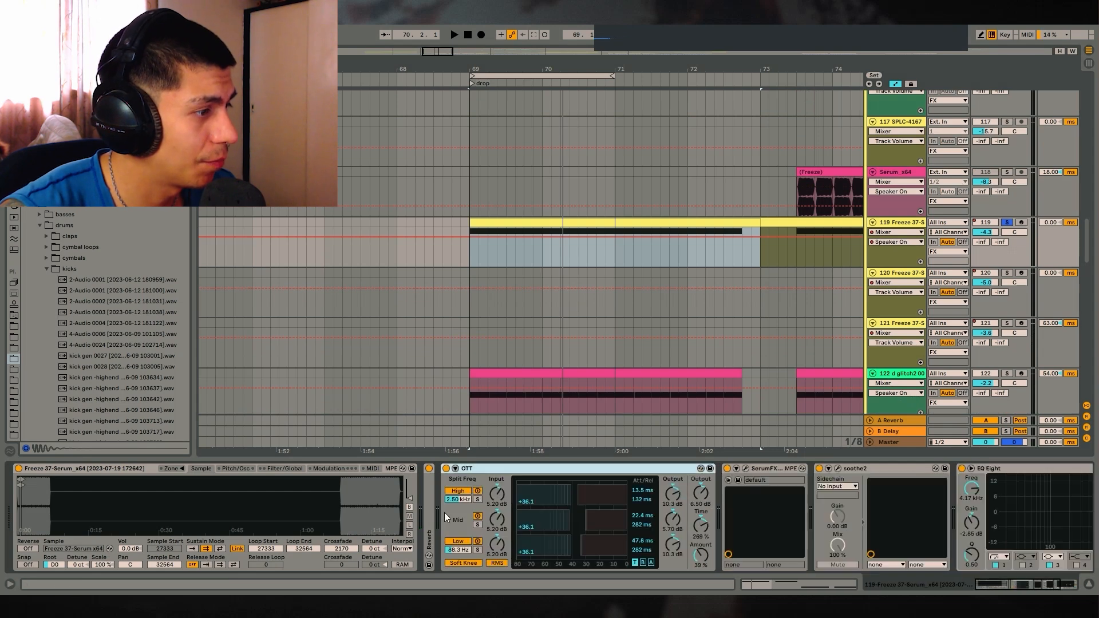
pyautogui.doubleClick(480, 473)
# Step: Audition track 119 around its SerumFX device, inspect the SerumFX plug-in window and close the open plug-in windows
pyautogui.click(464, 469)
pyautogui.press('space')
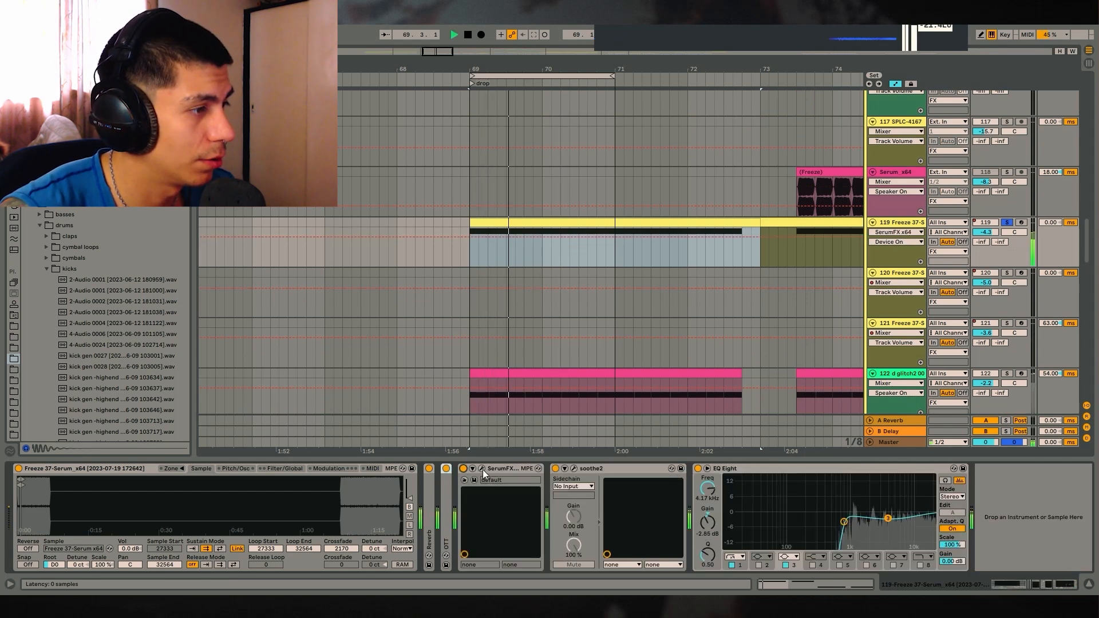
pyautogui.click(482, 469)
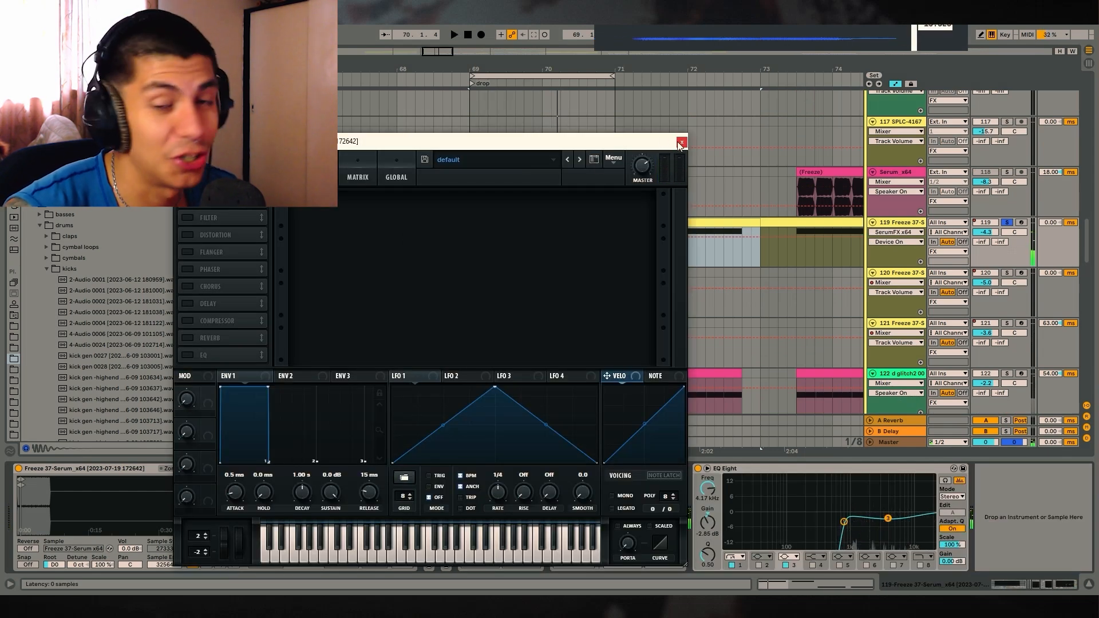
pyautogui.click(681, 142)
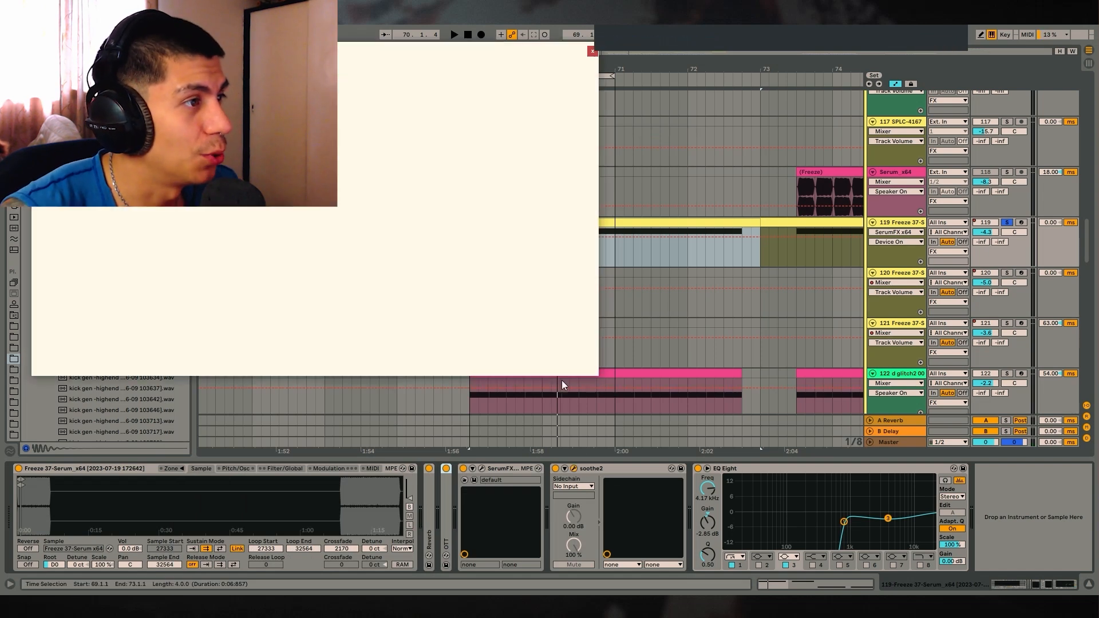
pyautogui.click(591, 52)
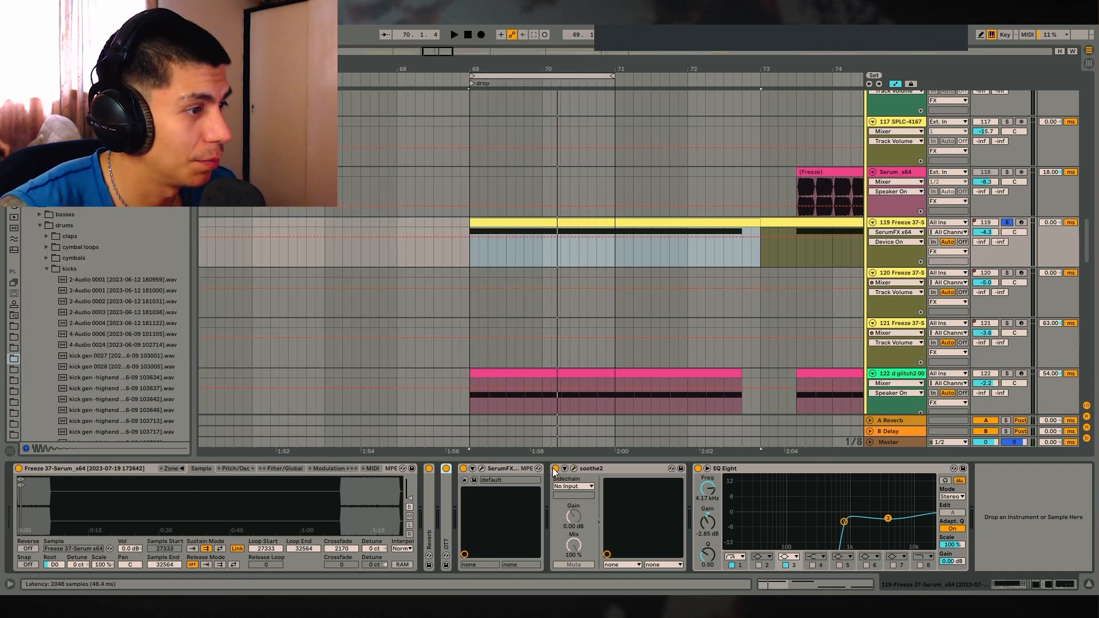
# Step: Compare track 119's playback with soothe2 bypassed and enabled, and select EQ Eight's band 1 to view its settings
pyautogui.press('space')
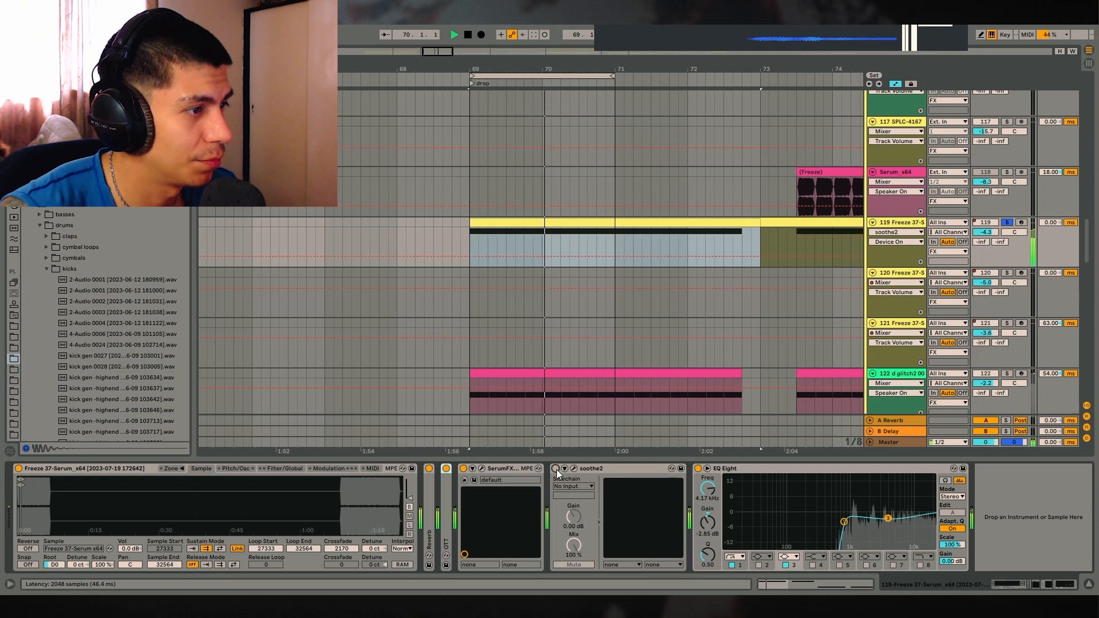
pyautogui.press('space')
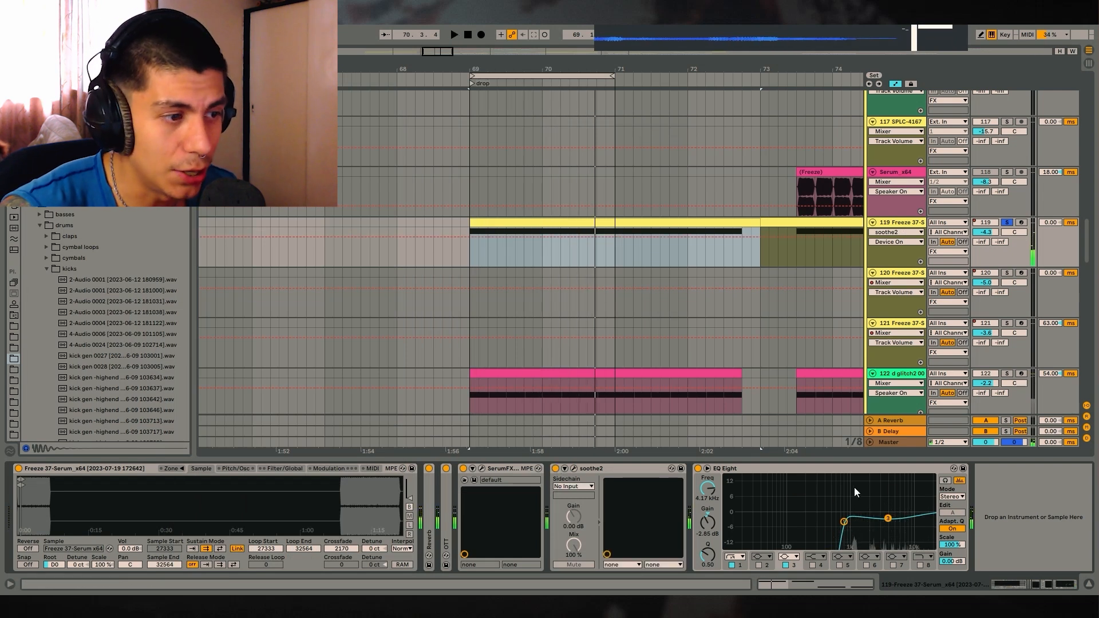
pyautogui.click(844, 522)
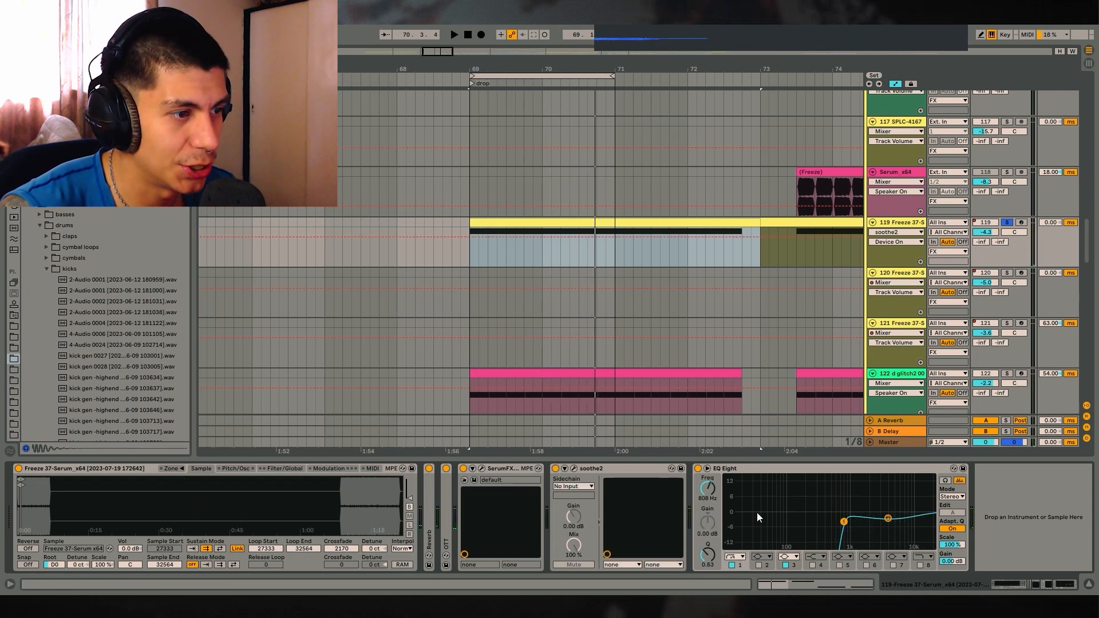
# Step: Hide the device details and play the drop from 69.1.1 while looking through the FX tracks around group 133
pyautogui.scroll(-2, 871, 297)
pyautogui.scroll(-5, 1017, 221)
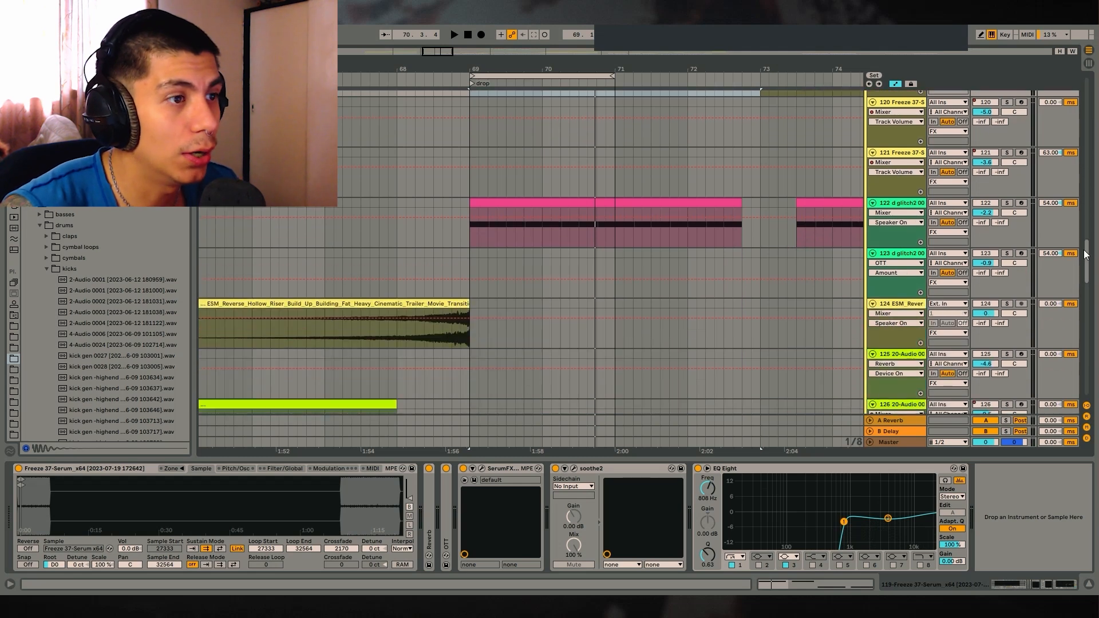
pyautogui.click(1090, 584)
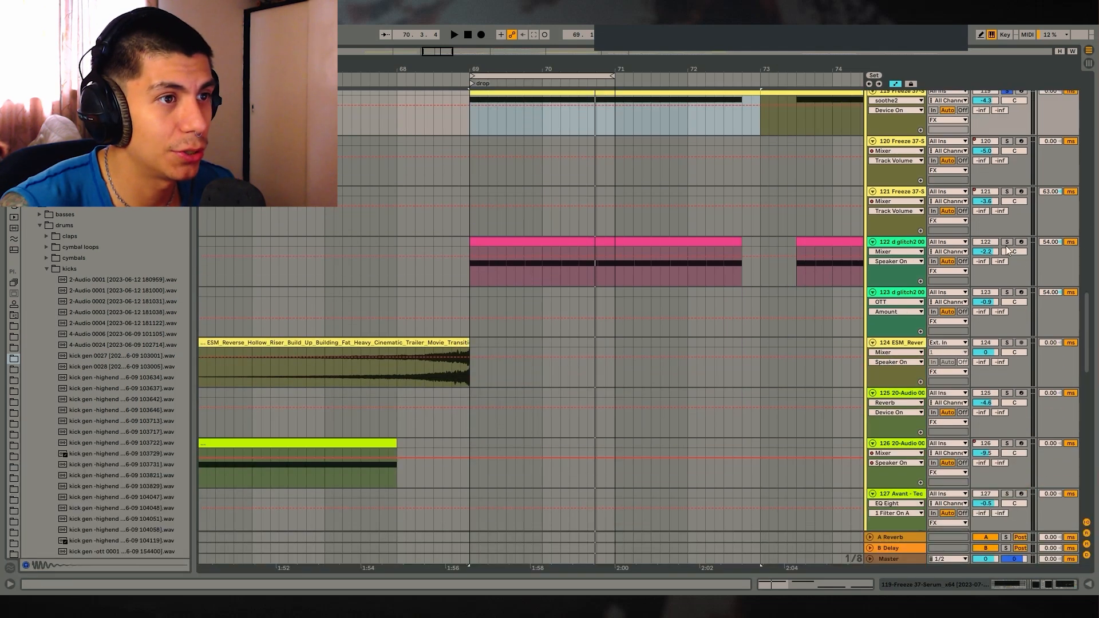
pyautogui.scroll(-12, 1065, 344)
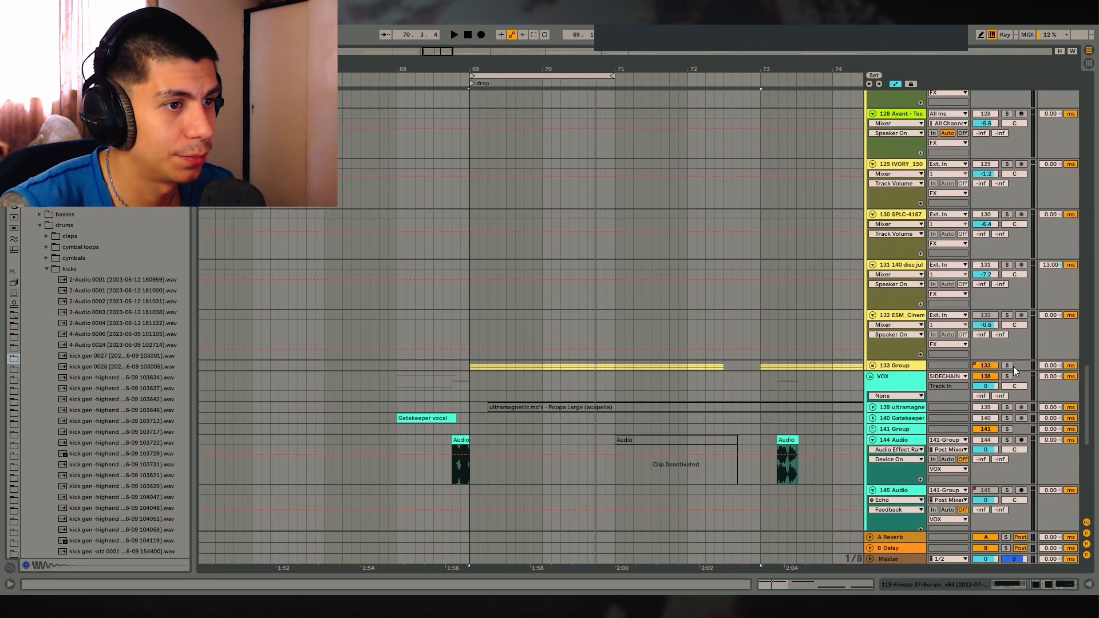
pyautogui.press('space')
pyautogui.scroll(15, 1058, 141)
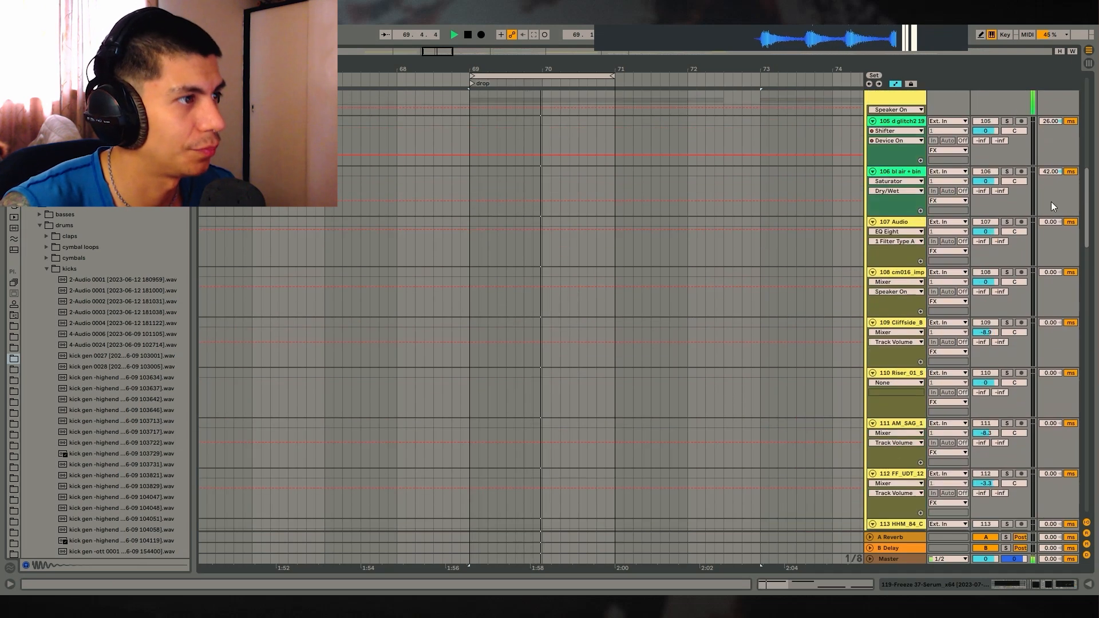
# Step: Stop playback, collapse the SYNTH group and look through the tracks of the FX group
pyautogui.scroll(5, 1057, 138)
pyautogui.press('space')
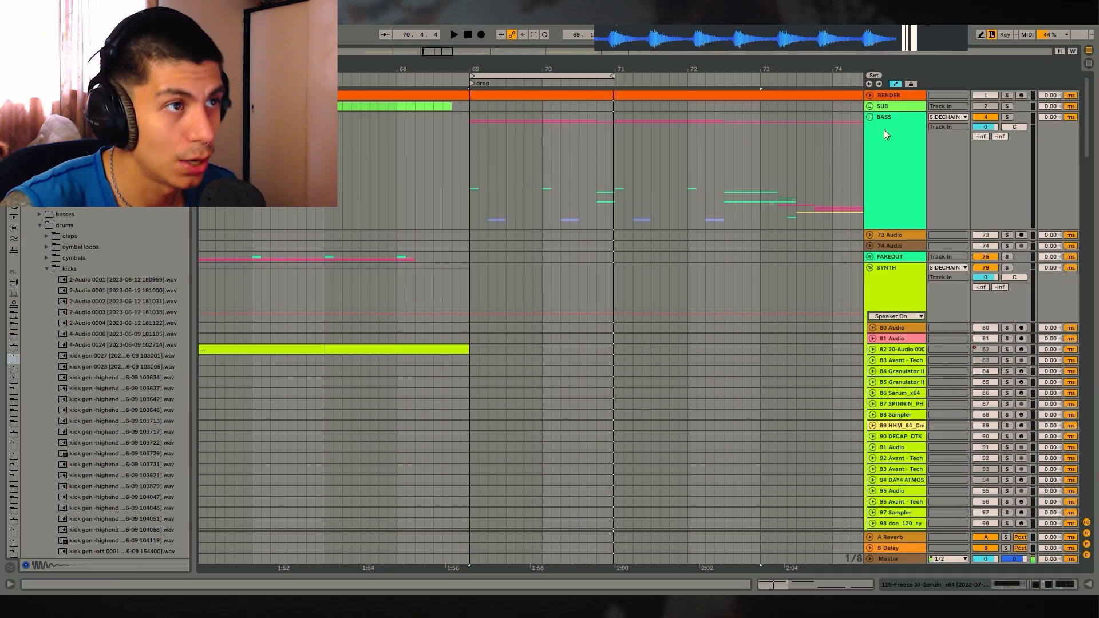
pyautogui.click(871, 268)
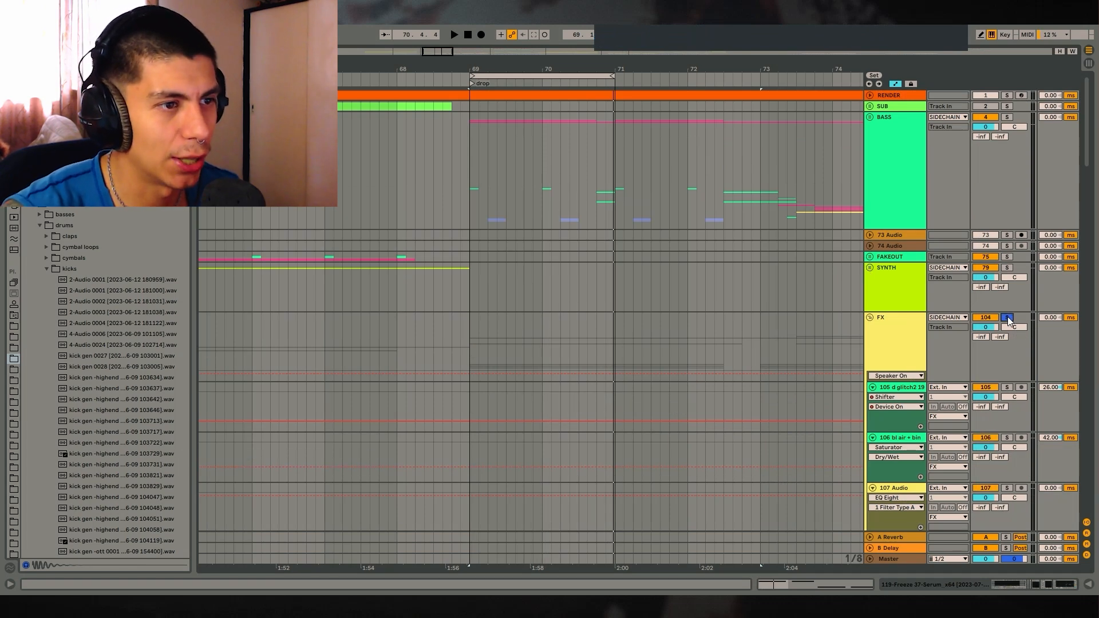
pyautogui.scroll(-3, 540, 326)
pyautogui.moveTo(1084, 179); pyautogui.dragTo(1040, 349)
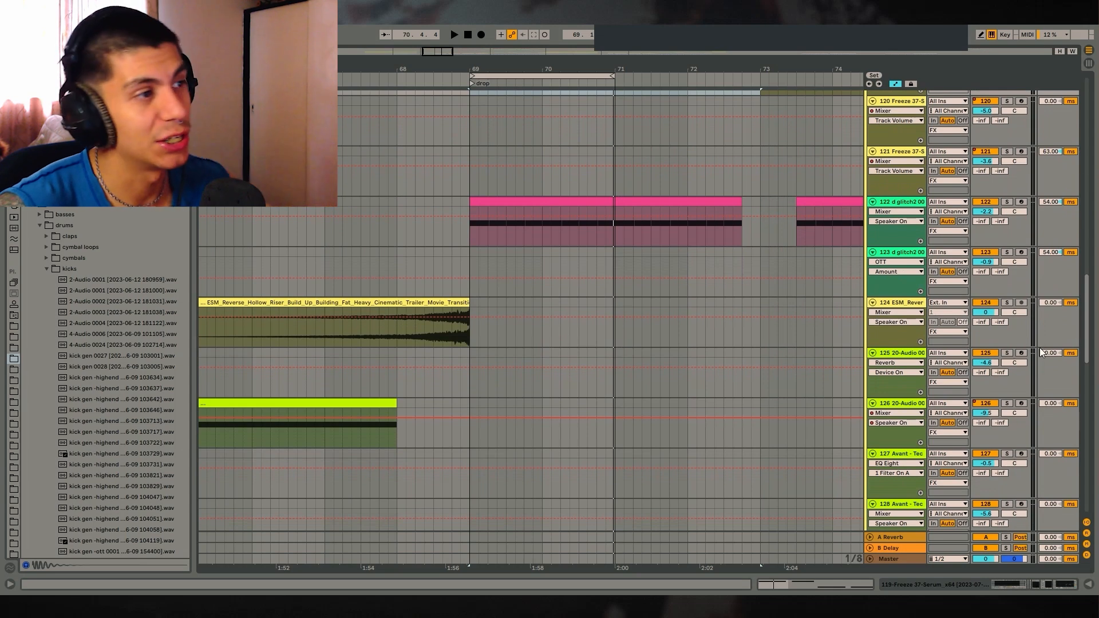
pyautogui.scroll(20, 848, 198)
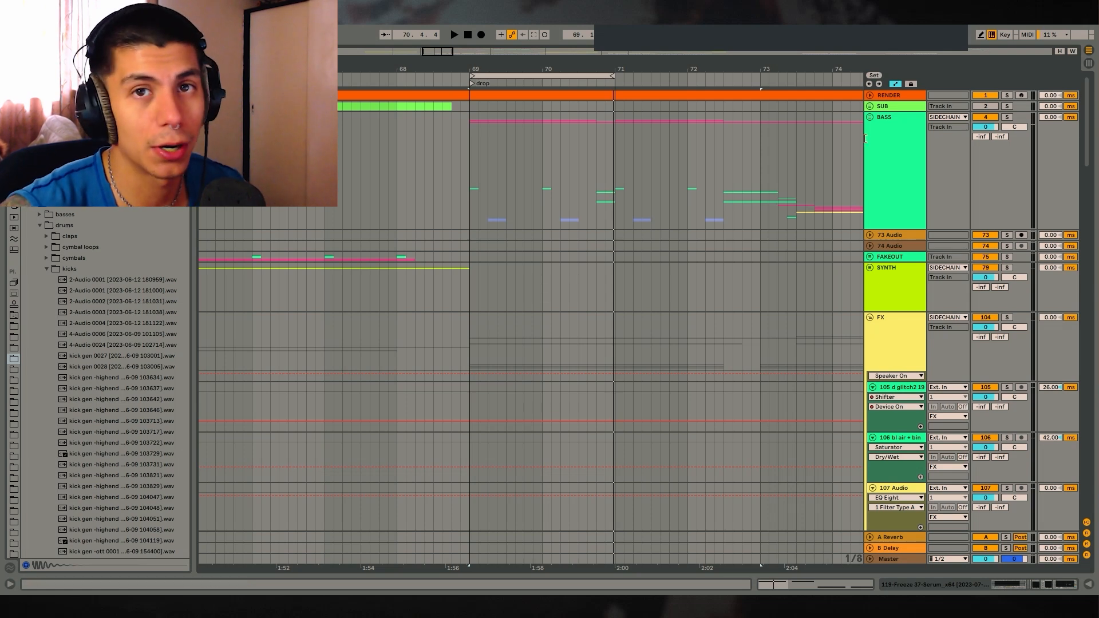
# Step: Expand the BASS group to show its individual tracks
pyautogui.click(886, 131)
pyautogui.click(479, 150)
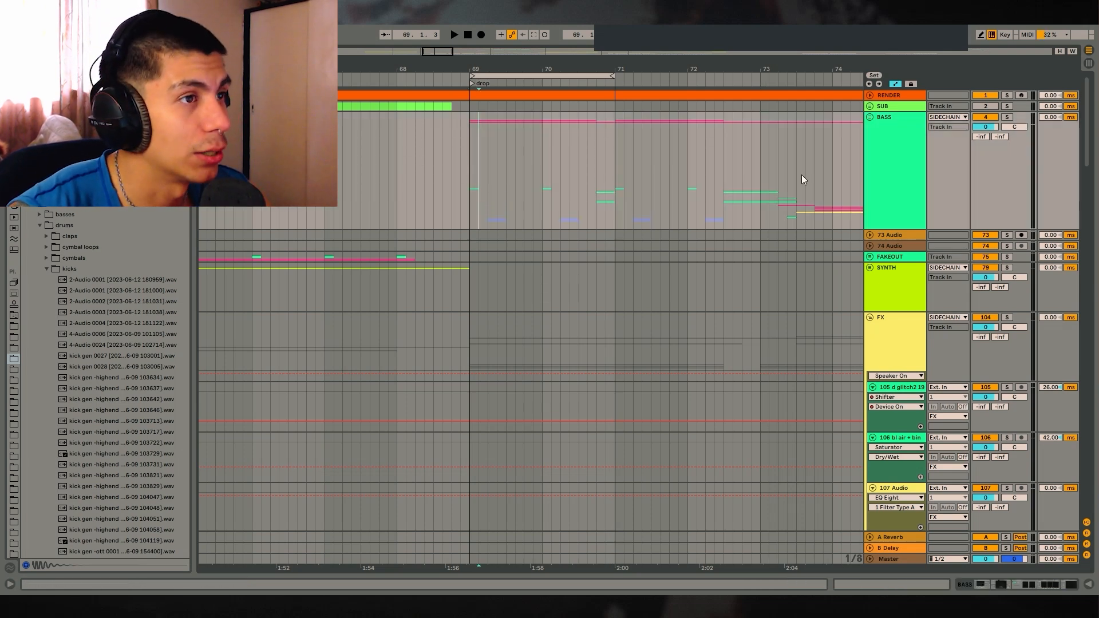
pyautogui.scroll(-15, 551, 266)
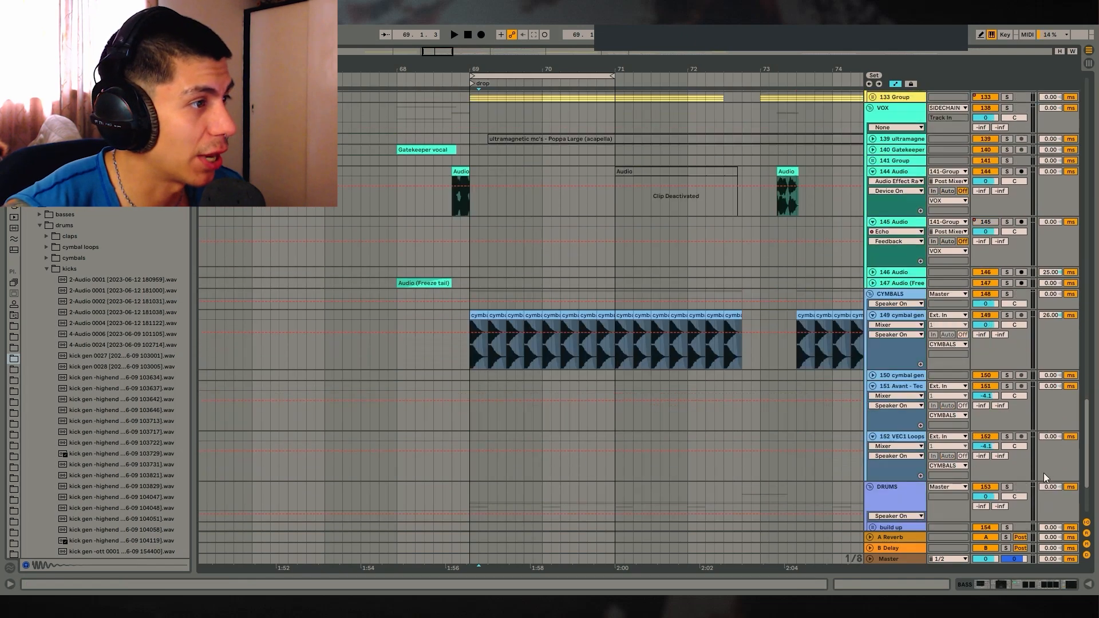
pyautogui.moveTo(1049, 404); pyautogui.dragTo(1052, 115)
pyautogui.click(870, 117)
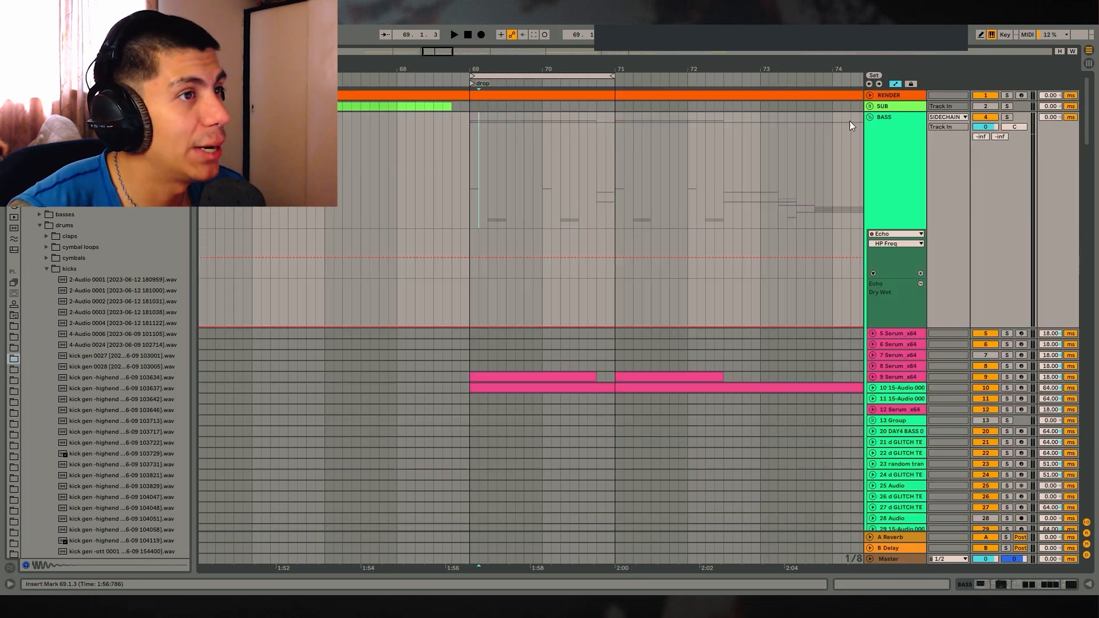
# Step: Inspect the drop clips and automation on tracks 9 Serum_x64 and 10 15-Audio, leaving both tracks folded
pyautogui.scroll(-3, 631, 252)
pyautogui.click(874, 240)
pyautogui.click(874, 229)
pyautogui.click(486, 229)
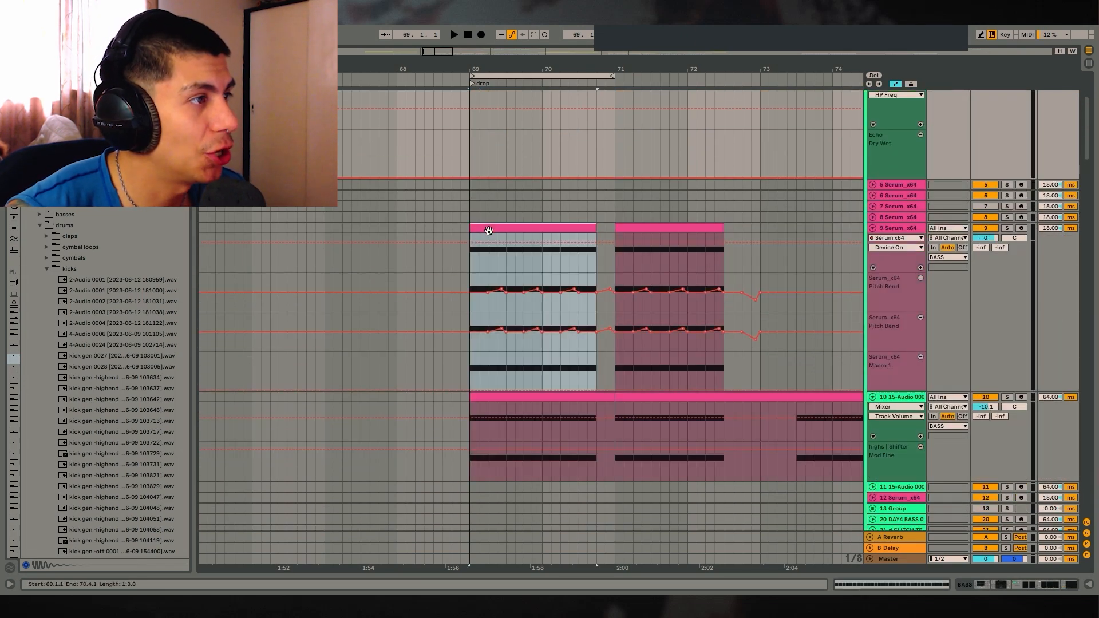
pyautogui.moveTo(578, 69); pyautogui.dragTo(661, 40)
pyautogui.click(895, 229)
pyautogui.click(873, 228)
pyautogui.click(873, 239)
pyautogui.scroll(-1, 657, 263)
pyautogui.scroll(1, 657, 263)
# Step: Solo track 5 Serum_x64 and play its clip starting at bar 25
pyautogui.click(388, 172)
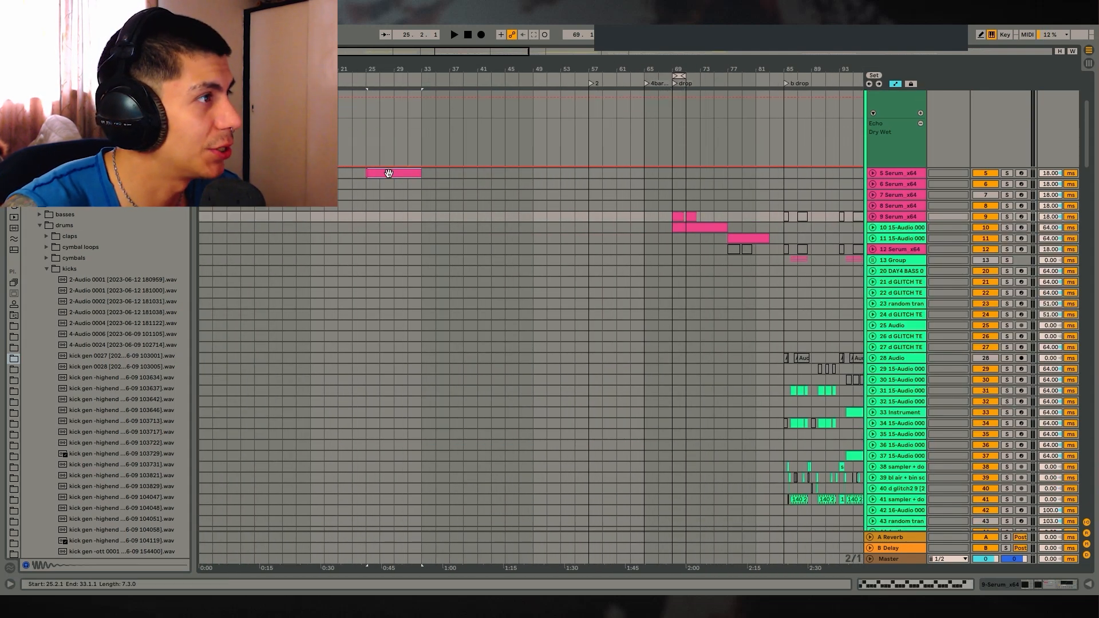
pyautogui.click(1007, 174)
pyautogui.press('space')
pyautogui.moveTo(386, 68); pyautogui.dragTo(419, 96)
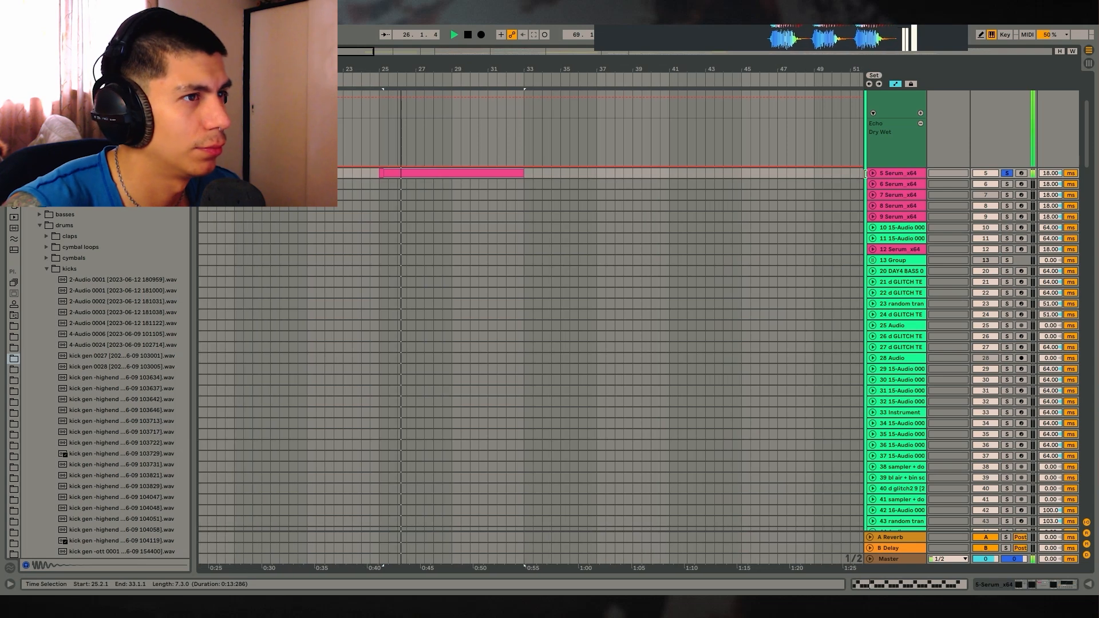
# Step: Show the device chain of track 5 Serum_x64 and open the Serum_x64 plug-in window
pyautogui.click(896, 174)
pyautogui.click(1031, 585)
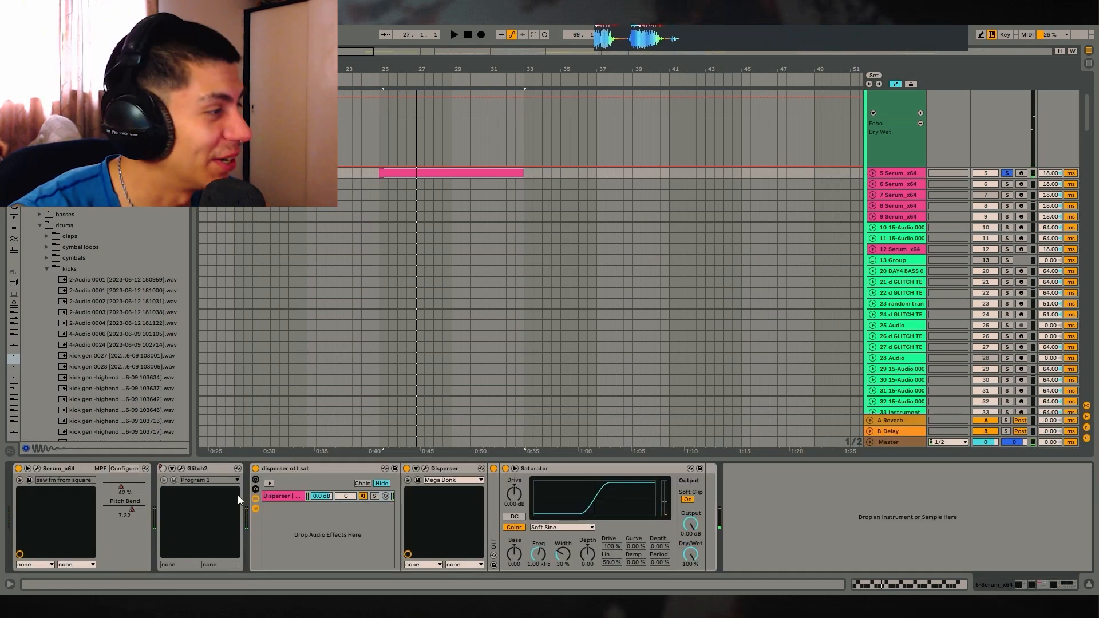
pyautogui.click(256, 469)
pyautogui.click(256, 469)
pyautogui.click(29, 469)
pyautogui.click(28, 469)
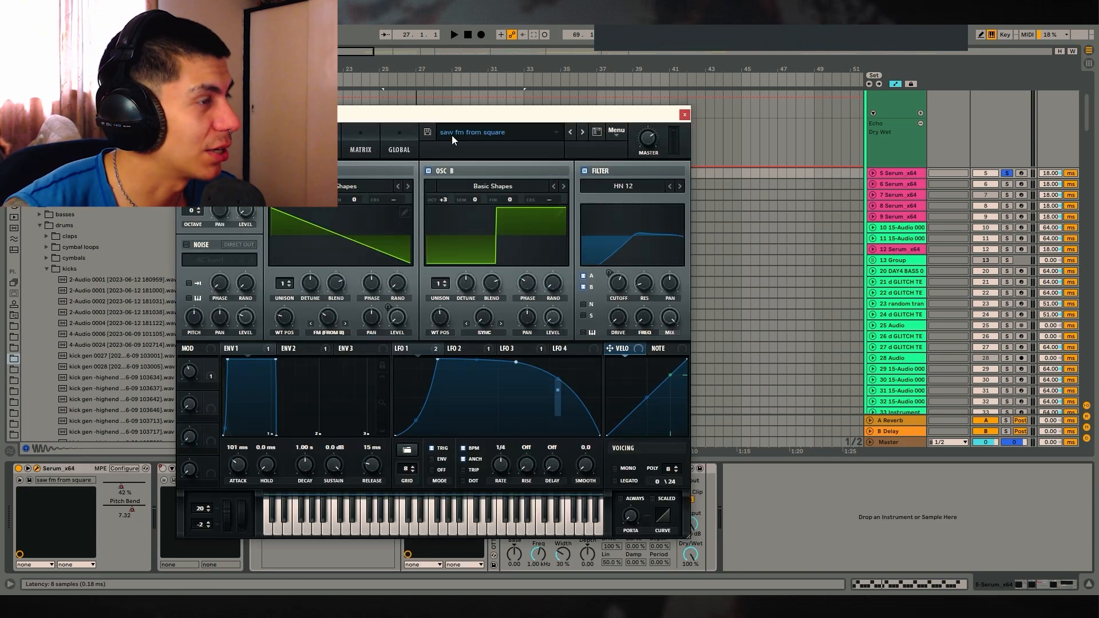
# Step: Examine the curves and assigned targets of LFO 1, LFO 2 and LFO 3 in Serum
pyautogui.moveTo(449, 121); pyautogui.dragTo(638, 122)
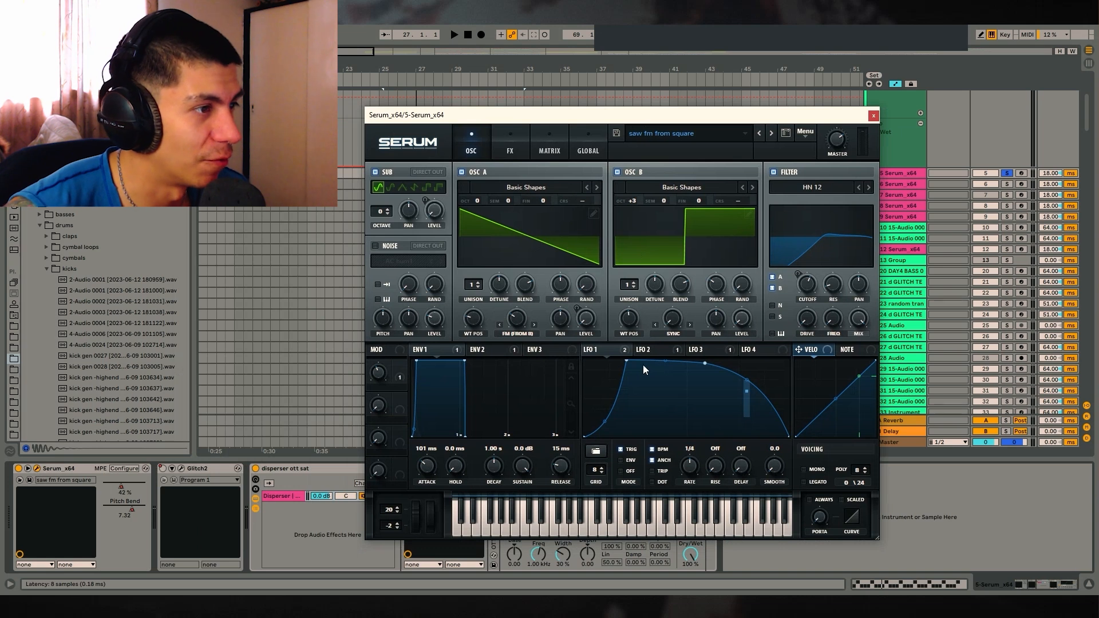
pyautogui.click(652, 351)
pyautogui.click(707, 350)
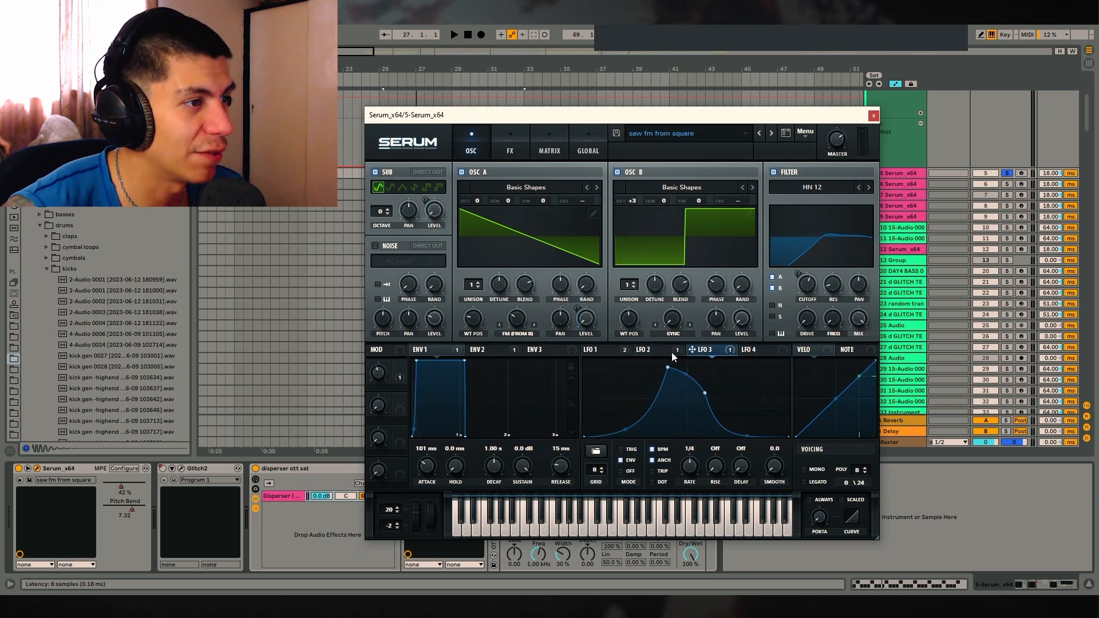
pyautogui.click(655, 351)
pyautogui.click(597, 353)
pyautogui.click(655, 351)
pyautogui.click(713, 352)
pyautogui.click(656, 353)
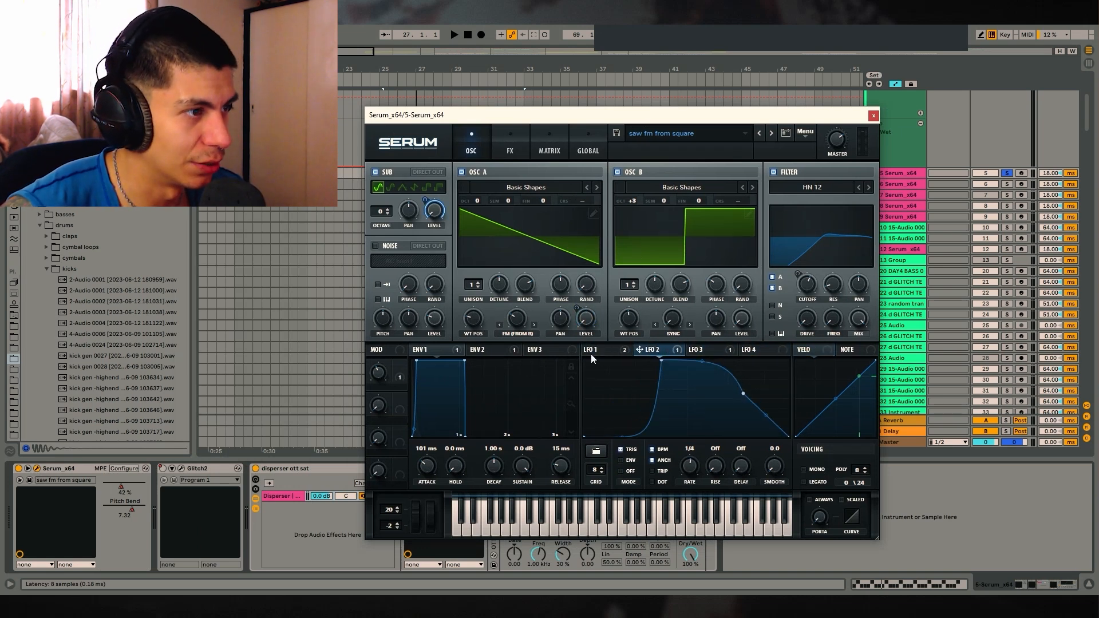
pyautogui.click(596, 354)
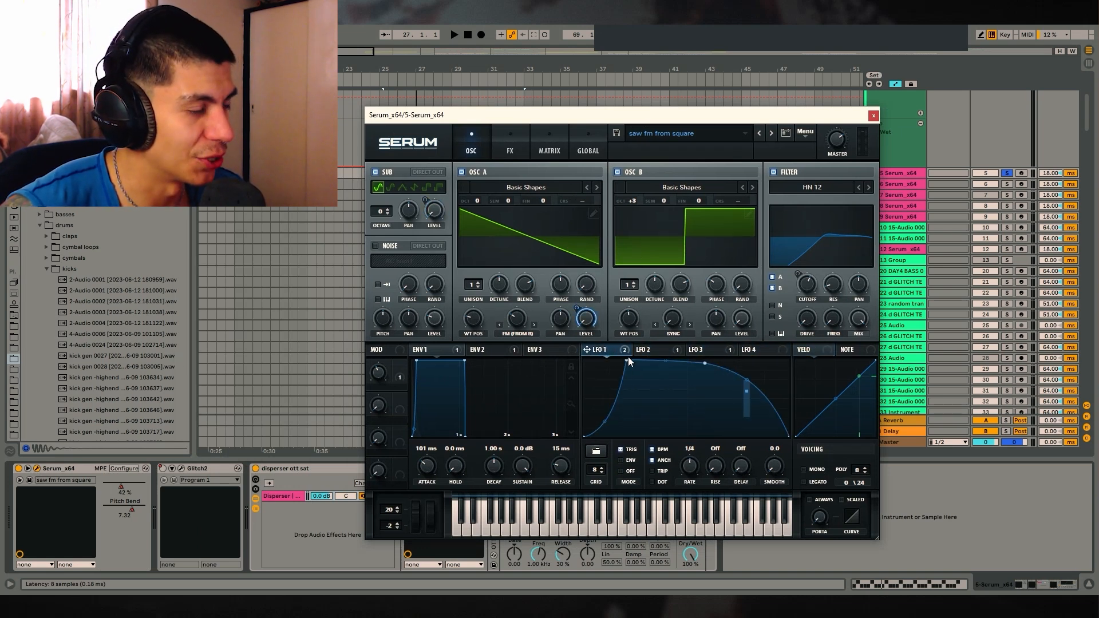
# Step: Play the soloed bass clip with Serum's oscillator page in view
pyautogui.click(499, 153)
pyautogui.click(470, 151)
pyautogui.moveTo(567, 114); pyautogui.dragTo(434, 22)
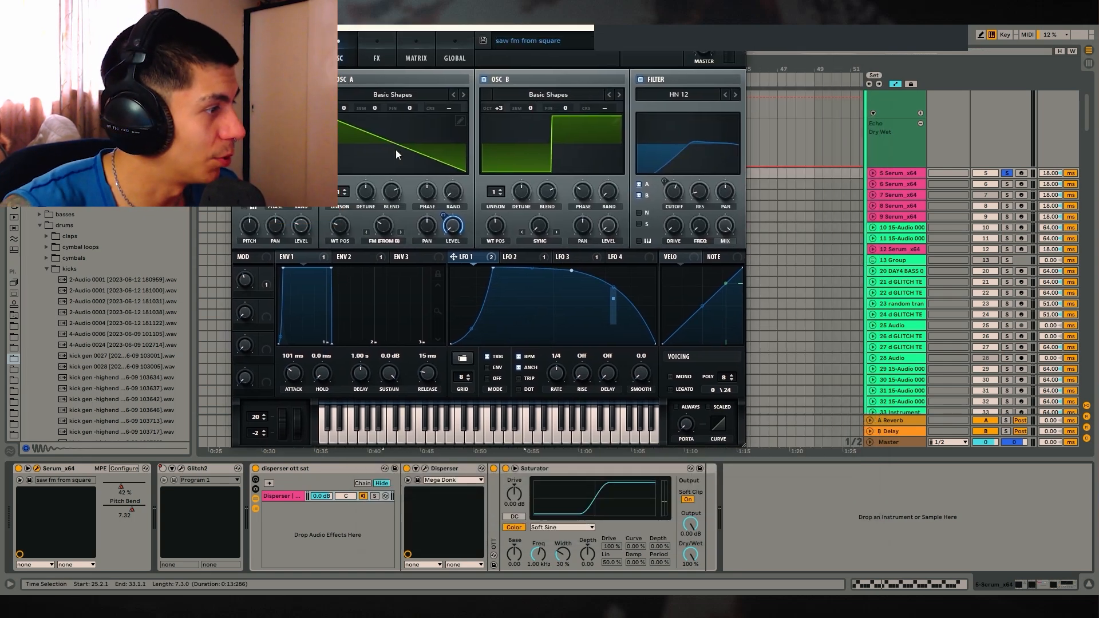
pyautogui.moveTo(504, 26); pyautogui.dragTo(586, 105)
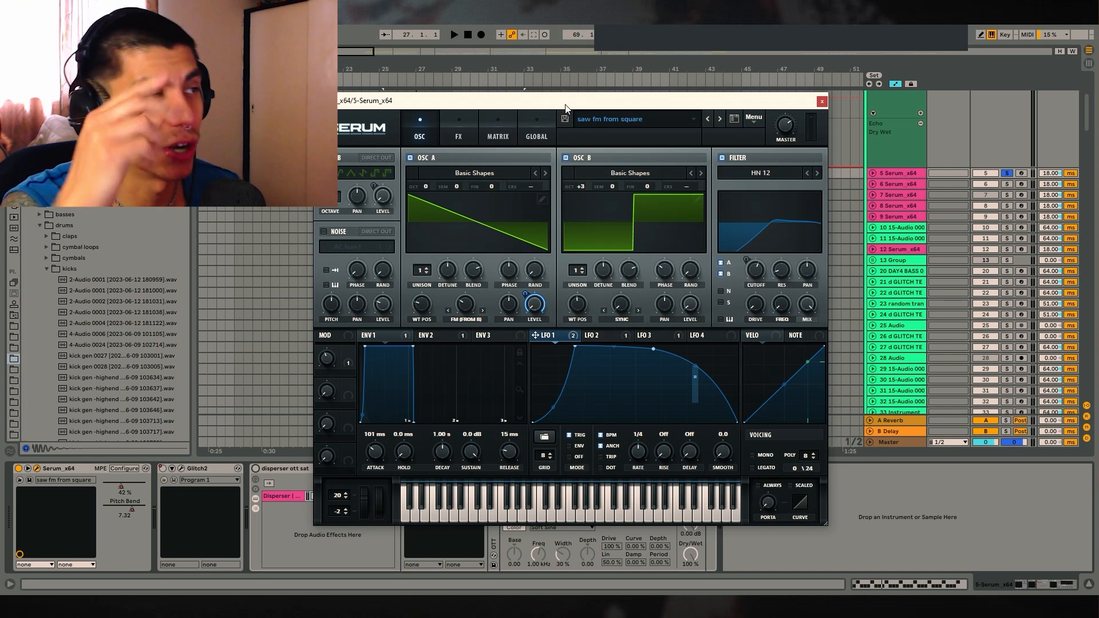
pyautogui.press('space')
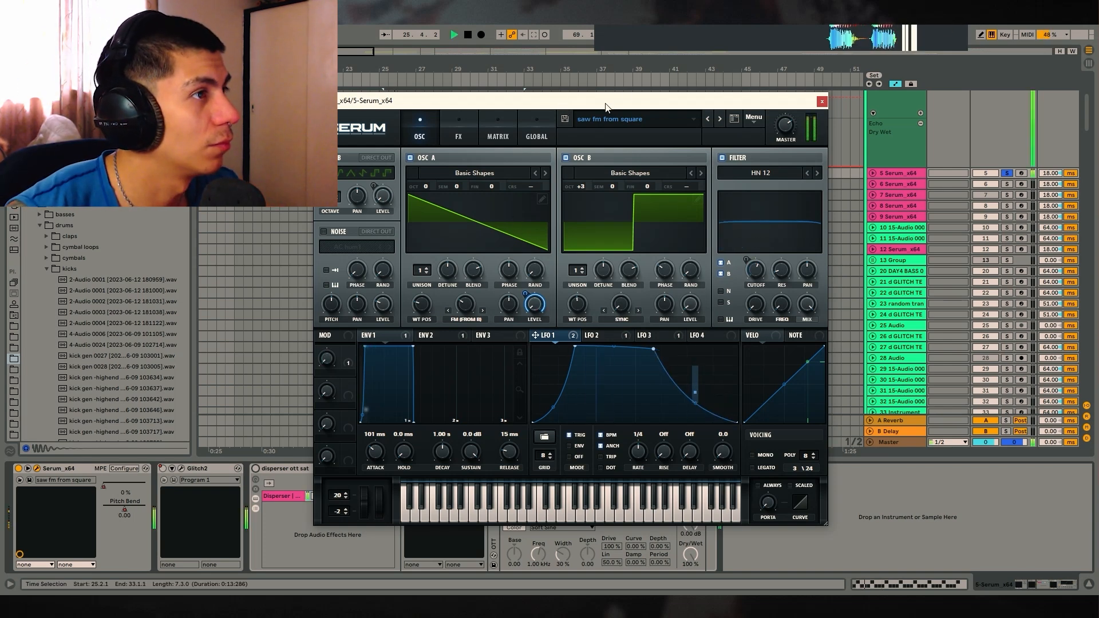
pyautogui.moveTo(565, 104); pyautogui.dragTo(607, 73)
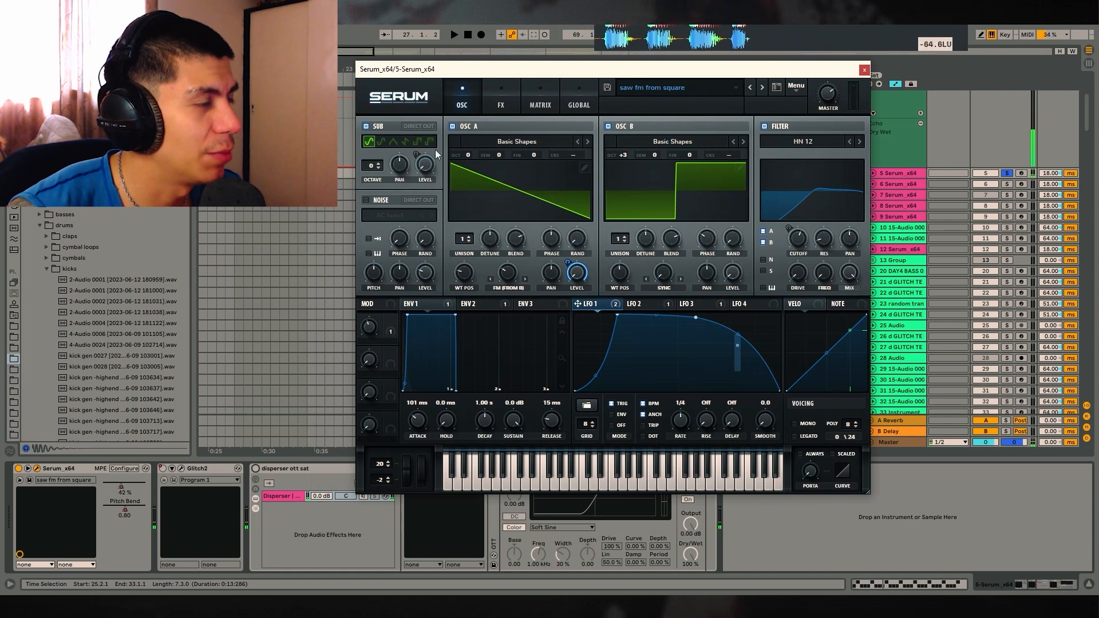
# Step: Examine the active modules in Serum's effects chain and return to the oscillator page
pyautogui.click(501, 101)
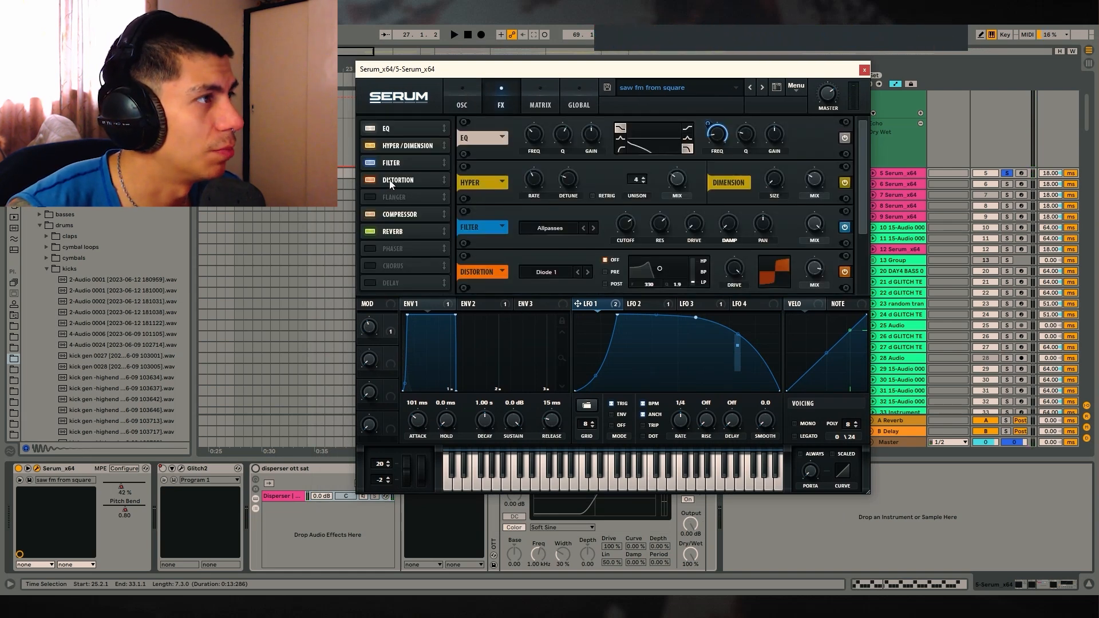
pyautogui.scroll(-2, 390, 172)
pyautogui.scroll(2, 393, 155)
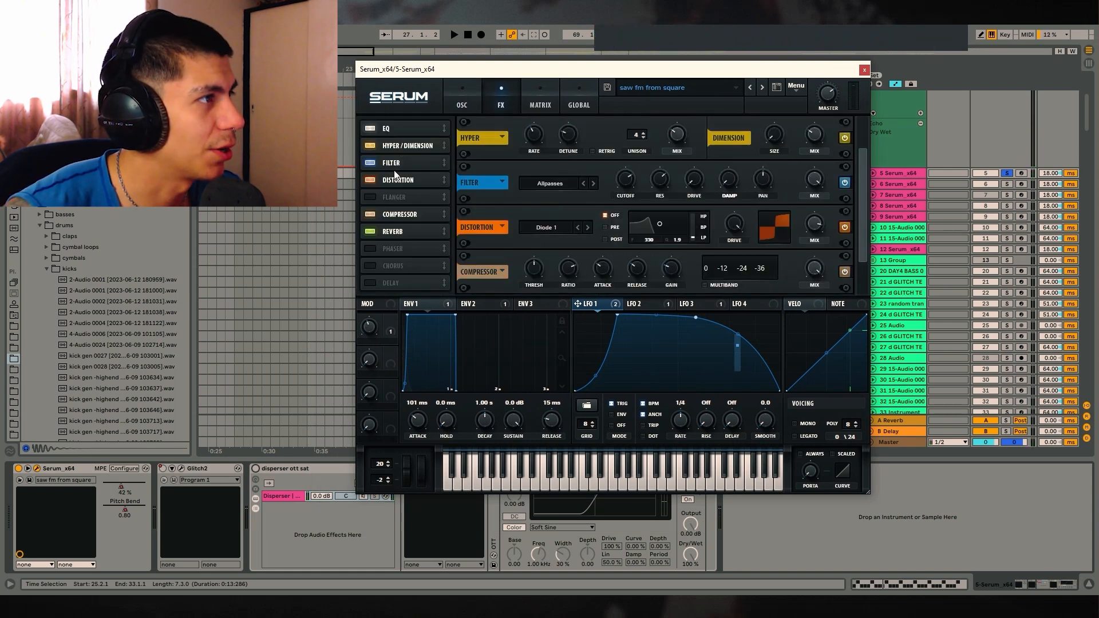
pyautogui.scroll(-1, 395, 175)
pyautogui.click(462, 100)
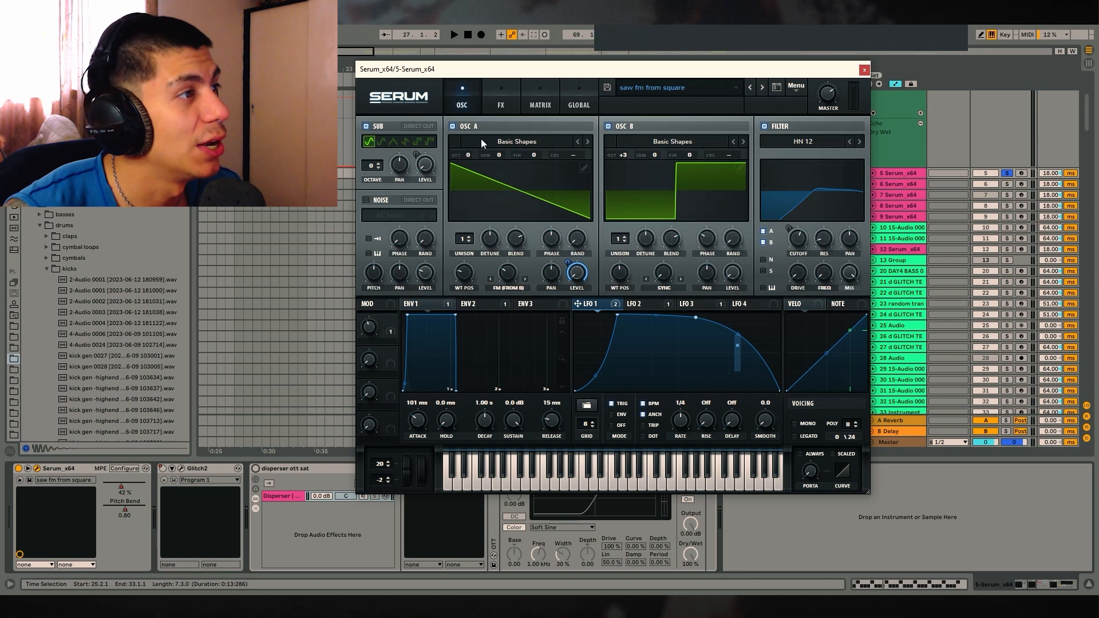
# Step: Try other wavetable positions on OSC A and OSC B during playback, restoring the saw on A and the square on B
pyautogui.moveTo(463, 282); pyautogui.dragTo(457, 314)
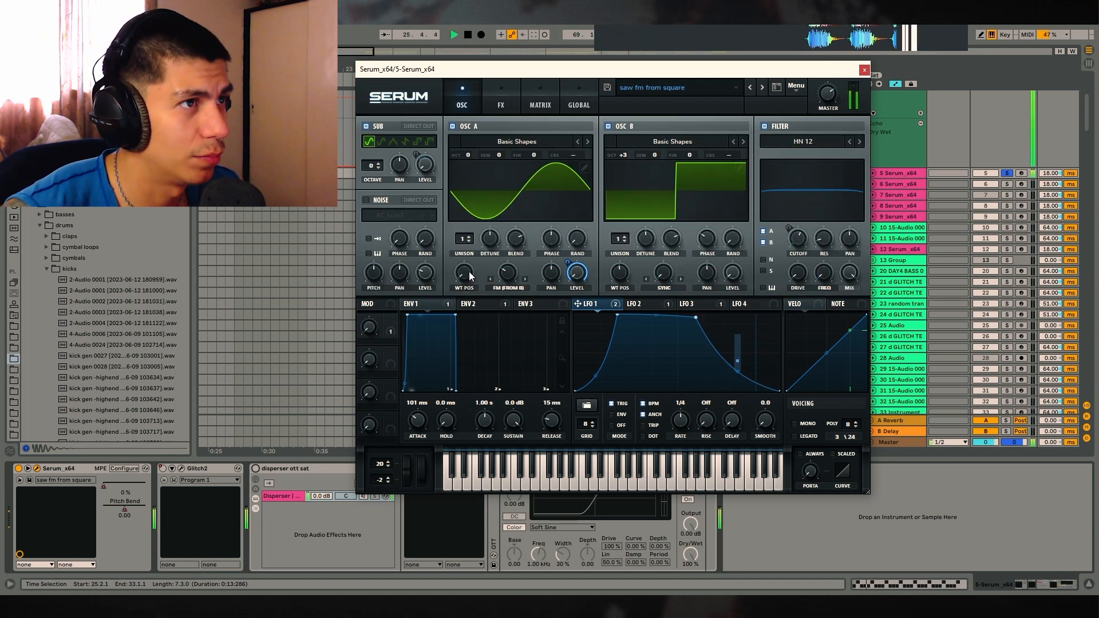
pyautogui.moveTo(468, 271); pyautogui.dragTo(462, 255)
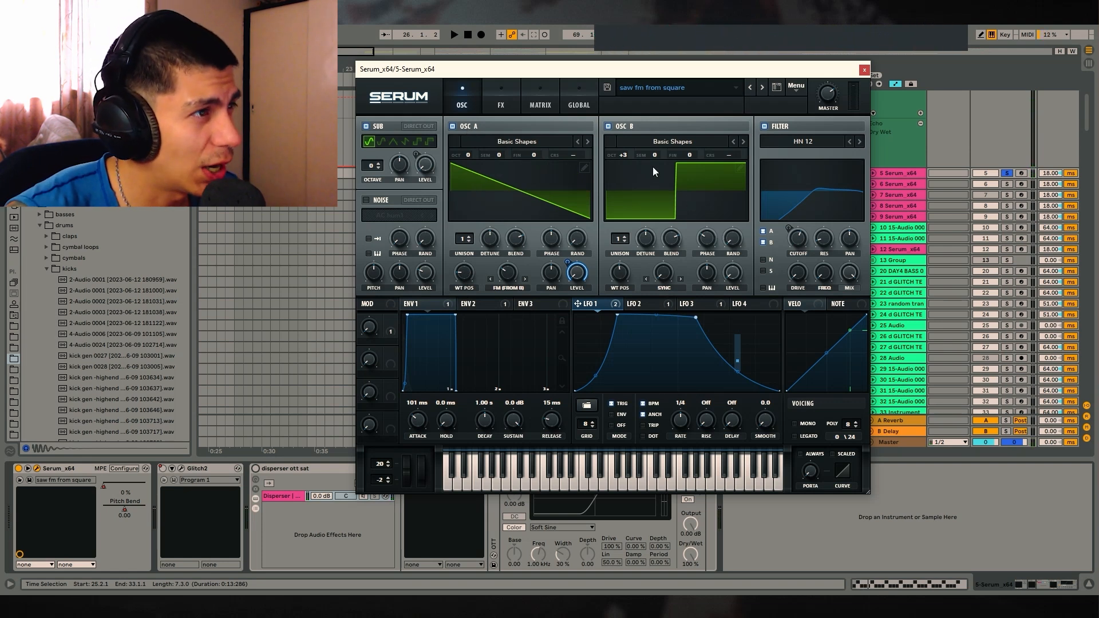
pyautogui.press('space')
pyautogui.moveTo(620, 279); pyautogui.dragTo(626, 242)
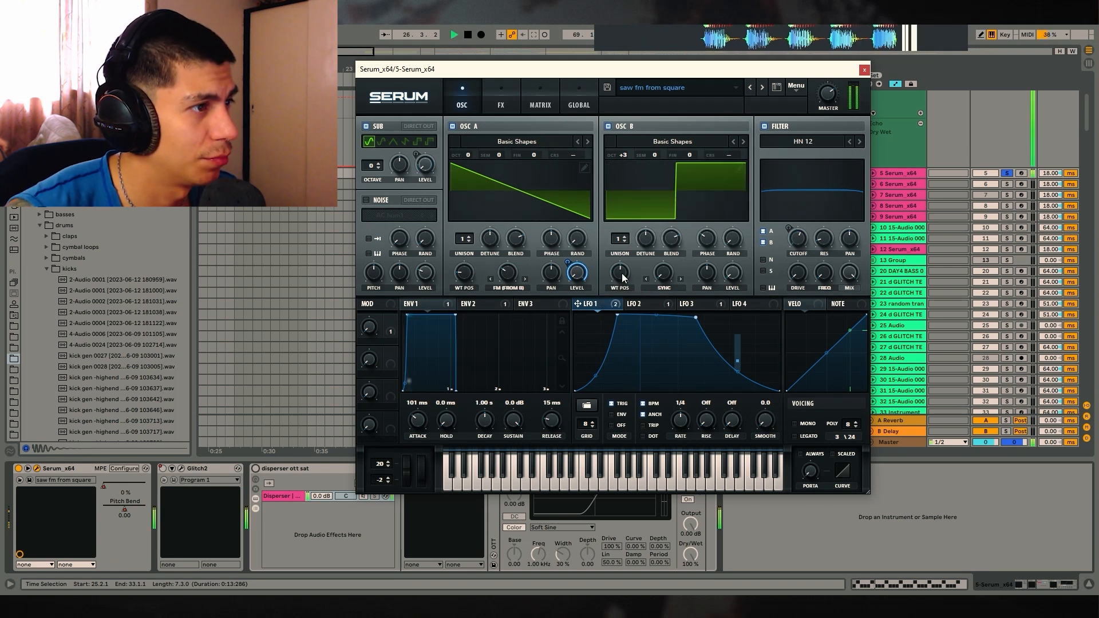
pyautogui.press('space')
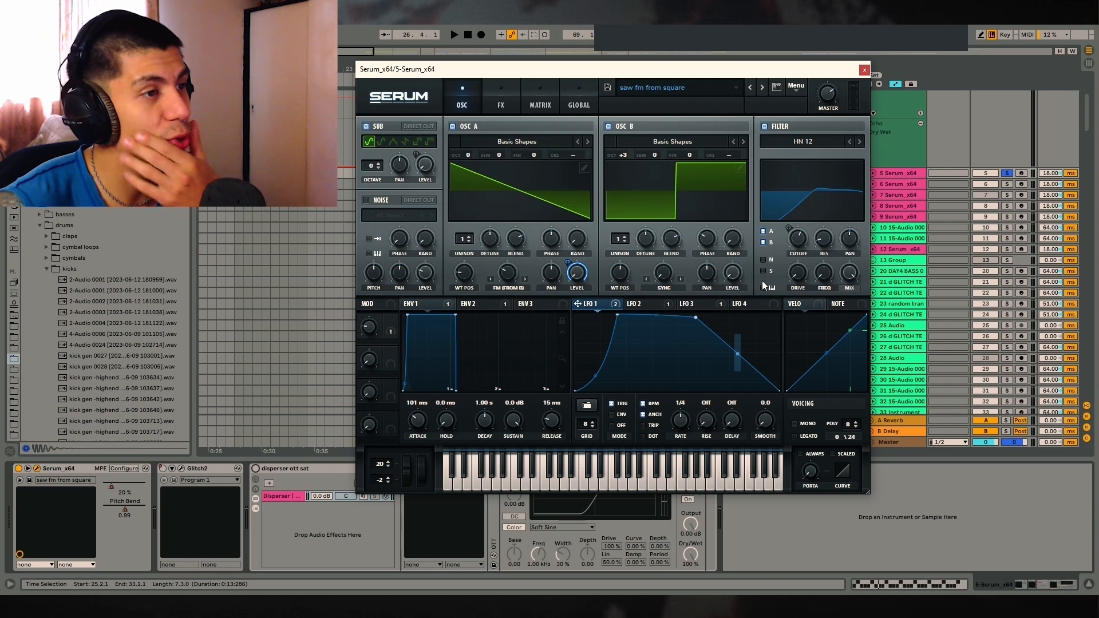
# Step: Review the effects chain, play the clip and switch off the filter's routing for the sub oscillator
pyautogui.click(501, 106)
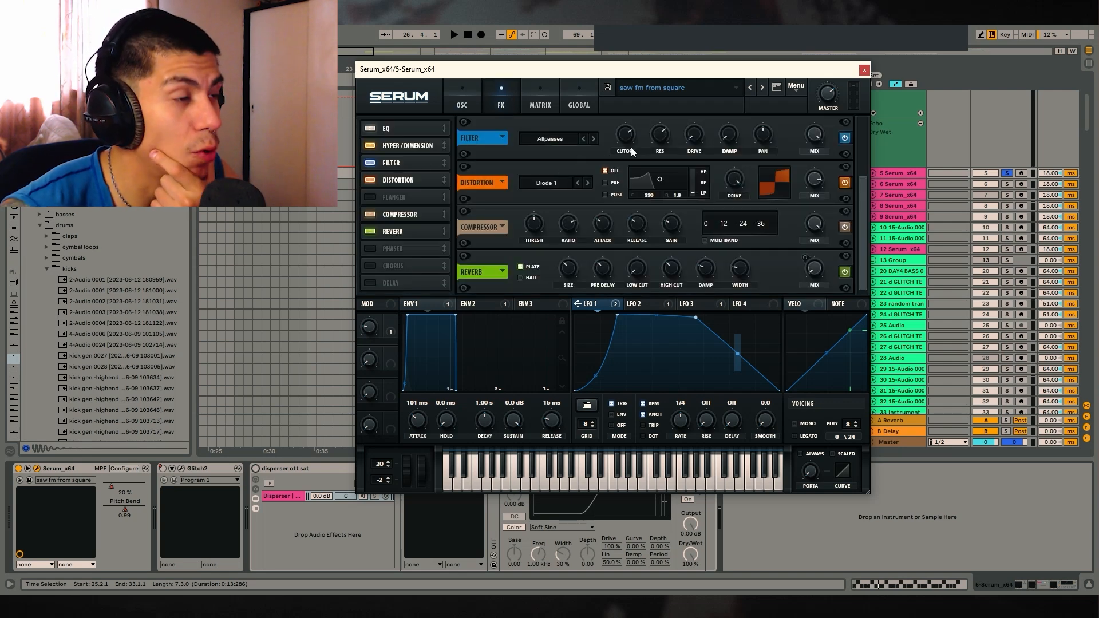
pyautogui.click(462, 103)
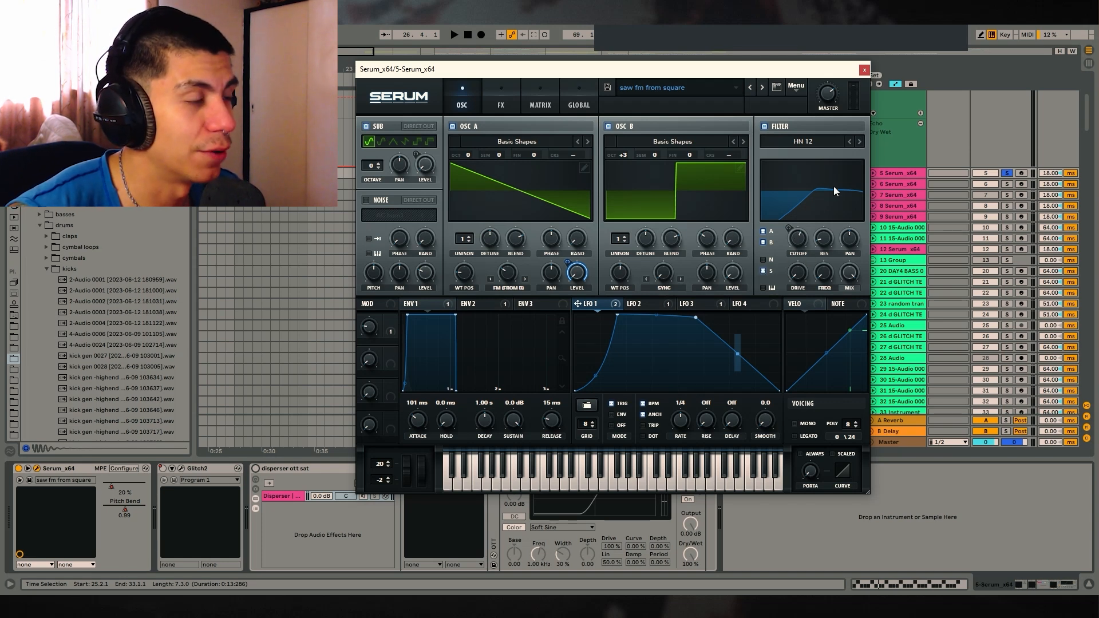
pyautogui.press('space')
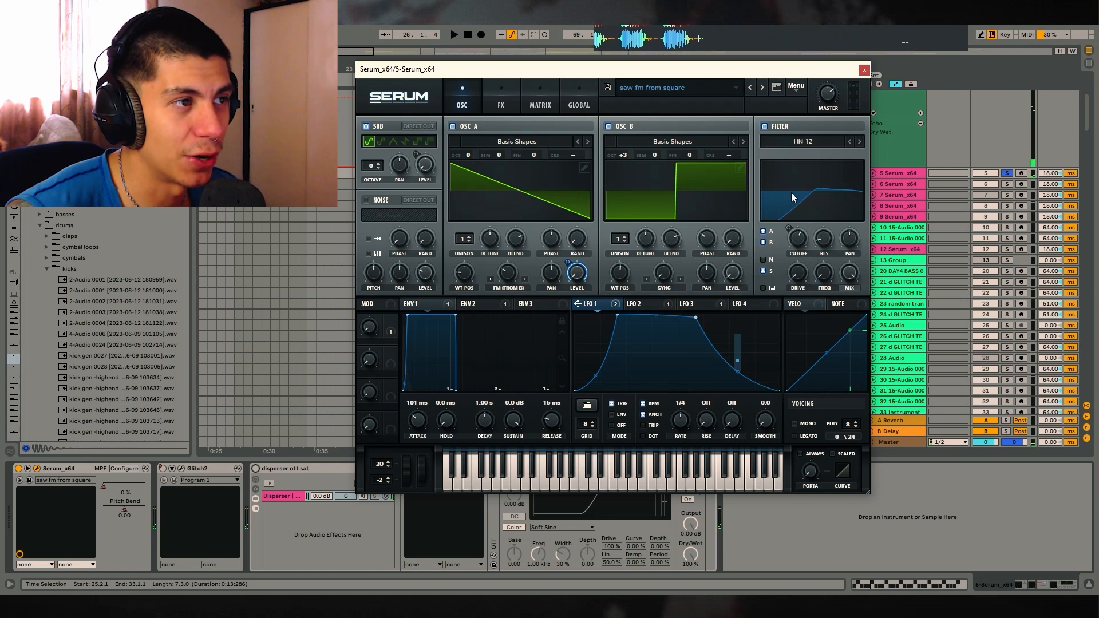
pyautogui.click(764, 271)
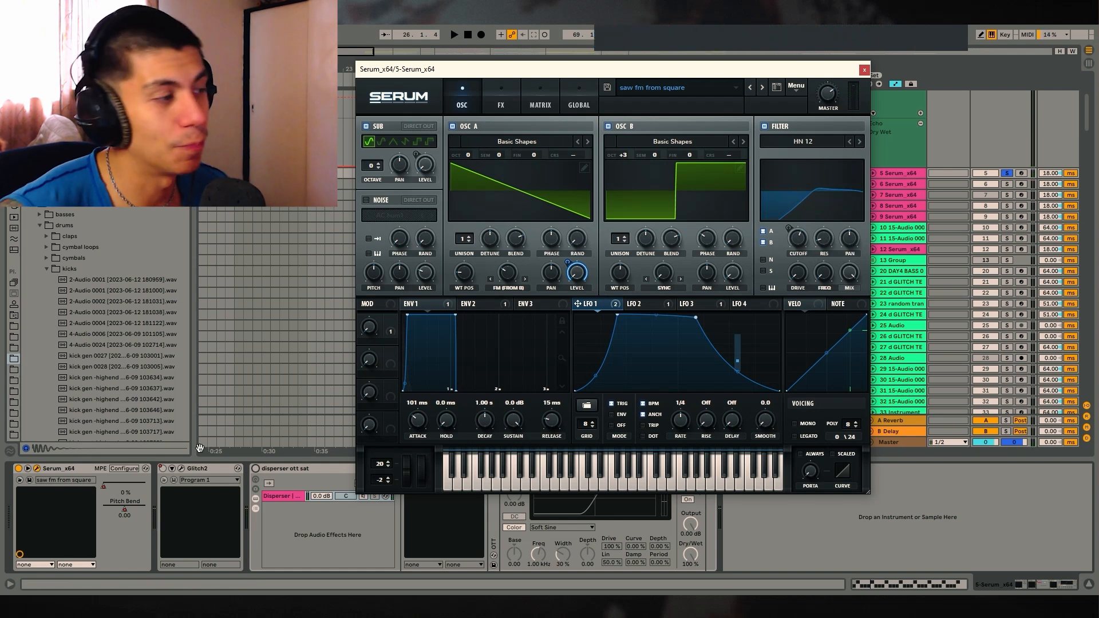
# Step: Examine the LFO 2 and LFO 3 curves in Serum and check which destinations LFO 3 modulates
pyautogui.click(300, 476)
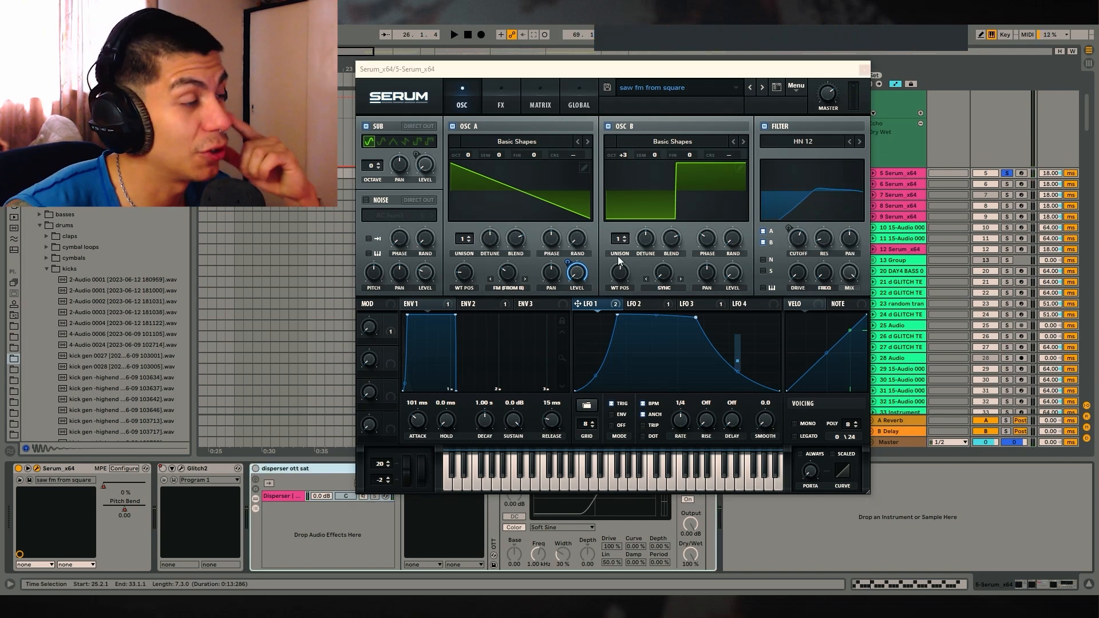
pyautogui.moveTo(621, 70); pyautogui.dragTo(606, 119)
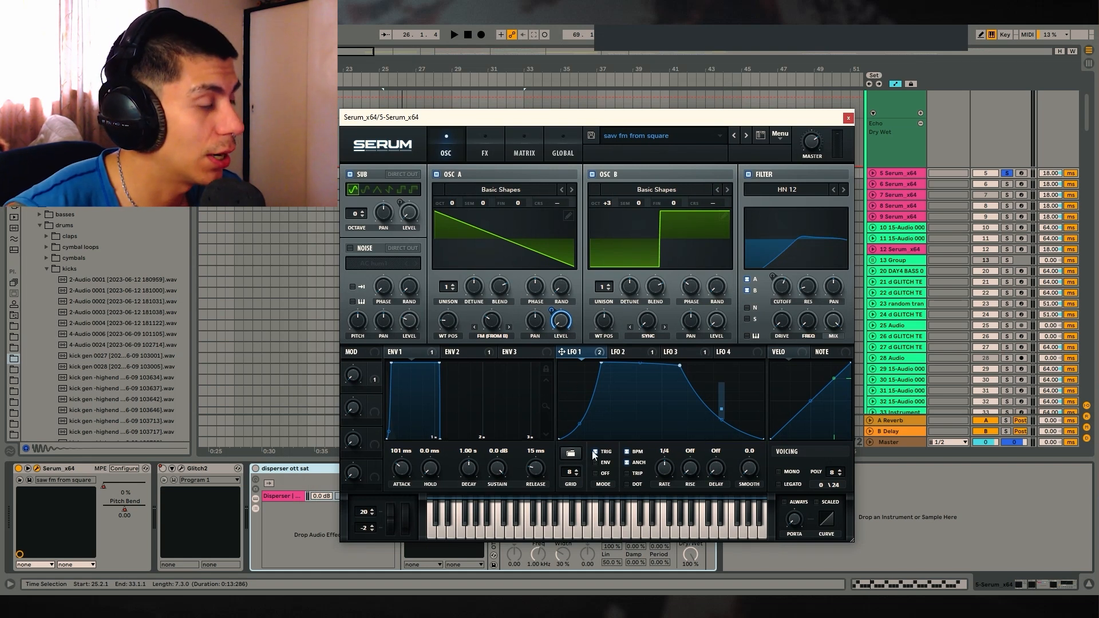
pyautogui.click(637, 353)
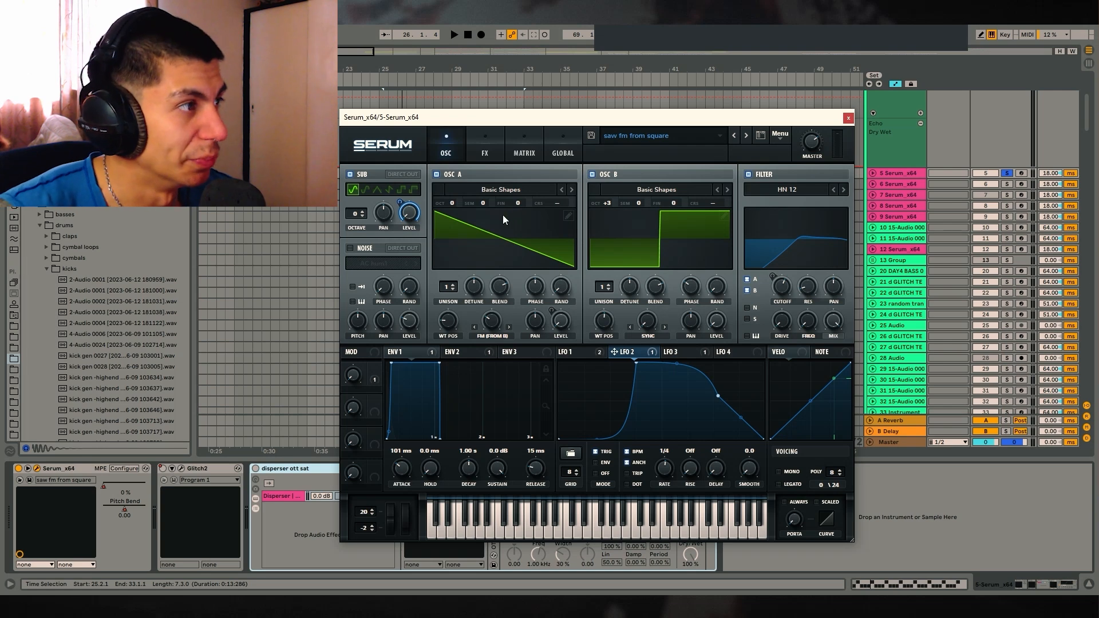
pyautogui.click(686, 354)
pyautogui.rightClick(679, 353)
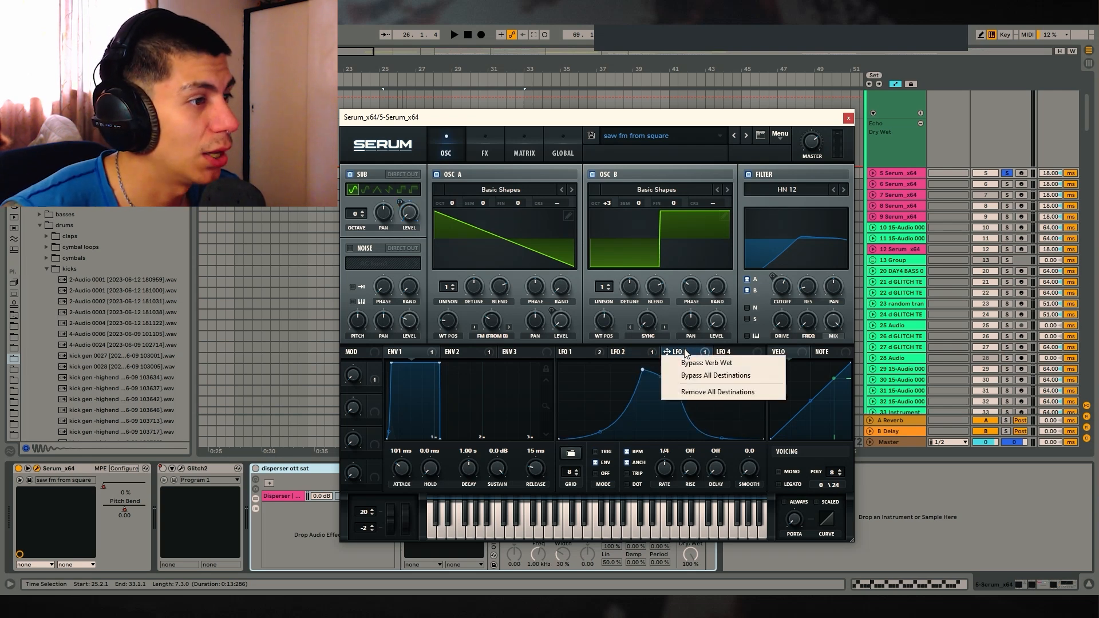
pyautogui.click(684, 352)
# Step: Switch off the EQ in Serum's effects chain and play the bass clip without it
pyautogui.click(486, 150)
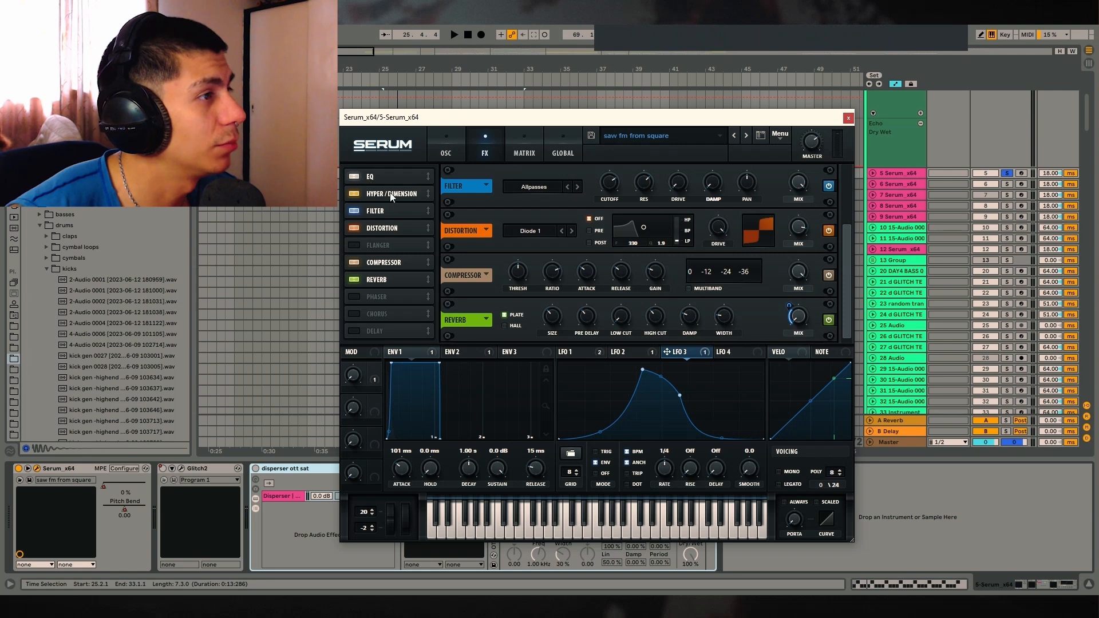
pyautogui.scroll(3, 440, 204)
pyautogui.click(355, 177)
pyautogui.press('space')
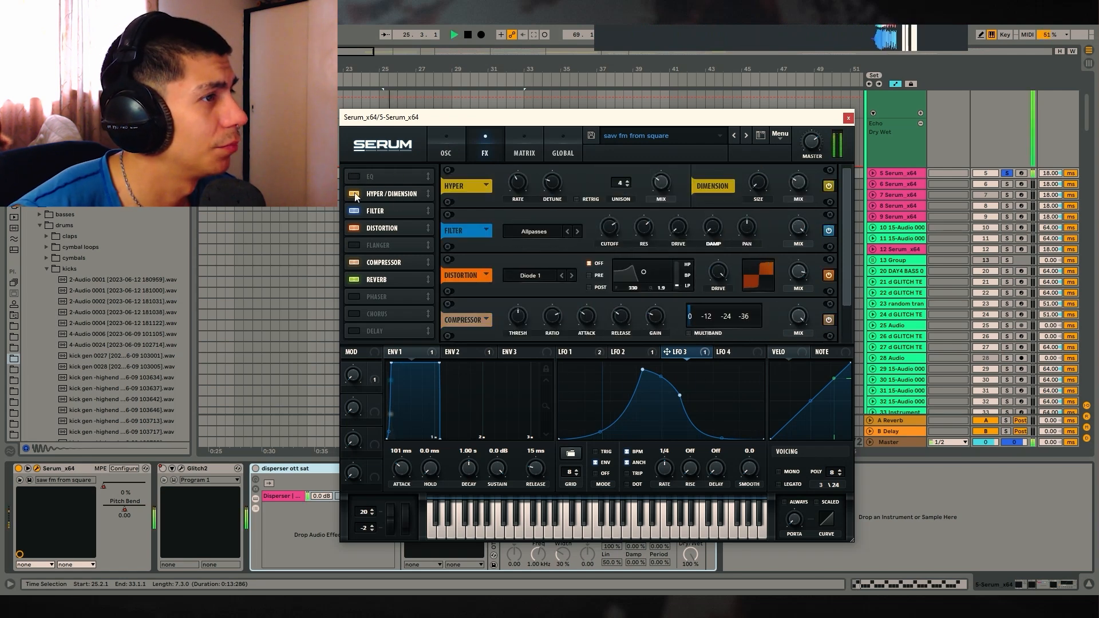
pyautogui.press('space')
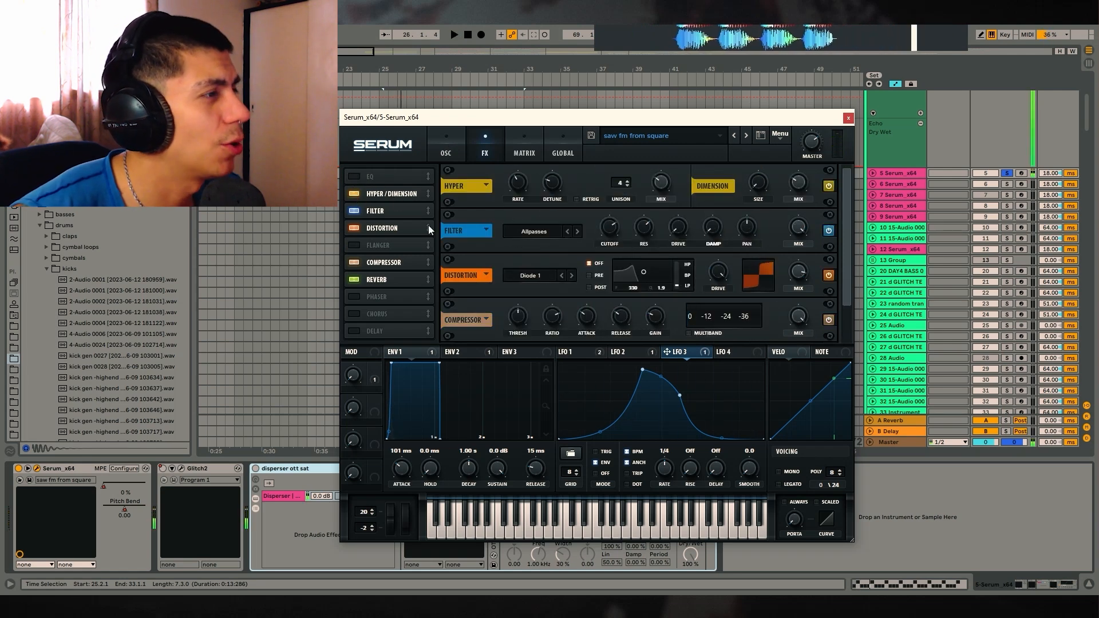
# Step: Bypass the effects chain's Filter and Reverb modules and play the bass clip again
pyautogui.click(355, 211)
pyautogui.click(357, 279)
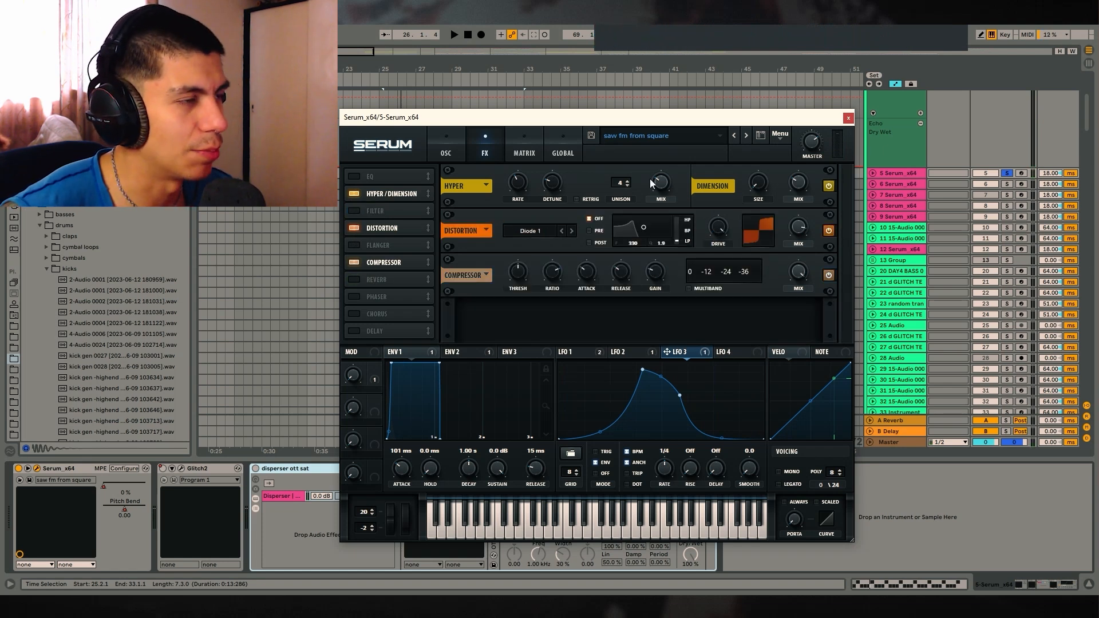
pyautogui.press('space')
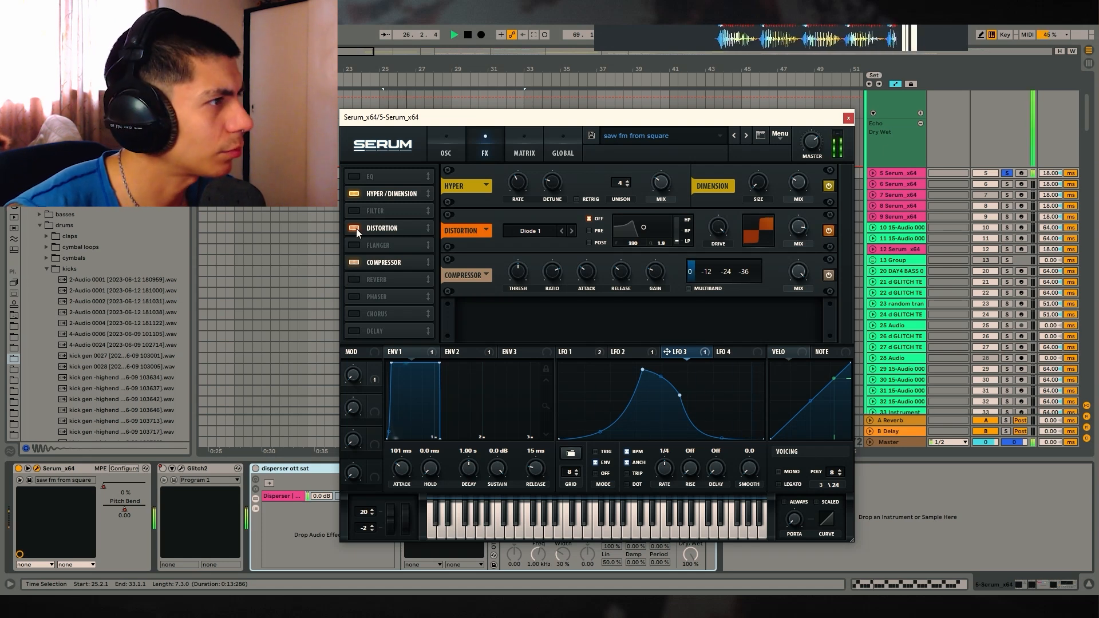
pyautogui.press('space')
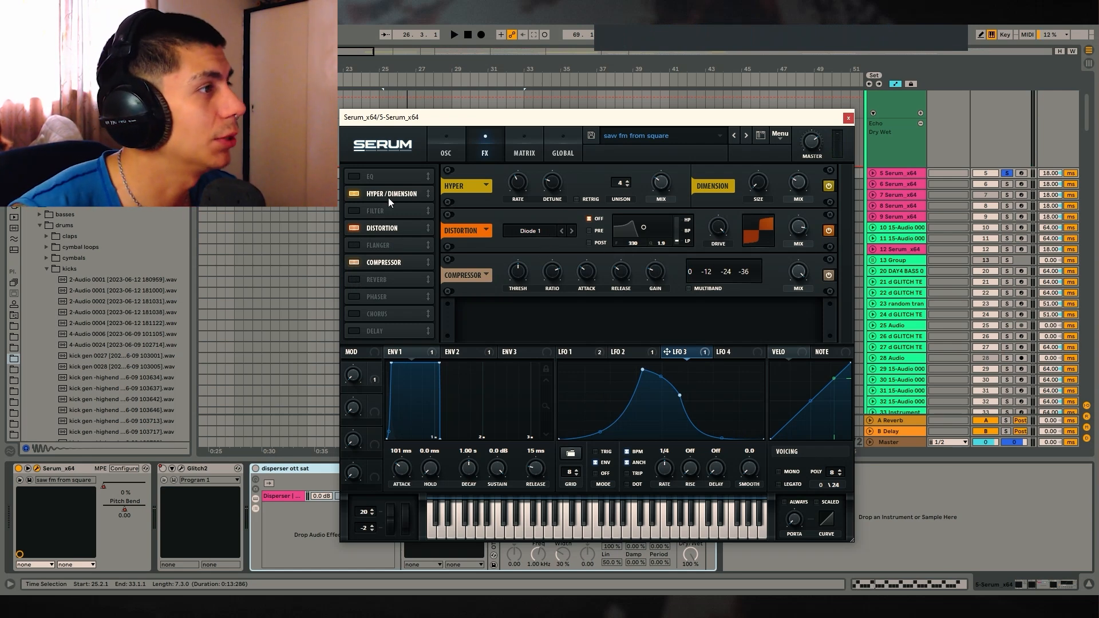
# Step: Switch the Allpasses Filter module back on in the effects chain and play the clip
pyautogui.click(358, 178)
pyautogui.click(352, 178)
pyautogui.click(355, 211)
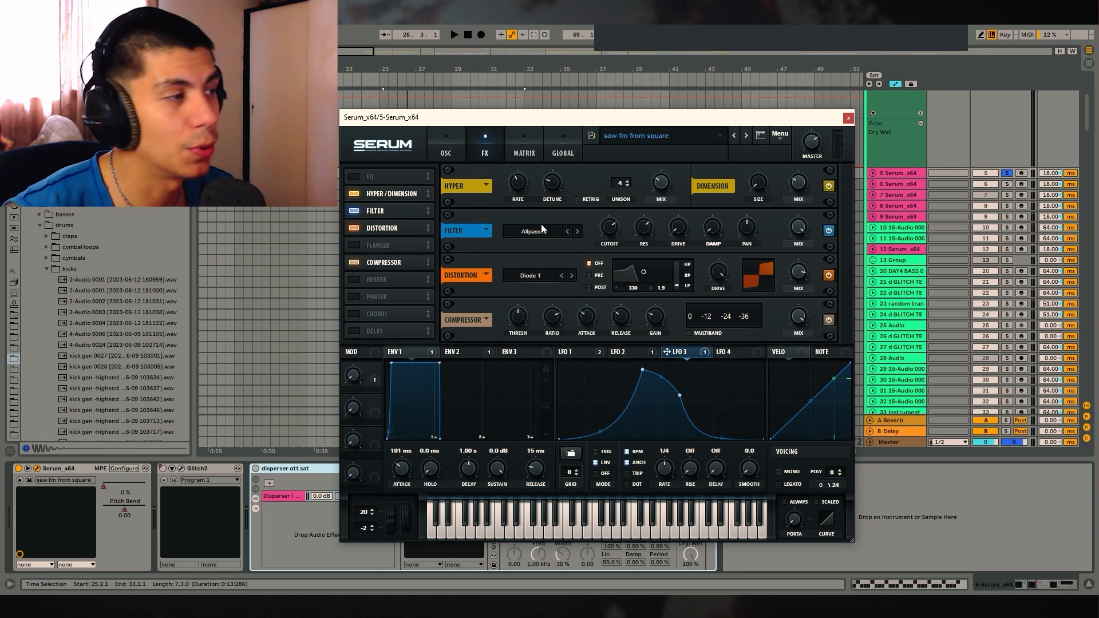
pyautogui.press('space')
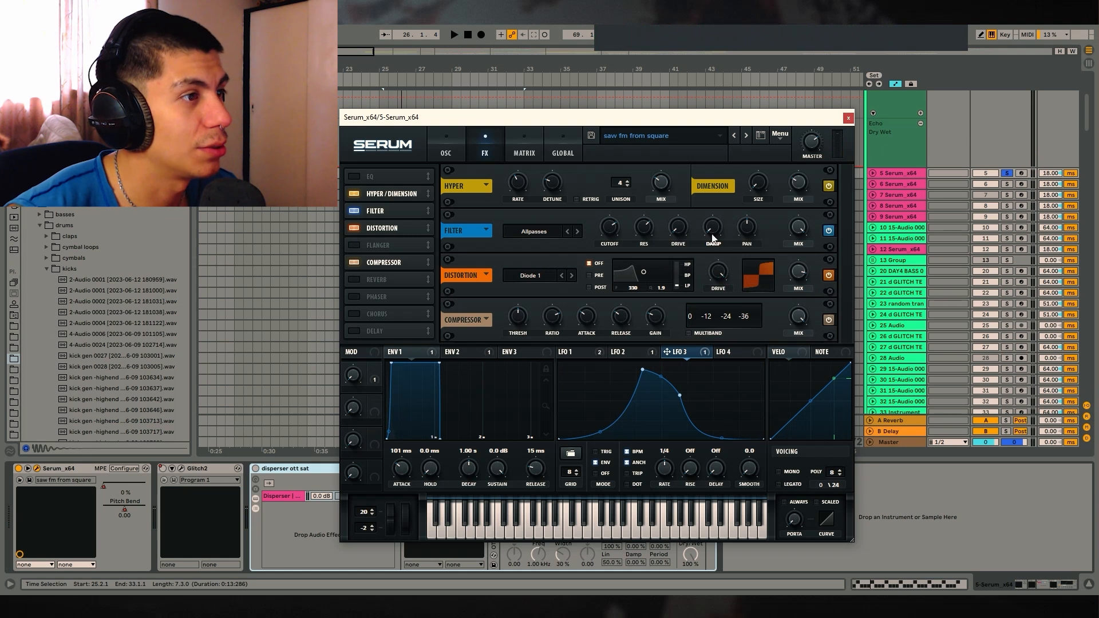
# Step: Bypass the Diode 1 Distortion to play the clip without it, then restore the module and replay the clip
pyautogui.moveTo(685, 228)
pyautogui.click(354, 228)
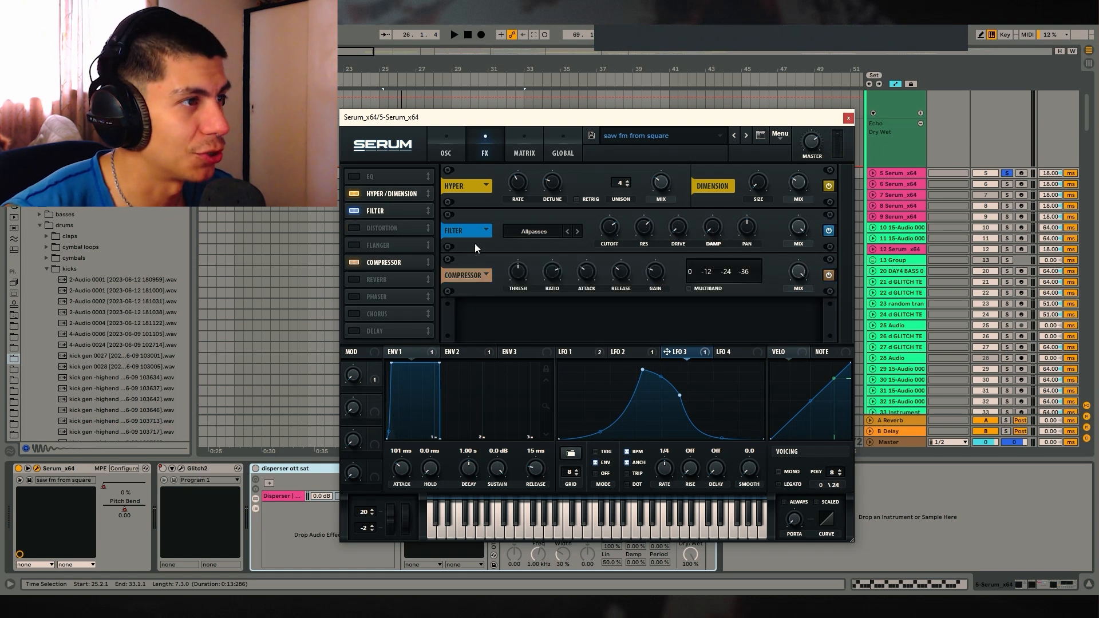
pyautogui.press('space')
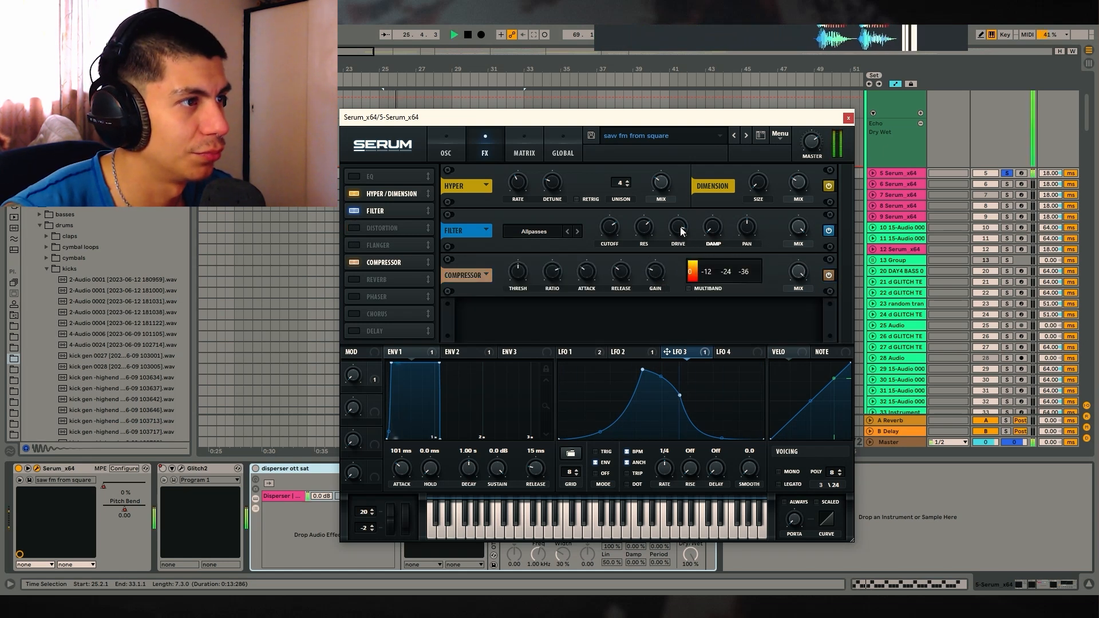
pyautogui.press('space')
pyautogui.hotkey('ctrl', 'z')
pyautogui.press('space')
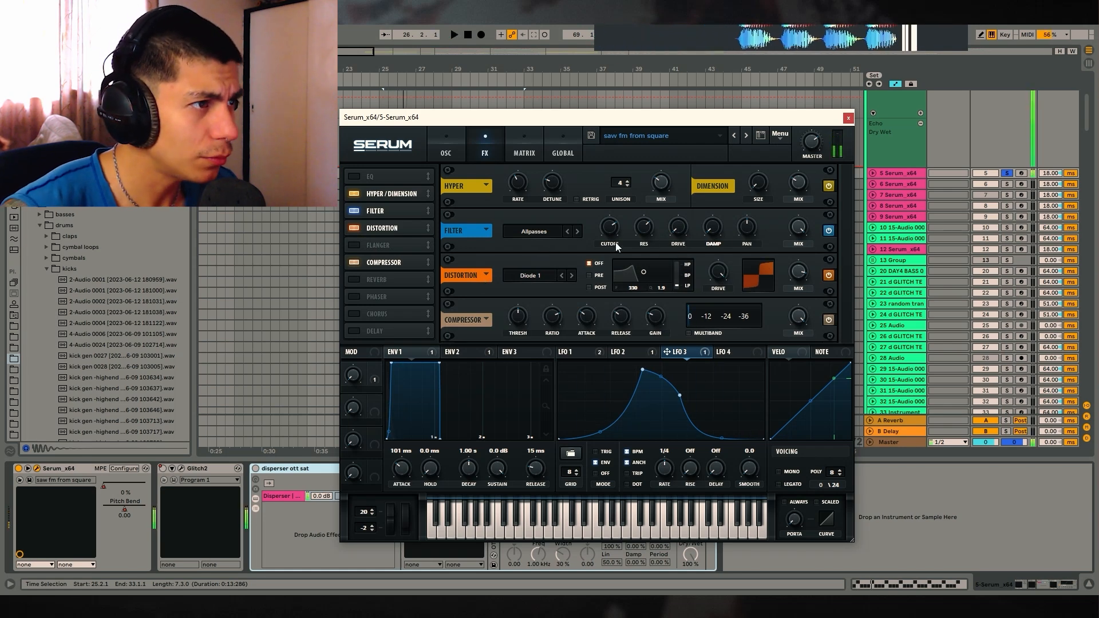
pyautogui.press('space')
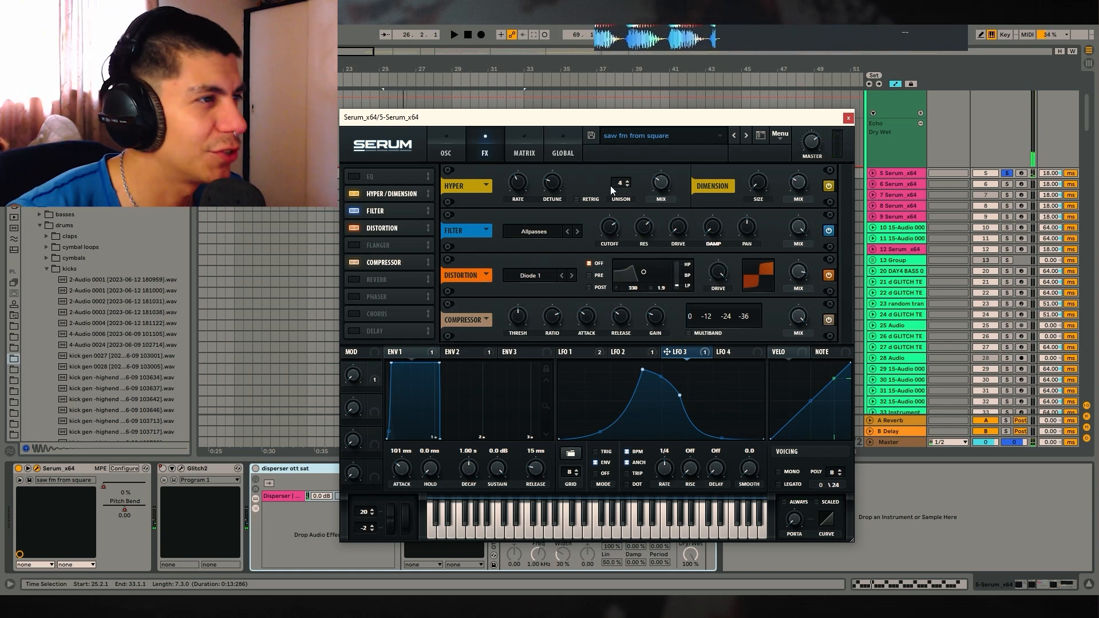
# Step: Switch the effects EQ back on, show the LFO 1 curve and play the clip with the modulated EQ frequency
pyautogui.click(356, 177)
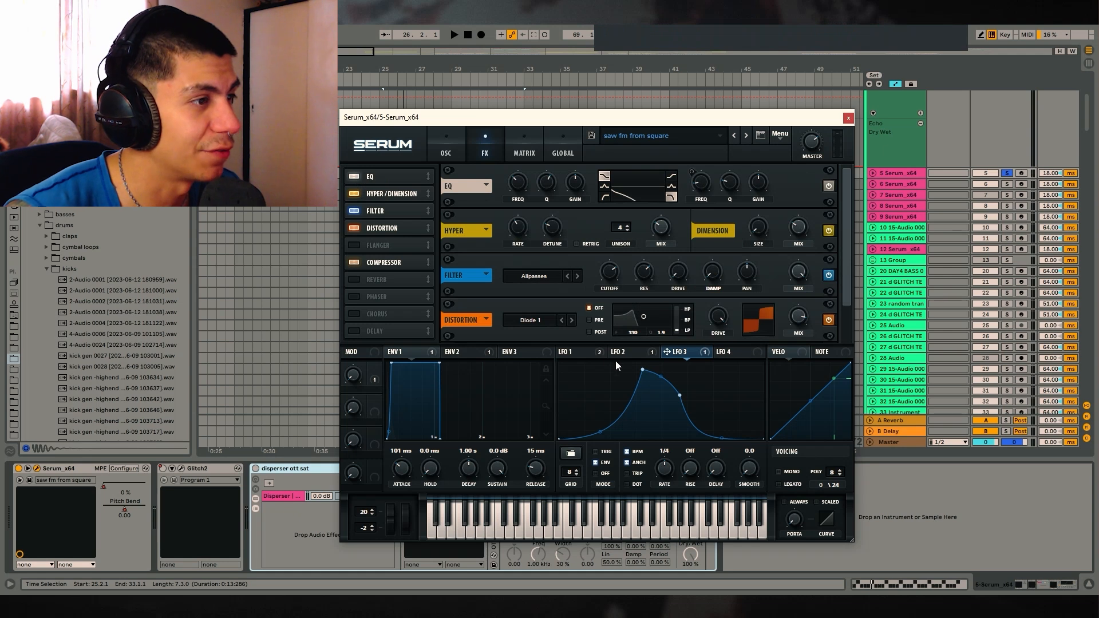
pyautogui.click(590, 352)
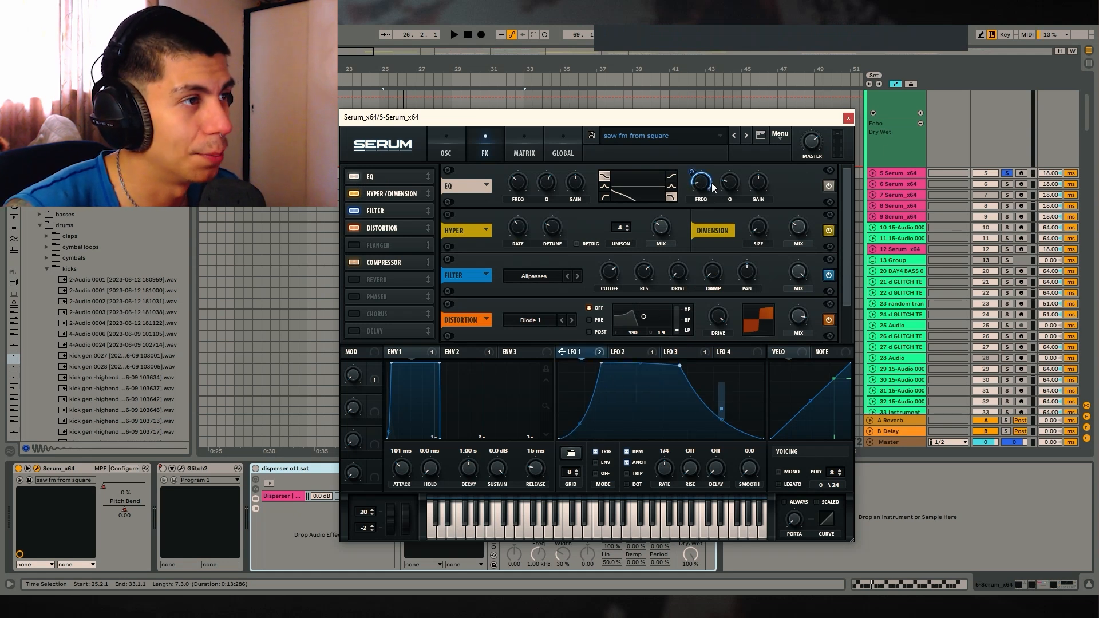
pyautogui.press('space')
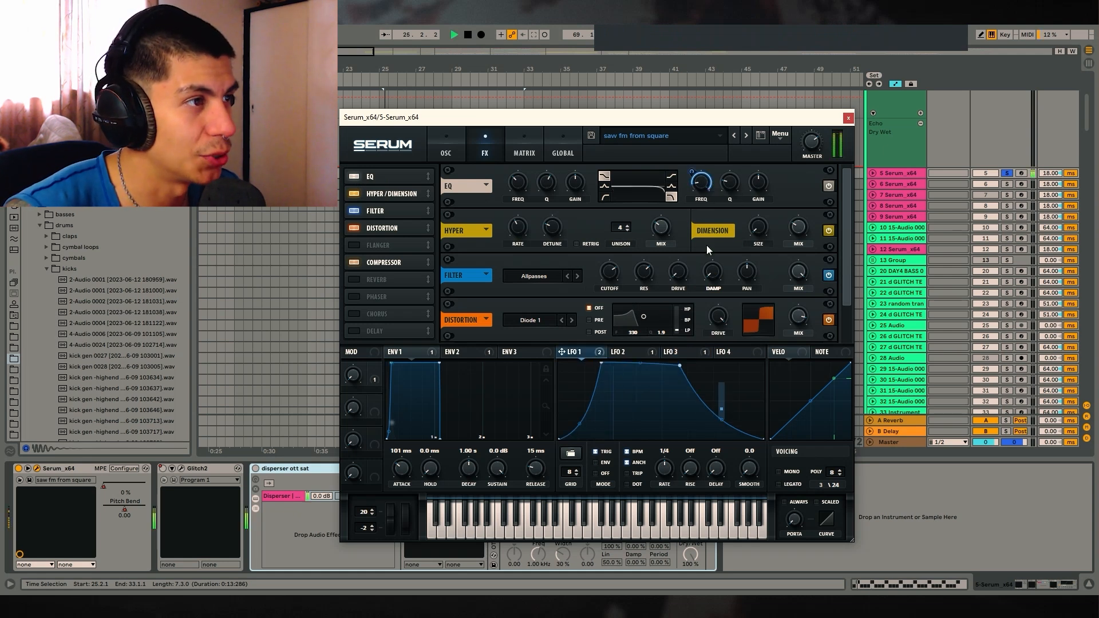
pyautogui.press('space')
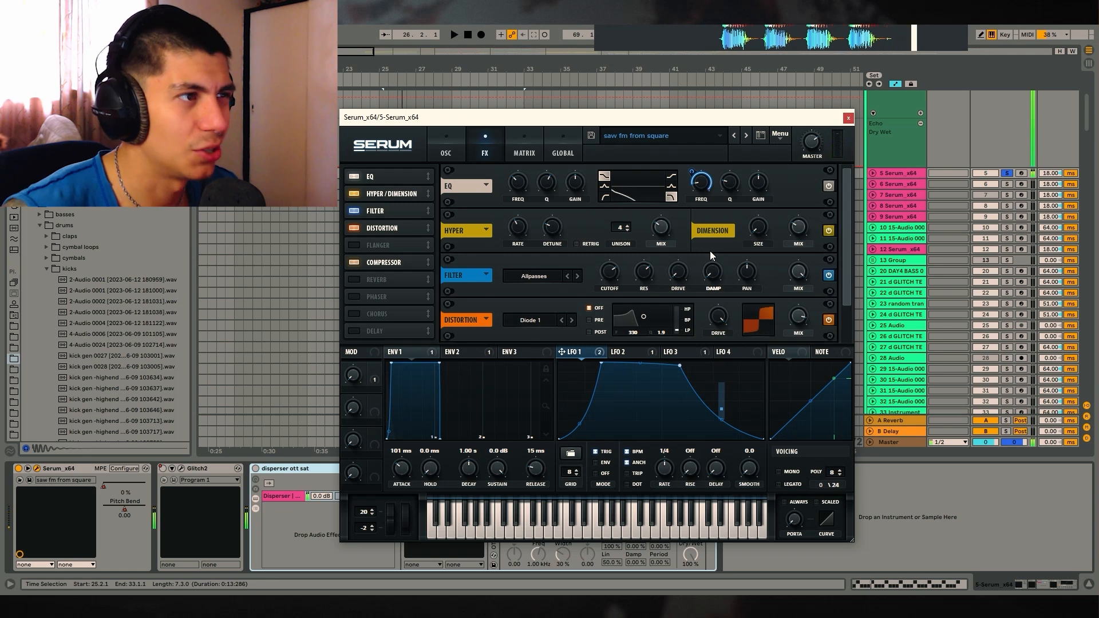
# Step: Switch the Reverb back on, show the LFO 3 curve that modulates its mix and play the clip
pyautogui.click(353, 280)
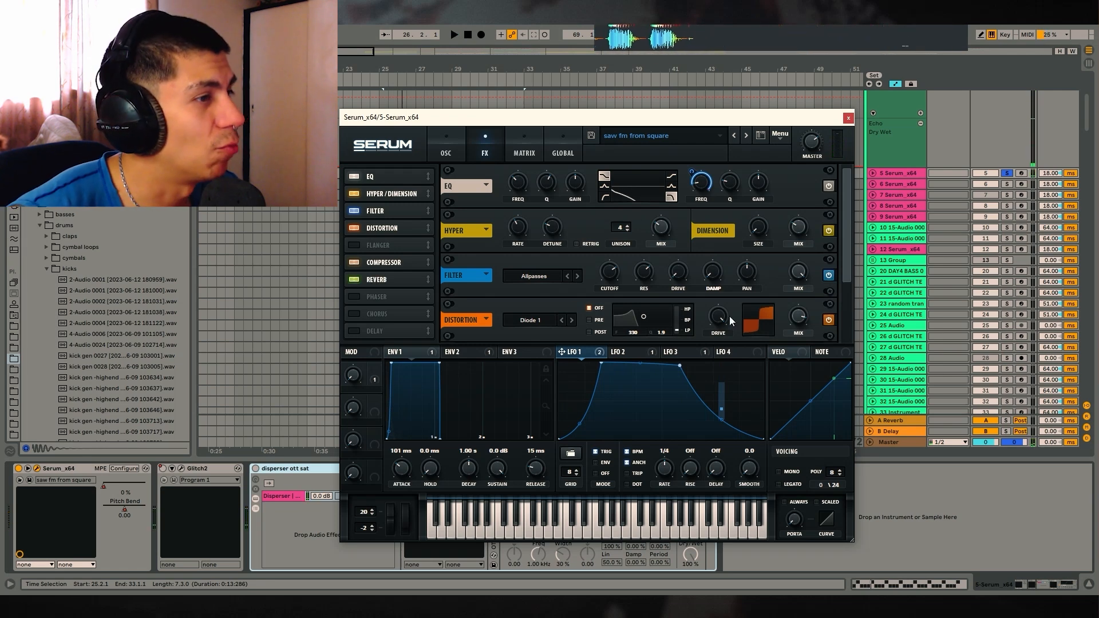
pyautogui.moveTo(848, 255); pyautogui.dragTo(838, 378)
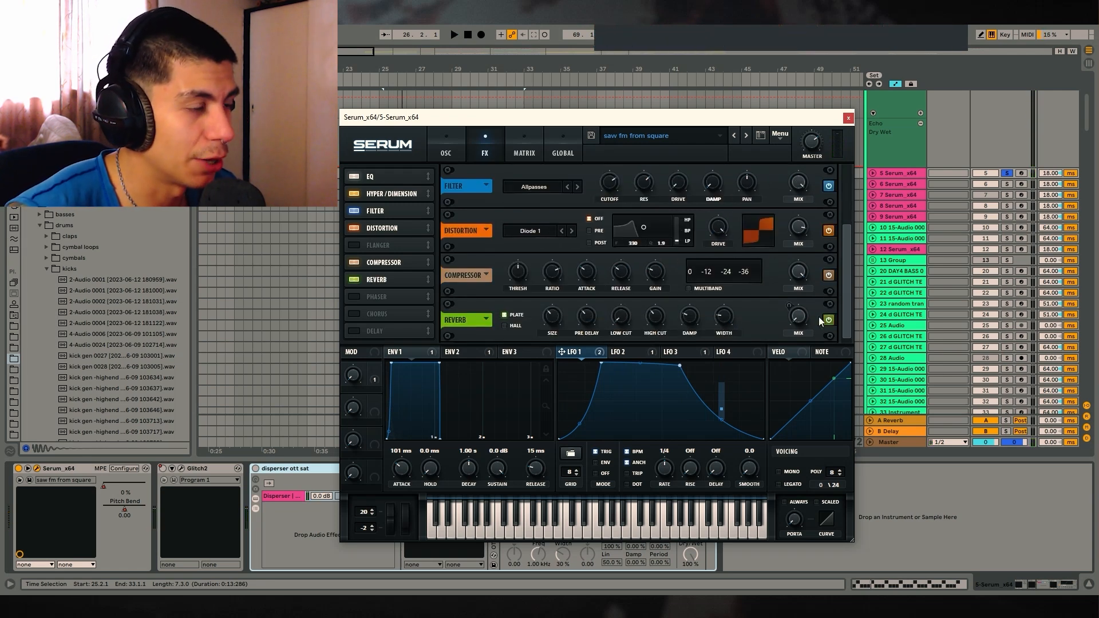
pyautogui.click(681, 351)
pyautogui.press('space')
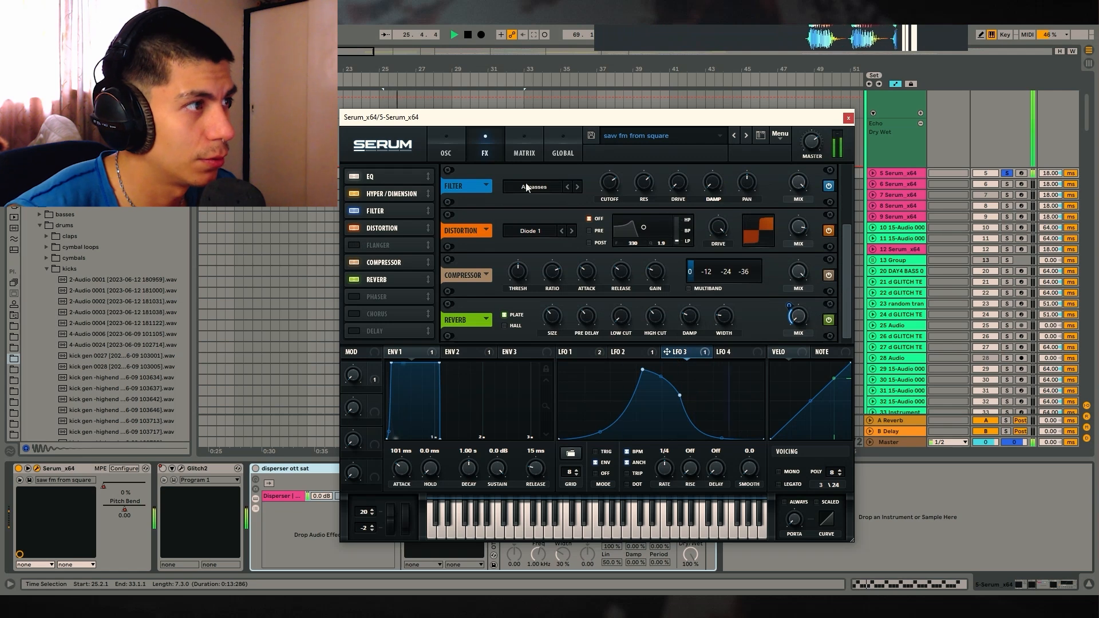
# Step: Return Serum to its oscillator page, close the plugin window and play the clip with the OTT device expanded
pyautogui.click(462, 158)
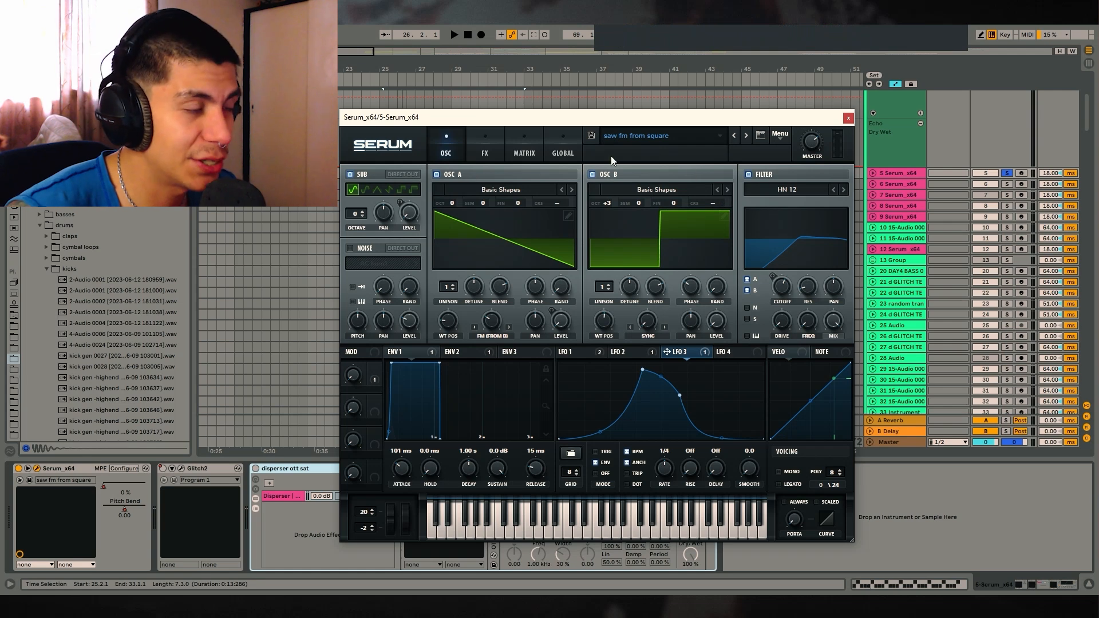
pyautogui.click(848, 118)
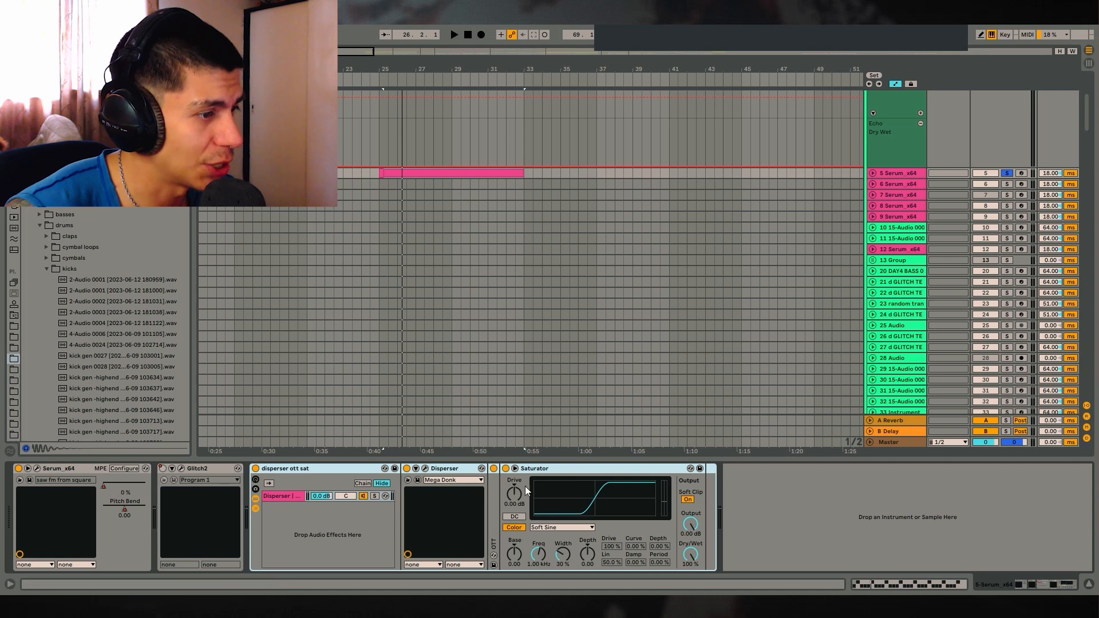
pyautogui.press('space')
pyautogui.doubleClick(492, 509)
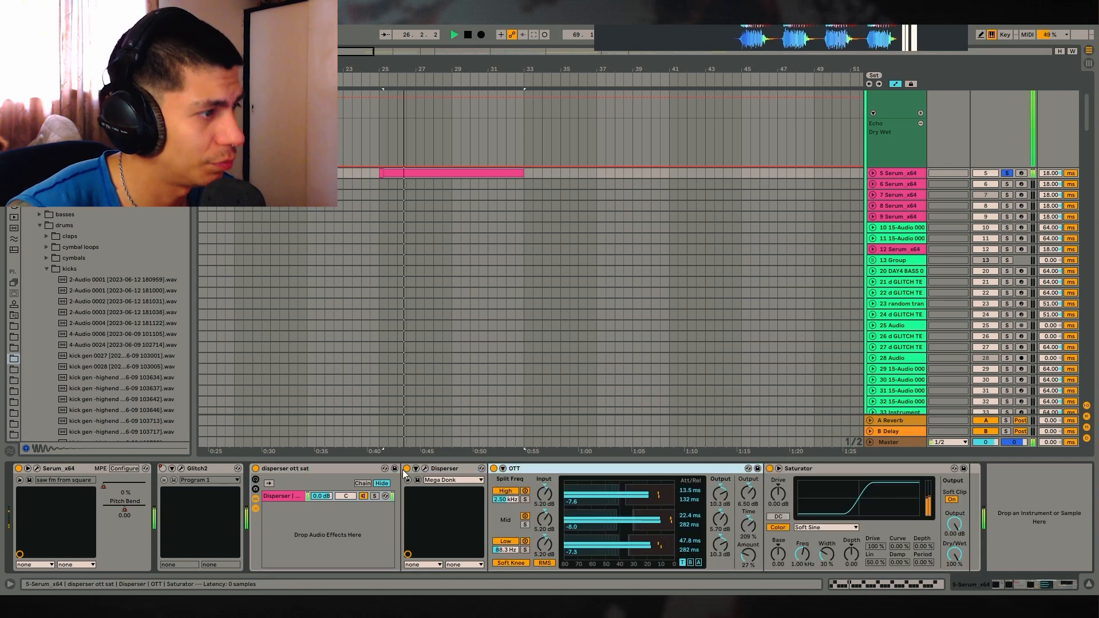
pyautogui.press('space')
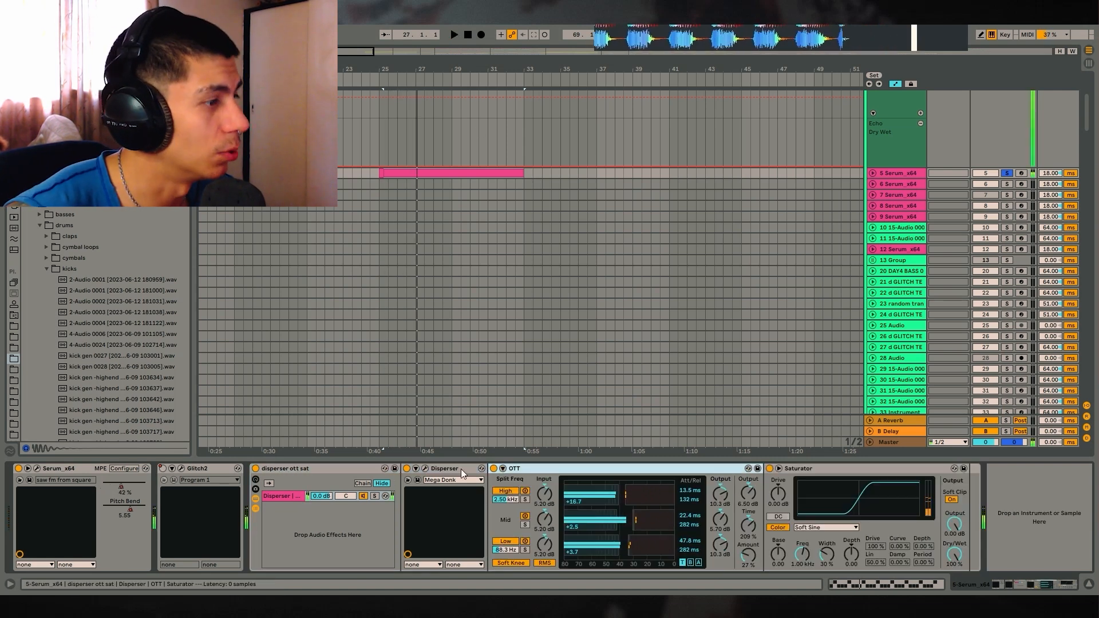
# Step: Open the Disperser plugin on the bass track to examine its settings, and close its window
pyautogui.click(424, 468)
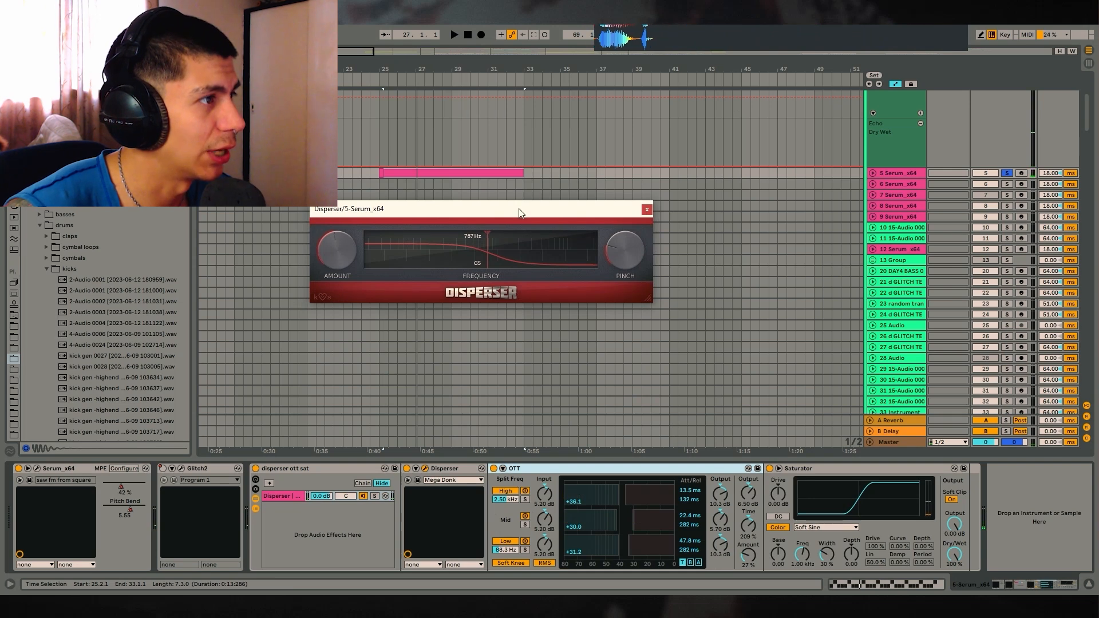
pyautogui.click(673, 202)
pyautogui.click(425, 468)
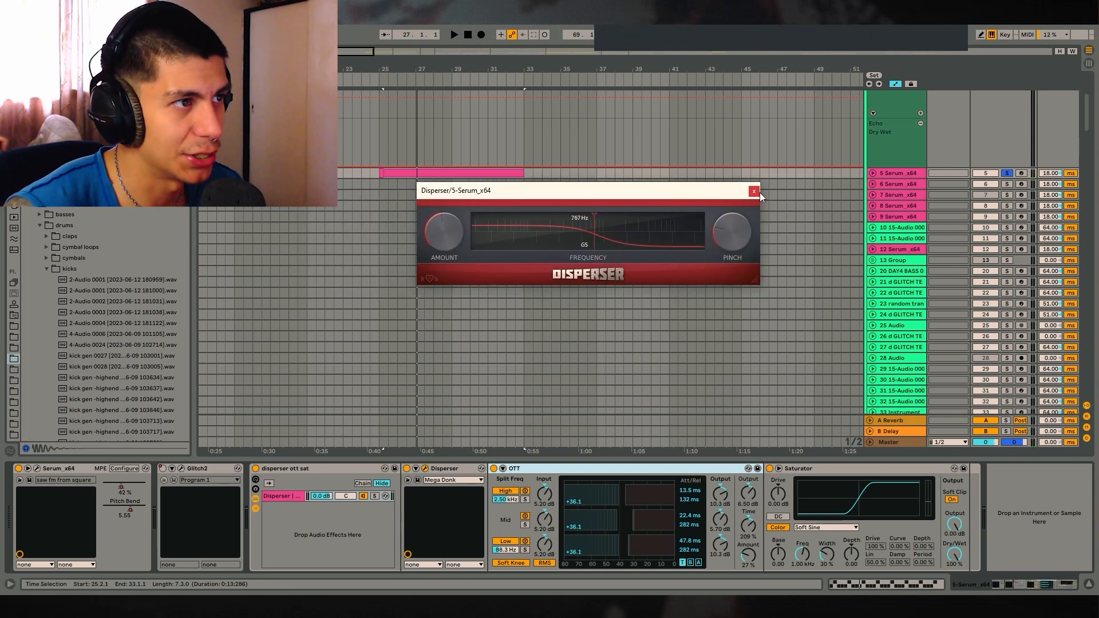
pyautogui.click(754, 191)
# Step: Show the drop section of the arrangement and view the device chain of track 10
pyautogui.scroll(-5, 756, 236)
pyautogui.scroll(-3, 756, 236)
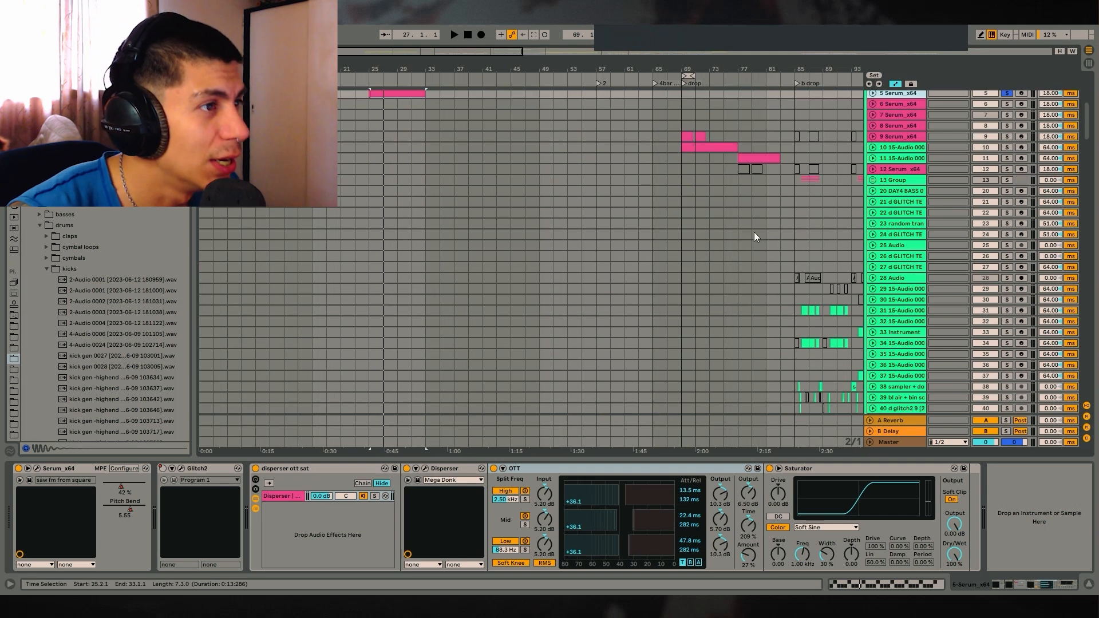
pyautogui.scroll(3, 756, 237)
pyautogui.click(710, 238)
pyautogui.scroll(-3, 523, 223)
pyautogui.scroll(1, 517, 213)
pyautogui.scroll(3, 880, 178)
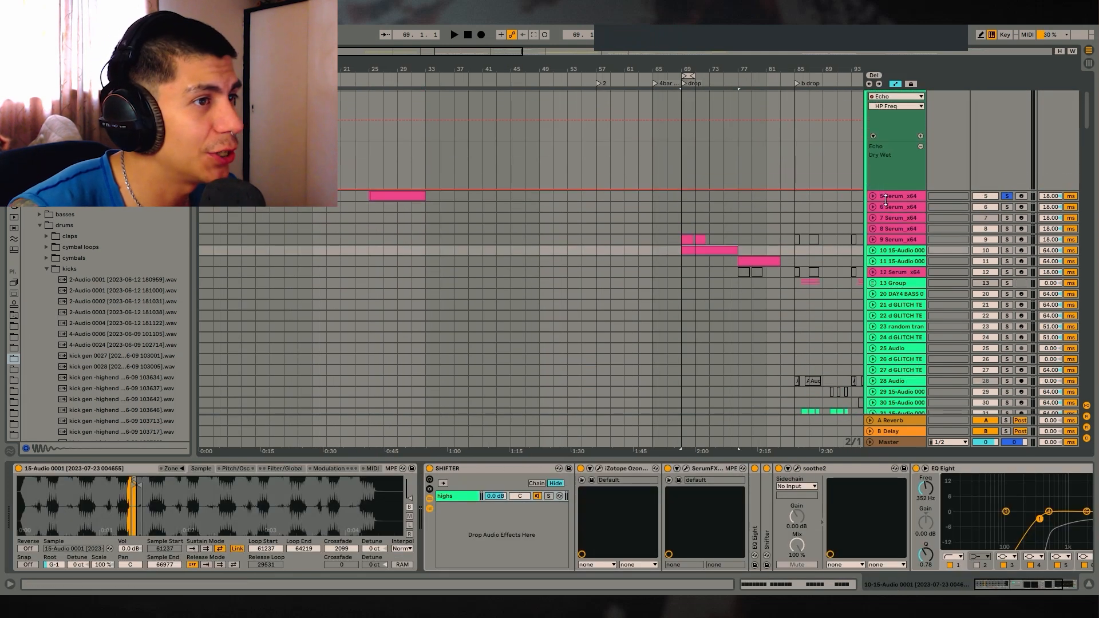
# Step: Unsolo the track 5 Serum bass, view the devices of Serum track 6 and the BASS group, and reselect the bass clip at bar 25
pyautogui.click(886, 199)
pyautogui.click(894, 208)
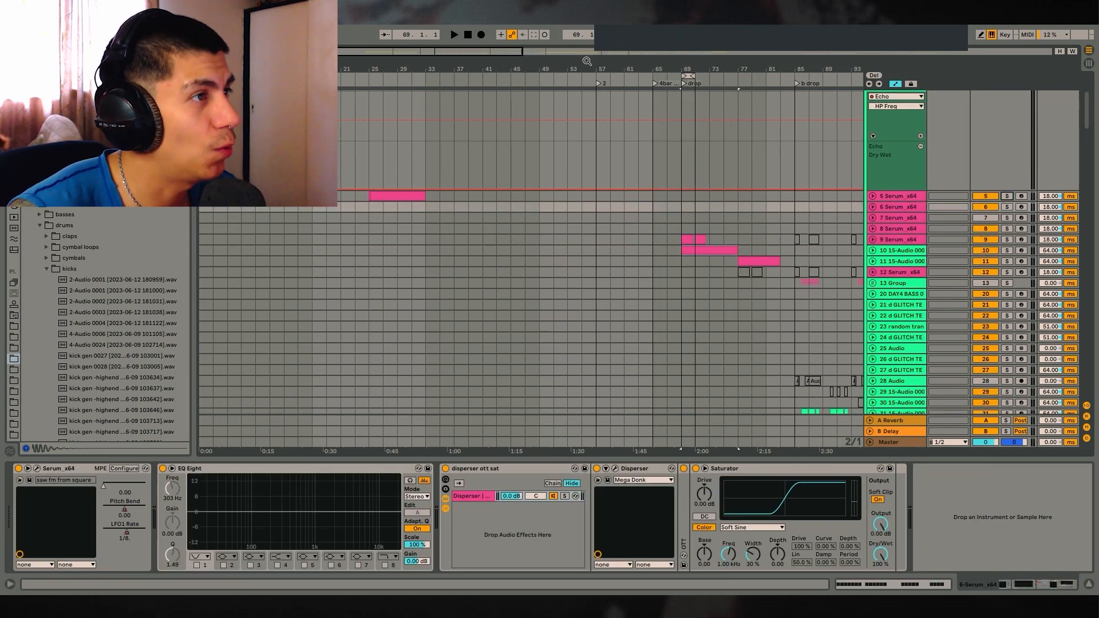
pyautogui.moveTo(587, 61); pyautogui.dragTo(587, 51)
pyautogui.click(346, 176)
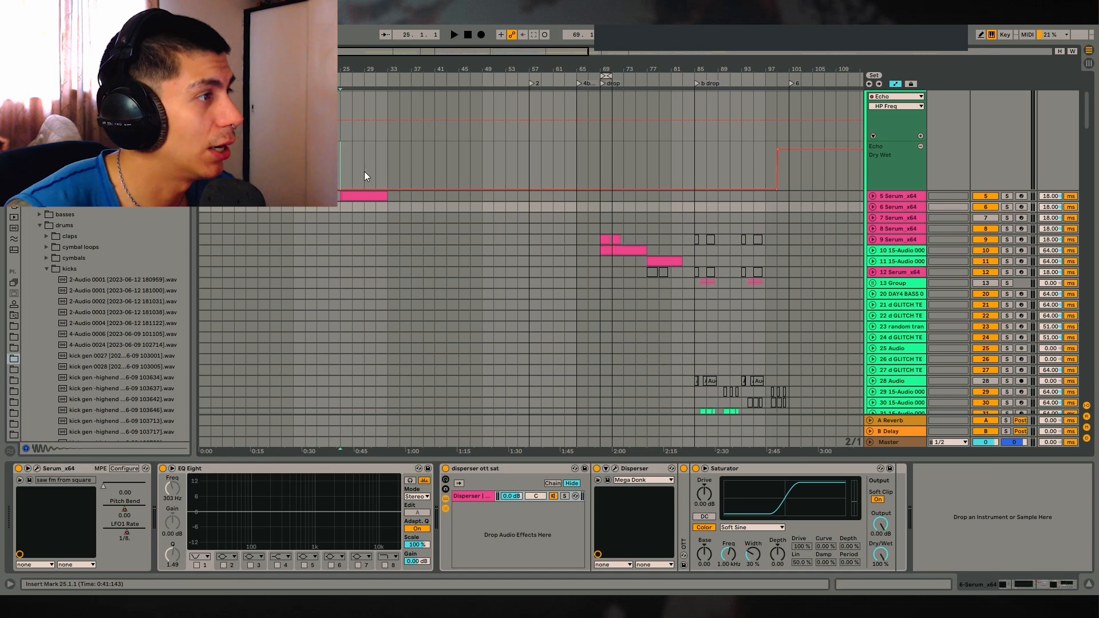
pyautogui.click(640, 189)
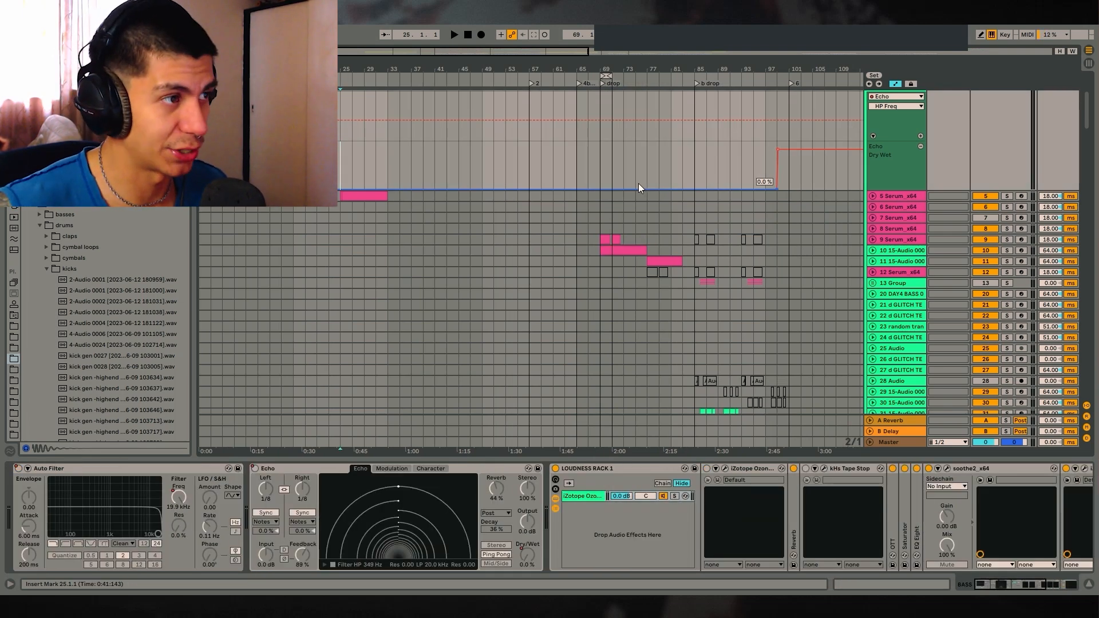
pyautogui.click(370, 197)
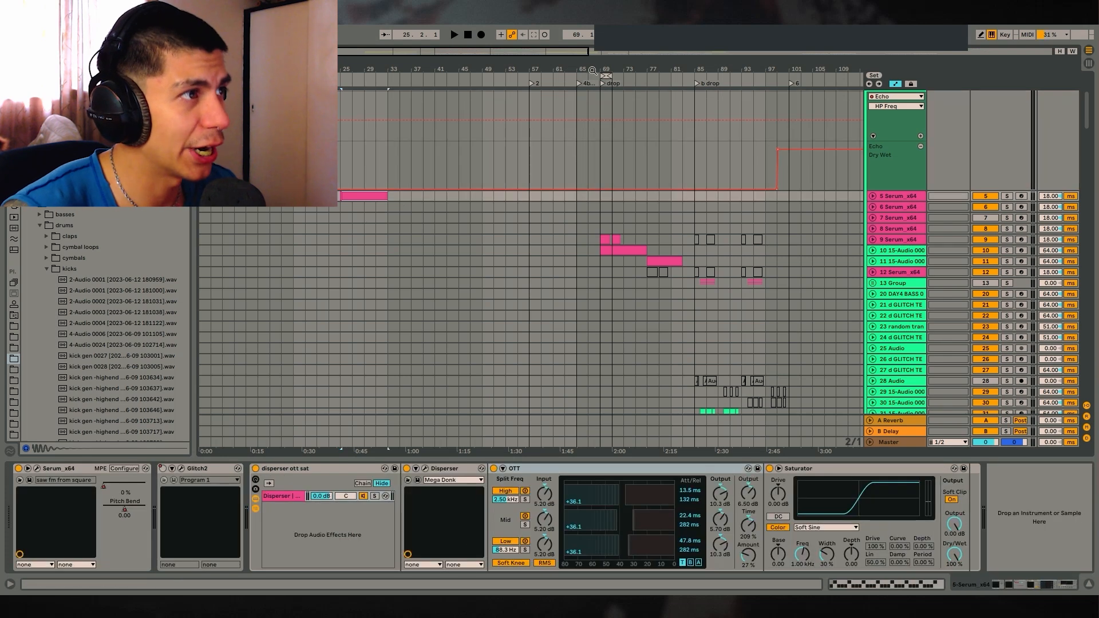
# Step: Select the track 9 Serum clip at the start of the drop, solo the track and play it
pyautogui.moveTo(600, 69)
pyautogui.mouseDown()
pyautogui.moveTo(626, 71)
pyautogui.moveTo(597, 73)
pyautogui.mouseUp()
pyautogui.click(568, 239)
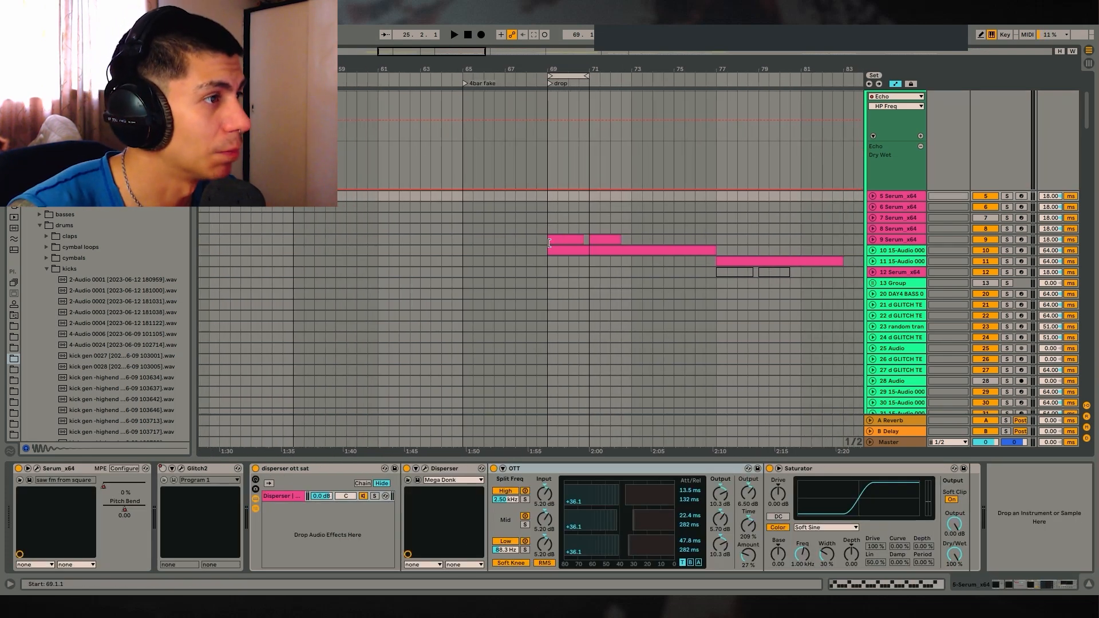
pyautogui.press('space')
pyautogui.click(1007, 240)
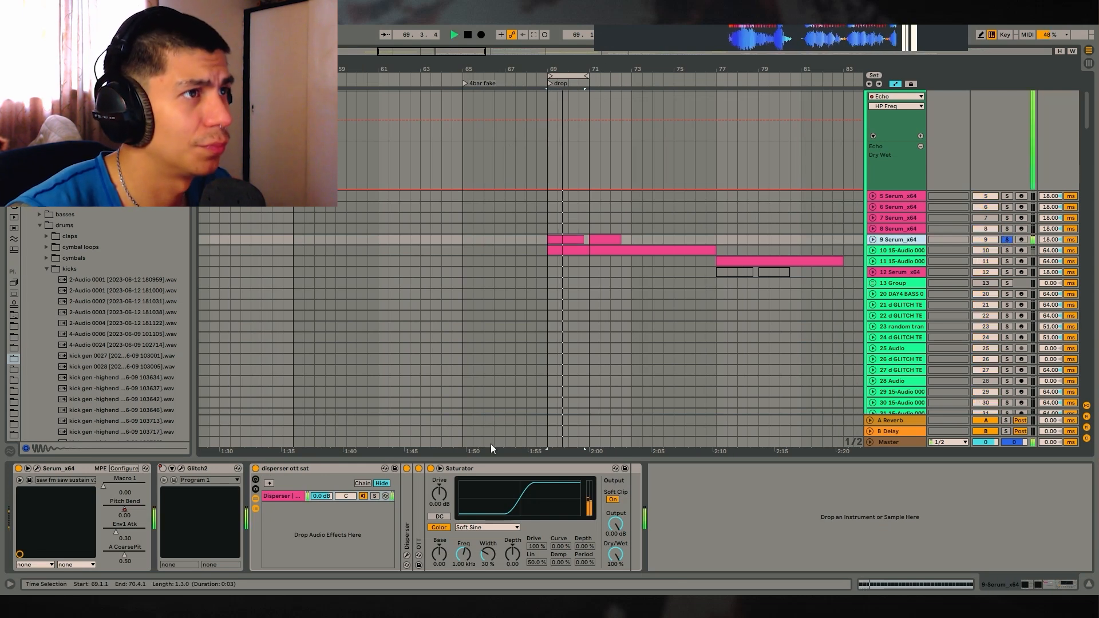
pyautogui.press('space')
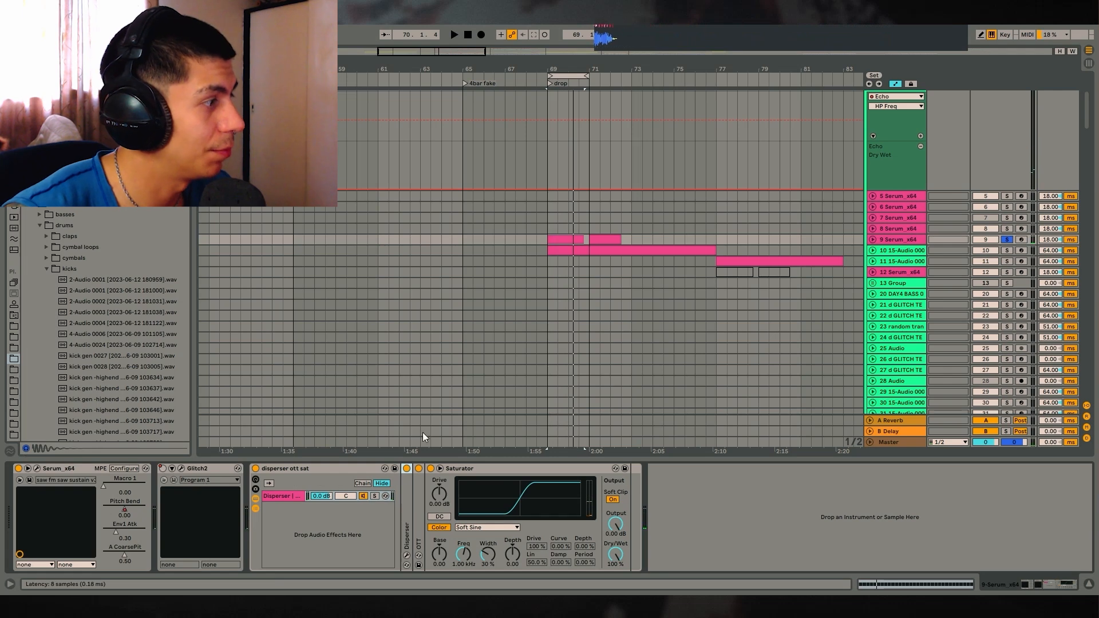
# Step: Open the track 9 Serum plugin and compare the shapes and destinations of LFO 1 and LFO 2
pyautogui.hotkey('ctrl', 'alt', 'p')
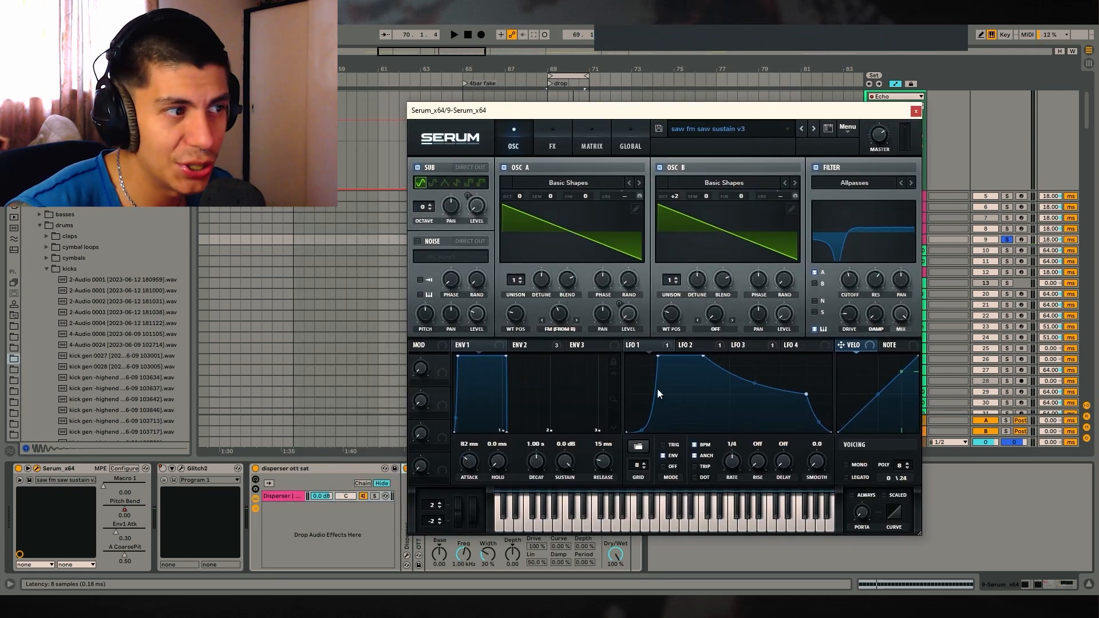
pyautogui.click(709, 344)
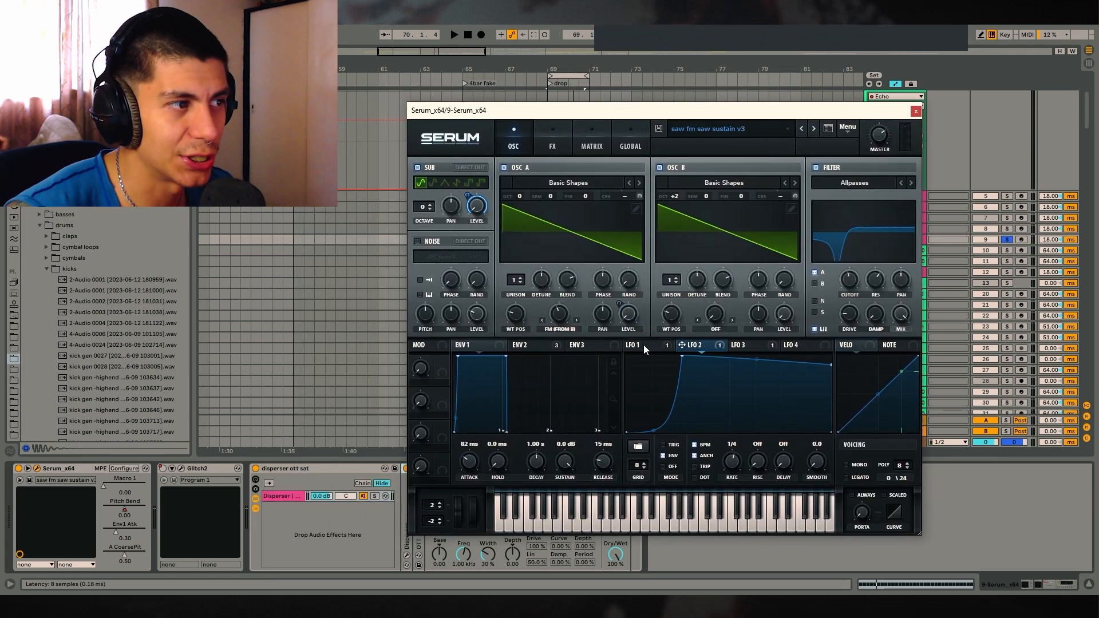
pyautogui.click(644, 345)
pyautogui.click(688, 345)
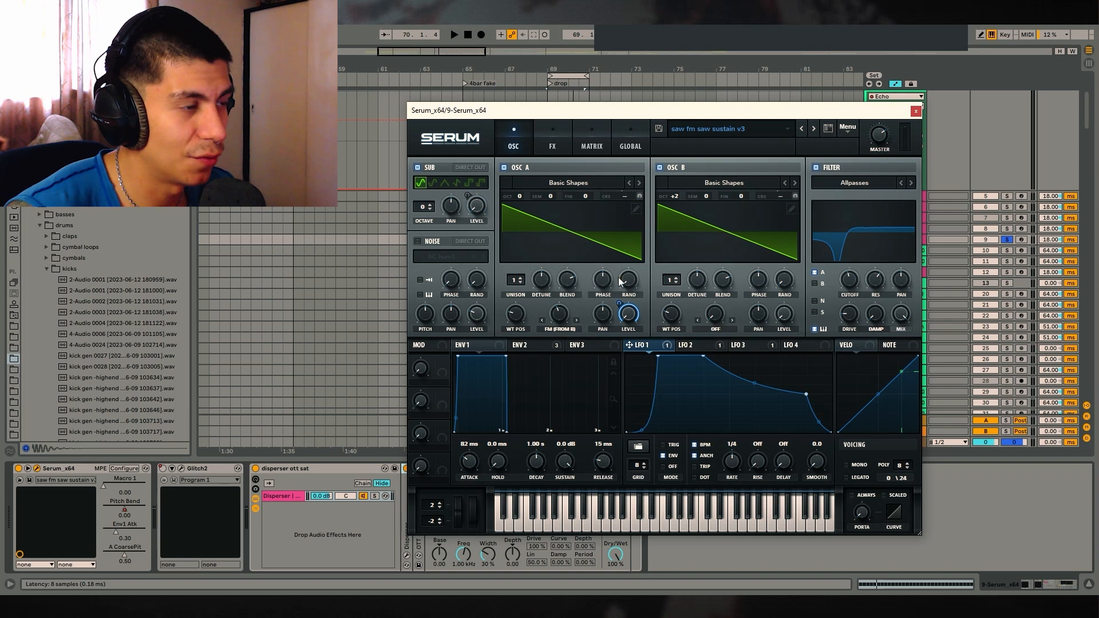
pyautogui.click(694, 345)
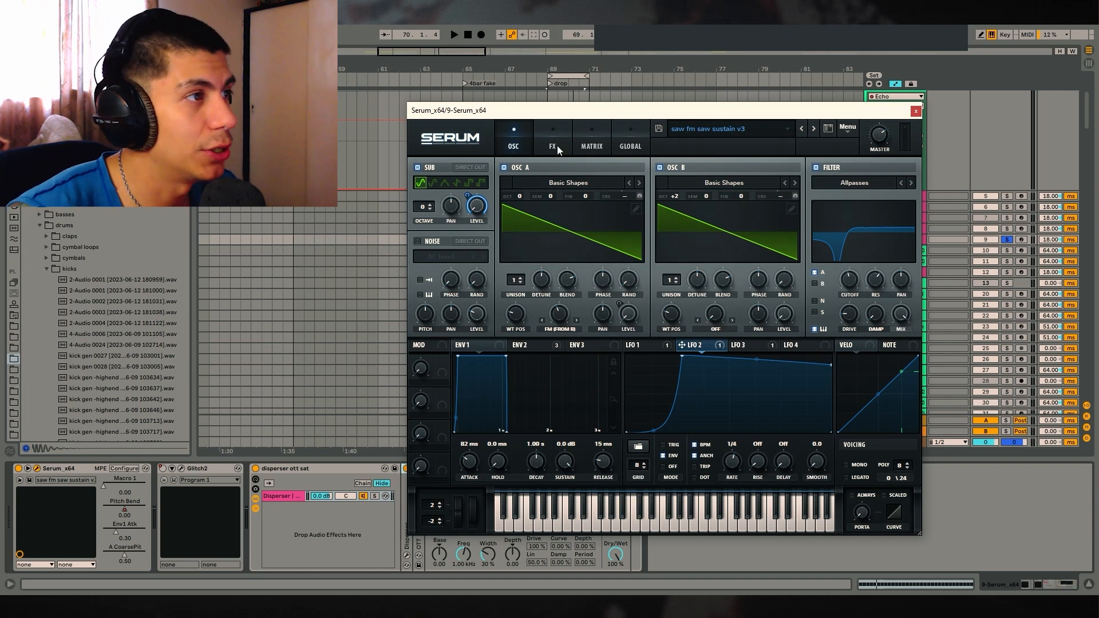
# Step: Examine Serum's effects chain and return to the oscillator page
pyautogui.click(541, 152)
pyautogui.scroll(-2, 509, 245)
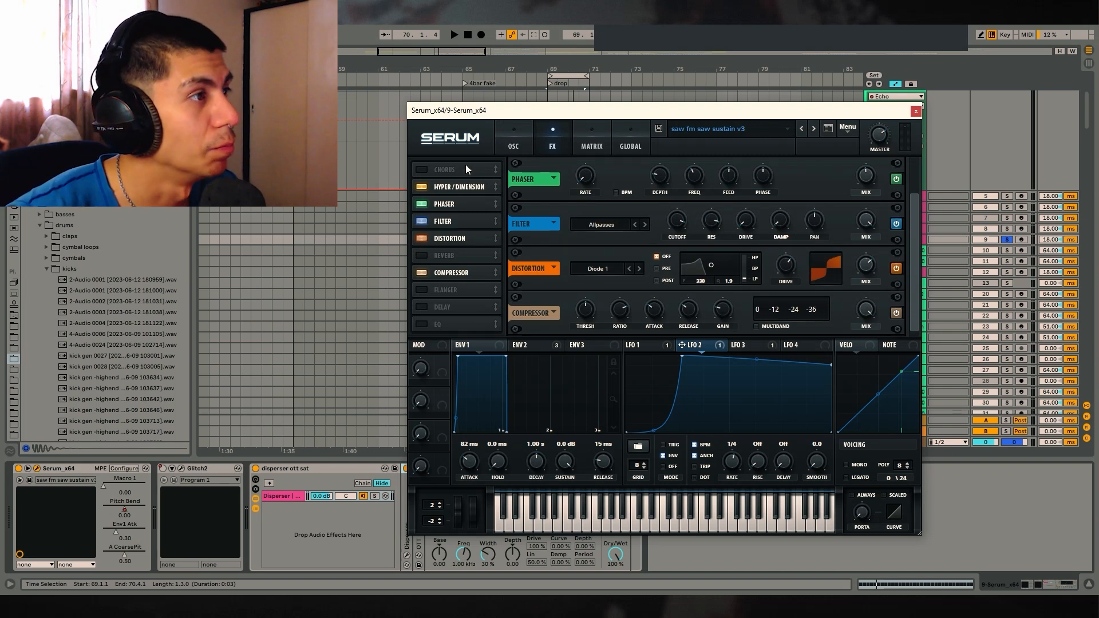
pyautogui.click(526, 146)
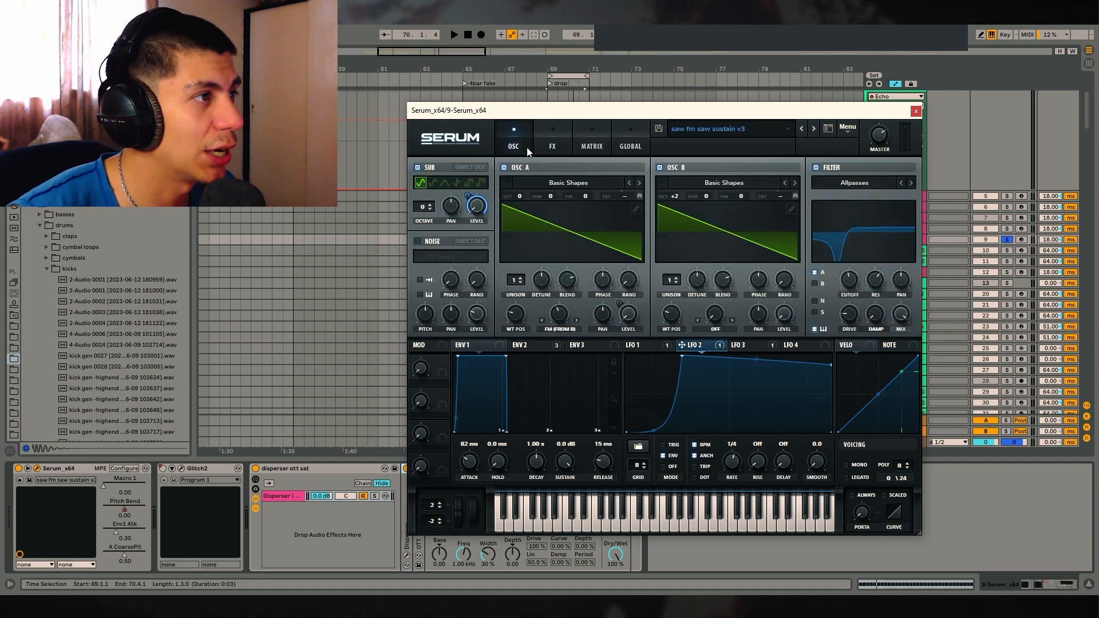
pyautogui.click(547, 140)
pyautogui.click(513, 148)
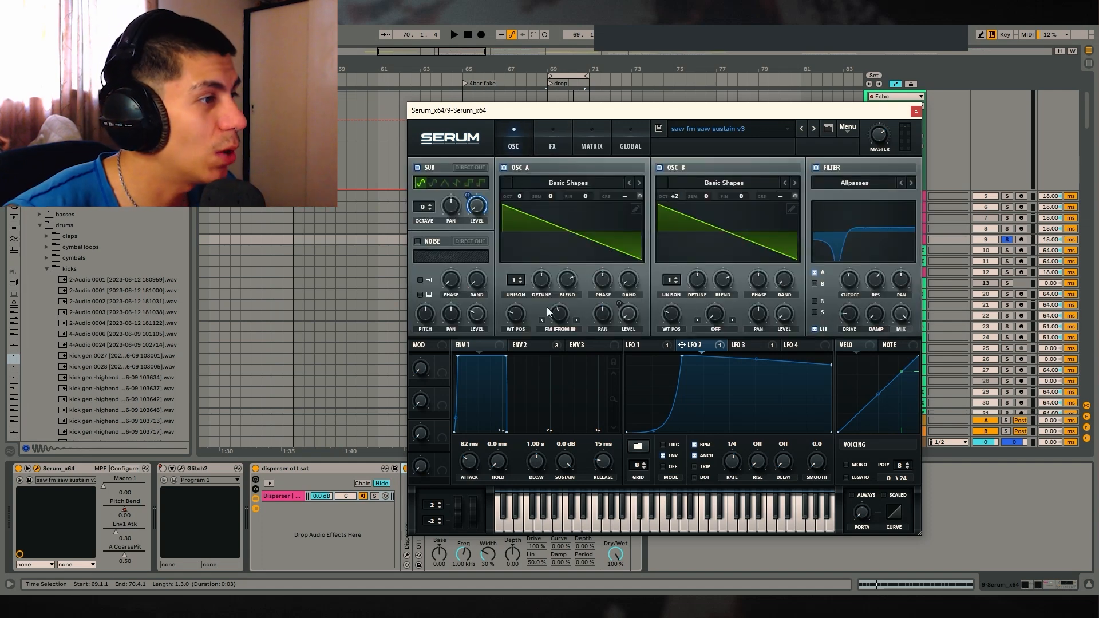
# Step: Bypass envelope 2's A CoarsePit, B CoarsePit and Mast.Tun destinations in Serum and play the clip without them
pyautogui.click(531, 344)
pyautogui.rightClick(524, 350)
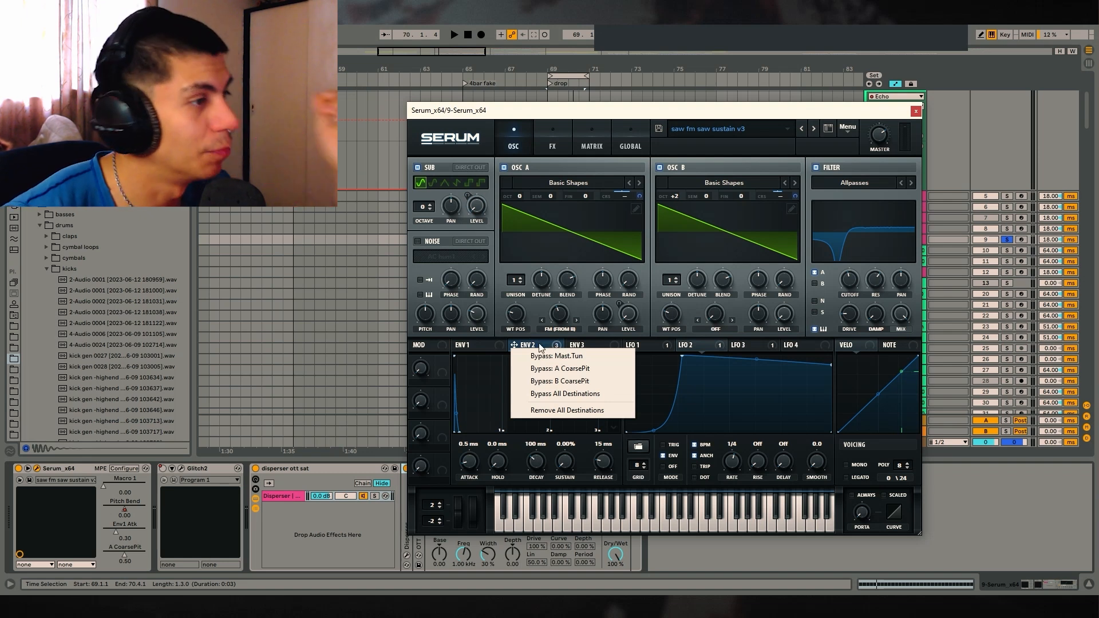
pyautogui.click(538, 345)
pyautogui.rightClick(532, 349)
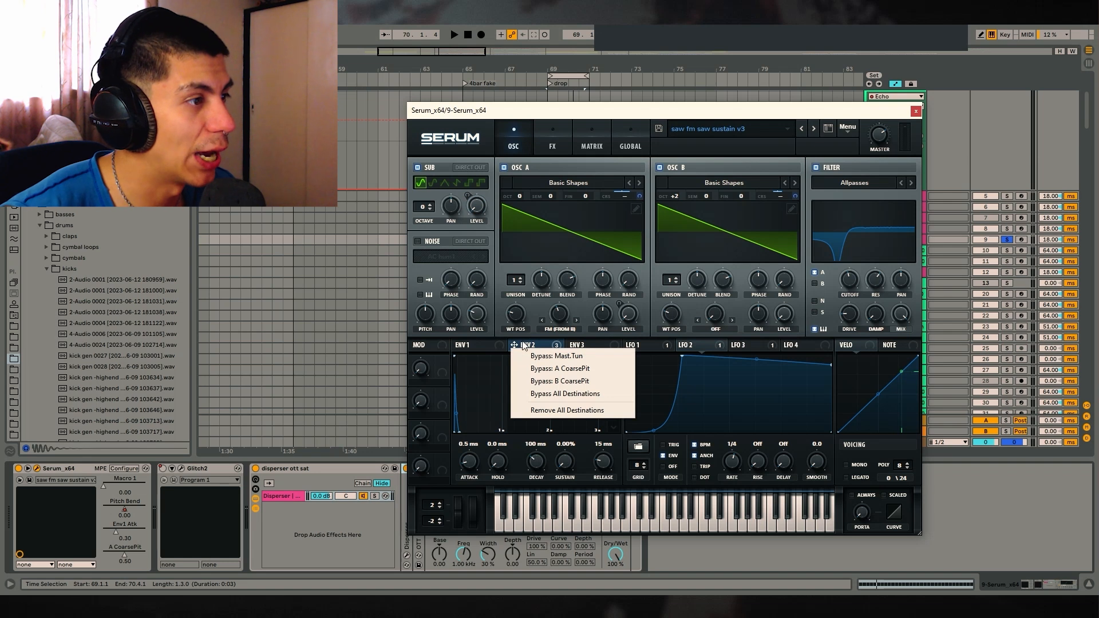
pyautogui.click(567, 369)
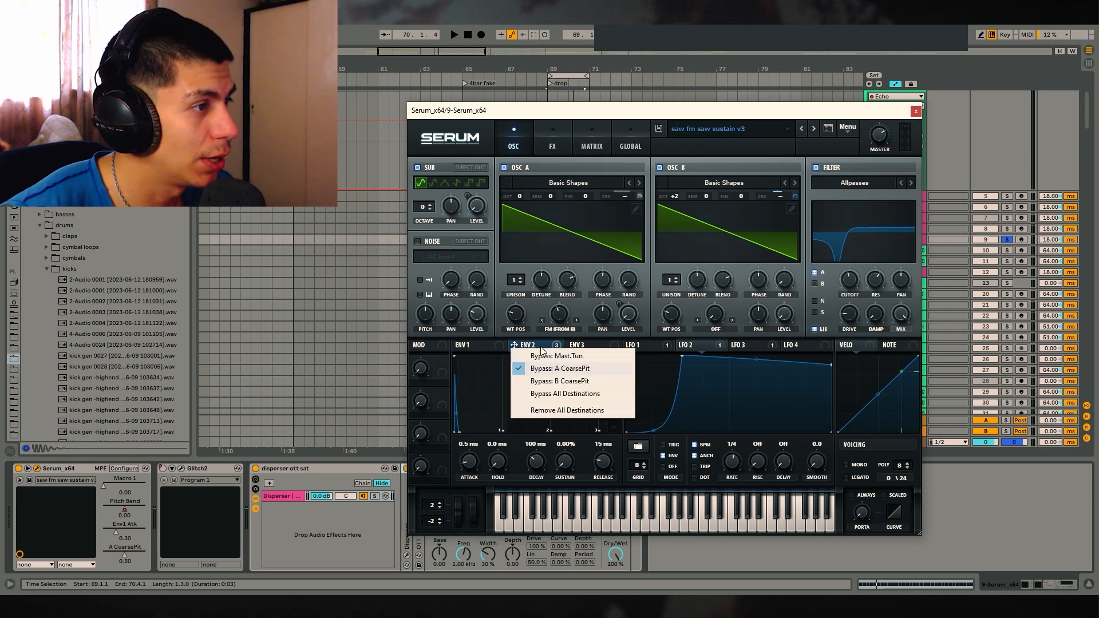
pyautogui.click(564, 381)
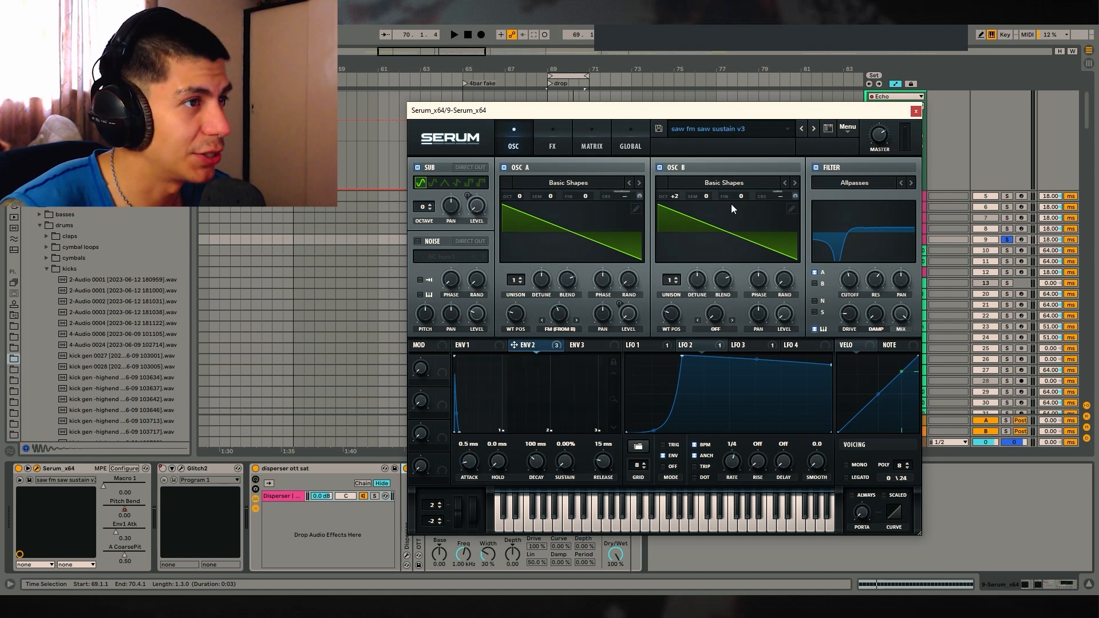
pyautogui.press('space')
pyautogui.press('space')
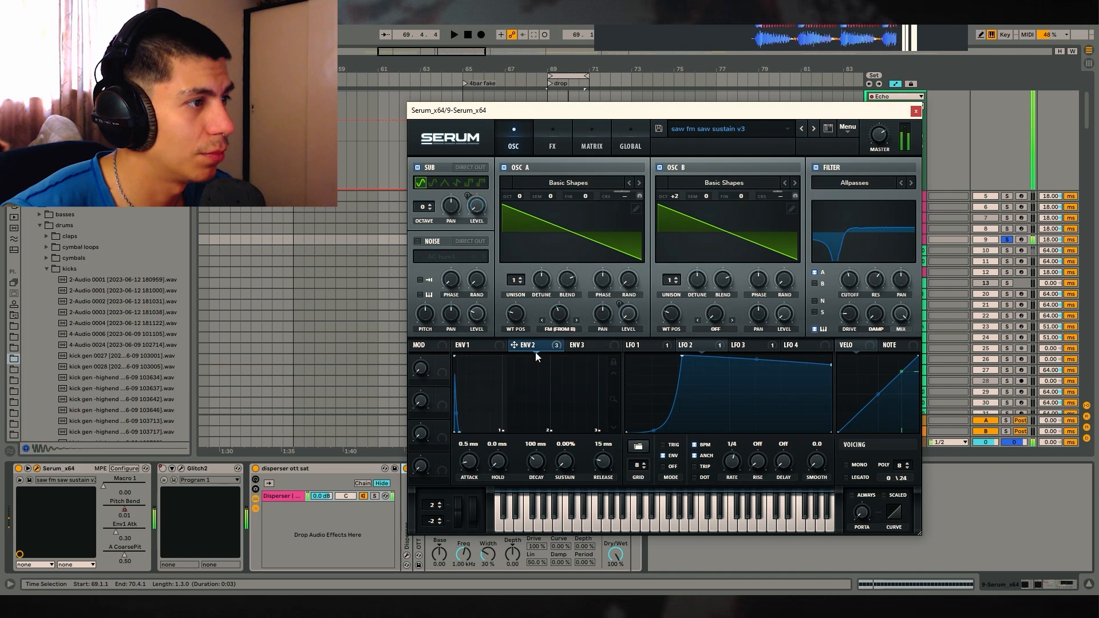
pyautogui.rightClick(536, 348)
pyautogui.click(553, 355)
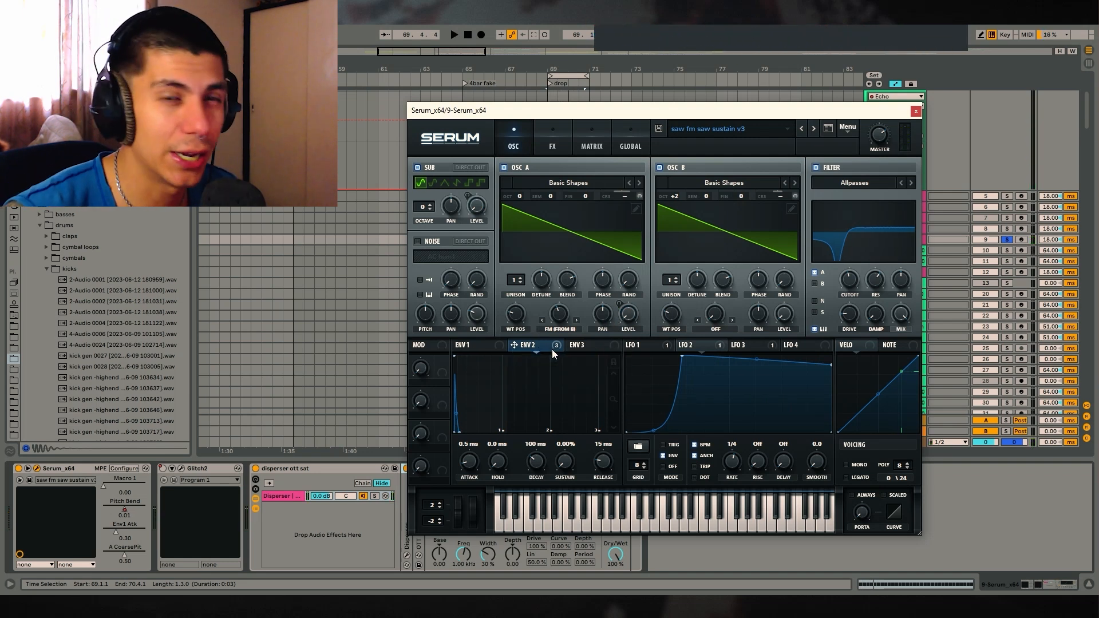
pyautogui.press('space')
# Step: Reactivate envelope 2's Mast.Tun, A CoarsePit and B CoarsePit destinations one at a time, auditioning the clip in between
pyautogui.rightClick(540, 344)
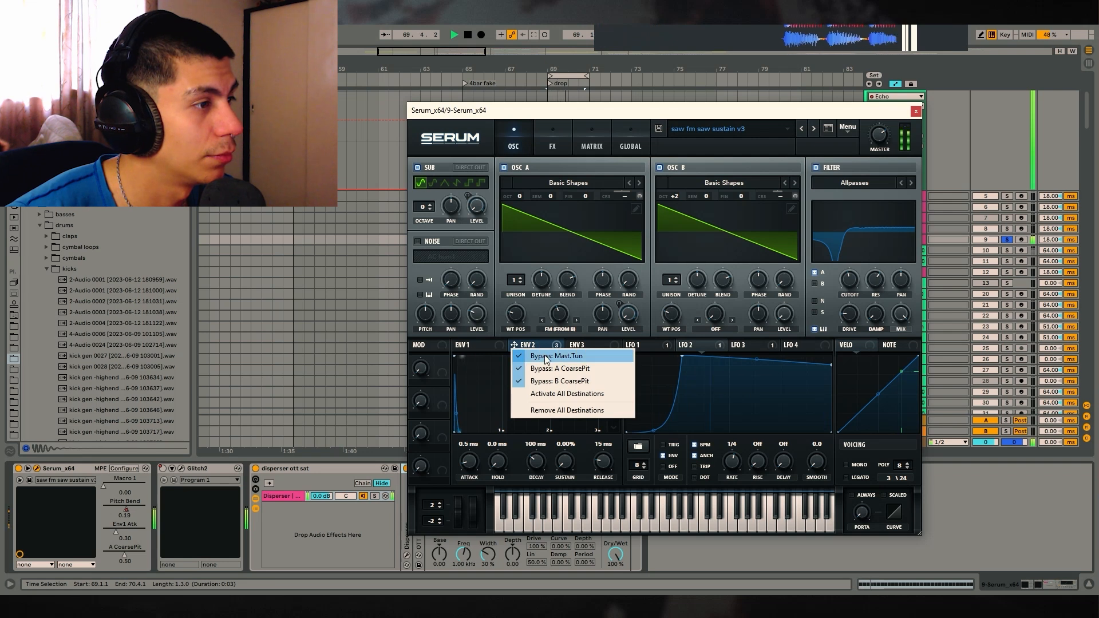
pyautogui.click(544, 355)
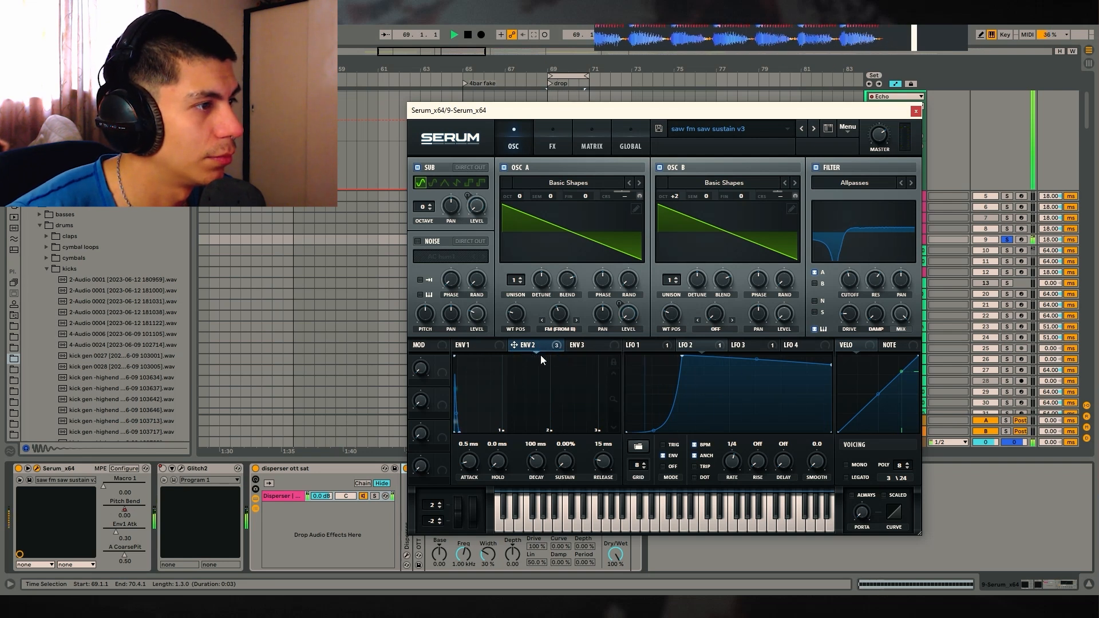
pyautogui.press('space')
pyautogui.rightClick(551, 347)
pyautogui.click(552, 368)
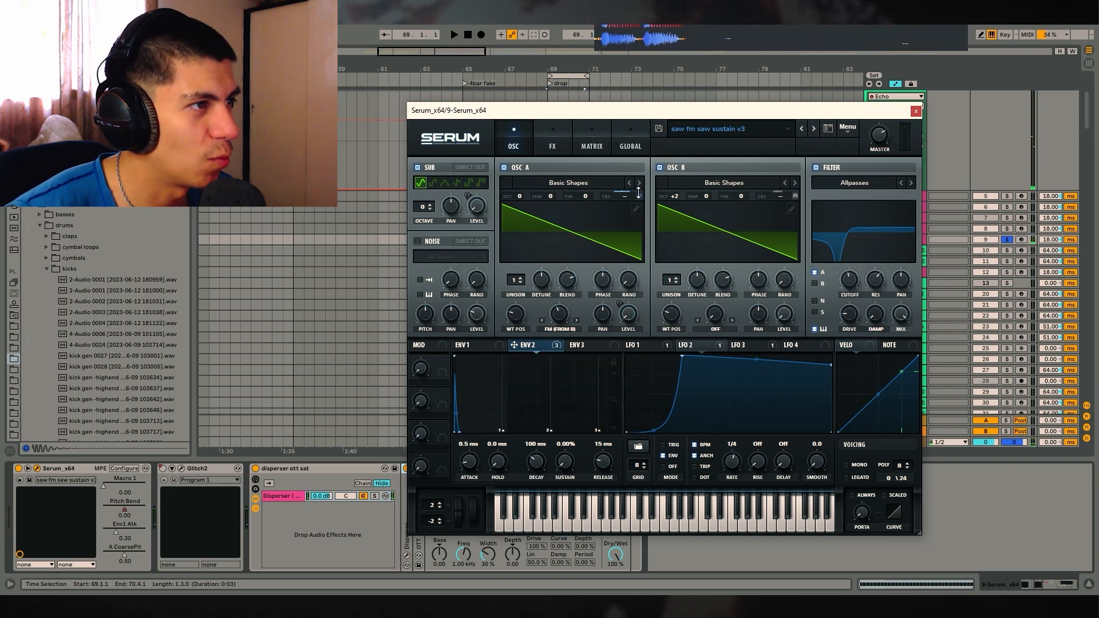
pyautogui.press('space')
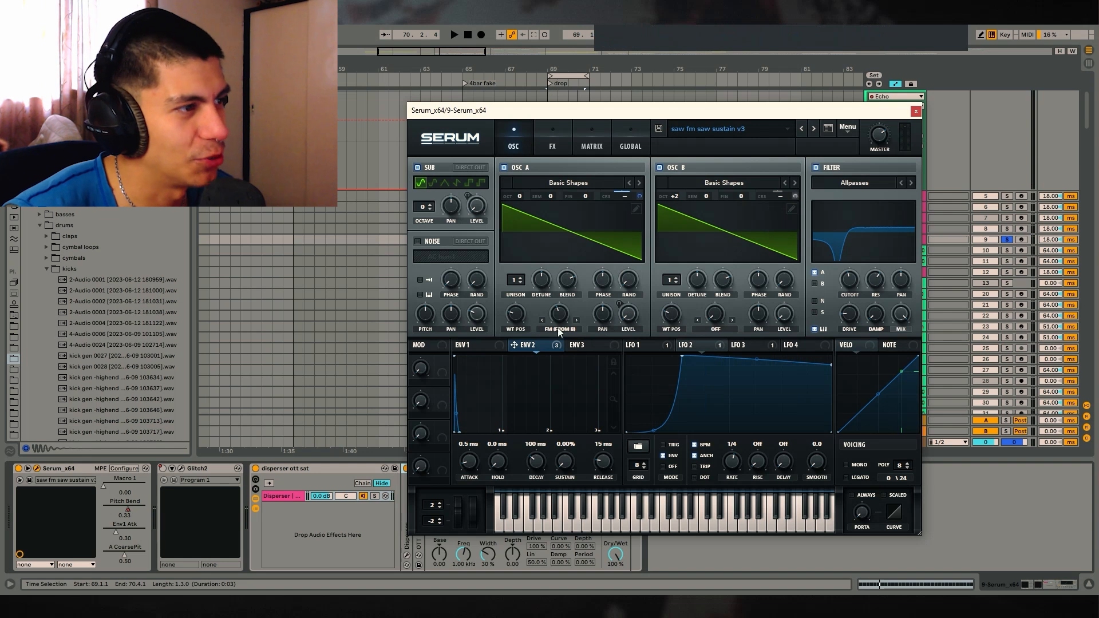
pyautogui.rightClick(541, 349)
pyautogui.click(541, 380)
pyautogui.press('space')
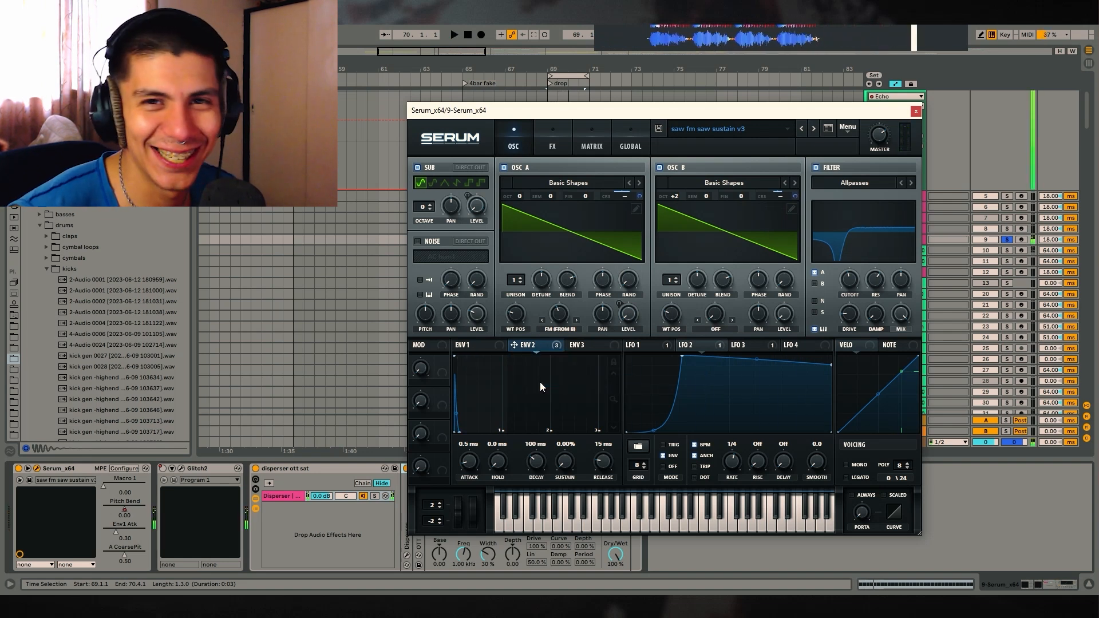
# Step: Examine Serum's modulation matrix and effects pages, and close the plugin window from the oscillator page
pyautogui.click(553, 146)
pyautogui.click(592, 146)
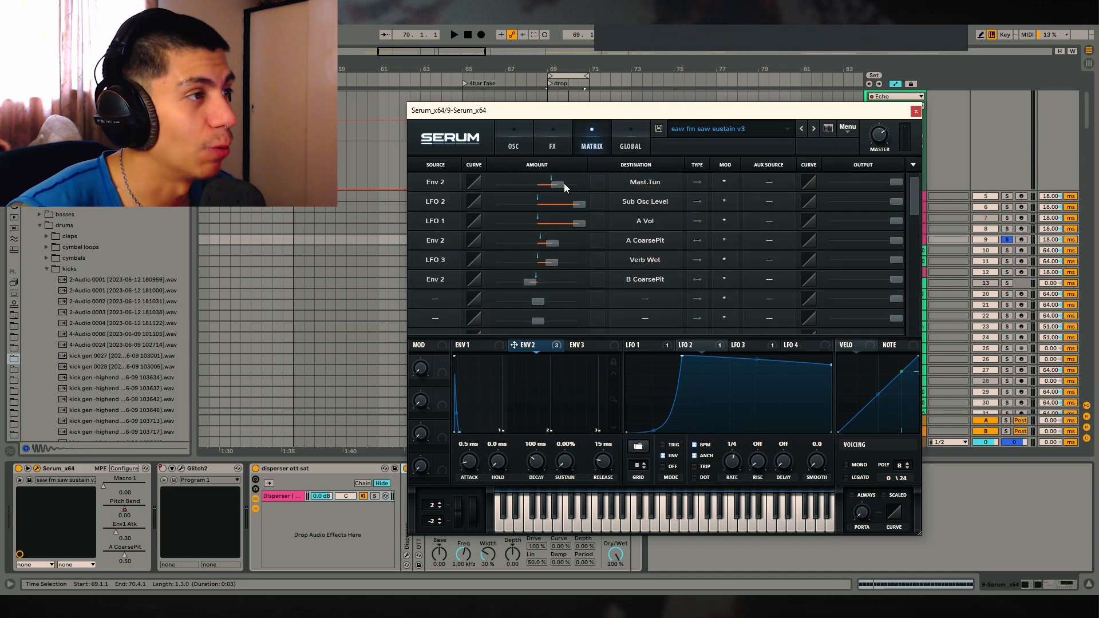
pyautogui.click(513, 150)
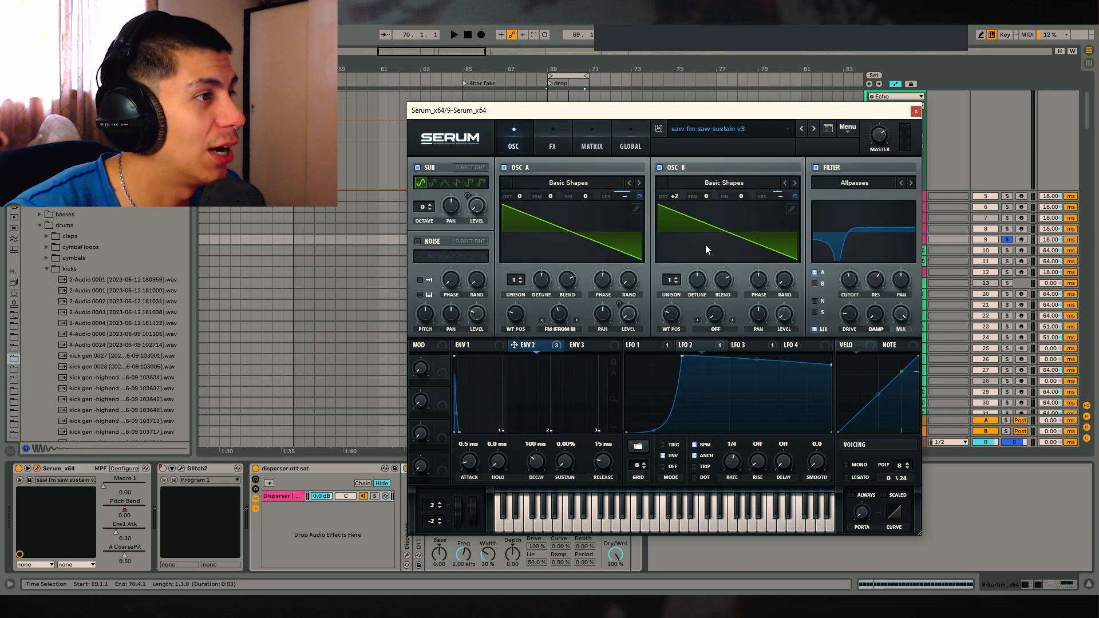
pyautogui.click(552, 150)
pyautogui.click(518, 143)
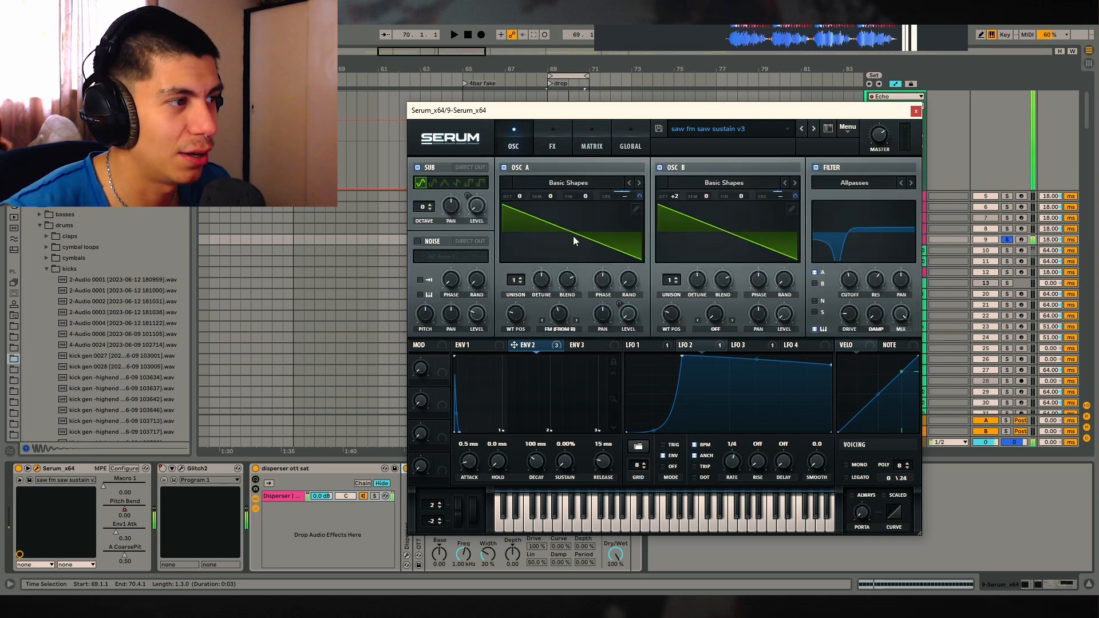
pyautogui.moveTo(674, 111); pyautogui.dragTo(560, 80)
pyautogui.click(805, 81)
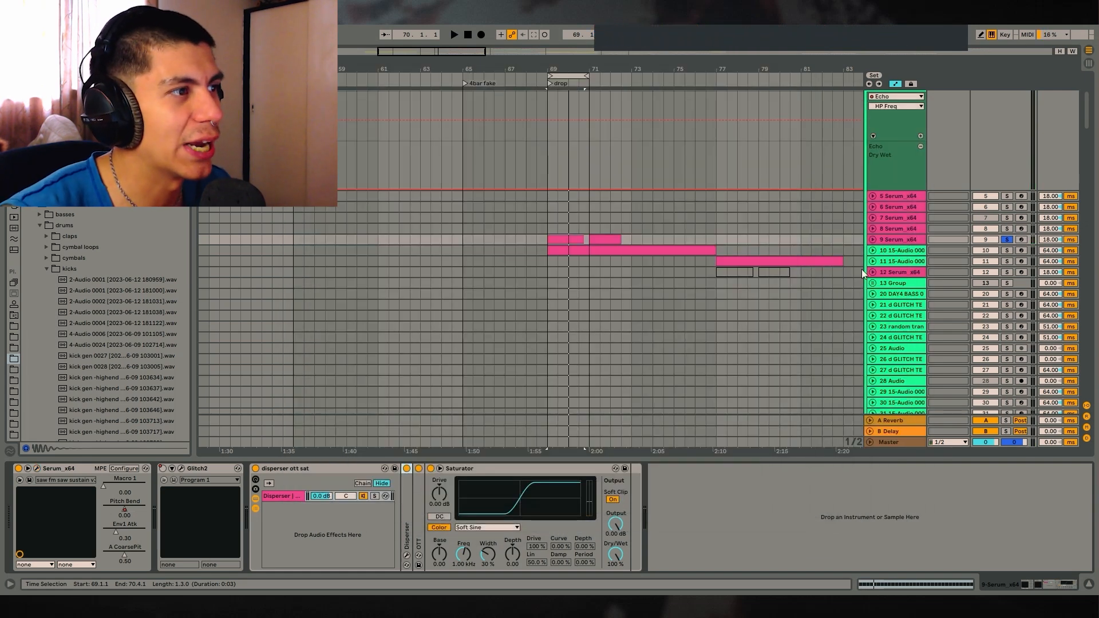
# Step: Unfold and unsolo track 10, and loop the drop from bar 69 to bar 73
pyautogui.click(872, 250)
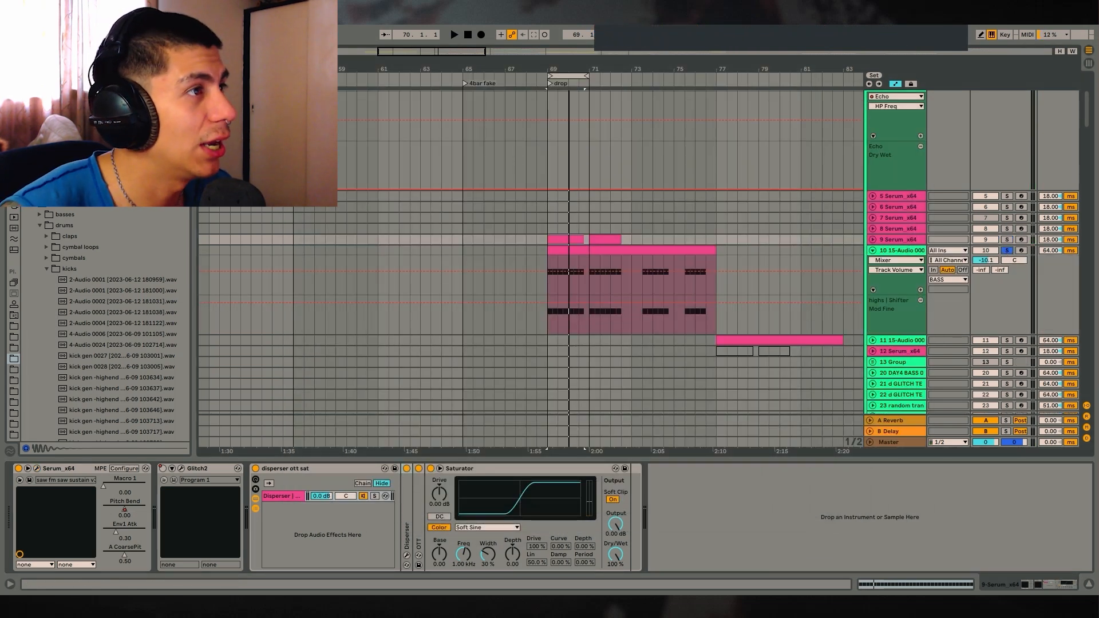
pyautogui.moveTo(569, 69); pyautogui.dragTo(569, 97)
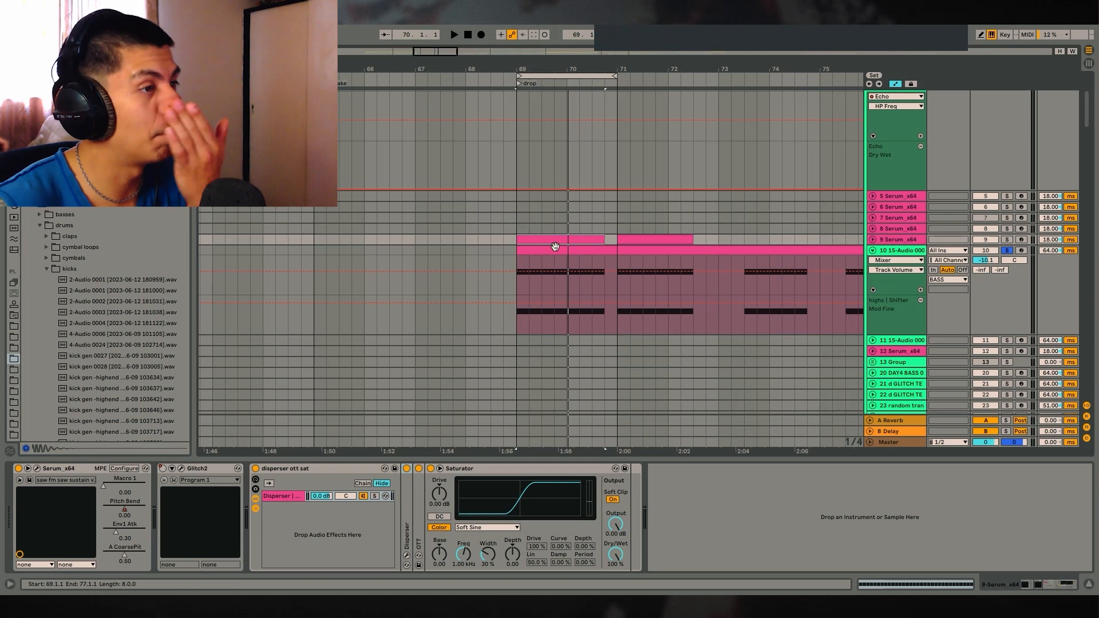
pyautogui.click(1008, 251)
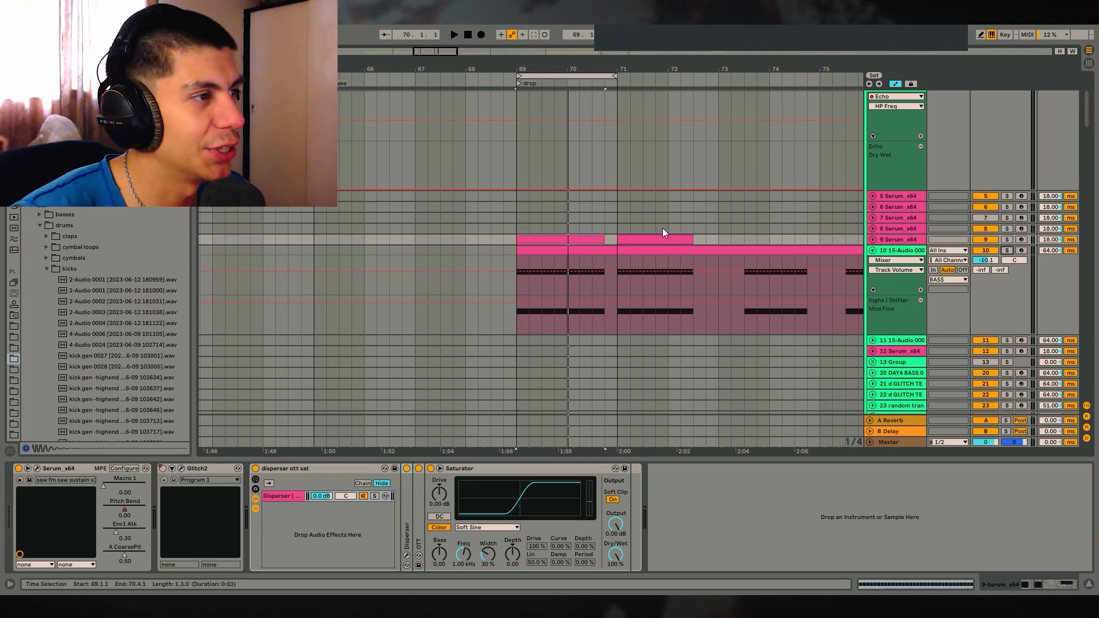
pyautogui.moveTo(719, 239); pyautogui.dragTo(516, 240)
pyautogui.hotkey('ctrl', 'l')
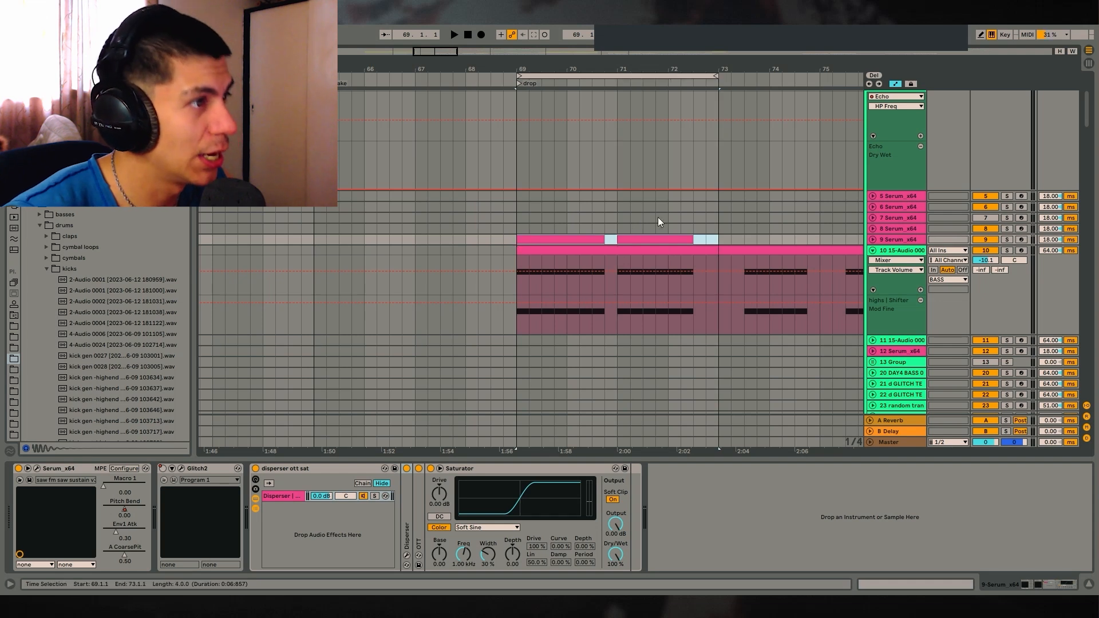
# Step: Show the device chain of track 10, deactivate the track and fold it
pyautogui.click(973, 252)
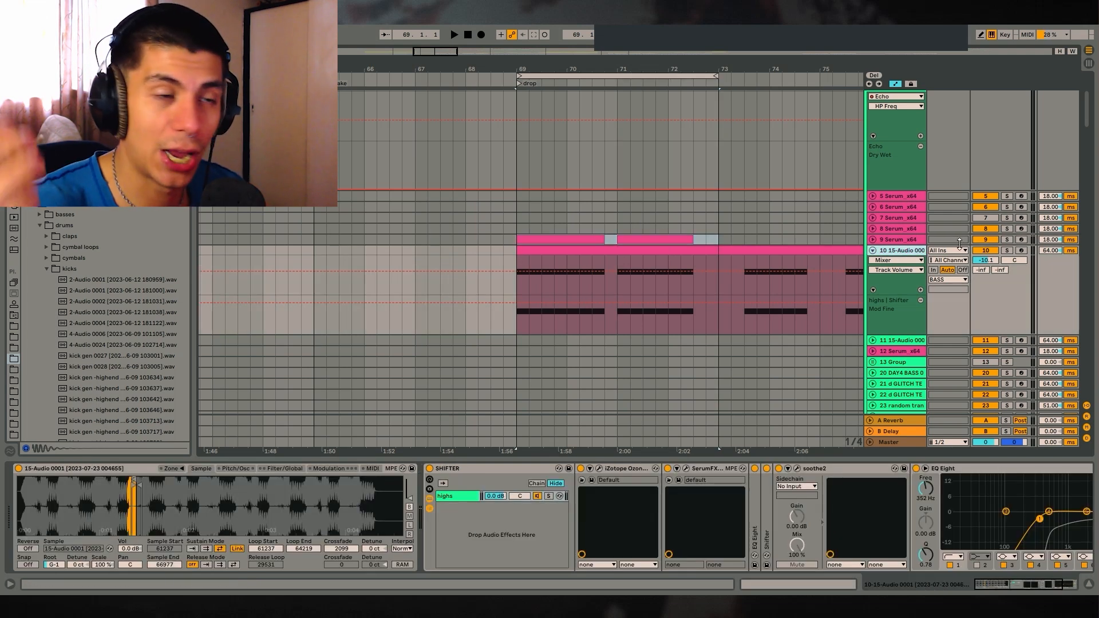
pyautogui.click(987, 250)
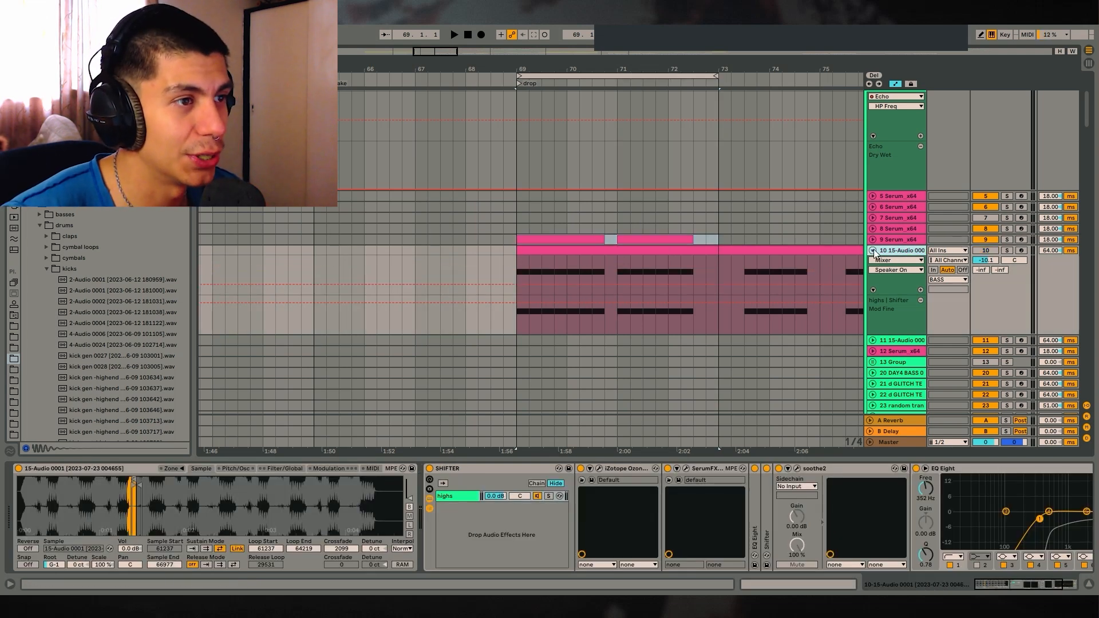
pyautogui.click(986, 252)
pyautogui.click(873, 251)
pyautogui.click(987, 249)
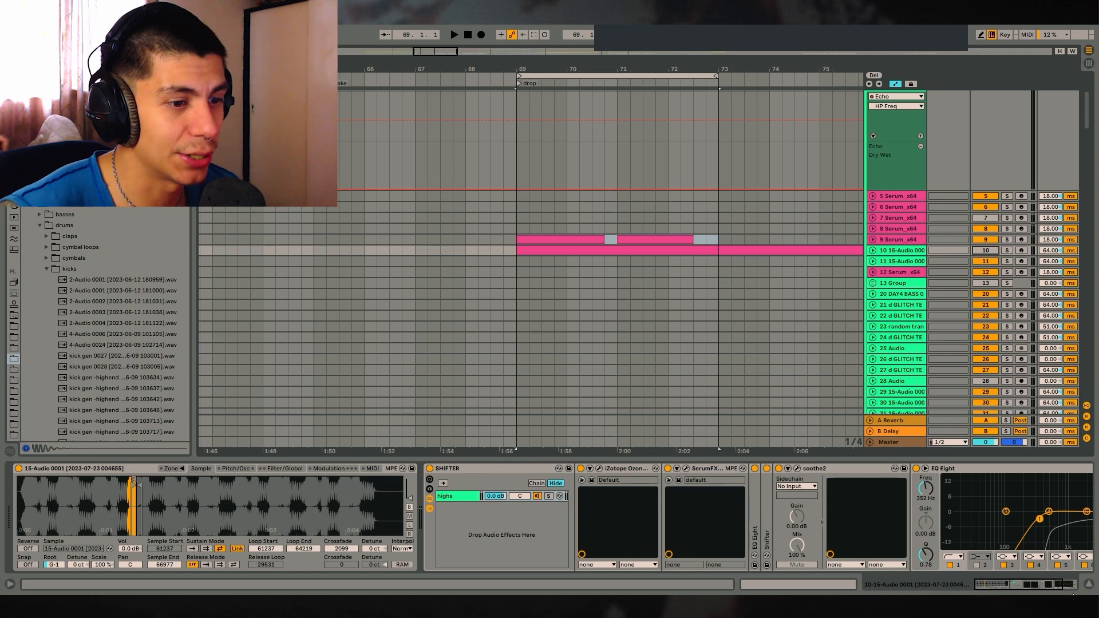
# Step: Select the area of the drop from bar 68 to just past bar 72 down to track 72, and view the groups below
pyautogui.scroll(-10, 1057, 170)
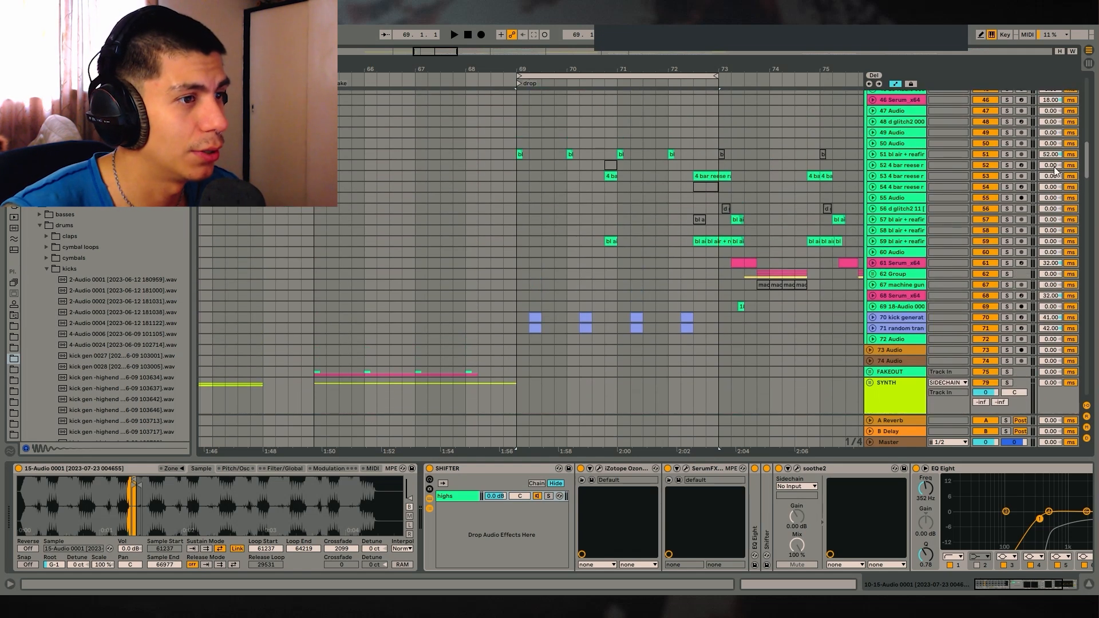
pyautogui.click(510, 311)
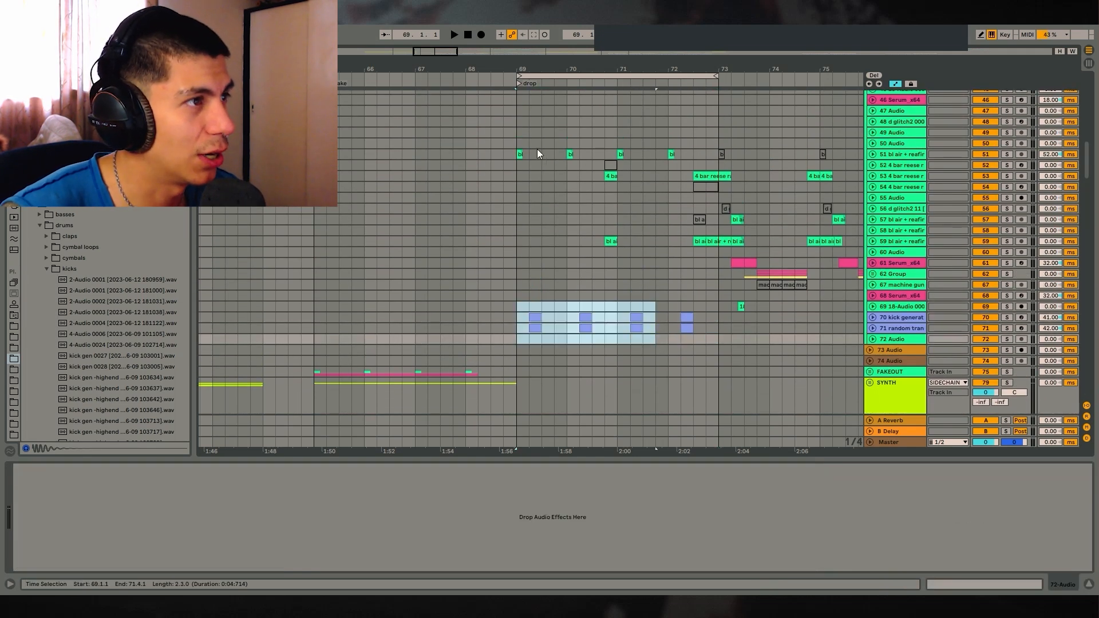
pyautogui.click(537, 150)
pyautogui.moveTo(465, 144); pyautogui.dragTo(681, 341)
pyautogui.scroll(-2, 893, 358)
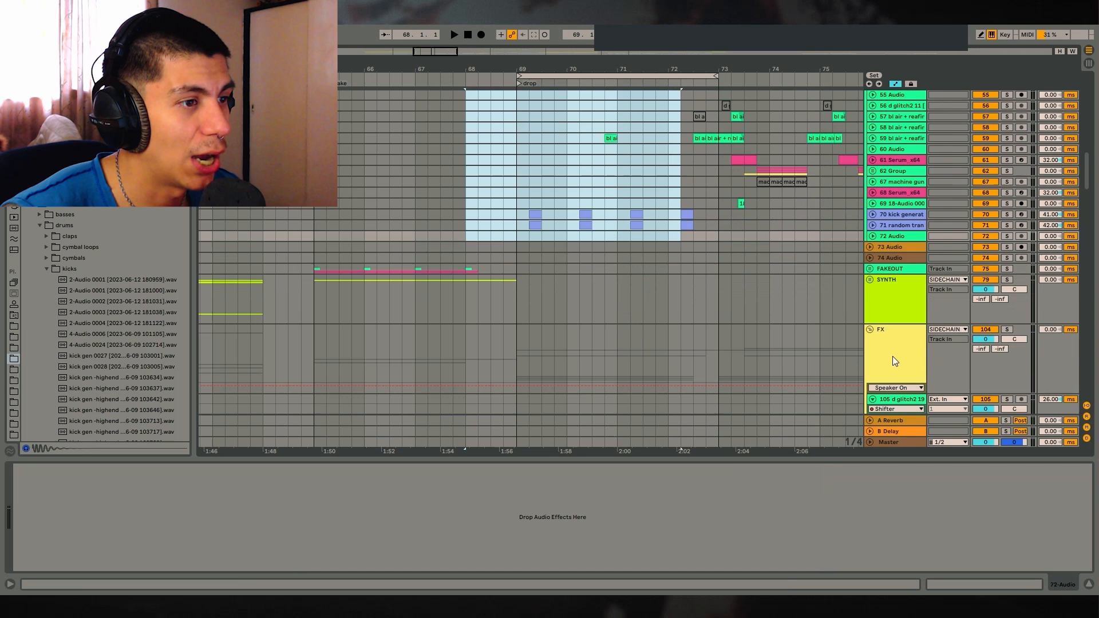
# Step: Fold the FX group, play from just before the drop, and set the loop from bar 69 to bar 71
pyautogui.click(869, 330)
pyautogui.click(504, 318)
pyautogui.press('space')
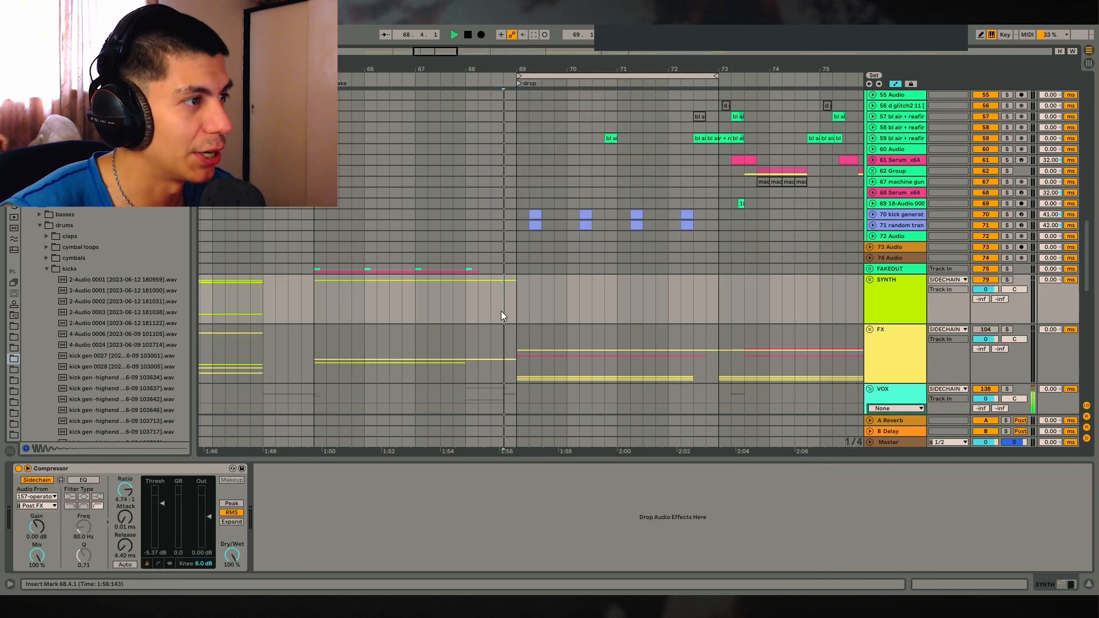
pyautogui.moveTo(517, 297); pyautogui.dragTo(617, 295)
pyautogui.hotkey('ctrl', 'l')
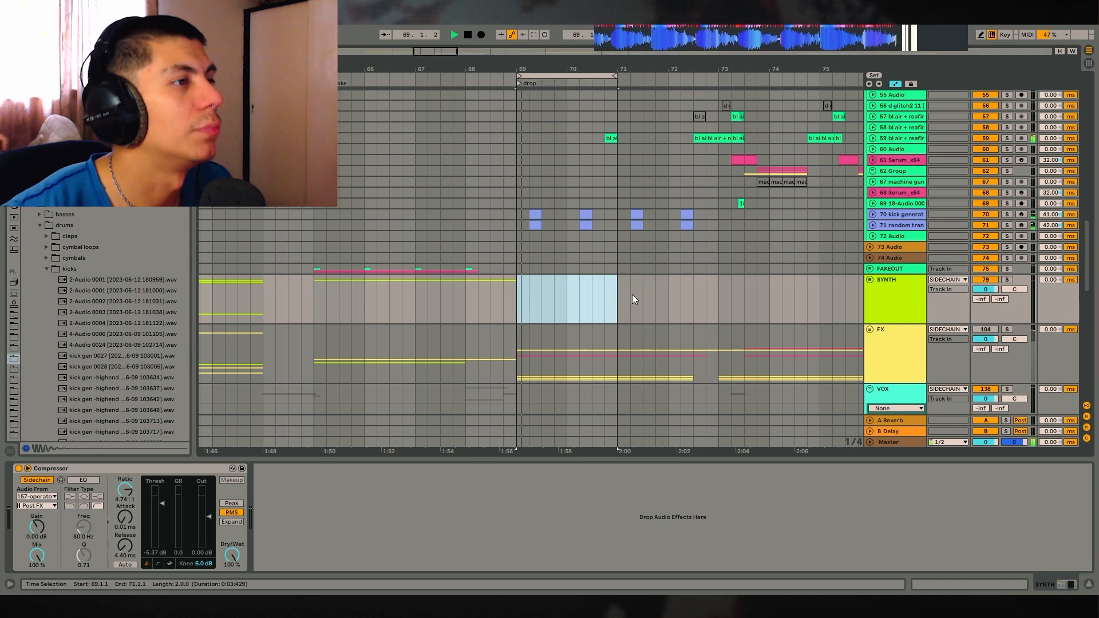
pyautogui.click(521, 293)
pyautogui.press('space')
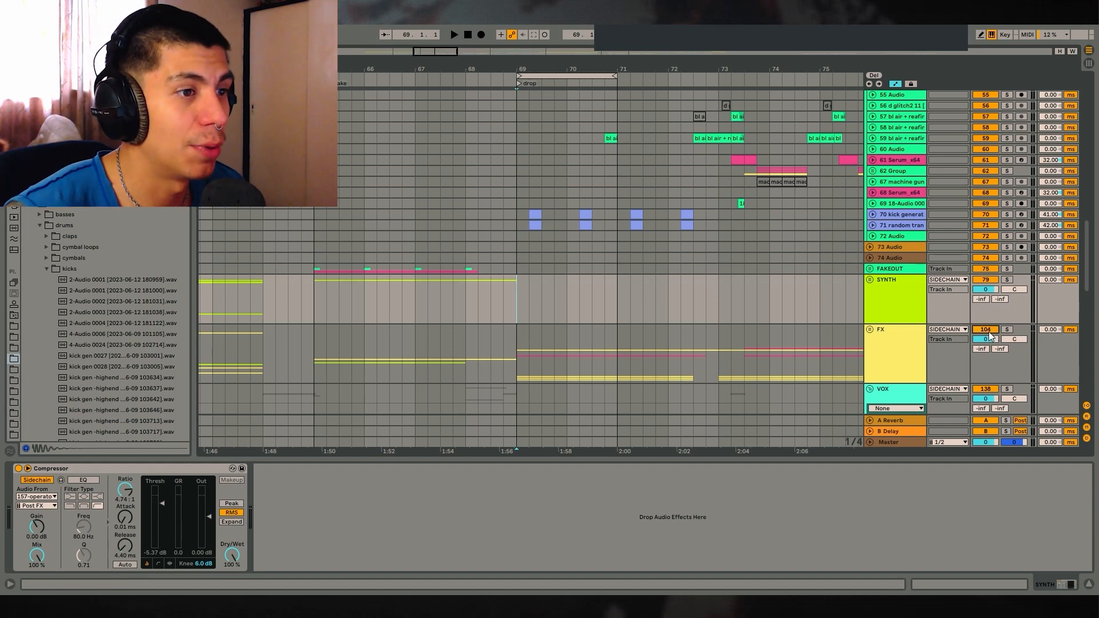
# Step: Play the drop from bar 69 to audition the FX group, stop playback and deactivate the group
pyautogui.scroll(-3, 678, 304)
pyautogui.click(511, 303)
pyautogui.press('space')
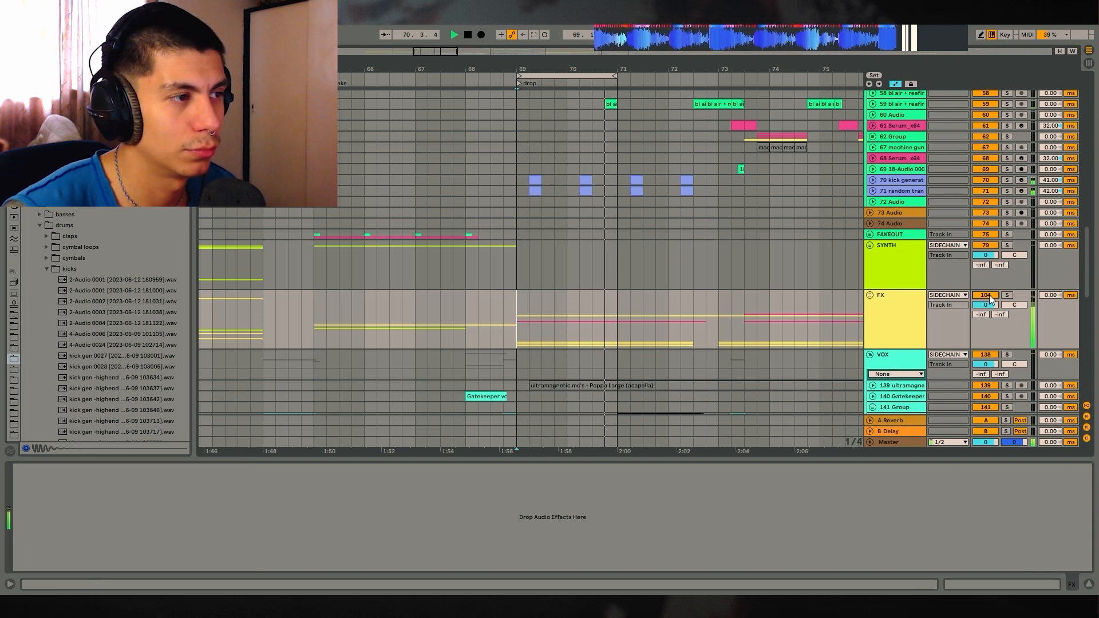
pyautogui.press('space')
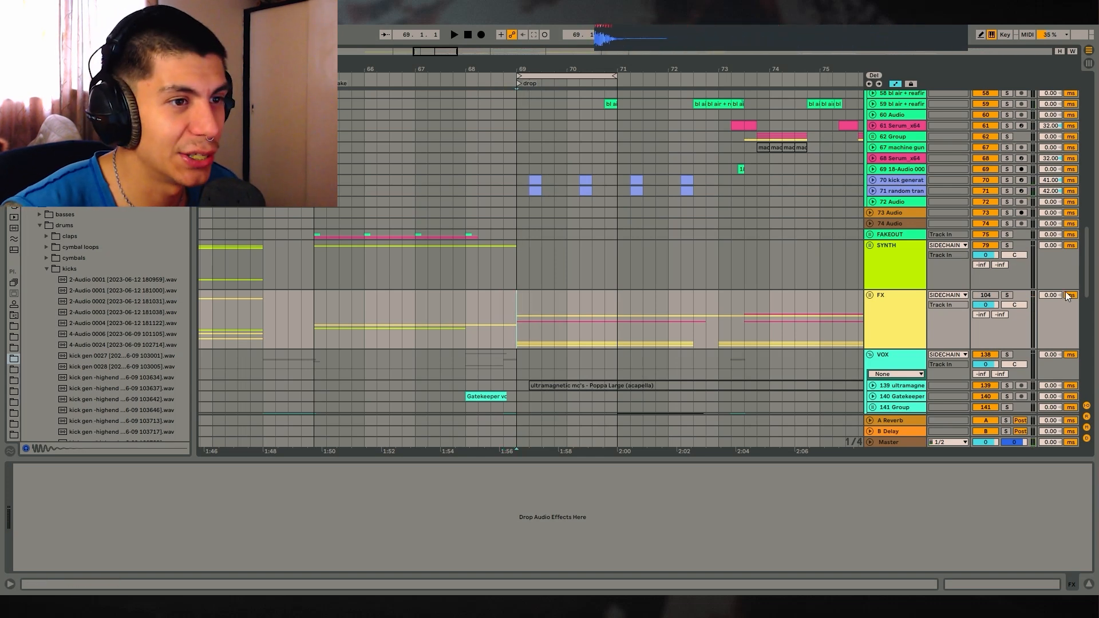
# Step: Select the first drop clip of Serum track 9 to view its device chain, and hide the device view
pyautogui.scroll(15, 887, 204)
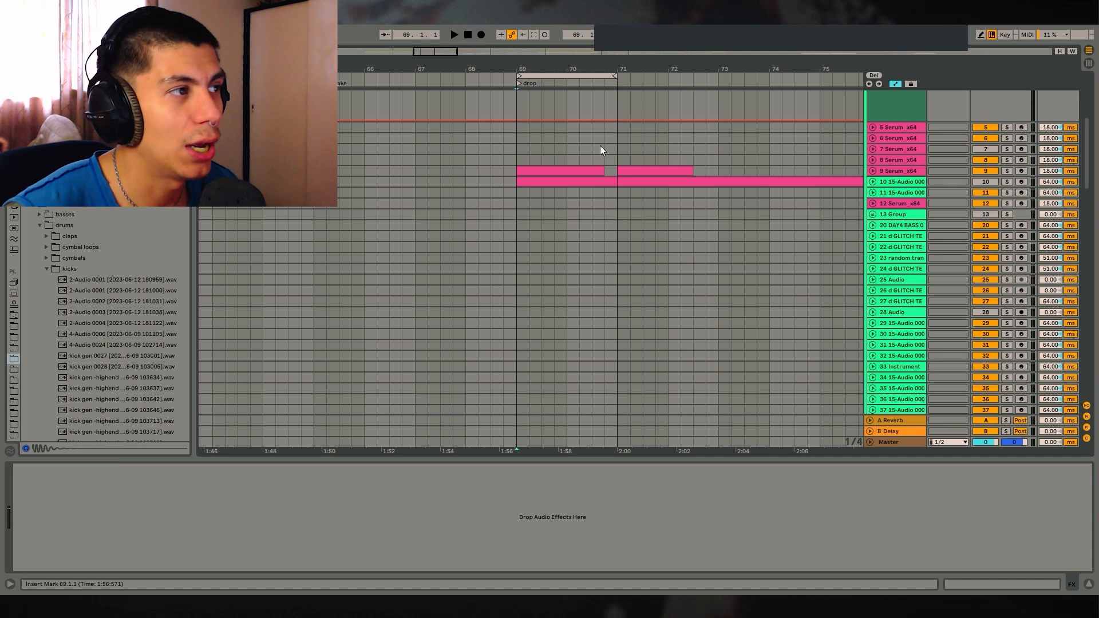
pyautogui.click(528, 172)
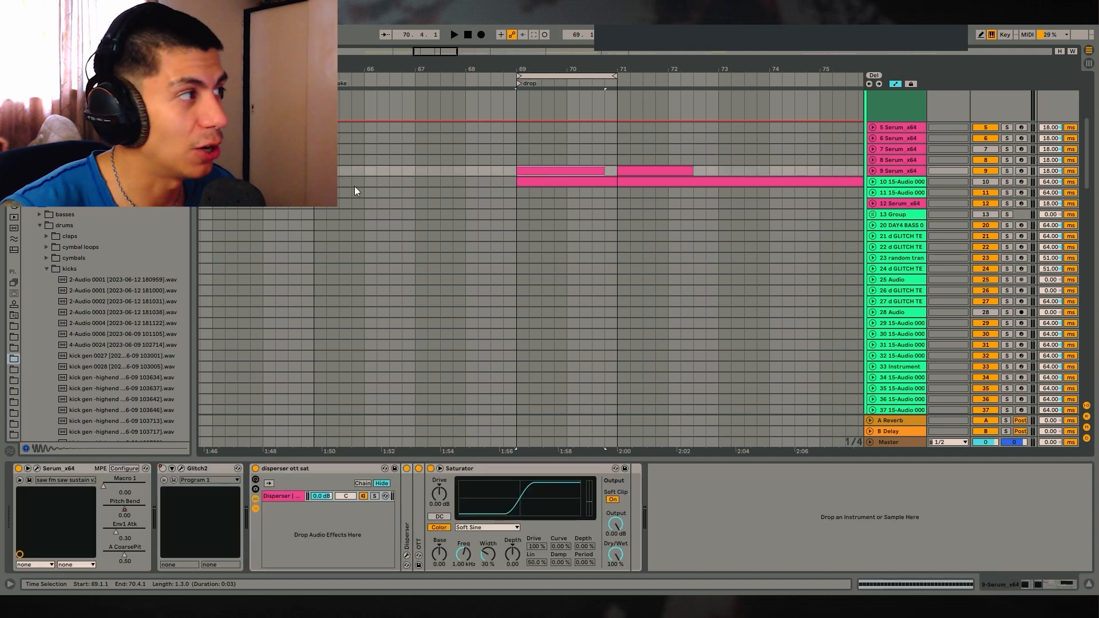
pyautogui.click(677, 500)
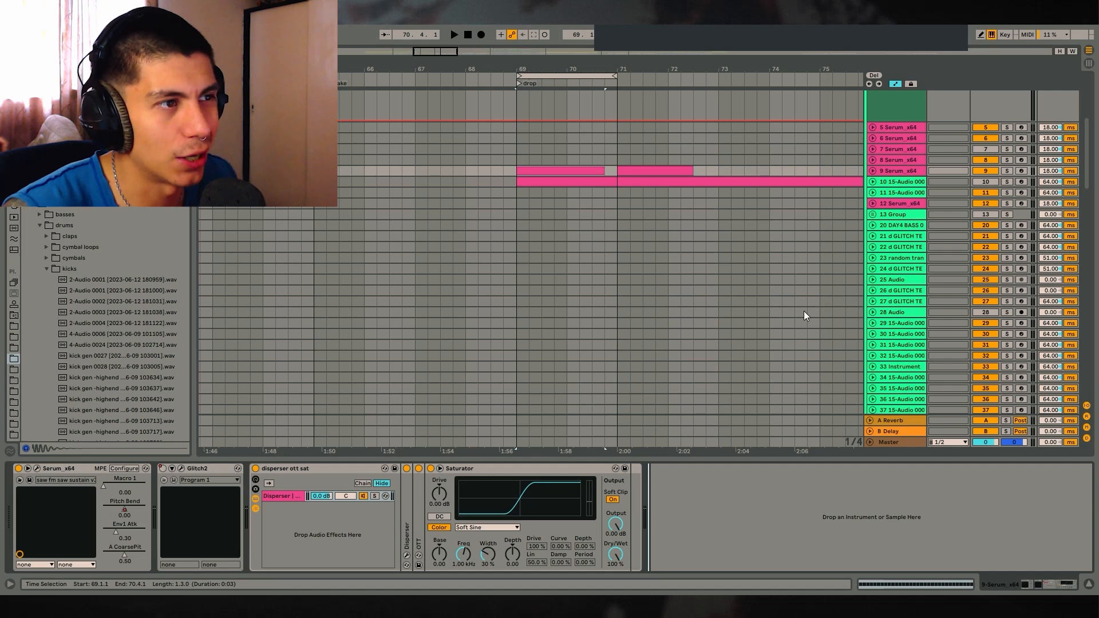
pyautogui.scroll(-3, 825, 310)
pyautogui.scroll(3, 784, 315)
pyautogui.scroll(-2, 783, 314)
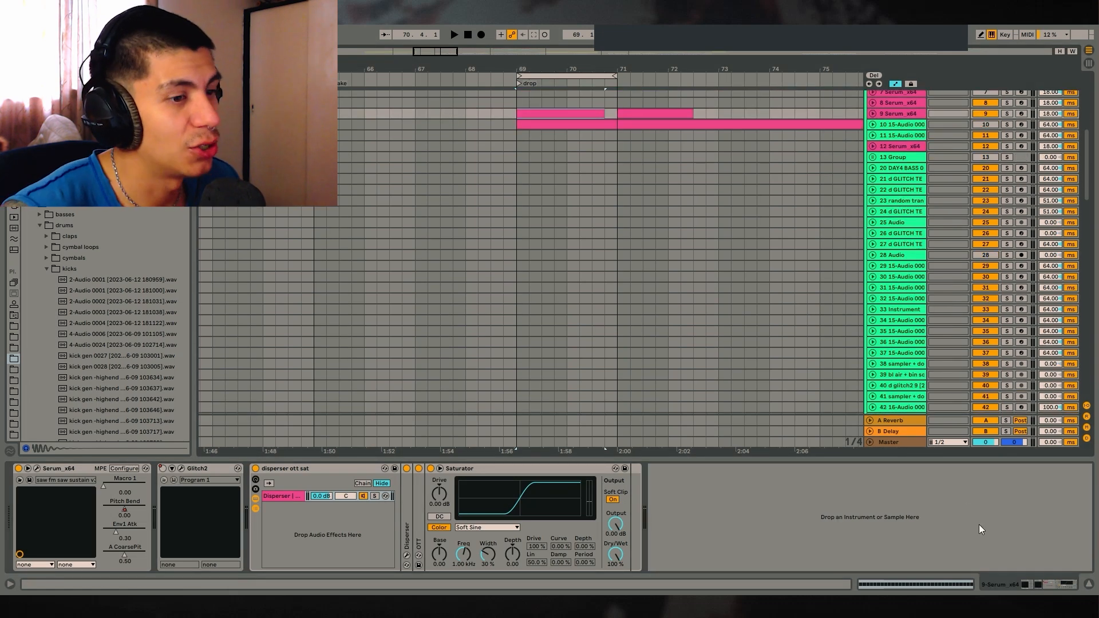
pyautogui.click(1090, 585)
pyautogui.click(507, 204)
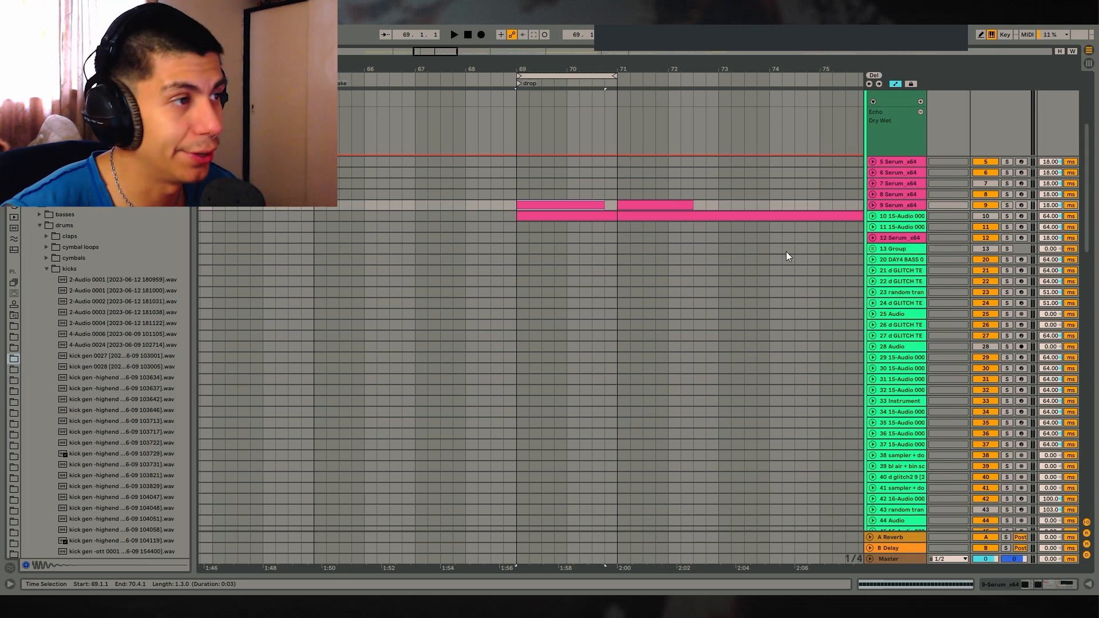
# Step: Look over the tracks down to the cymbals, and set the insert marker at bar 69 on the FX group
pyautogui.scroll(-20, 666, 274)
pyautogui.scroll(-2, 692, 250)
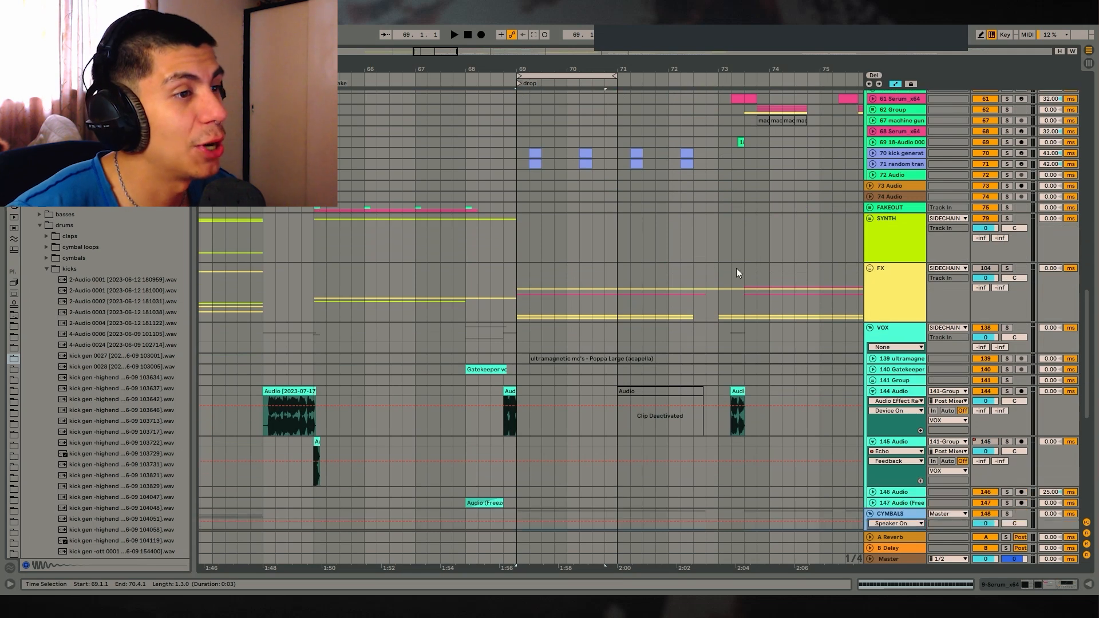
pyautogui.scroll(20, 737, 268)
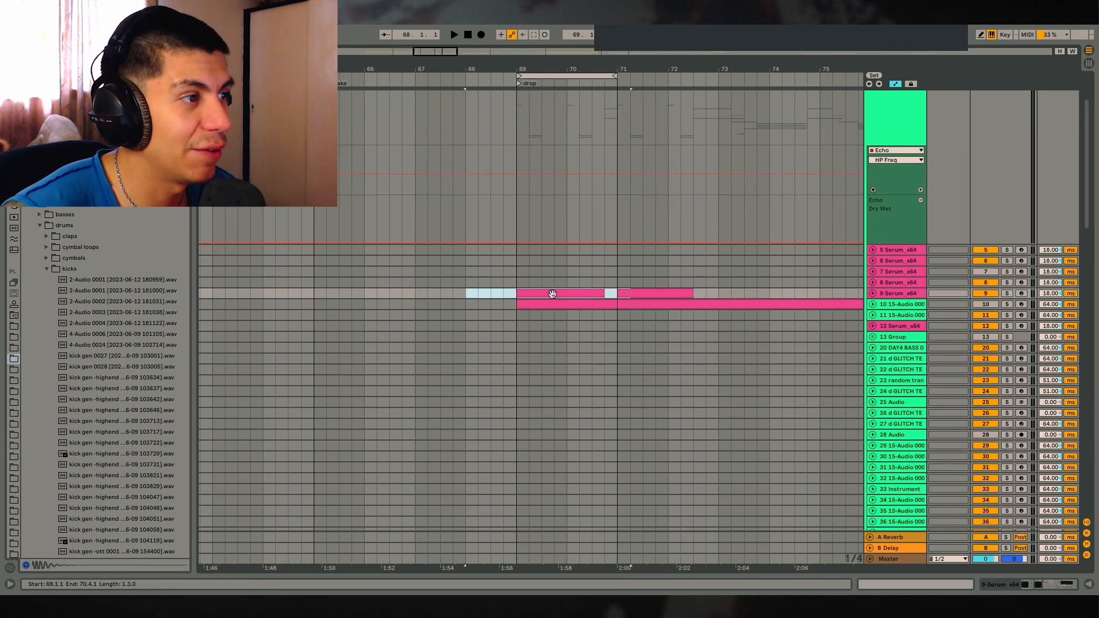
pyautogui.scroll(-20, 1023, 362)
pyautogui.scroll(1, 1024, 363)
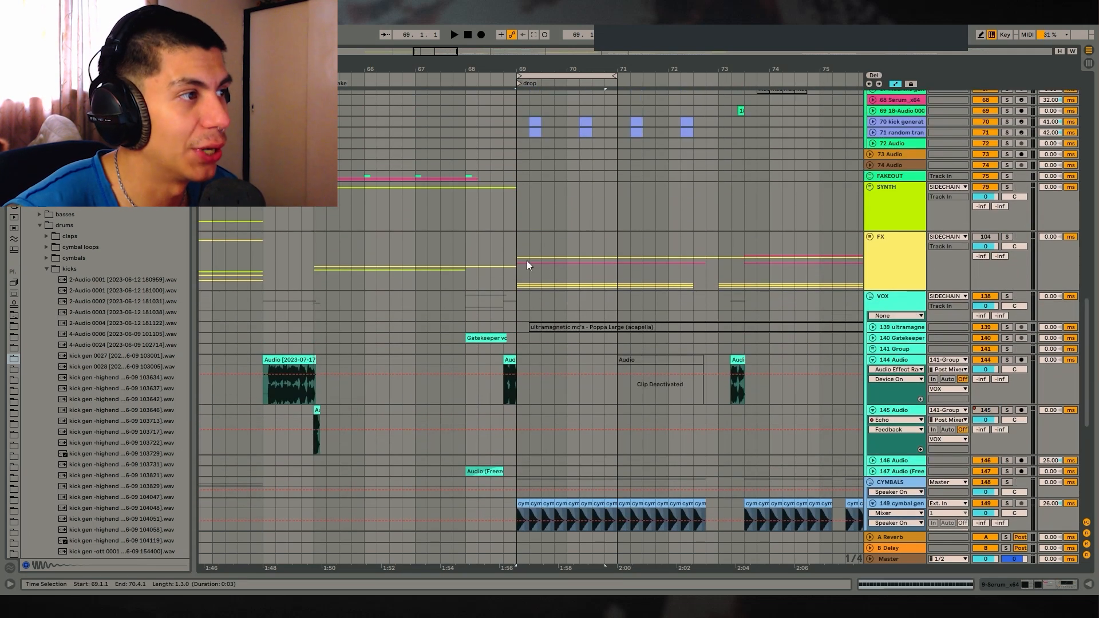
pyautogui.moveTo(527, 260); pyautogui.dragTo(623, 269)
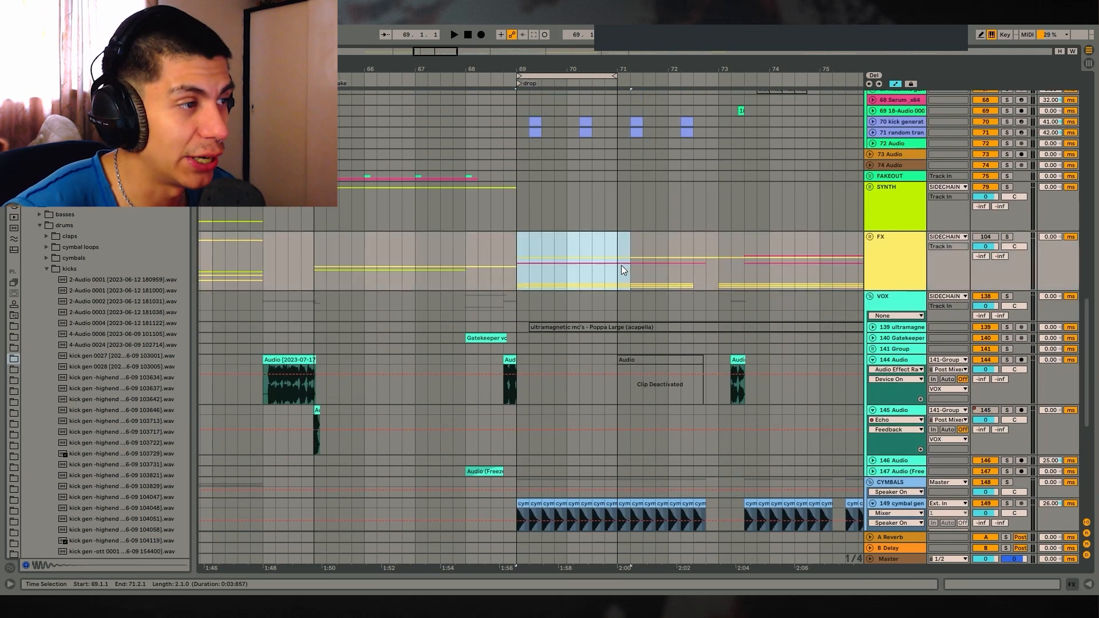
pyautogui.click(513, 265)
# Step: Reactivate the FX group, play the looped drop while viewing the bass tracks, and stop with the marker at bar 69
pyautogui.scroll(3, 581, 291)
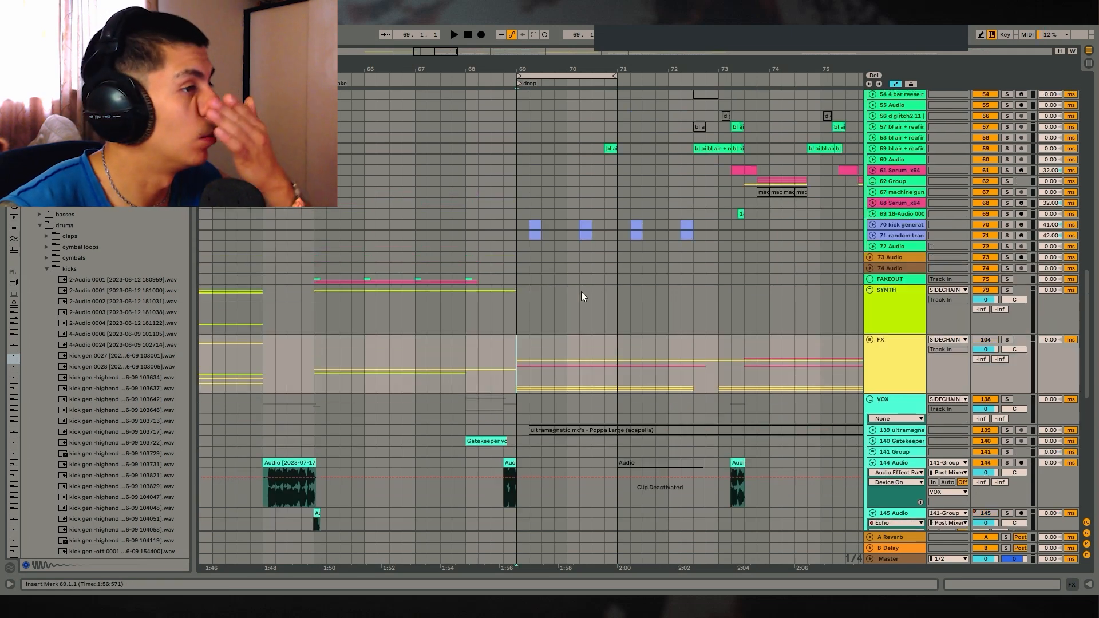
pyautogui.scroll(1, 984, 341)
pyautogui.press('space')
pyautogui.scroll(3, 563, 352)
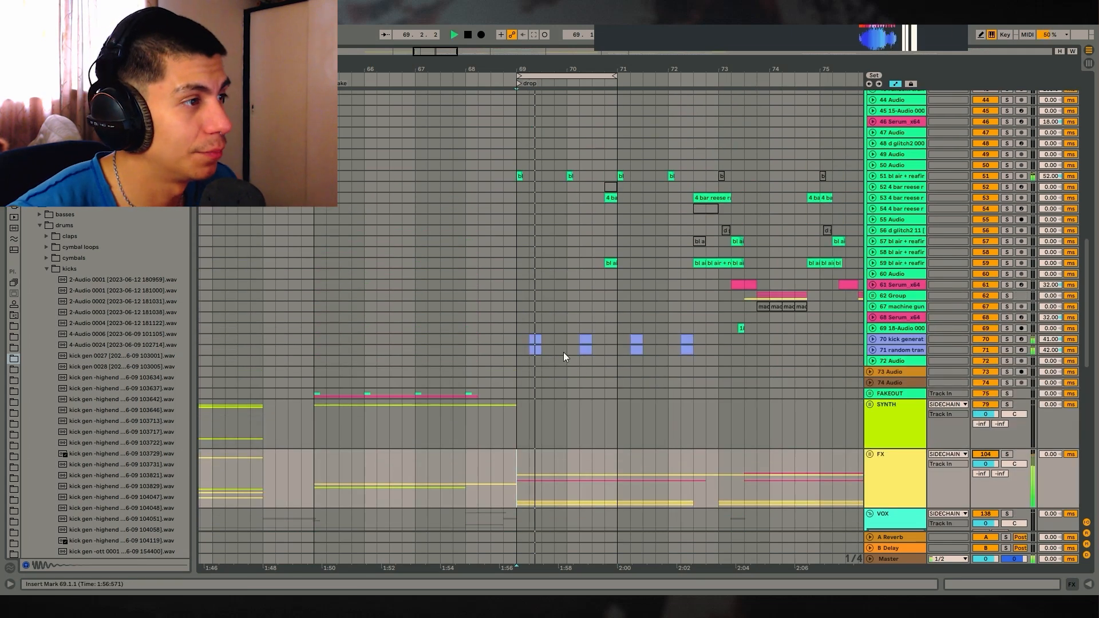
pyautogui.scroll(3, 557, 339)
pyautogui.scroll(-1, 557, 339)
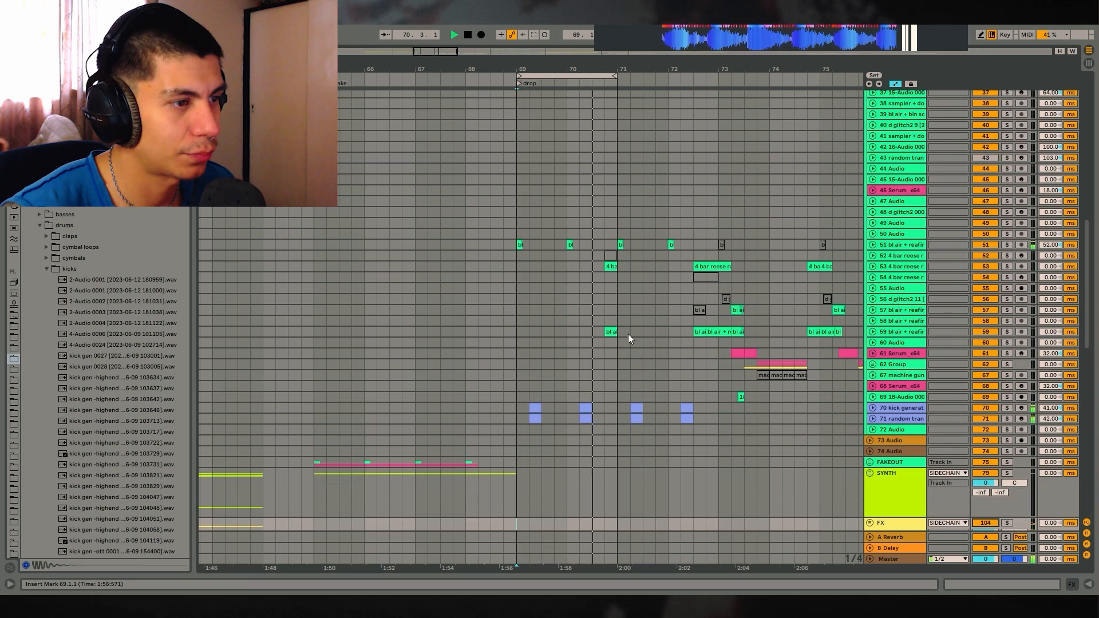
pyautogui.click(521, 277)
pyautogui.press('space')
pyautogui.scroll(3, 761, 311)
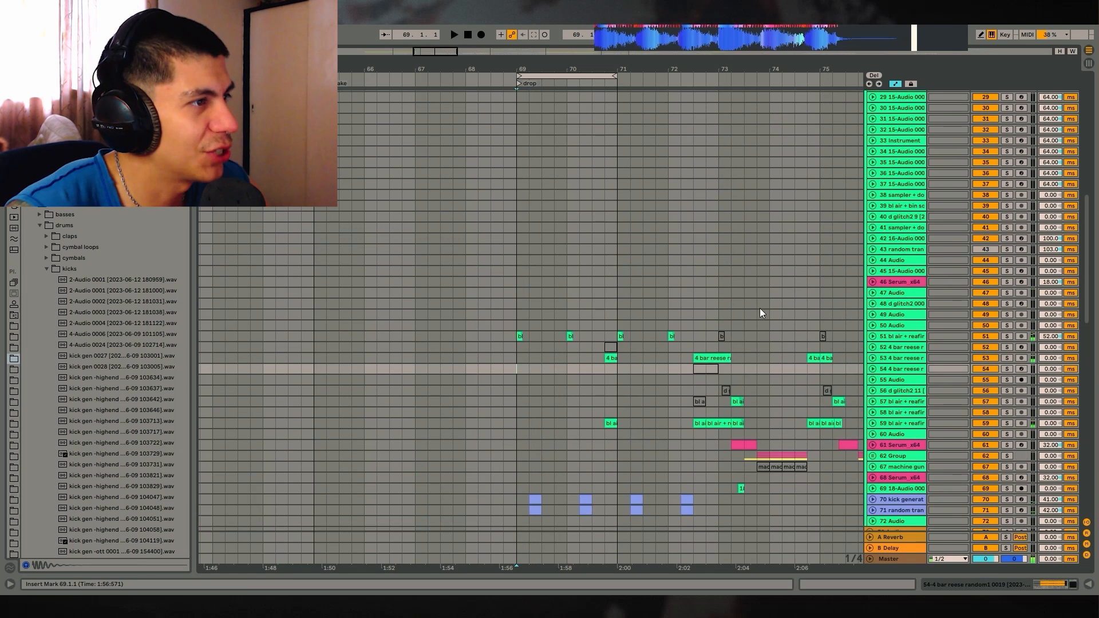
# Step: Unfold and refold track 51, solo it, and play the drop to audition it alone
pyautogui.click(873, 371)
pyautogui.click(873, 371)
pyautogui.click(1007, 370)
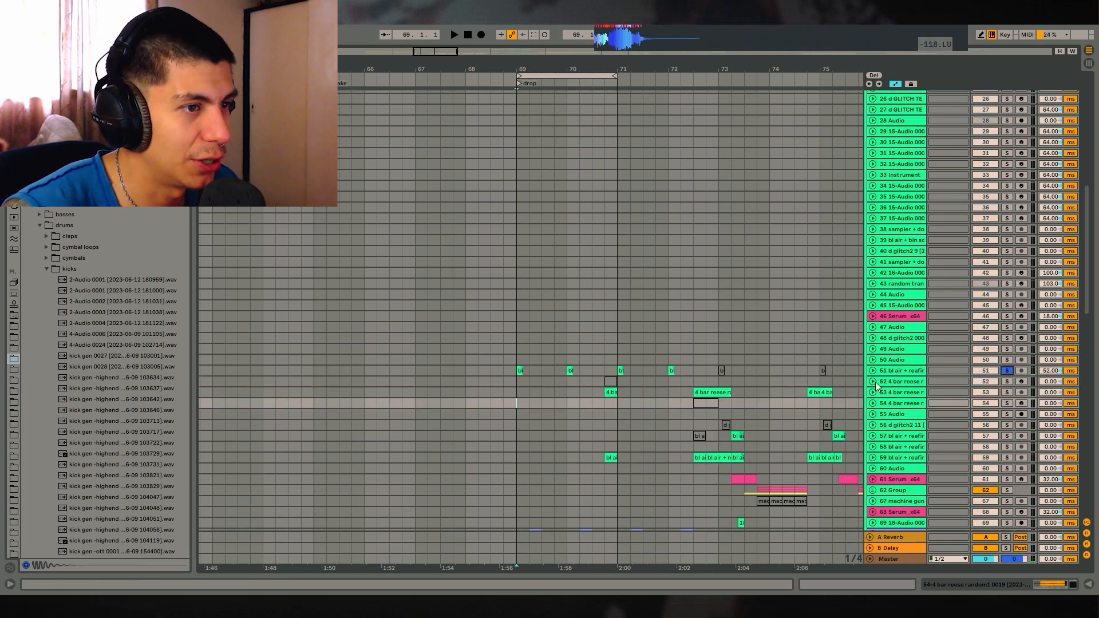
pyautogui.press('space')
pyautogui.scroll(3, 740, 356)
pyautogui.scroll(-3, 740, 356)
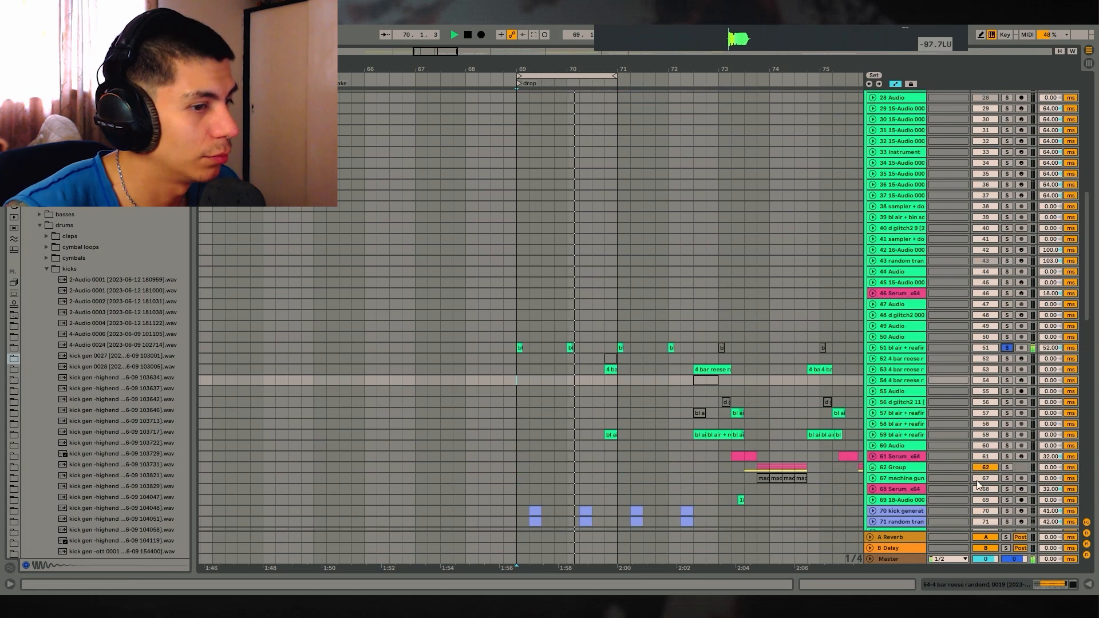
# Step: Show the device view and play from the first drop clip of track 51 to examine its effects chain
pyautogui.click(1040, 582)
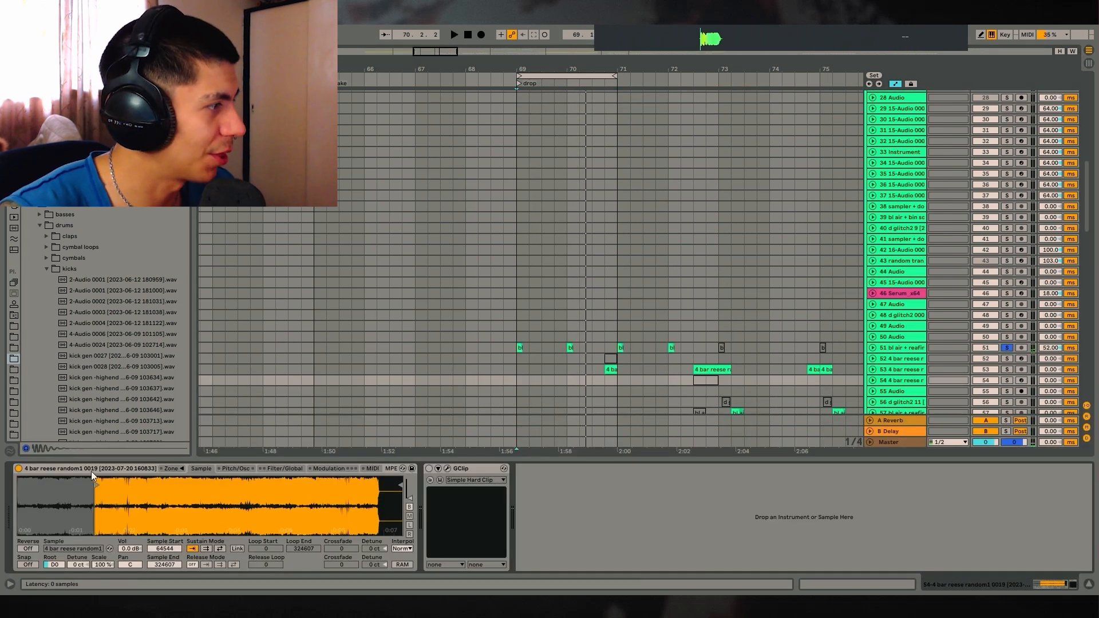
pyautogui.scroll(-2, 599, 362)
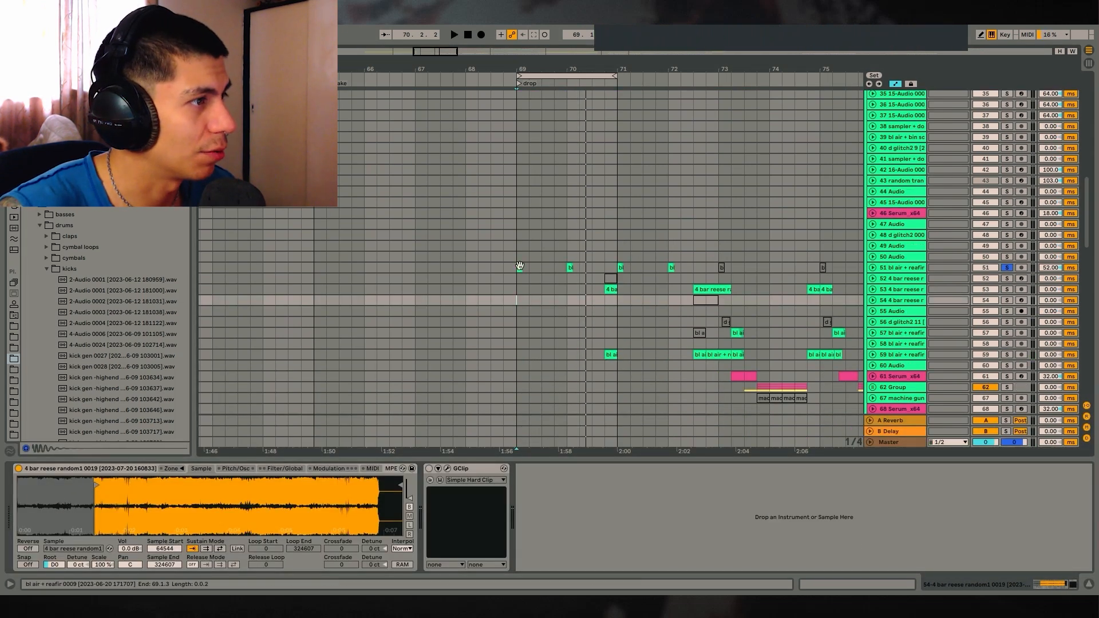
pyautogui.click(520, 268)
pyautogui.press('space')
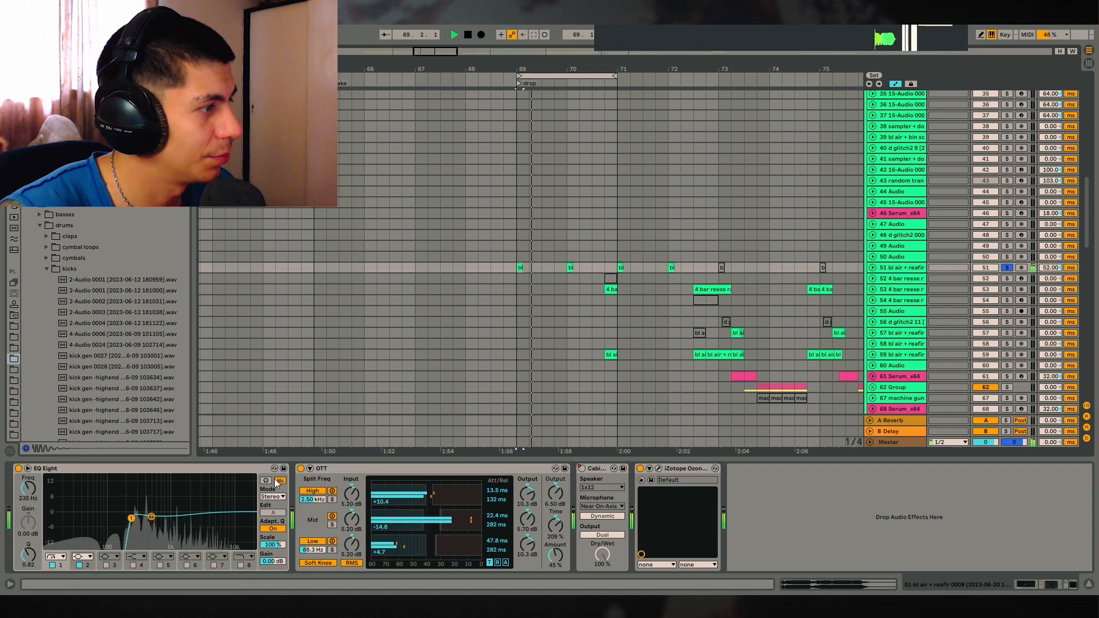
# Step: Solo track 10 and audition its drop clip with the track briefly unfolded, then clear the solo
pyautogui.scroll(10, 647, 314)
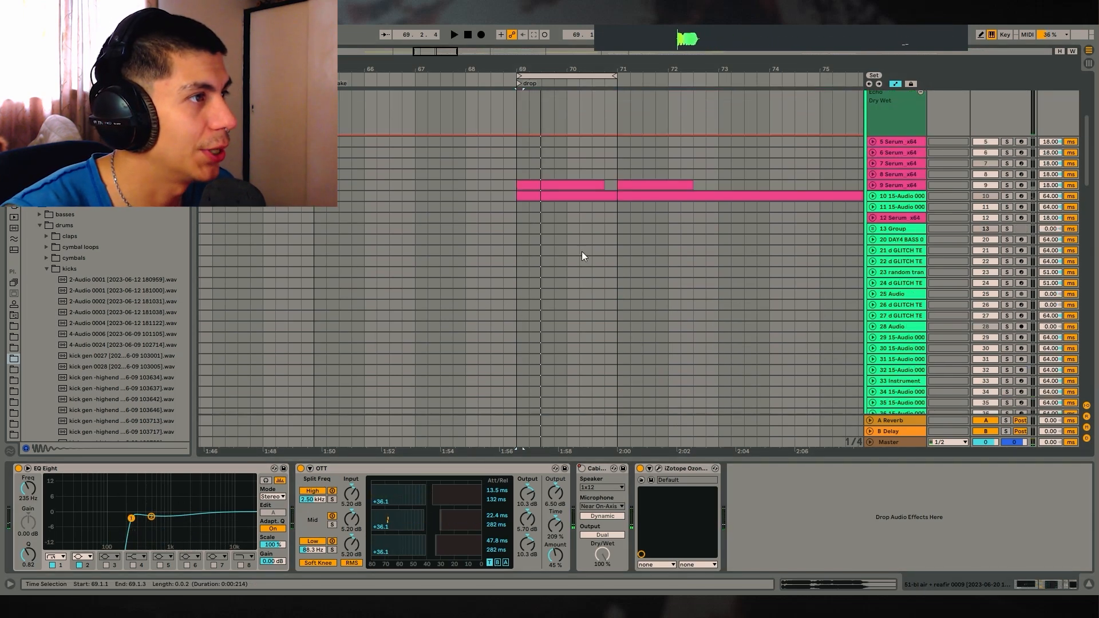
pyautogui.click(1007, 196)
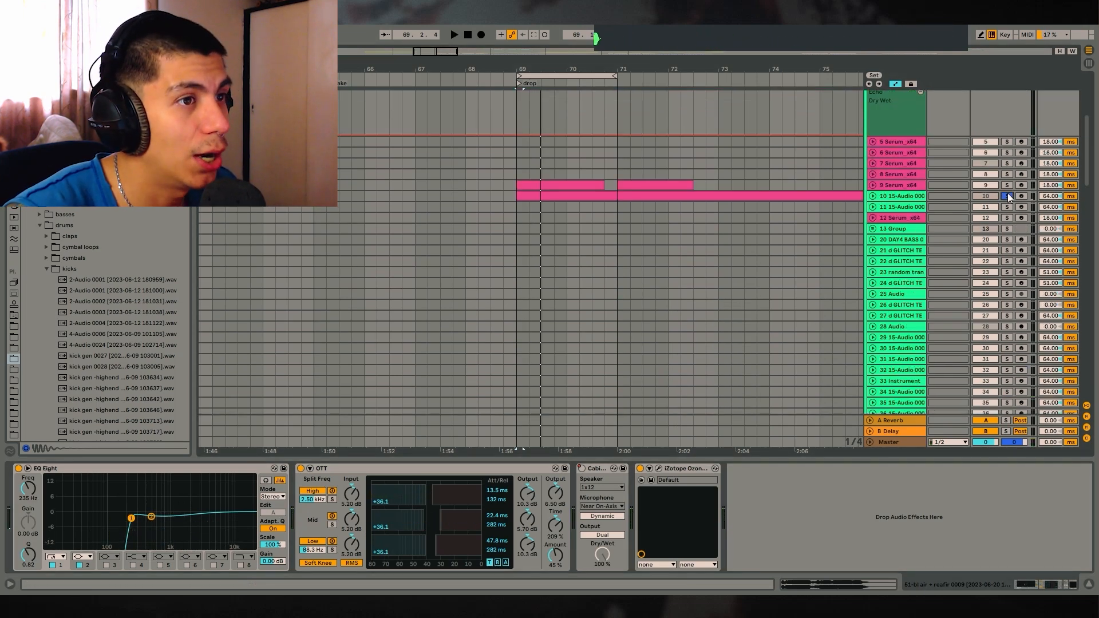
pyautogui.click(585, 196)
pyautogui.click(874, 196)
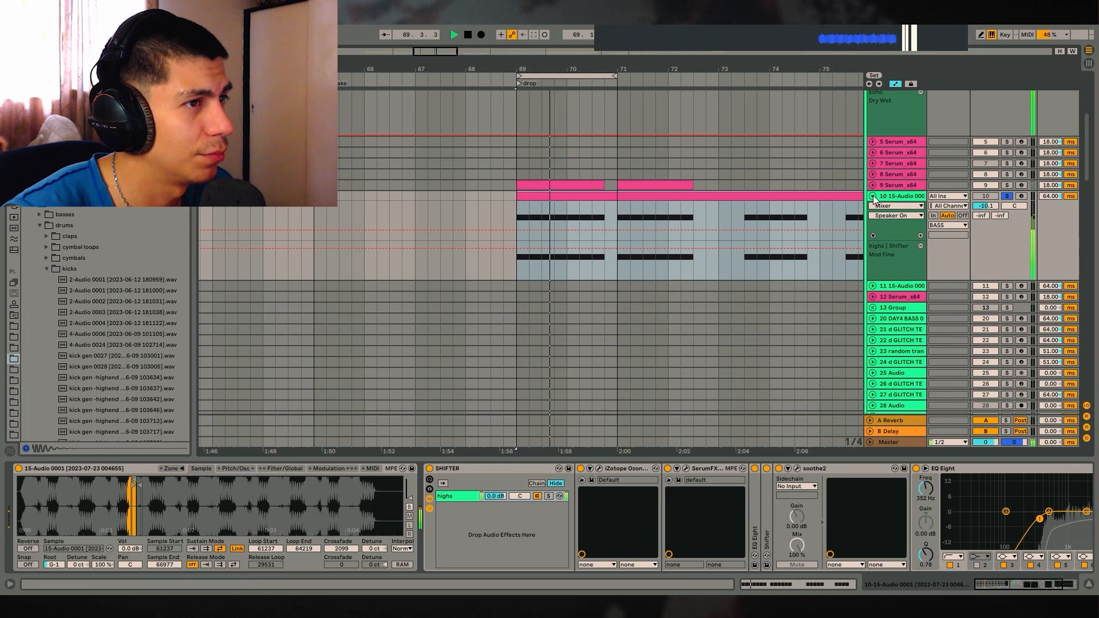
pyautogui.click(874, 196)
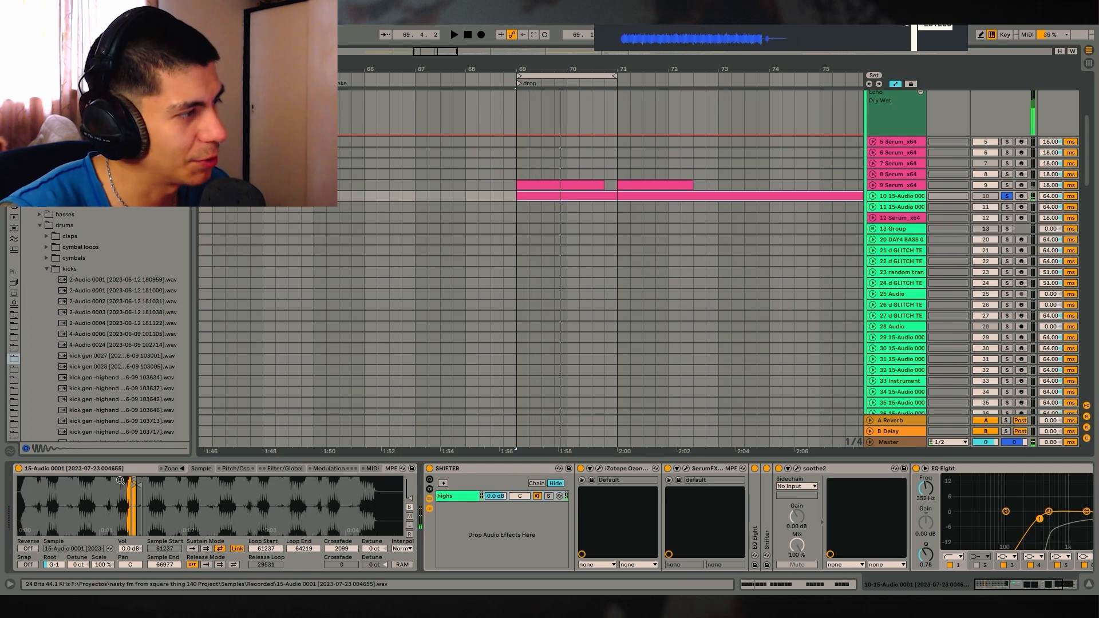
pyautogui.click(1007, 196)
pyautogui.click(1007, 197)
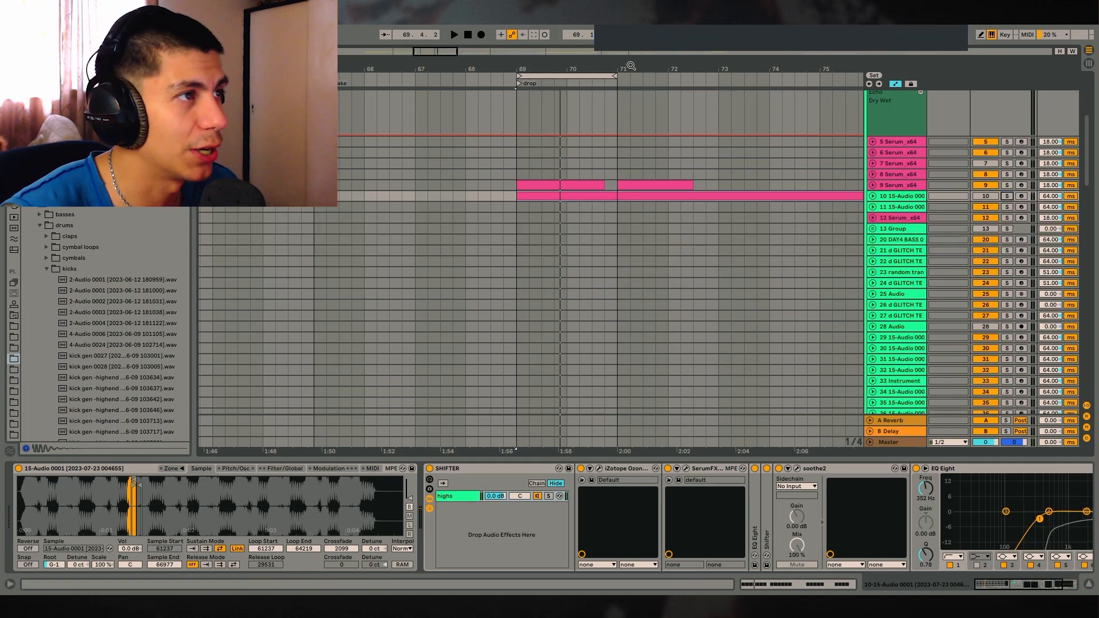
# Step: Unfold and solo Serum track 9, and select its first drop clip to show its notes, automation and device chain
pyautogui.moveTo(631, 67); pyautogui.dragTo(638, 82)
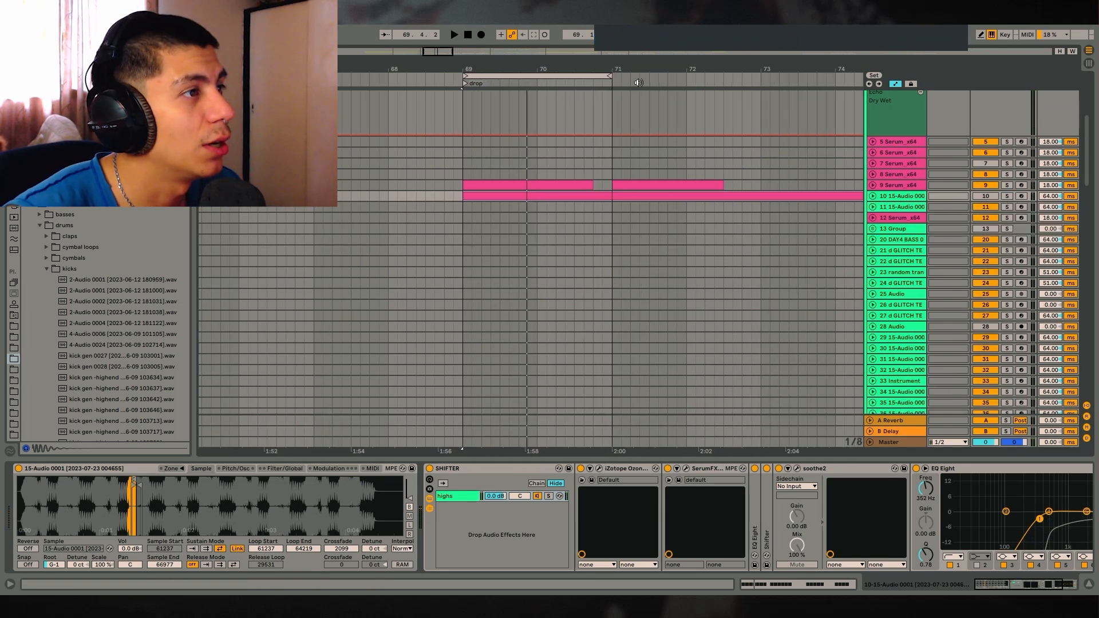
pyautogui.click(873, 186)
pyautogui.click(1007, 186)
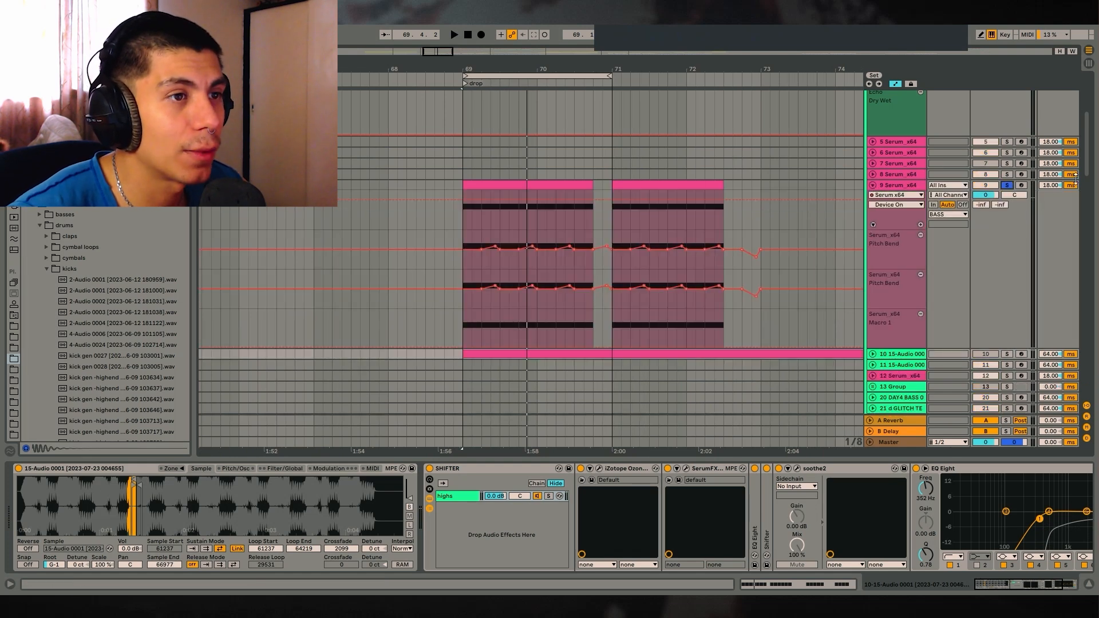
pyautogui.click(555, 187)
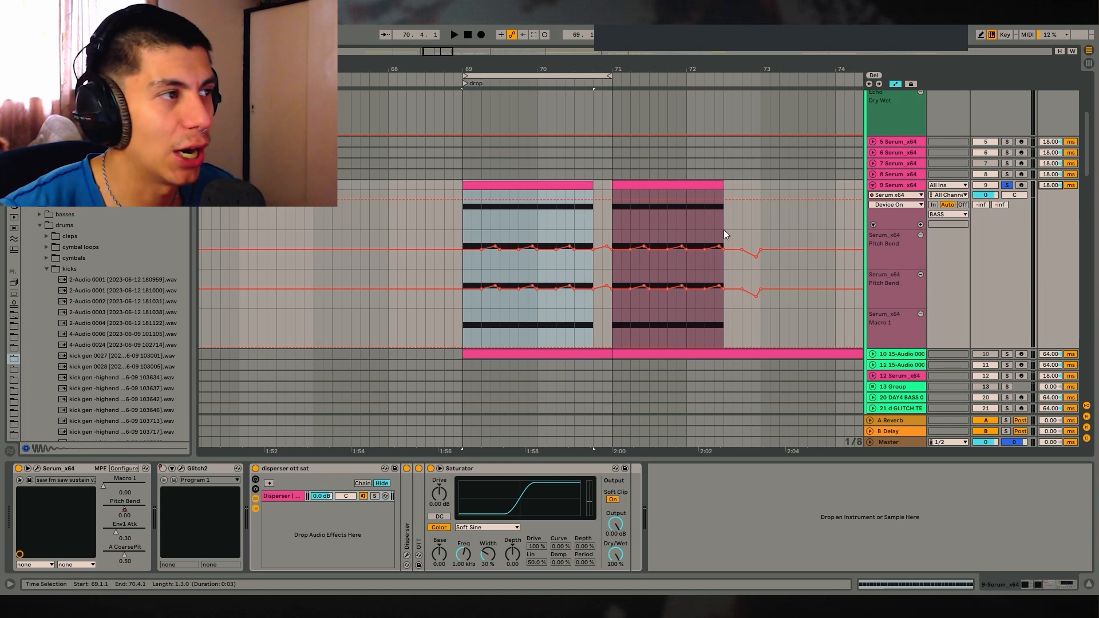
# Step: Unsolo track 9, try a track delay of 0 ms and restore 18 ms, and play the looped drop from bar 69
pyautogui.click(1008, 185)
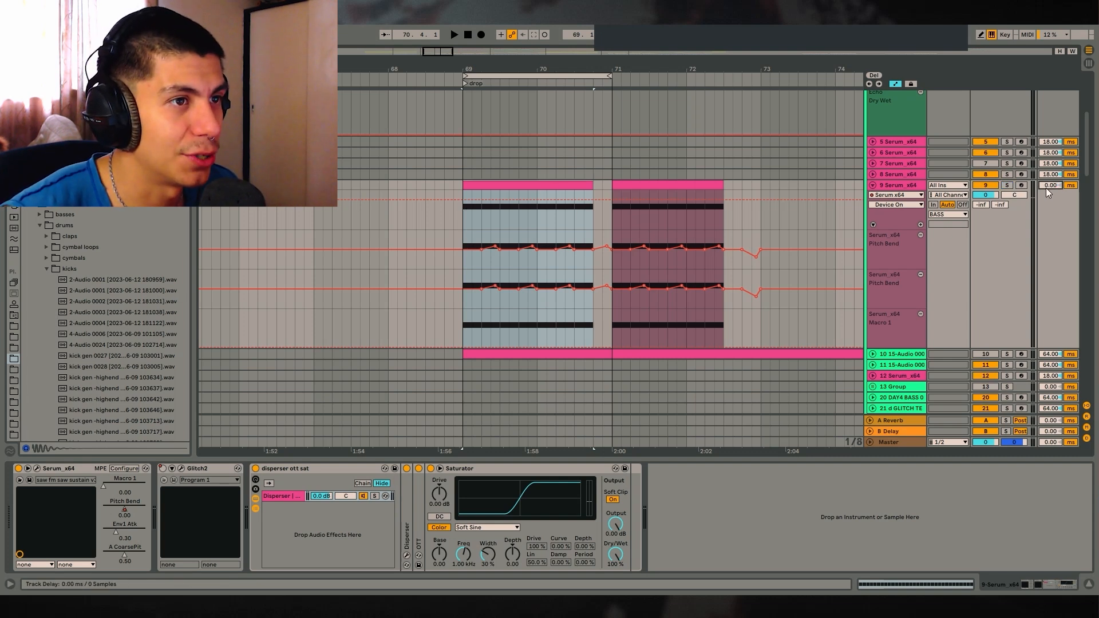
pyautogui.press('space')
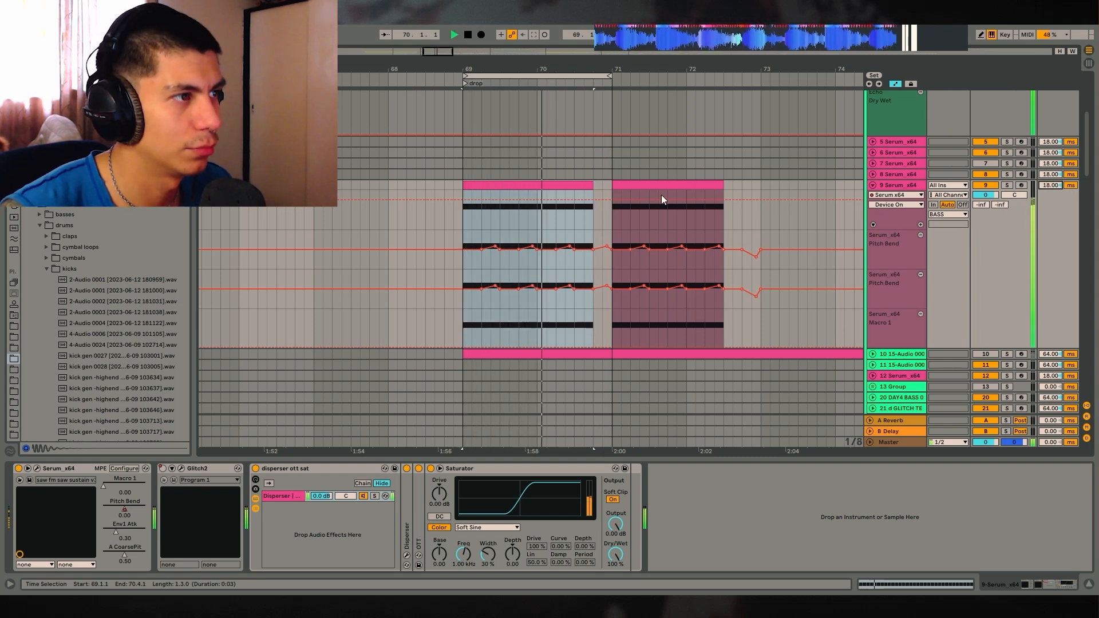
pyautogui.click(471, 186)
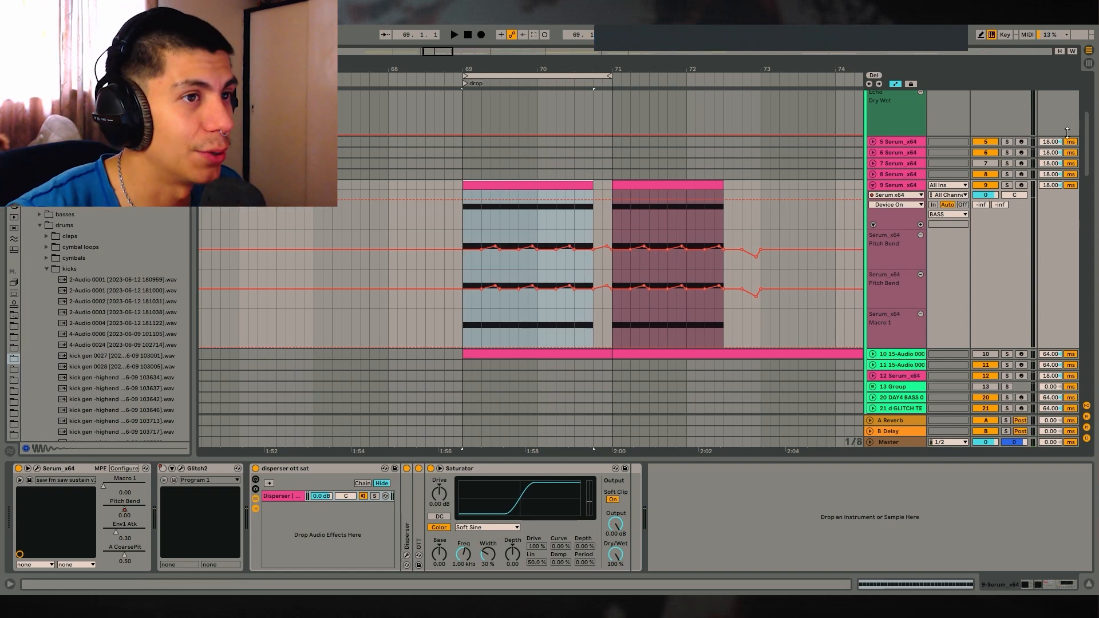
pyautogui.scroll(-15, 681, 253)
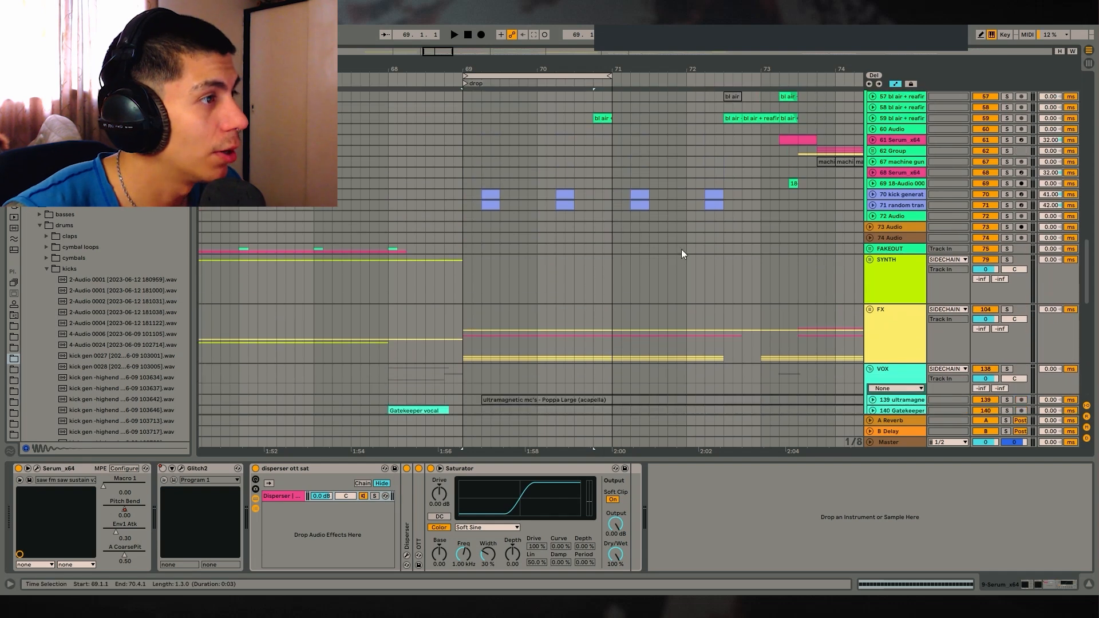
# Step: Solo tracks 70 and 71 and audition their paired clips in the first two bars of the drop
pyautogui.scroll(2, 682, 249)
pyautogui.click(488, 237)
pyautogui.click(1007, 241)
pyautogui.press('space')
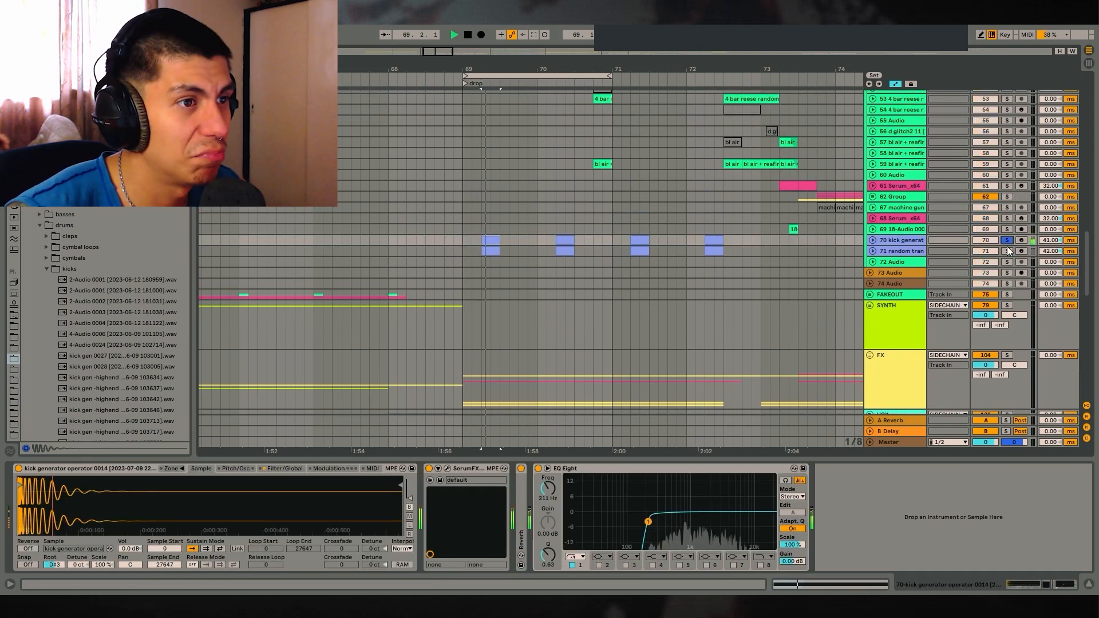
pyautogui.click(1007, 251)
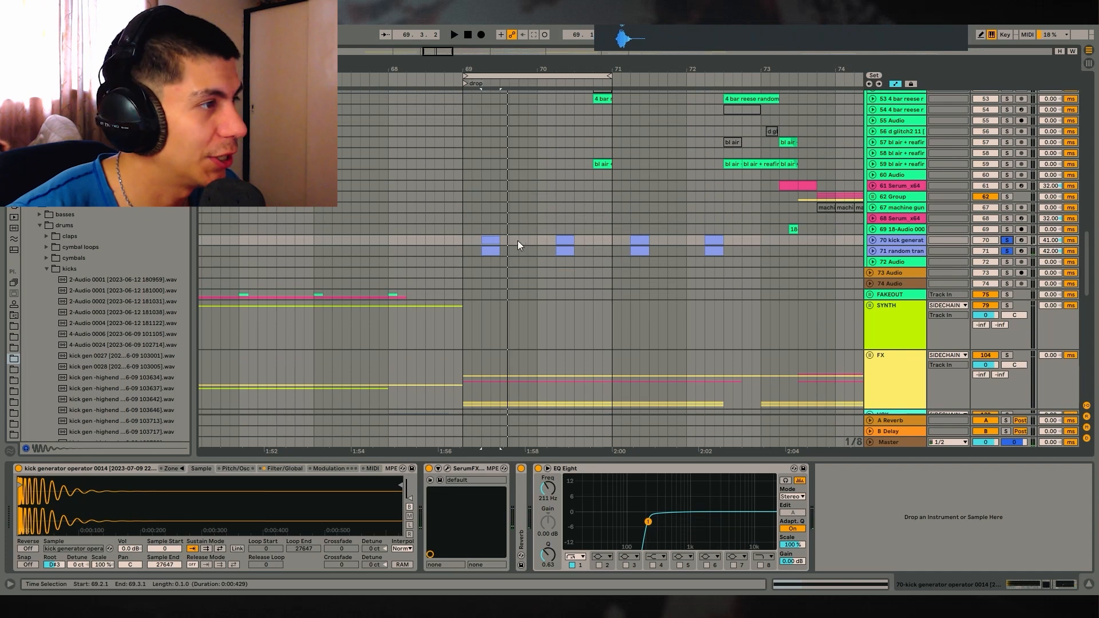
pyautogui.click(558, 243)
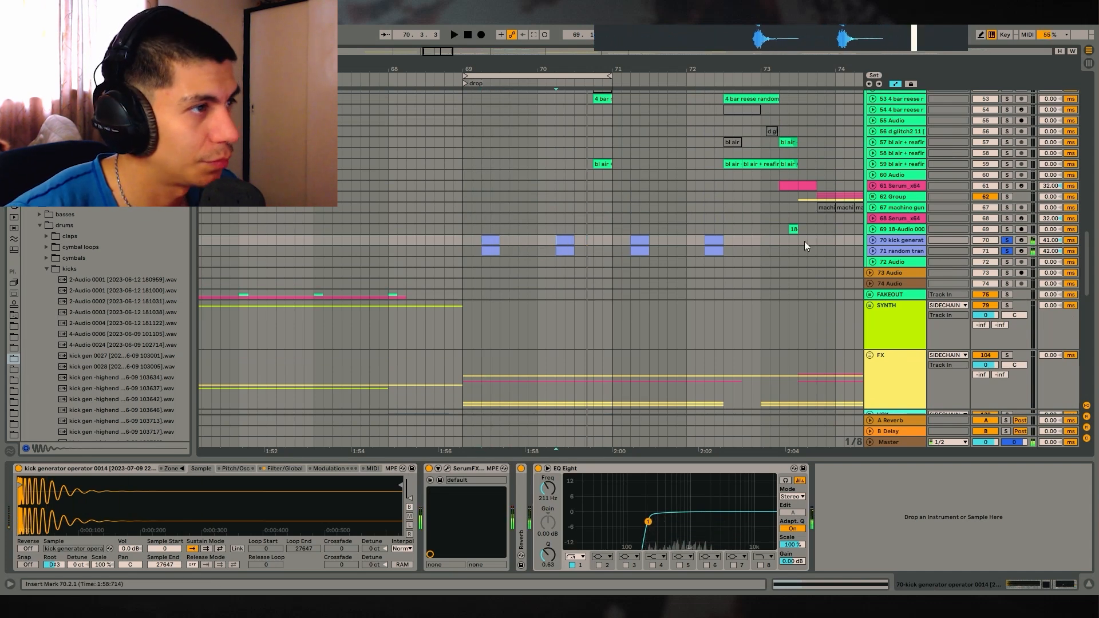
pyautogui.scroll(-1, 875, 318)
pyautogui.scroll(1, 917, 307)
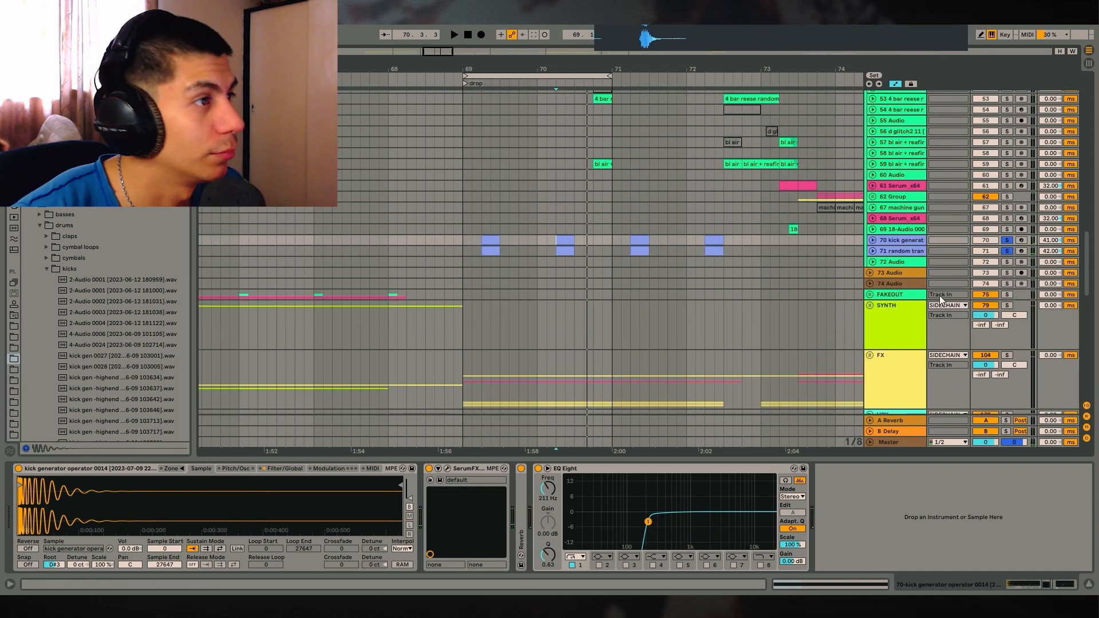
# Step: Hide the device view, solo and audition track 53, and unfold tracks 53 and 59 to see their waveforms
pyautogui.scroll(5, 665, 308)
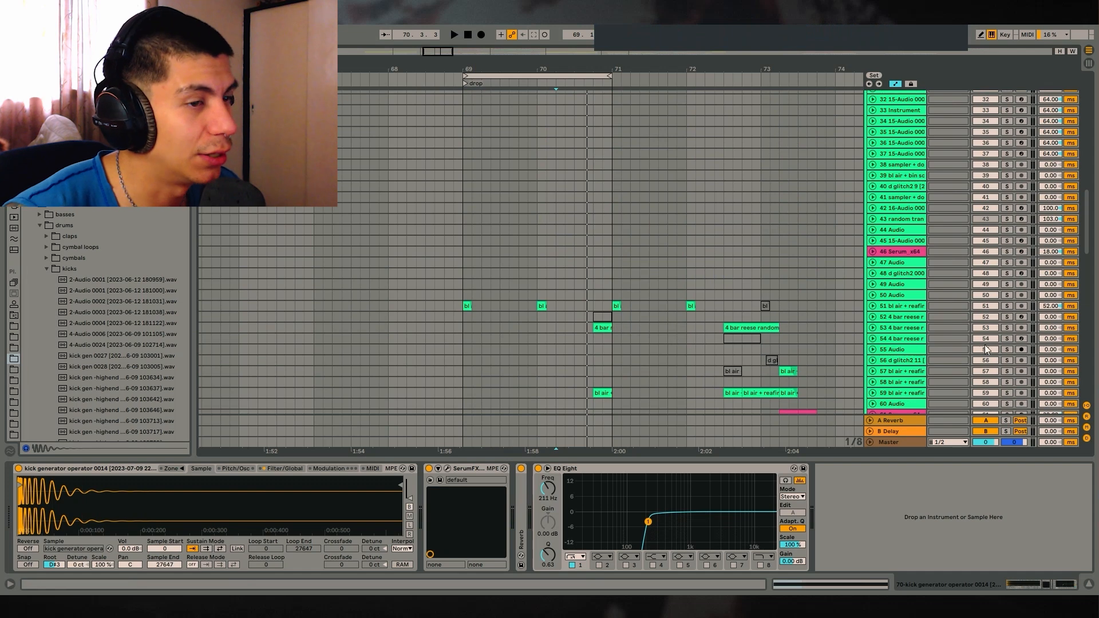
pyautogui.click(1090, 584)
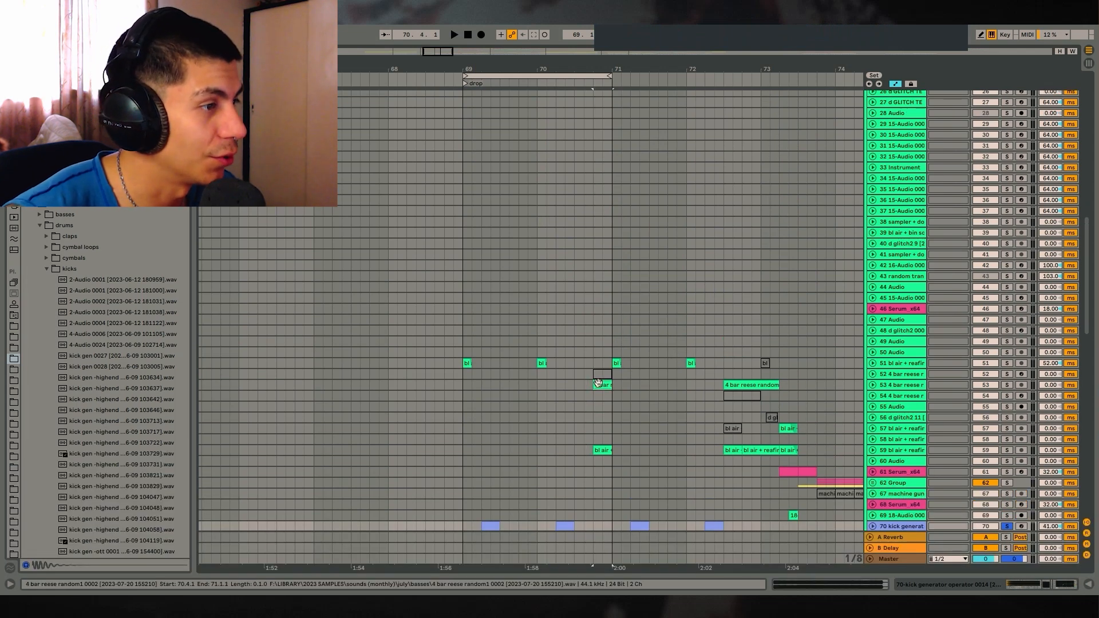
pyautogui.click(882, 385)
pyautogui.click(1006, 385)
pyautogui.press('space')
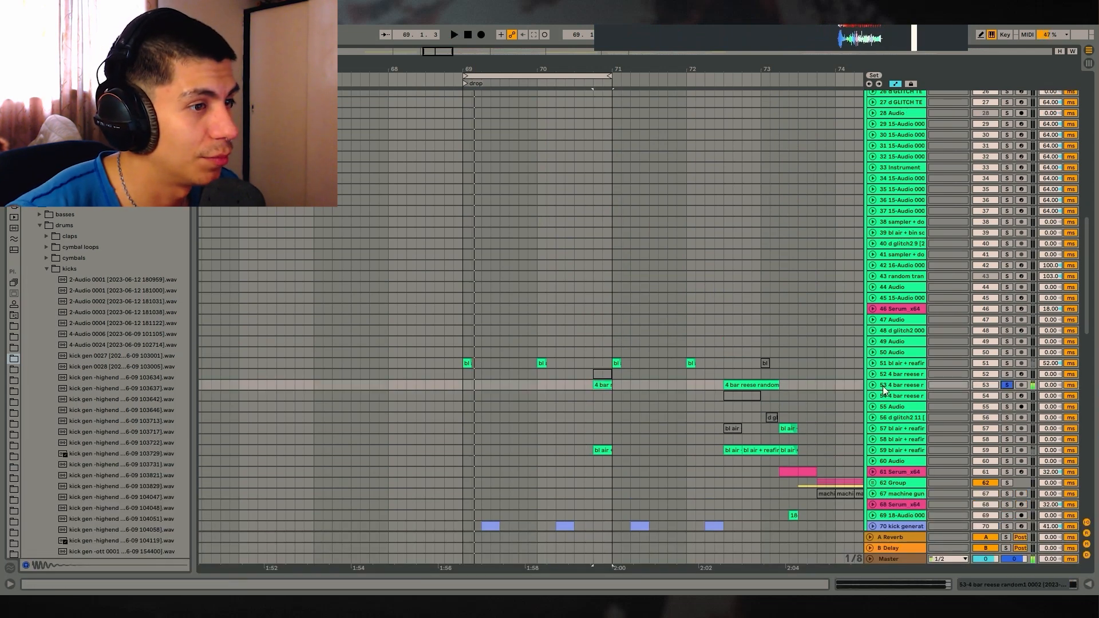
pyautogui.click(874, 387)
pyautogui.click(873, 432)
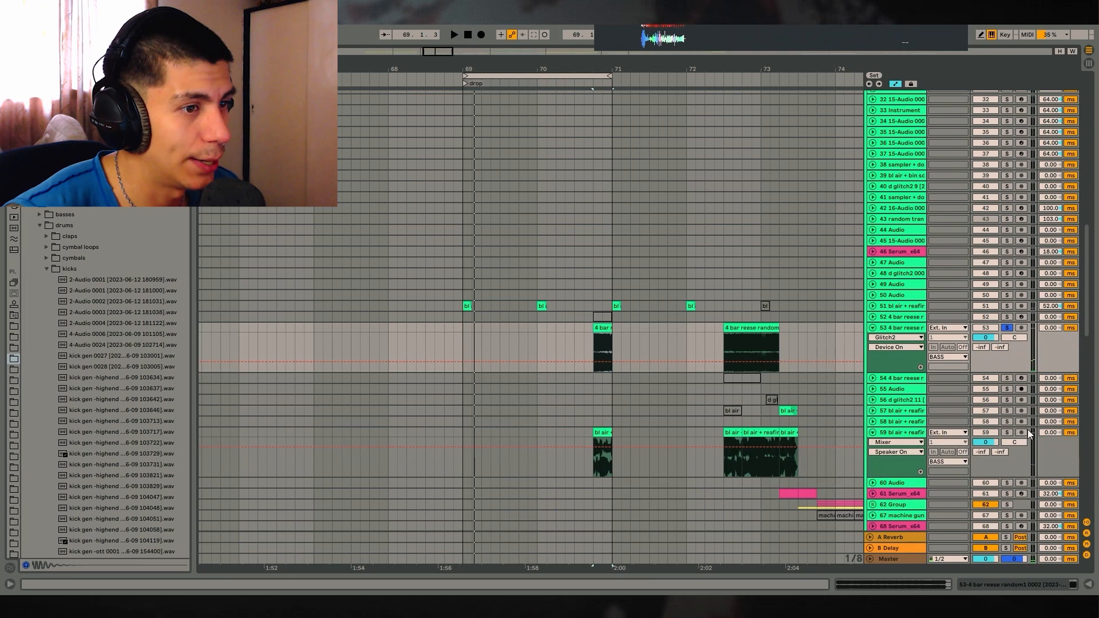
# Step: Add track 59 to the solo, audition it together with track 53, and show track 53's device chain
pyautogui.click(1015, 439)
pyautogui.keyDown('ctrl'); pyautogui.click(1008, 433); pyautogui.keyUp('ctrl')
pyautogui.press('space')
pyautogui.press('space')
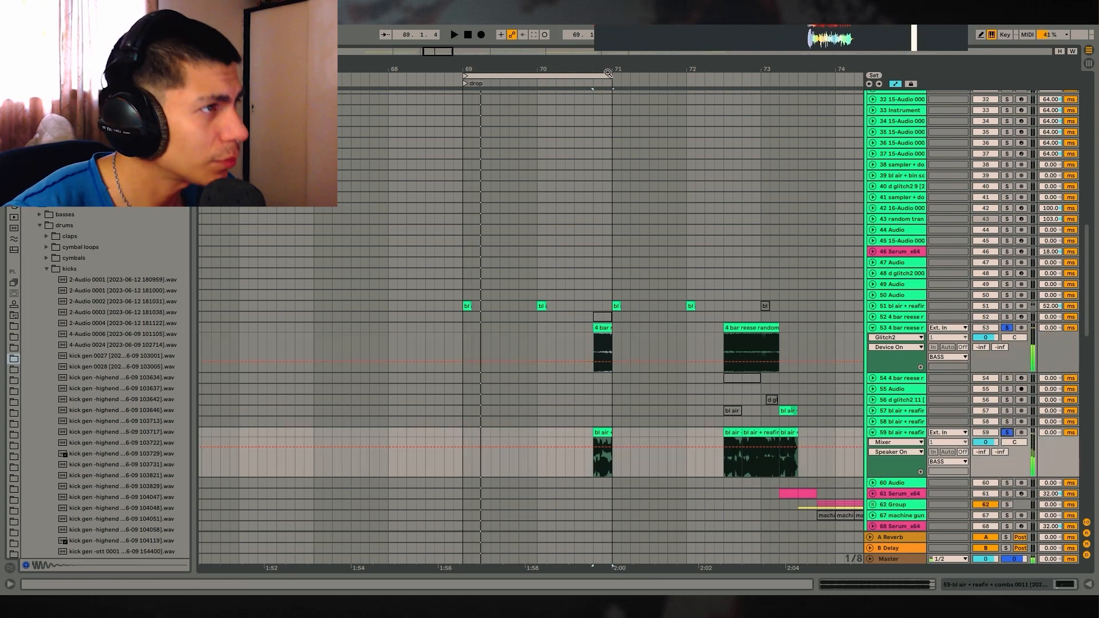
pyautogui.moveTo(603, 69)
pyautogui.mouseDown()
pyautogui.moveTo(603, 104)
pyautogui.moveTo(596, 71)
pyautogui.mouseUp()
pyautogui.click(903, 328)
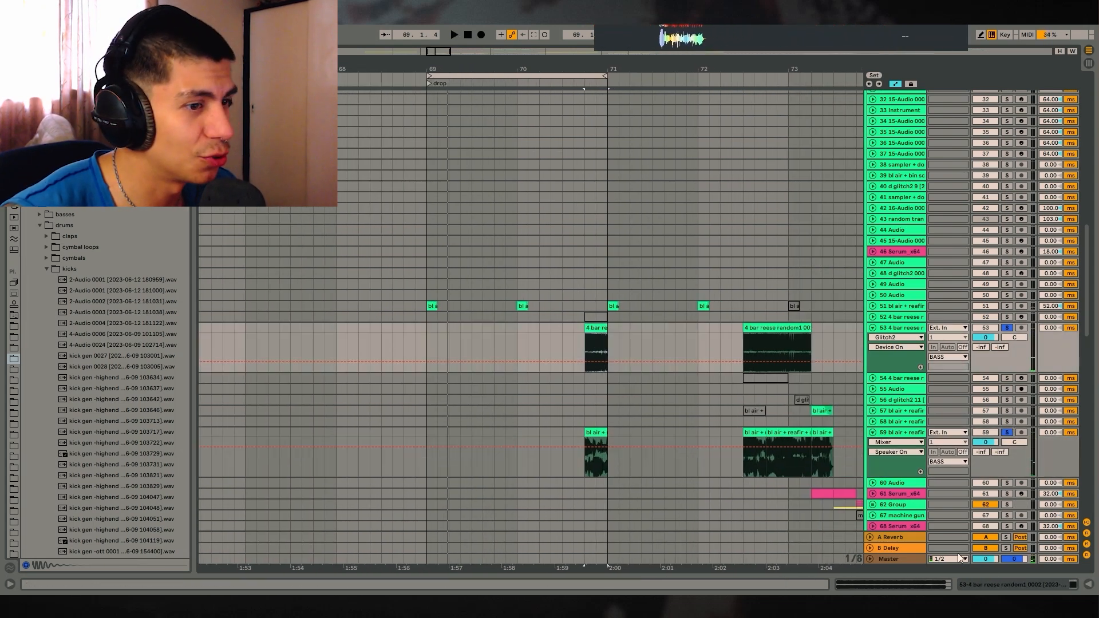
pyautogui.click(1066, 584)
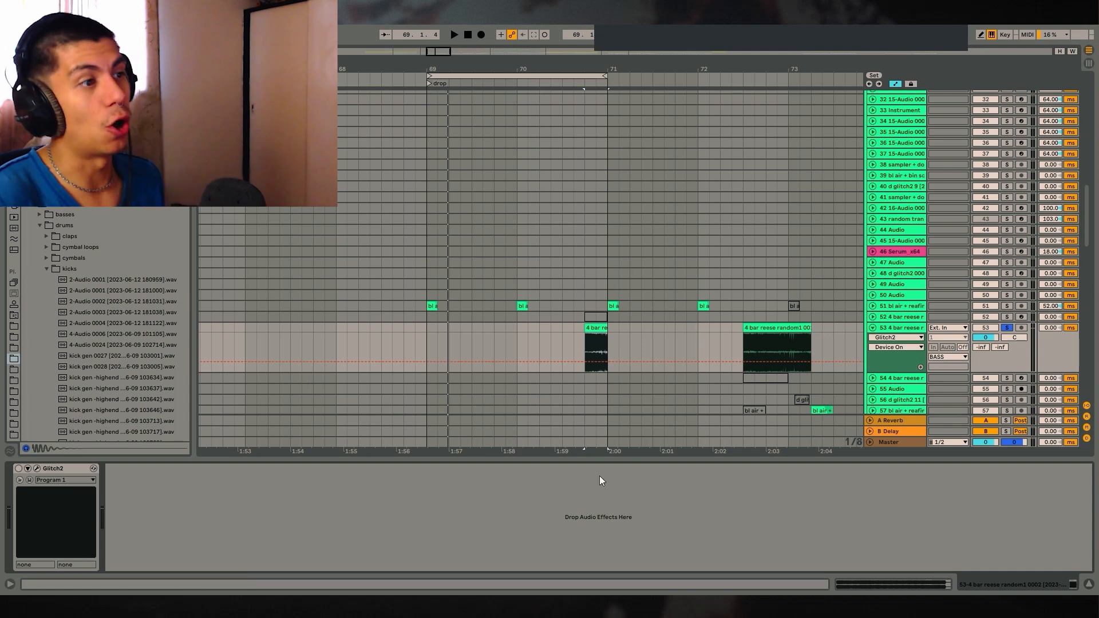
# Step: Mark the gap after Serum track 9's first drop clip, and select the matching clips on tracks 53 and 59
pyautogui.scroll(10, 581, 272)
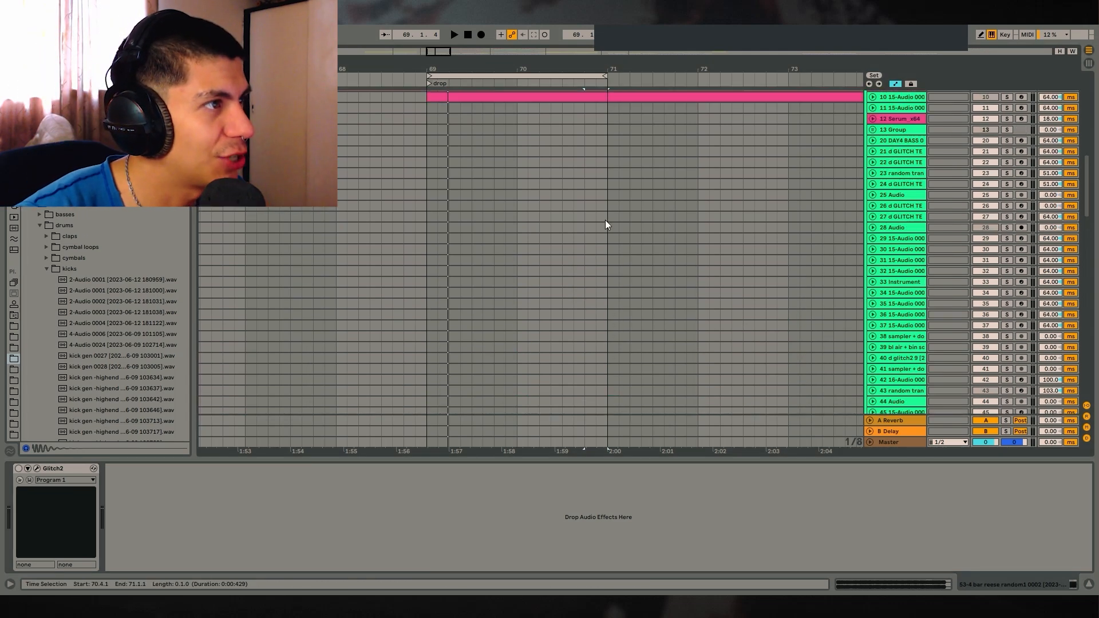
pyautogui.scroll(5, 1078, 167)
pyautogui.moveTo(585, 152); pyautogui.dragTo(619, 150)
pyautogui.moveTo(1088, 151); pyautogui.dragTo(1066, 246)
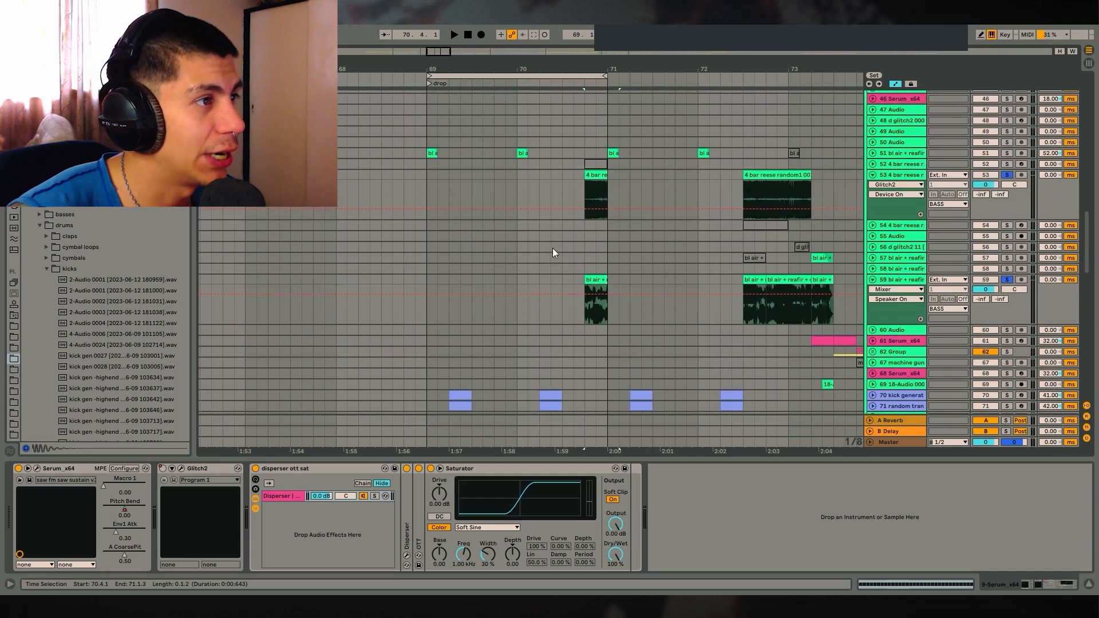
pyautogui.click(598, 173)
pyautogui.click(590, 279)
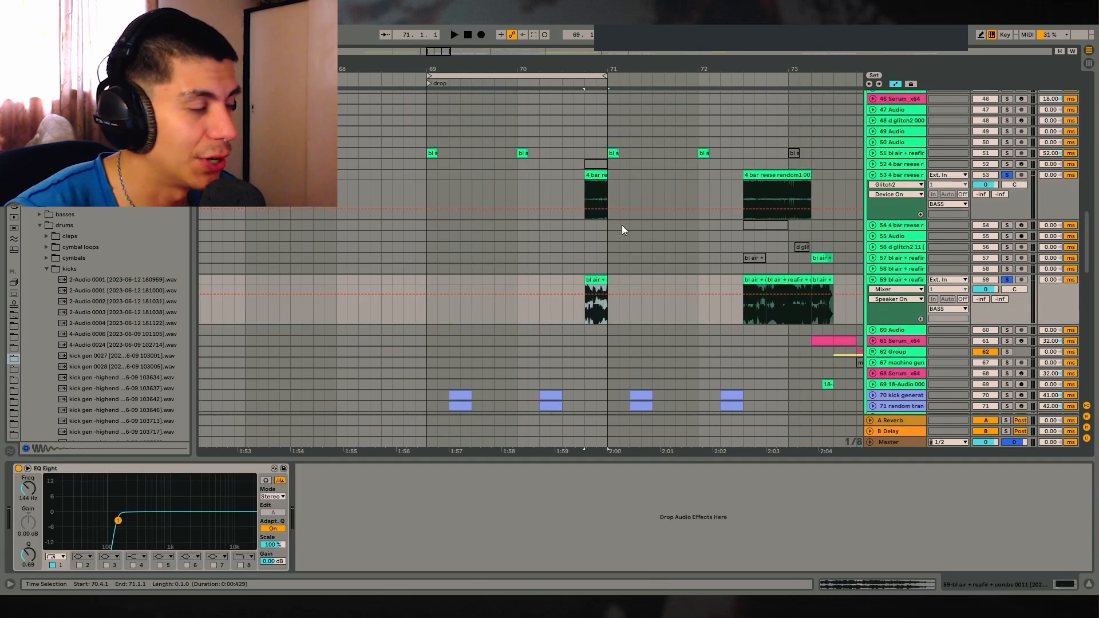
# Step: Open track 53's first drop clip to examine its full sample waveform, then close the clip view
pyautogui.doubleClick(595, 189)
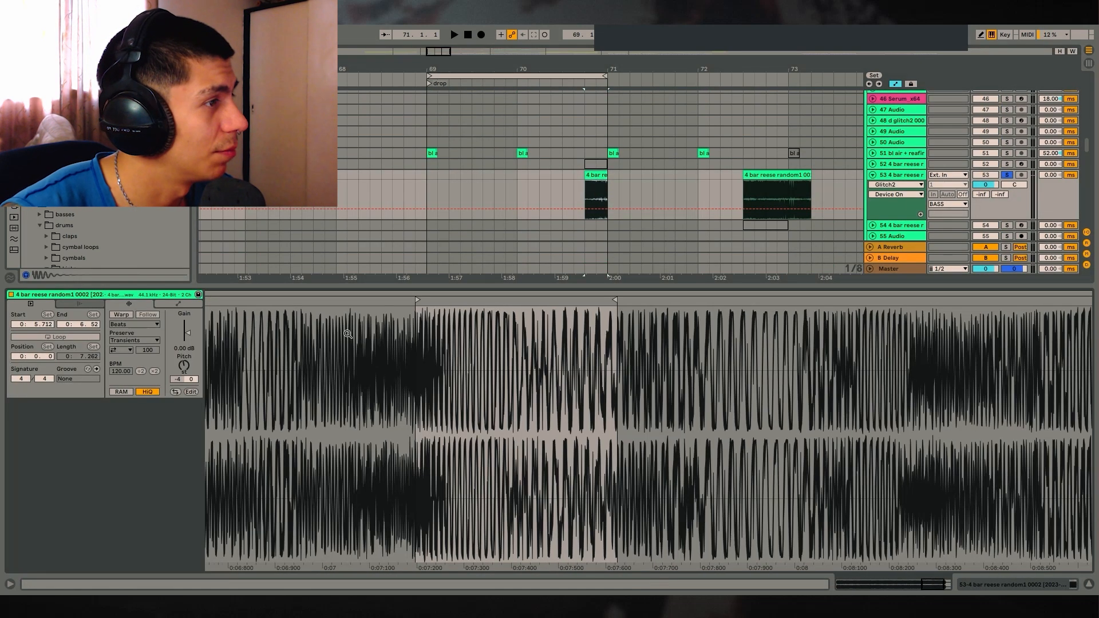
pyautogui.moveTo(844, 321); pyautogui.dragTo(928, 321)
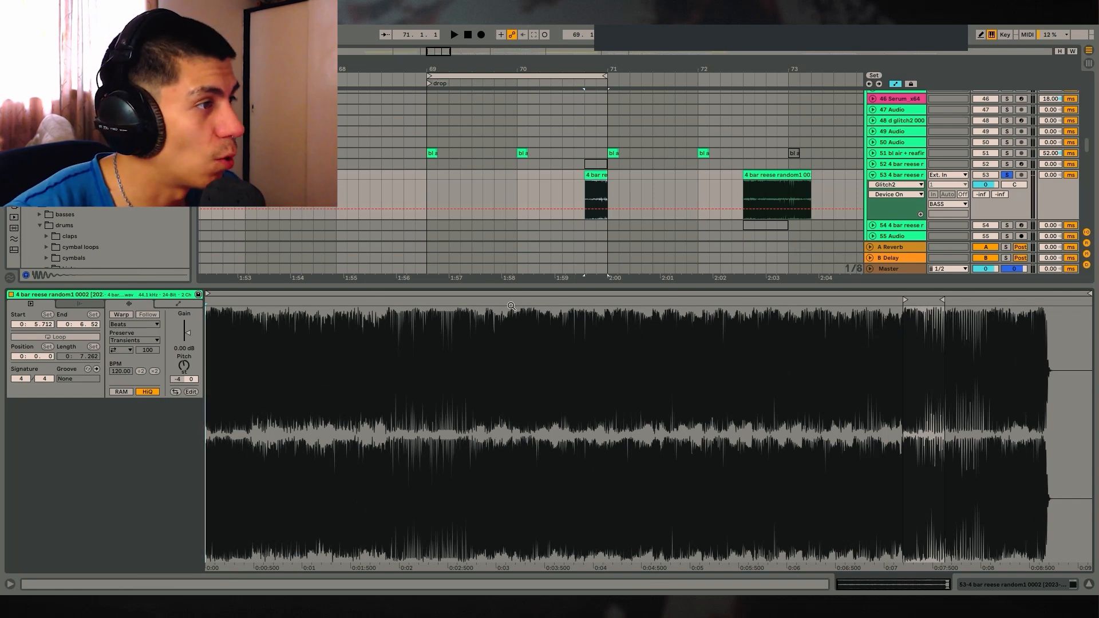
pyautogui.moveTo(511, 307); pyautogui.dragTo(427, 327)
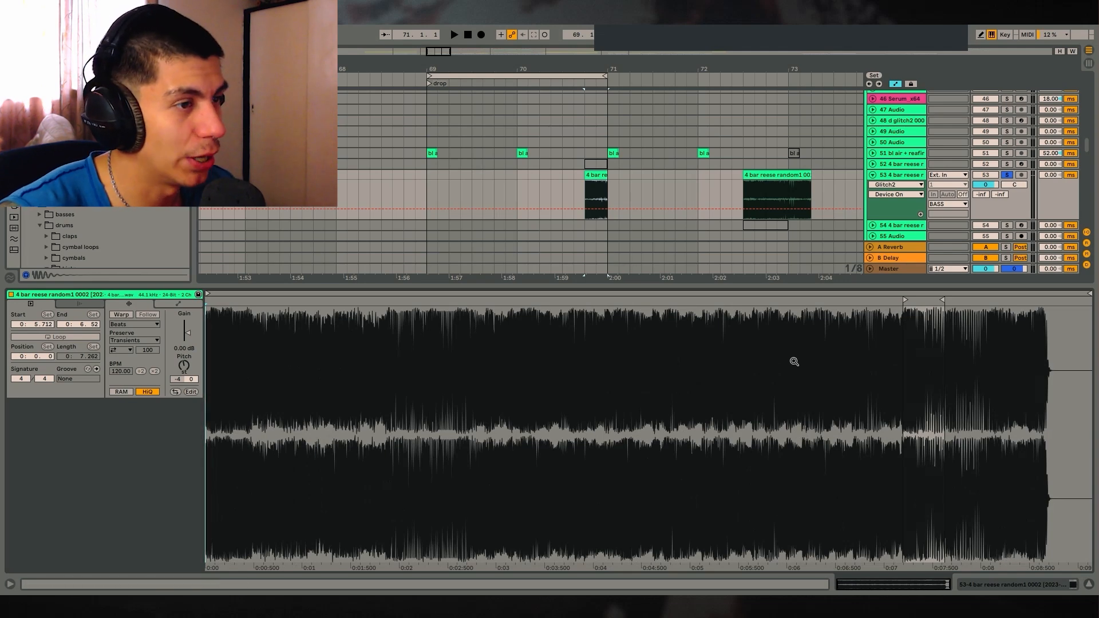
pyautogui.click(1089, 587)
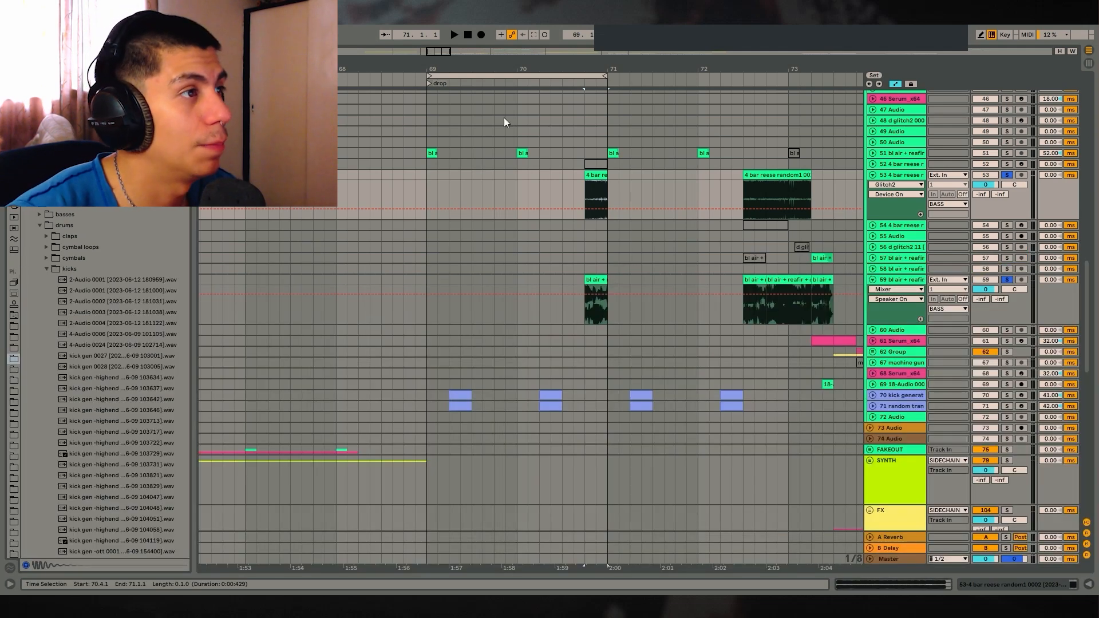
# Step: Extend the drop loop to end at bar 73 and clear the track solos
pyautogui.moveTo(605, 76); pyautogui.dragTo(789, 88)
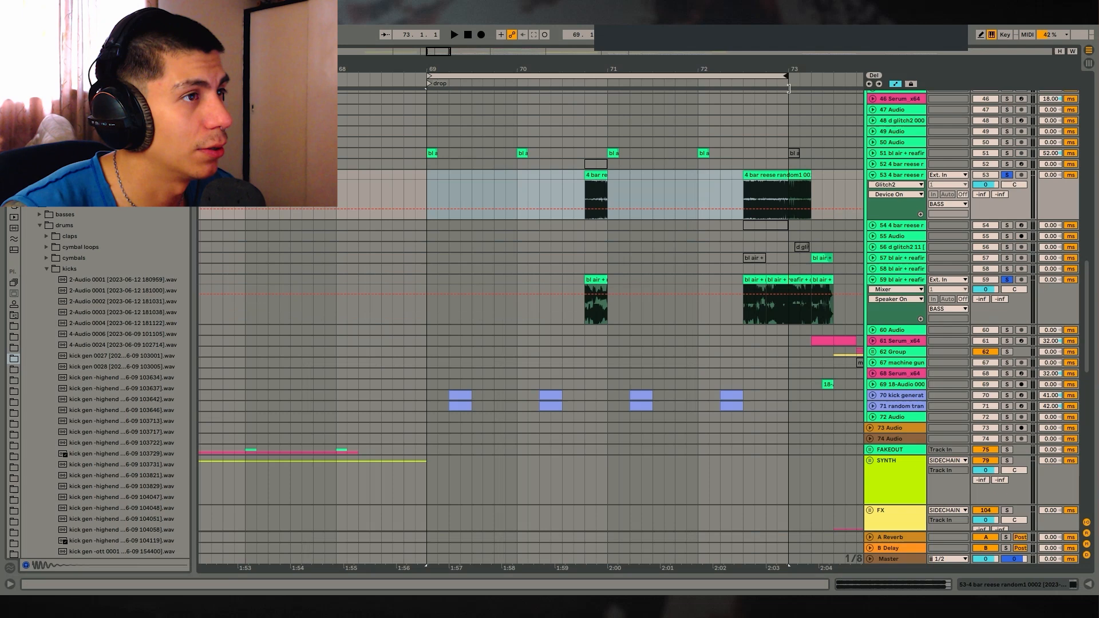
pyautogui.click(1008, 176)
# Step: Select the first drop clip of Serum track 9, from 69.1 to 70.4, to examine its pattern
pyautogui.scroll(5, 545, 235)
pyautogui.moveTo(1089, 222); pyautogui.dragTo(1094, 126)
pyautogui.click(567, 312)
pyautogui.moveTo(628, 65); pyautogui.dragTo(482, 61)
pyautogui.scroll(-2, 283, 237)
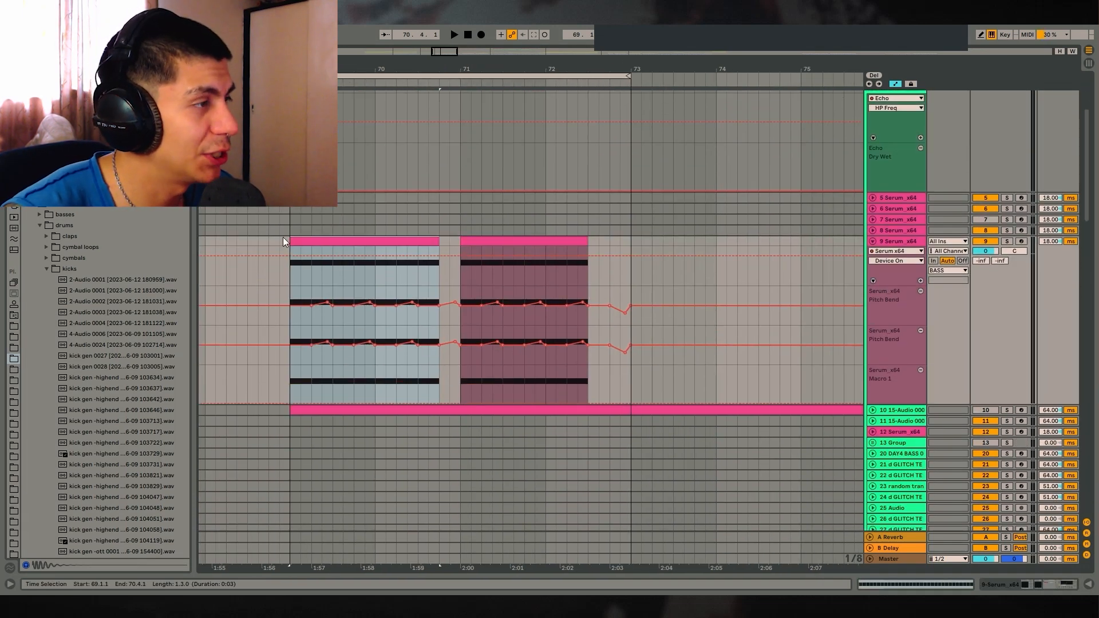
pyautogui.moveTo(284, 241); pyautogui.dragTo(444, 242)
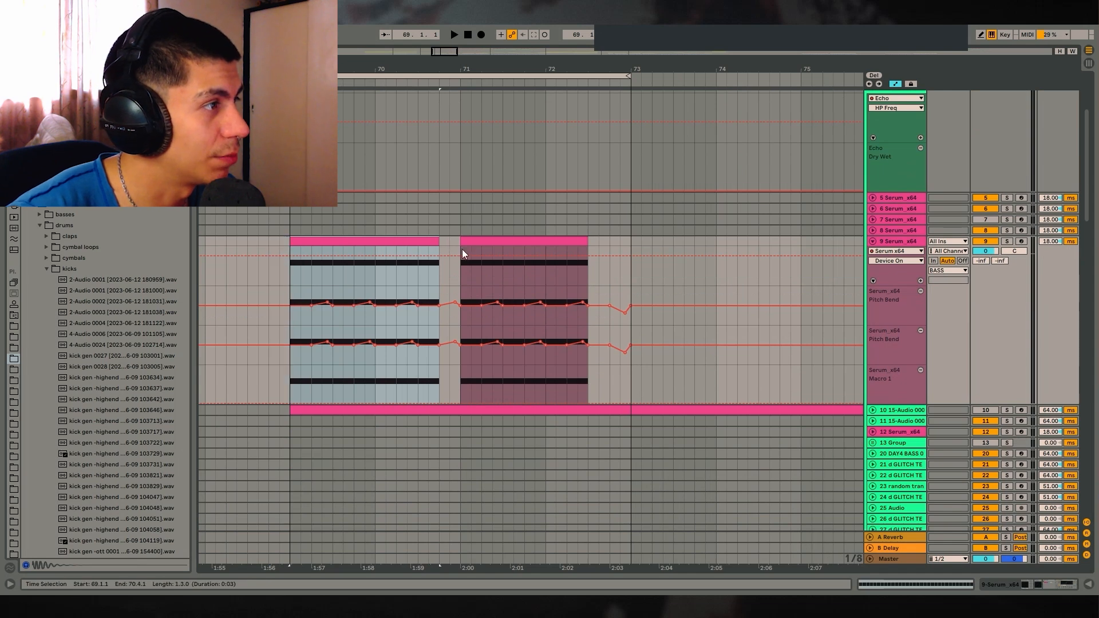
pyautogui.scroll(-2, 463, 250)
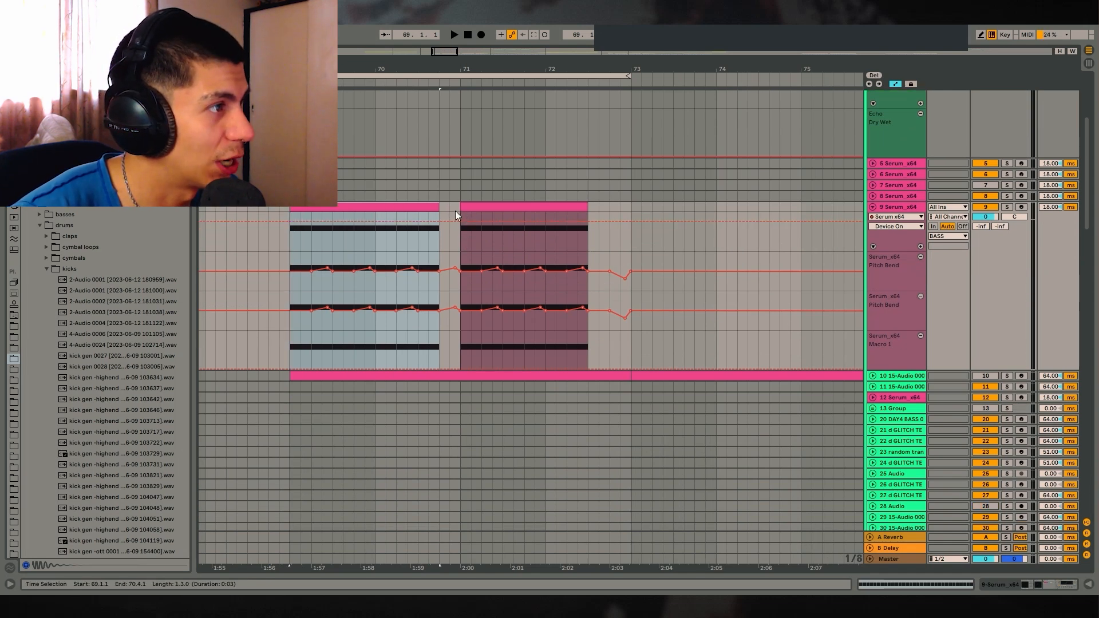
# Step: Compare track 9's four-bar phrase from bar 69 to 73 with the empty stretch following it by marking both ranges
pyautogui.moveTo(633, 206); pyautogui.dragTo(292, 218)
pyautogui.moveTo(542, 68); pyautogui.dragTo(470, 36)
pyautogui.moveTo(519, 206); pyautogui.dragTo(705, 206)
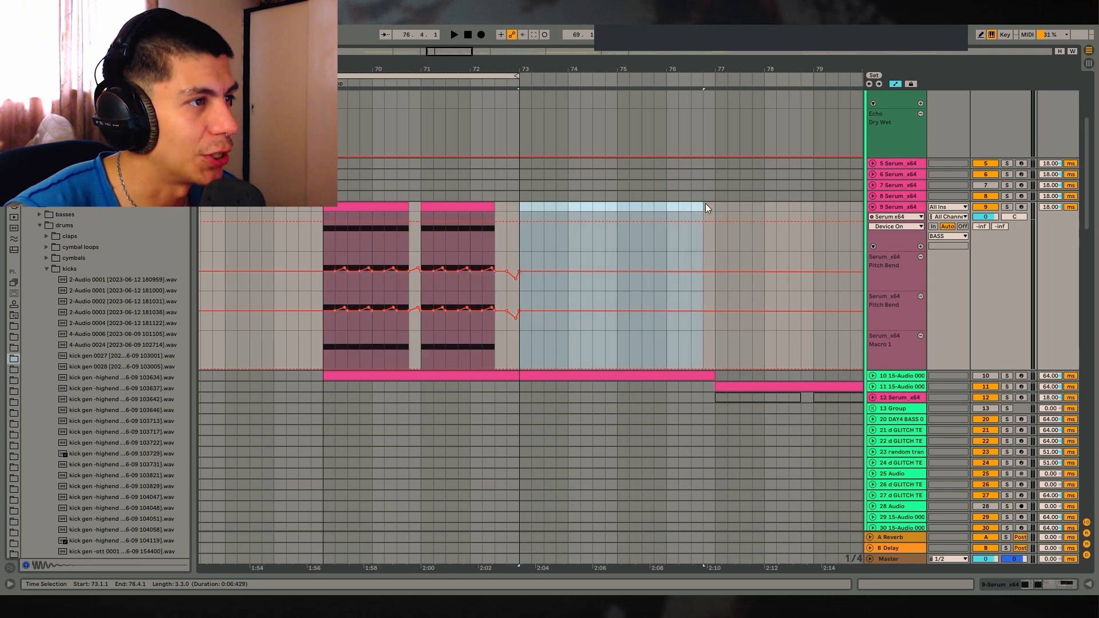
pyautogui.moveTo(518, 207); pyautogui.dragTo(316, 225)
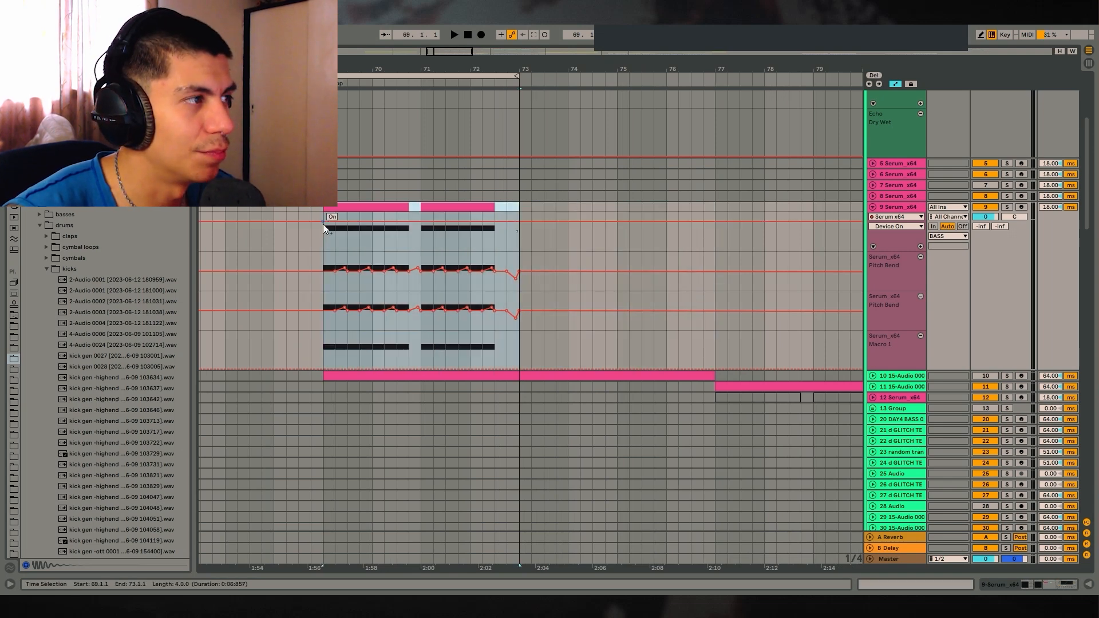
# Step: Unfold Serum track 61 and play the arrangement from its first clip in bar 73
pyautogui.scroll(-5, 799, 373)
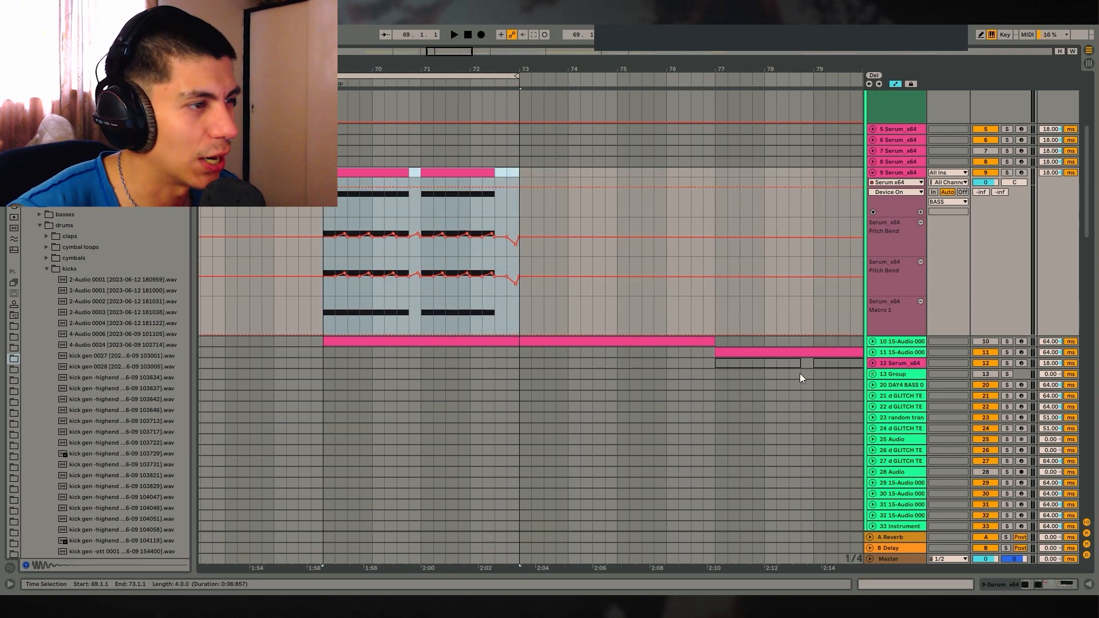
pyautogui.scroll(4, 920, 228)
pyautogui.scroll(-15, 880, 181)
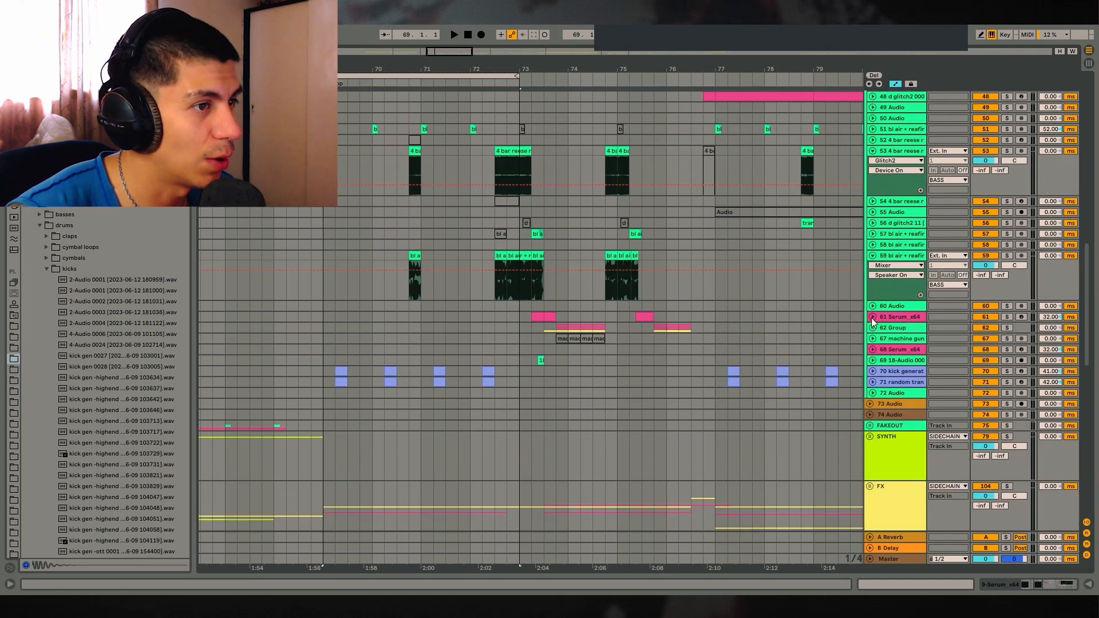
pyautogui.click(872, 318)
pyautogui.scroll(-4, 579, 284)
pyautogui.click(539, 213)
pyautogui.press('space')
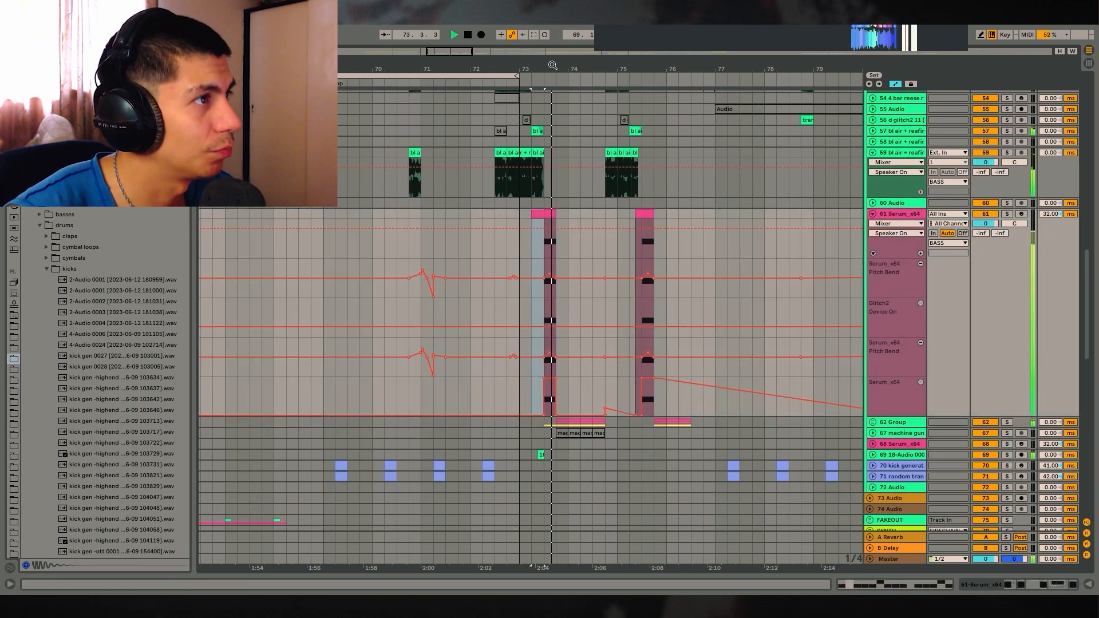
# Step: Extend the loop to end at bar 75, then solo Serum track 61 and play its clip from 73.3
pyautogui.moveTo(554, 67); pyautogui.dragTo(550, 107)
pyautogui.press('space')
pyautogui.moveTo(499, 75); pyautogui.dragTo(650, 76)
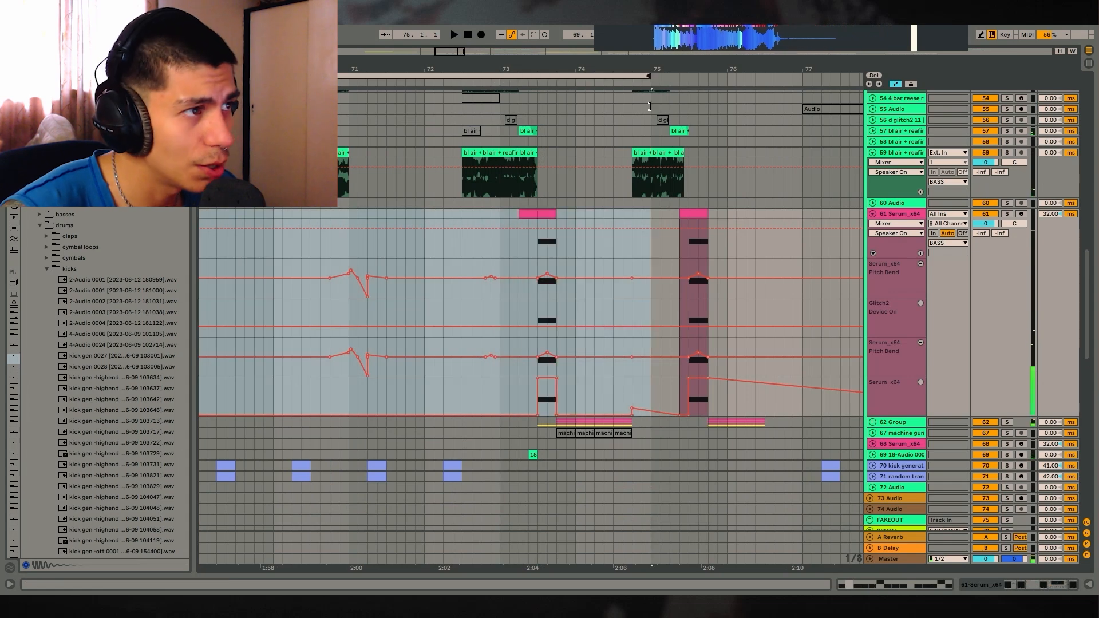
pyautogui.click(547, 214)
pyautogui.click(1007, 213)
pyautogui.press('space')
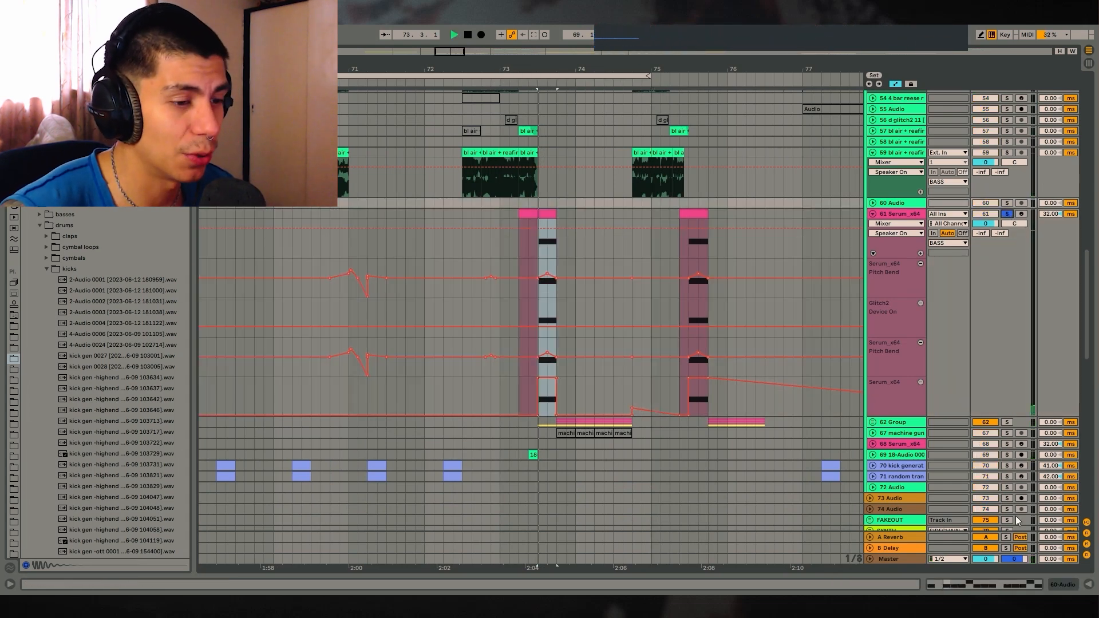
# Step: Expand group 62 and unfold all of its tracks to show their clips
pyautogui.scroll(2, 745, 269)
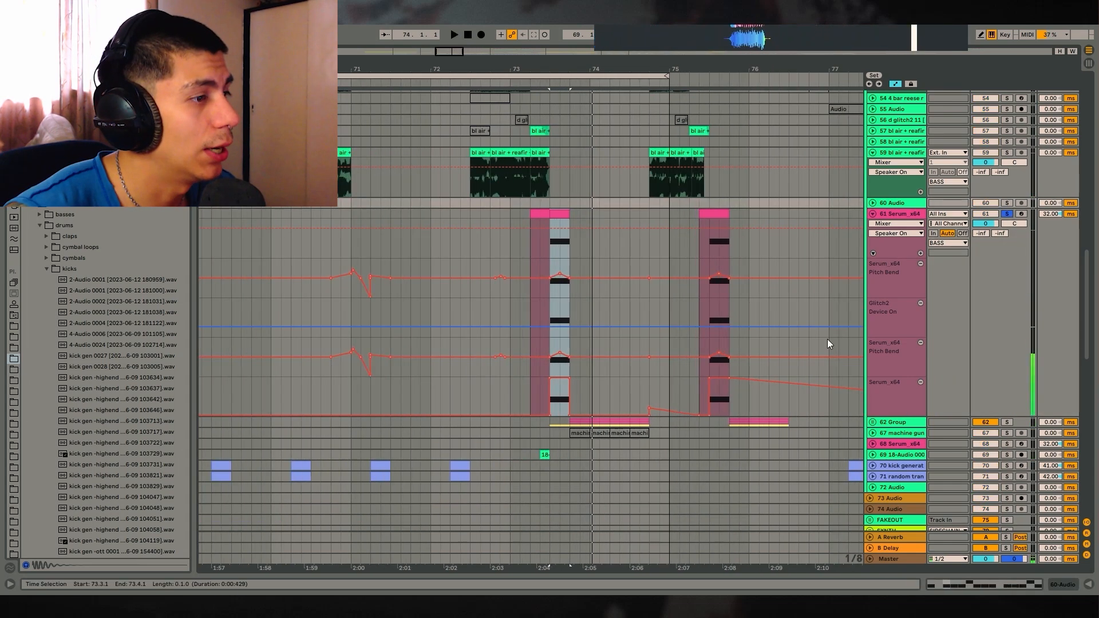
pyautogui.click(873, 422)
pyautogui.scroll(-5, 839, 308)
pyautogui.keyDown('alt'); pyautogui.click(876, 314); pyautogui.keyUp('alt')
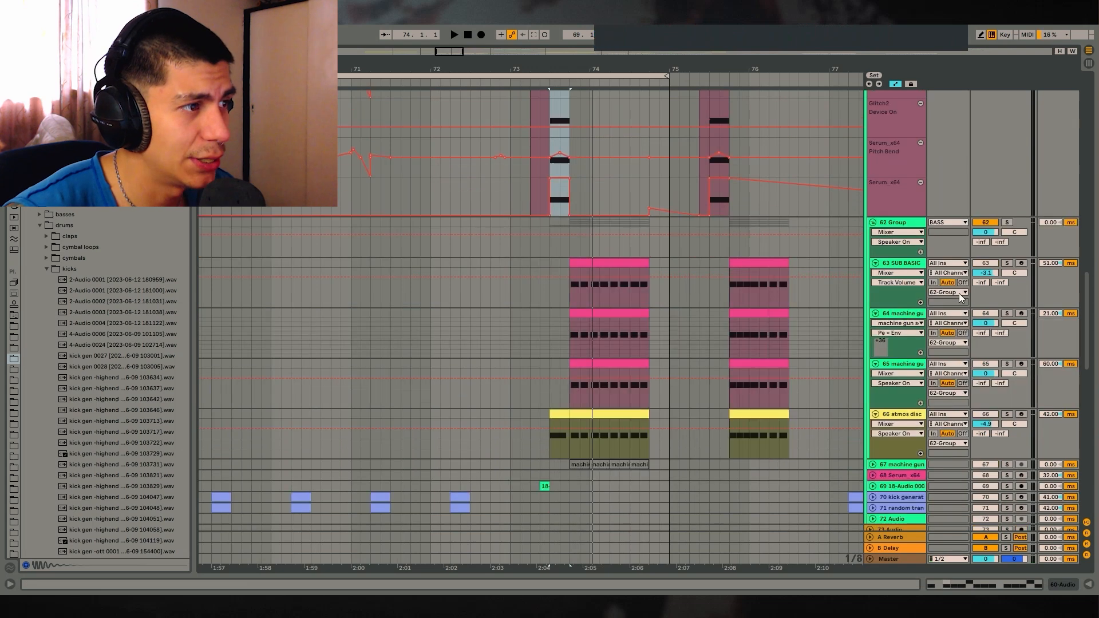
# Step: Solo group 62 and audition its machine gun section from 73.4
pyautogui.click(1007, 222)
pyautogui.click(578, 232)
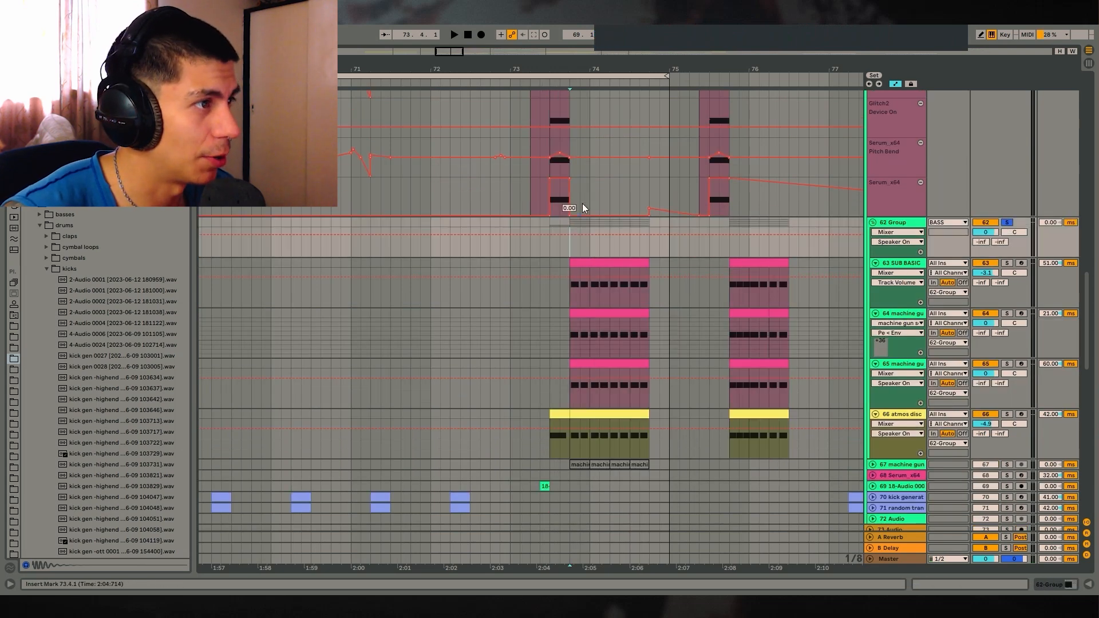
pyautogui.press('space')
pyautogui.scroll(4, 611, 235)
pyautogui.scroll(-2, 555, 109)
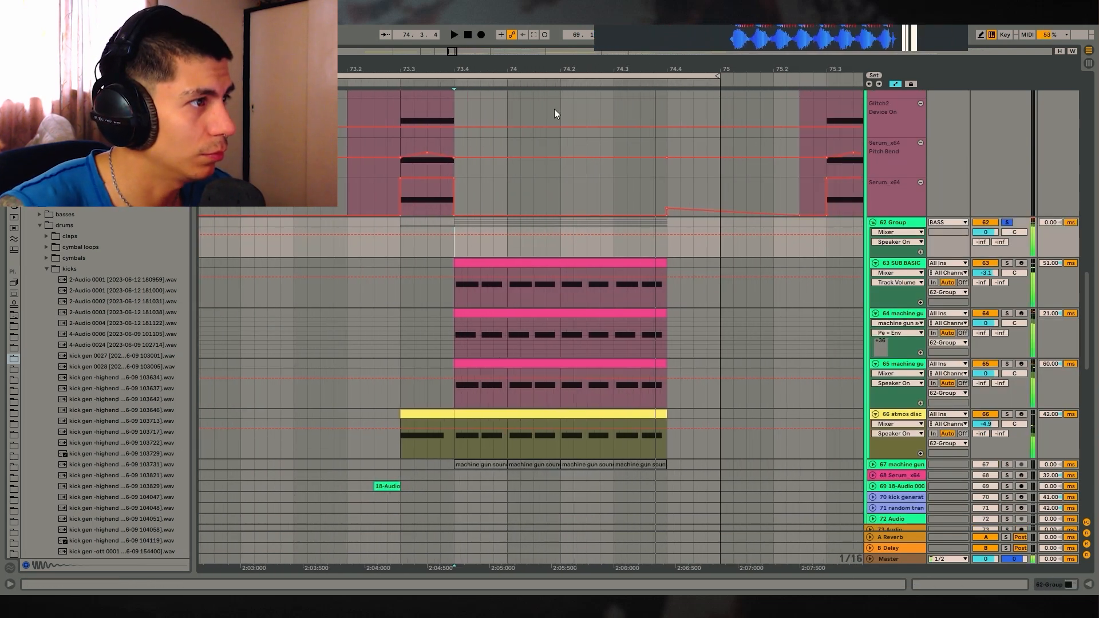
pyautogui.press('space')
# Step: Solo the SUB BASIC track 63, play its clip from 73.4, and show its device chain
pyautogui.click(505, 264)
pyautogui.click(1007, 263)
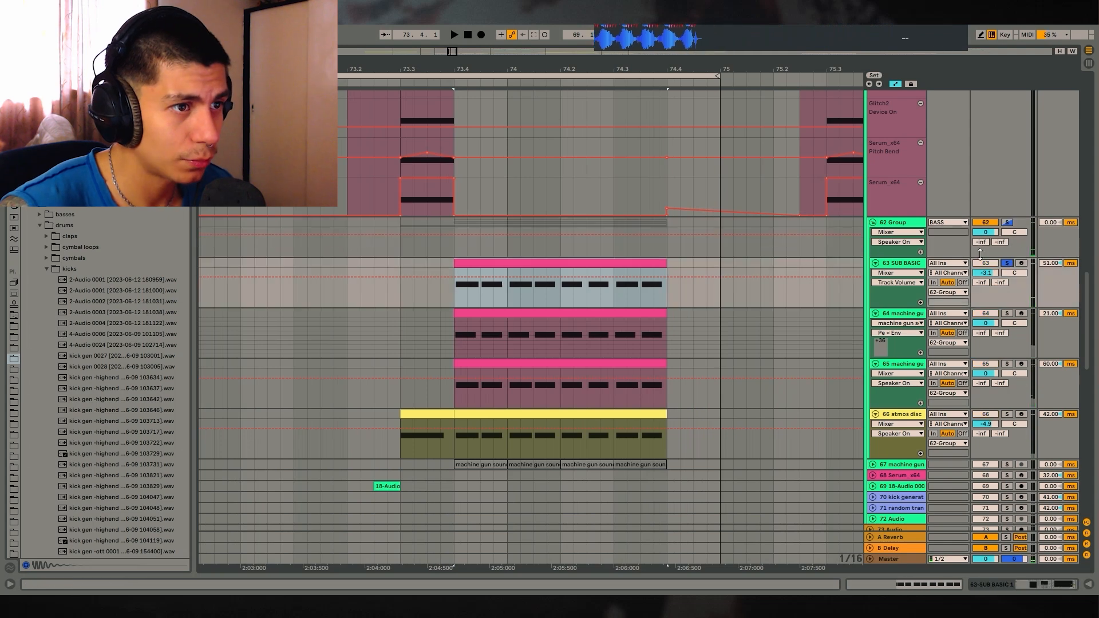
pyautogui.press('space')
pyautogui.hotkey('shift', 'Tab')
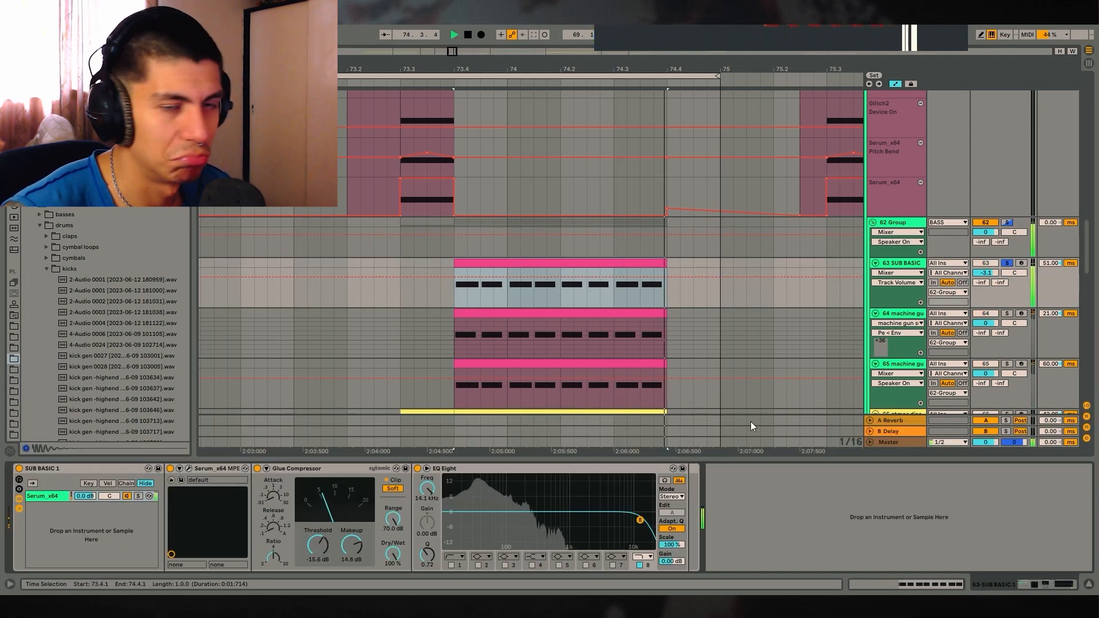
# Step: Solo machine gun track 64, play its clip from 73.4, and show the sampler's sample waveform
pyautogui.click(1008, 313)
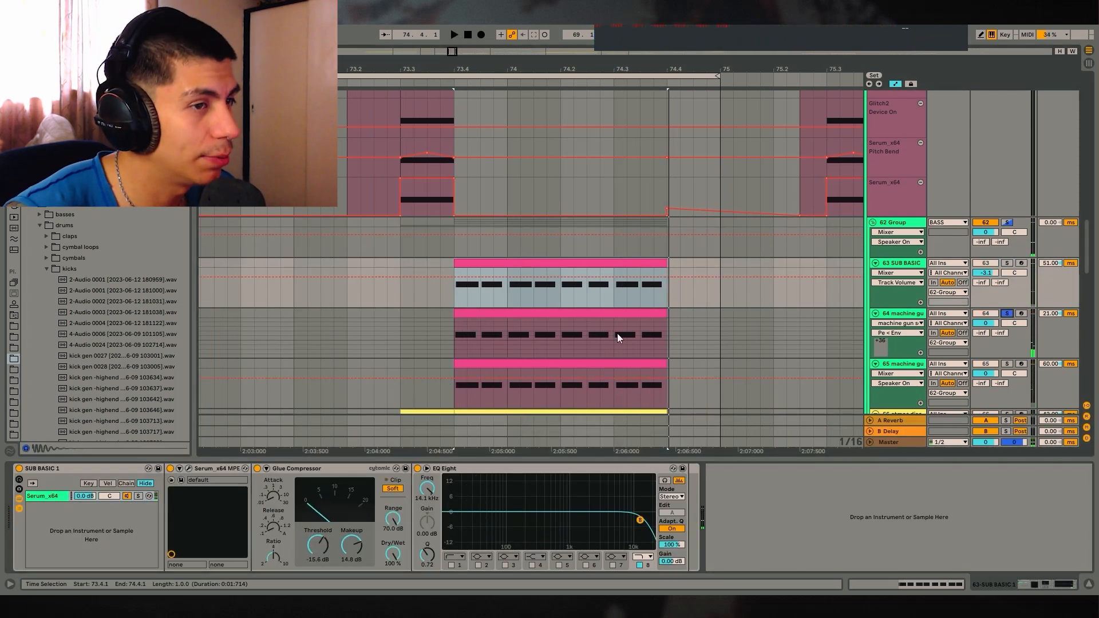
pyautogui.click(479, 324)
pyautogui.press('space')
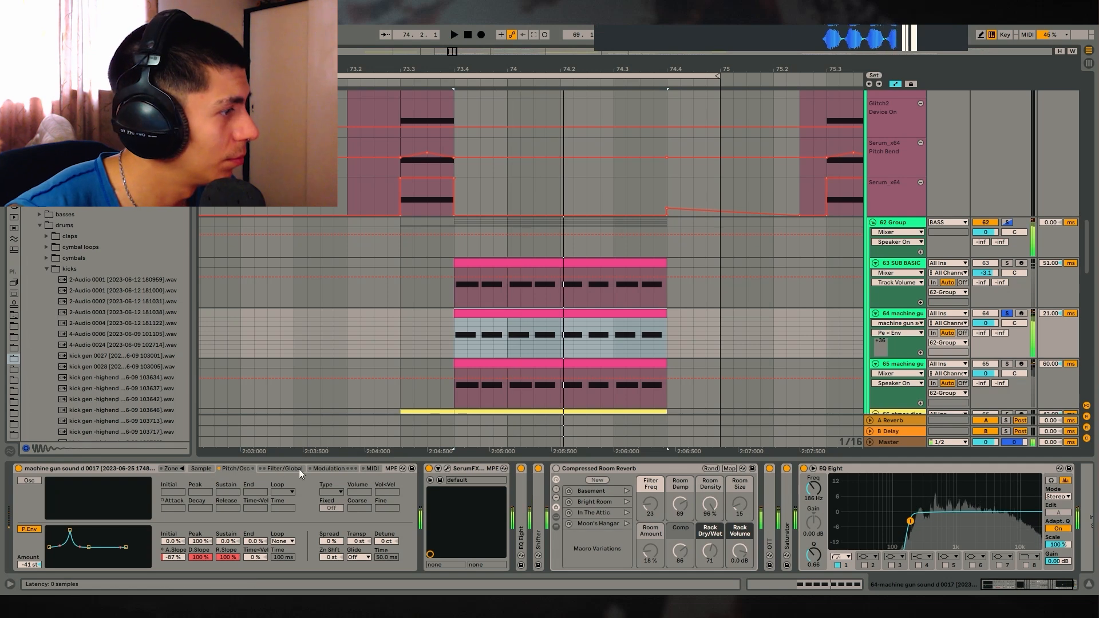
pyautogui.click(201, 469)
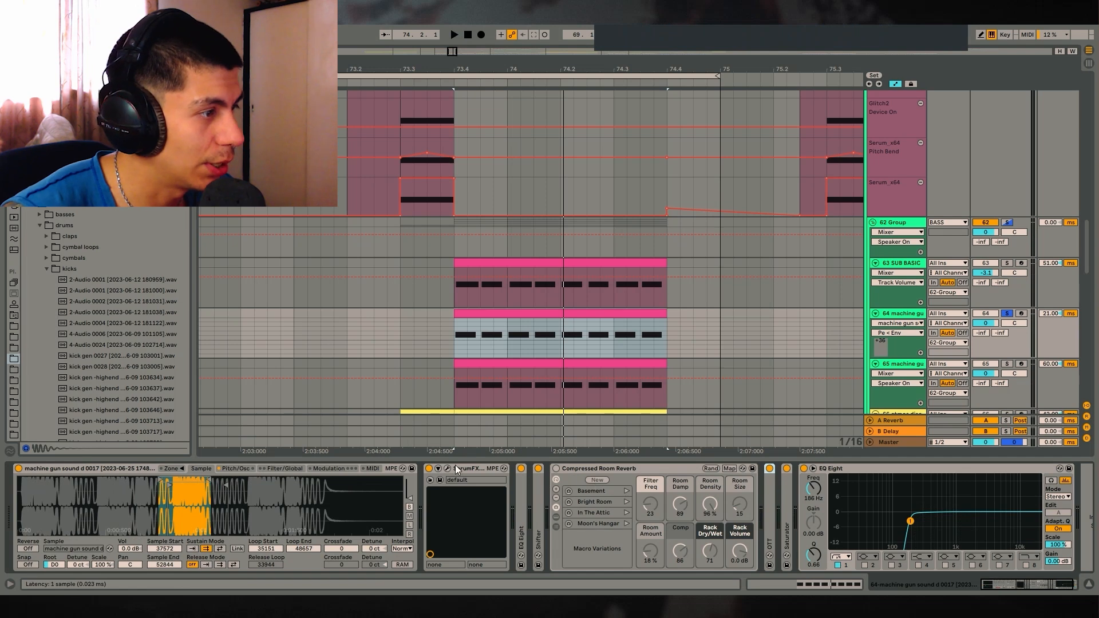
# Step: Inspect the SerumFX window and the first EQ Eight's settings on track 64, closing each again
pyautogui.hotkey('ctrl', 'alt', 'p')
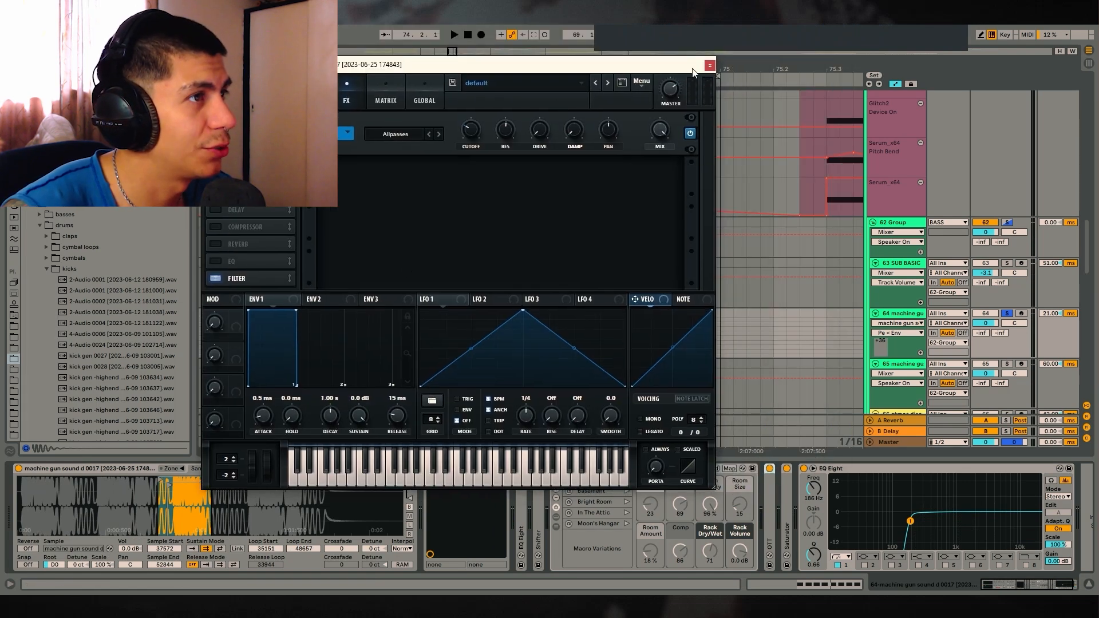
pyautogui.hotkey('ctrl', 'alt', 'p')
pyautogui.doubleClick(524, 501)
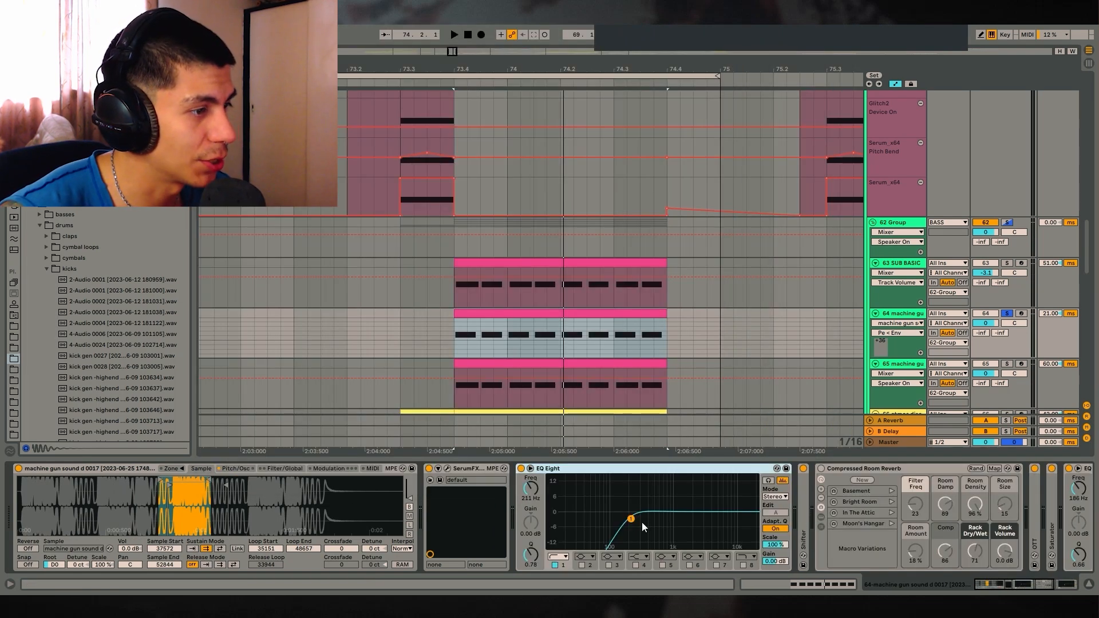
pyautogui.doubleClick(552, 471)
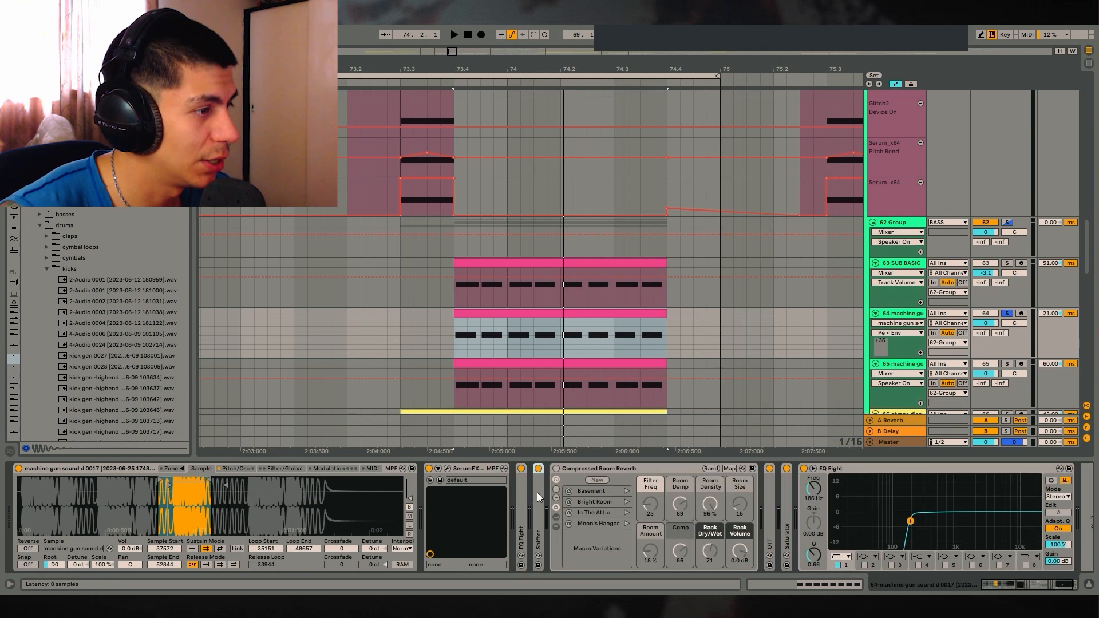
# Step: Unfold the Shifter on track 64 and compare the clip's sound with the device off and on
pyautogui.doubleClick(537, 492)
pyautogui.click(538, 469)
pyautogui.press('space')
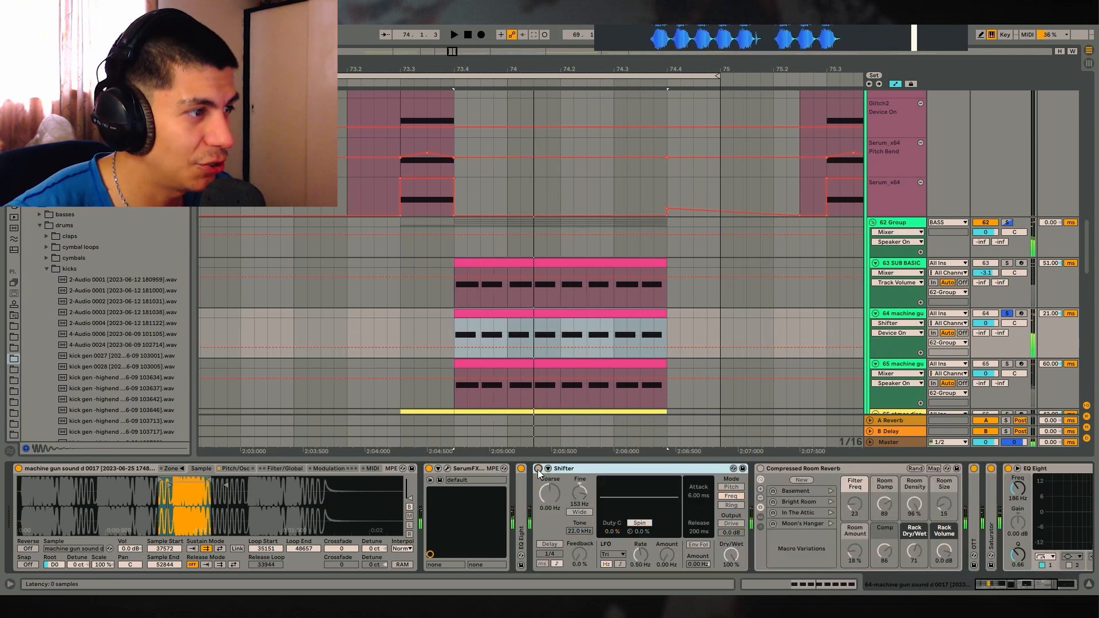
pyautogui.click(538, 469)
pyautogui.press('space')
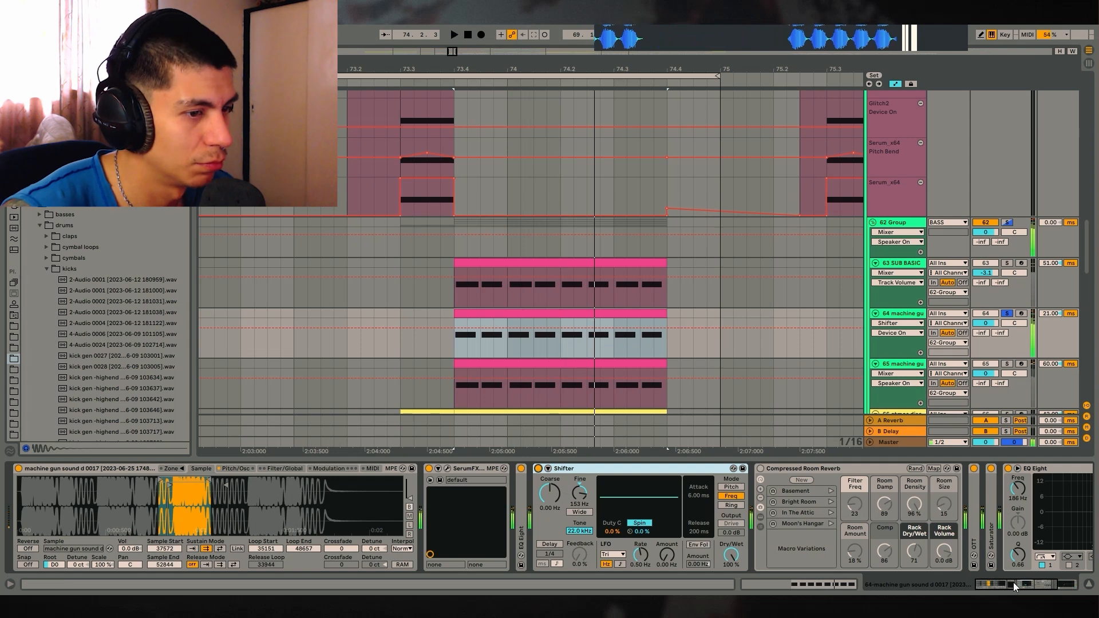
# Step: Fold the Shifter and hide the macro controls of the Compressed Room Reverb on track 64
pyautogui.moveTo(1013, 583); pyautogui.dragTo(1022, 583)
pyautogui.doubleClick(682, 470)
pyautogui.doubleClick(489, 470)
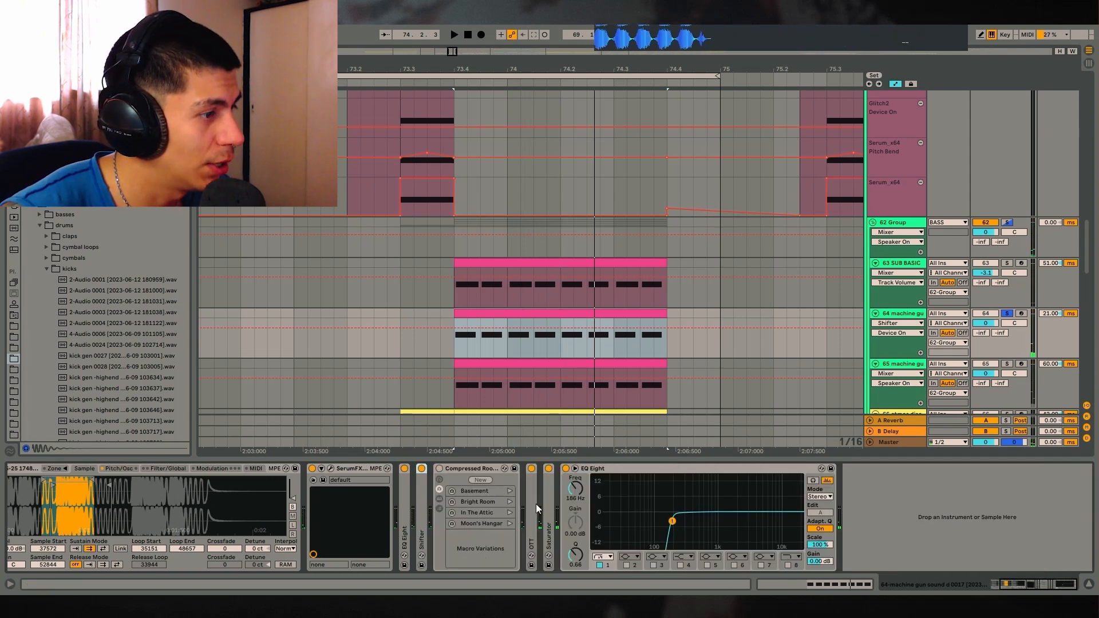
# Step: Group the OTT and Saturator on track 64 into an Audio Effect Rack and audition the clip
pyautogui.doubleClick(534, 504)
pyautogui.doubleClick(655, 470)
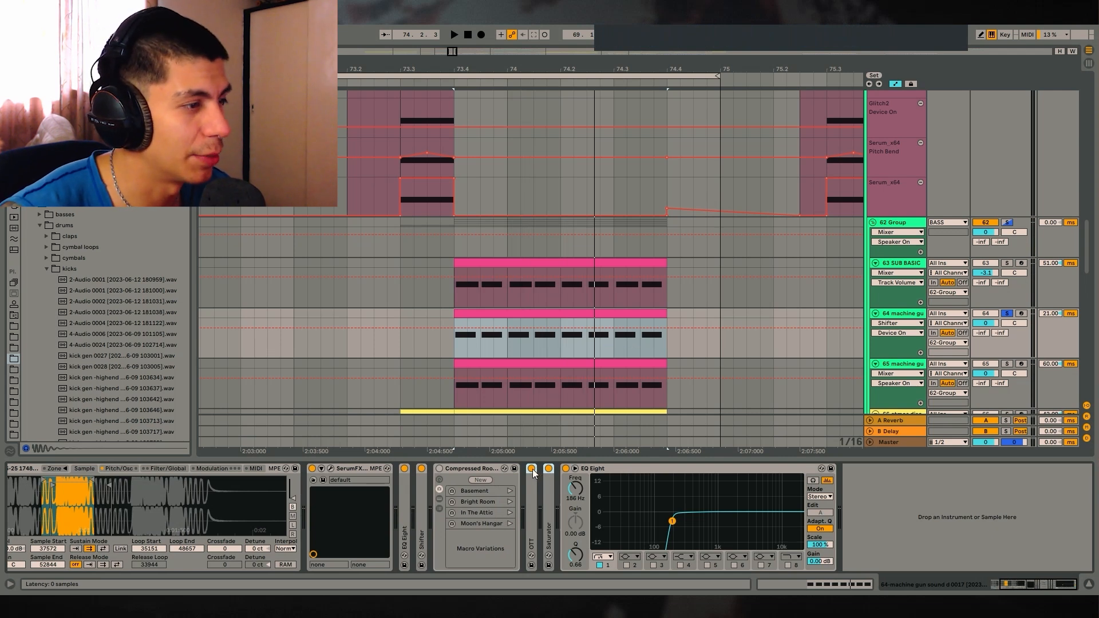
pyautogui.hotkey('ctrl', 'g')
pyautogui.press('space')
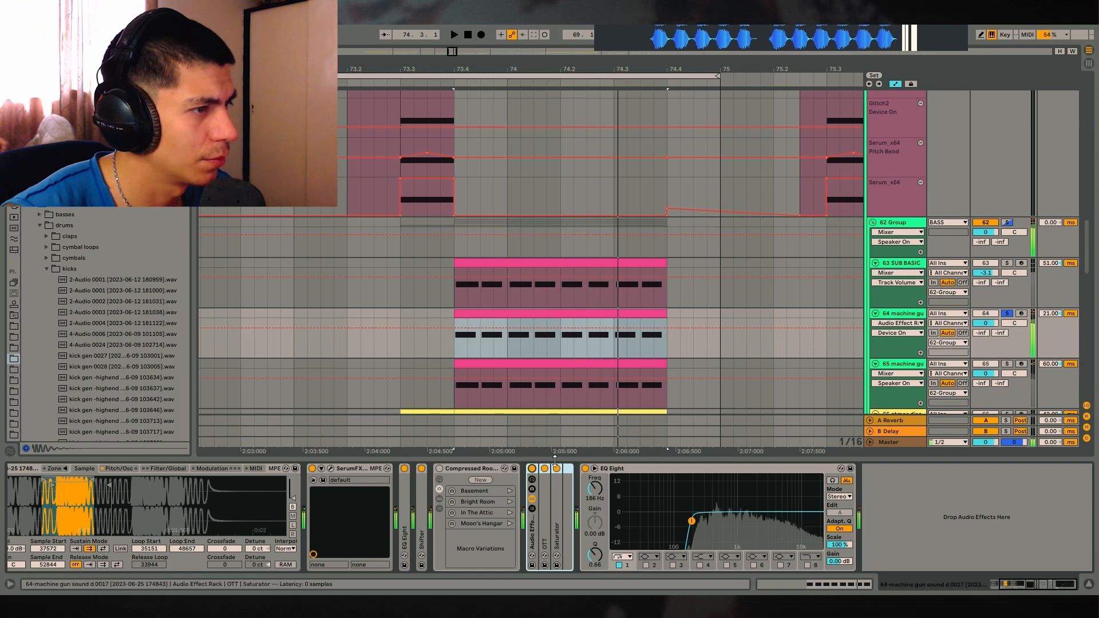
# Step: Solo machine gun track 65 and play its clip, and audition it together with track 64 from 73.4
pyautogui.click(1007, 365)
pyautogui.click(623, 370)
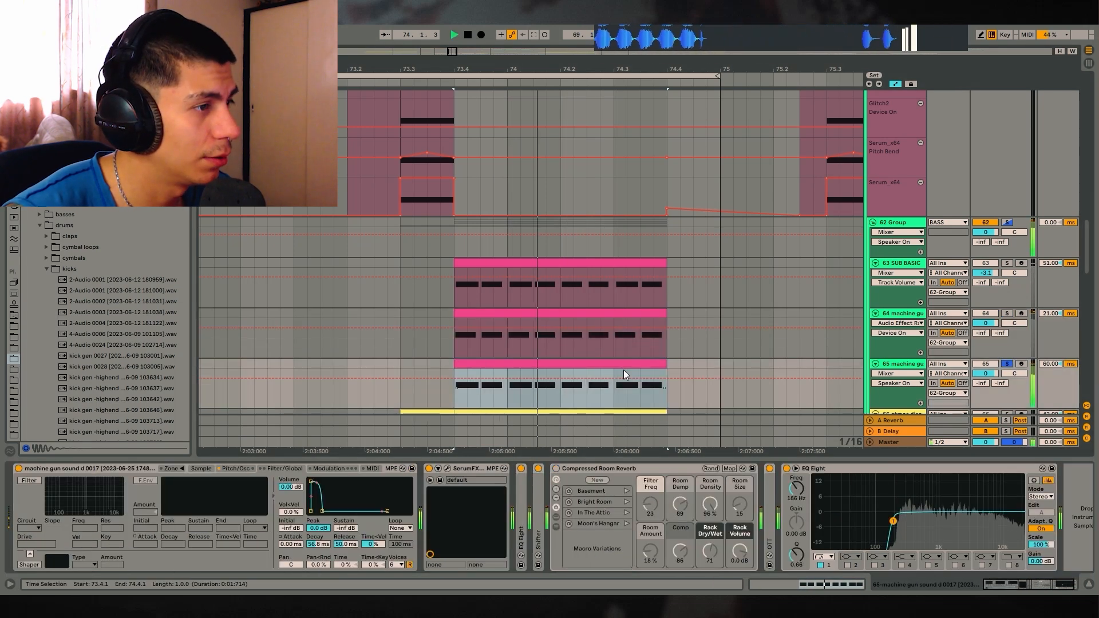
pyautogui.scroll(-2, 1011, 311)
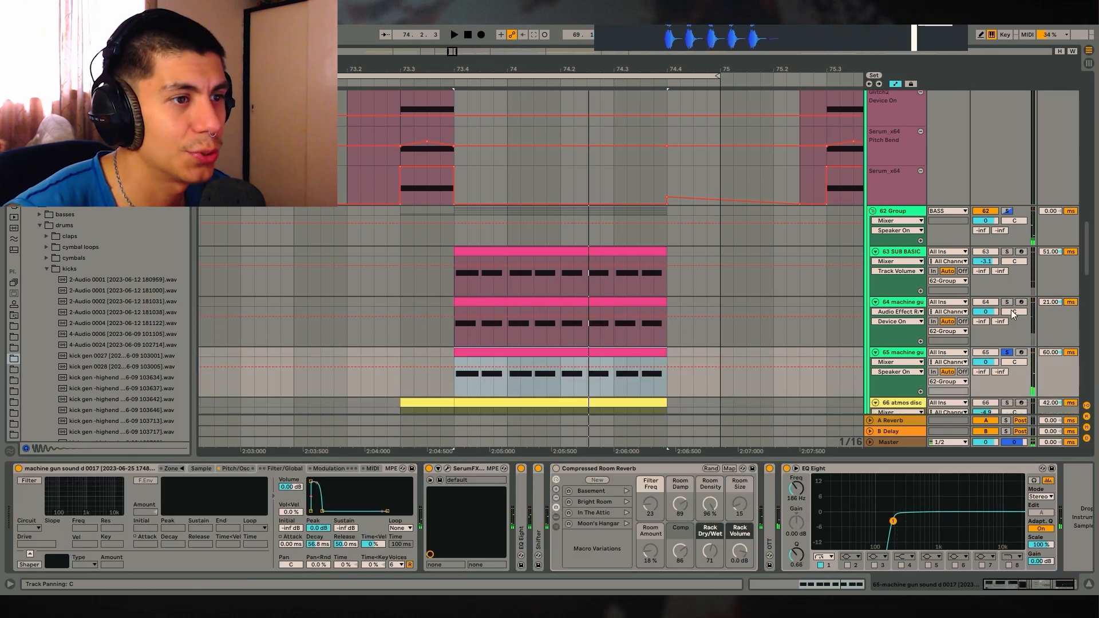
pyautogui.click(511, 269)
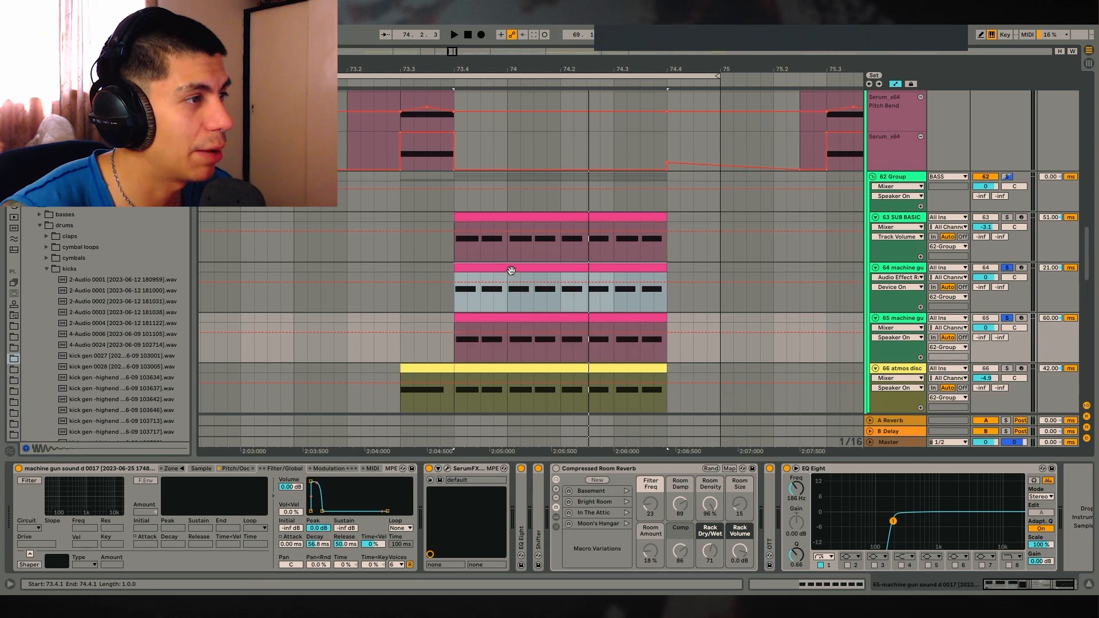
pyautogui.moveTo(500, 66); pyautogui.dragTo(501, 72)
pyautogui.press('space')
pyautogui.scroll(-1, 815, 305)
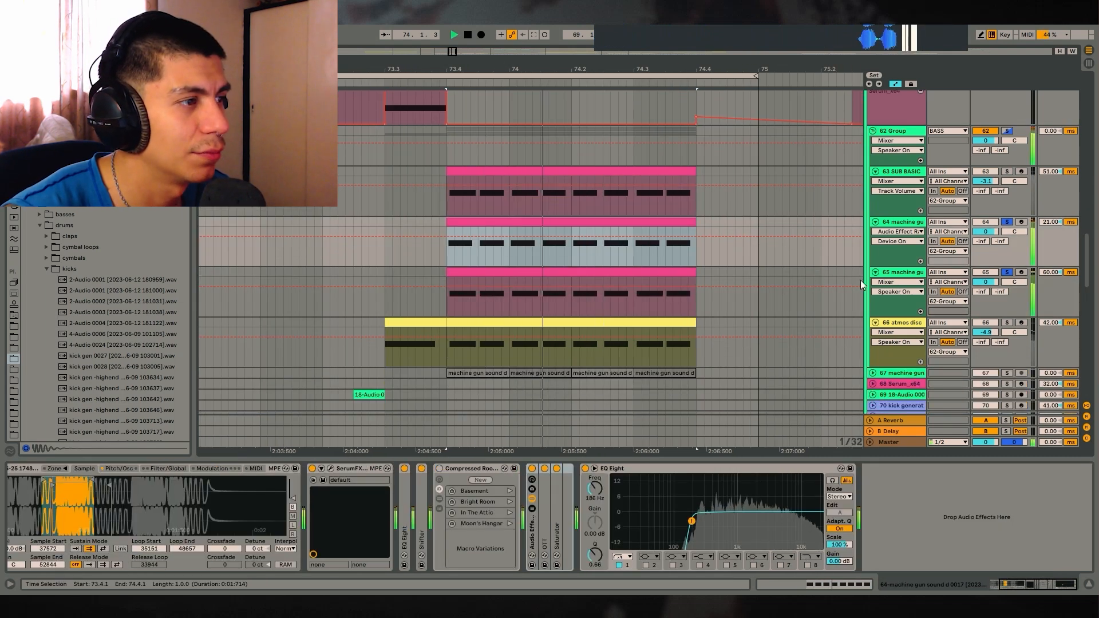
# Step: Solo atmos disc track 66, play it from 73.4, and show its device chain
pyautogui.click(1007, 333)
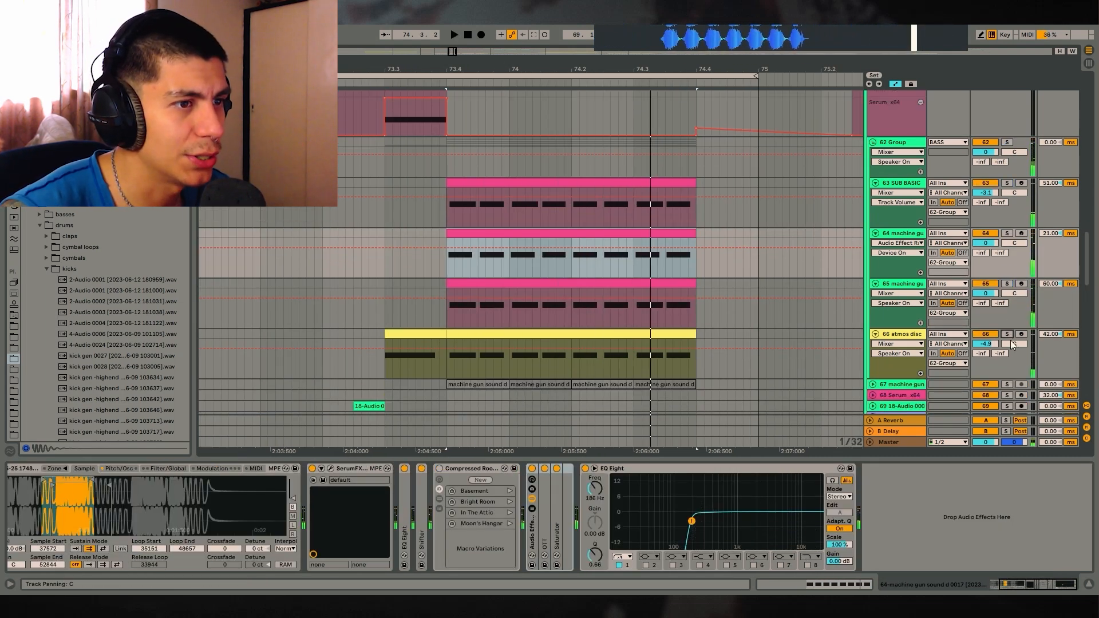
pyautogui.press('space')
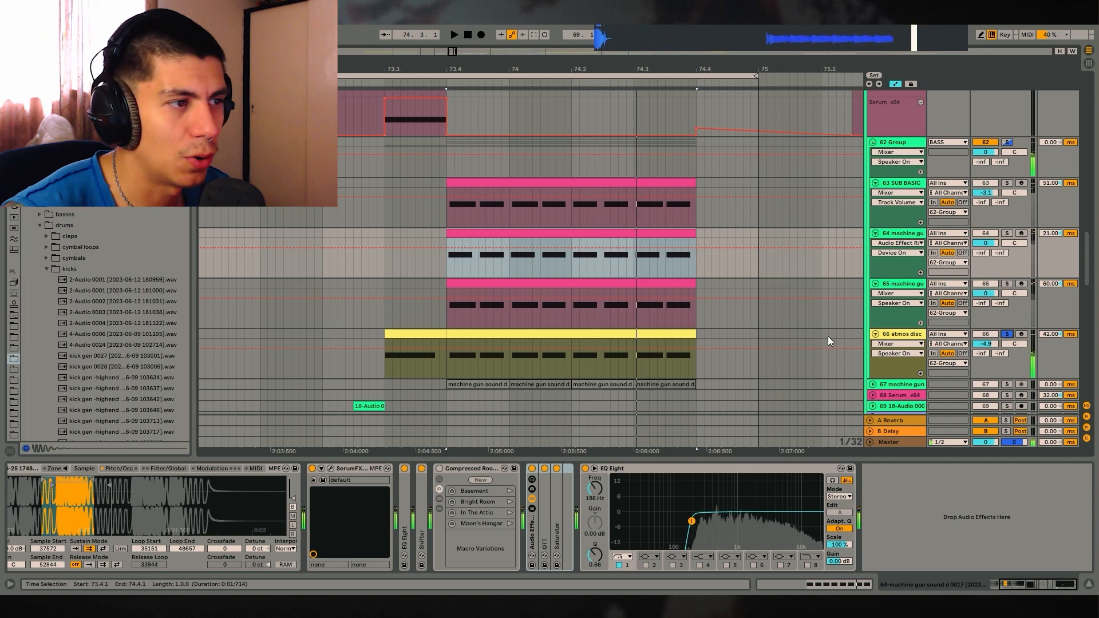
pyautogui.click(901, 335)
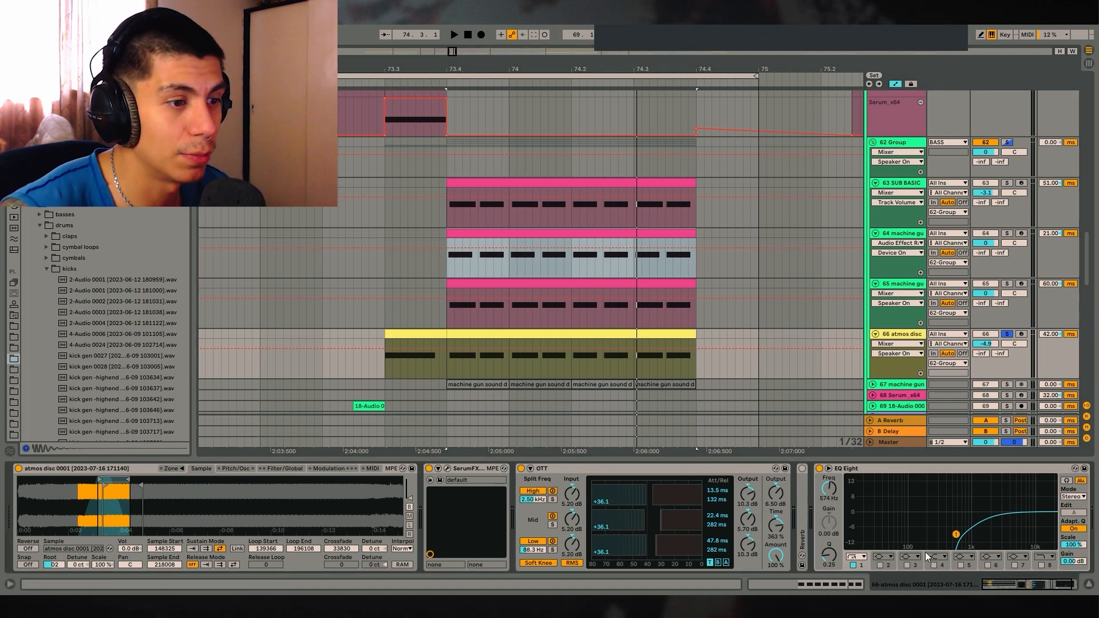
# Step: Solo group 62 and play all of its layers together from 73.4
pyautogui.click(1006, 143)
pyautogui.press('space')
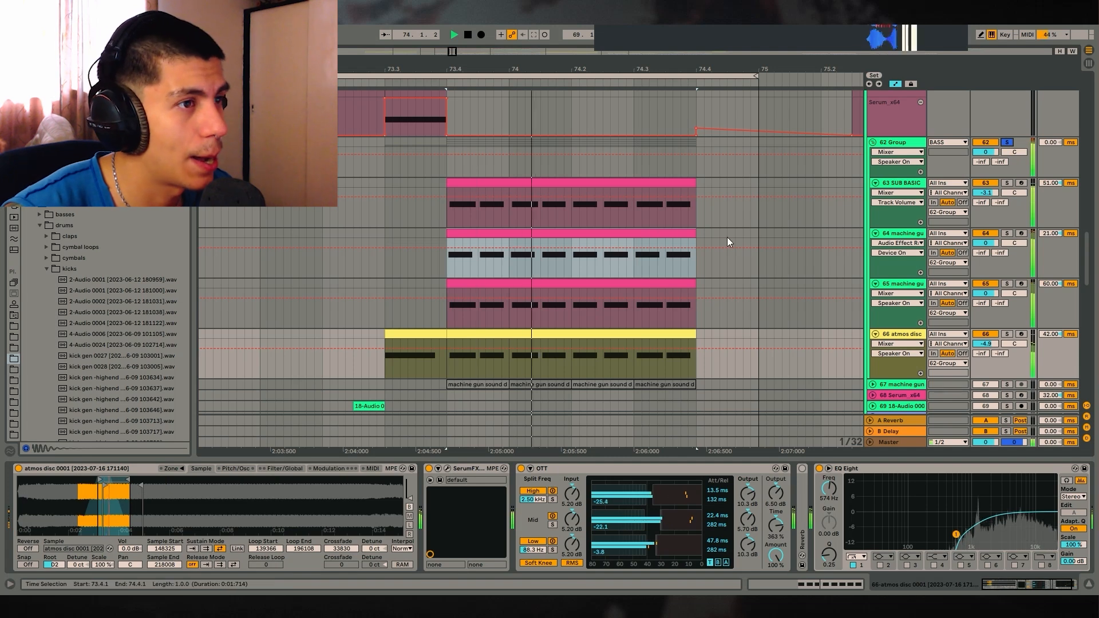
pyautogui.press('space')
pyautogui.moveTo(687, 72); pyautogui.dragTo(560, 43)
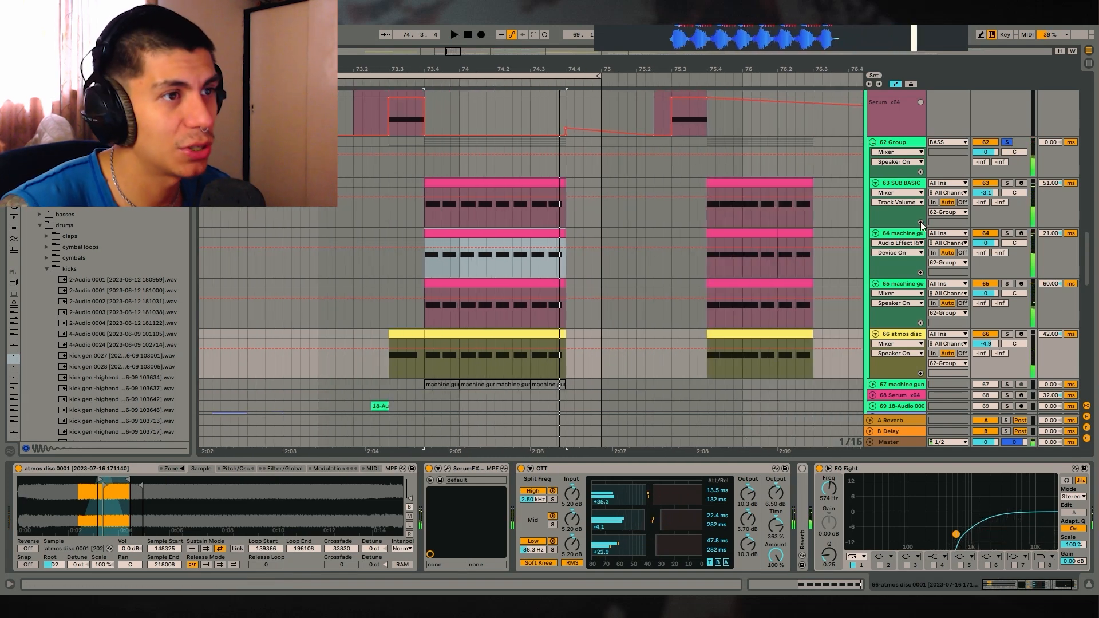
# Step: Turn off the solo on group 62 and collapse the group
pyautogui.click(1008, 142)
pyautogui.scroll(-4, 629, 266)
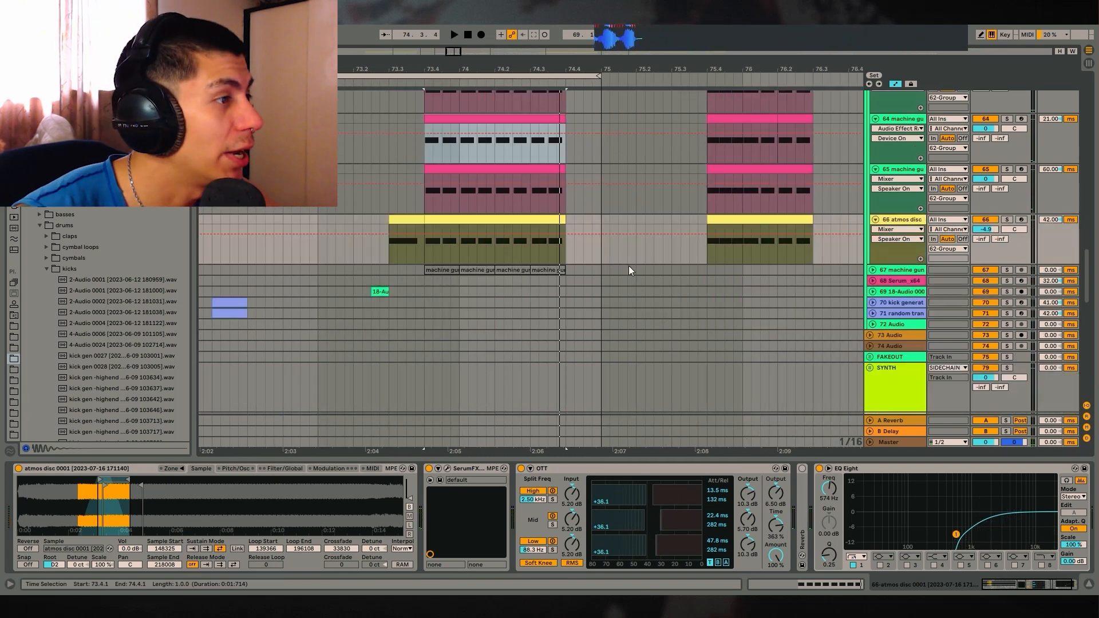
pyautogui.scroll(4, 973, 241)
pyautogui.click(873, 153)
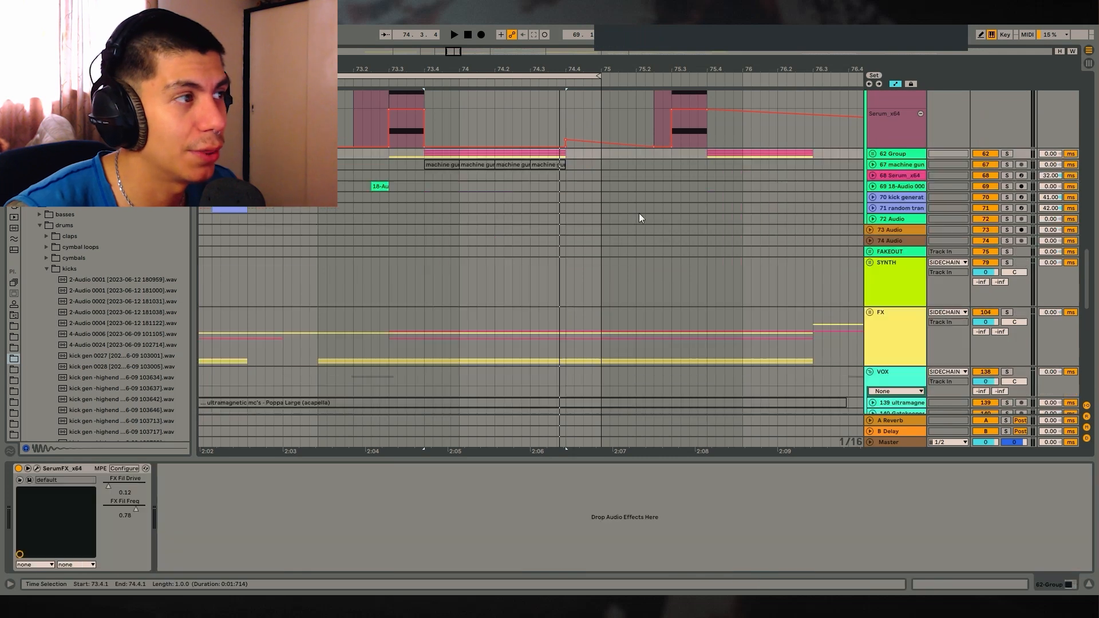
# Step: Play the full mix from 73.1.3 to hear the section with the SYNTH and FX groups
pyautogui.scroll(-2, 438, 304)
pyautogui.moveTo(337, 303); pyautogui.dragTo(671, 304)
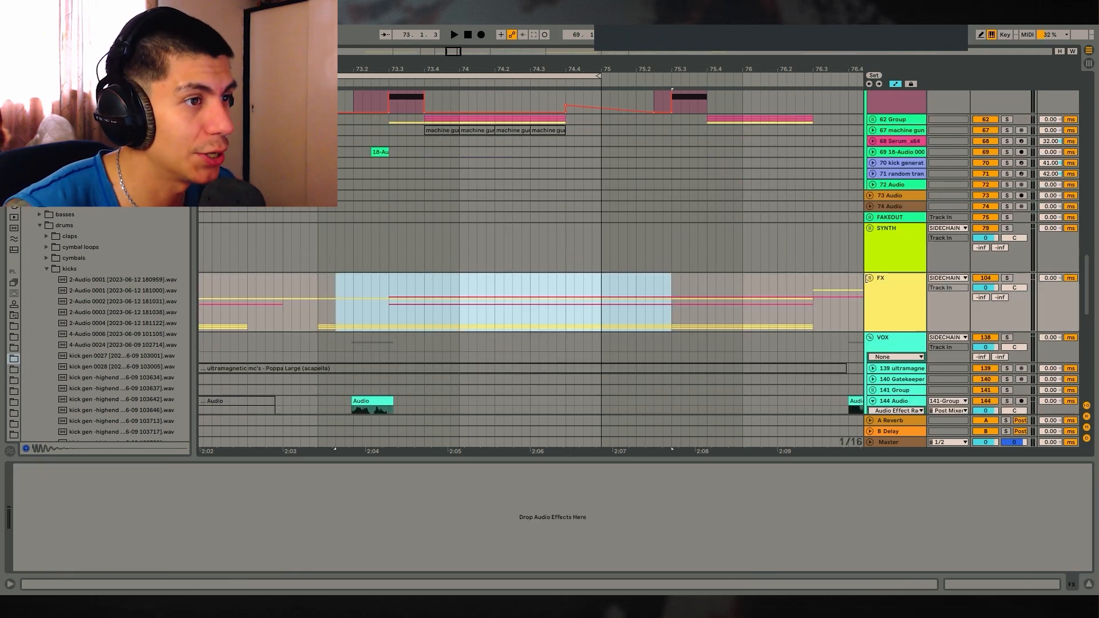
pyautogui.click(490, 265)
pyautogui.press('space')
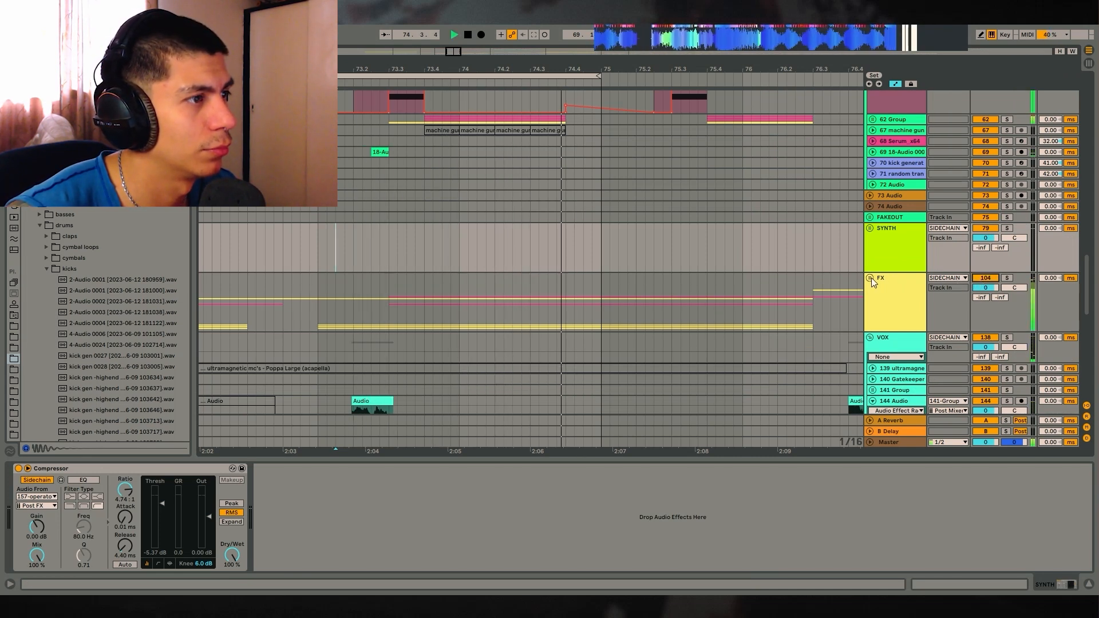
pyautogui.press('space')
# Step: Expand the FX group down to Serum_x64 track 118 and extend the loop to end at bar 77
pyautogui.moveTo(396, 69); pyautogui.dragTo(461, 67)
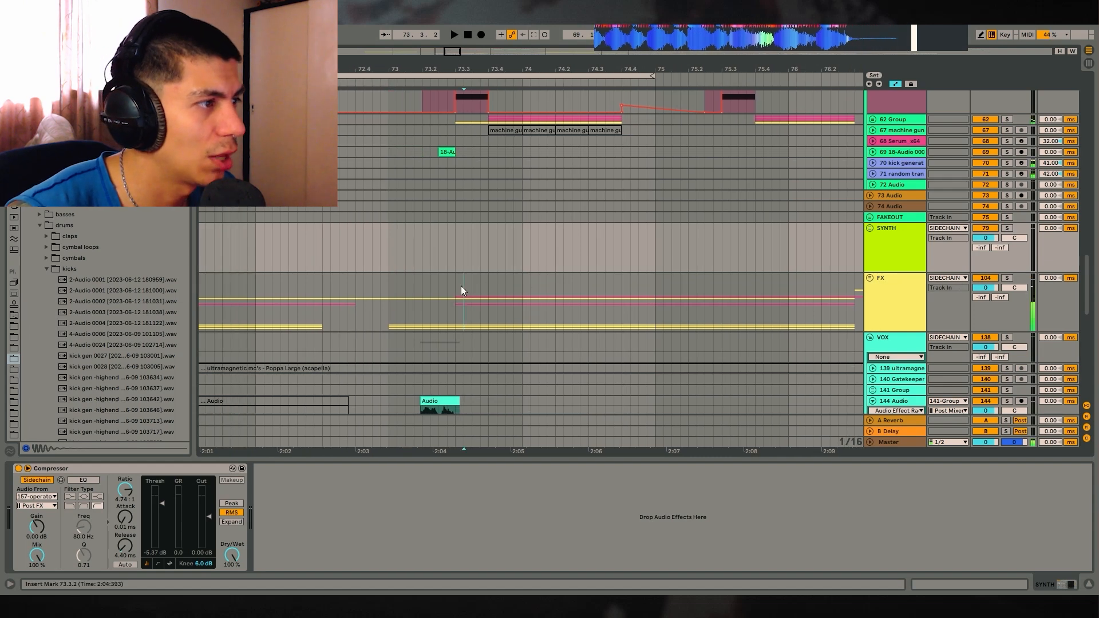
pyautogui.click(461, 288)
pyautogui.scroll(-10, 773, 263)
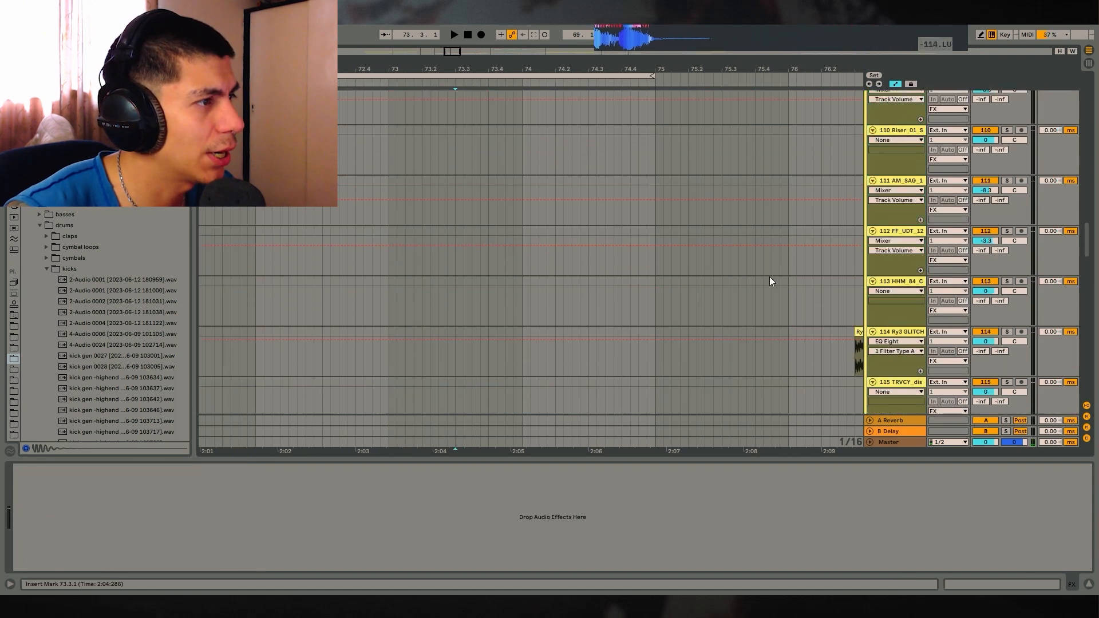
pyautogui.scroll(-1, 586, 147)
pyautogui.moveTo(582, 69); pyautogui.dragTo(579, 35)
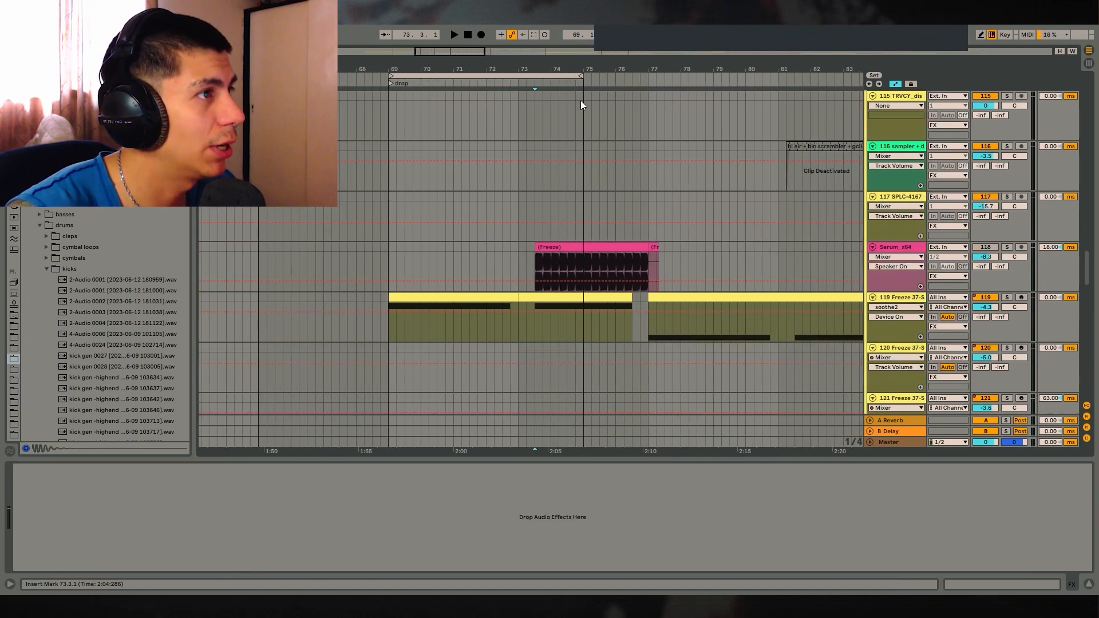
pyautogui.moveTo(652, 81); pyautogui.dragTo(646, 82)
# Step: Solo Serum_x64 track 118 in the FX group and play its frozen clip from 73.3
pyautogui.click(554, 256)
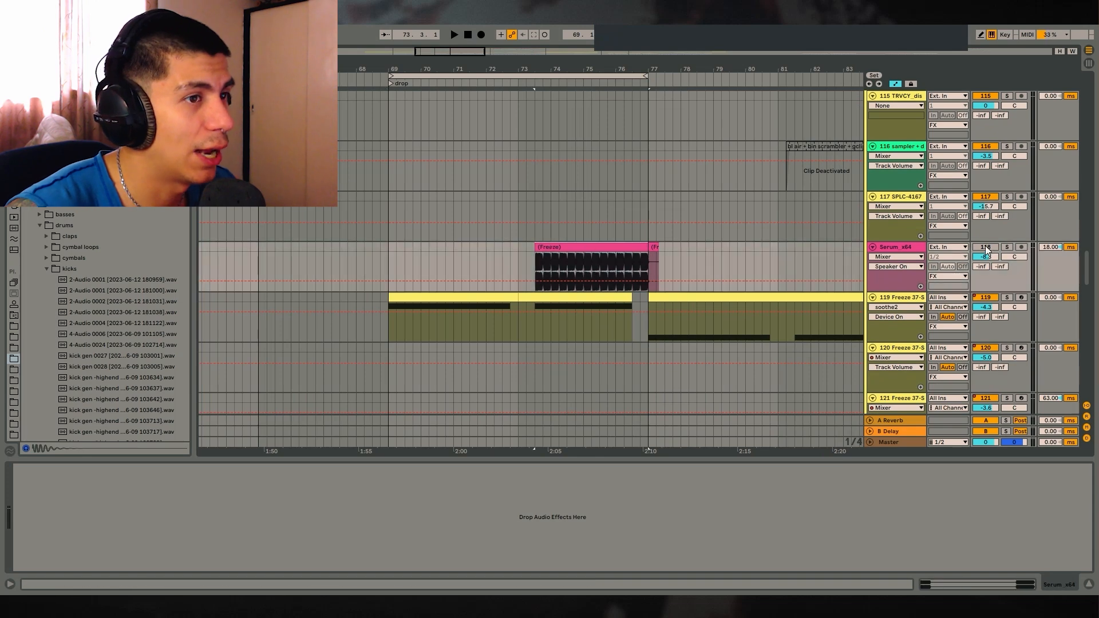
pyautogui.click(1009, 249)
pyautogui.press('space')
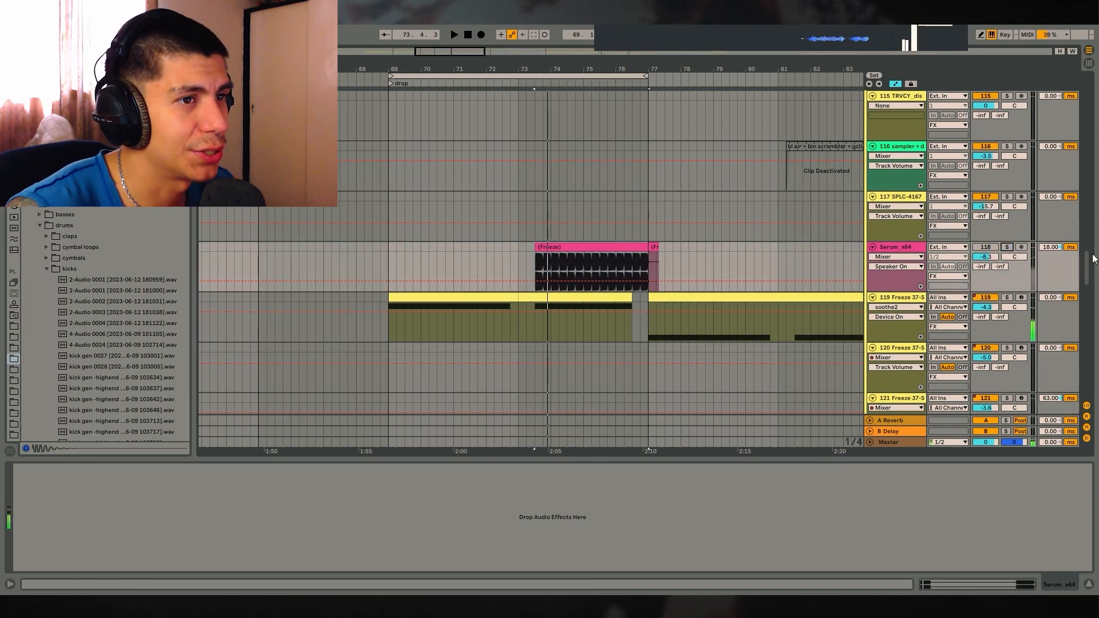
# Step: Examine the gaps between the clips on cymbal track 149, selecting the empty regions at 73.1.1 to 73.2.1 and 76.3.3 to 77.1.1
pyautogui.scroll(-3, 1067, 289)
pyautogui.scroll(-15, 1066, 290)
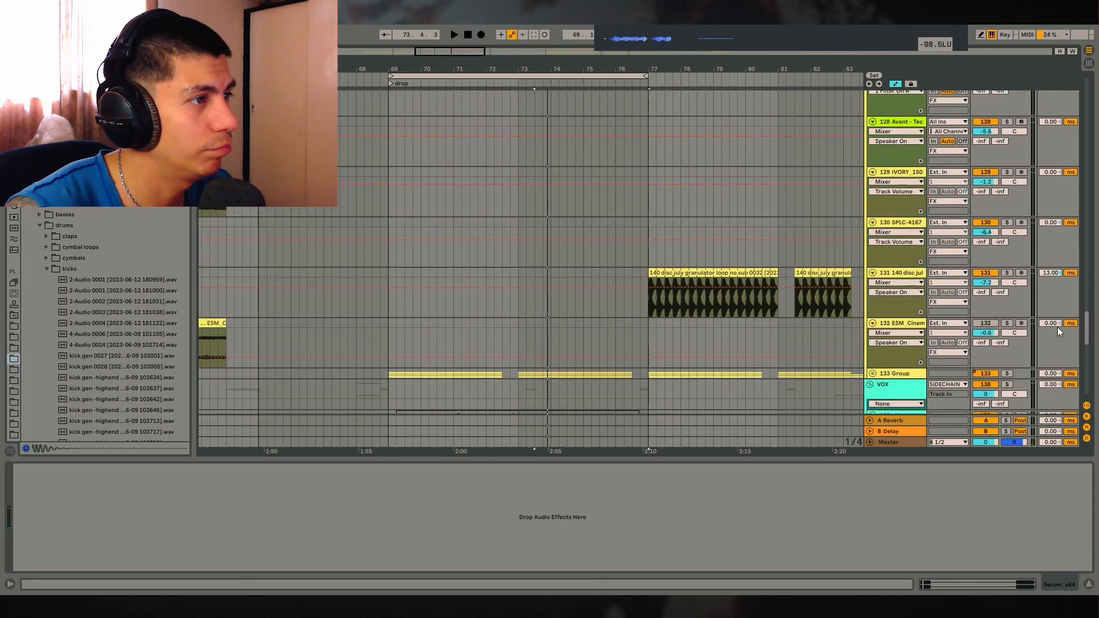
pyautogui.scroll(1, 1039, 360)
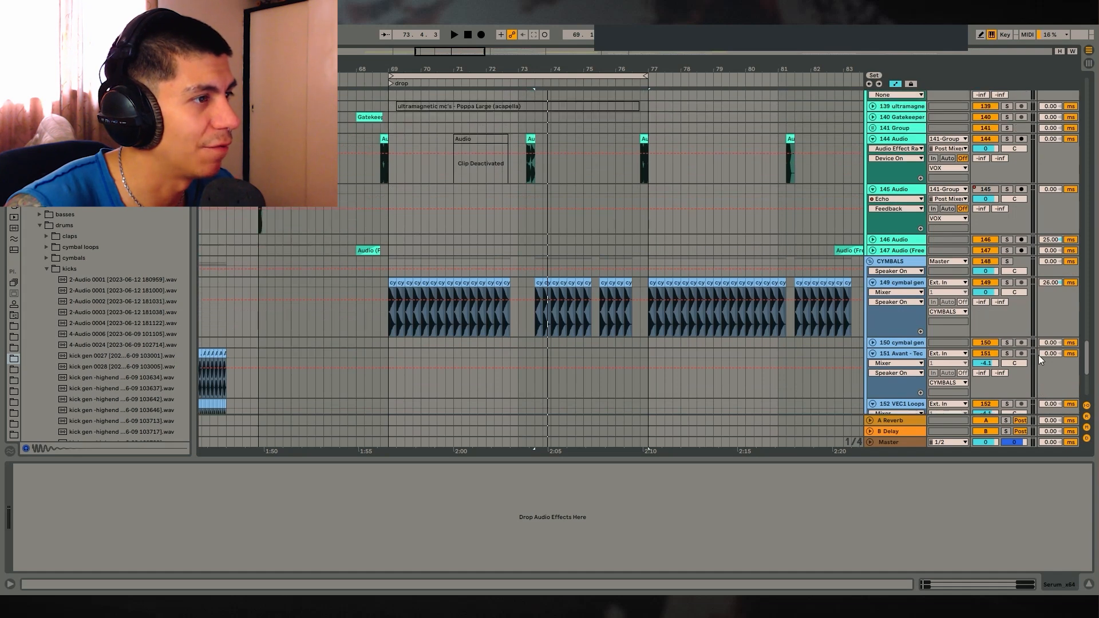
pyautogui.click(518, 281)
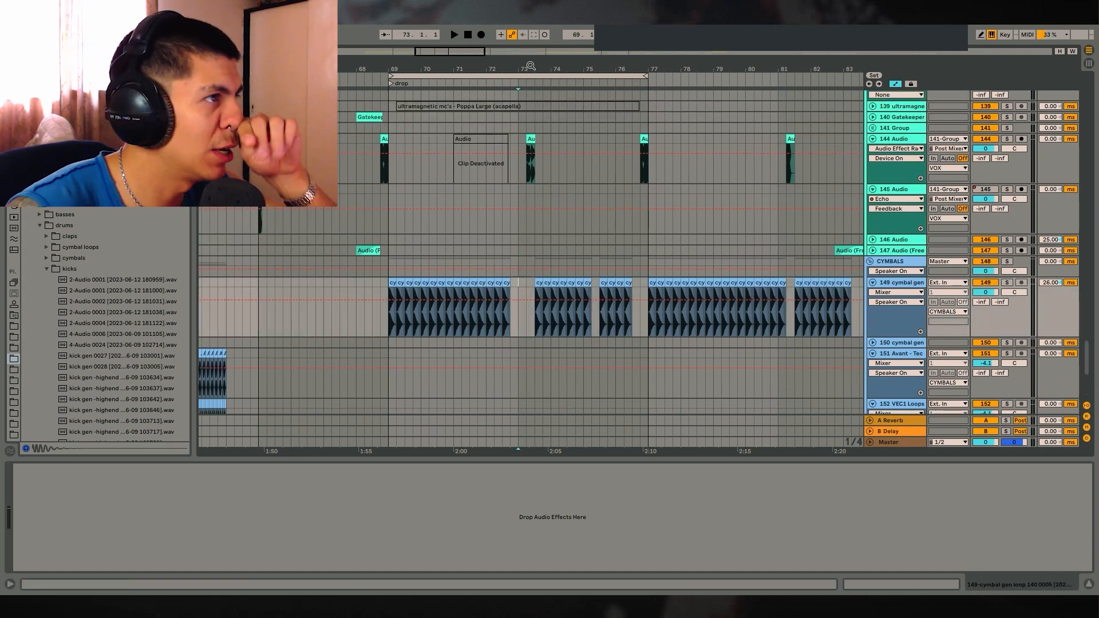
pyautogui.moveTo(530, 66); pyautogui.dragTo(530, 109)
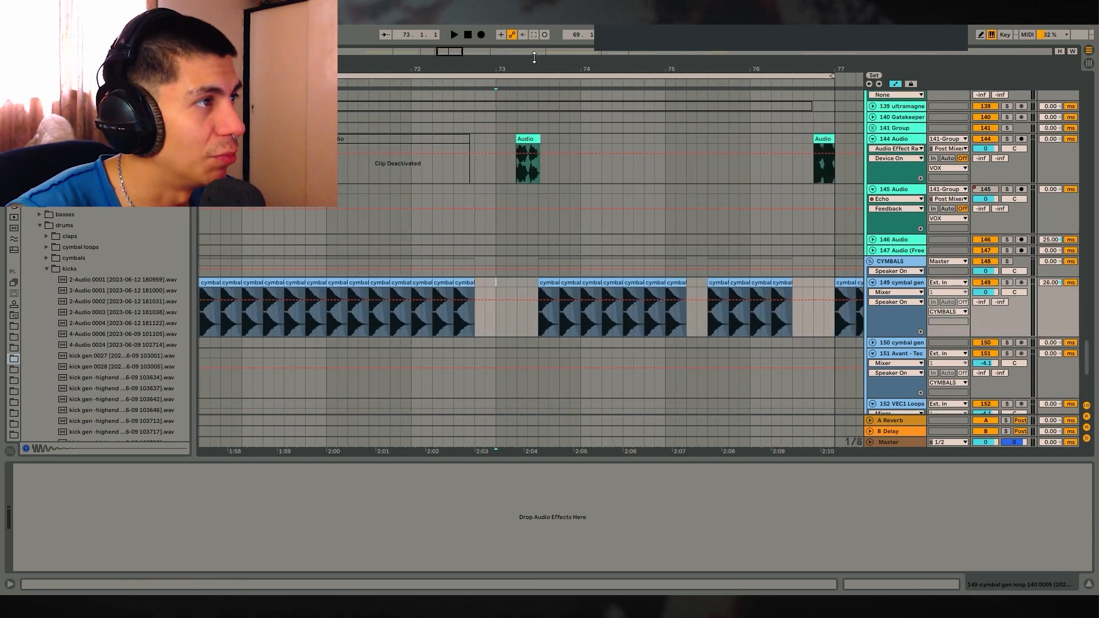
pyautogui.moveTo(534, 67); pyautogui.dragTo(475, 64)
pyautogui.moveTo(438, 282); pyautogui.dragTo(460, 283)
pyautogui.moveTo(510, 69); pyautogui.dragTo(465, 63)
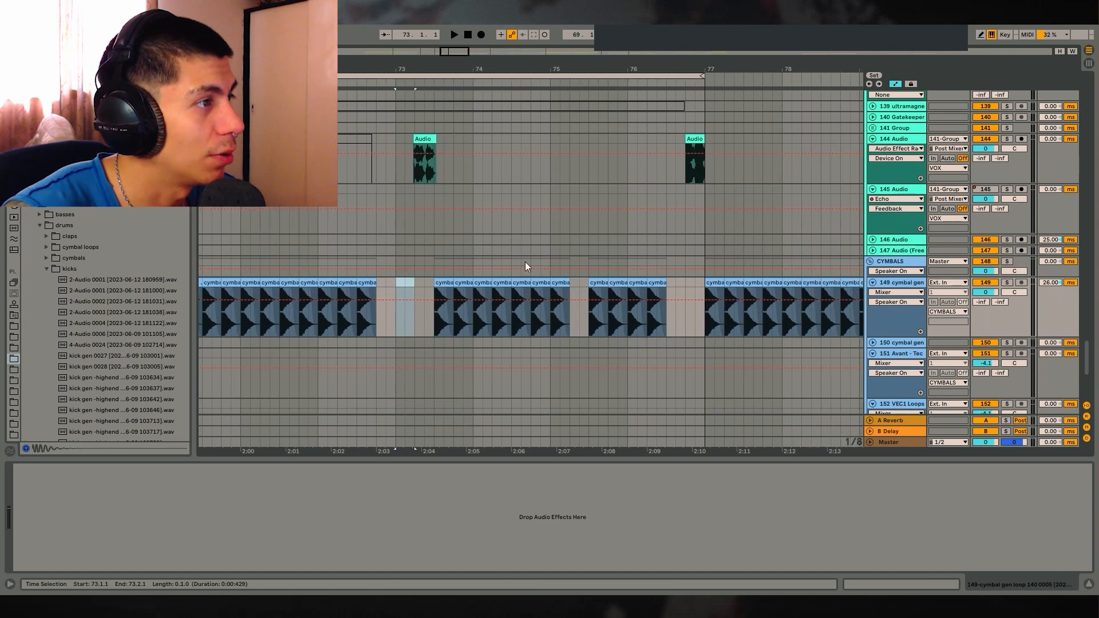
pyautogui.moveTo(571, 292); pyautogui.dragTo(589, 291)
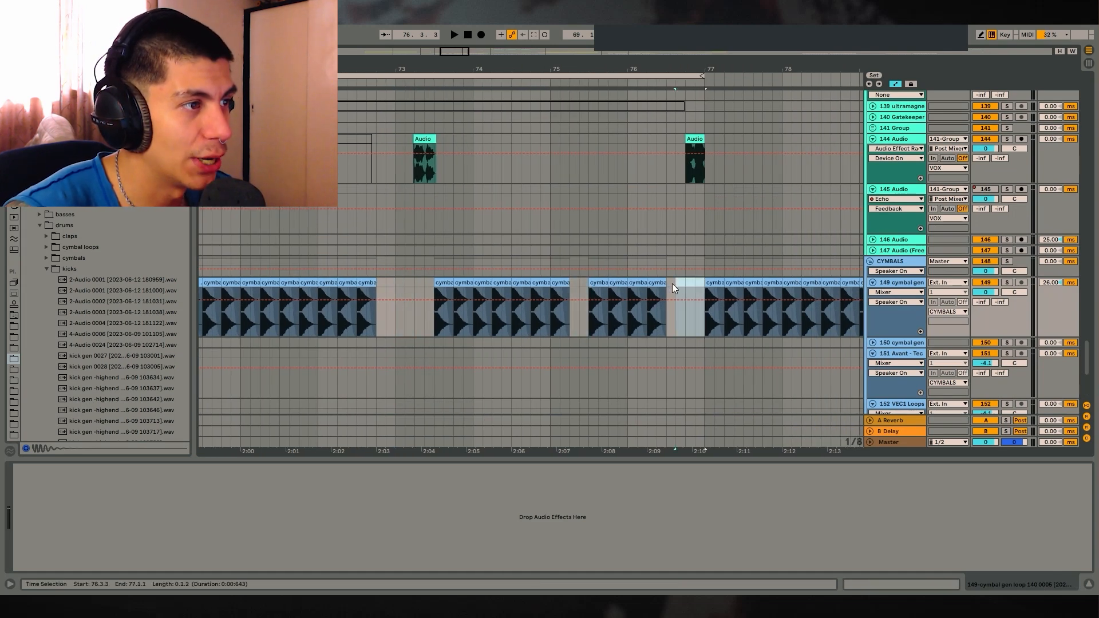
# Step: Solo the Ry3 GLITCH track 114 in the FX group and play its clip from 76.3.1
pyautogui.moveTo(1088, 361); pyautogui.dragTo(999, 241)
pyautogui.scroll(-1, 998, 240)
pyautogui.click(672, 273)
pyautogui.press('space')
pyautogui.click(1007, 273)
pyautogui.press('space')
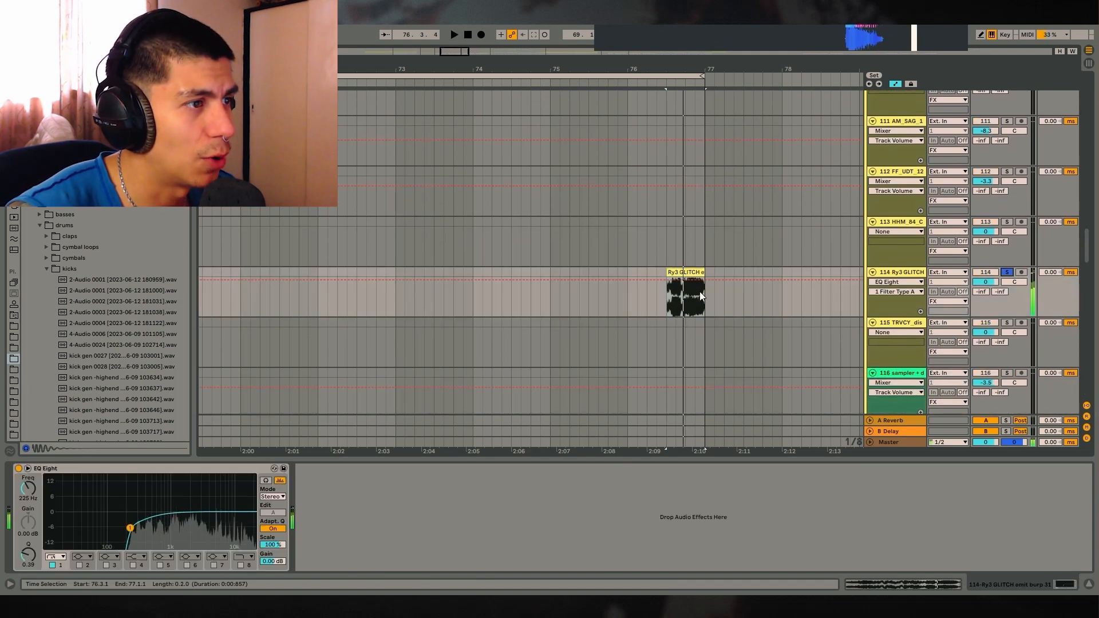
pyautogui.press('space')
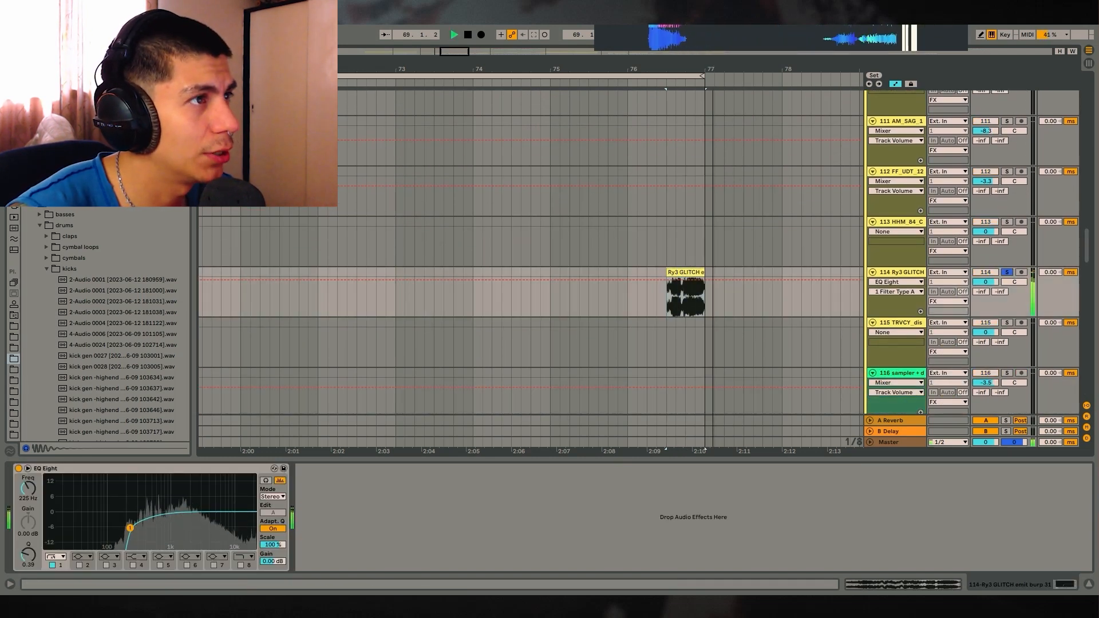
pyautogui.scroll(-2, 686, 105)
pyautogui.press('space')
pyautogui.scroll(2, 717, 167)
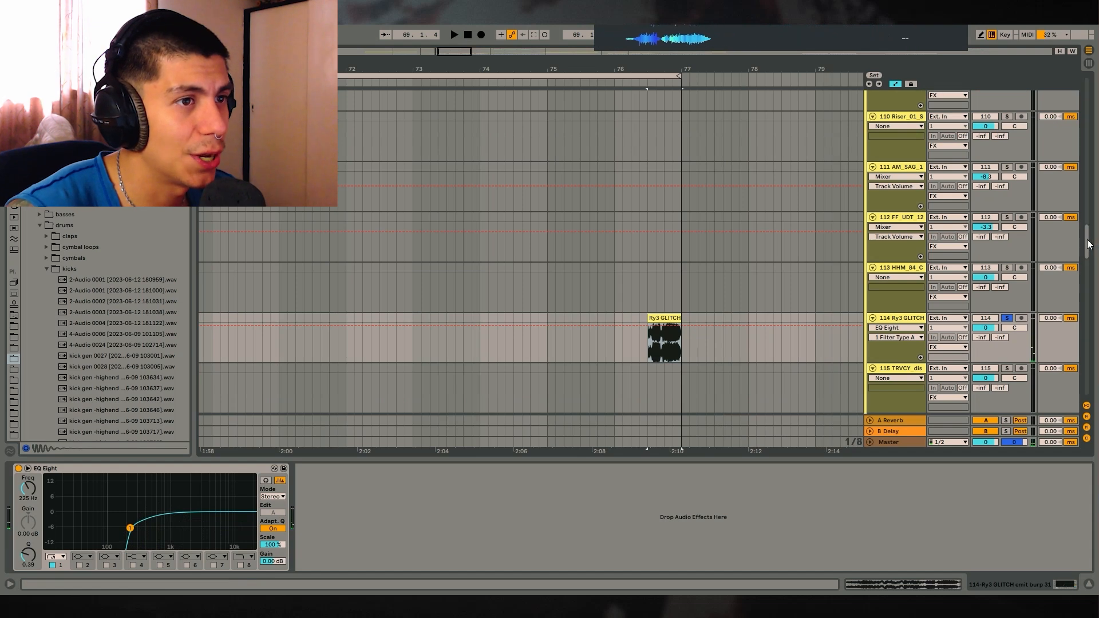
# Step: Examine the BASS group's short clips on tracks 53 and 59, selecting a region on track 59 starting at 74.2.1
pyautogui.moveTo(1088, 240); pyautogui.dragTo(1080, 138)
pyautogui.scroll(5, 656, 118)
pyautogui.moveTo(641, 70); pyautogui.dragTo(643, 43)
pyautogui.scroll(5, 717, 164)
pyautogui.scroll(-12, 824, 272)
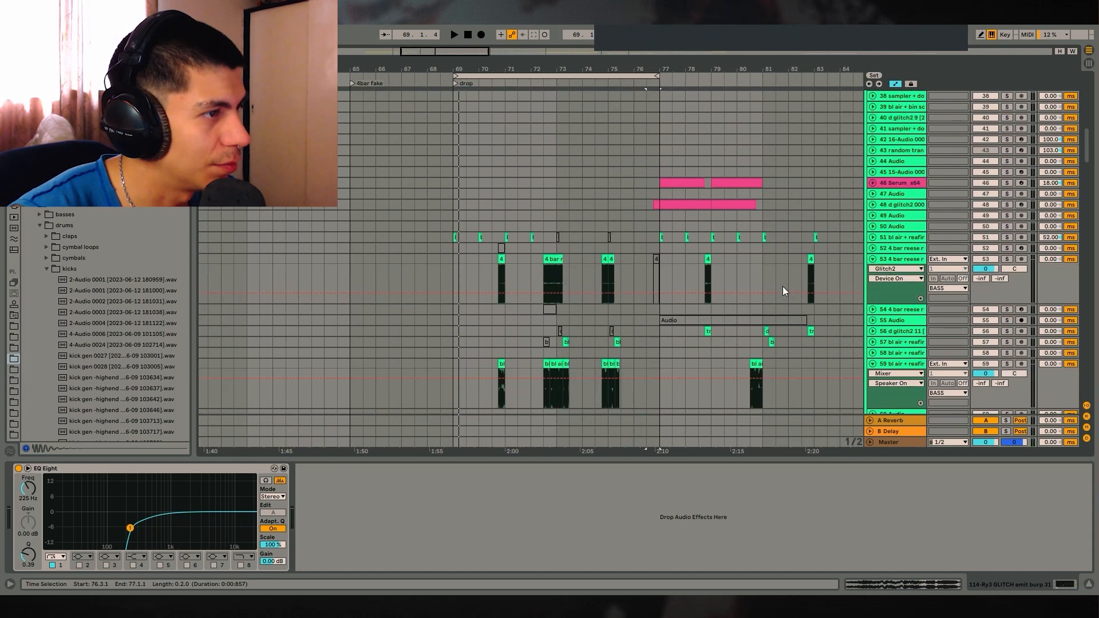
pyautogui.scroll(-4, 782, 287)
pyautogui.moveTo(578, 68); pyautogui.dragTo(562, 102)
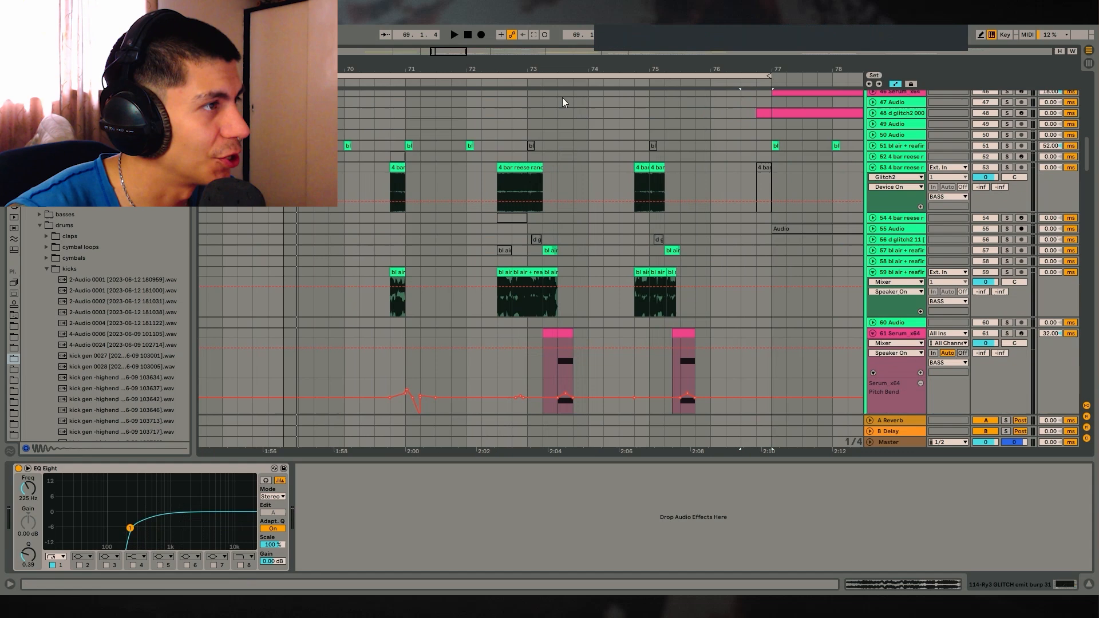
pyautogui.click(501, 166)
pyautogui.scroll(-1, 652, 273)
pyautogui.moveTo(603, 222); pyautogui.dragTo(730, 224)
pyautogui.scroll(-1, 736, 227)
pyautogui.scroll(-1, 880, 252)
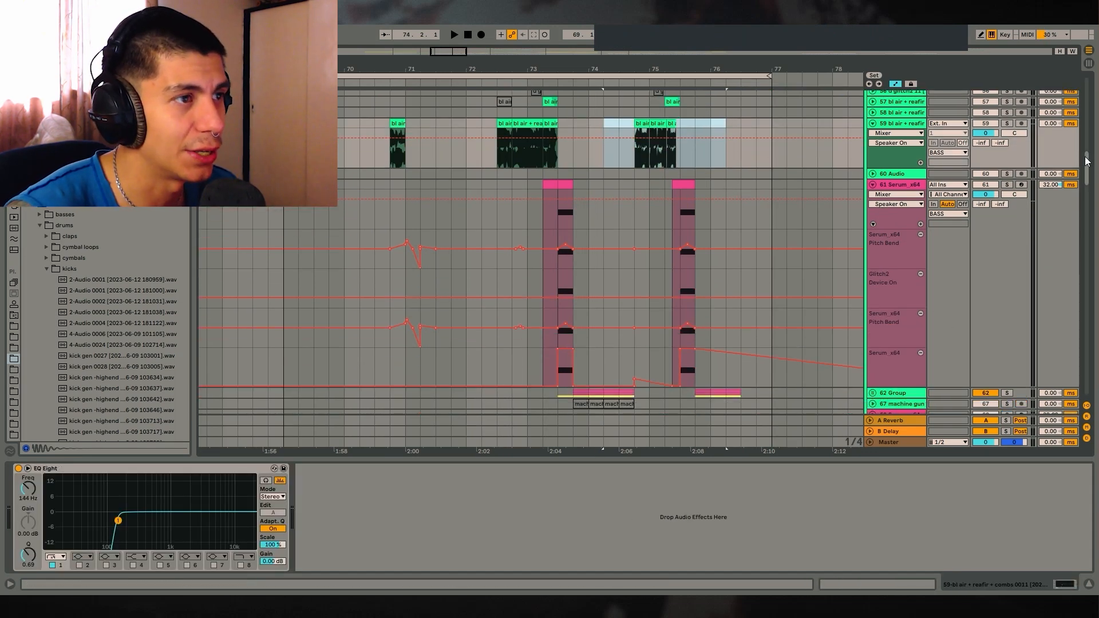
# Step: Hide the device view and fold Serum_x64 track 61 in the BASS group
pyautogui.scroll(-1, 1087, 160)
pyautogui.click(1090, 585)
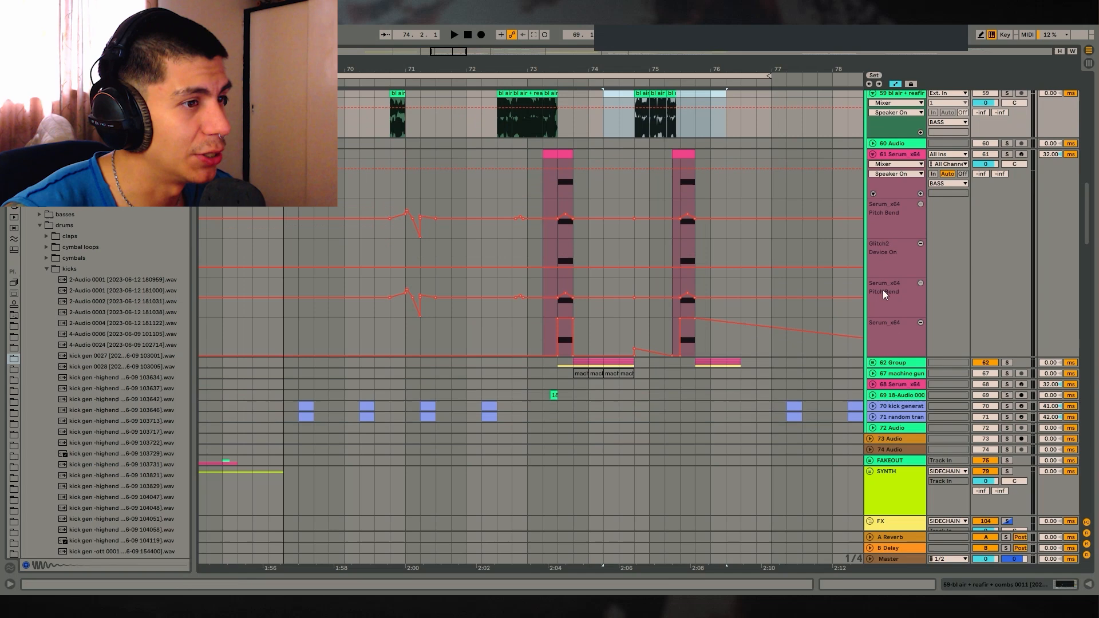
pyautogui.click(873, 154)
pyautogui.moveTo(722, 58); pyautogui.dragTo(782, 163)
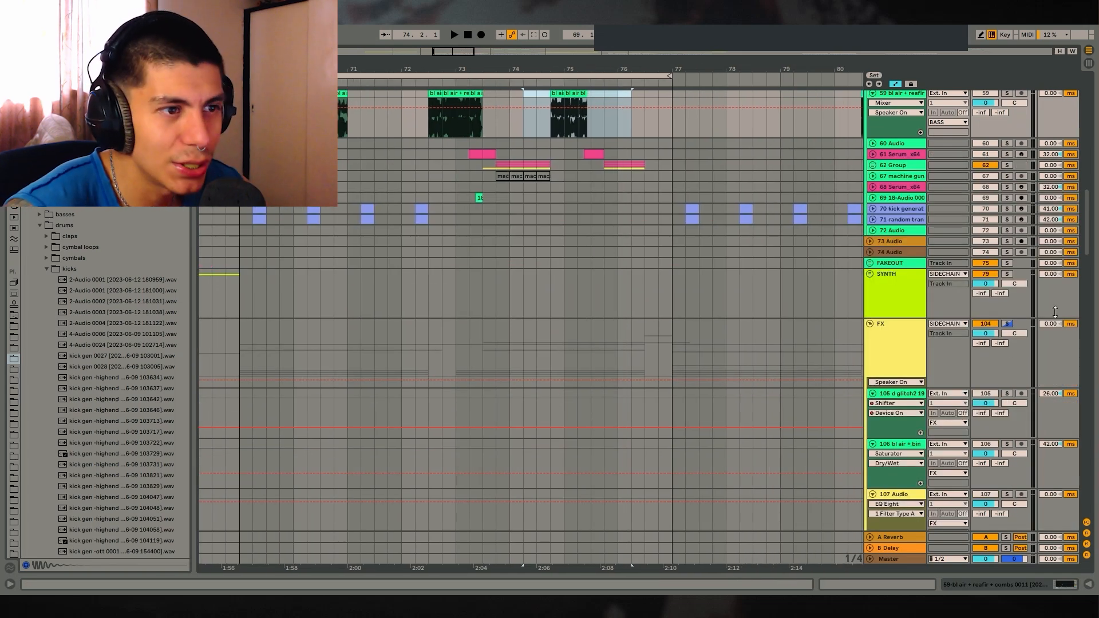
# Step: Solo the 15-Audio track 11 in the BASS group and play its unfolded clip from 77.1.1
pyautogui.moveTo(1089, 238); pyautogui.dragTo(1017, 101)
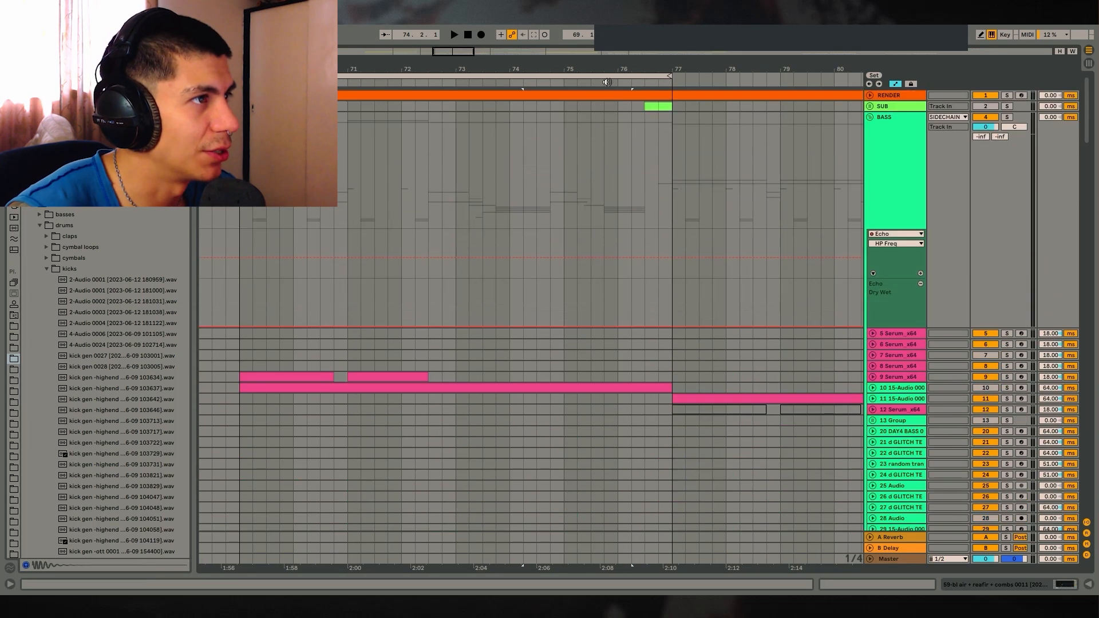
pyautogui.moveTo(613, 69); pyautogui.dragTo(613, 102)
pyautogui.scroll(-1, 590, 366)
pyautogui.click(552, 352)
pyautogui.click(535, 330)
pyautogui.click(617, 339)
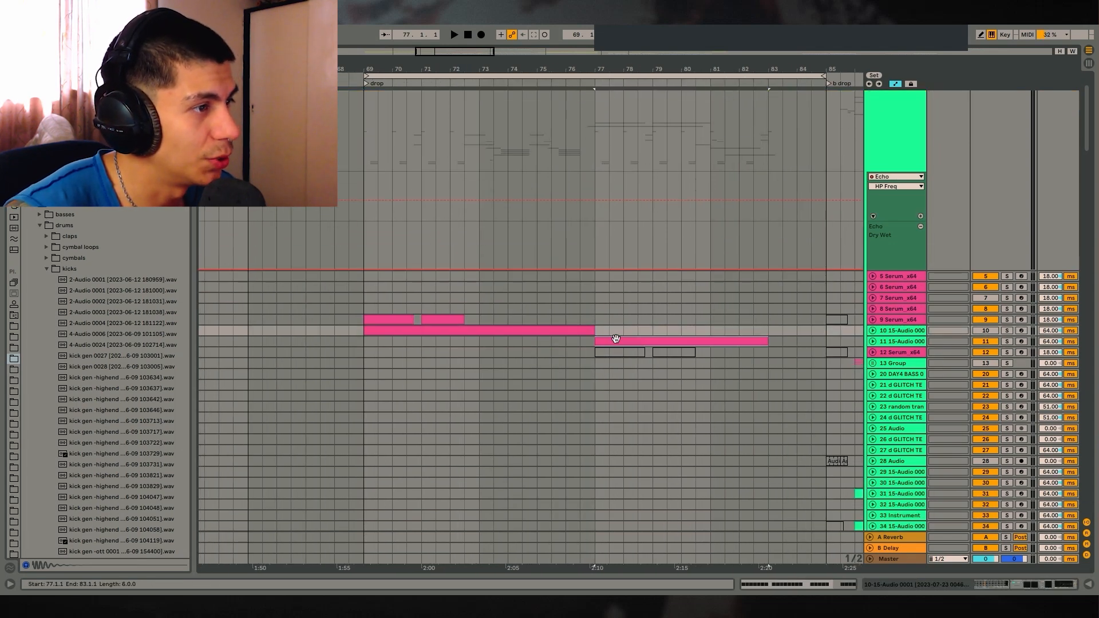
pyautogui.click(872, 341)
pyautogui.scroll(-4, 748, 355)
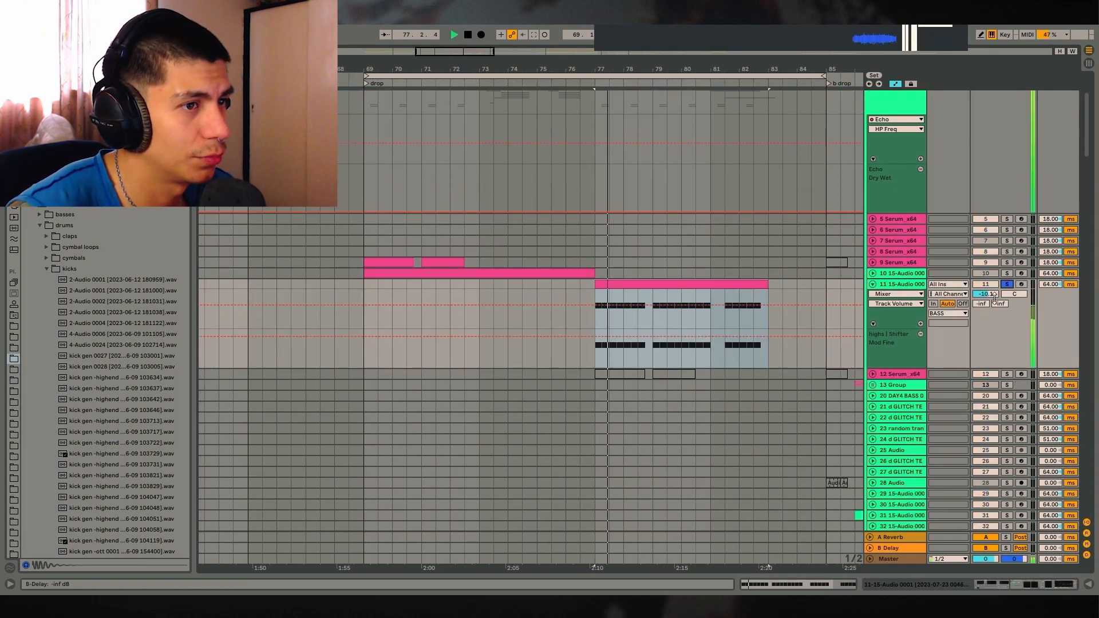
pyautogui.press('space')
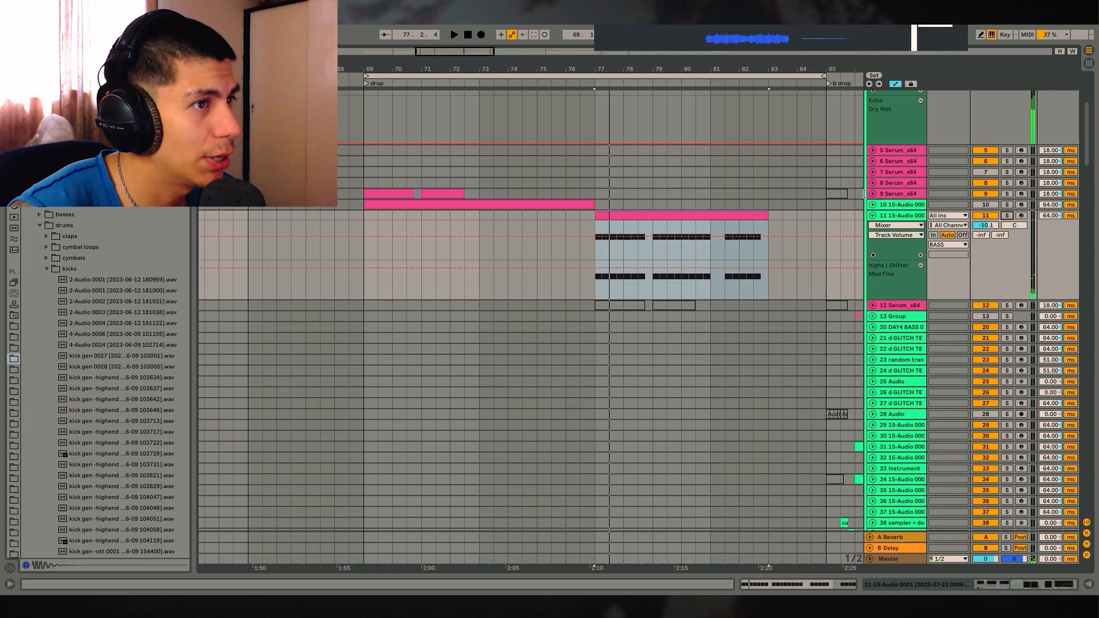
pyautogui.click(873, 216)
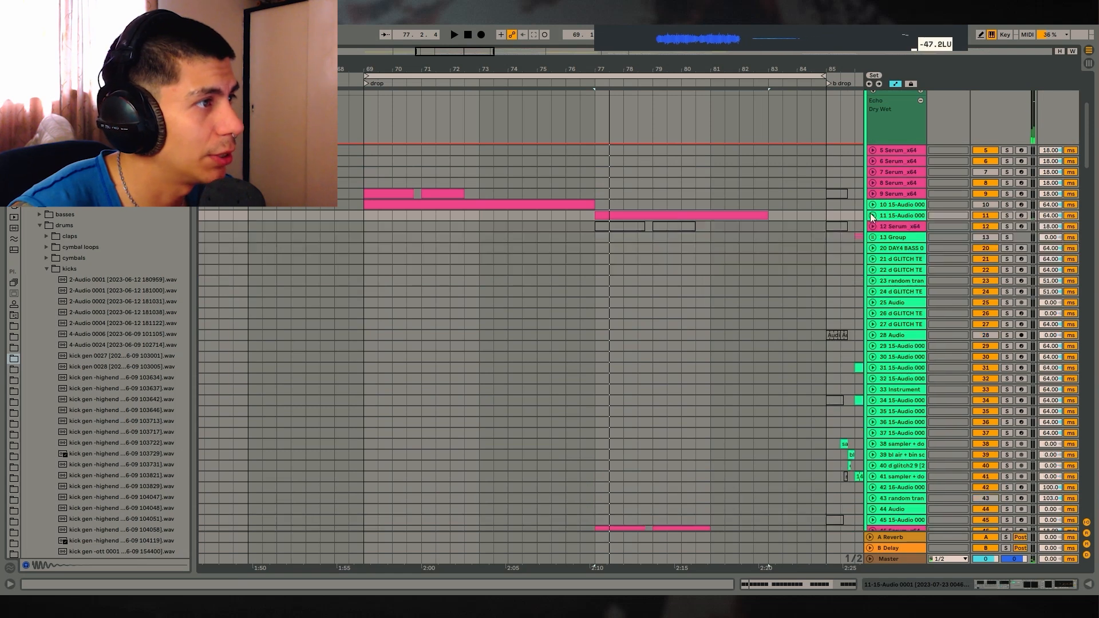
# Step: Play the full mix from 74.3.1 and unfold BASS tracks 46 and 48
pyautogui.click(523, 237)
pyautogui.press('space')
pyautogui.scroll(-4, 630, 321)
pyautogui.click(872, 393)
pyautogui.scroll(-5, 657, 366)
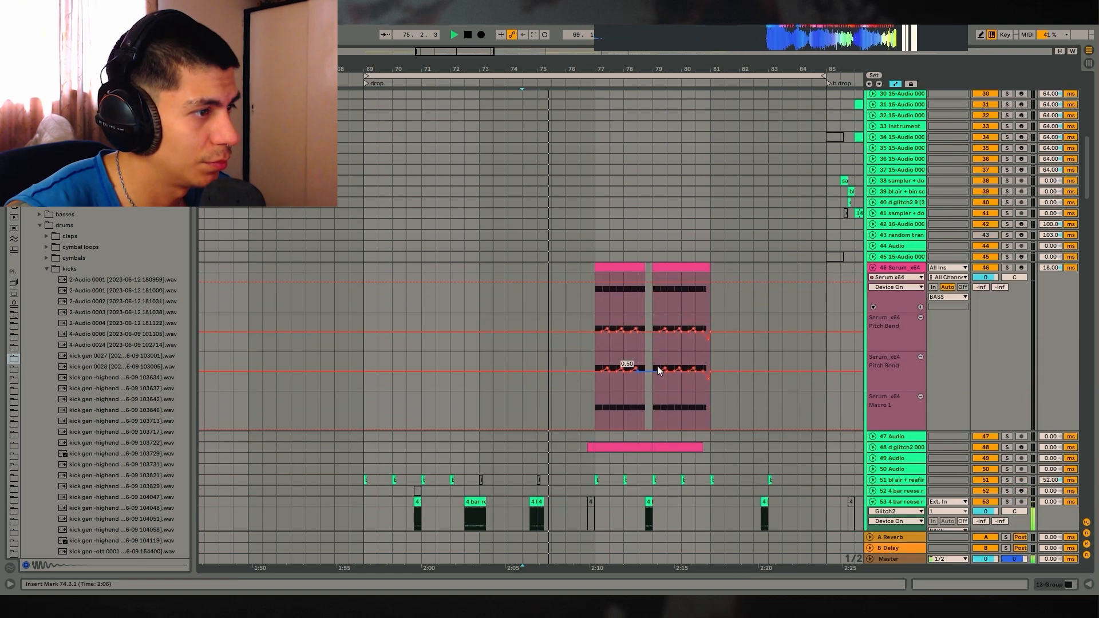
pyautogui.click(872, 401)
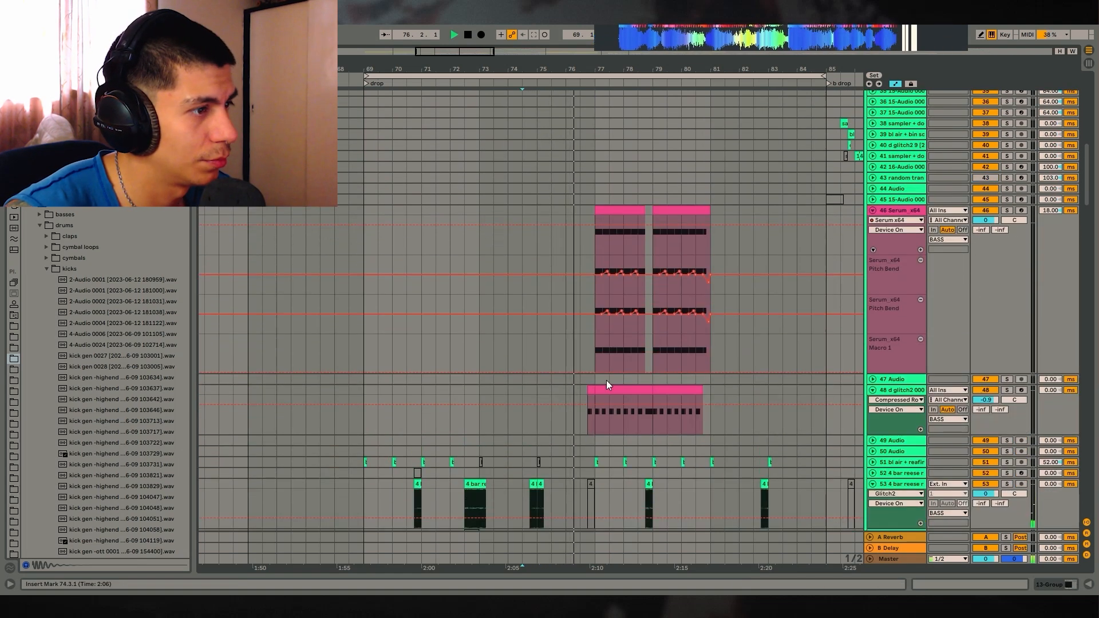
# Step: Solo Serum_x64 track 46 and inspect its device chain and Serum patch while playing the clip at 77.1.1
pyautogui.click(606, 210)
pyautogui.click(1007, 211)
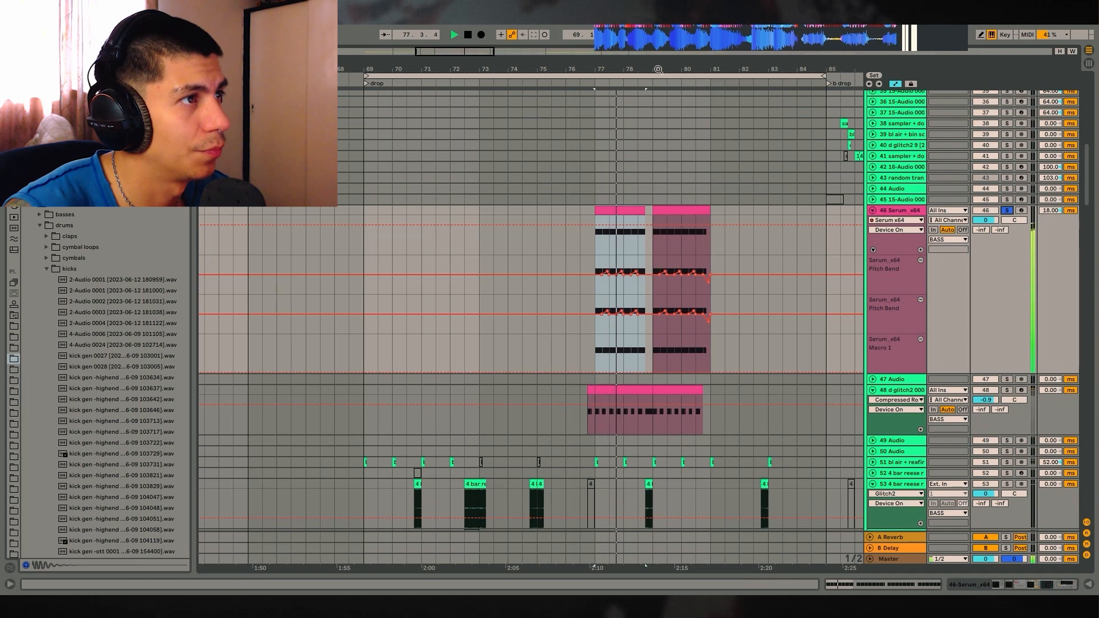
pyautogui.press('+')
pyautogui.click(971, 577)
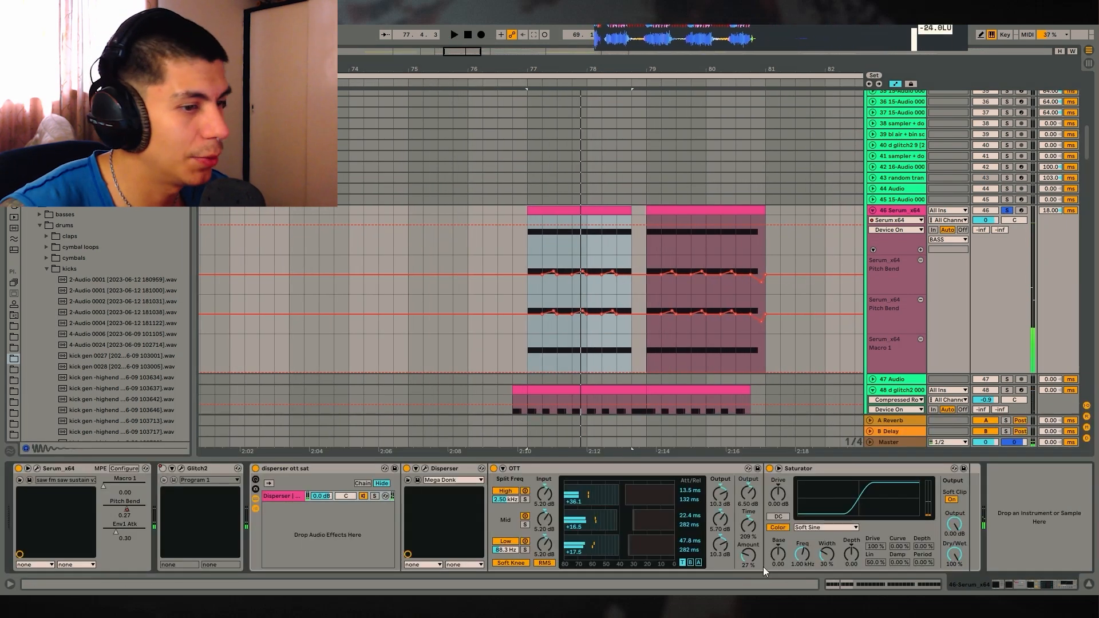
pyautogui.doubleClick(52, 473)
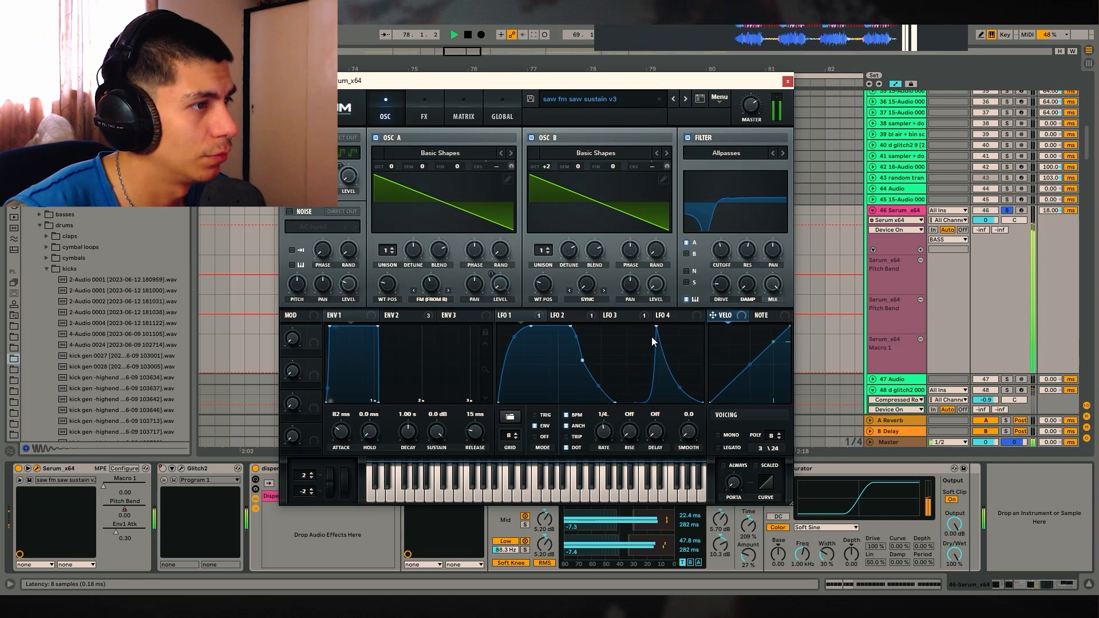
pyautogui.click(788, 81)
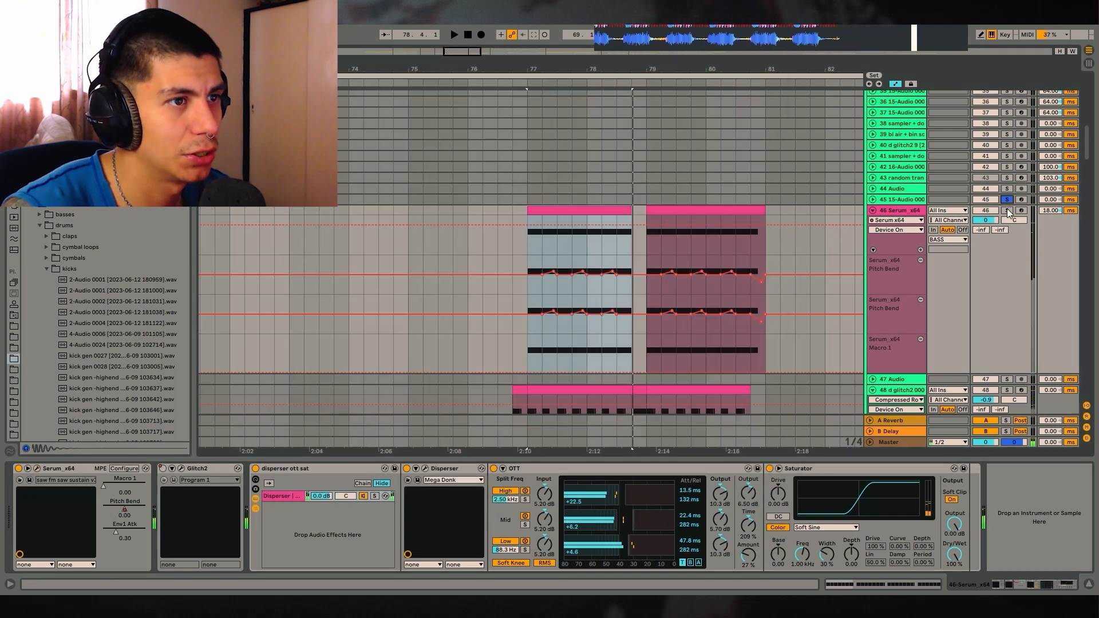
# Step: Solo the d glitch2 track 48 for playback from 77.1.1 and show its device chain
pyautogui.scroll(-3, 1007, 209)
pyautogui.click(1008, 310)
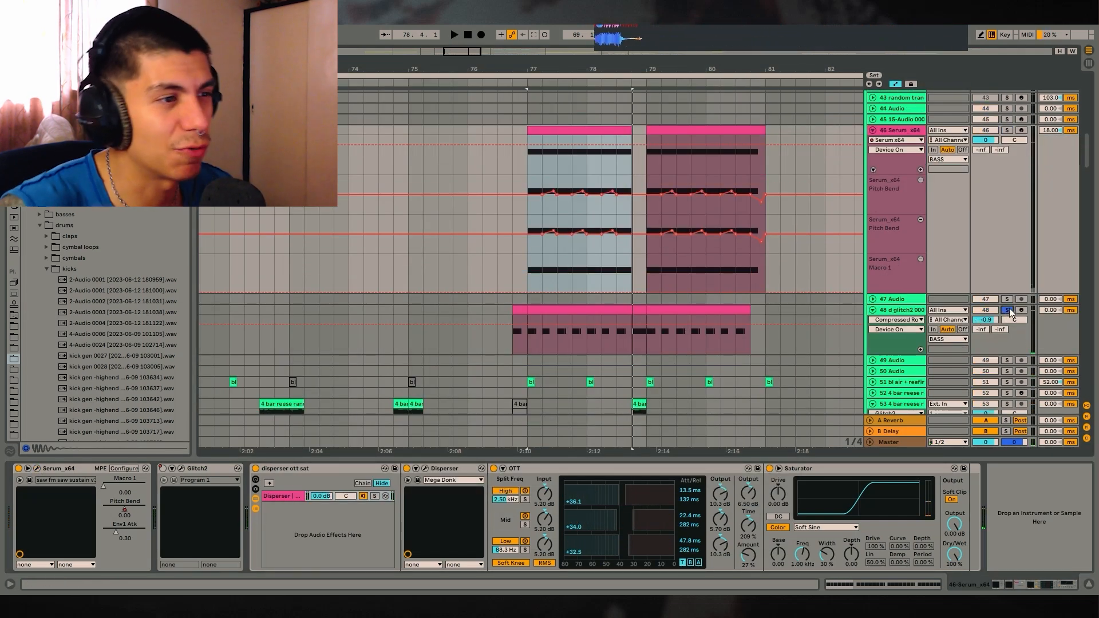
pyautogui.press('space')
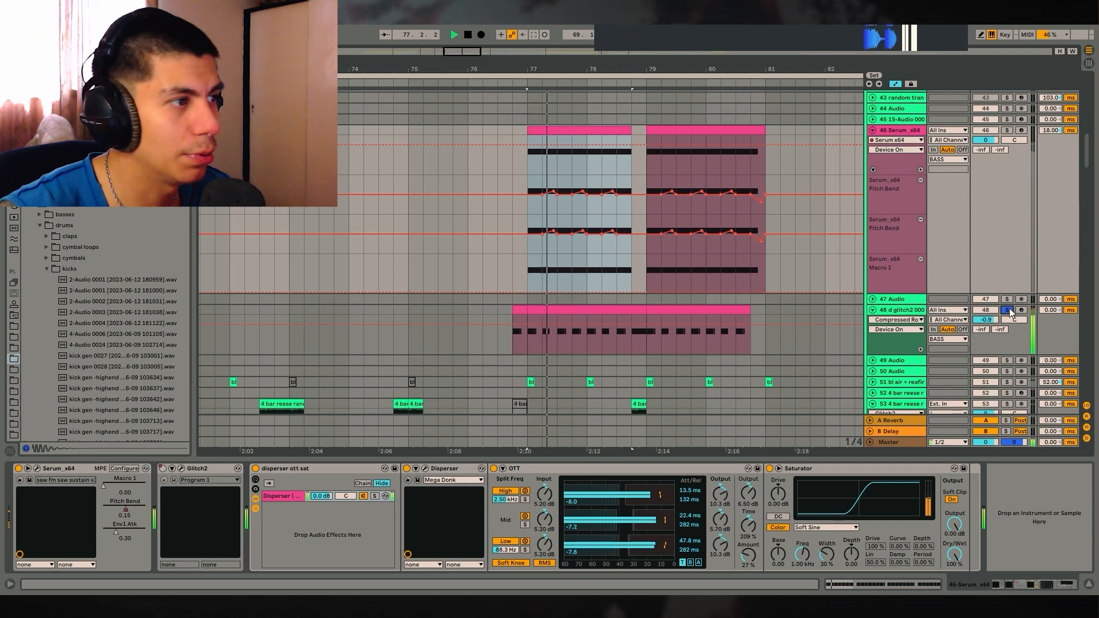
pyautogui.click(893, 312)
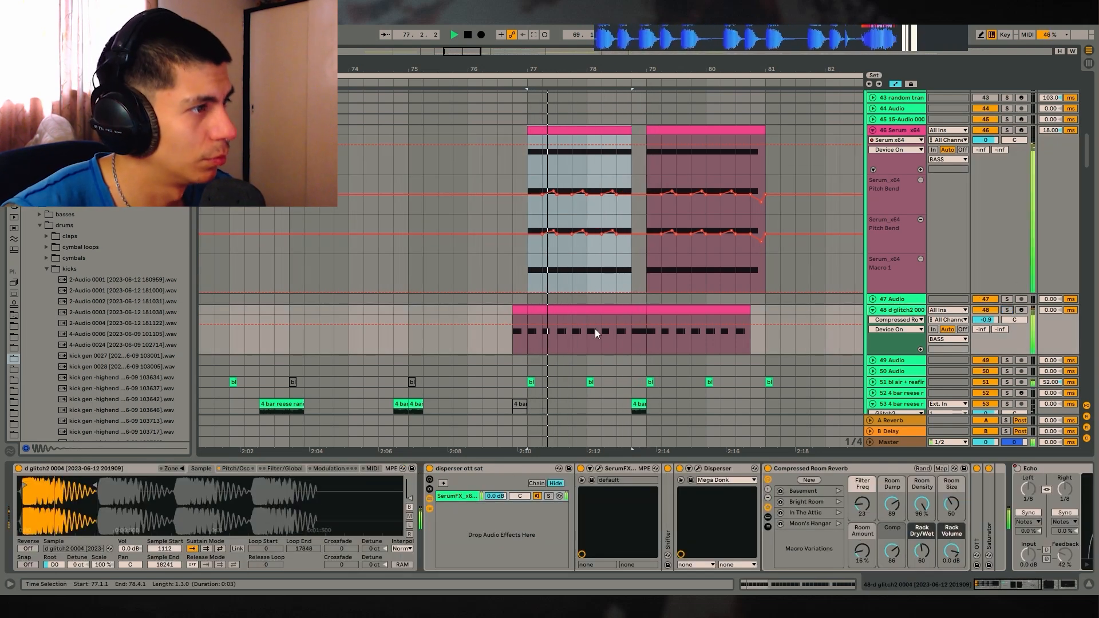
# Step: Hide the device view and examine the BASS group's clip layout from bar 77 to 83 during full-mix playback
pyautogui.scroll(-3, 803, 326)
pyautogui.scroll(-3, 735, 320)
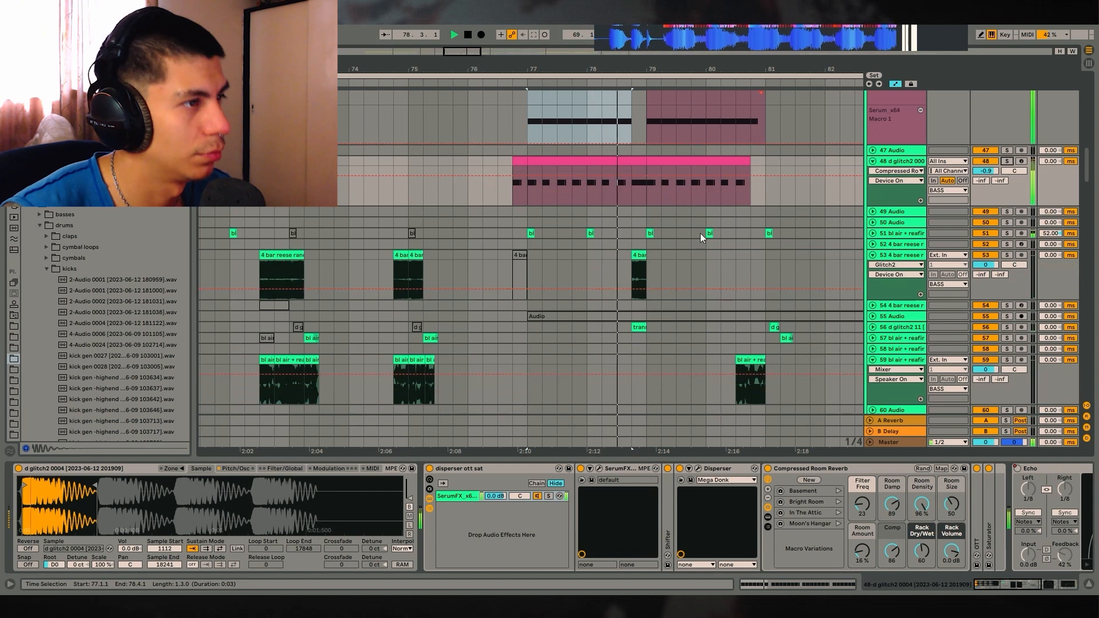
pyautogui.moveTo(657, 68); pyautogui.dragTo(587, 61)
pyautogui.hotkey('ctrl', 'alt', 'l')
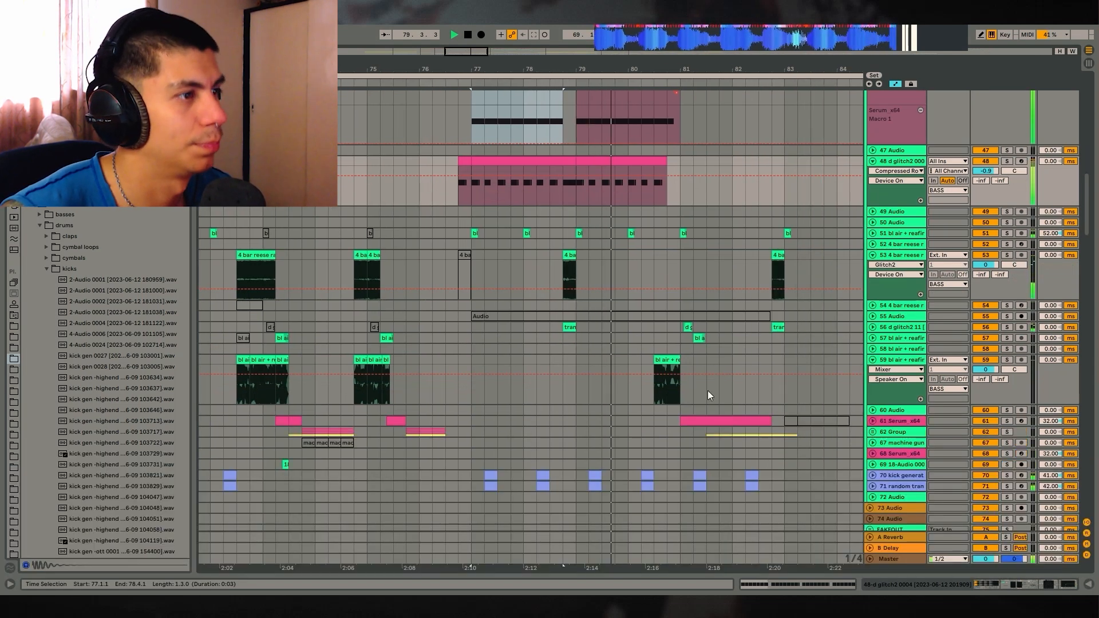
pyautogui.scroll(4, 707, 390)
pyautogui.scroll(1, 689, 268)
# Step: Play the full mix from 80.3.1 to hear the end of the drop's second half
pyautogui.moveTo(689, 66)
pyautogui.mouseDown()
pyautogui.moveTo(570, 59)
pyautogui.moveTo(607, 67)
pyautogui.mouseUp()
pyautogui.scroll(7, 689, 233)
pyautogui.click(544, 191)
pyautogui.press('space')
pyautogui.scroll(5, 603, 132)
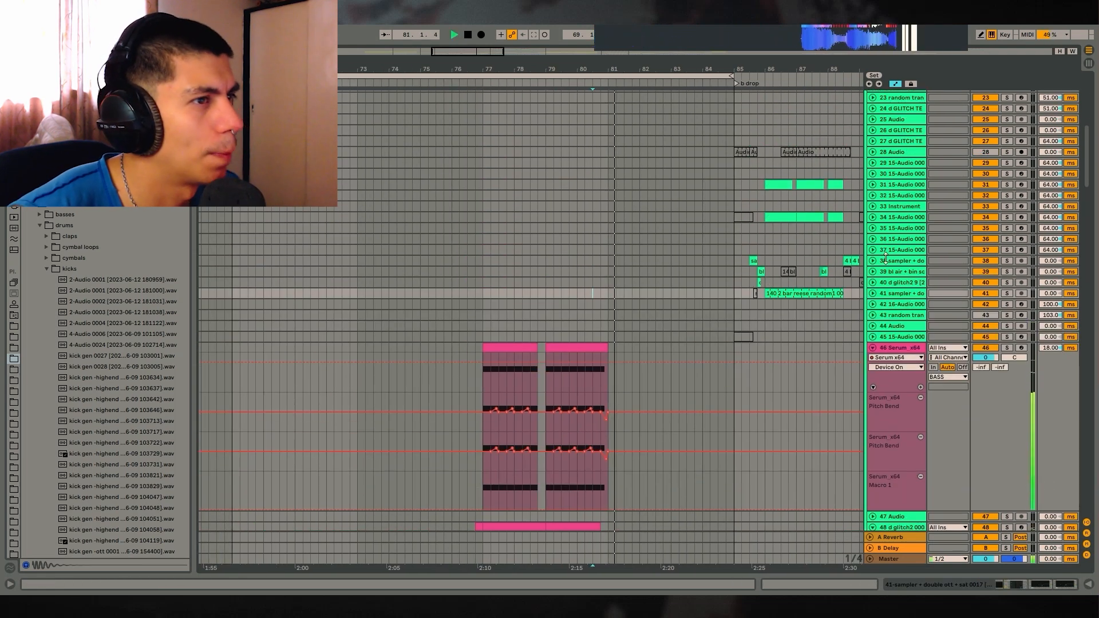
# Step: Fold all the tracks in the arrangement to get a compact overview of bars 77 to 85
pyautogui.keyDown('alt'); pyautogui.click(873, 337); pyautogui.keyUp('alt')
pyautogui.click(875, 224)
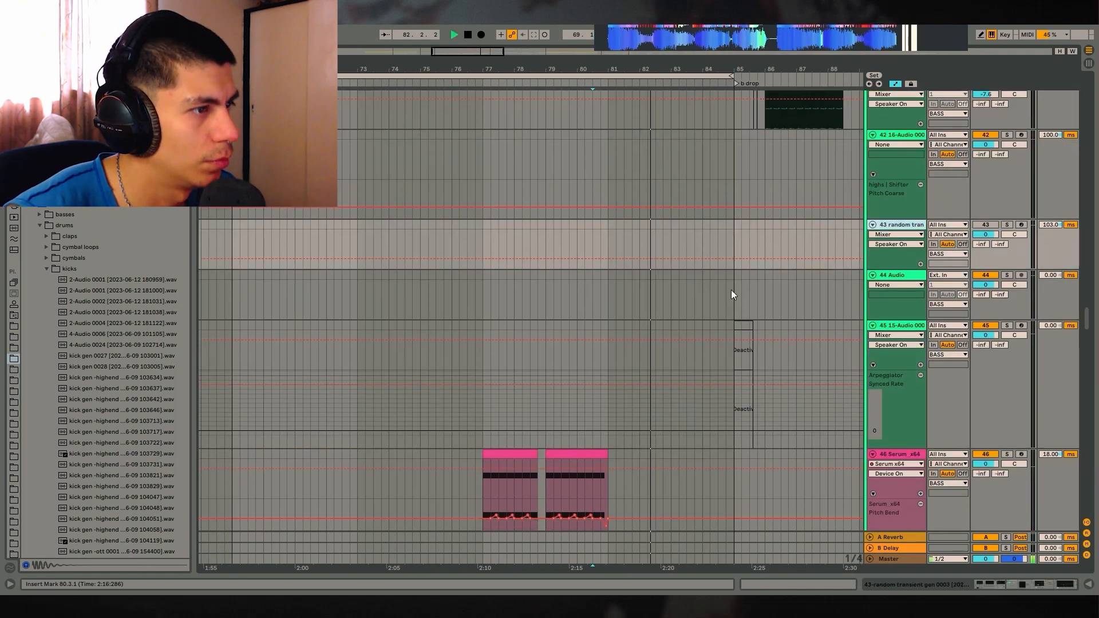
pyautogui.keyDown('alt'); pyautogui.click(873, 225); pyautogui.keyUp('alt')
pyautogui.scroll(3, 623, 111)
pyautogui.scroll(3, 634, 118)
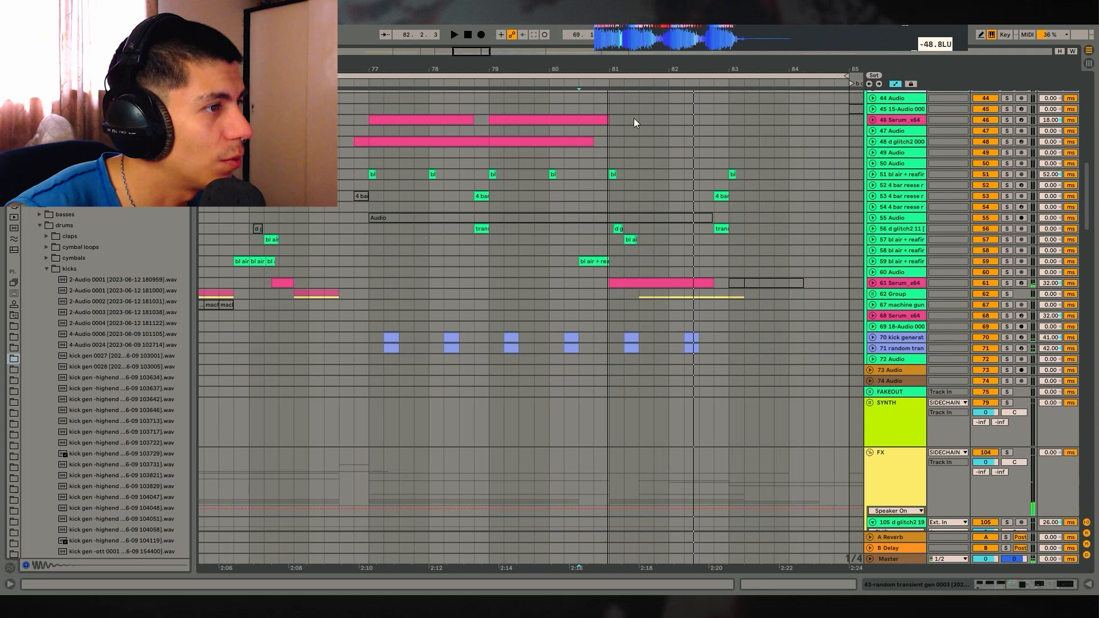
# Step: Unfold and solo Serum_x64 track 61, play its clip from 81.1.1 and show its device chain
pyautogui.click(872, 283)
pyautogui.click(619, 283)
pyautogui.press('space')
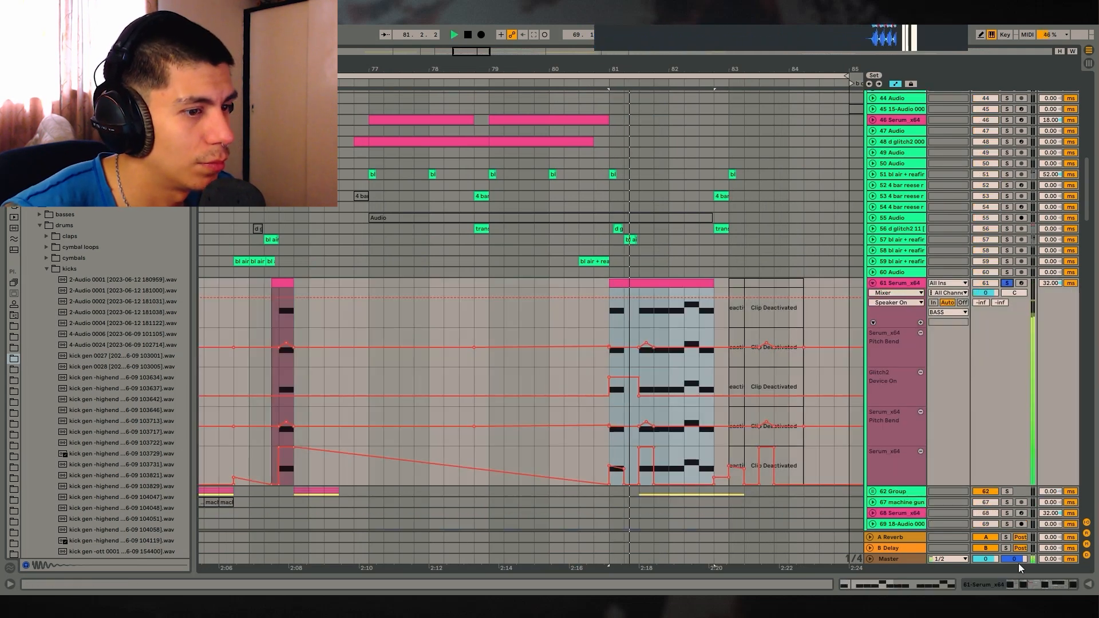
pyautogui.hotkey('ctrl', 'alt', 'l')
# Step: Open the first Glitch2 device on track 61 and inspect its Retrigger speed settings while playing the clip
pyautogui.click(183, 469)
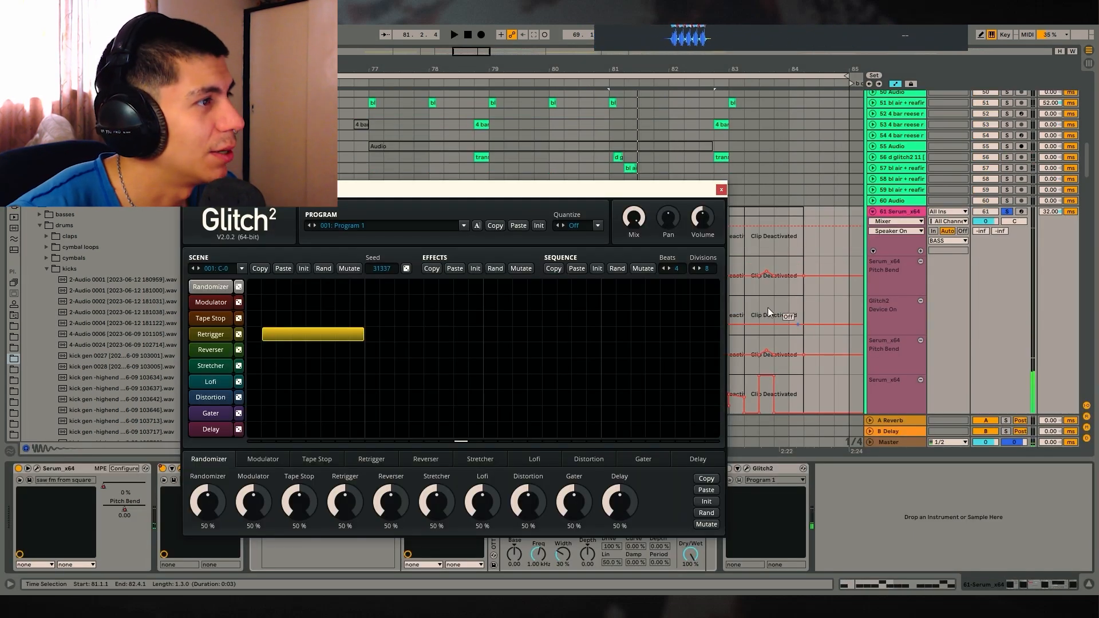
pyautogui.moveTo(463, 190); pyautogui.dragTo(609, 139)
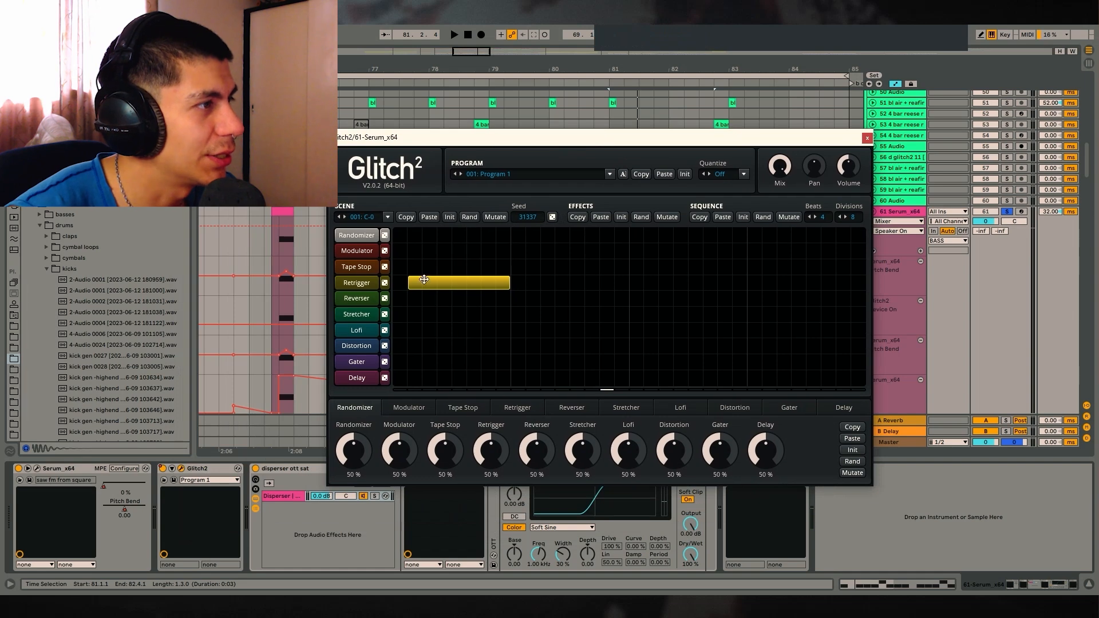
pyautogui.moveTo(705, 137); pyautogui.dragTo(722, 94)
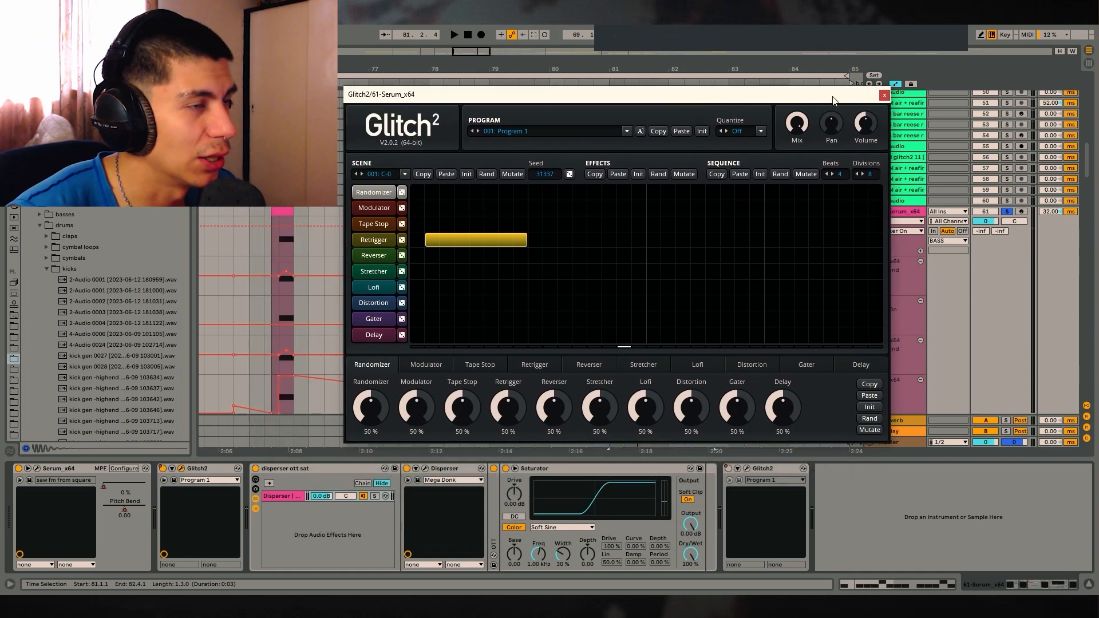
pyautogui.moveTo(816, 101); pyautogui.dragTo(800, 98)
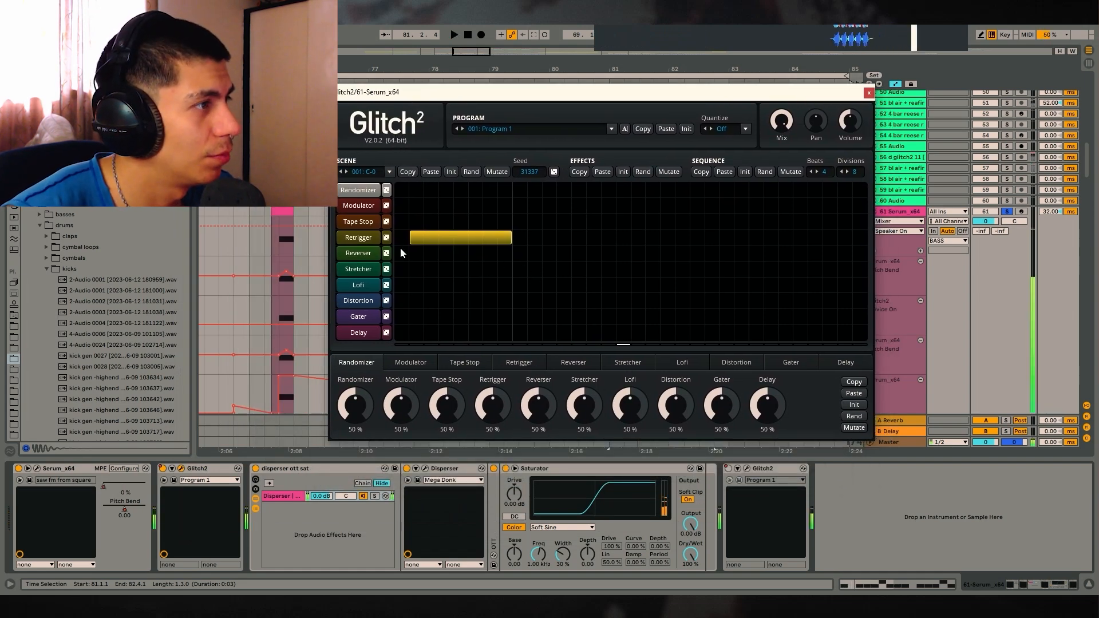
pyautogui.click(358, 238)
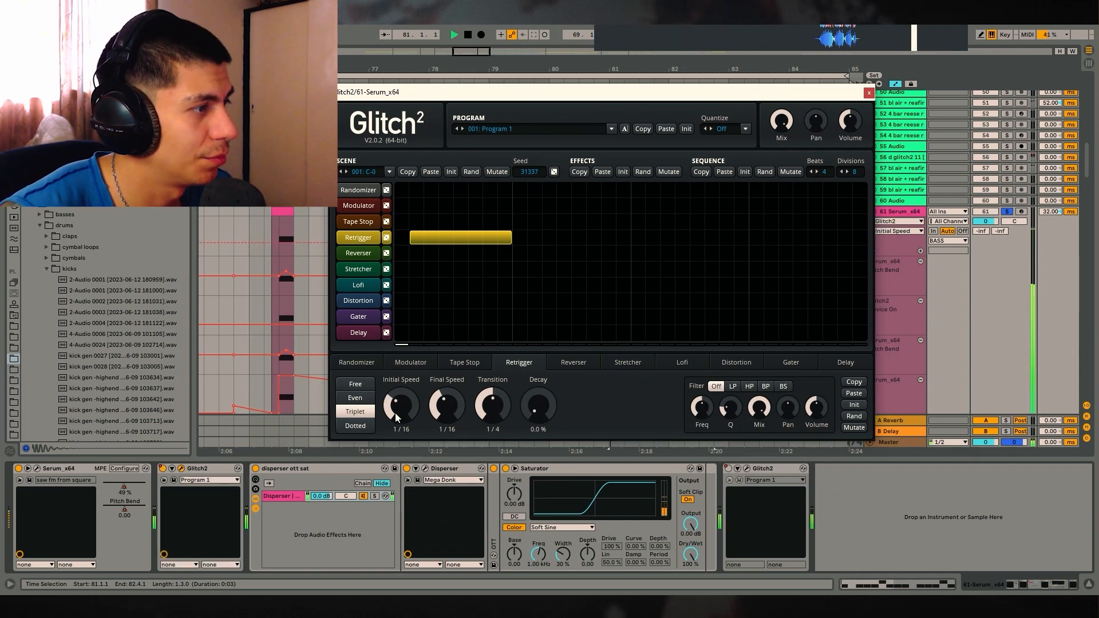
pyautogui.moveTo(395, 414)
pyautogui.mouseDown()
pyautogui.moveTo(403, 384)
pyautogui.moveTo(402, 428)
pyautogui.mouseUp()
pyautogui.press('space')
pyautogui.click(868, 93)
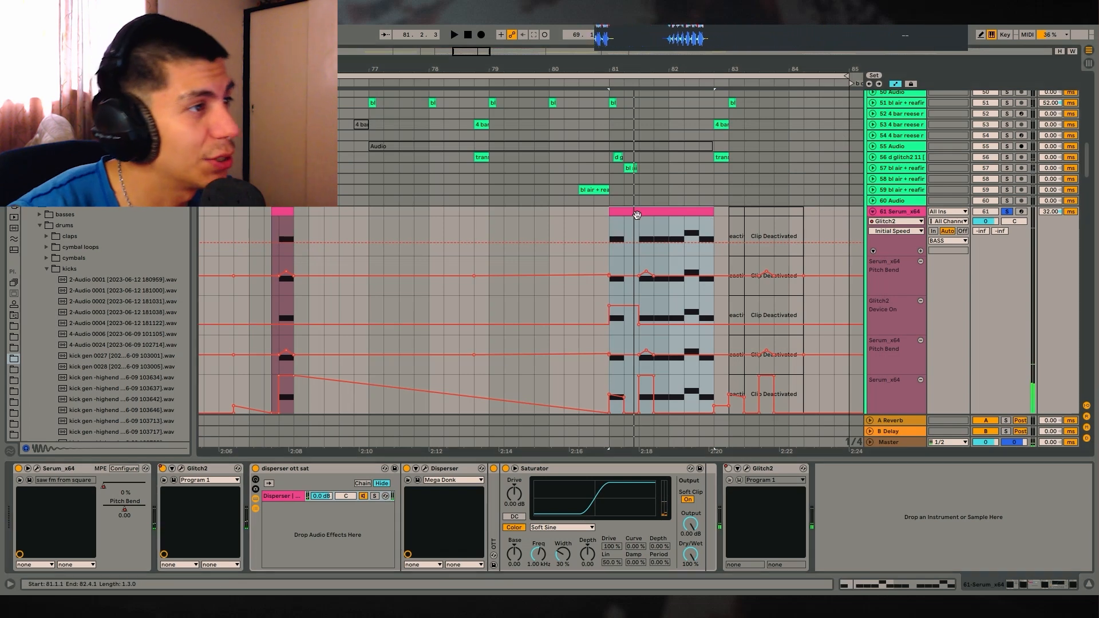
# Step: Play the soloed track 61 clip from 81.1.1 while examining its pitch bend and Glitch2 automation
pyautogui.moveTo(642, 63); pyautogui.dragTo(623, 236)
pyautogui.moveTo(675, 67); pyautogui.dragTo(635, 71)
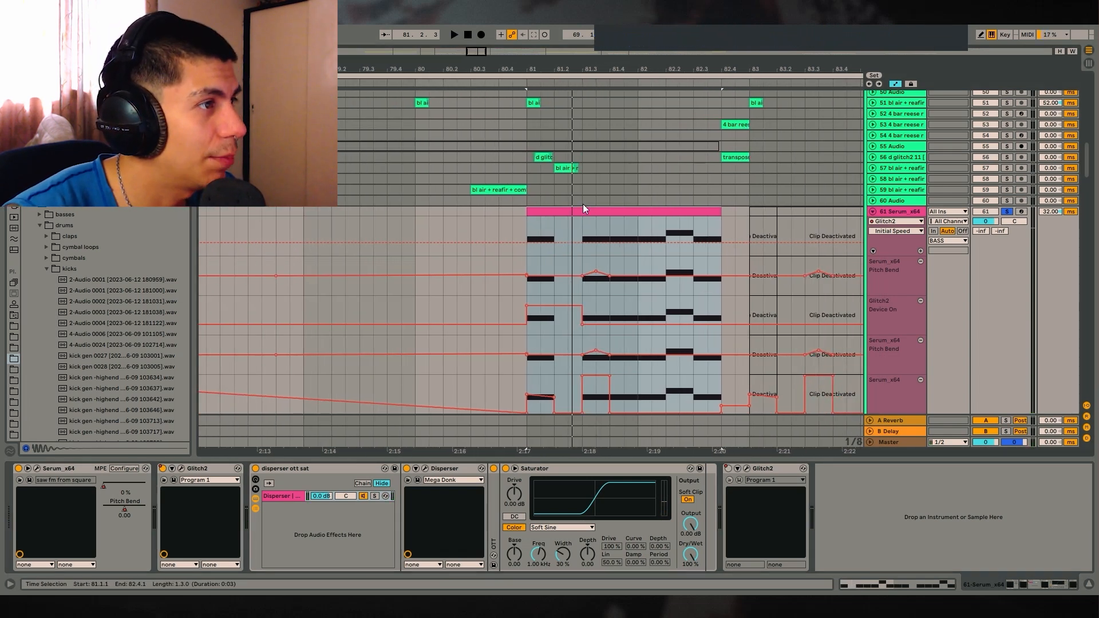
pyautogui.scroll(-3, 661, 279)
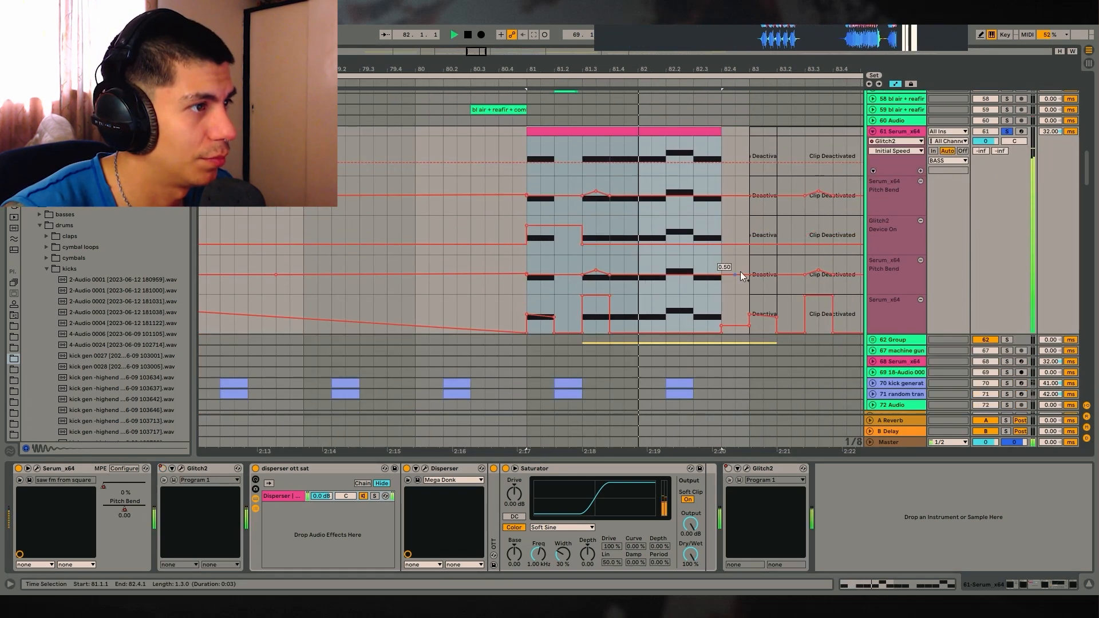
pyautogui.scroll(3, 792, 239)
pyautogui.scroll(-5, 790, 239)
pyautogui.scroll(3, 700, 263)
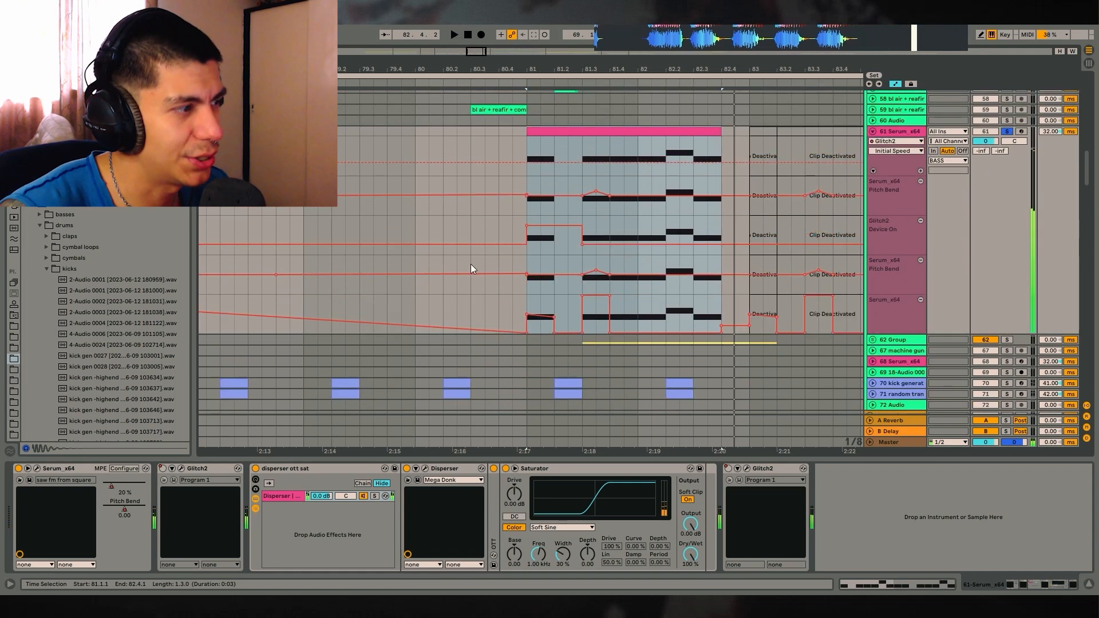
# Step: Survey track 61's clips and automation across both drop sections up to bar 101, and fold the track
pyautogui.moveTo(524, 69); pyautogui.dragTo(575, 70)
pyautogui.moveTo(368, 67); pyautogui.dragTo(211, 67)
pyautogui.moveTo(449, 69); pyautogui.dragTo(876, 76)
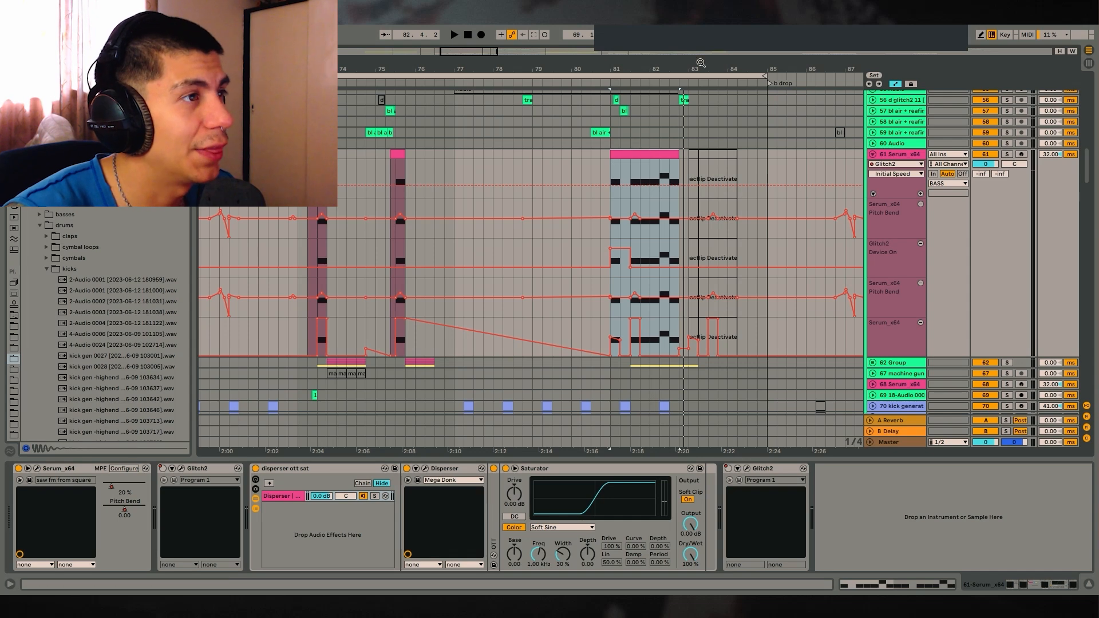
pyautogui.moveTo(701, 63); pyautogui.dragTo(493, 28)
pyautogui.moveTo(516, 75); pyautogui.dragTo(738, 75)
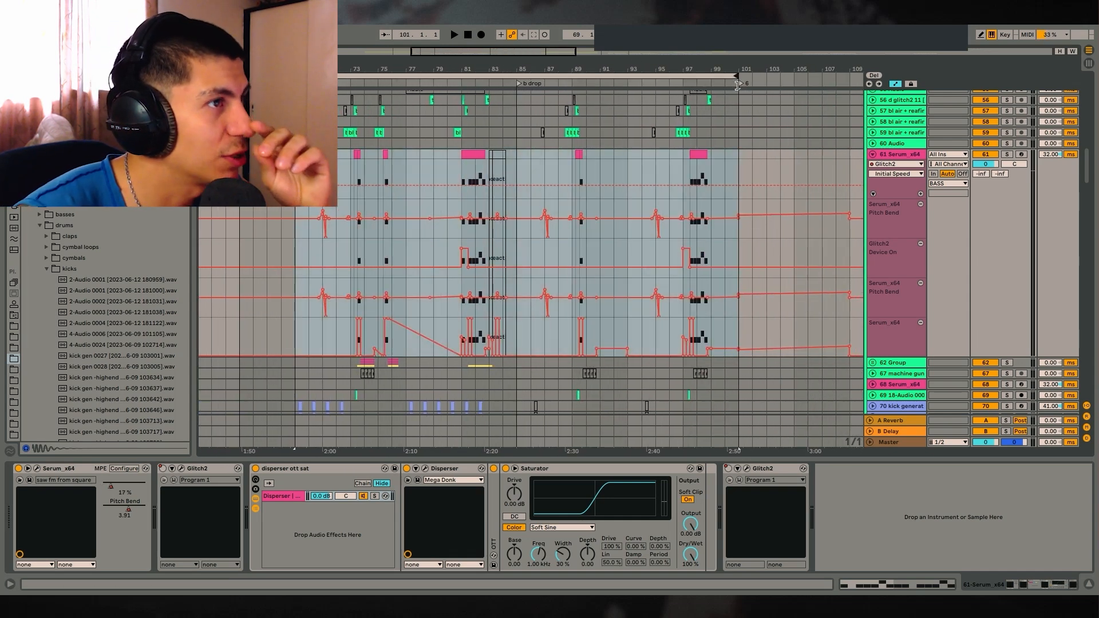
pyautogui.click(518, 152)
pyautogui.moveTo(517, 154); pyautogui.dragTo(626, 150)
pyautogui.click(873, 154)
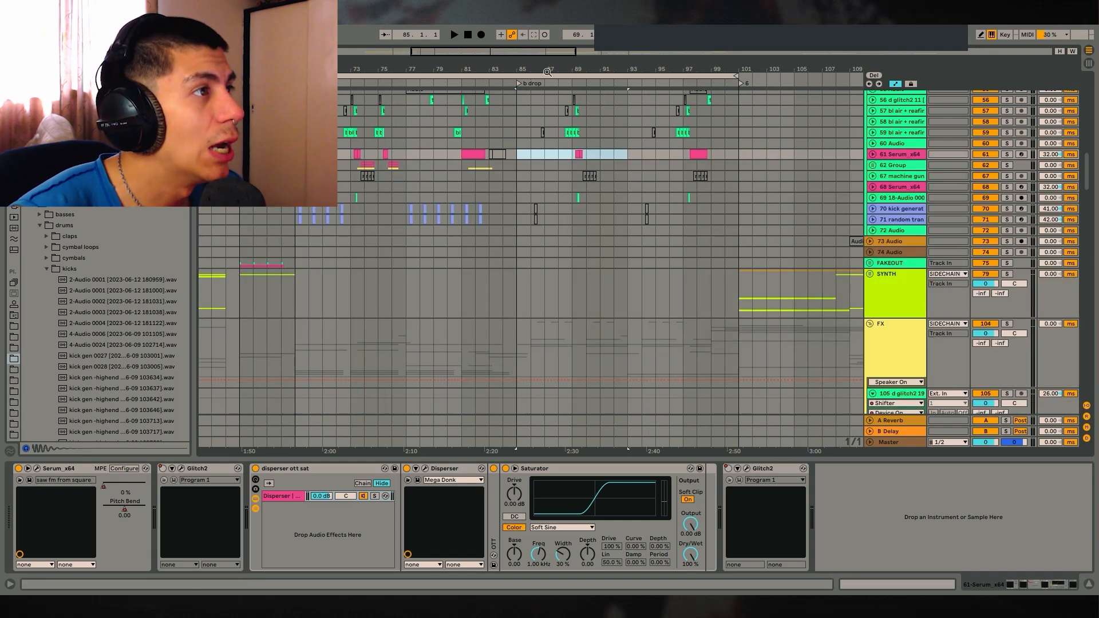
# Step: Mark the empty gap before the b drop on track 67 and play the full mix from 82.3.1 through it
pyautogui.scroll(3, 418, 229)
pyautogui.click(543, 166)
pyautogui.moveTo(543, 67); pyautogui.dragTo(540, 76)
pyautogui.moveTo(540, 177); pyautogui.dragTo(631, 174)
pyautogui.moveTo(636, 67); pyautogui.dragTo(620, 66)
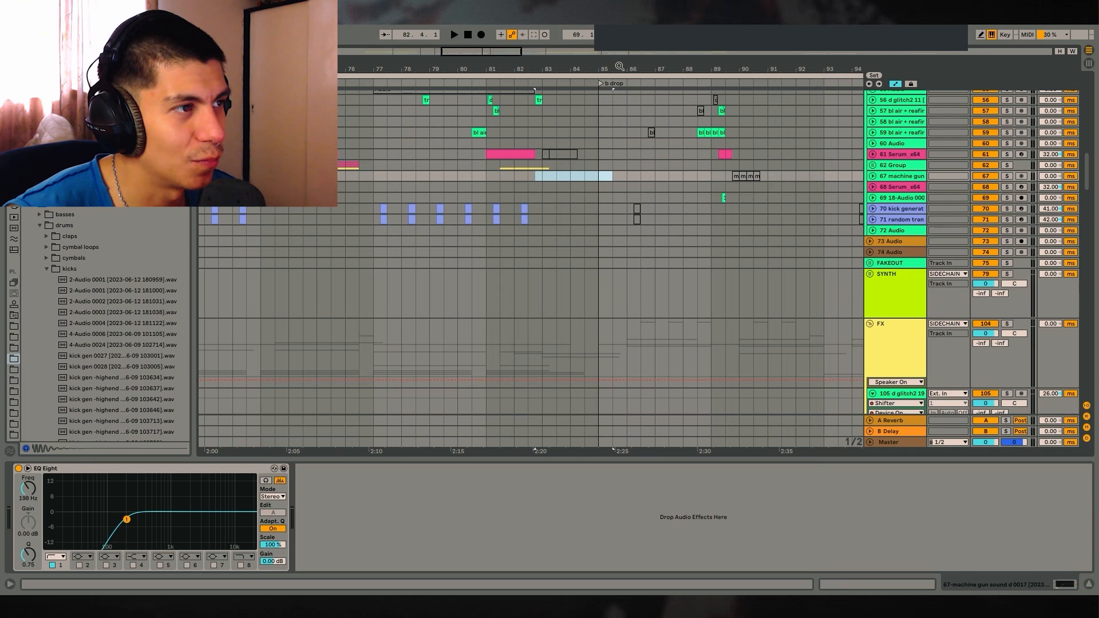
pyautogui.click(538, 175)
pyautogui.press('space')
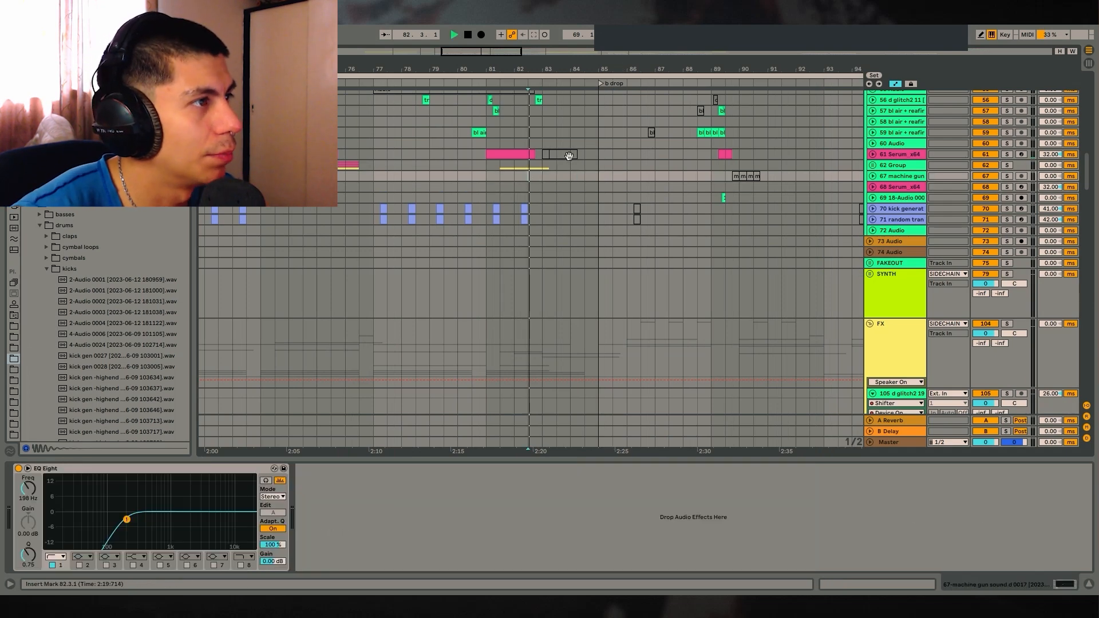
pyautogui.moveTo(574, 68); pyautogui.dragTo(578, 118)
pyautogui.scroll(4, 668, 171)
pyautogui.moveTo(1084, 166); pyautogui.dragTo(1084, 123)
pyautogui.press('space')
# Step: Inspect the device chains of bass tracks 20 and 21 and the BASS group around the b drop's start at 85.1.1
pyautogui.click(571, 203)
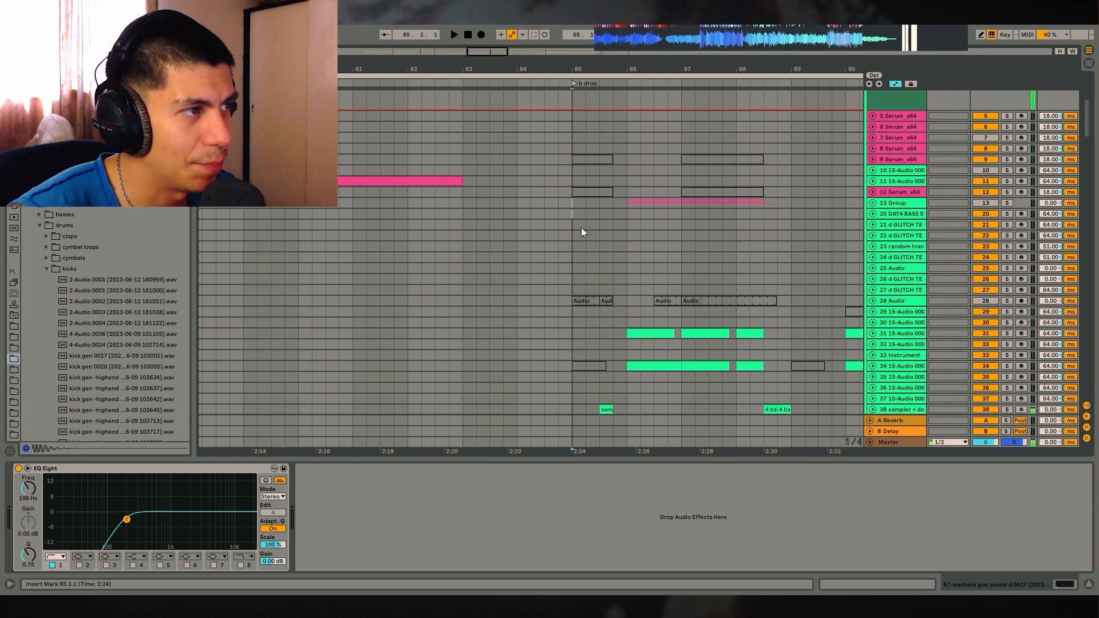
pyautogui.click(458, 215)
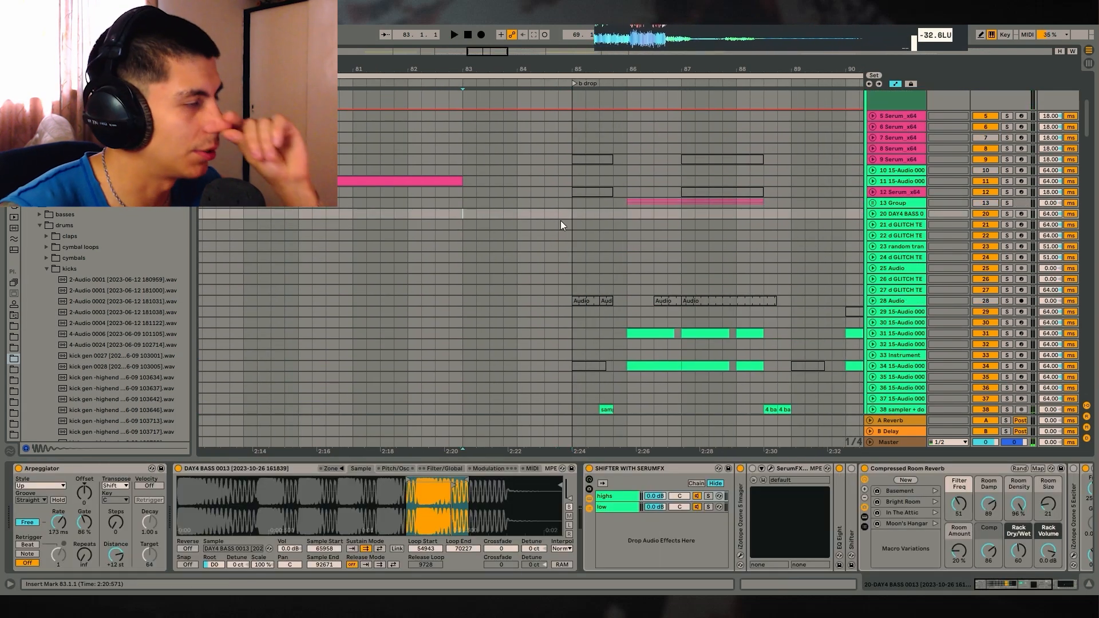
pyautogui.moveTo(572, 218); pyautogui.dragTo(630, 305)
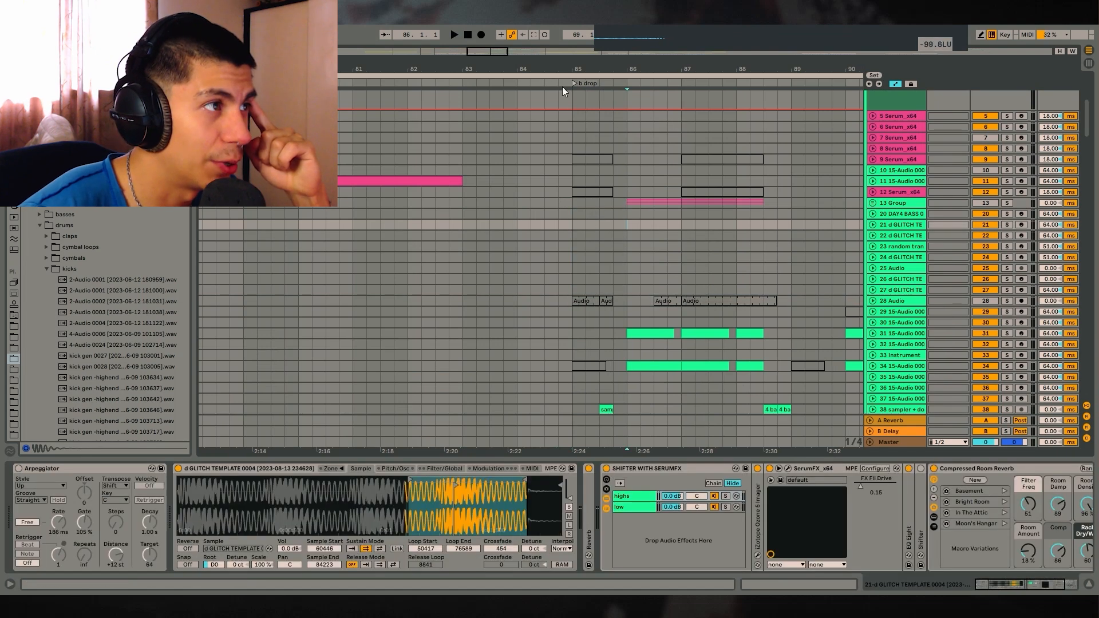
pyautogui.click(570, 94)
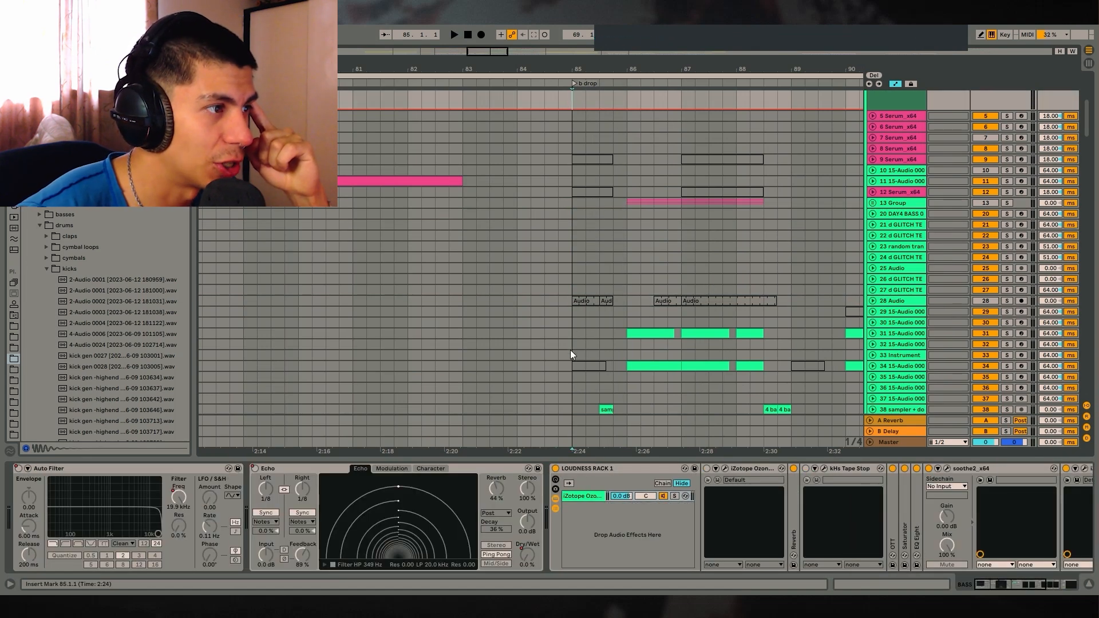
pyautogui.press('x')
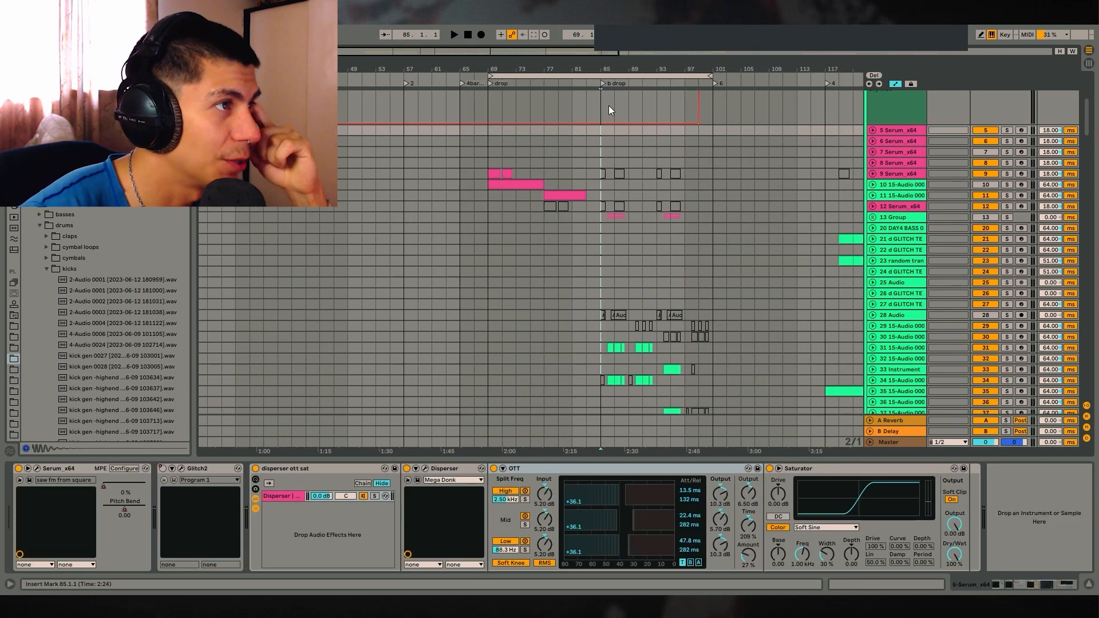
# Step: Compare the BASS group's drop and b drop sections, and mark bar 85 on tracks 23 and 24
pyautogui.moveTo(493, 99); pyautogui.dragTo(713, 104)
pyautogui.keyDown('ctrl'); pyautogui.scroll(3, 621, 104); pyautogui.keyUp('ctrl')
pyautogui.moveTo(615, 104); pyautogui.dragTo(764, 105)
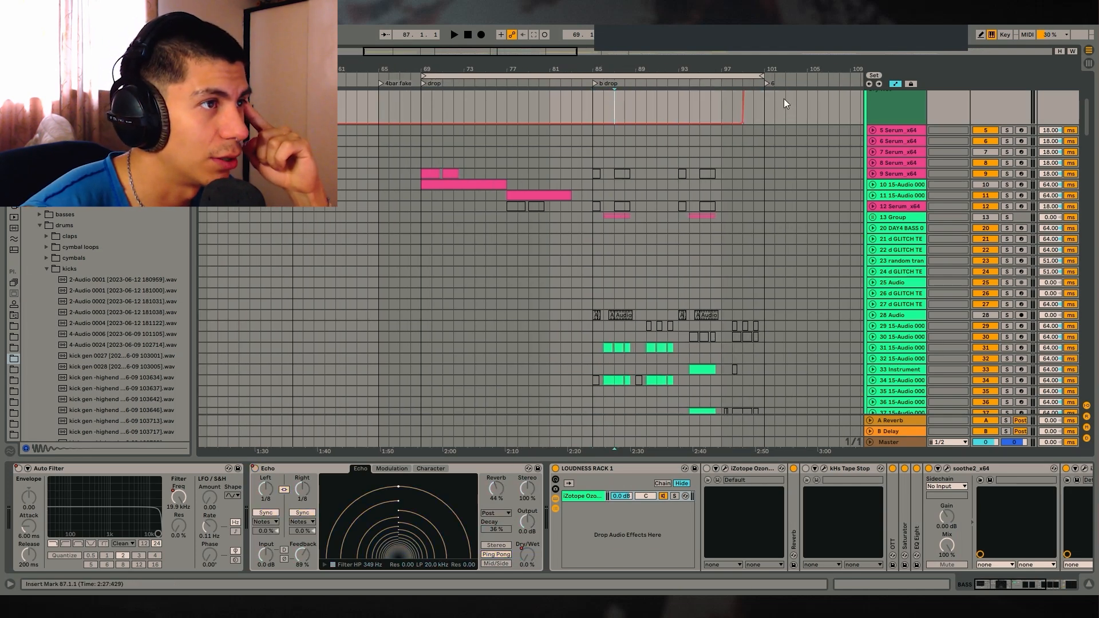
pyautogui.click(785, 98)
pyautogui.click(592, 104)
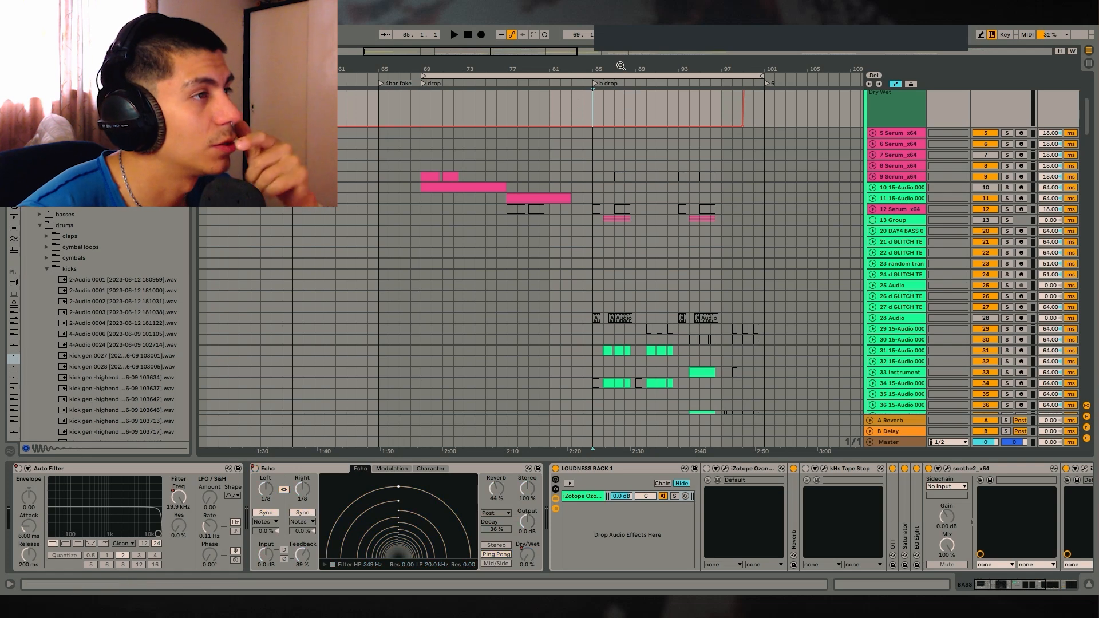
pyautogui.press('+')
pyautogui.moveTo(580, 104); pyautogui.dragTo(522, 172)
pyautogui.click(527, 259)
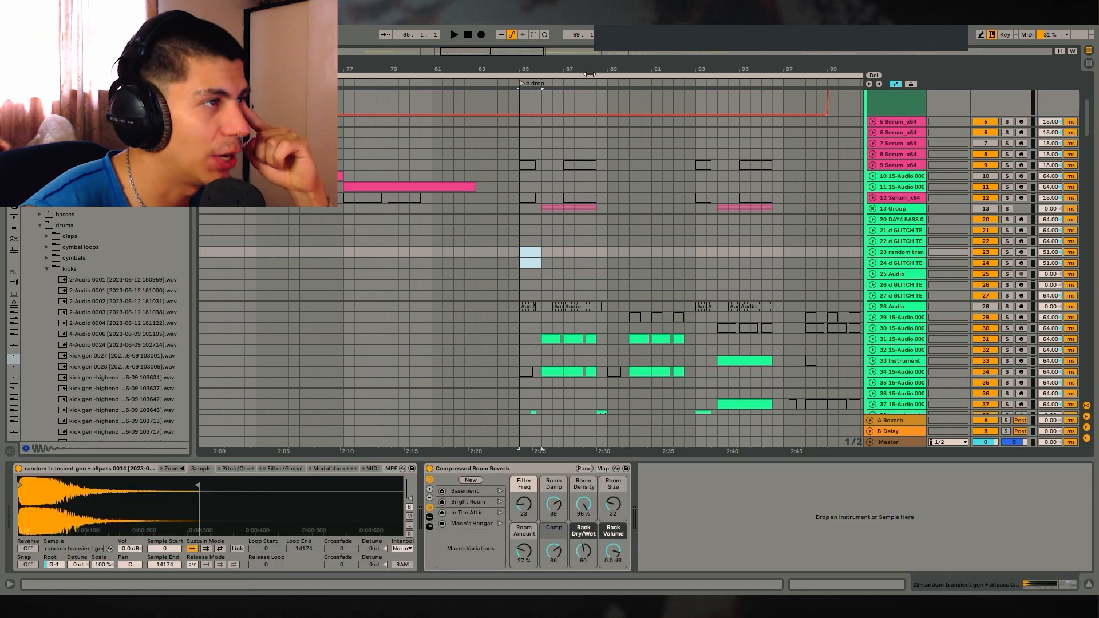
# Step: Fold the BASS group to view its b drop clips as one overview around bar 85
pyautogui.scroll(3, 875, 173)
pyautogui.scroll(5, 876, 155)
pyautogui.click(871, 119)
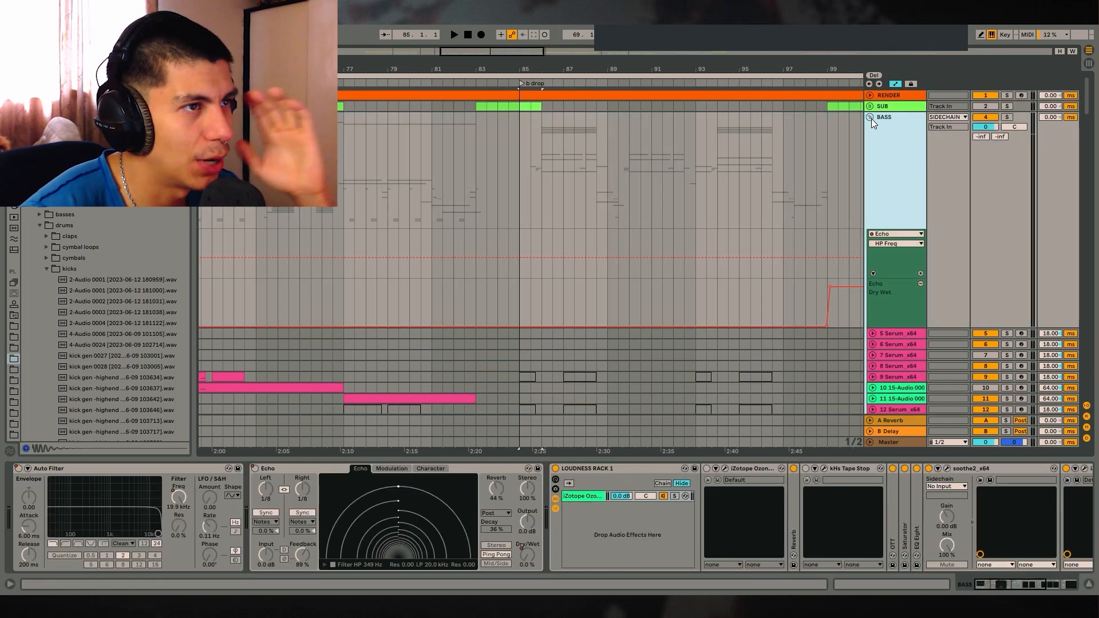
pyautogui.moveTo(564, 70); pyautogui.dragTo(595, 111)
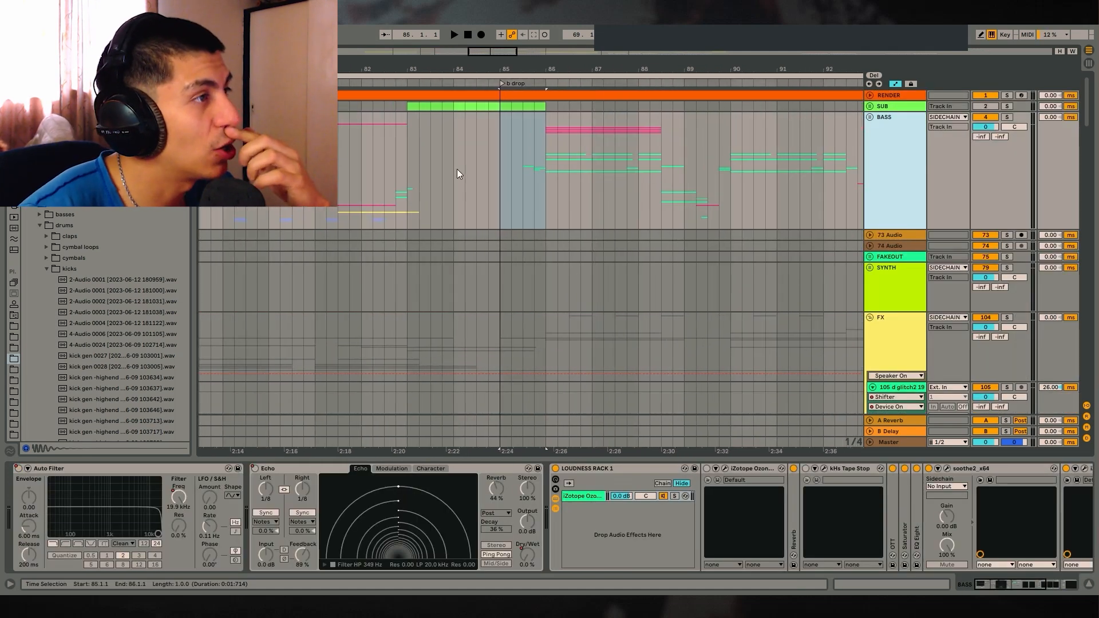
# Step: Examine the BASS group's phrases across the b drop, marking the closing section from bar 97
pyautogui.moveTo(572, 69); pyautogui.dragTo(467, 67)
pyautogui.moveTo(403, 150); pyautogui.dragTo(748, 155)
pyautogui.moveTo(762, 68); pyautogui.dragTo(562, 67)
pyautogui.moveTo(546, 141); pyautogui.dragTo(833, 172)
pyautogui.moveTo(781, 76); pyautogui.dragTo(836, 79)
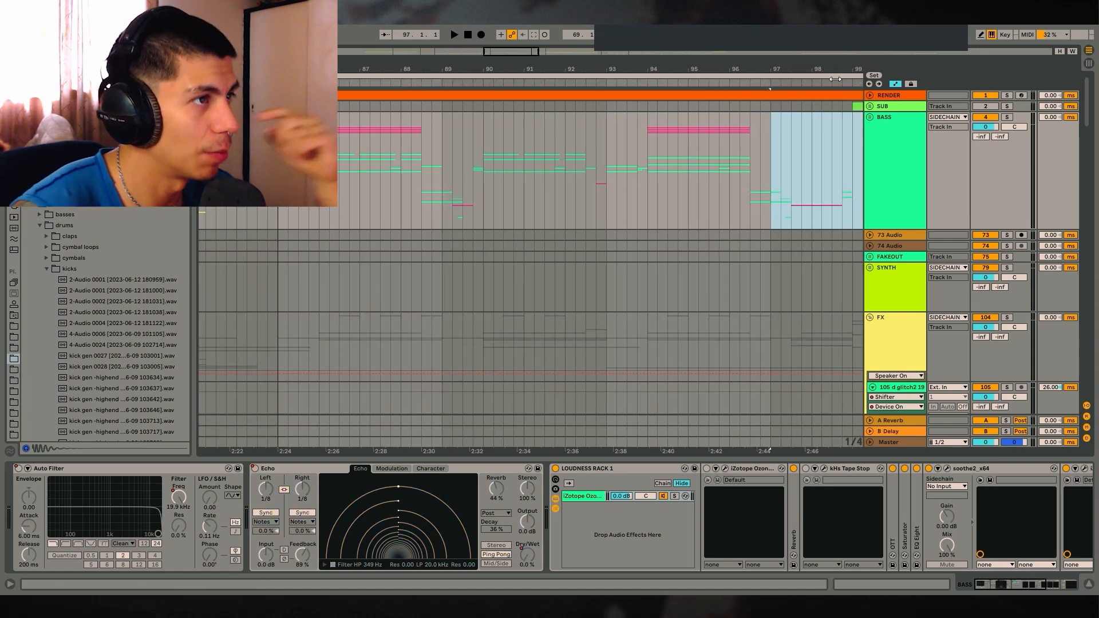
# Step: Mark the BASS group's main phrase from 86.1.1 to 89.1.1 and place the insert marker at 84.4.1
pyautogui.moveTo(343, 66); pyautogui.dragTo(475, 73)
pyautogui.moveTo(450, 163); pyautogui.dragTo(553, 164)
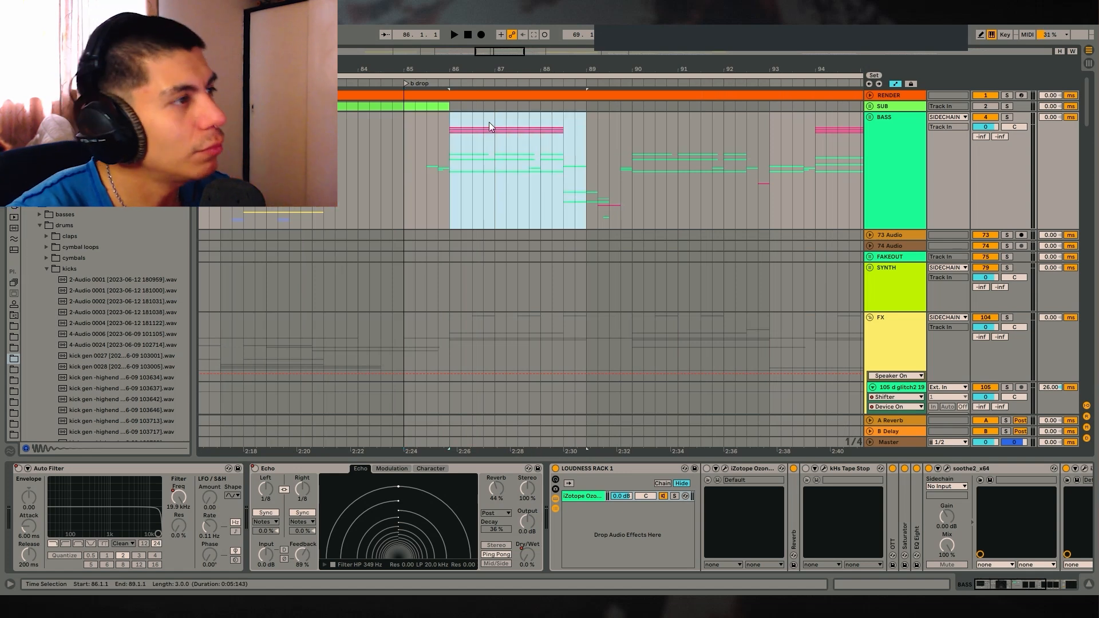
pyautogui.moveTo(446, 69); pyautogui.dragTo(445, 66)
pyautogui.click(399, 140)
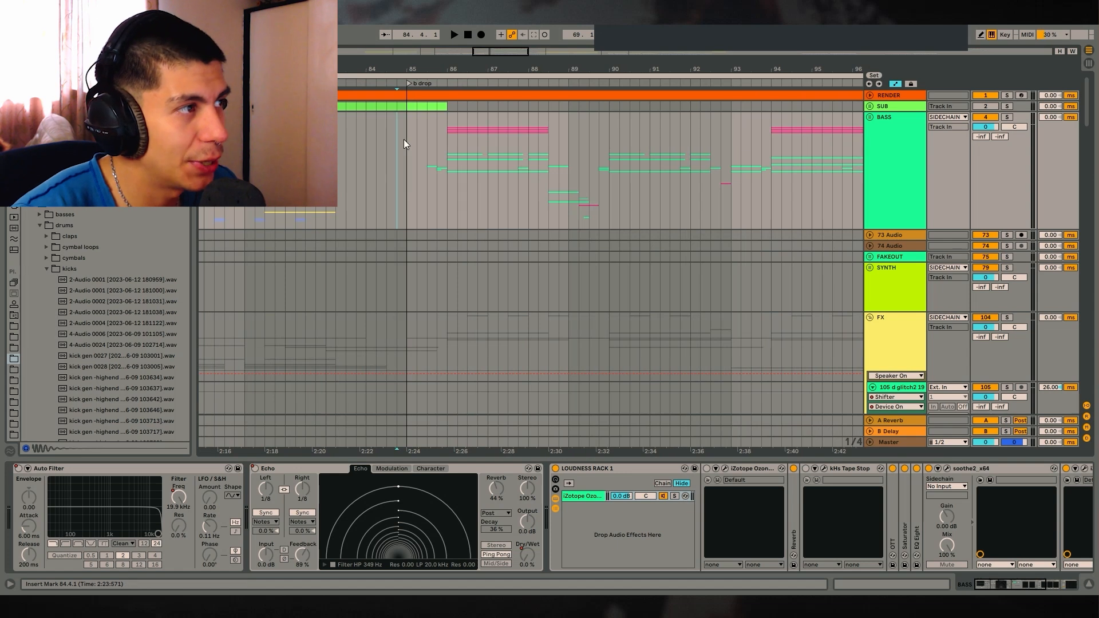
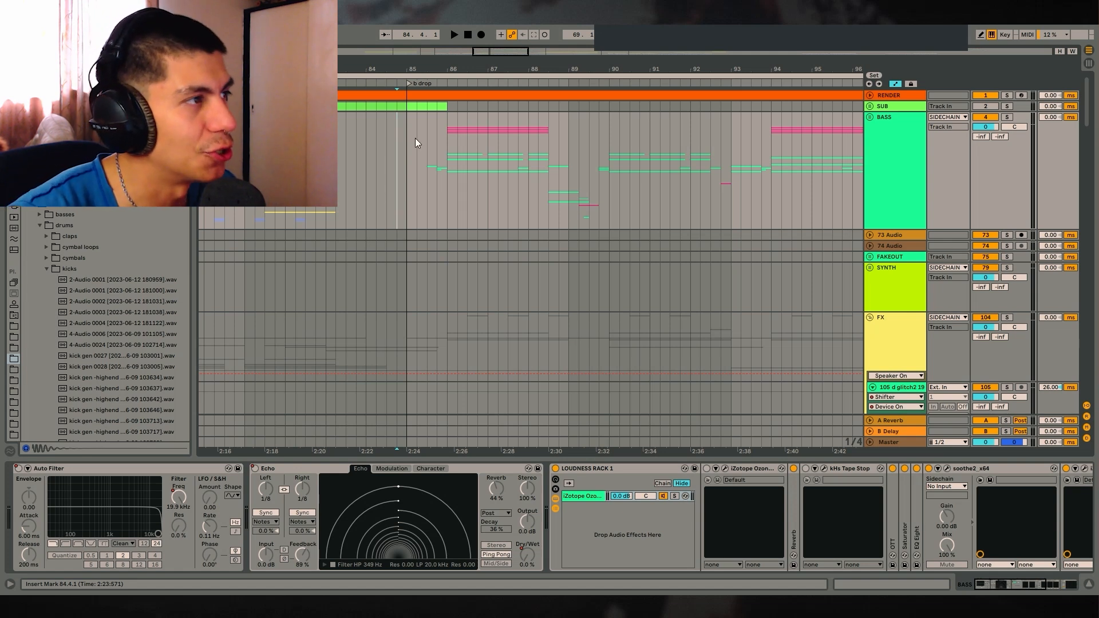
# Step: Play the b drop from 85.1.1, marking the bass sections at bars 85, 89 and 90 to 93
pyautogui.moveTo(405, 141); pyautogui.dragTo(579, 139)
pyautogui.press('+')
pyautogui.click(404, 150)
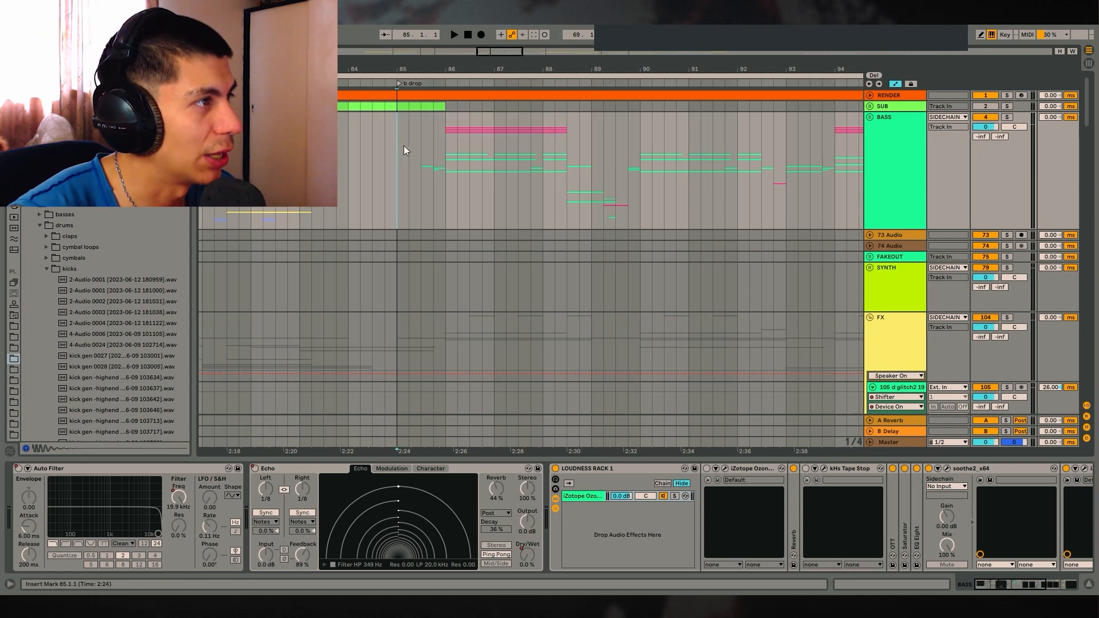
pyautogui.press('space')
pyautogui.moveTo(406, 150); pyautogui.dragTo(441, 161)
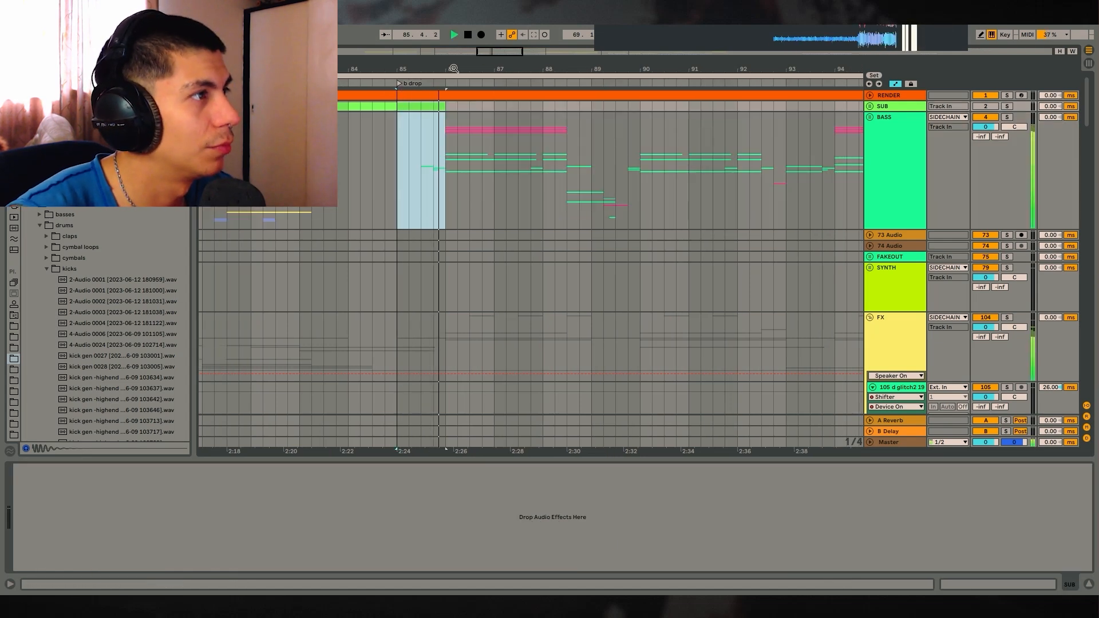
pyautogui.moveTo(496, 133); pyautogui.dragTo(637, 169)
pyautogui.click(600, 166)
pyautogui.press('space')
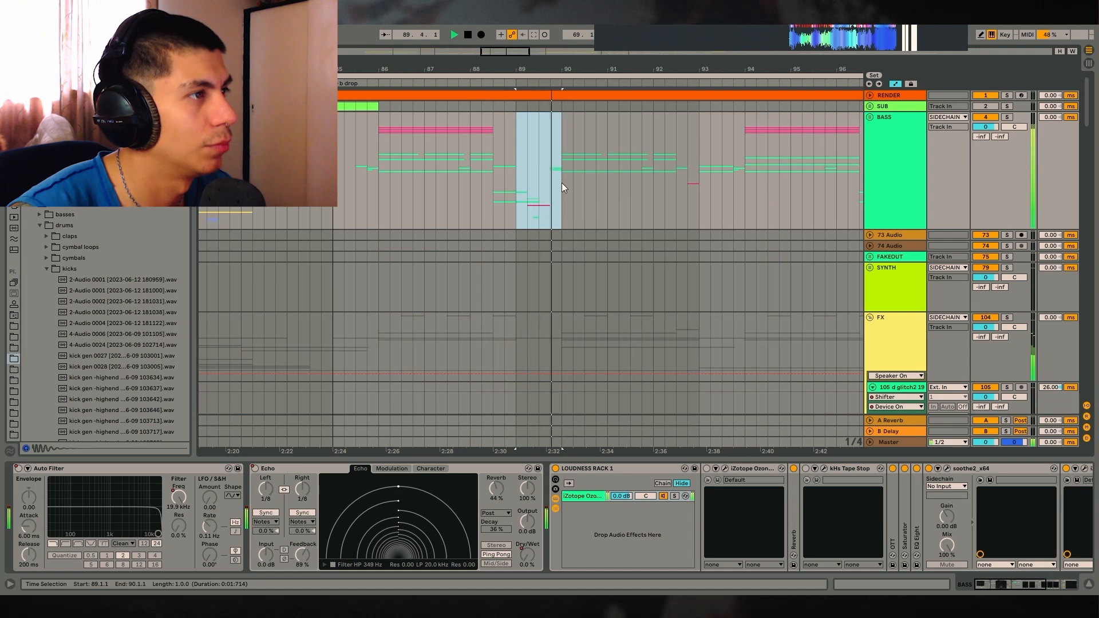
pyautogui.moveTo(562, 183); pyautogui.dragTo(701, 173)
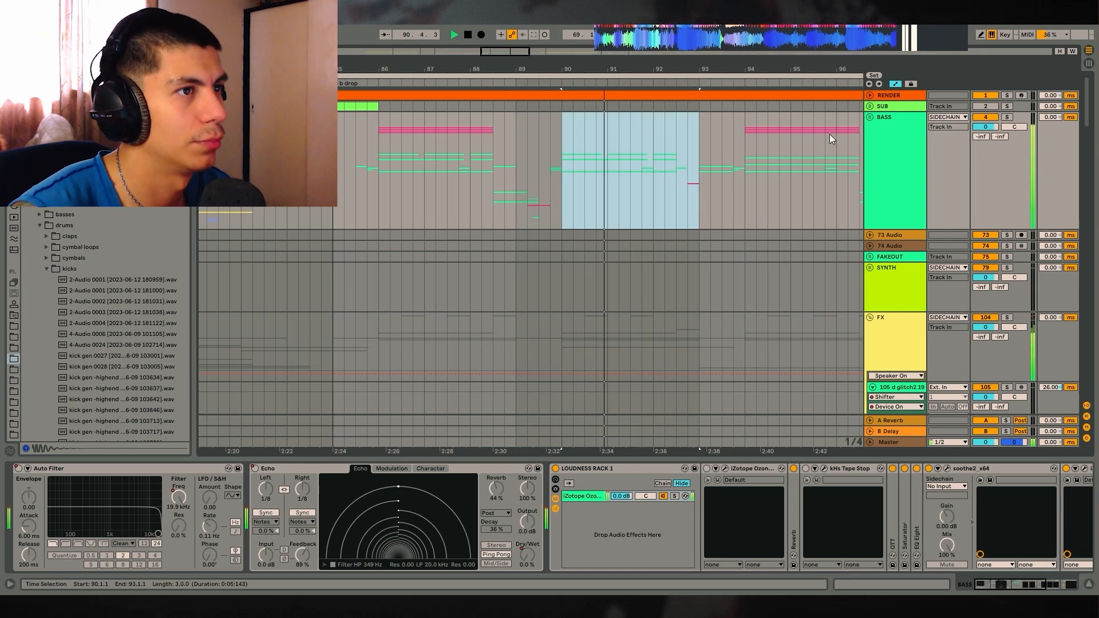
pyautogui.press('space')
pyautogui.hscroll(-3, 487, 156)
# Step: Place the insert marker at 86.1.1 and unfold the BASS group to reach its individual tracks
pyautogui.click(487, 155)
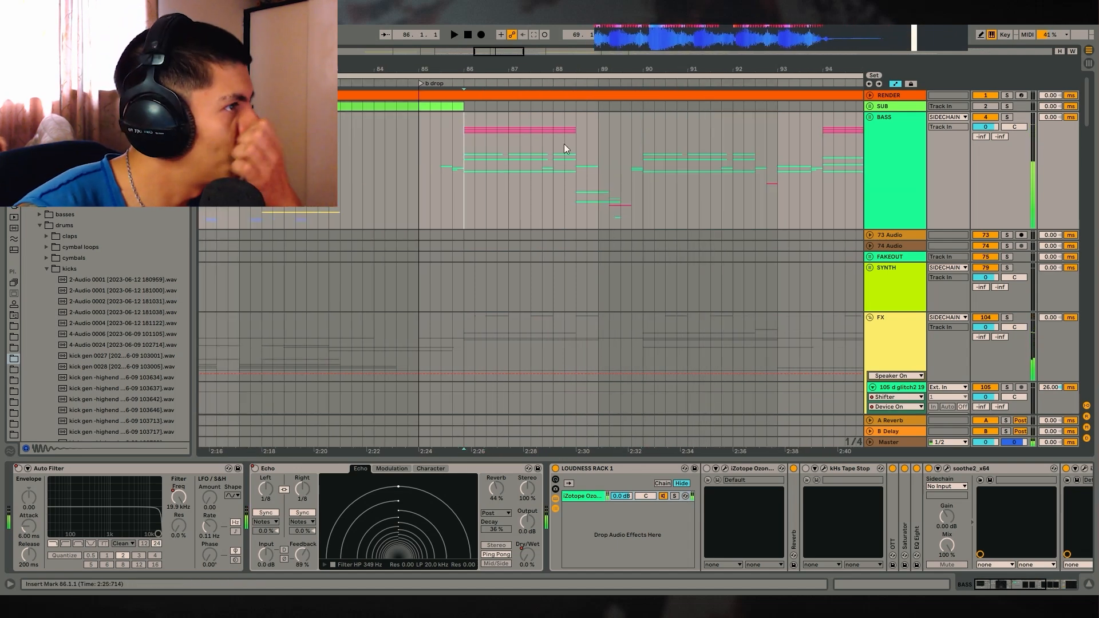
pyautogui.click(870, 118)
pyautogui.scroll(-4, 751, 177)
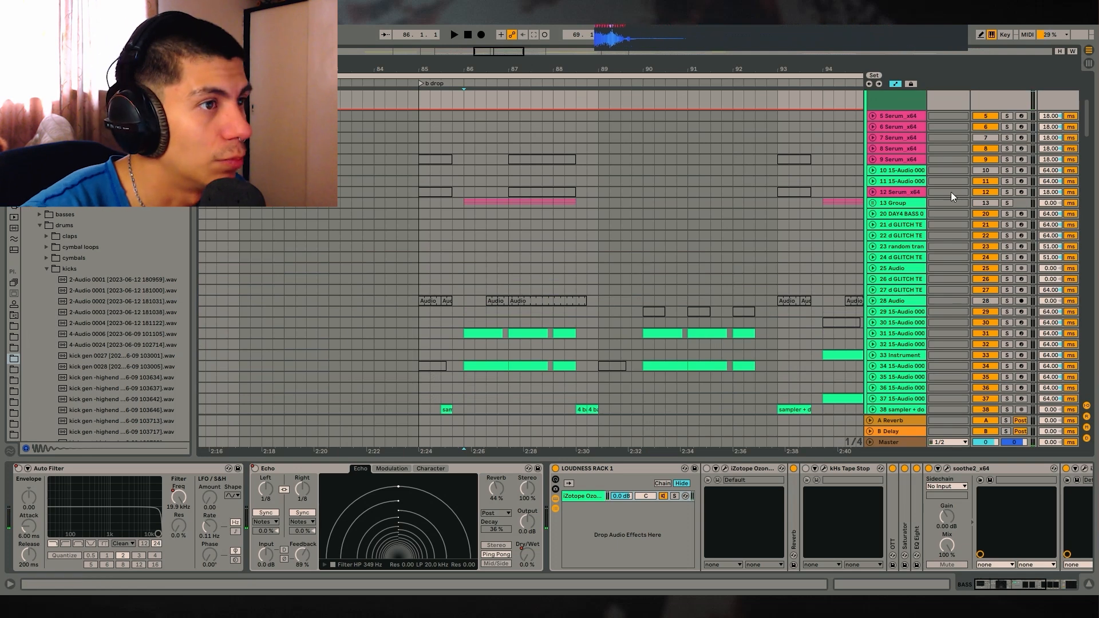
pyautogui.scroll(-3, 595, 216)
# Step: Solo track 31, audition its first clip from 86.1.1 and locate its Simpler sample in the browser
pyautogui.click(916, 264)
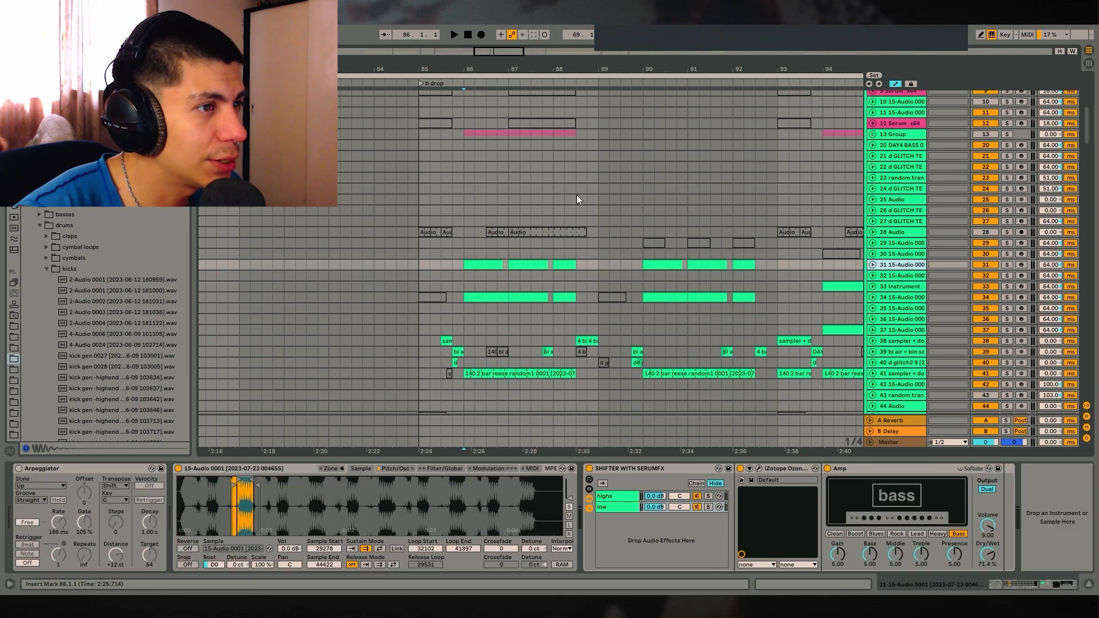
pyautogui.moveTo(480, 66); pyautogui.dragTo(552, 262)
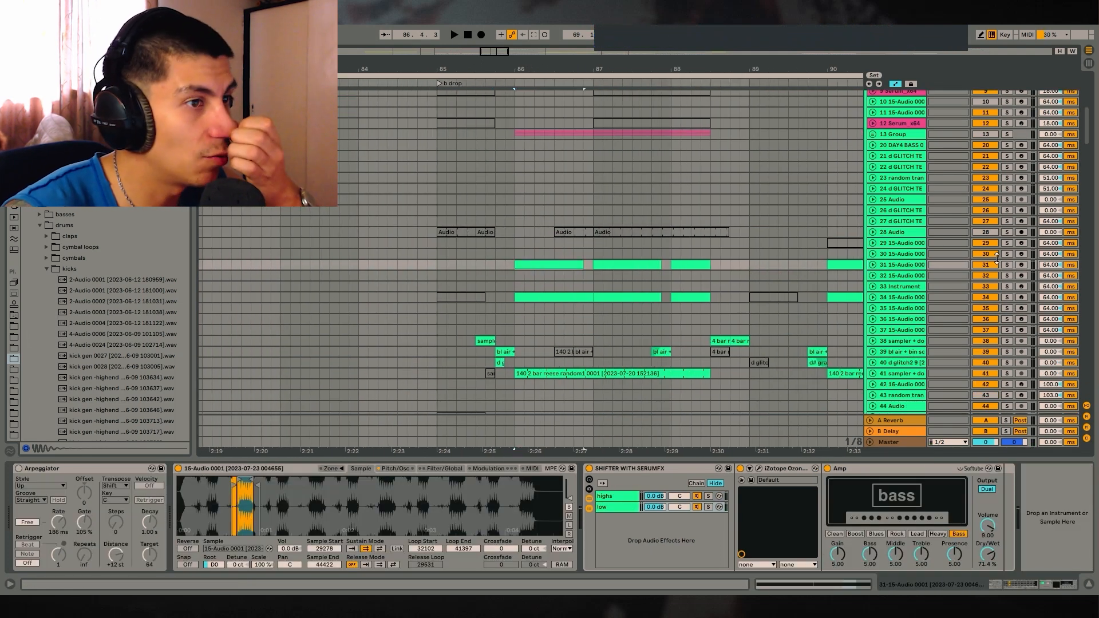
pyautogui.click(1007, 265)
pyautogui.click(270, 549)
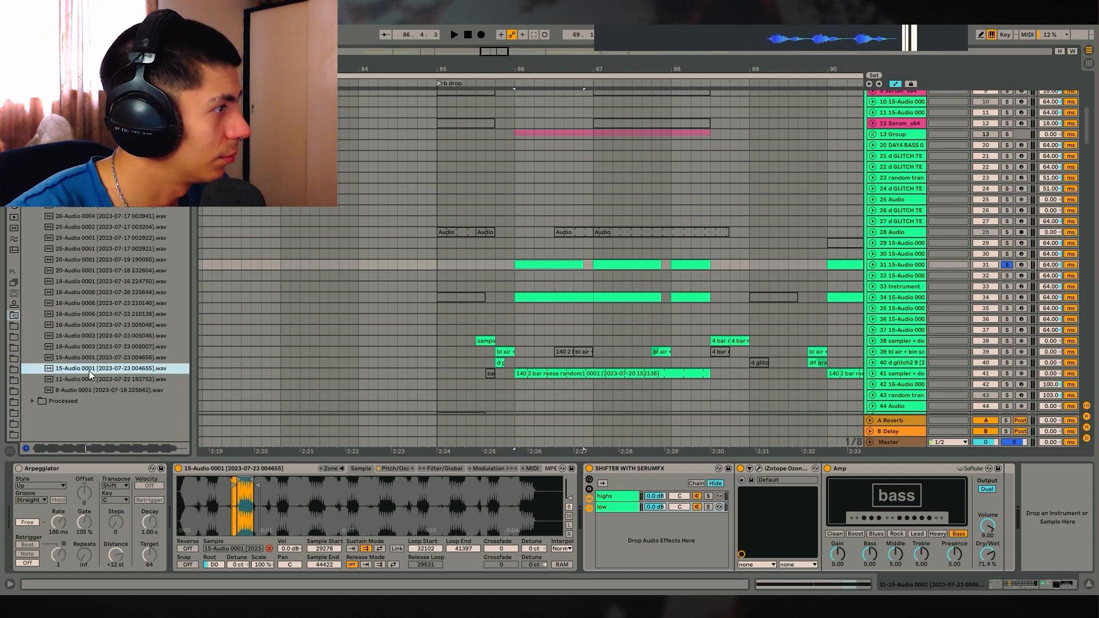
pyautogui.click(538, 265)
# Step: Unfold and solo the 13 Group, play its clips from 86.1.1 and show the group's SerumFX device
pyautogui.click(873, 134)
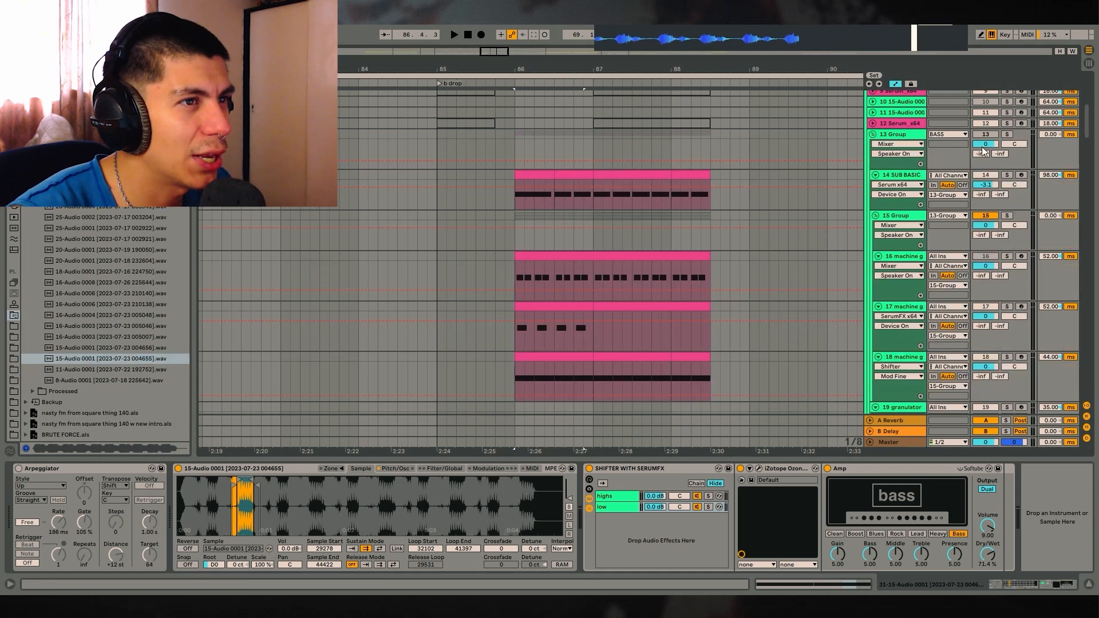
pyautogui.click(1007, 135)
pyautogui.moveTo(524, 185); pyautogui.dragTo(548, 193)
pyautogui.press('space')
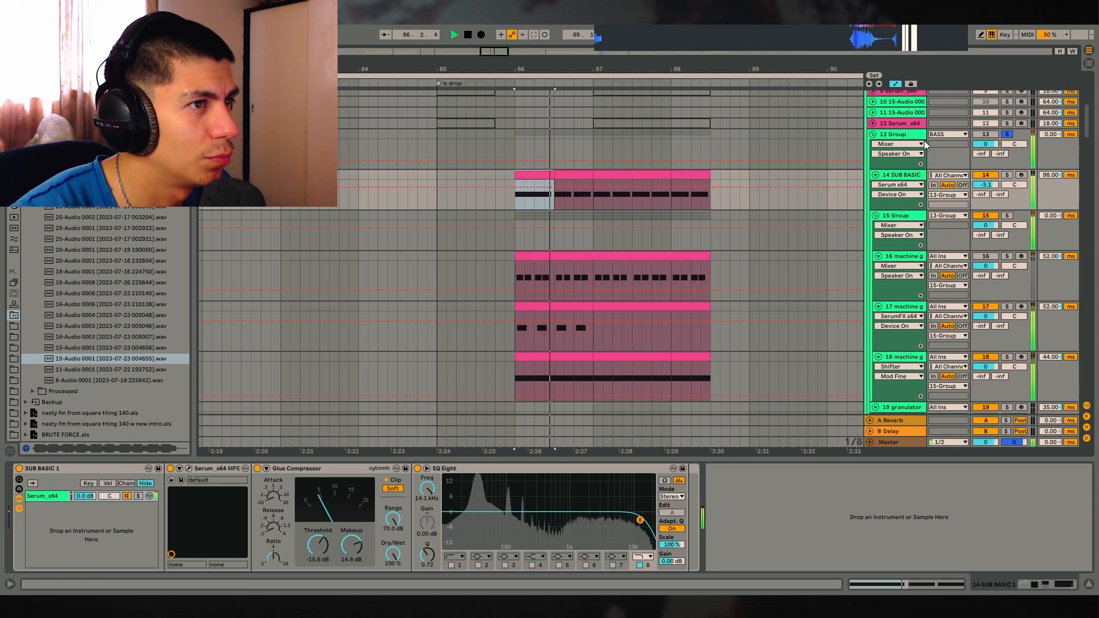
pyautogui.click(896, 136)
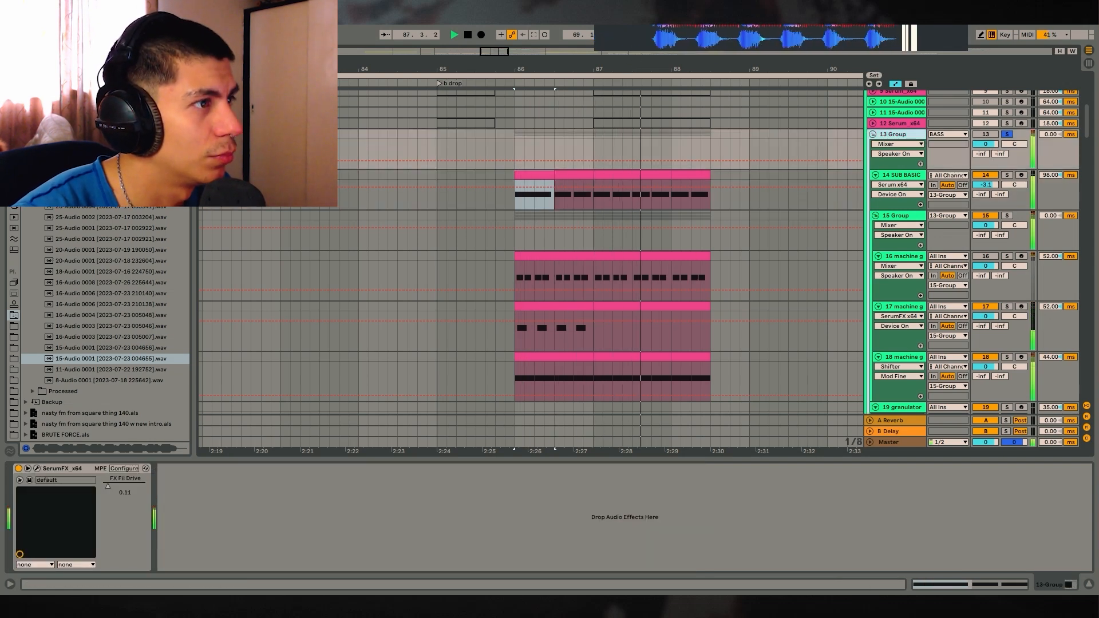
# Step: Zoom out to the whole arrangement and play the 13 Group's repeated clips from bar 134
pyautogui.moveTo(521, 69); pyautogui.dragTo(518, 34)
pyautogui.press('space')
pyautogui.click(691, 174)
pyautogui.press('space')
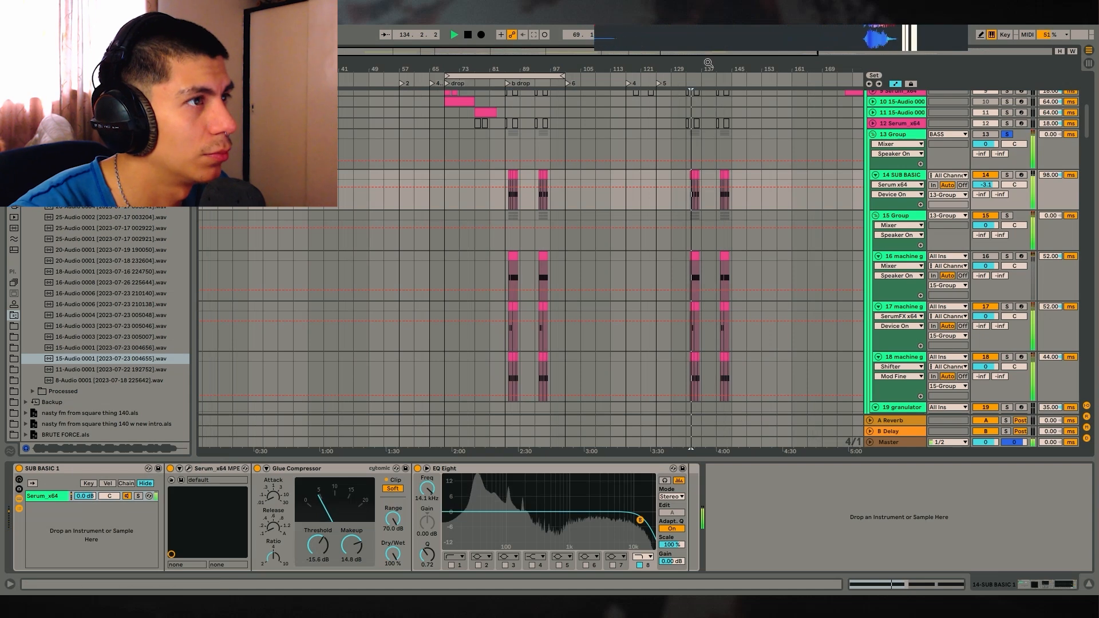
# Step: Stop playback, return to the drop and select the 62 Group's clip at 74.1.1 to show its SerumFX device
pyautogui.moveTo(709, 63); pyautogui.dragTo(577, 52)
pyautogui.press('space')
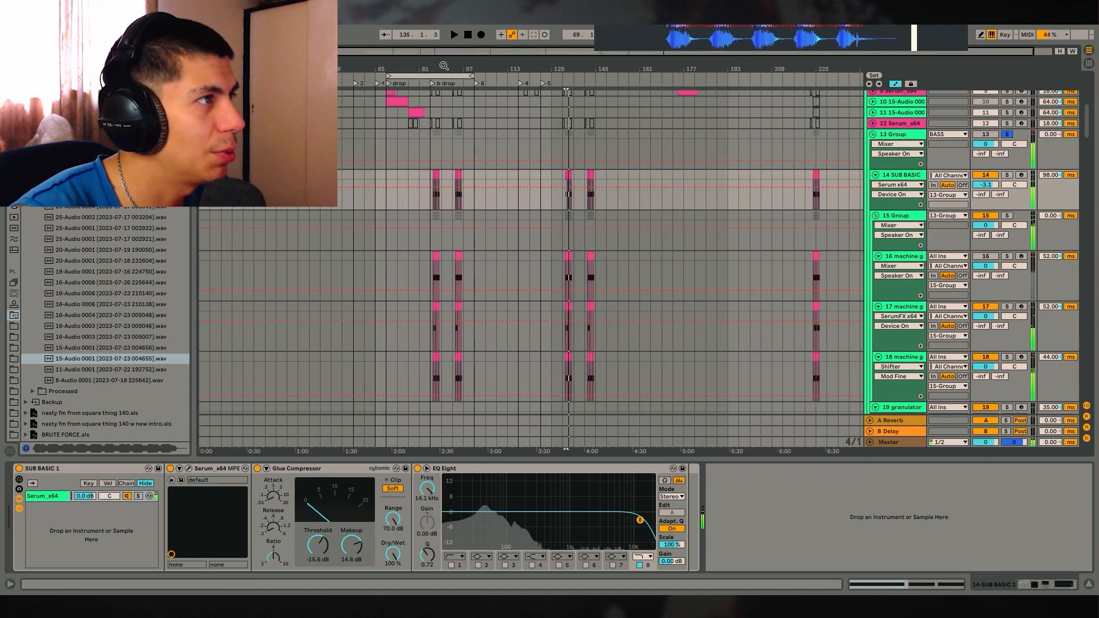
pyautogui.moveTo(444, 67); pyautogui.dragTo(580, 118)
pyautogui.scroll(1, 510, 202)
pyautogui.scroll(-1, 510, 202)
pyautogui.moveTo(502, 69); pyautogui.dragTo(752, 45)
pyautogui.scroll(1, 544, 210)
pyautogui.scroll(-10, 547, 229)
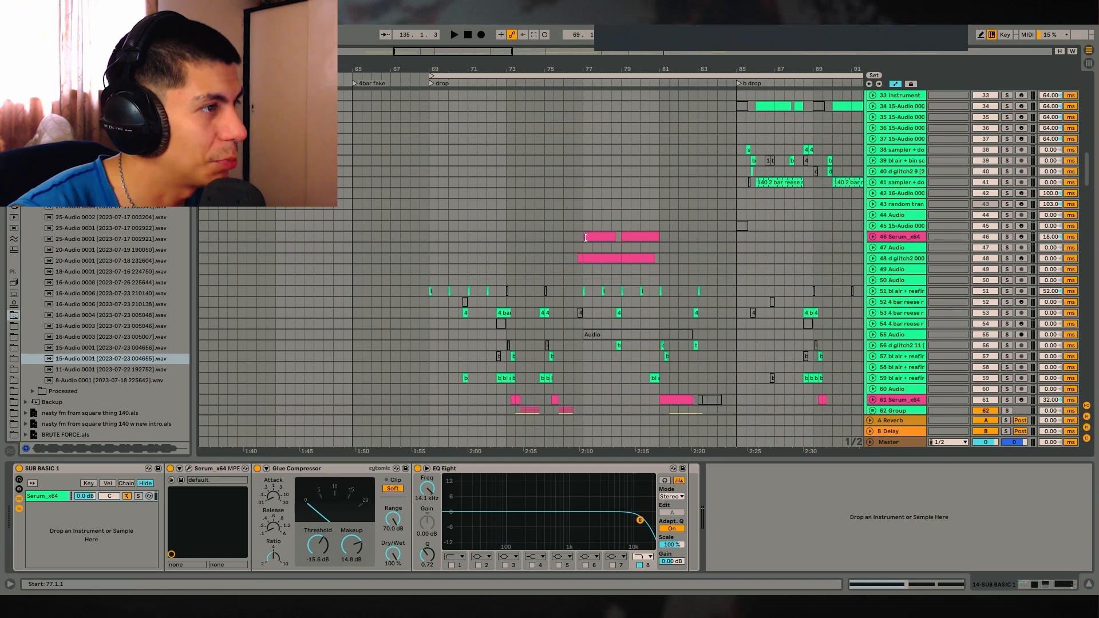
pyautogui.click(585, 237)
pyautogui.scroll(-3, 600, 267)
pyautogui.click(525, 264)
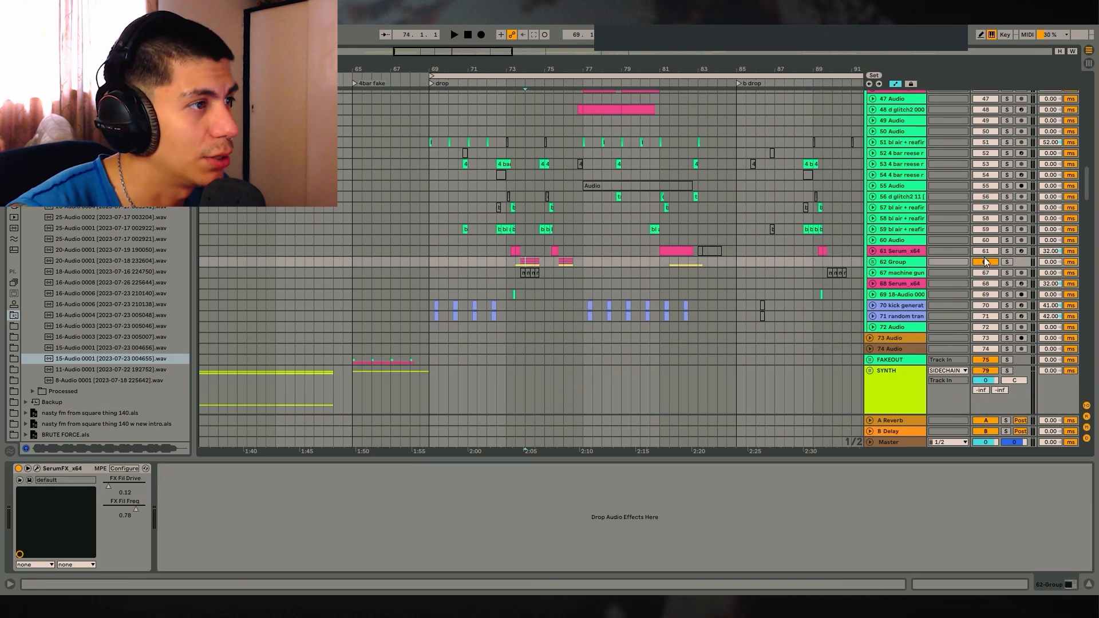
# Step: Select the SUB BASIC clip section from 86.1.1 to 86.3.1 in the b drop, solo its track and play it
pyautogui.scroll(15, 726, 187)
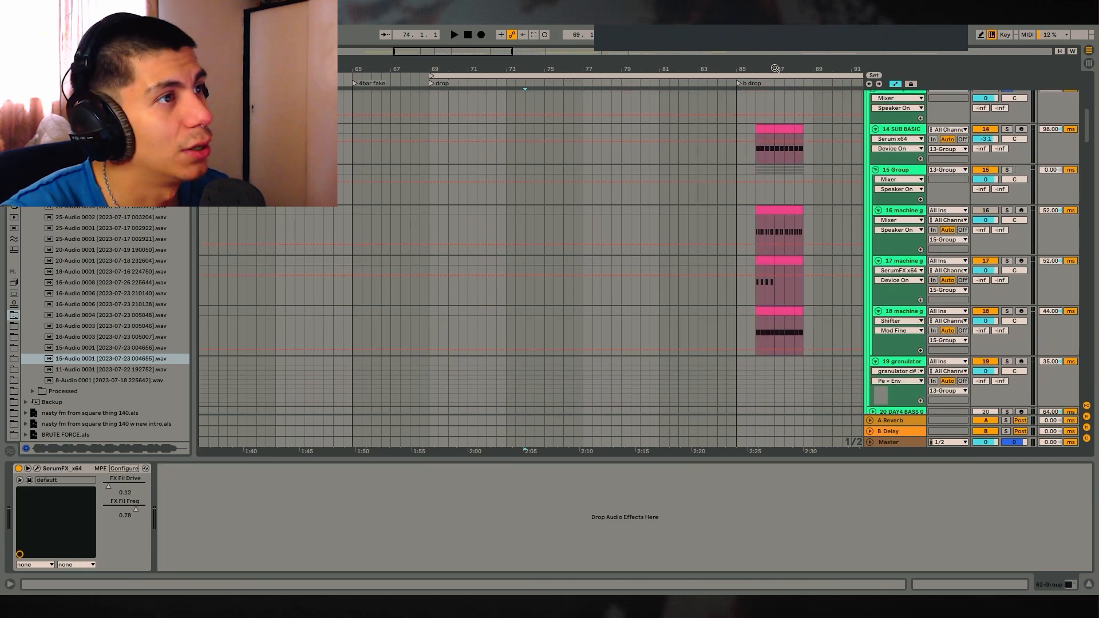
pyautogui.moveTo(775, 68); pyautogui.dragTo(649, 95)
pyautogui.scroll(3, 661, 221)
pyautogui.click(627, 267)
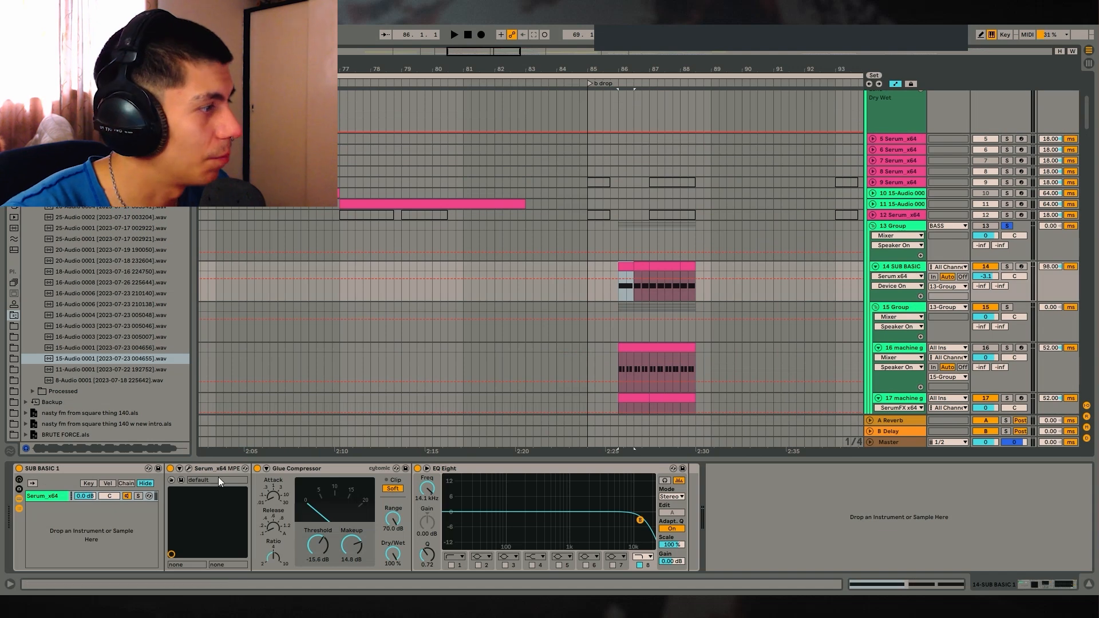
pyautogui.click(1007, 267)
pyautogui.press('space')
pyautogui.moveTo(687, 69); pyautogui.dragTo(779, 152)
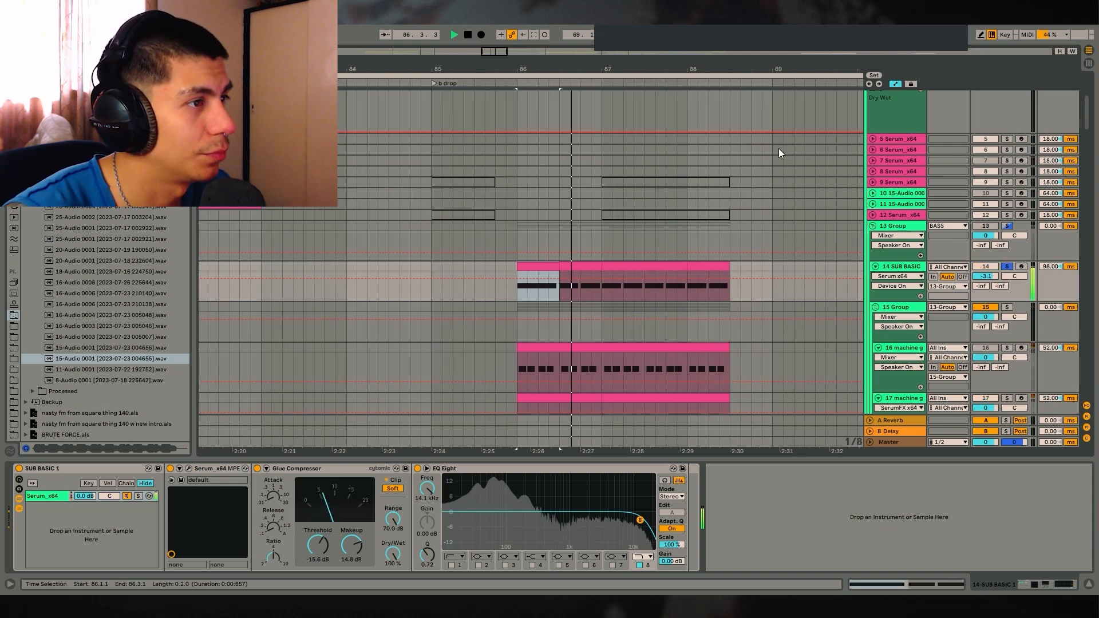
pyautogui.scroll(-5, 621, 254)
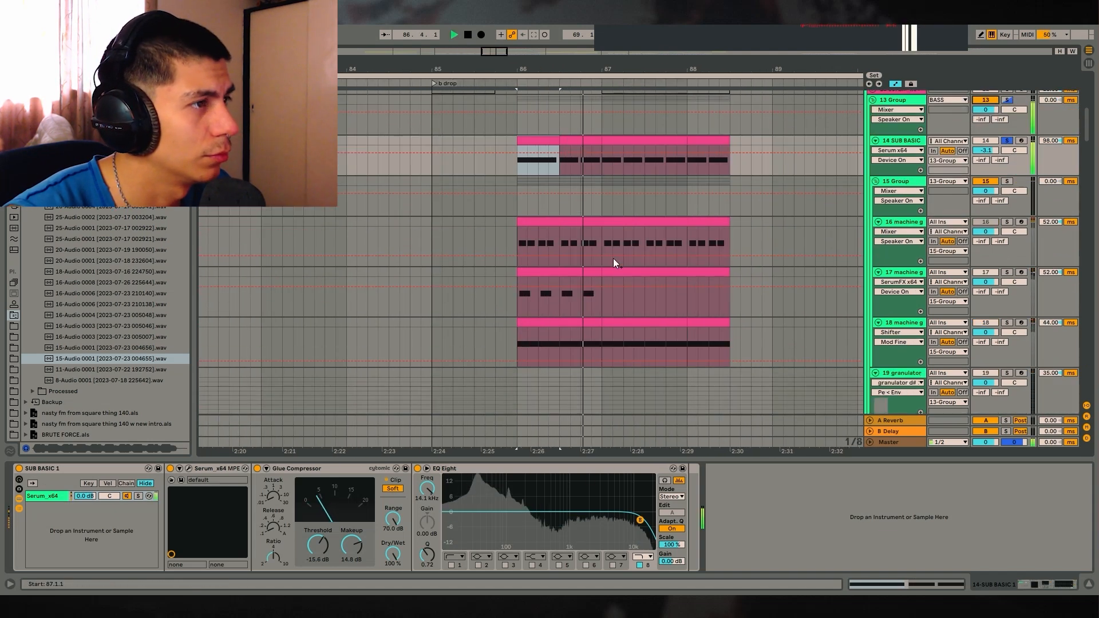
# Step: Inspect the SUB BASIC track's Serum oscillators and effects, toggling the noise oscillator and auditioning the sound
pyautogui.click(189, 468)
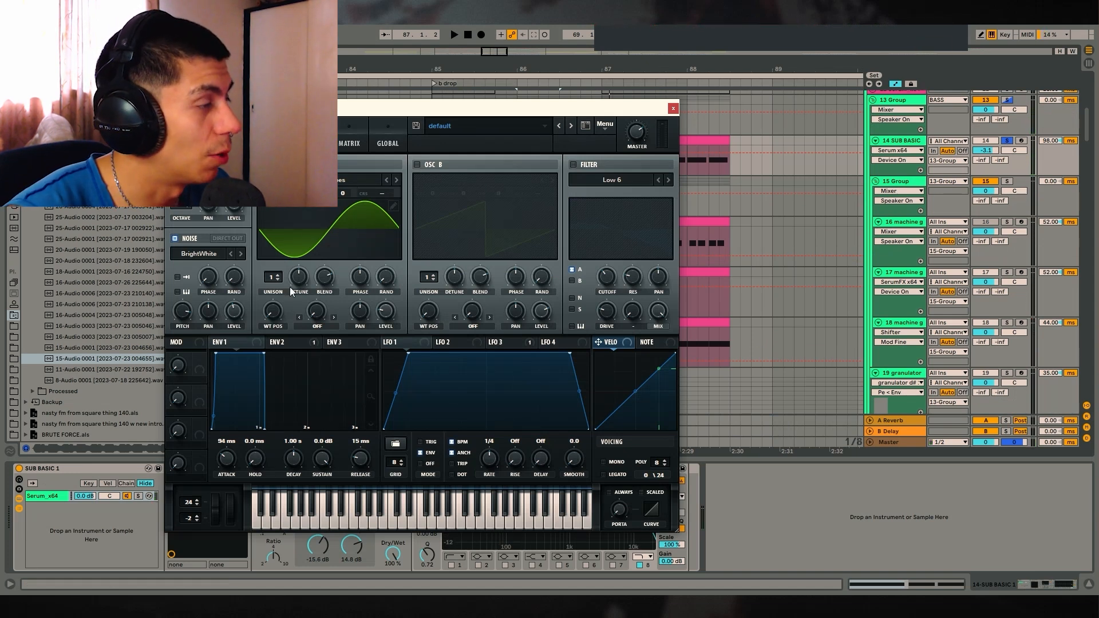
pyautogui.click(190, 239)
pyautogui.press('space')
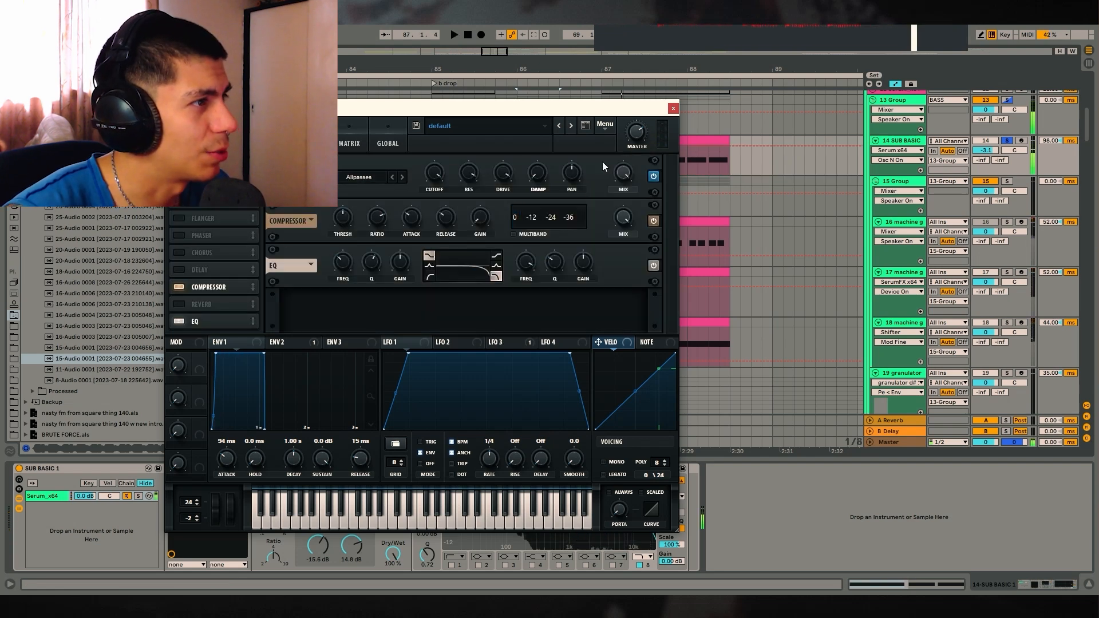
pyautogui.click(673, 108)
pyautogui.press('space')
# Step: Select track 16's machine gun clip at 86.1.1 and audition it soloed within the 13 Group
pyautogui.click(532, 222)
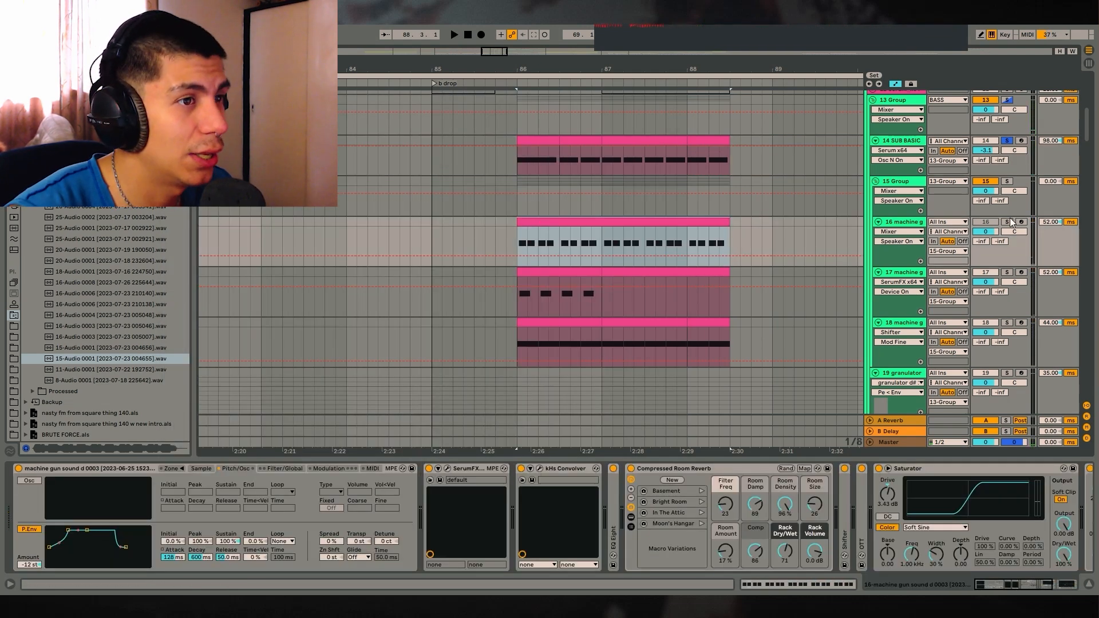
pyautogui.click(1008, 223)
pyautogui.click(1008, 222)
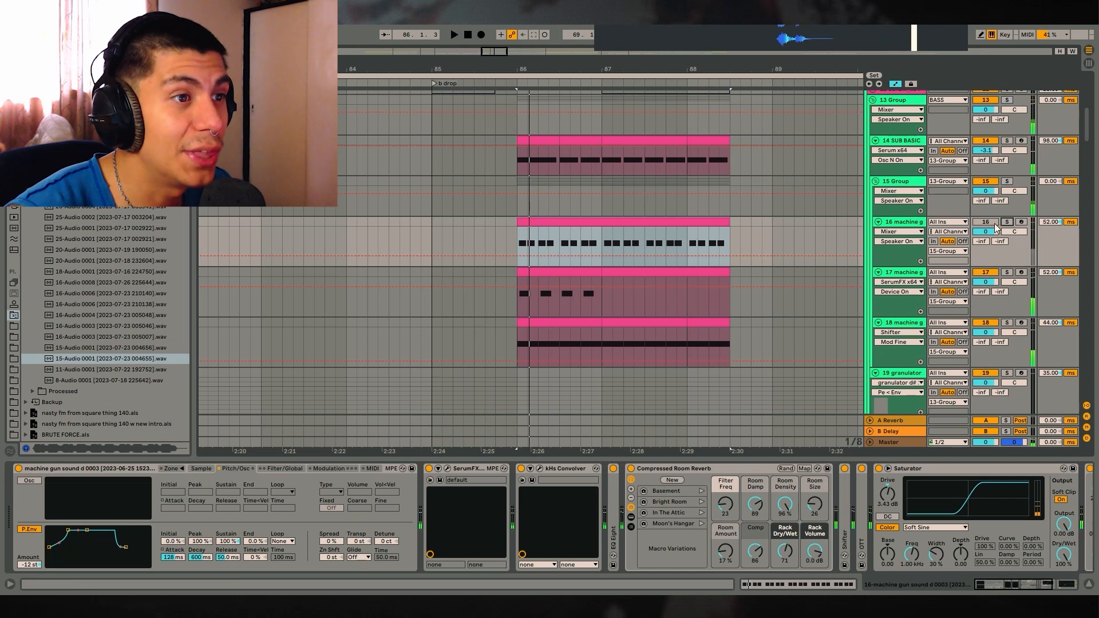
pyautogui.click(1008, 99)
pyautogui.press('space')
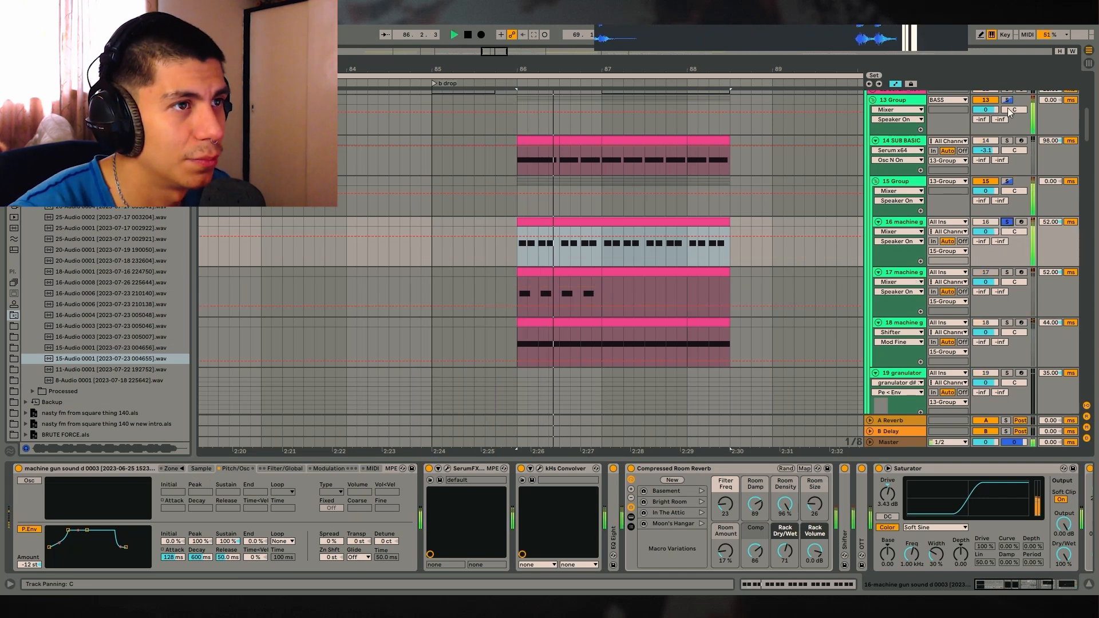
pyautogui.click(1008, 222)
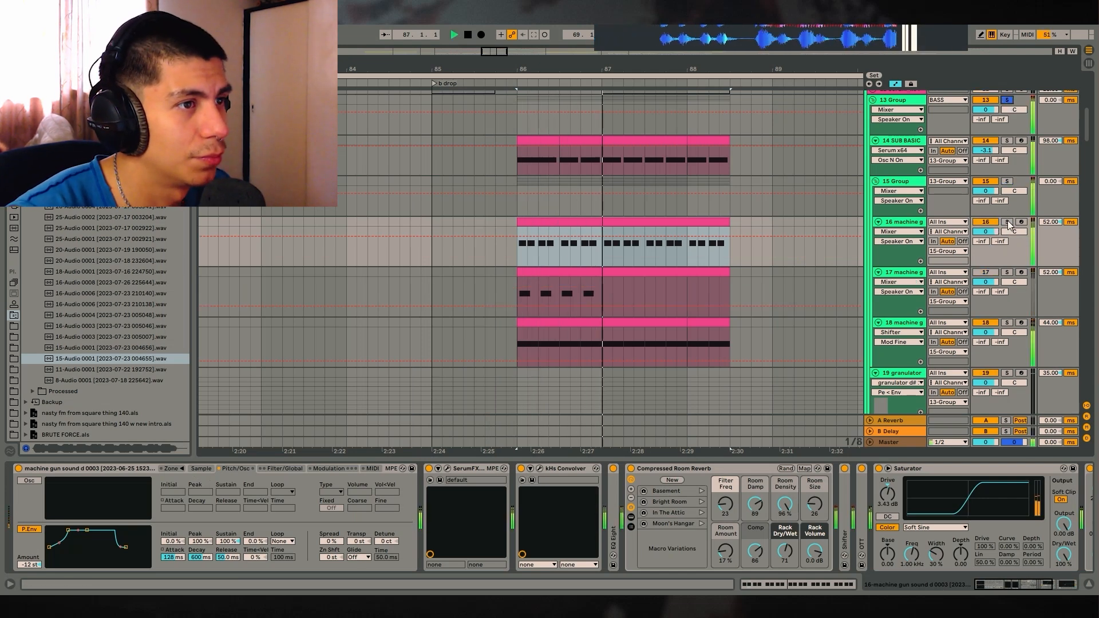
# Step: Show the sample waveform of track 16's machine gun Simpler and examine the SerumFX plug-in after it
pyautogui.click(201, 468)
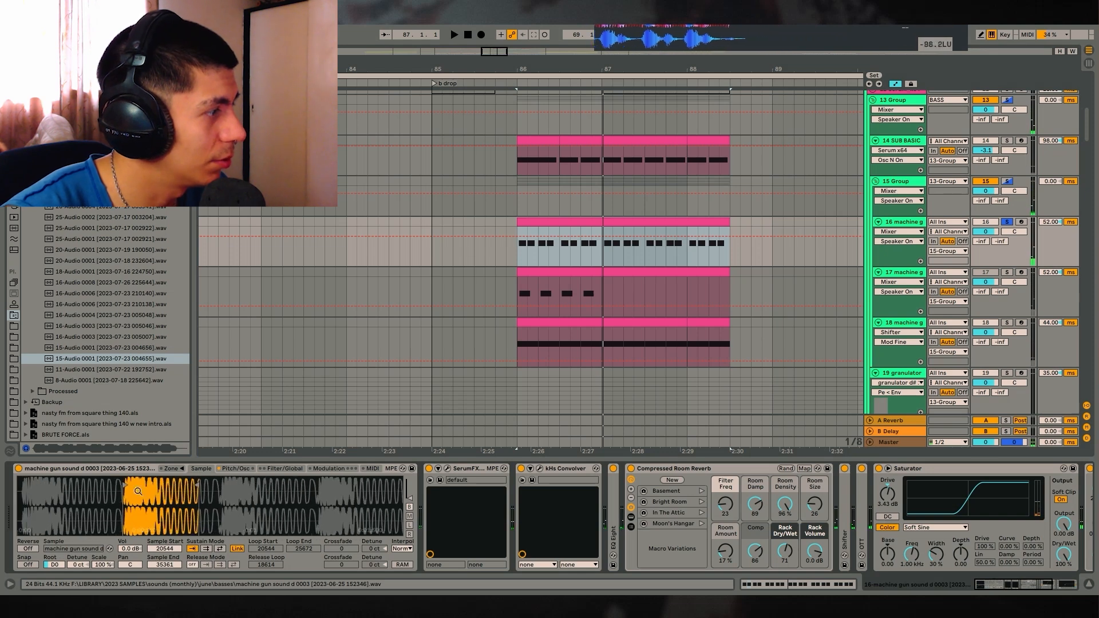
pyautogui.click(447, 469)
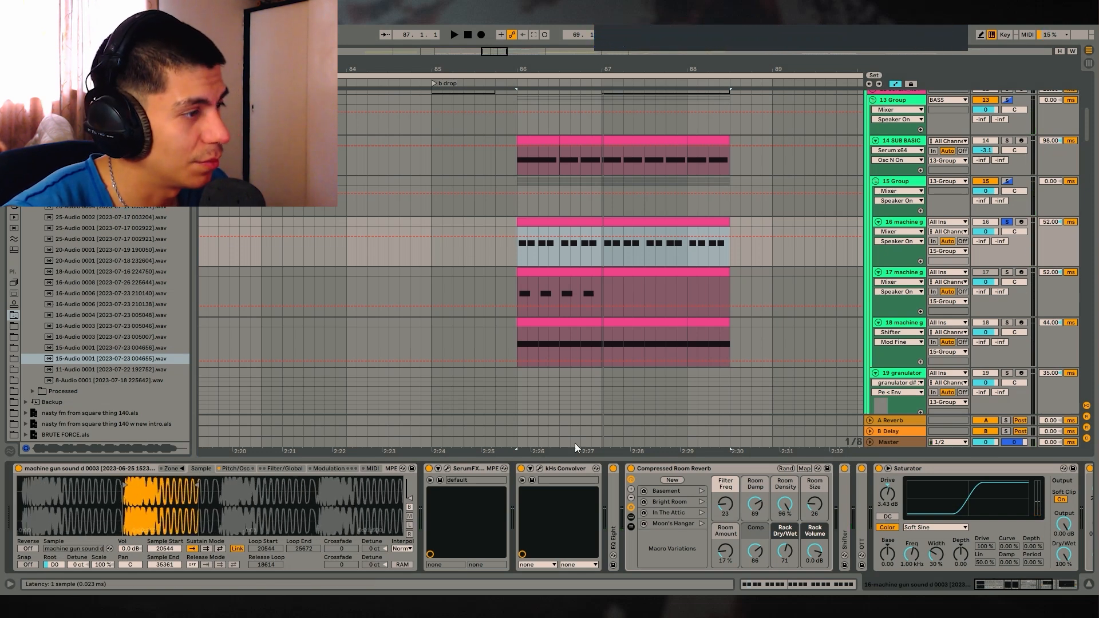
pyautogui.click(723, 108)
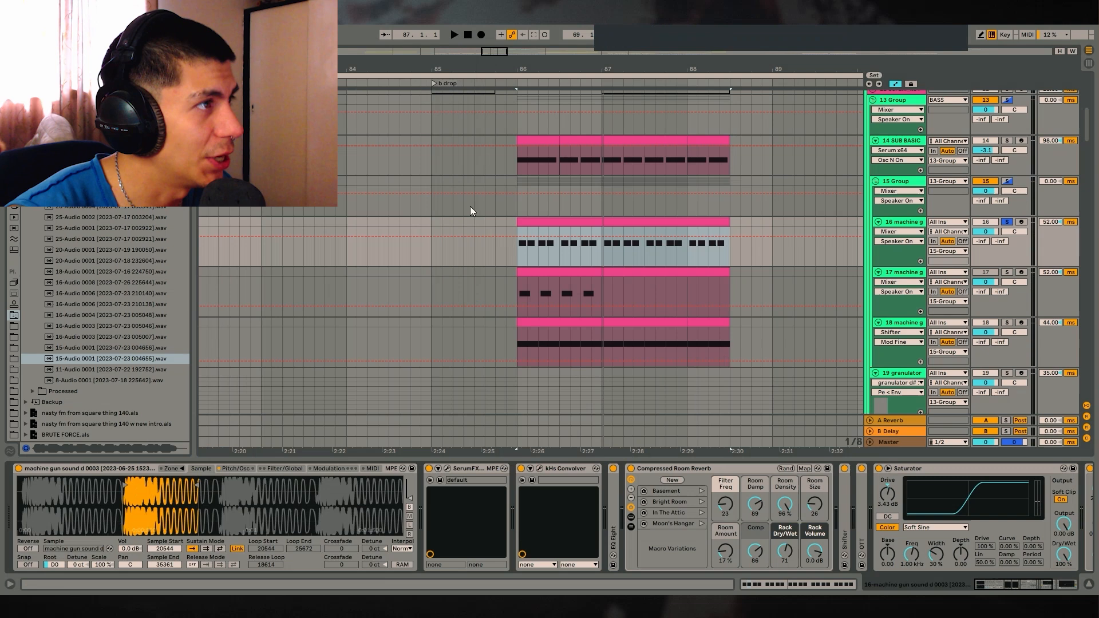
# Step: Play track 16 from 86.1.1 while bypassing and re-enabling kHs Convolver to compare the sound
pyautogui.click(522, 468)
pyautogui.press('space')
pyautogui.click(520, 468)
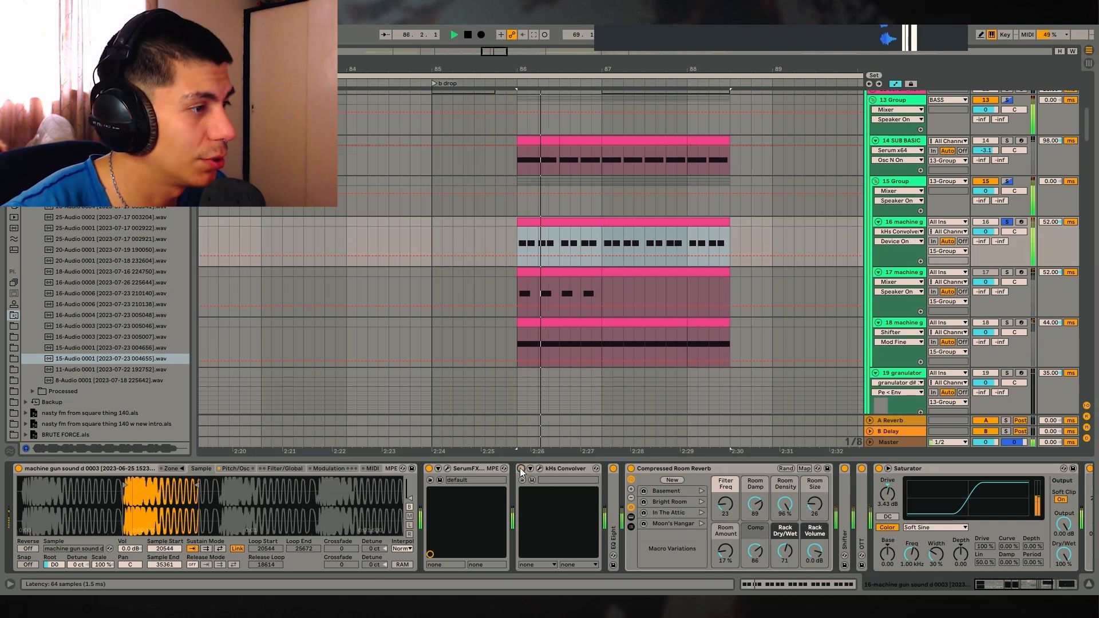
pyautogui.press('space')
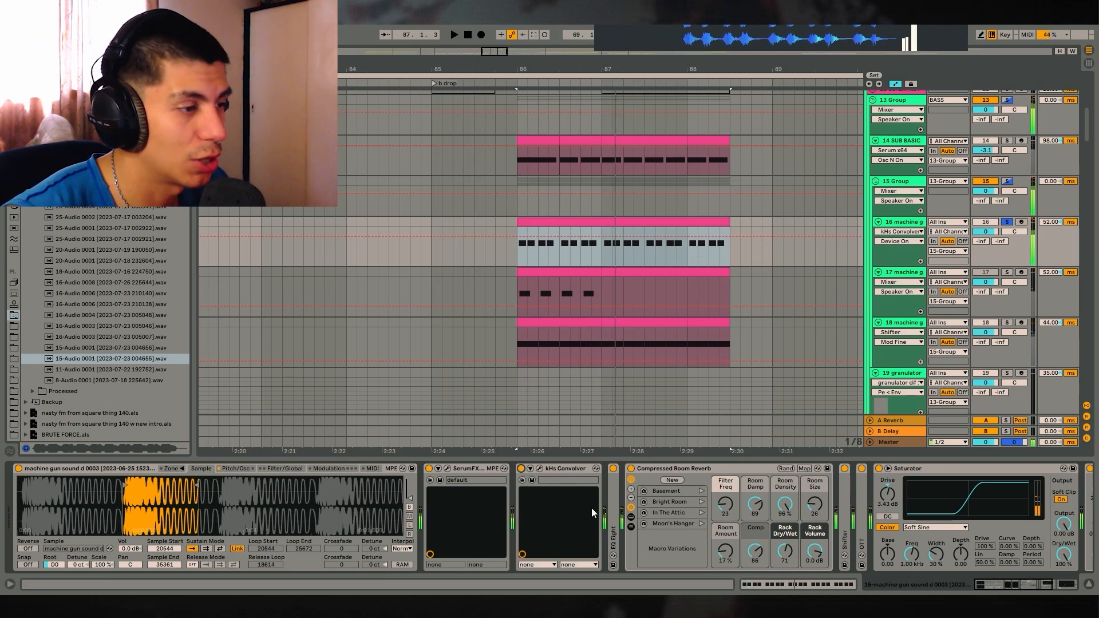
# Step: Expand the EQ Eight after the kHs Convolver on track 16 to inspect its low cut, and collapse it again
pyautogui.doubleClick(613, 503)
pyautogui.click(1012, 584)
pyautogui.moveTo(1011, 584); pyautogui.dragTo(1009, 584)
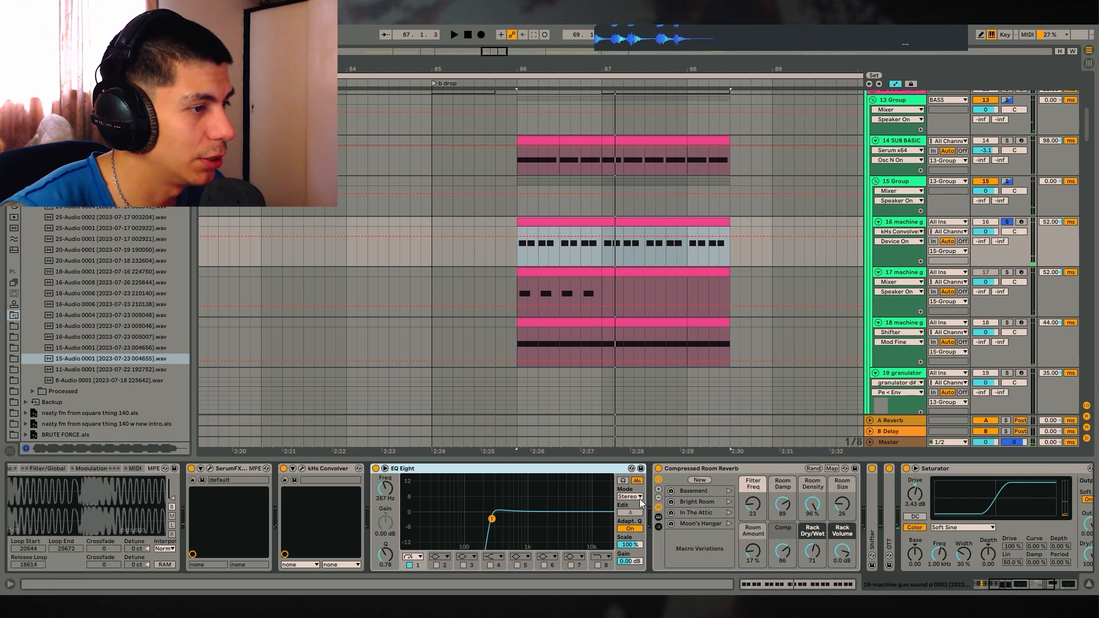
pyautogui.doubleClick(422, 472)
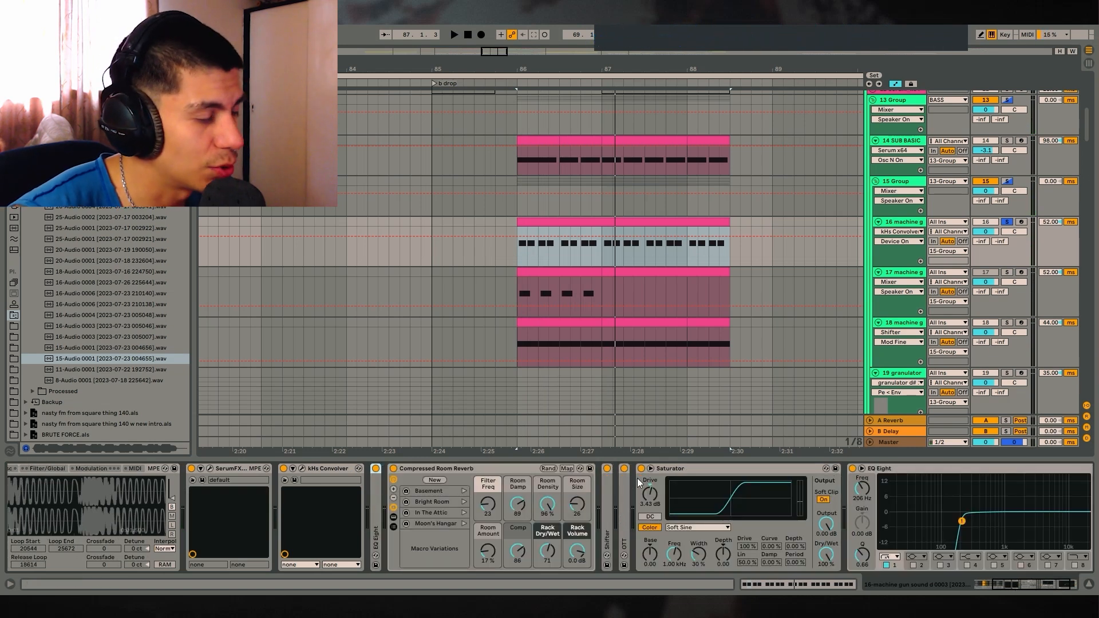
pyautogui.moveTo(1015, 581); pyautogui.dragTo(925, 579)
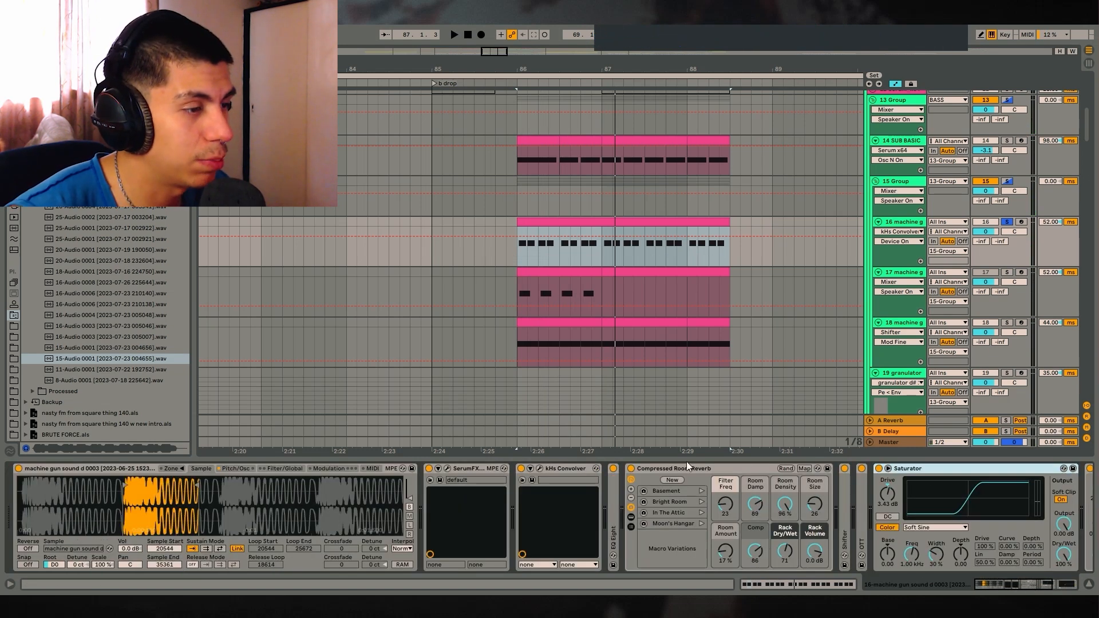
# Step: Hide the macro controls of the Compressed Room Reverb rack on track 16
pyautogui.doubleClick(670, 471)
pyautogui.click(1019, 579)
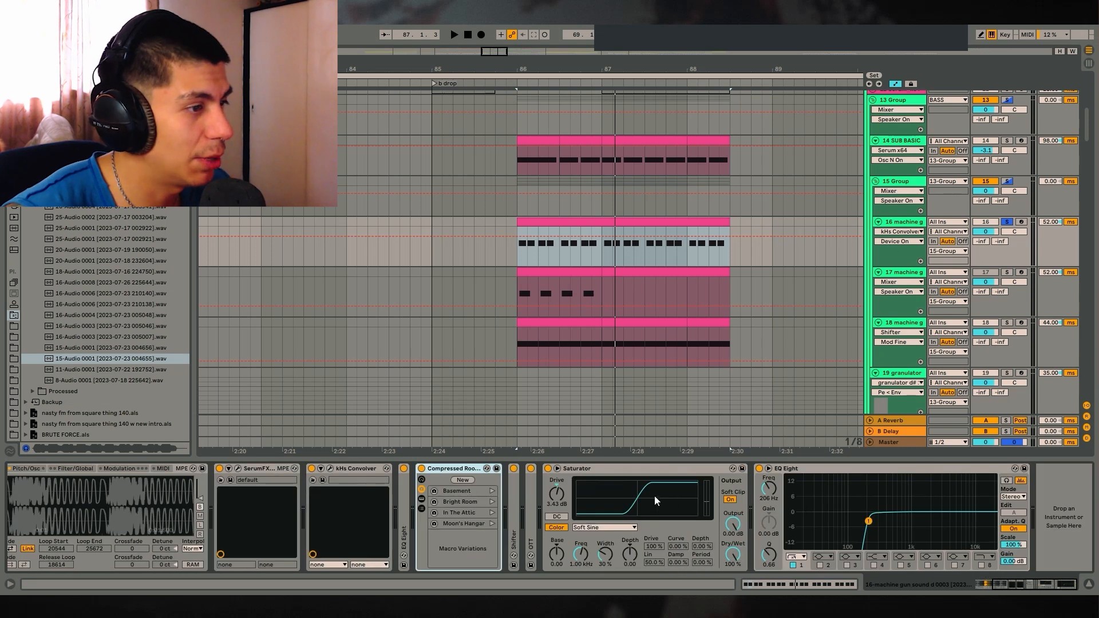
pyautogui.moveTo(1033, 582); pyautogui.dragTo(912, 542)
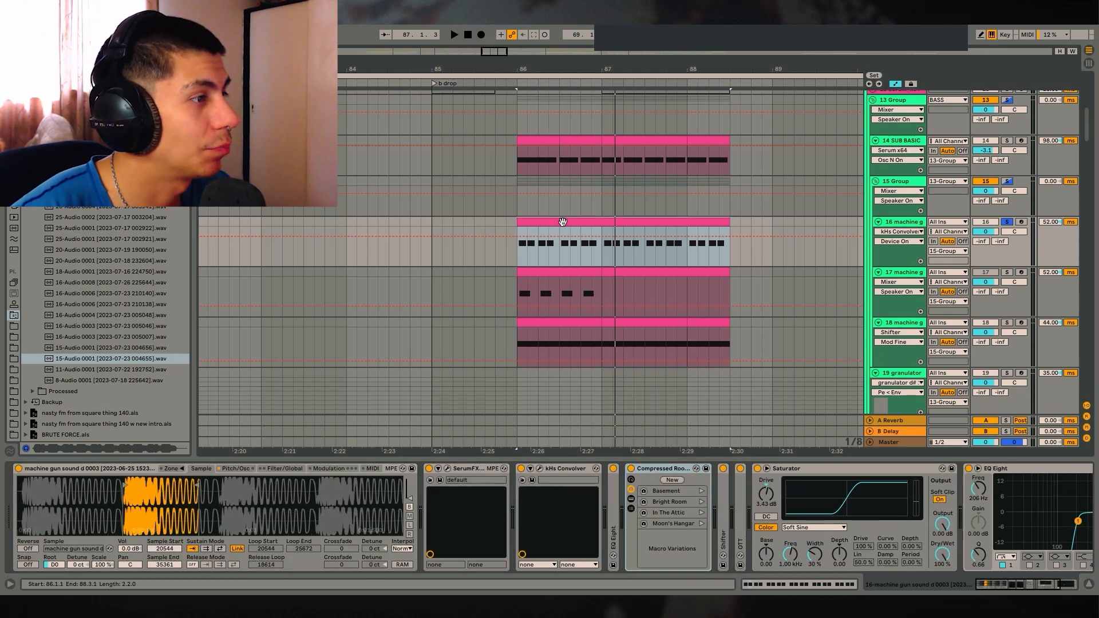
# Step: Review the kHs Convolver, Compressed Room Reverb, Saturator and final EQ Eight in track 16's device chain
pyautogui.click(462, 481)
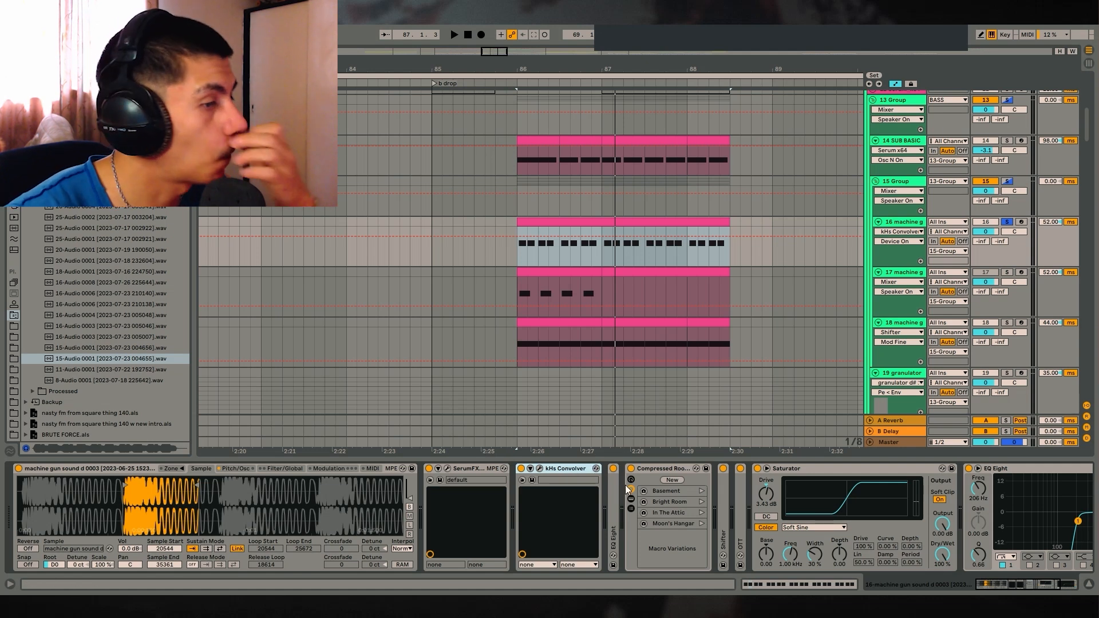
pyautogui.click(654, 470)
pyautogui.click(806, 468)
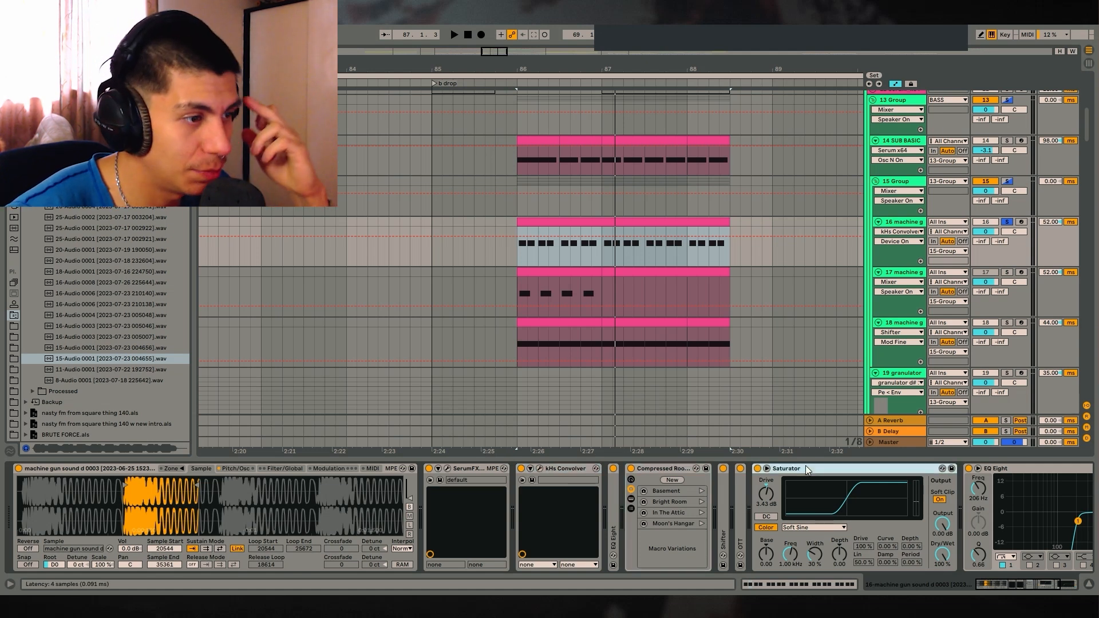
pyautogui.moveTo(1029, 584); pyautogui.dragTo(1042, 584)
pyautogui.click(885, 488)
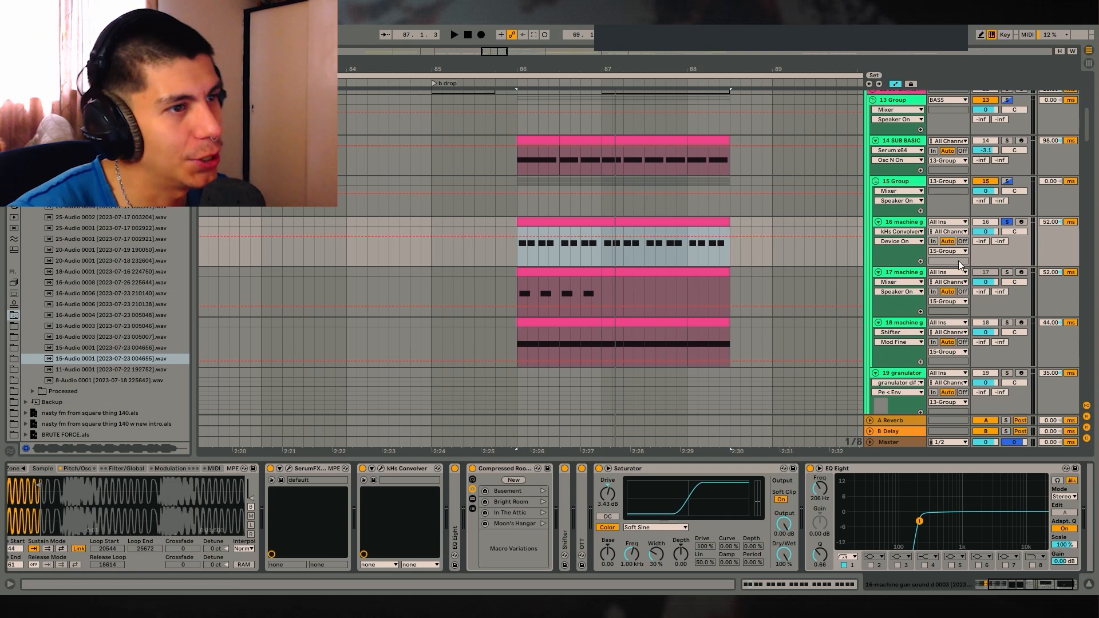
# Step: Solo track 18 and audition its clip from bar 86
pyautogui.click(1007, 322)
pyautogui.click(620, 341)
pyautogui.click(560, 341)
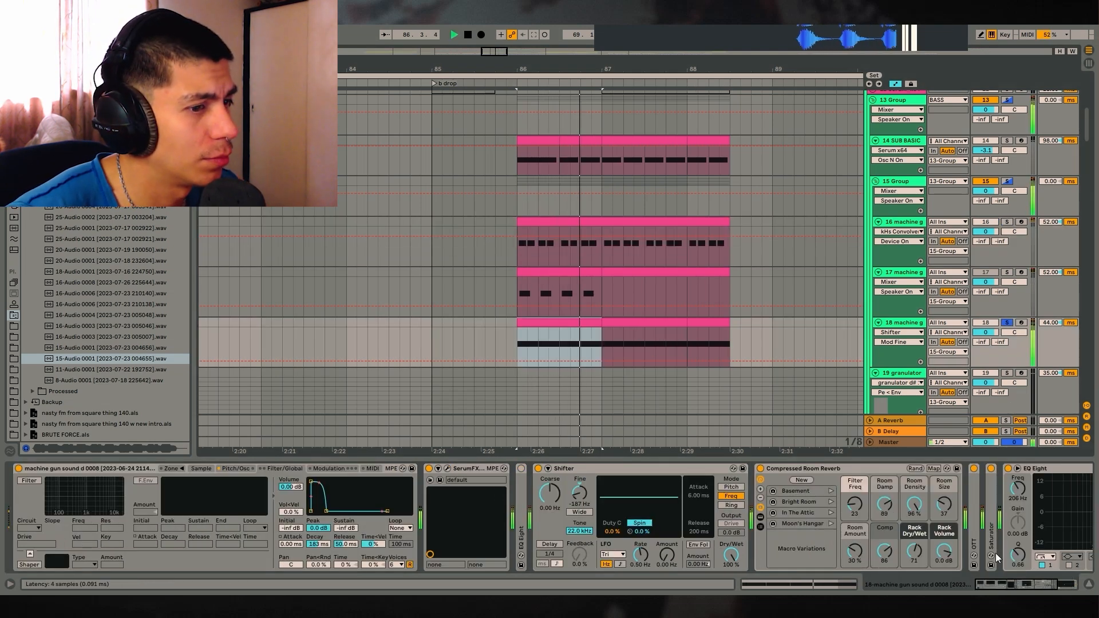
# Step: Solo the 13 Group and play all of its bass layers together from bar 86
pyautogui.scroll(1, 1000, 193)
pyautogui.click(1007, 111)
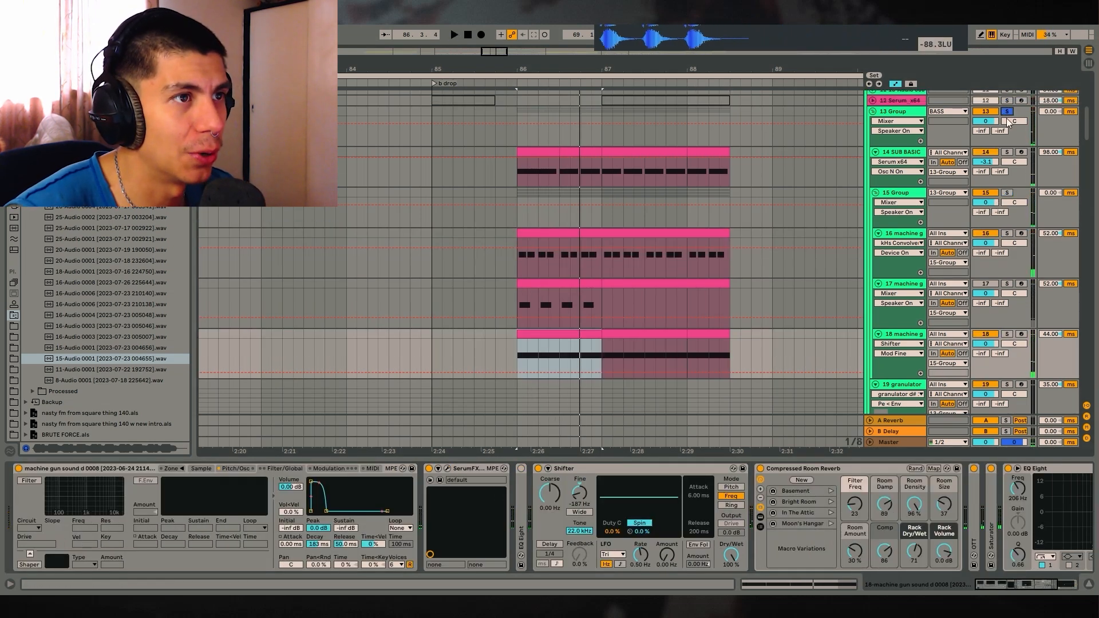
pyautogui.press('space')
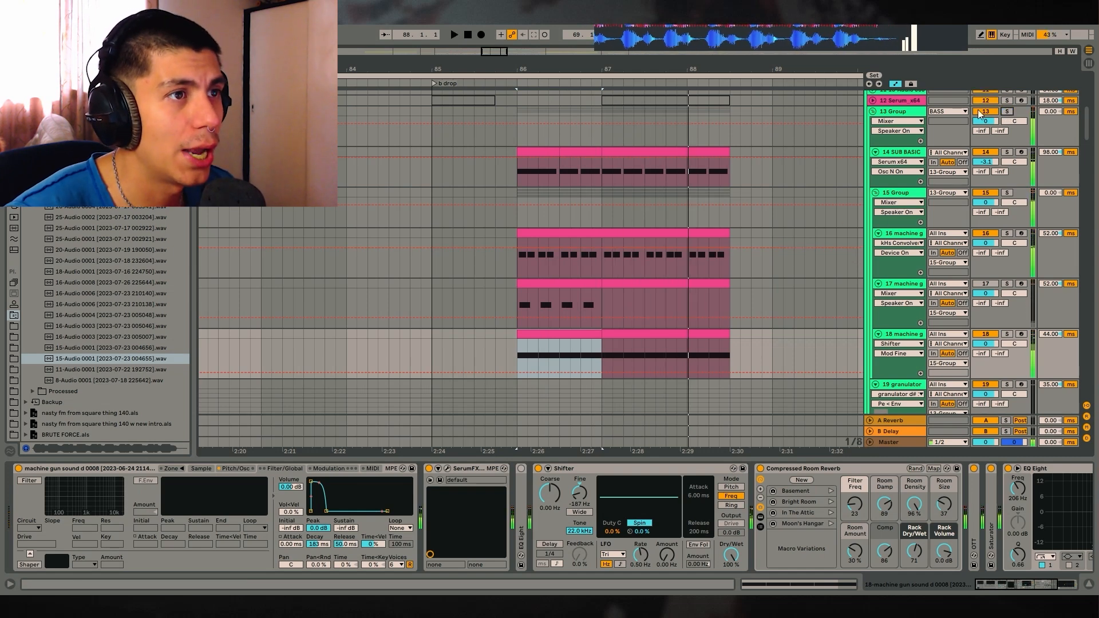
# Step: Collapse the 13 Group, solo track 31 and audition its first clip at bar 86
pyautogui.click(874, 111)
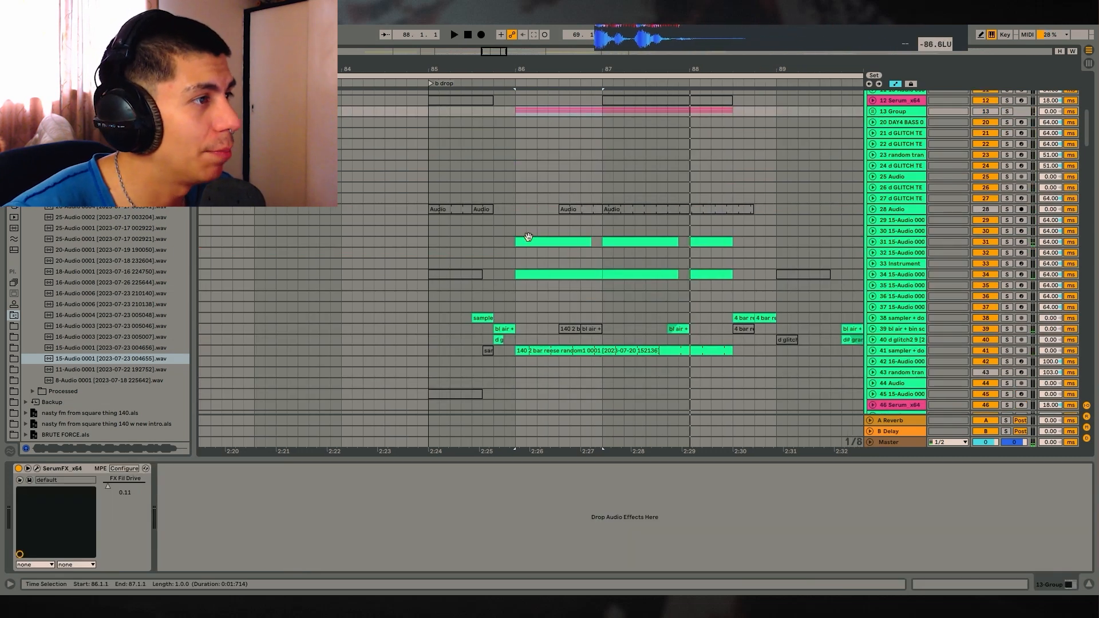
pyautogui.click(937, 250)
pyautogui.click(1009, 243)
pyautogui.press('space')
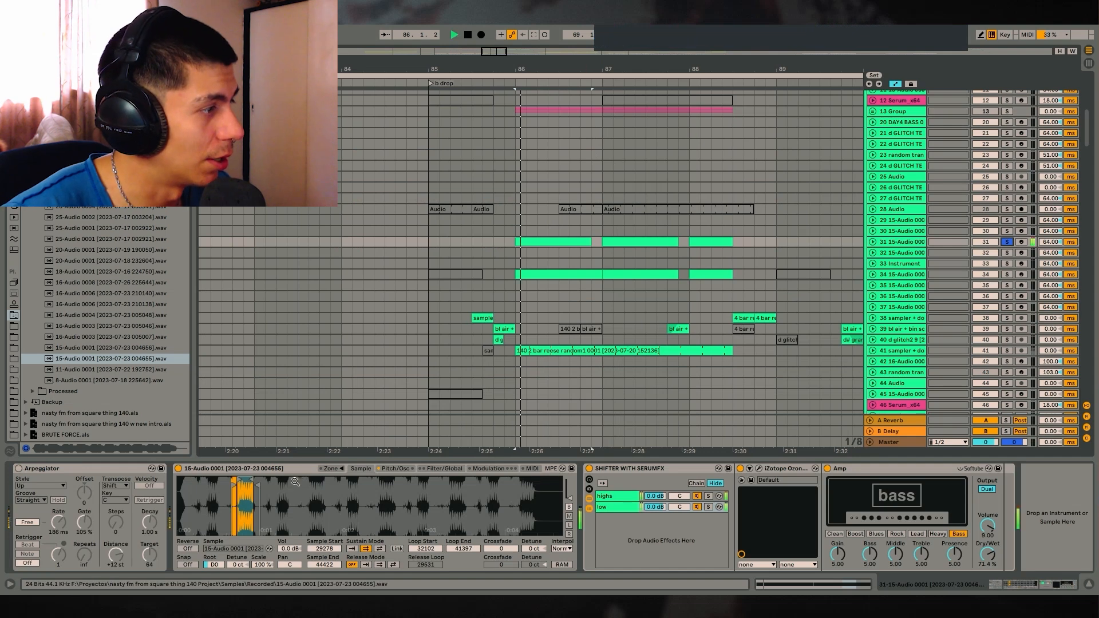
pyautogui.moveTo(298, 482); pyautogui.dragTo(367, 495)
pyautogui.press('space')
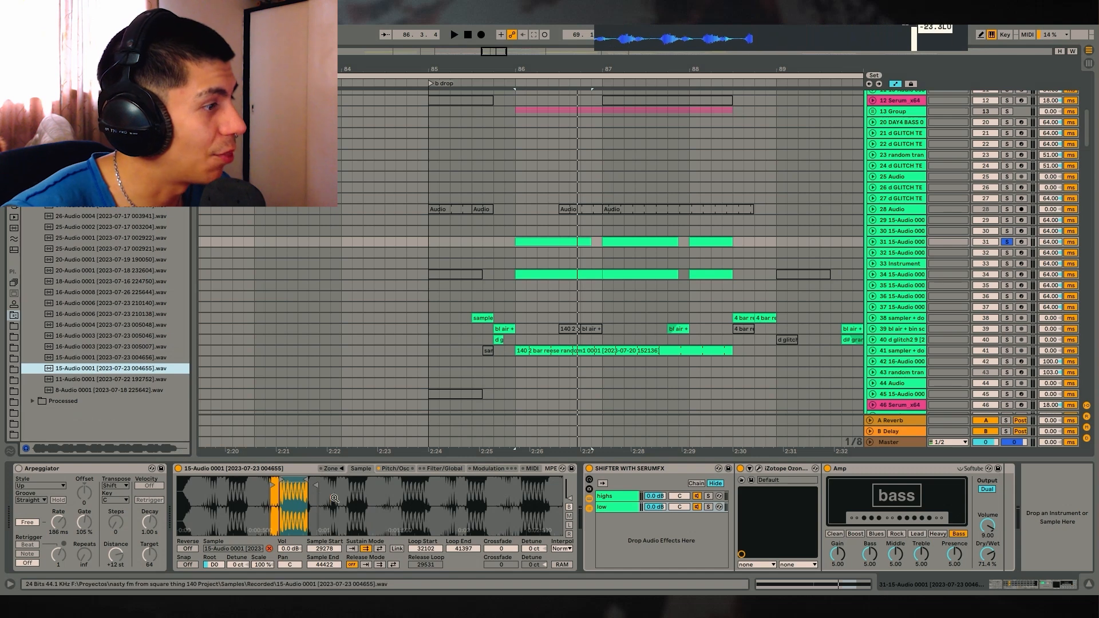
# Step: Compare the device chains of the highs and low bands in the SHIFTER WITH SERUMFX rack
pyautogui.click(657, 472)
pyautogui.click(616, 497)
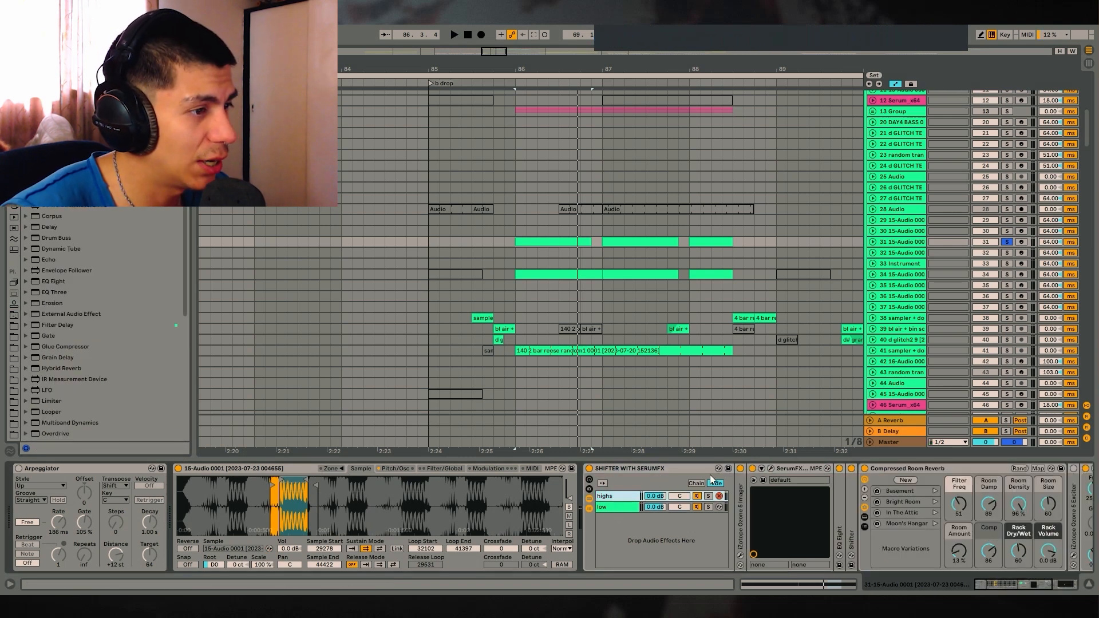
pyautogui.click(617, 507)
pyautogui.click(619, 496)
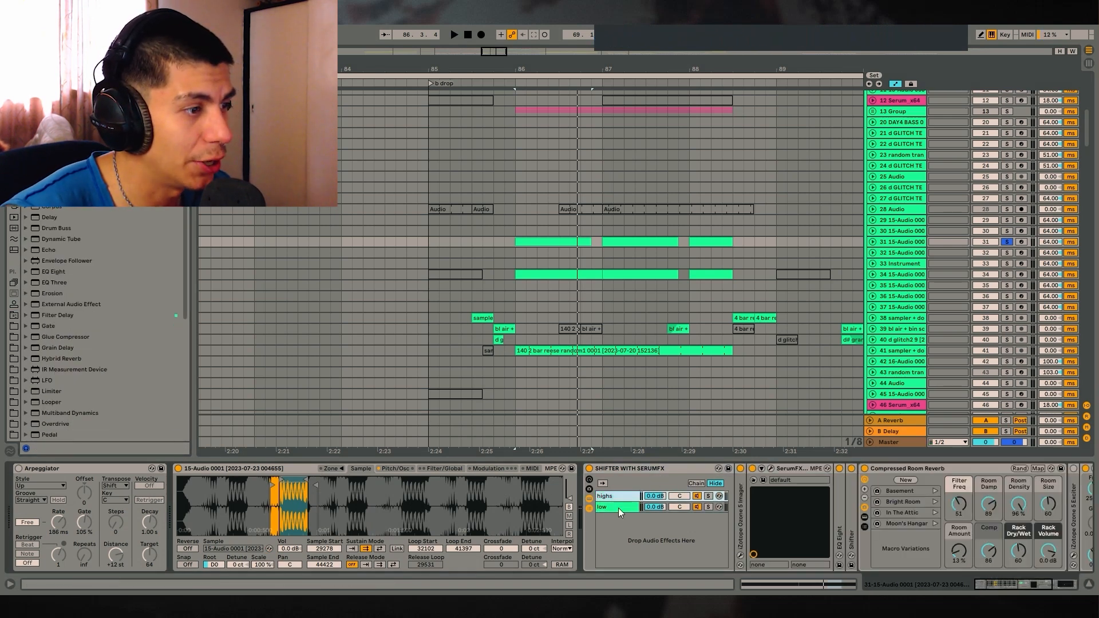
pyautogui.click(618, 508)
pyautogui.click(619, 496)
pyautogui.click(619, 508)
pyautogui.click(620, 497)
pyautogui.click(620, 509)
pyautogui.click(620, 497)
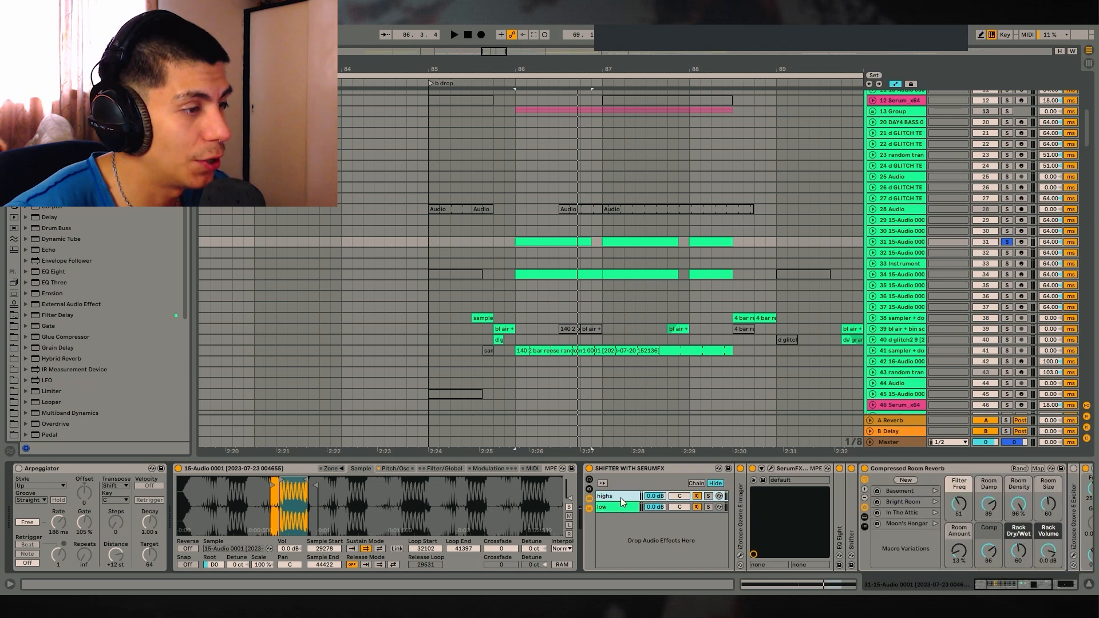
# Step: Expand the Shifter in the highs chain and check its settings against the low chain's devices
pyautogui.hscroll(3, 708, 516)
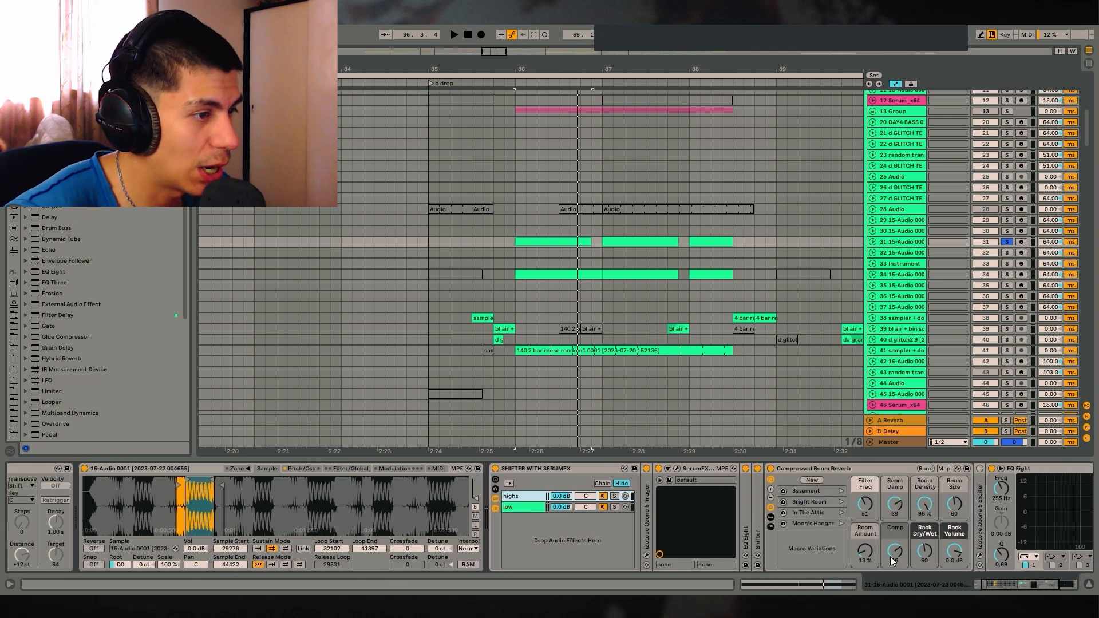
pyautogui.doubleClick(758, 517)
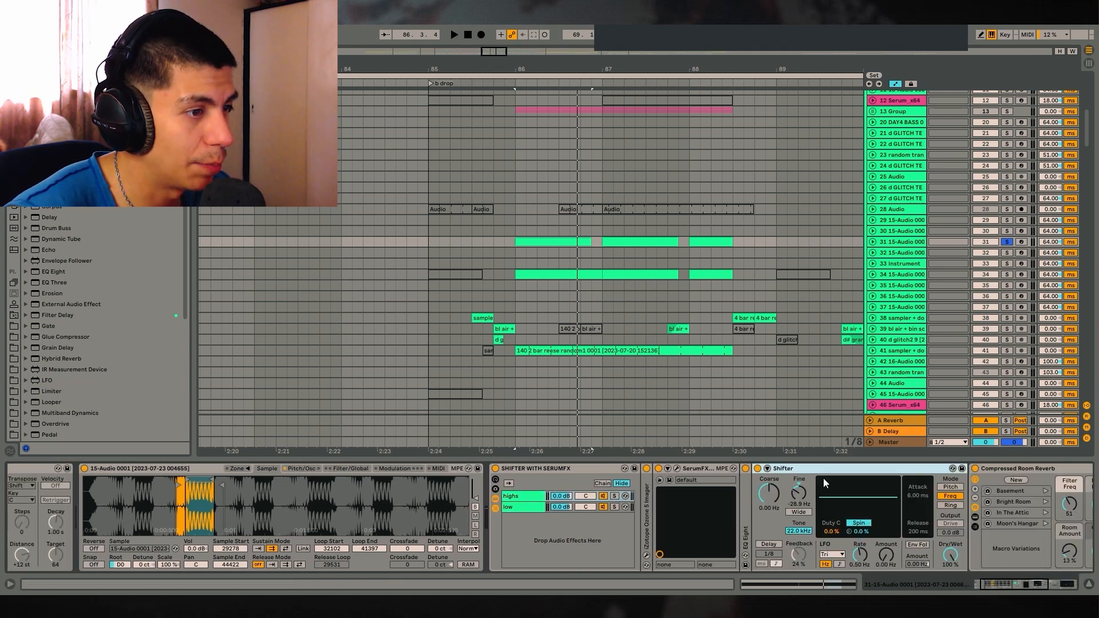
pyautogui.click(536, 496)
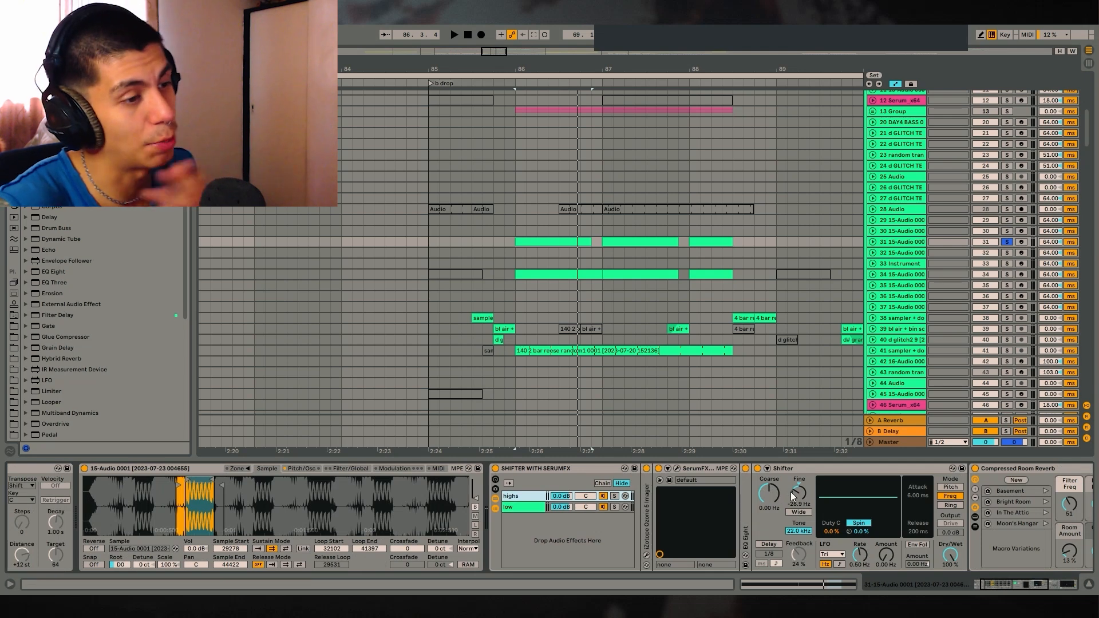
pyautogui.click(525, 507)
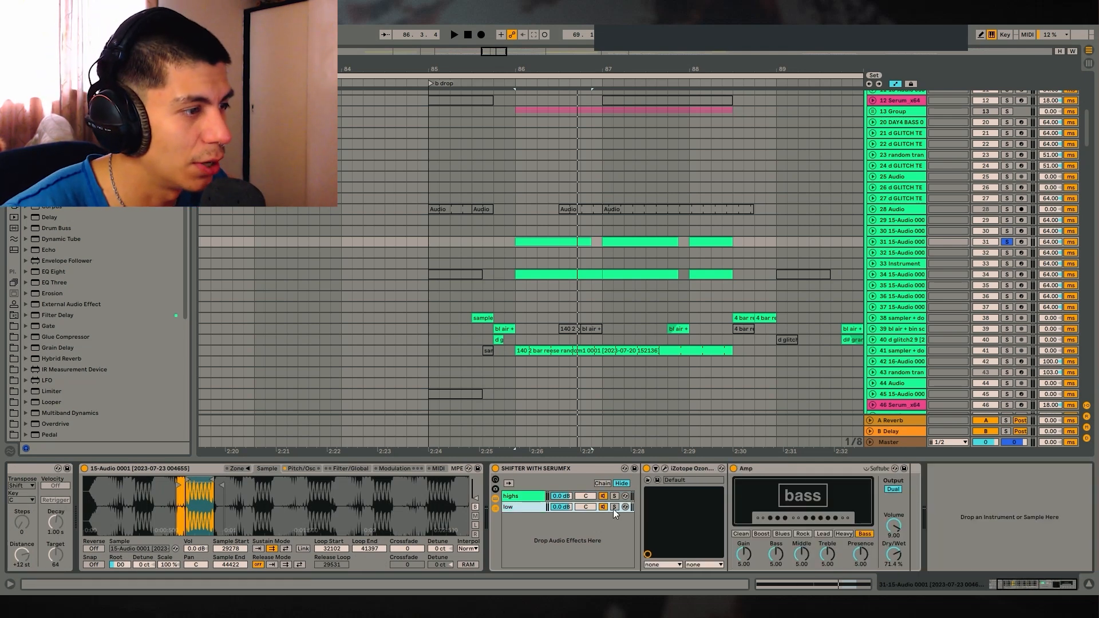
pyautogui.click(545, 500)
# Step: Try a Shifter before the SHIFTER WITH SERUMFX rack with Fine at 187 Hz during playback, and remove it
pyautogui.scroll(-3, 67, 382)
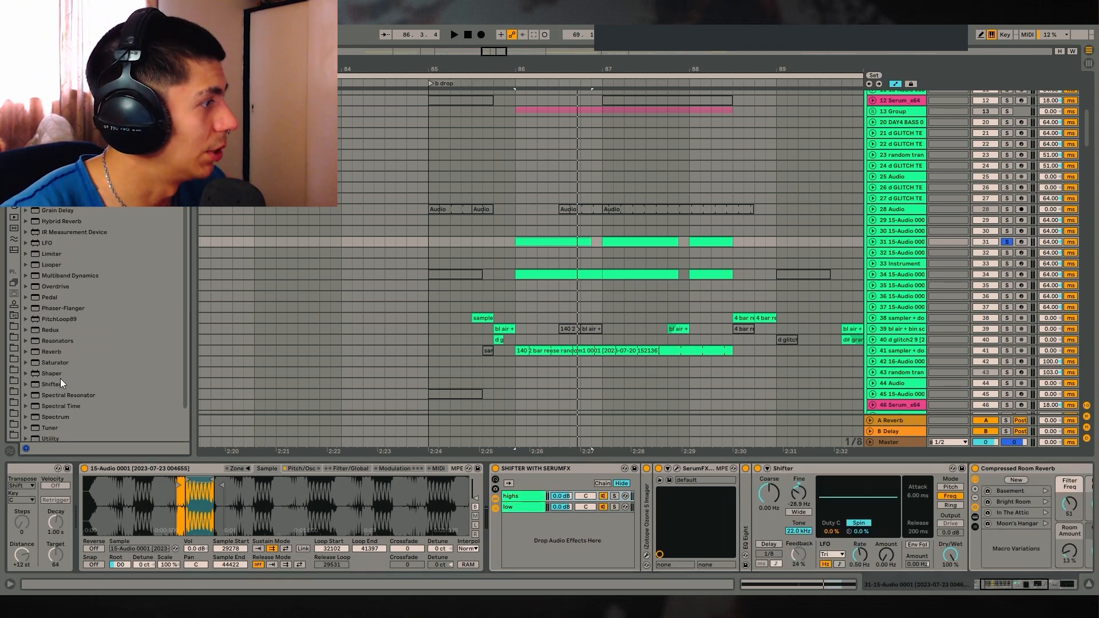
pyautogui.moveTo(50, 384); pyautogui.dragTo(490, 522)
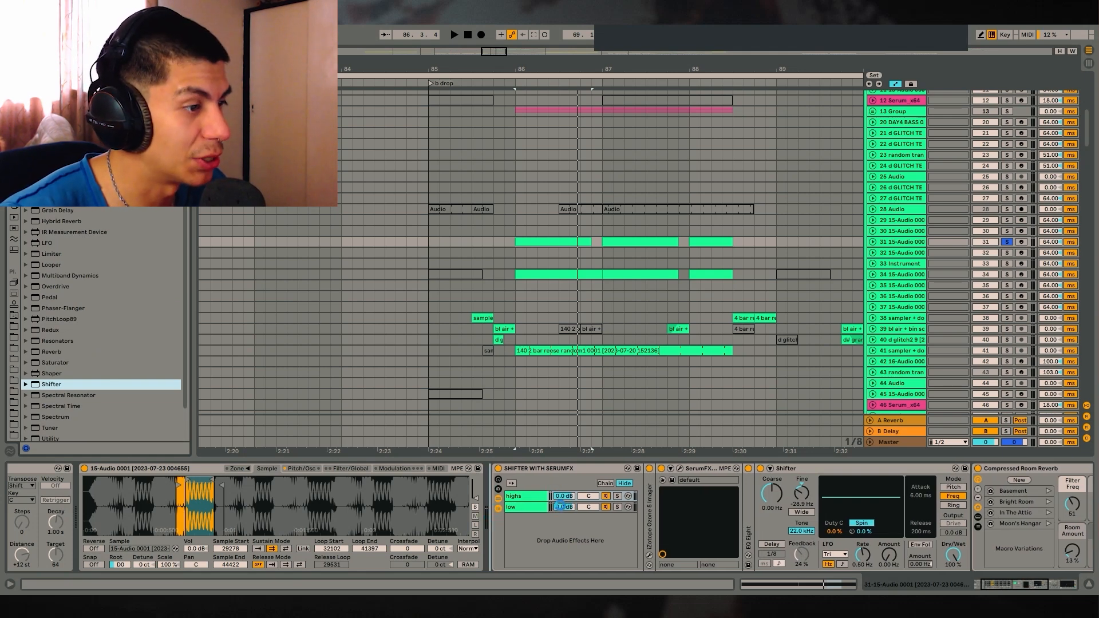
pyautogui.moveTo(560, 507); pyautogui.dragTo(560, 507)
pyautogui.press('space')
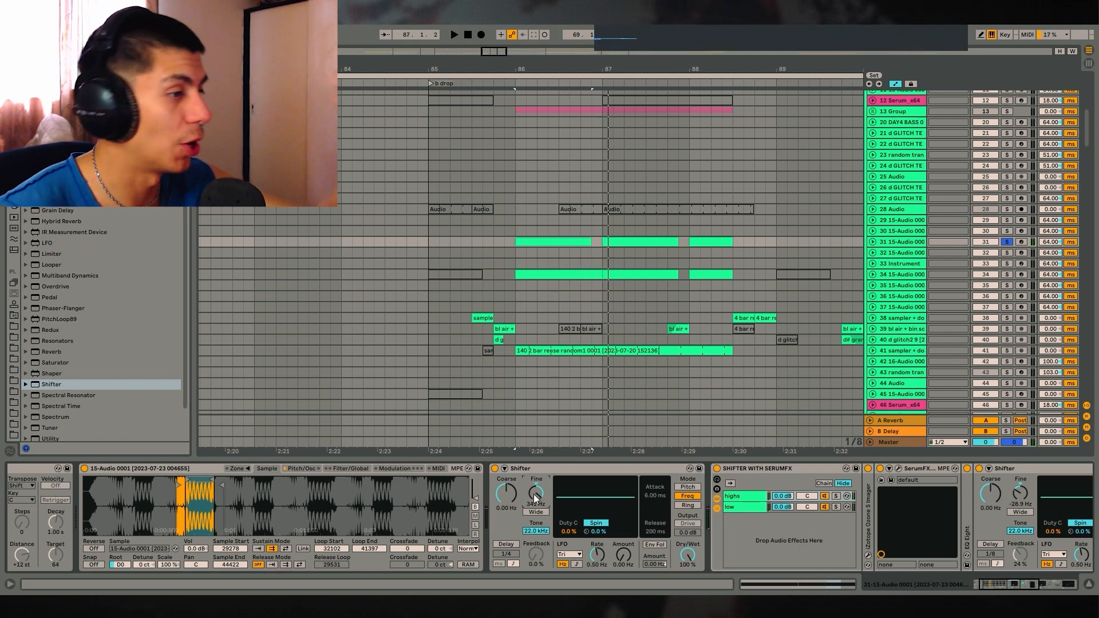
pyautogui.press('space')
pyautogui.moveTo(536, 493); pyautogui.dragTo(536, 467)
pyautogui.press('space')
pyautogui.click(542, 470)
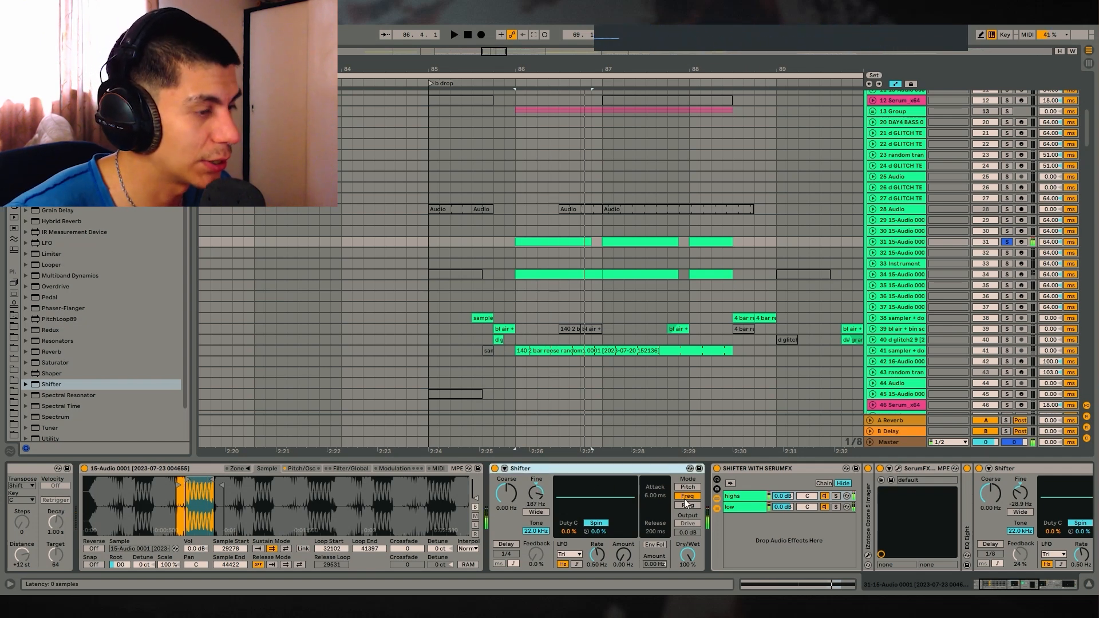
# Step: Review the highs chain and inspect the band split in its iZotope Ozone 5 Imager
pyautogui.hscroll(5, 658, 498)
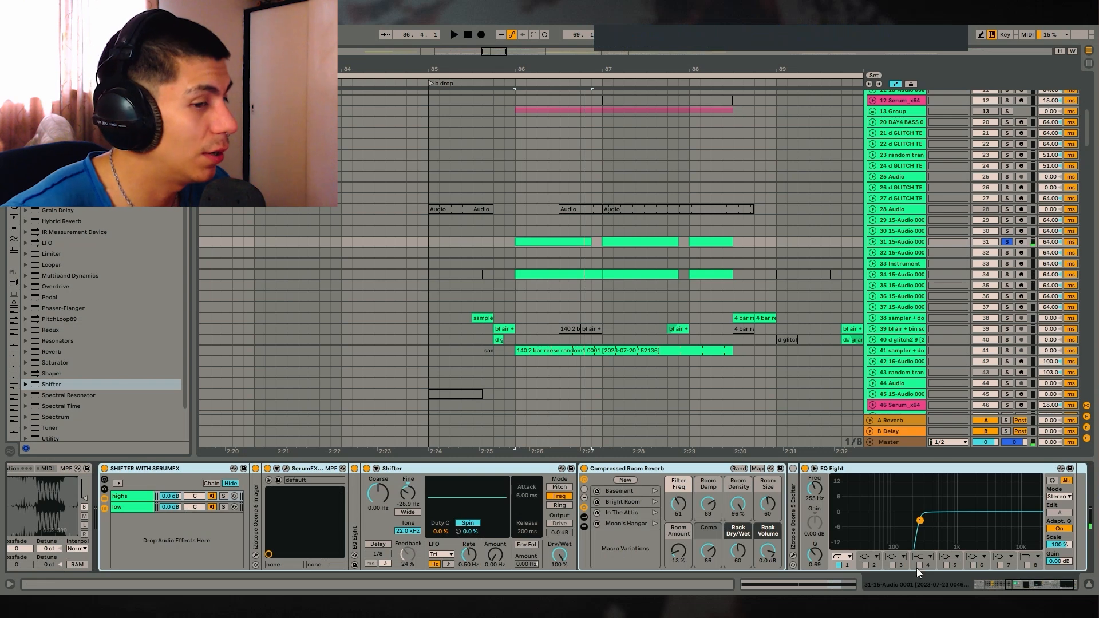
pyautogui.hscroll(-6, 916, 568)
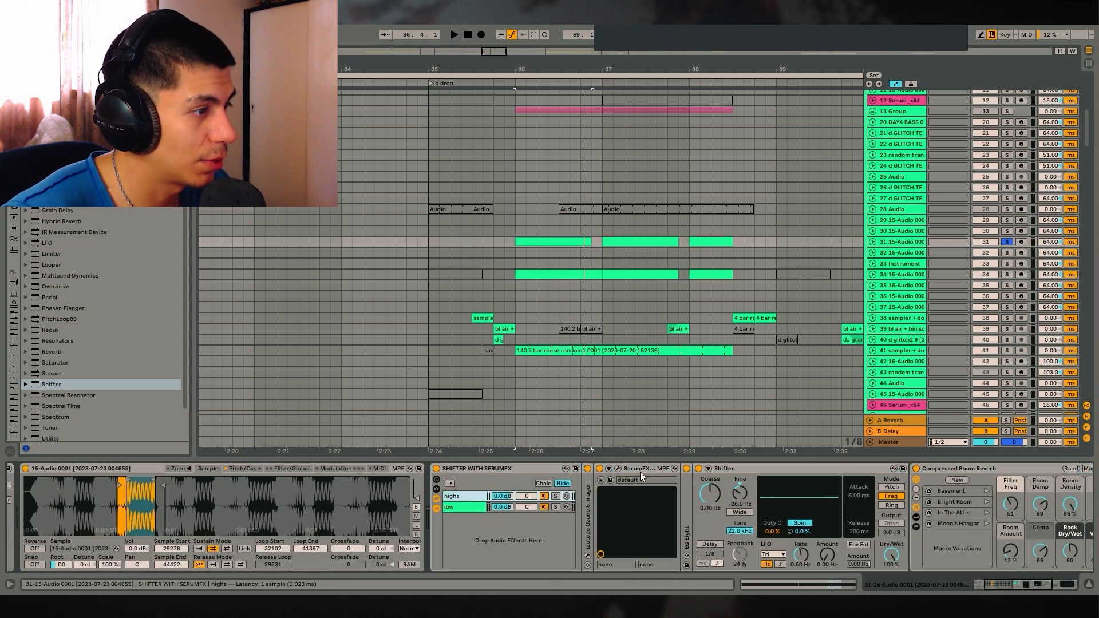
pyautogui.click(475, 507)
pyautogui.click(468, 497)
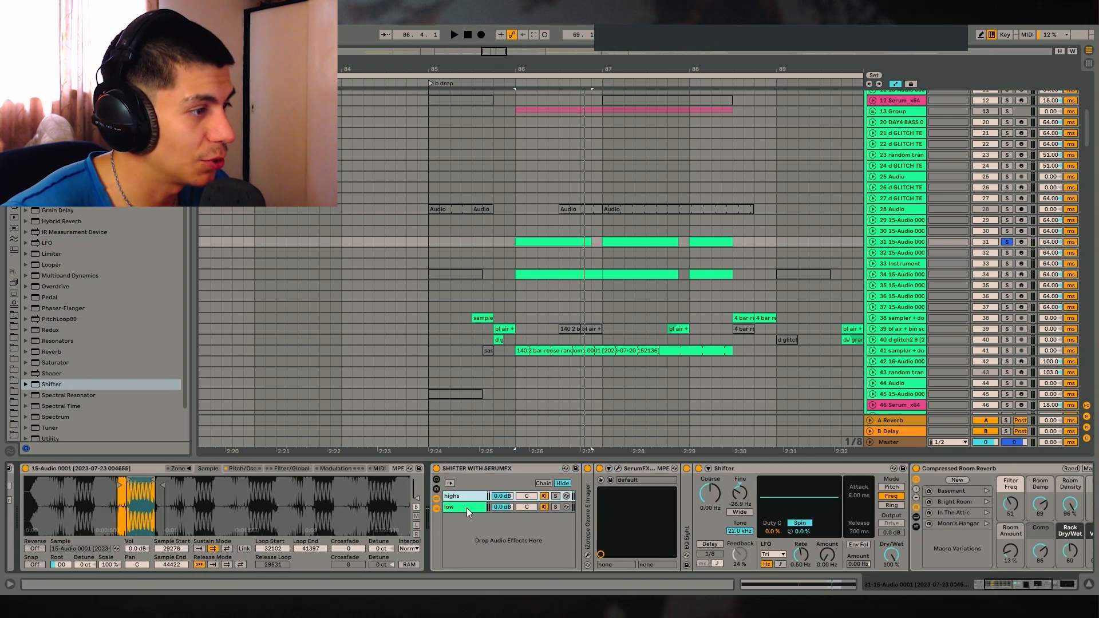
pyautogui.doubleClick(588, 498)
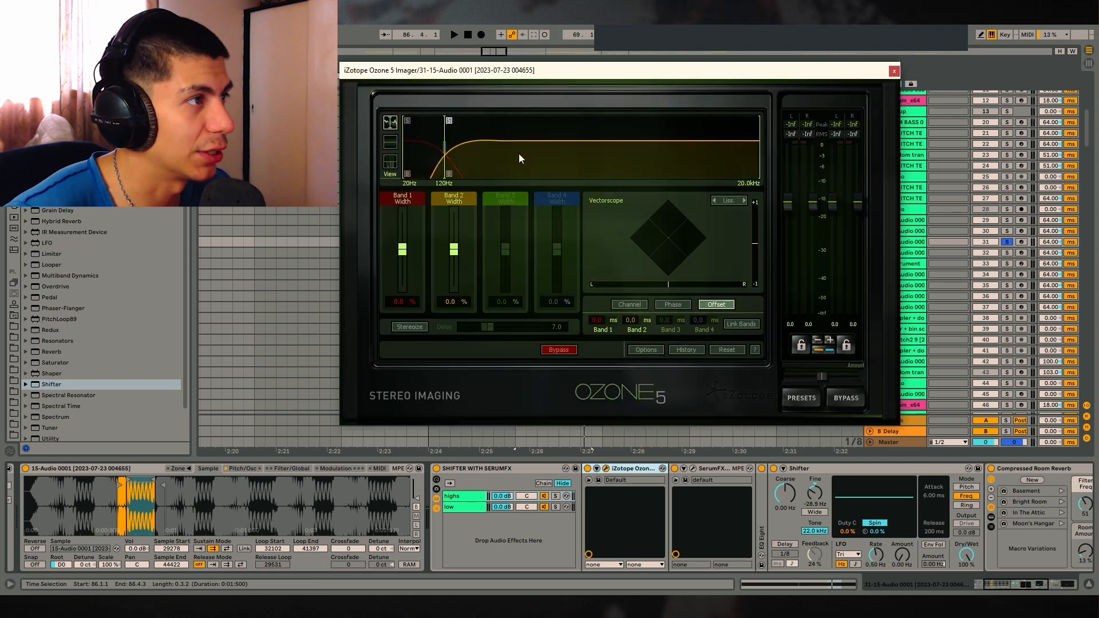
pyautogui.click(894, 71)
# Step: Inspect the band split in the low chain's iZotope Ozone 5 Imager
pyautogui.click(466, 508)
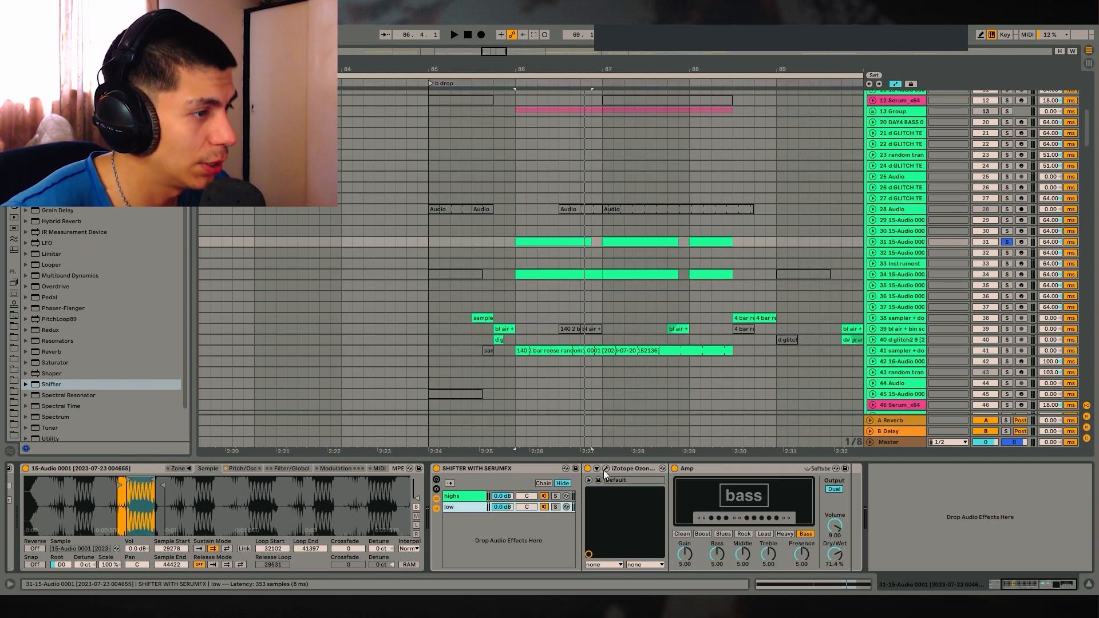
pyautogui.click(606, 469)
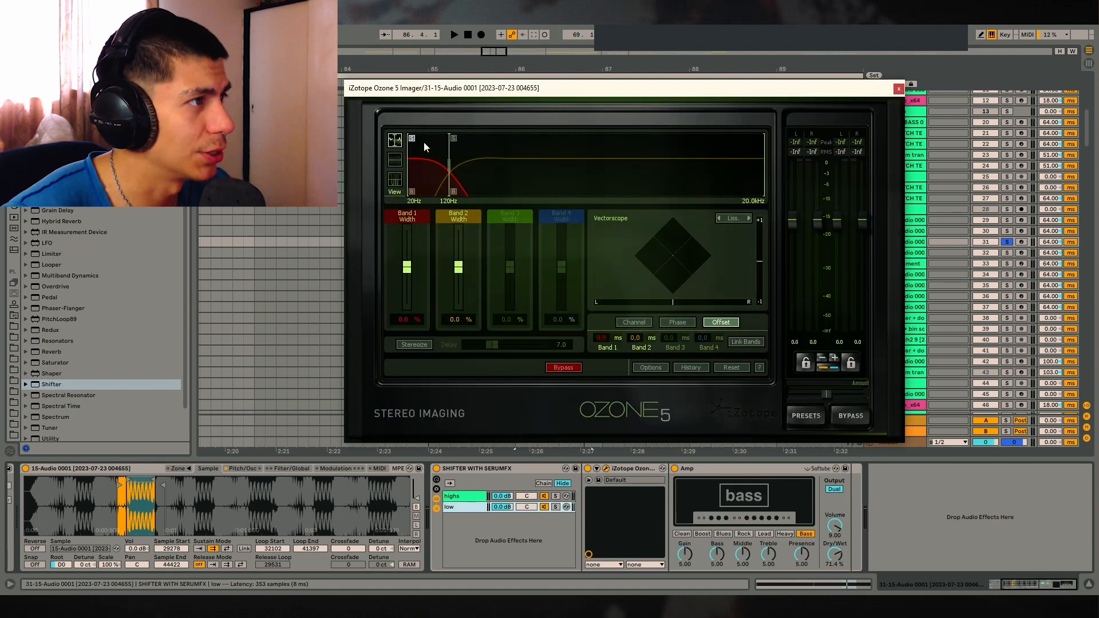
pyautogui.click(898, 88)
# Step: Try sweeping the highs chain Shifter's Fine frequency to about -471 Hz during playback
pyautogui.click(464, 496)
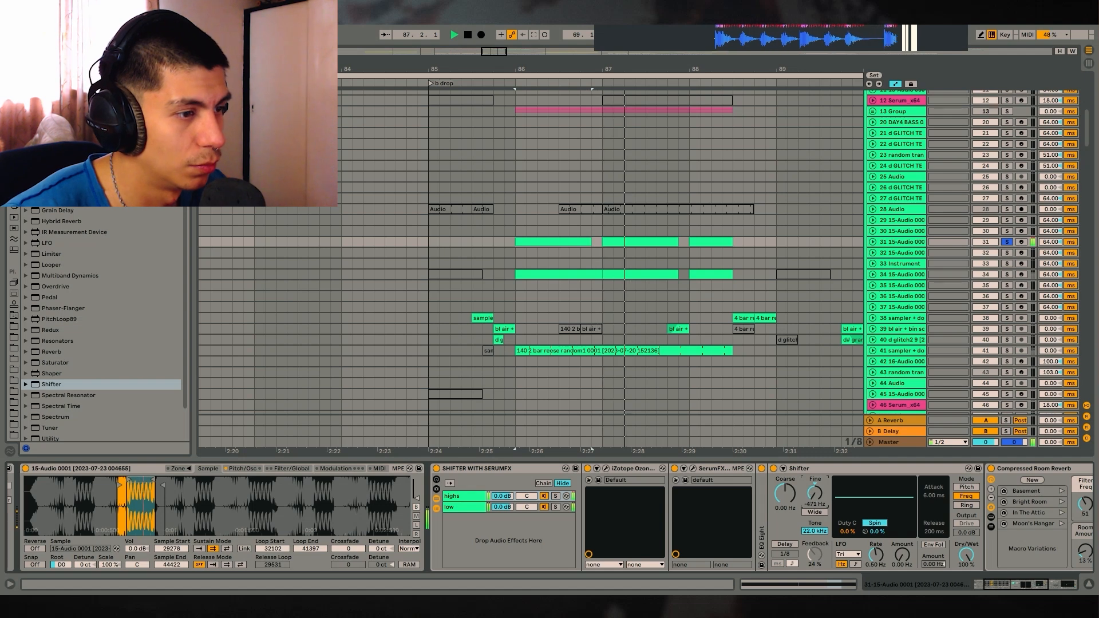
pyautogui.moveTo(814, 497); pyautogui.dragTo(814, 486)
pyautogui.press('space')
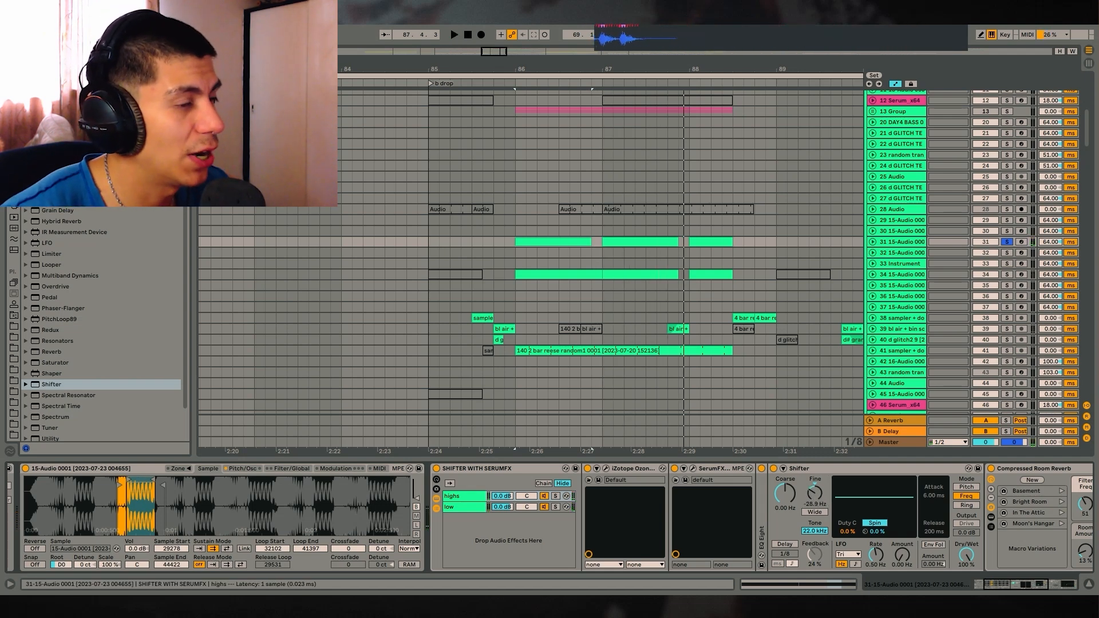
# Step: Inspect the SerumFX filter settings in the highs chain and check the EQ Eight after it
pyautogui.click(692, 468)
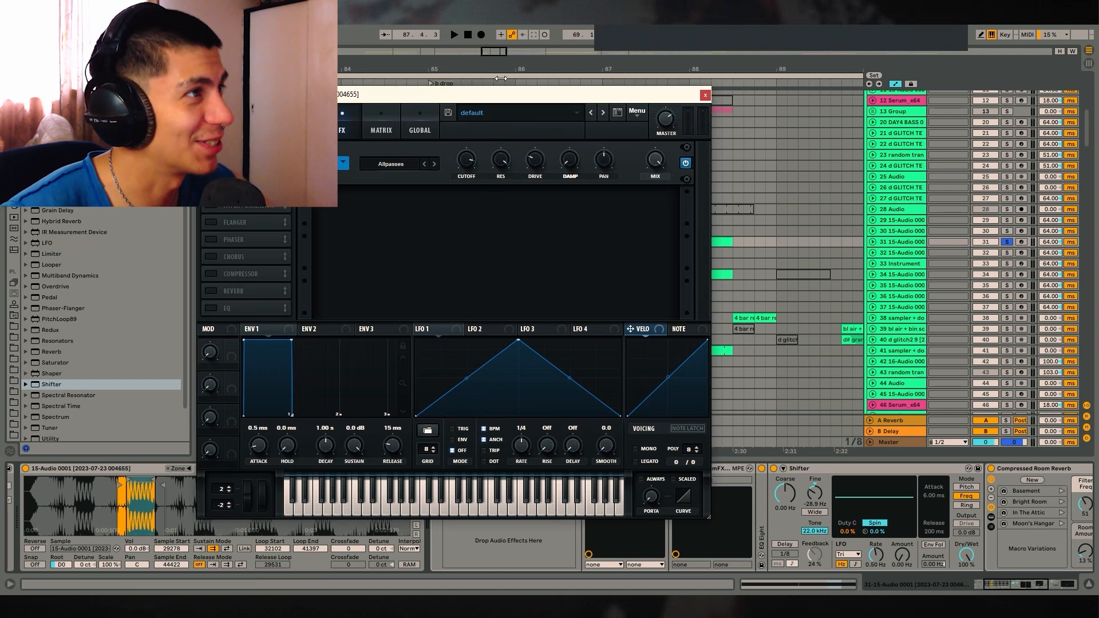
pyautogui.click(706, 96)
pyautogui.doubleClick(764, 510)
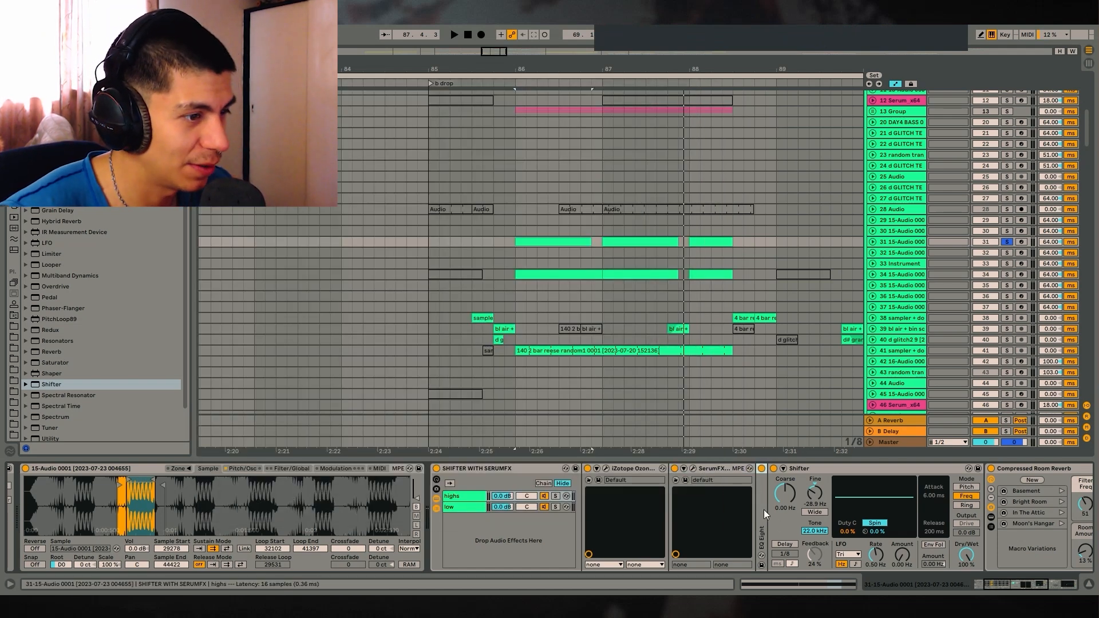
# Step: Review the highs chain's Shifter, Compressed Room Reverb and final EQ Eight low-cut settings
pyautogui.moveTo(1013, 583); pyautogui.dragTo(1035, 584)
pyautogui.click(630, 468)
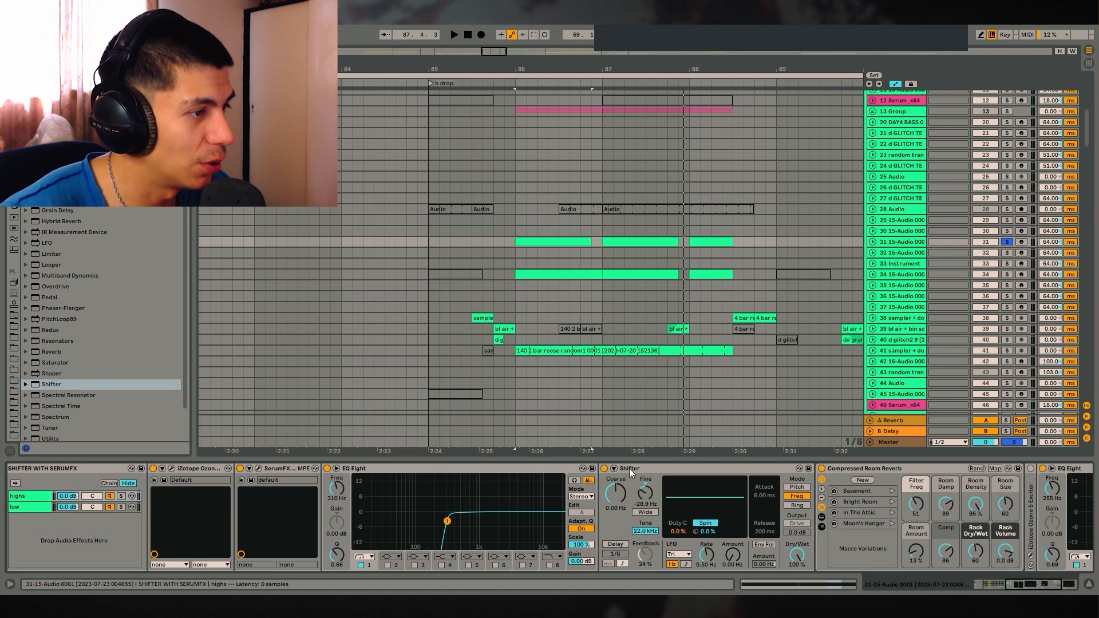
pyautogui.click(1043, 584)
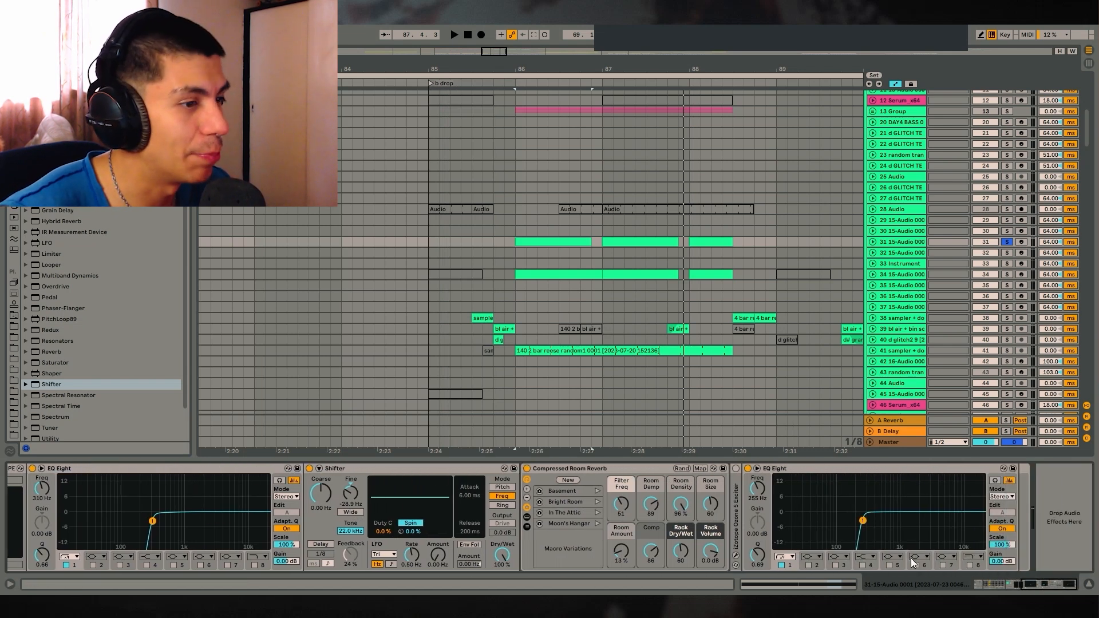
pyautogui.click(593, 469)
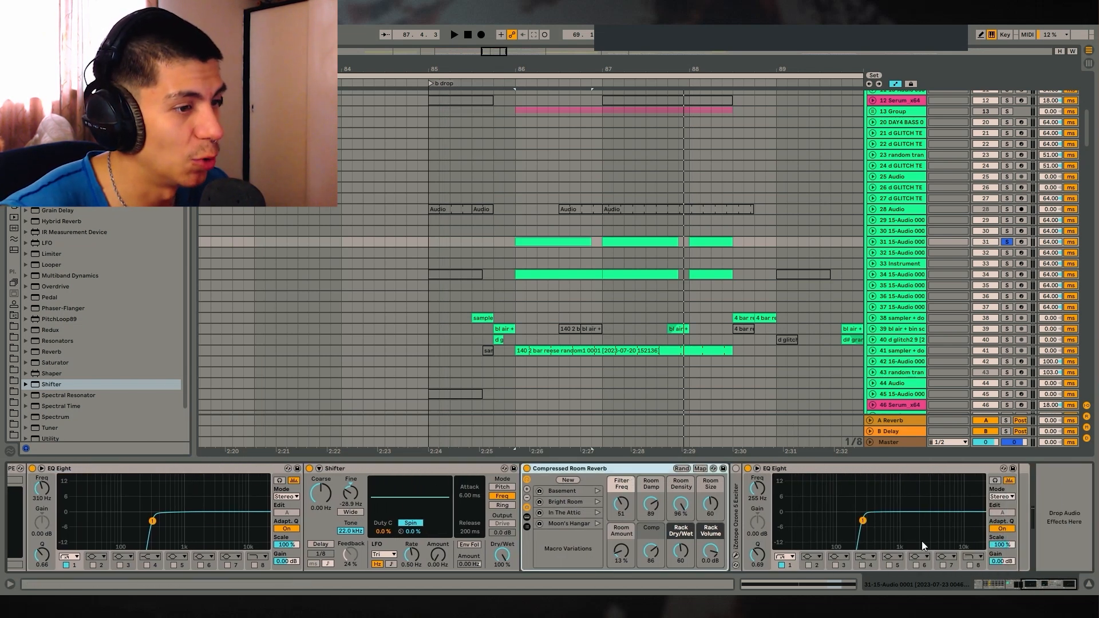
pyautogui.click(906, 514)
pyautogui.moveTo(1042, 584); pyautogui.dragTo(990, 584)
# Step: Play track 31 and compare the low chain's sound with its Amp bypassed and re-enabled
pyautogui.press('space')
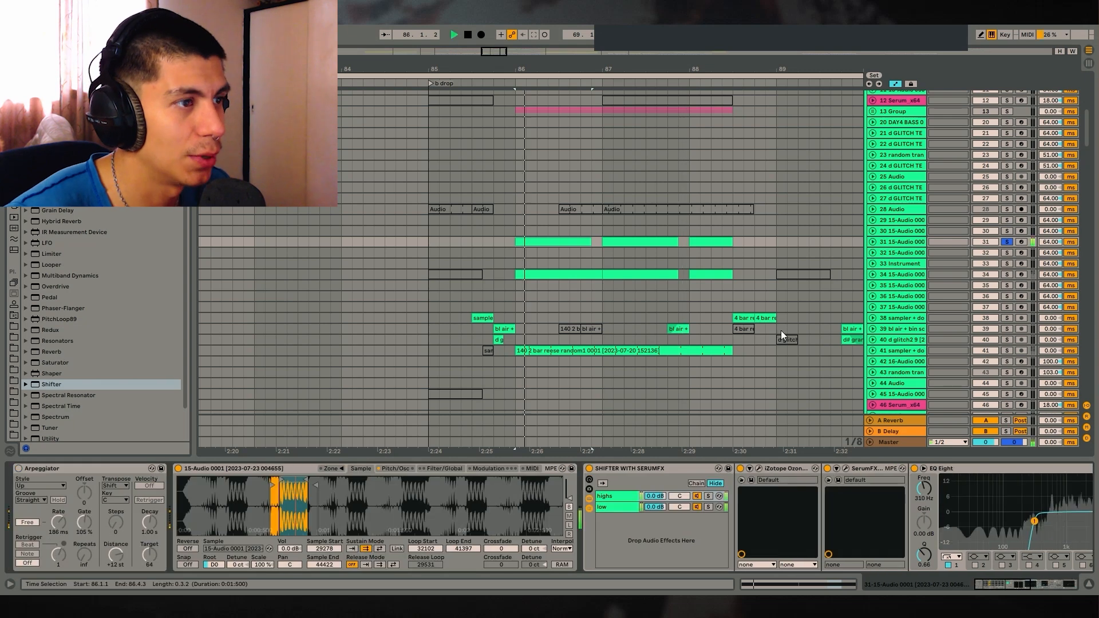
pyautogui.click(620, 506)
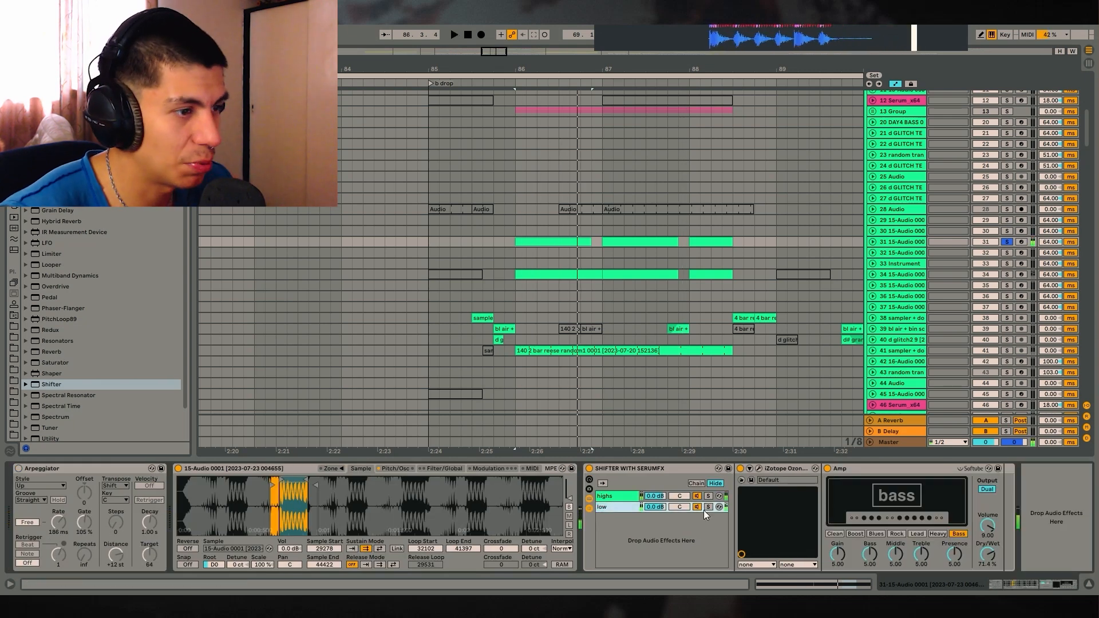
pyautogui.click(827, 468)
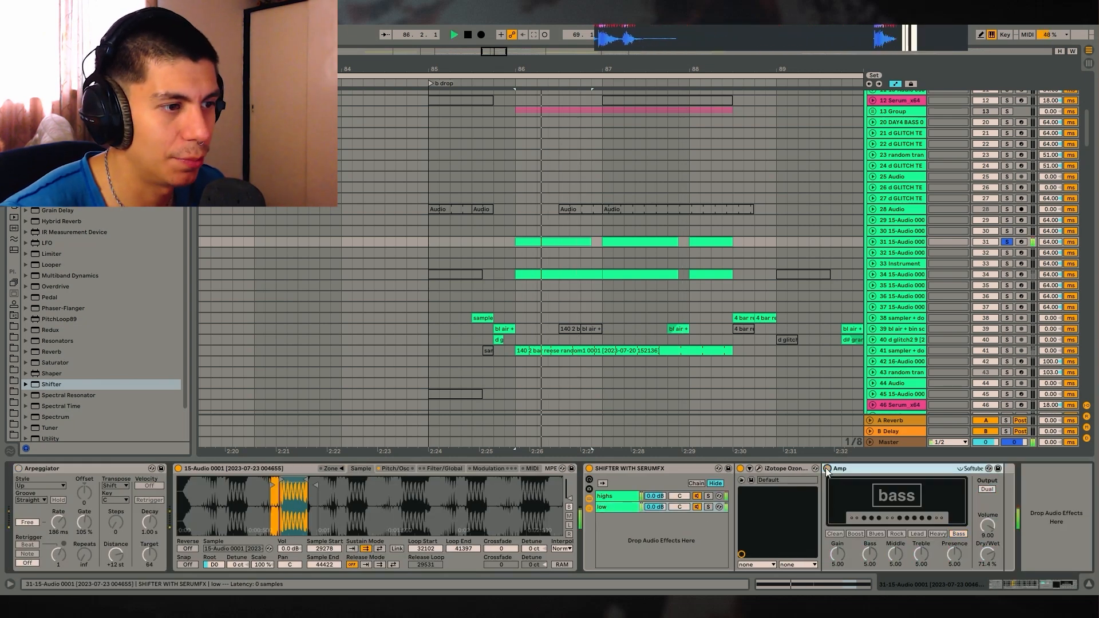
pyautogui.click(828, 468)
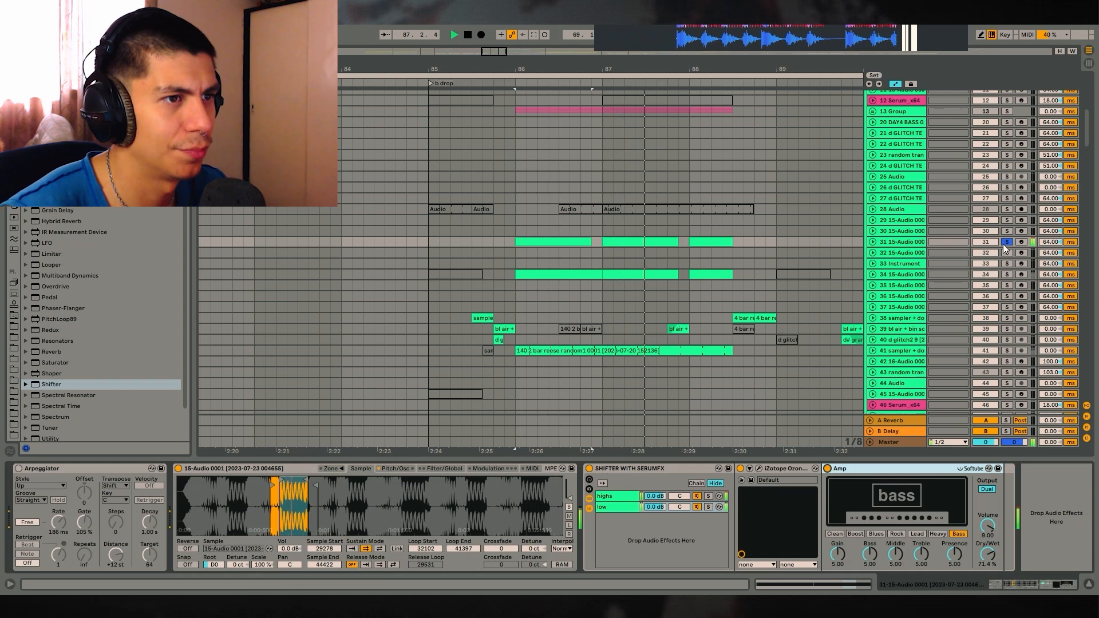
# Step: Solo track 34 alongside track 31, display its SHIFTER rack and play both layers together
pyautogui.click(1007, 274)
pyautogui.click(901, 275)
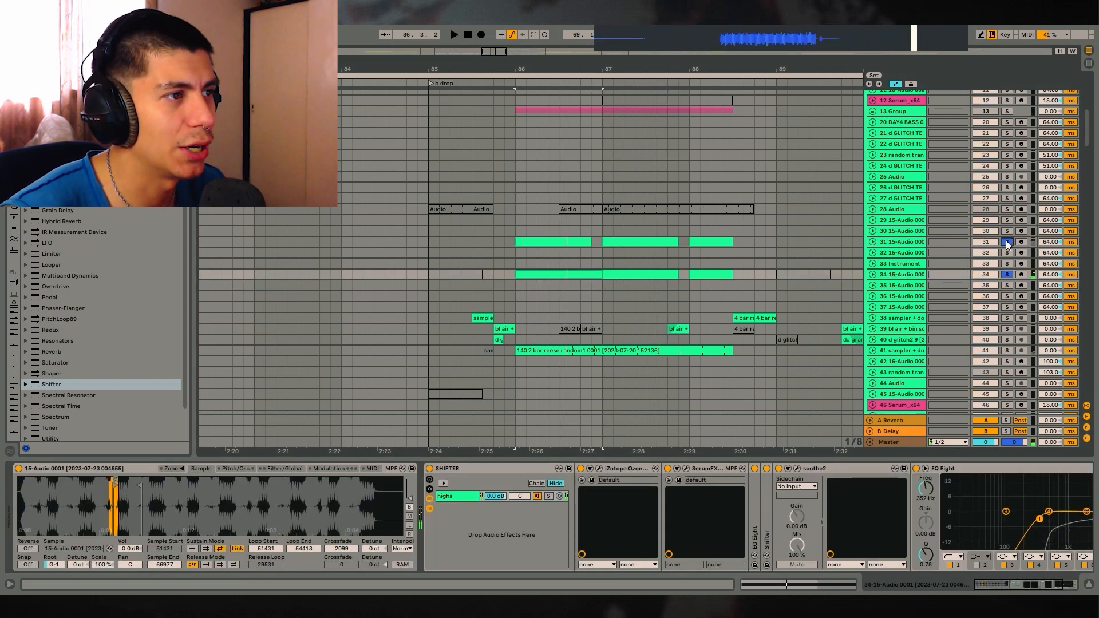
pyautogui.press('space')
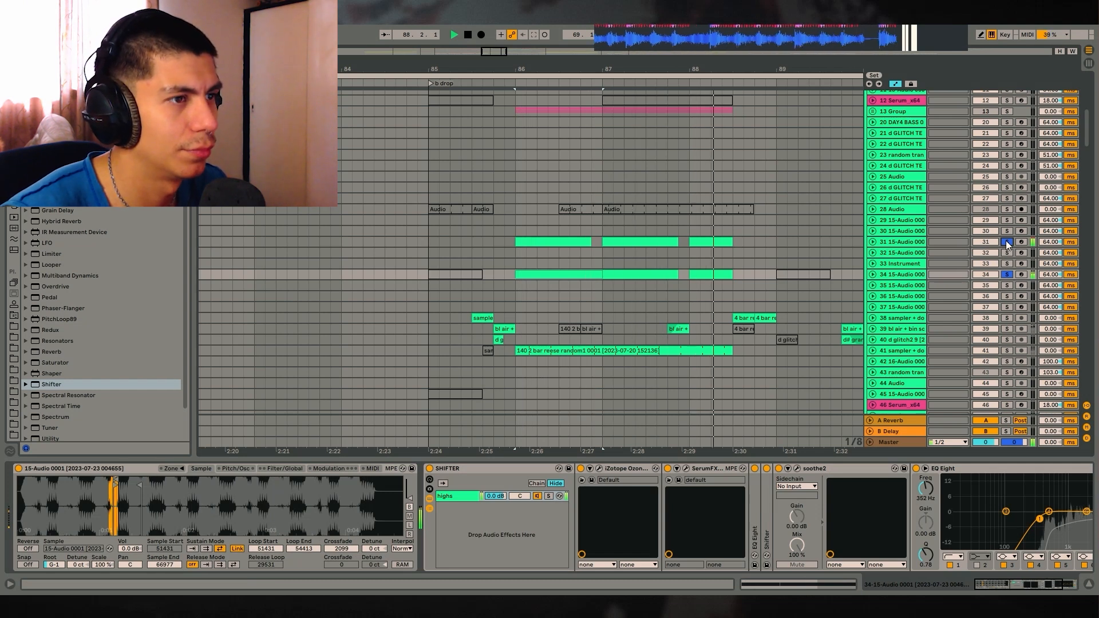
pyautogui.press('space')
# Step: Unfold and solo track 41, audition its "140 2 bar reese random1" clip and inspect the track's two EQ Eight low cuts
pyautogui.click(873, 351)
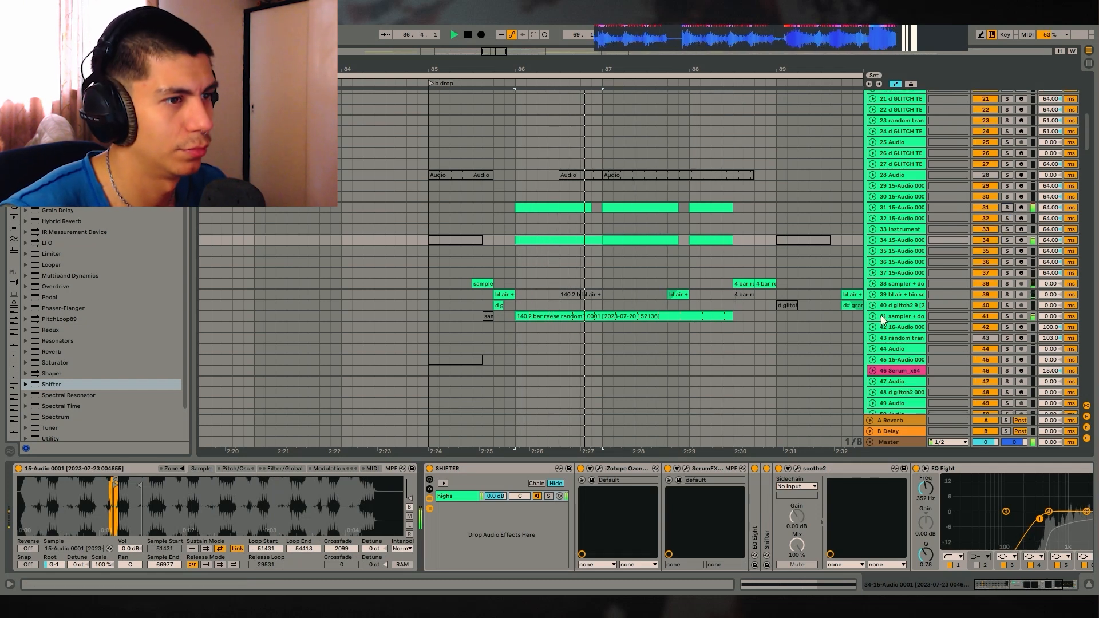
pyautogui.click(1008, 318)
pyautogui.click(543, 326)
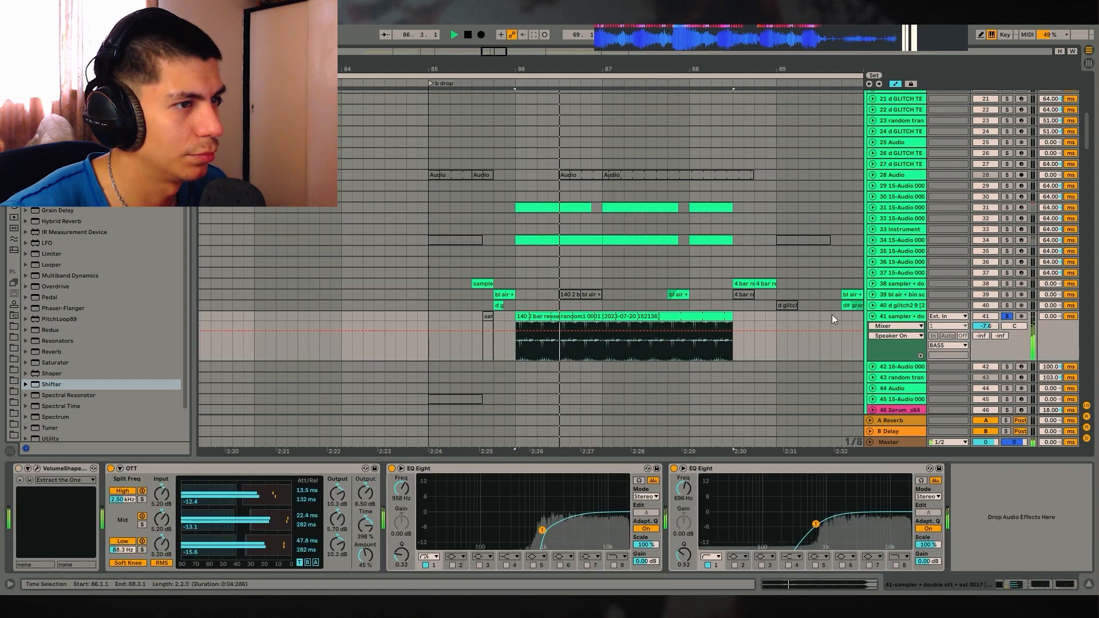
pyautogui.click(753, 497)
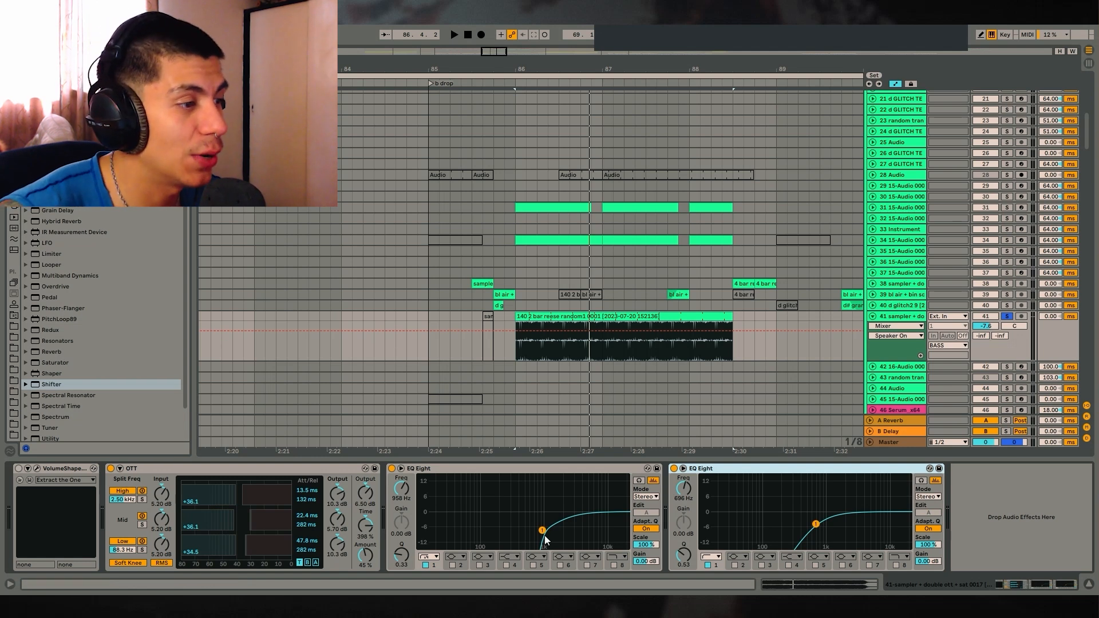
pyautogui.moveTo(544, 534); pyautogui.dragTo(596, 546)
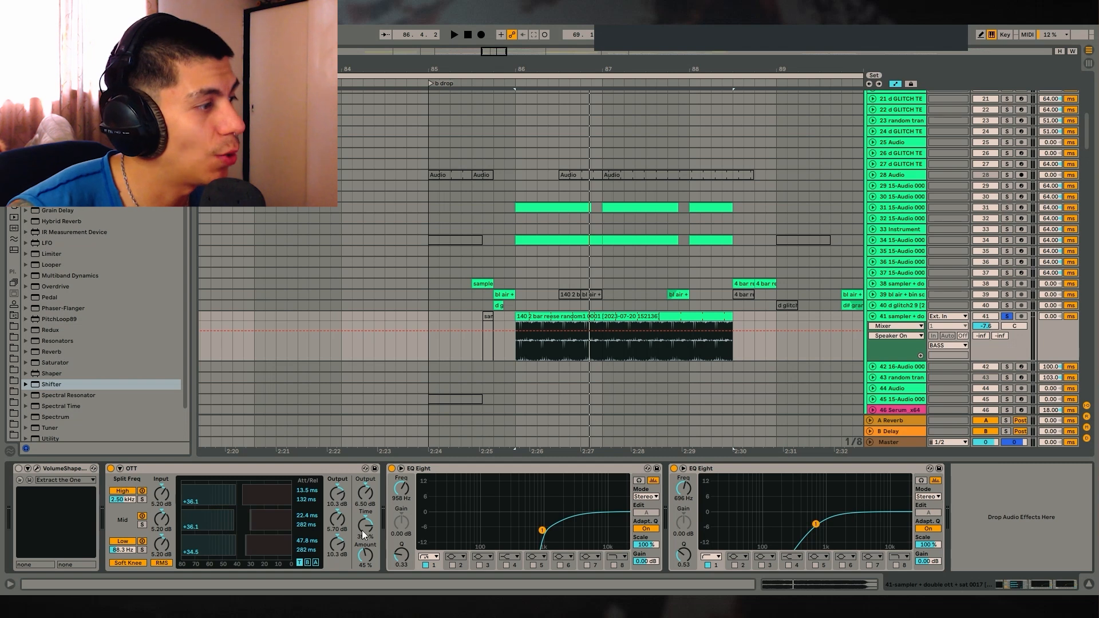
# Step: Group track 41's OTT and both EQ Eights into an audio effect rack and compare playback with the rack bypassed and re-enabled
pyautogui.click(170, 470)
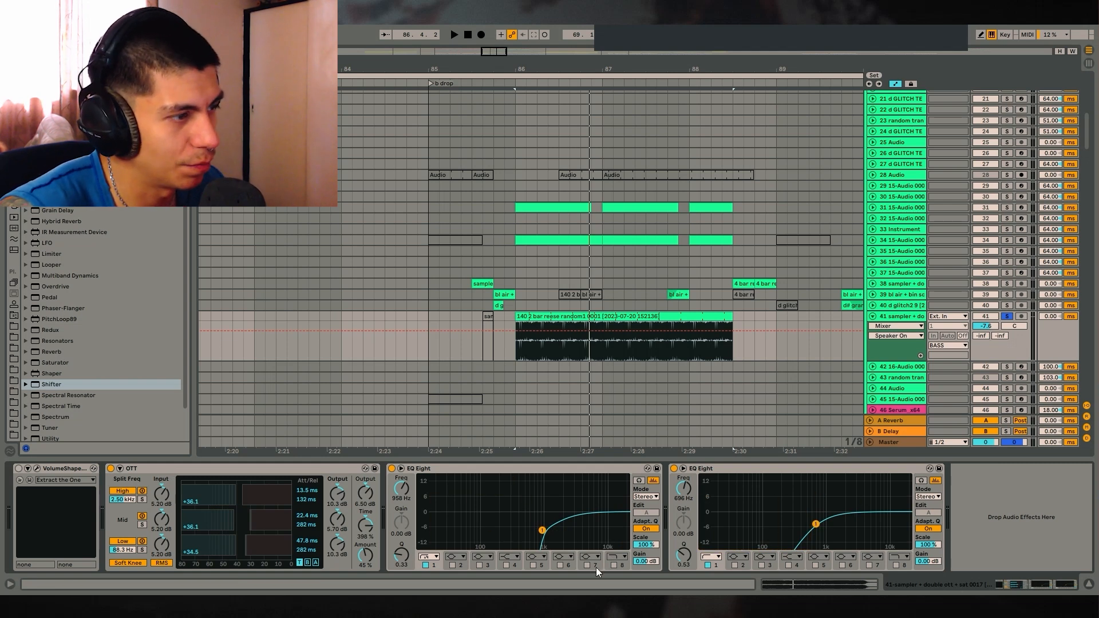
pyautogui.press('space')
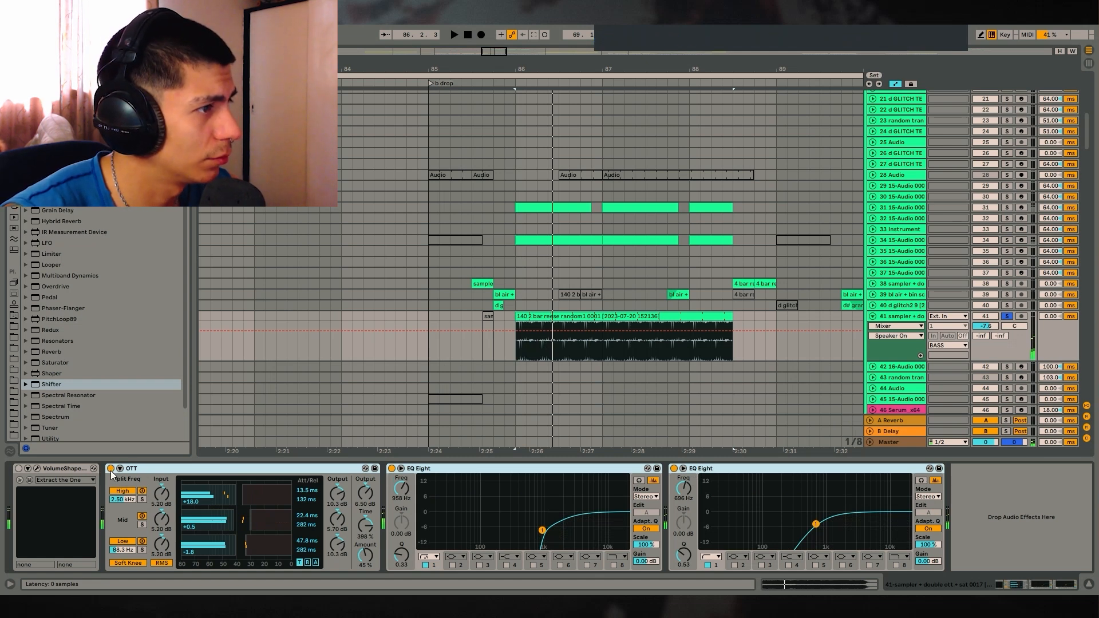
pyautogui.hotkey('ctrl', 'g')
pyautogui.press('space')
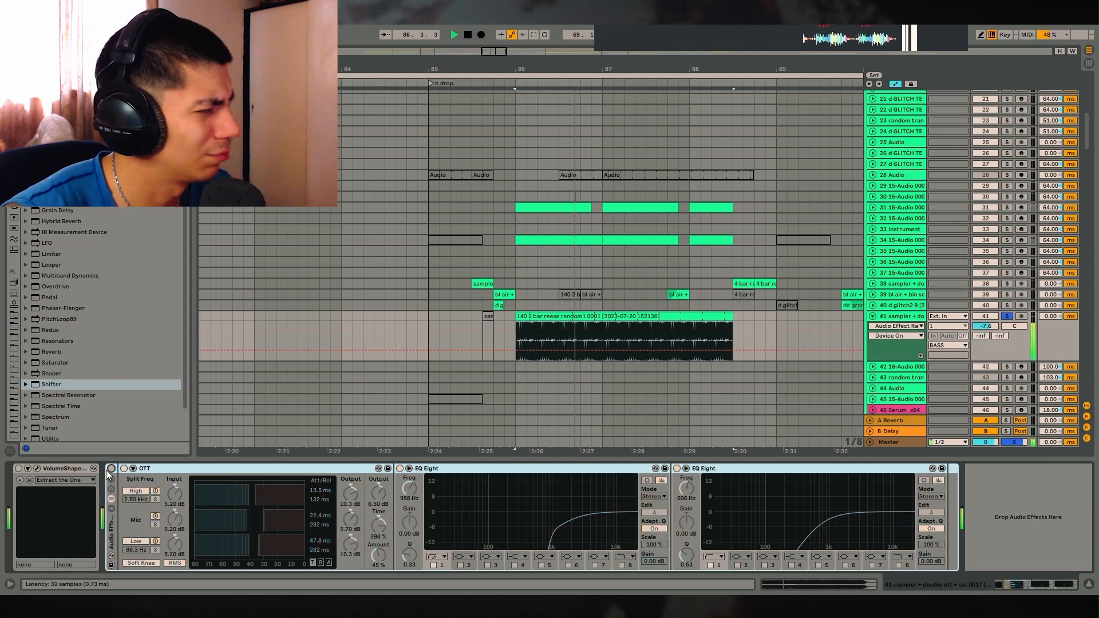
pyautogui.click(111, 469)
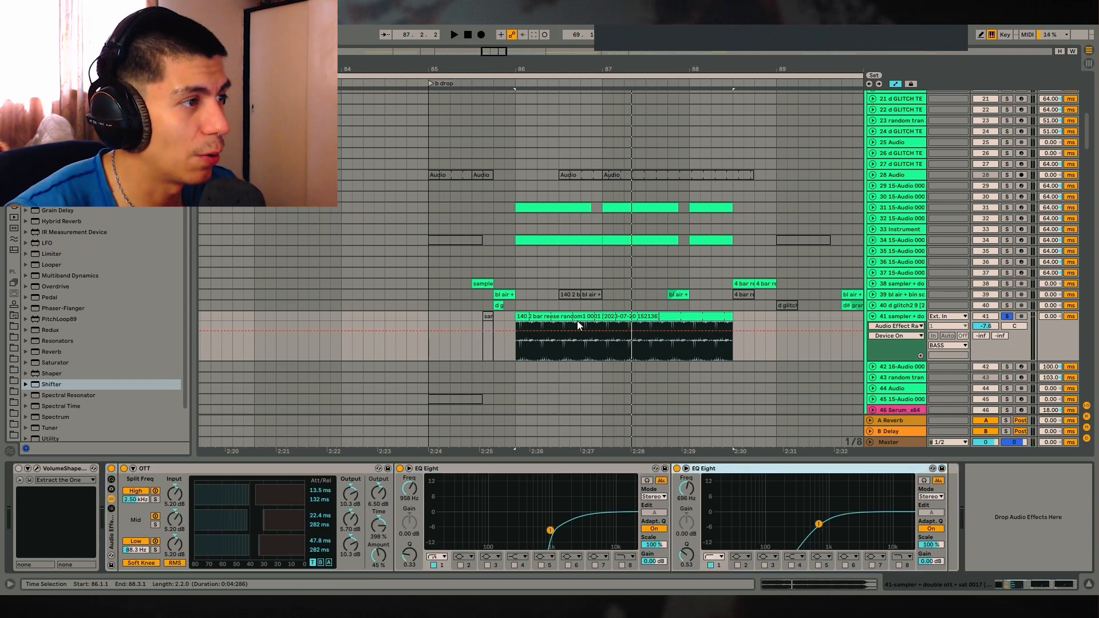
pyautogui.press('space')
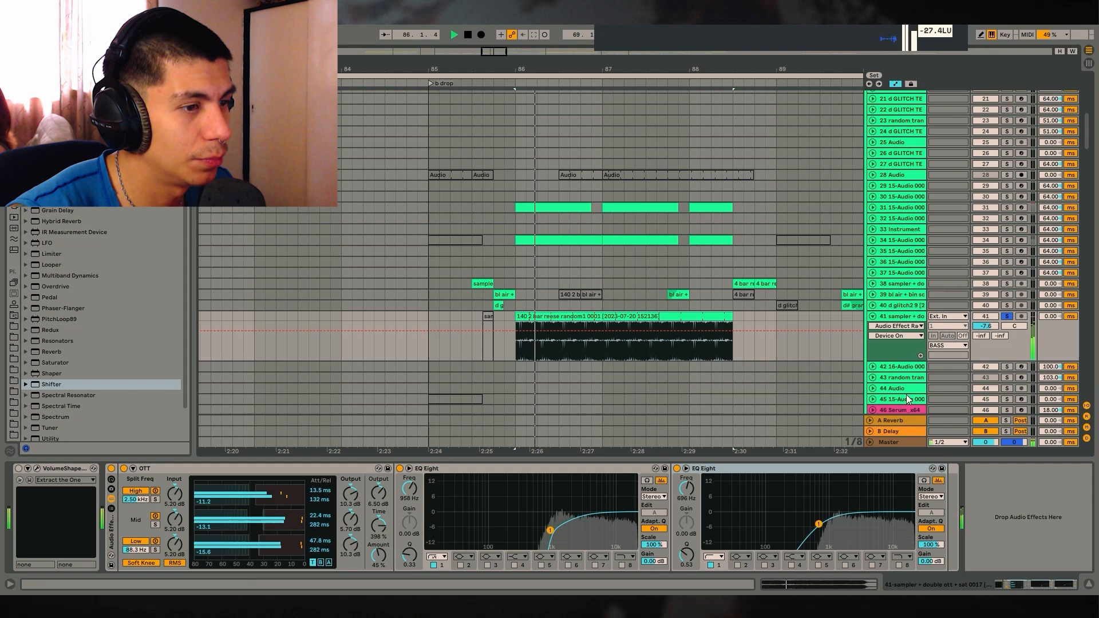
# Step: Hide the device chain, find track 106 in the FX group, solo it and select its first clip in the drop
pyautogui.click(1088, 586)
pyautogui.scroll(-12, 819, 325)
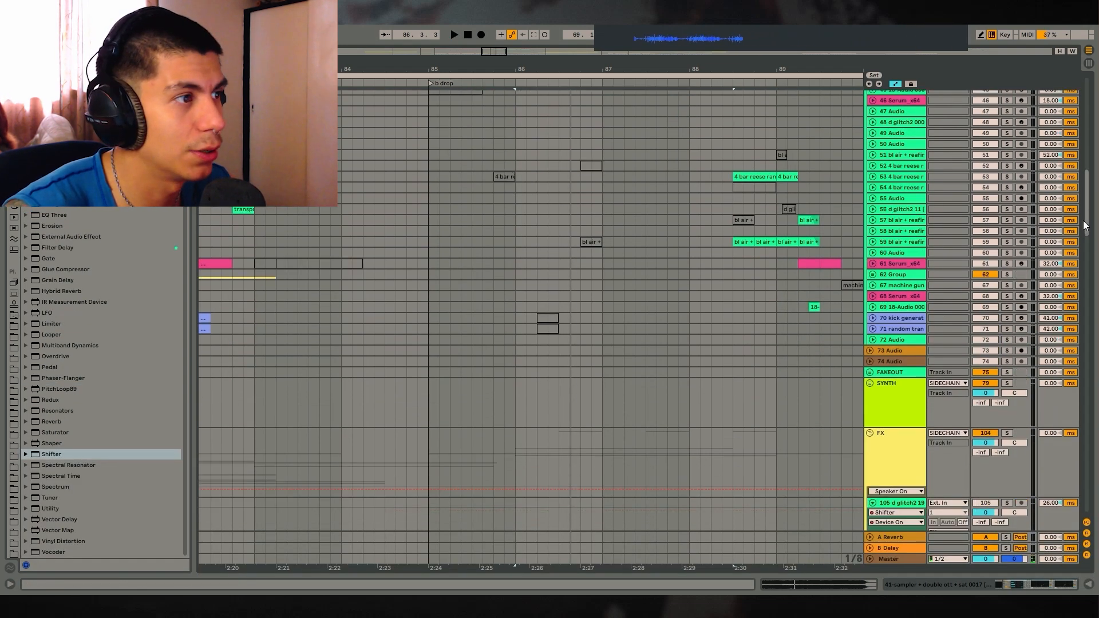
pyautogui.moveTo(1085, 225); pyautogui.dragTo(1074, 261)
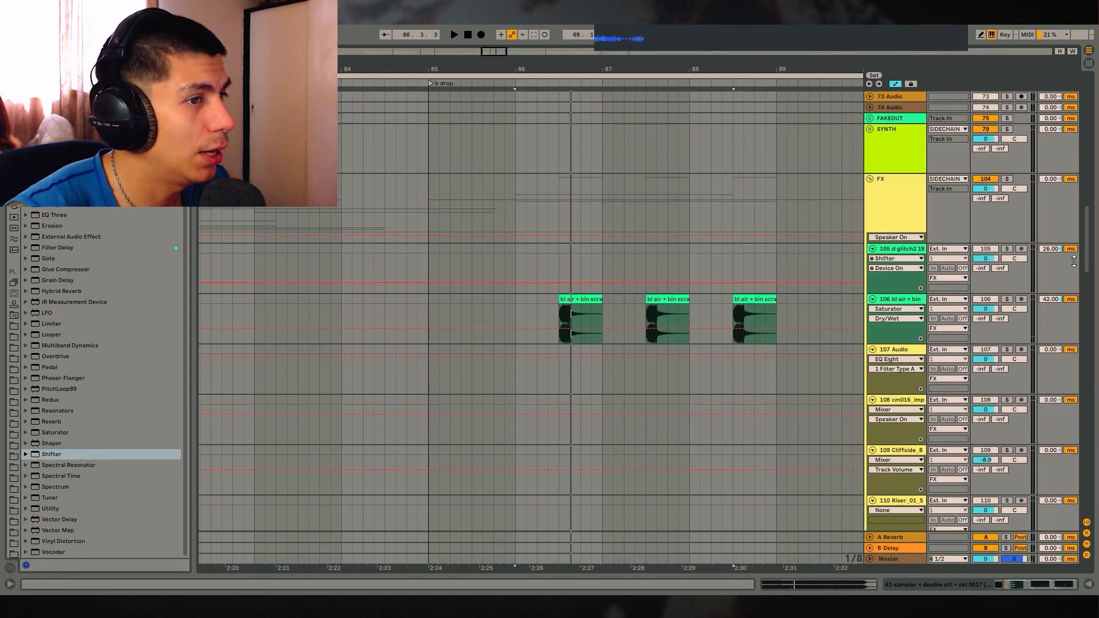
pyautogui.click(555, 297)
pyautogui.click(585, 299)
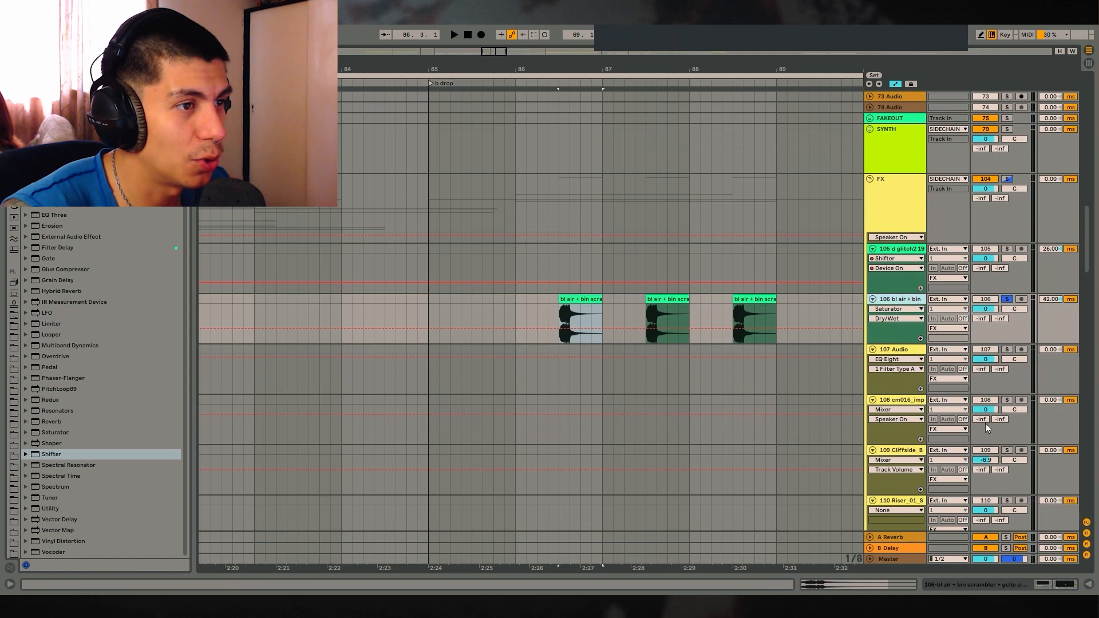
# Step: Show track 106's Saturator and EQ Eight and audition its first two "bl air + bin scrambler" clips
pyautogui.click(1065, 586)
pyautogui.press('space')
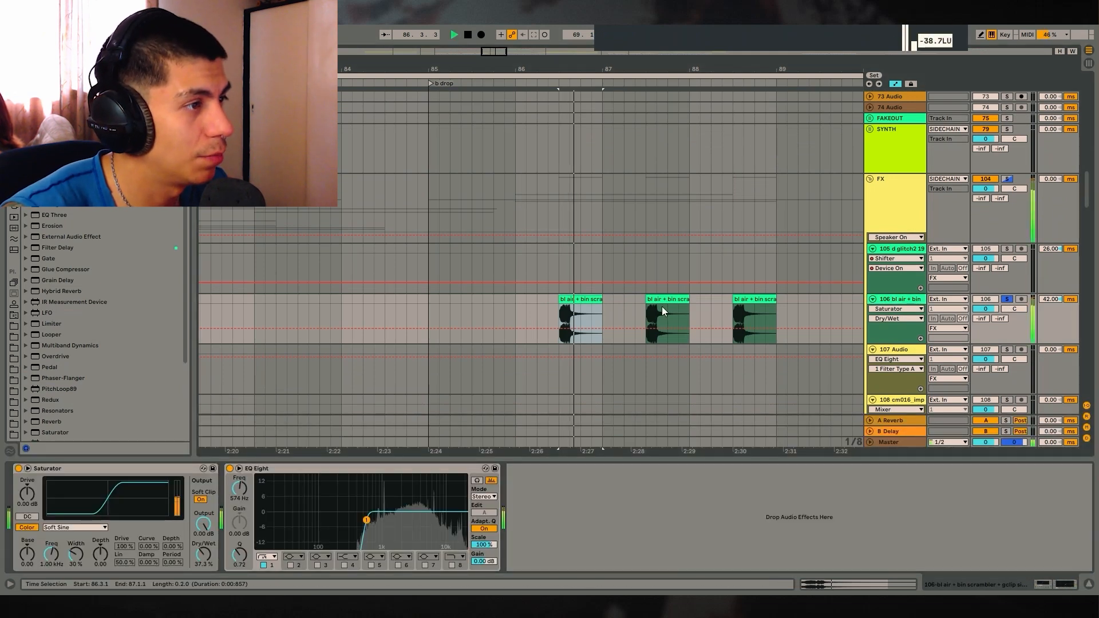
pyautogui.click(662, 307)
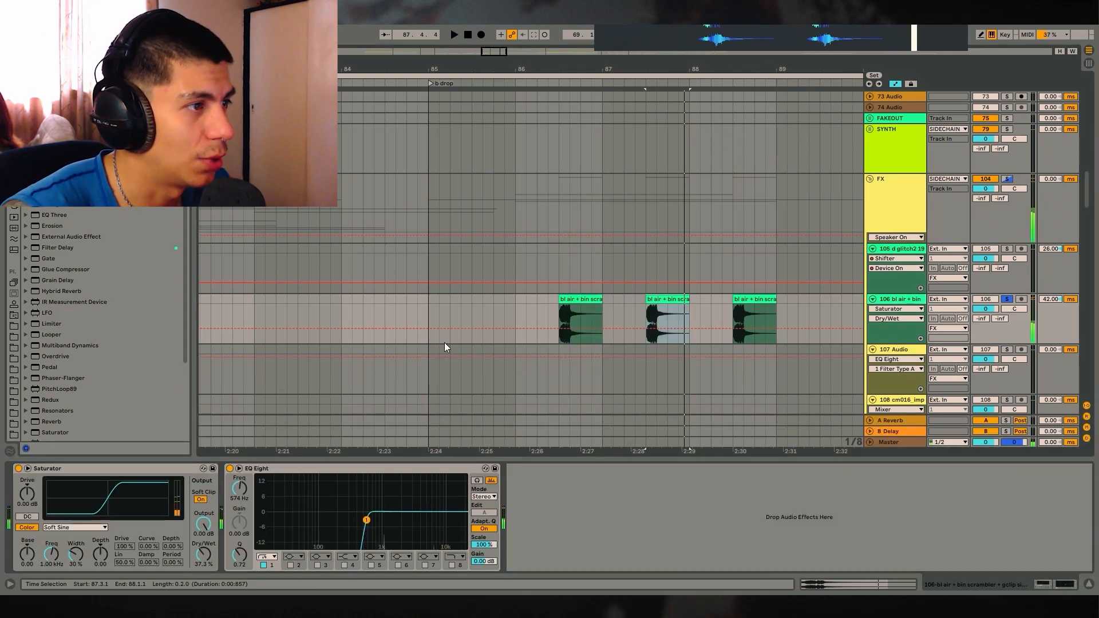
# Step: Find track 116 further down the FX group, solo it and play its "bl air + bin scrambler" loop from bar 86
pyautogui.press('Up')
pyautogui.scroll(-6, 624, 221)
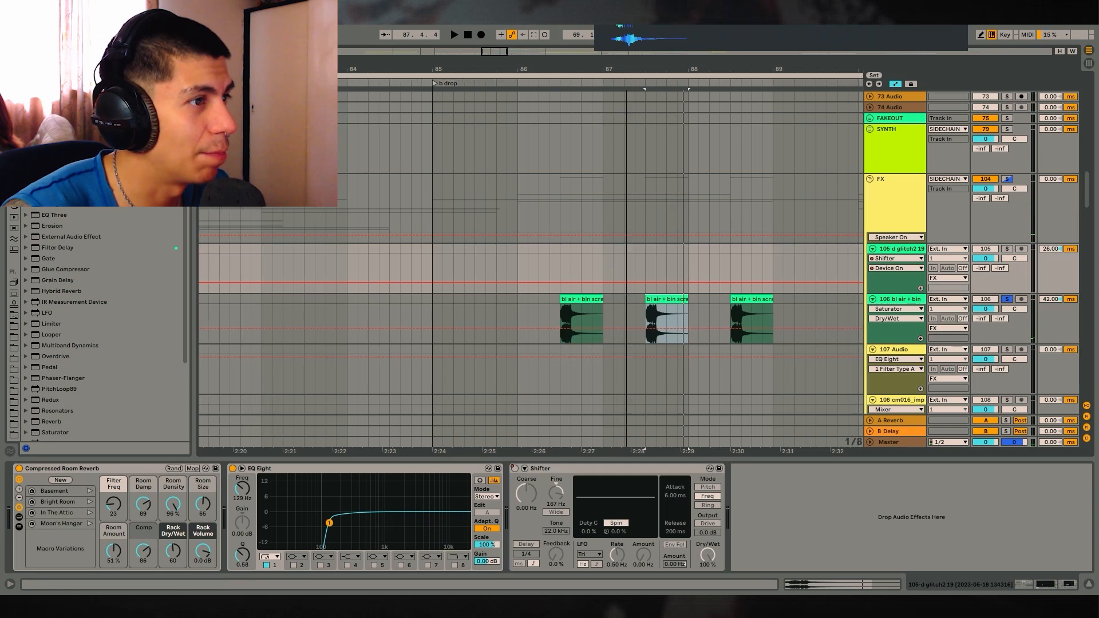
pyautogui.scroll(4, 624, 221)
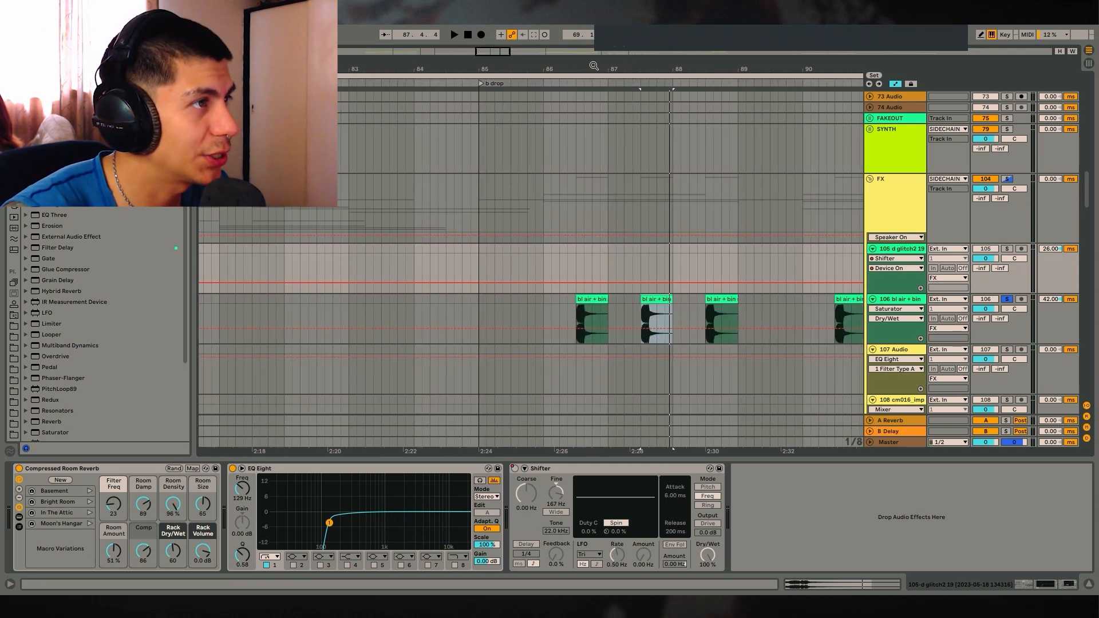
pyautogui.scroll(-10, 655, 225)
pyautogui.scroll(-5, 1088, 214)
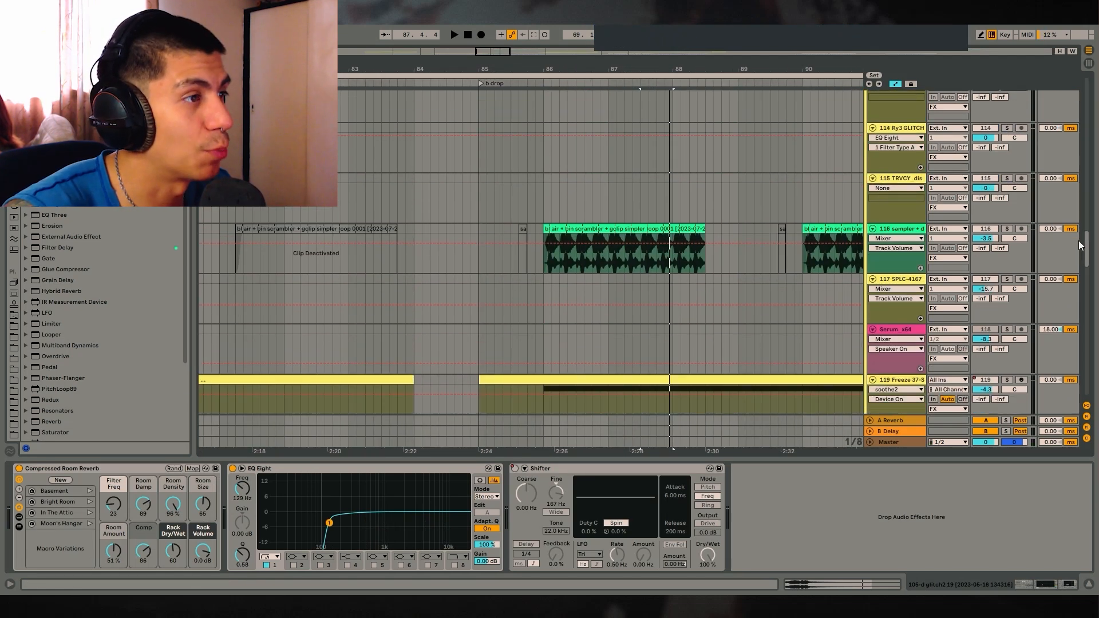
pyautogui.click(1008, 229)
pyautogui.press('space')
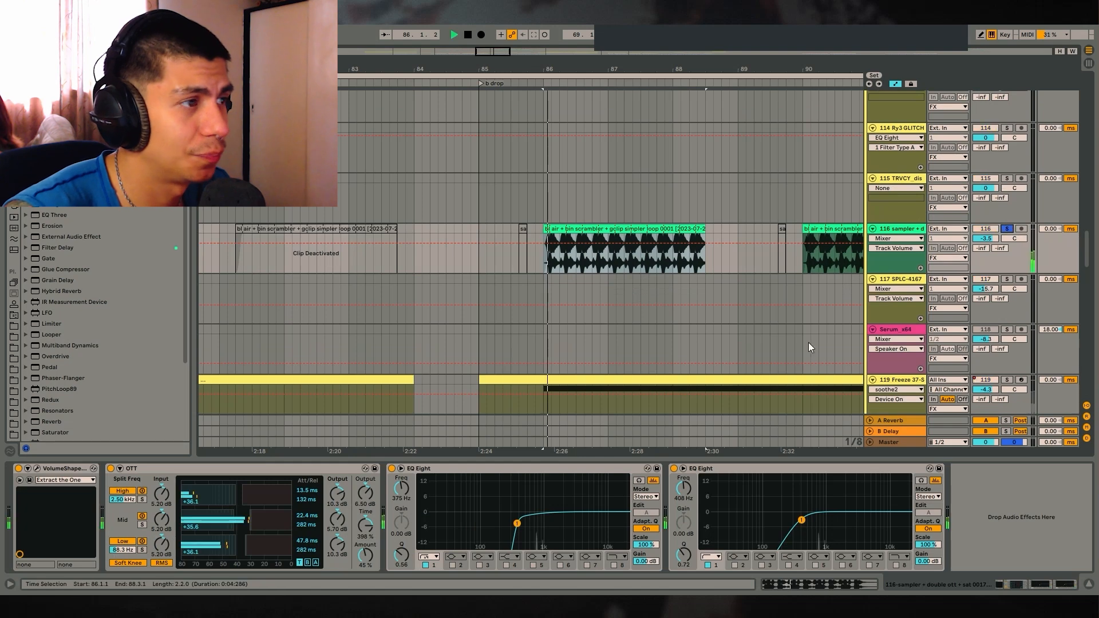
# Step: Switch the solo to track 119's Freeze layer and audition it in the drop
pyautogui.click(1008, 380)
pyautogui.press('space')
pyautogui.press('space')
pyautogui.scroll(-2, 997, 364)
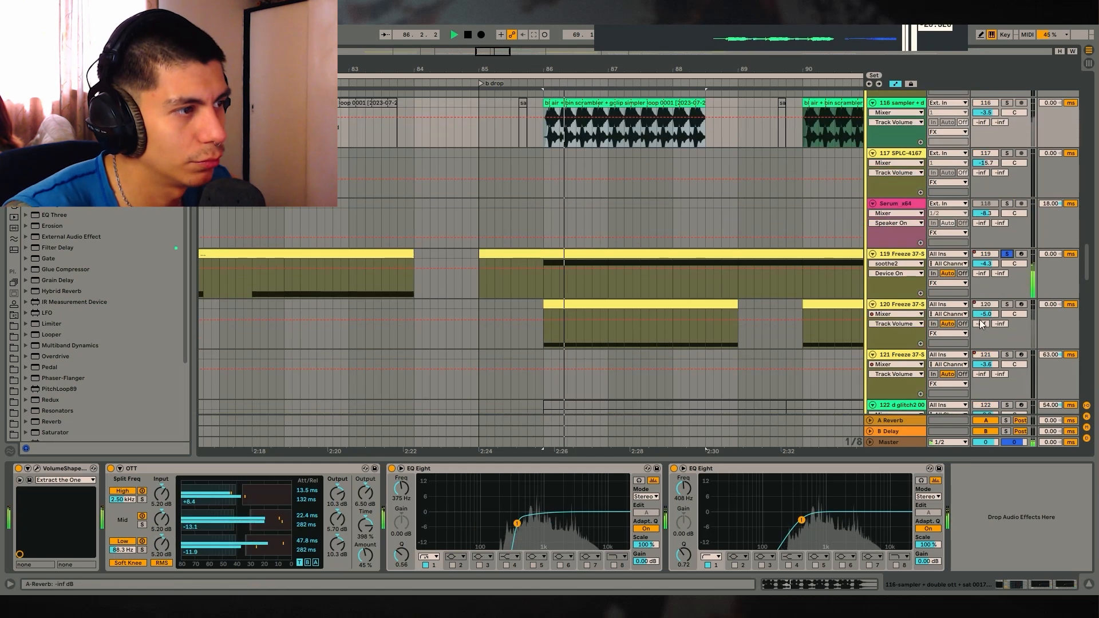
# Step: Solo track 120's Freeze layer, audition it and inspect its Sampler and Reverb device chain
pyautogui.click(1007, 304)
pyautogui.press('space')
pyautogui.press('space')
pyautogui.press('space')
pyautogui.press('-')
pyautogui.press('-')
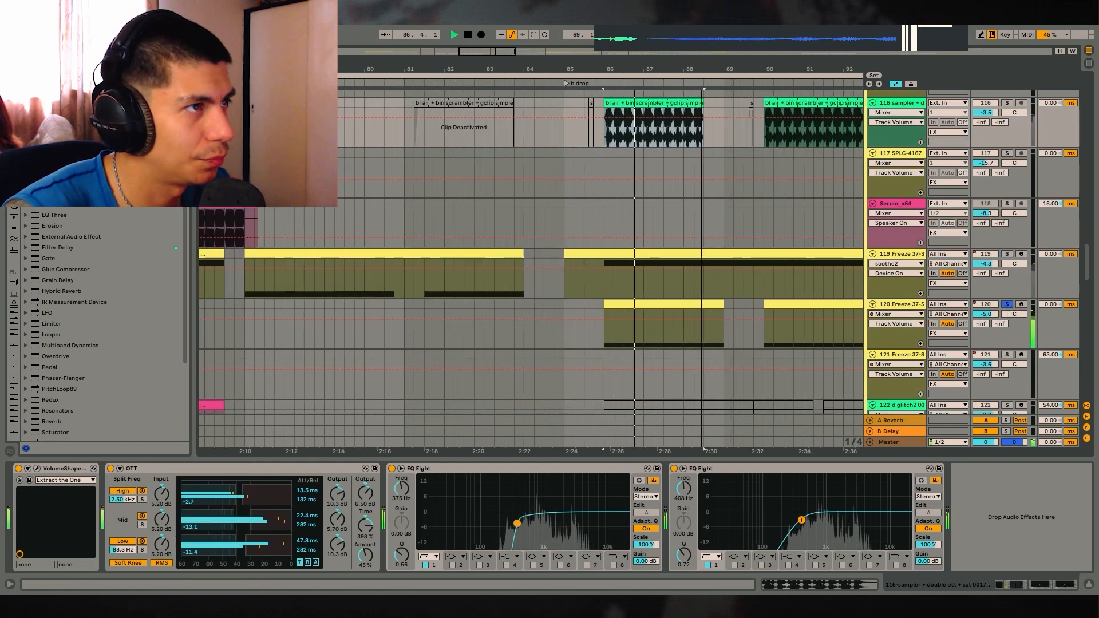
pyautogui.click(597, 314)
pyautogui.click(205, 469)
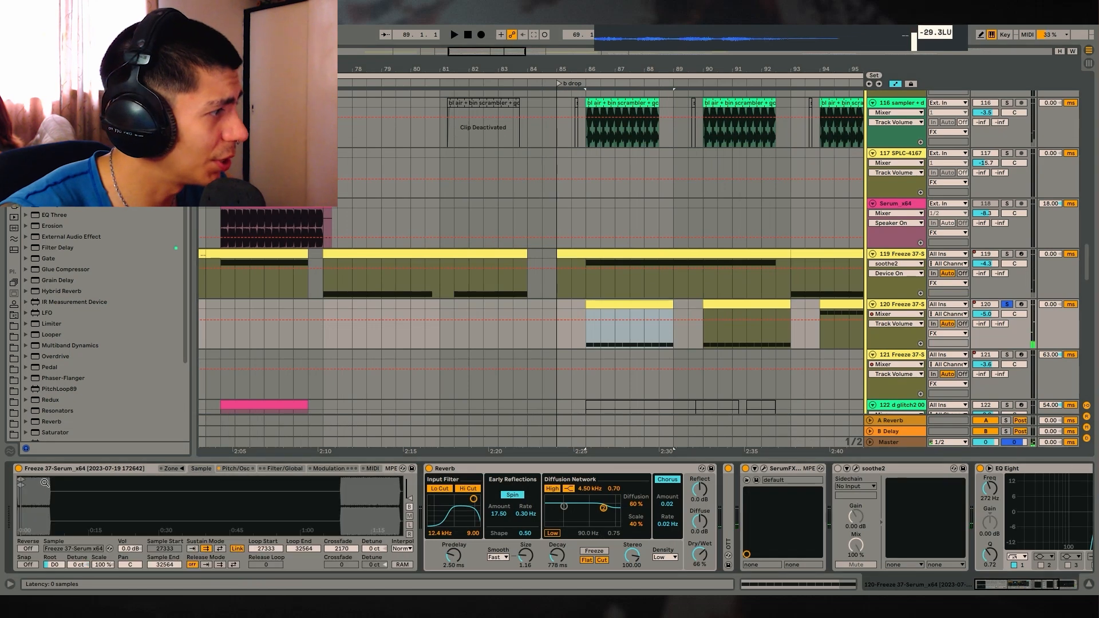
# Step: Solo track 119's Freeze layer and audition it from 86.1.1 and again from 81.3.1
pyautogui.click(573, 292)
pyautogui.click(586, 286)
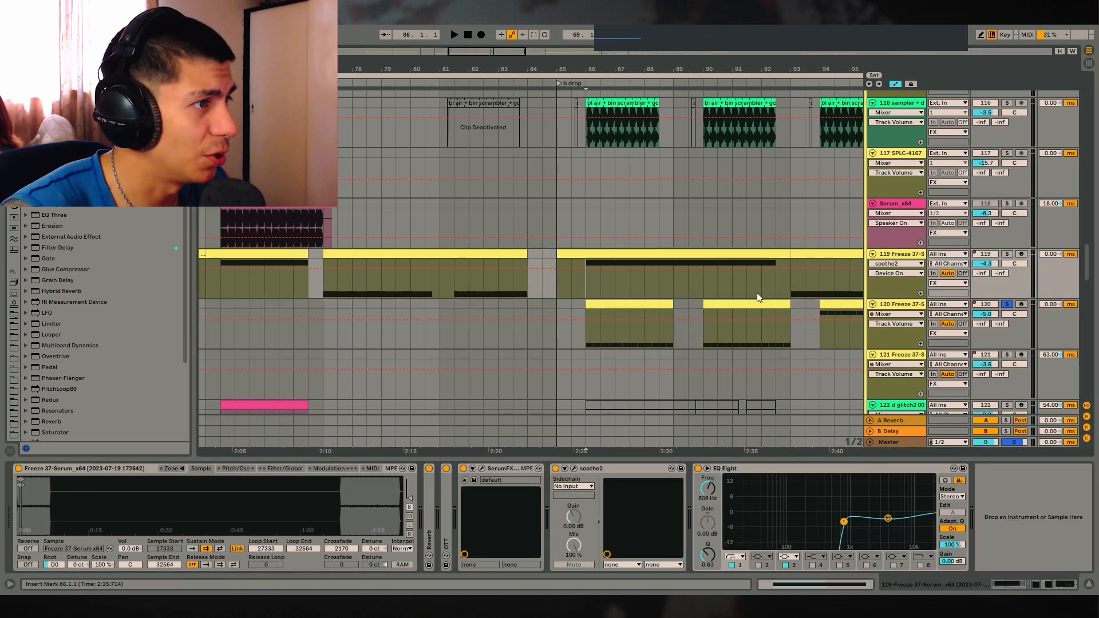
pyautogui.click(1008, 254)
pyautogui.press('space')
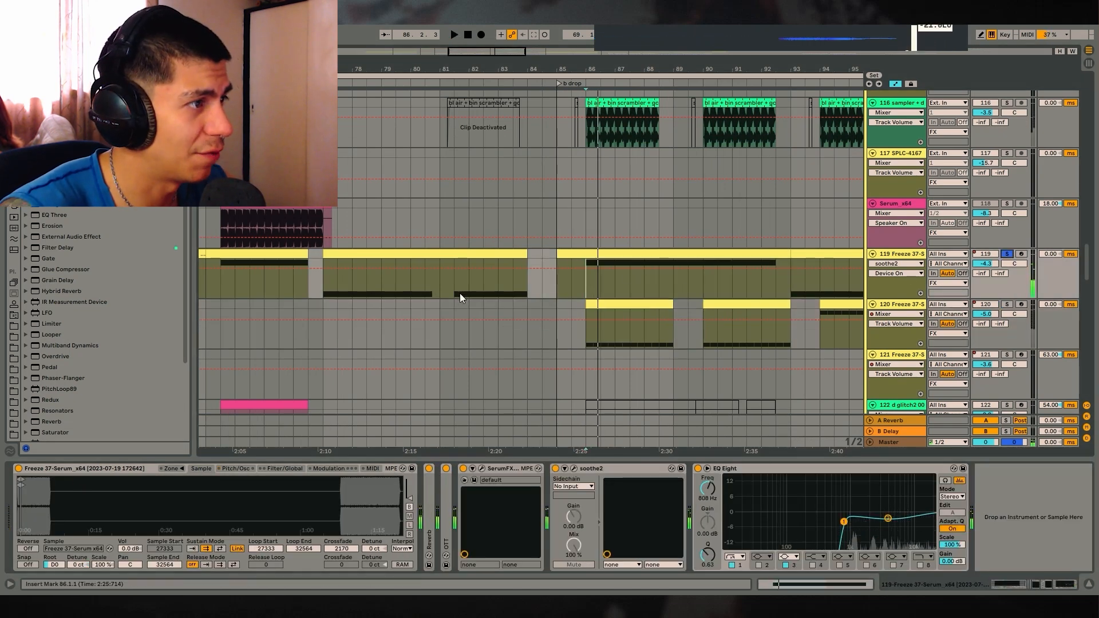
pyautogui.click(460, 293)
pyautogui.press('space')
# Step: Look through the remaining FX tracks around the drop and hide the device chain
pyautogui.scroll(-10, 679, 310)
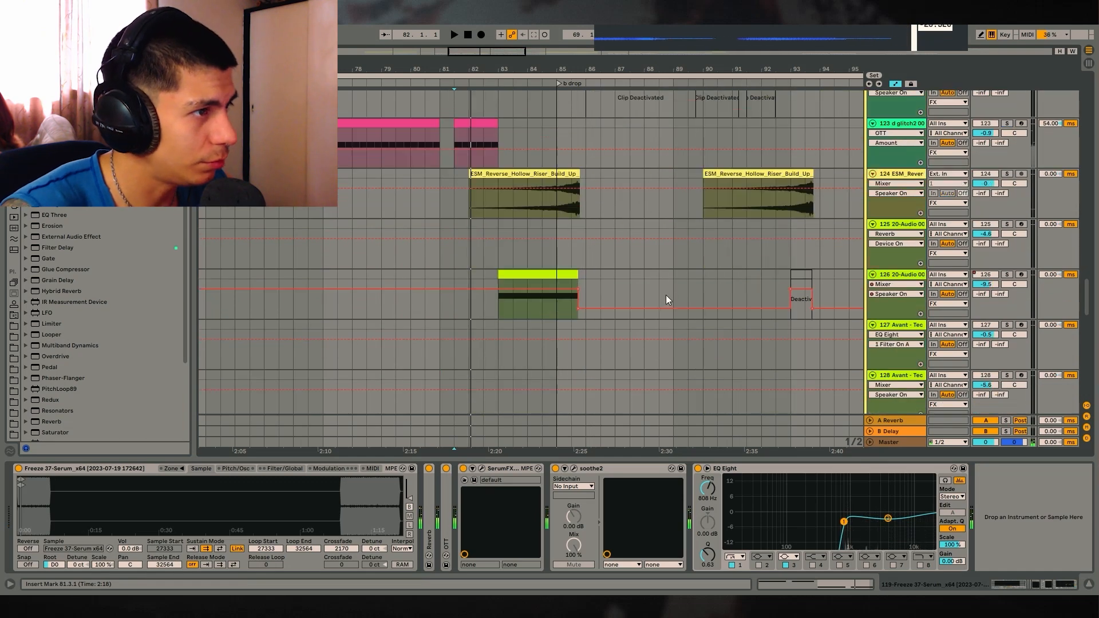
pyautogui.moveTo(1086, 312); pyautogui.dragTo(1051, 201)
pyautogui.click(1089, 584)
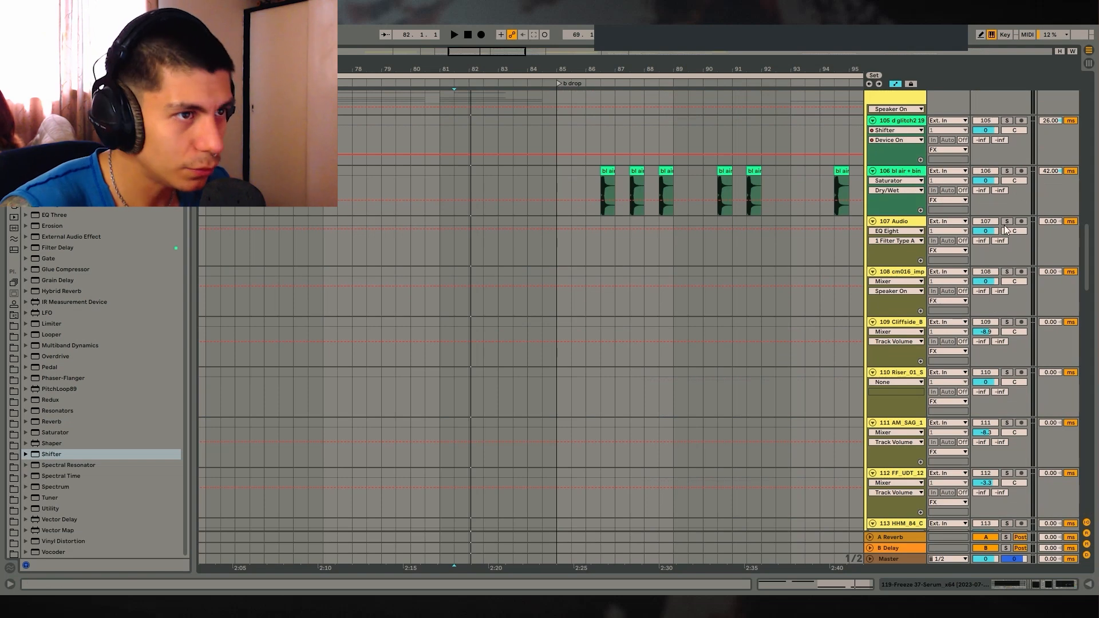
pyautogui.moveTo(705, 69); pyautogui.dragTo(638, 114)
pyautogui.scroll(4, 637, 291)
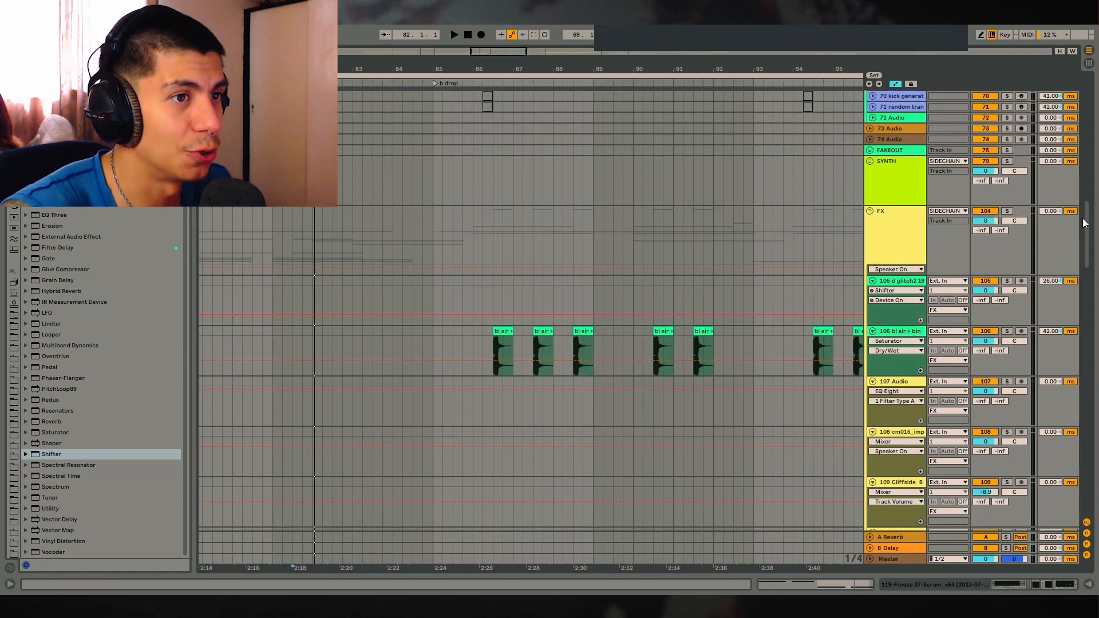
# Step: Return to the bass tracks and play the drop from 84.2.1 with all tracks sounding
pyautogui.moveTo(1086, 221); pyautogui.dragTo(1069, 145)
pyautogui.click(409, 184)
pyautogui.press('space')
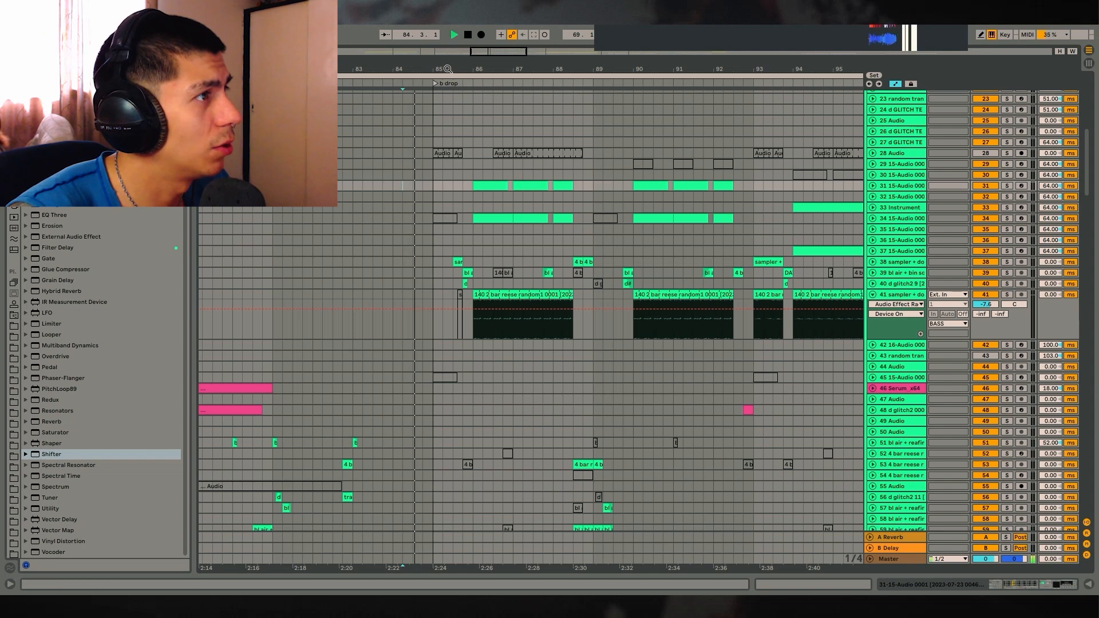
pyautogui.scroll(5, 465, 197)
pyautogui.moveTo(480, 69); pyautogui.dragTo(439, 66)
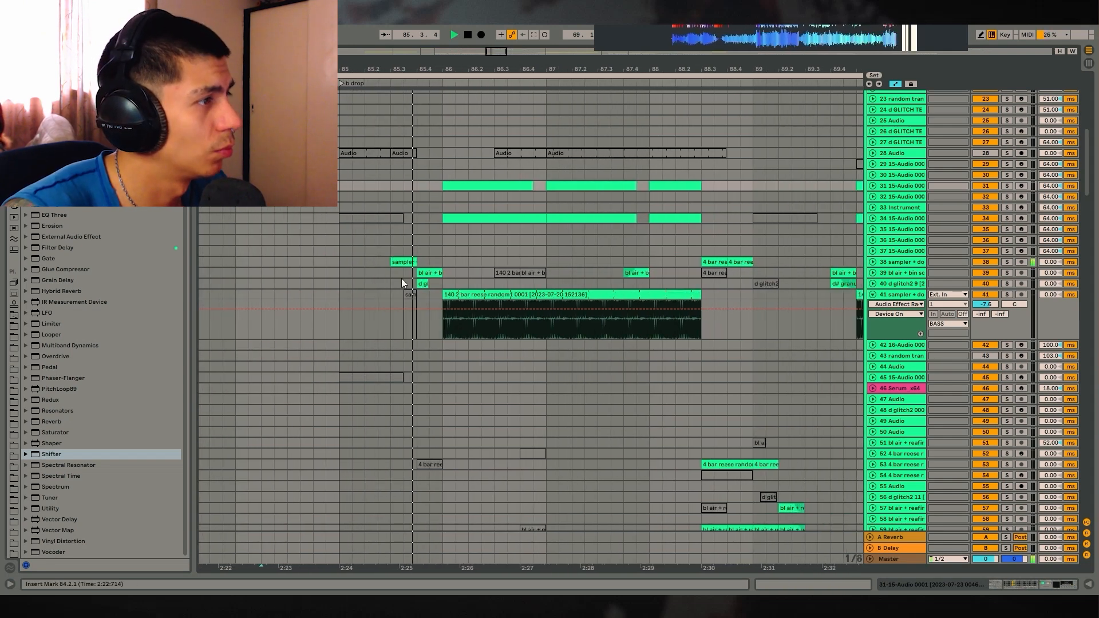
pyautogui.moveTo(419, 241); pyautogui.dragTo(451, 265)
pyautogui.moveTo(542, 62); pyautogui.dragTo(444, 40)
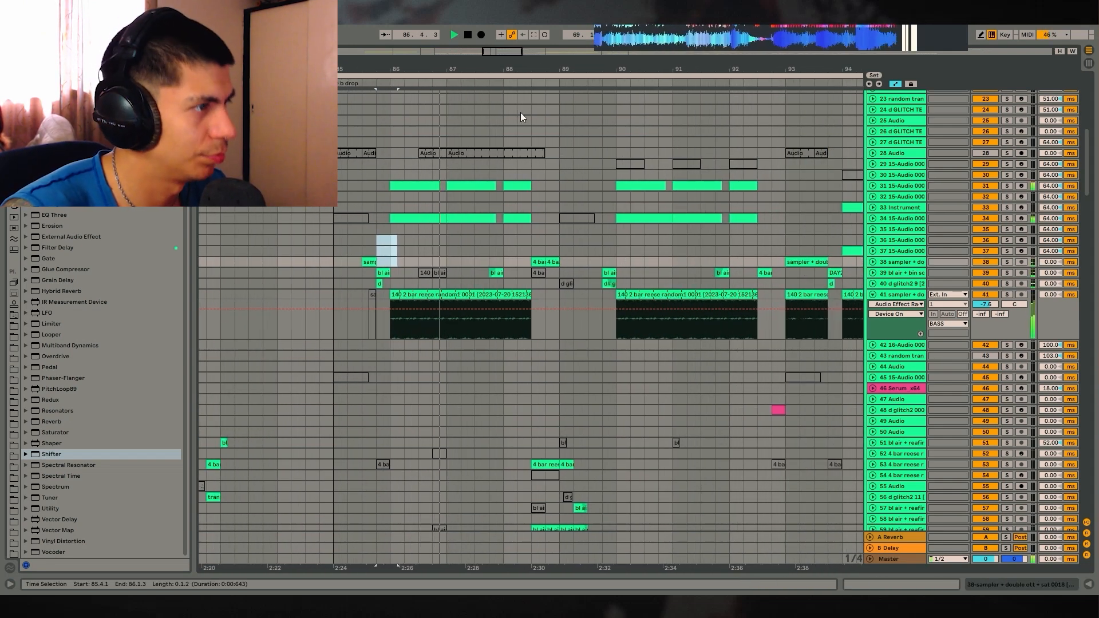
pyautogui.scroll(2, 514, 126)
pyautogui.scroll(-2, 601, 263)
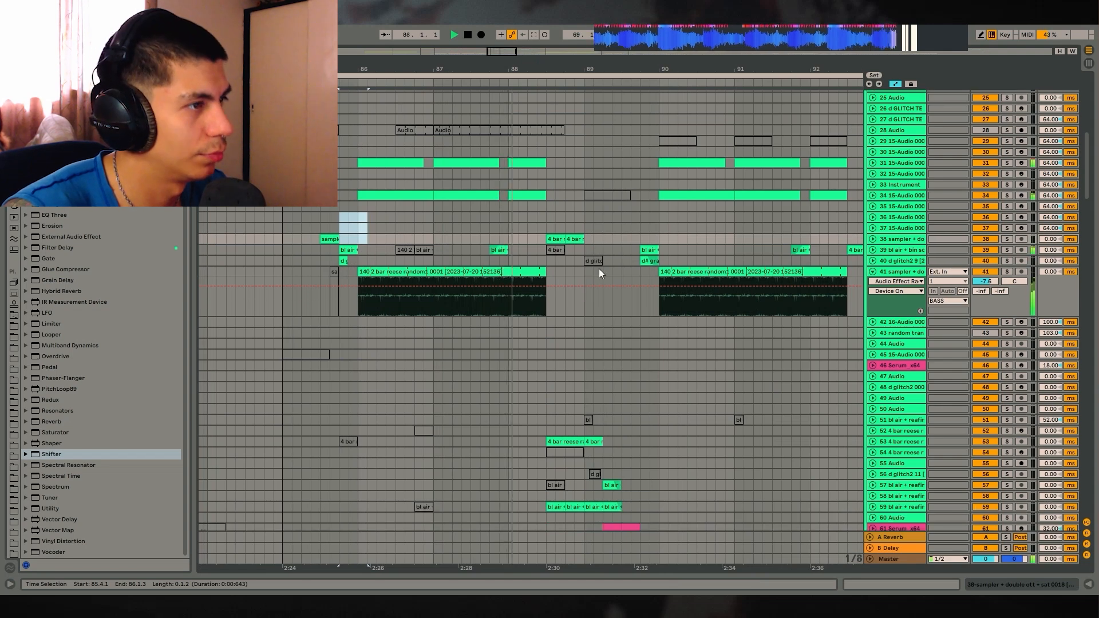
# Step: Play the bass fill from 88.3.1 and unfold tracks 53 and 59 in the arrangement
pyautogui.click(543, 405)
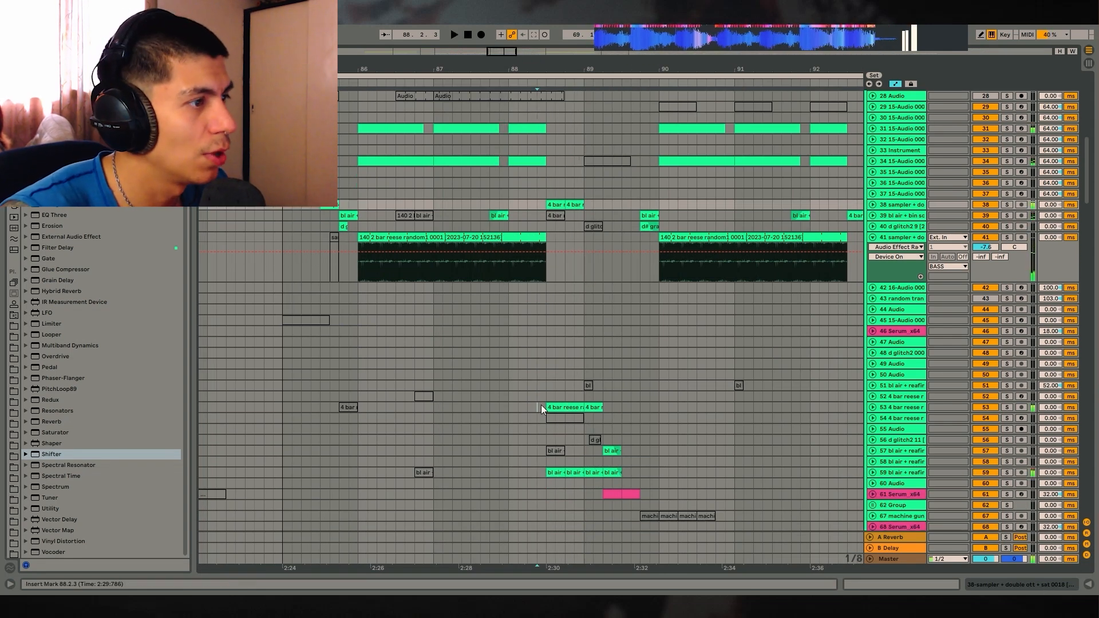
pyautogui.click(545, 386)
pyautogui.press('space')
pyautogui.scroll(-1, 870, 384)
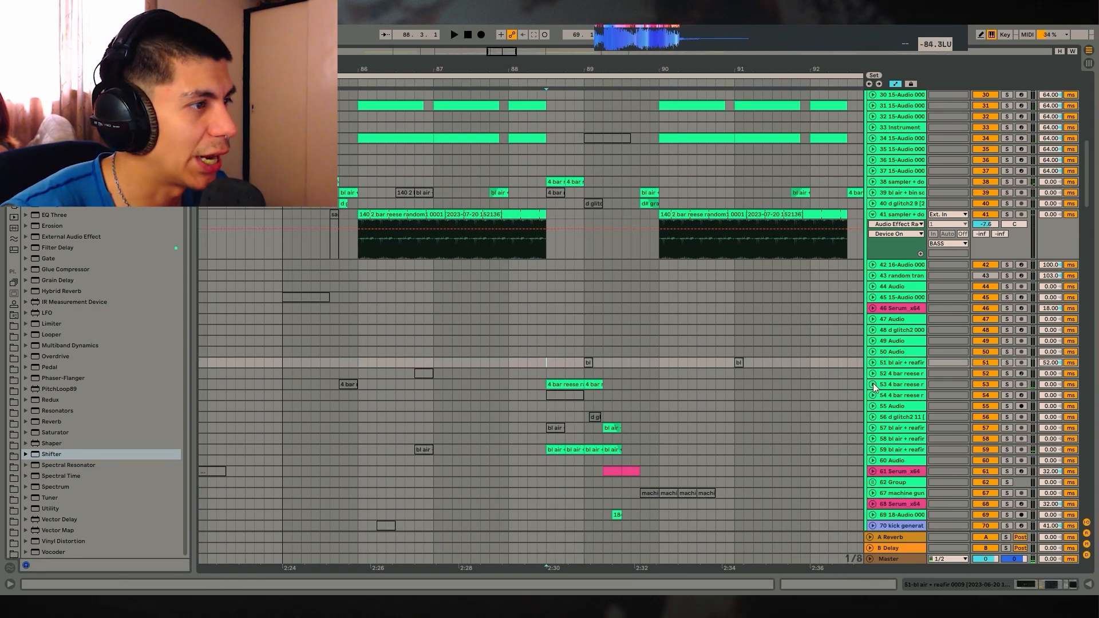
pyautogui.click(872, 384)
pyautogui.scroll(-2, 874, 400)
pyautogui.click(874, 429)
pyautogui.click(873, 433)
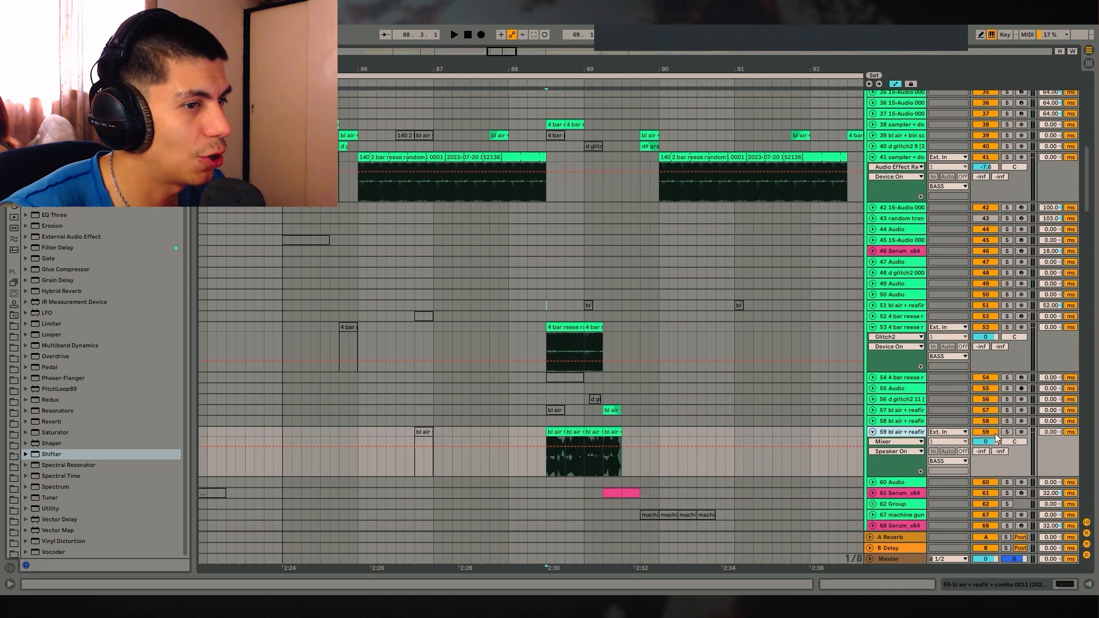
# Step: Solo track 59 and audition its fill clips, adding track 53's reese layer to the solo
pyautogui.click(1007, 432)
pyautogui.click(559, 431)
pyautogui.press('space')
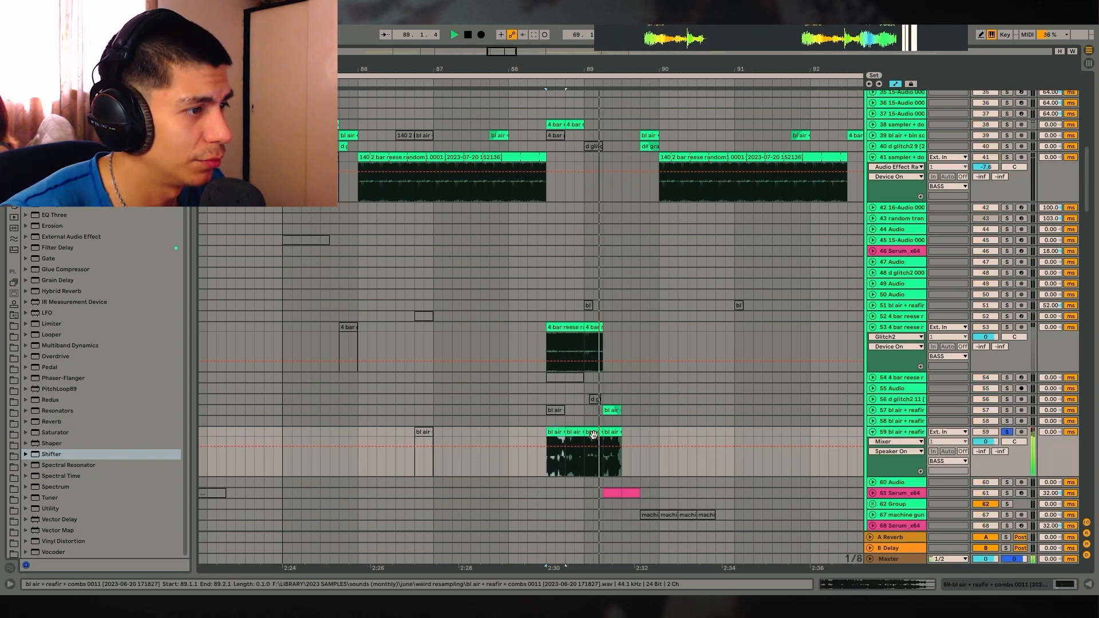
pyautogui.click(1007, 327)
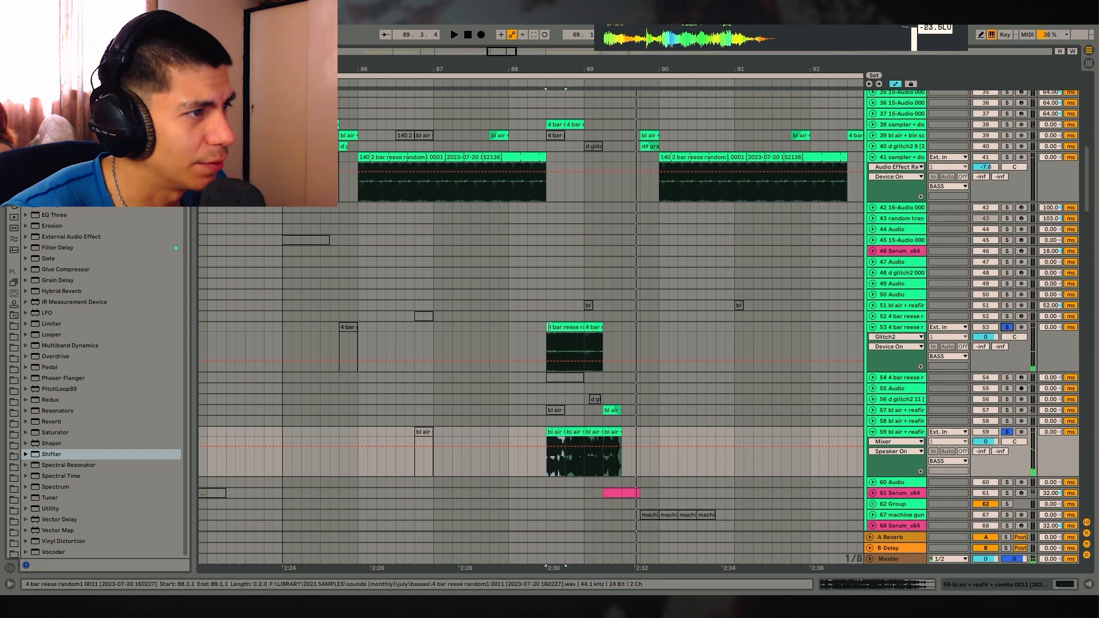
pyautogui.click(564, 347)
pyautogui.scroll(3, 745, 394)
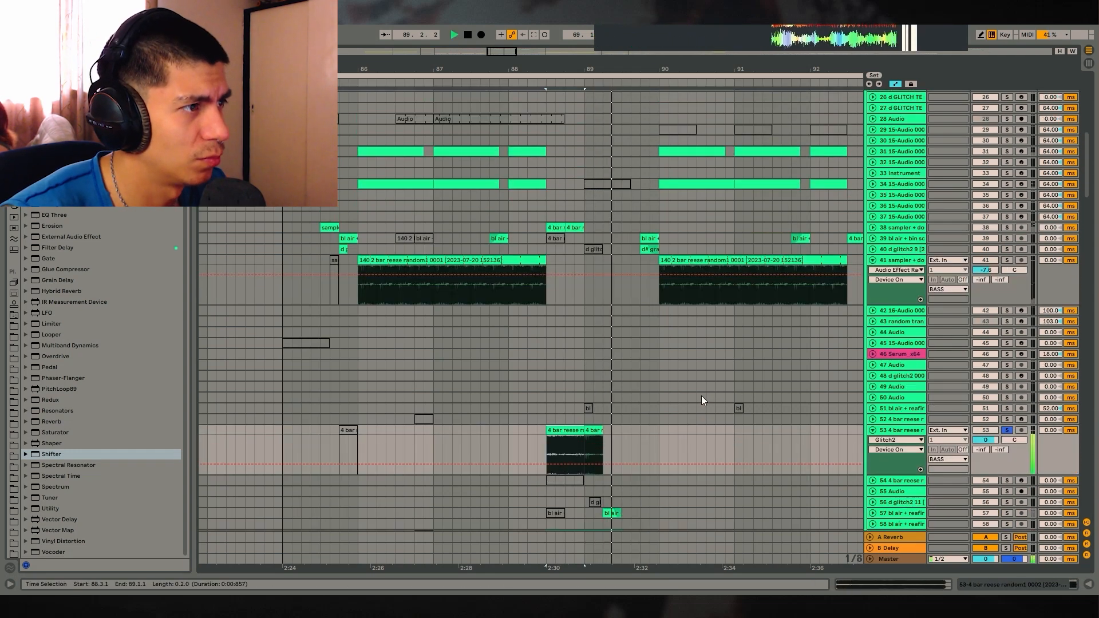
# Step: Add tracks 38 and 61 to the soloed layers and audition the combined fill
pyautogui.press('space')
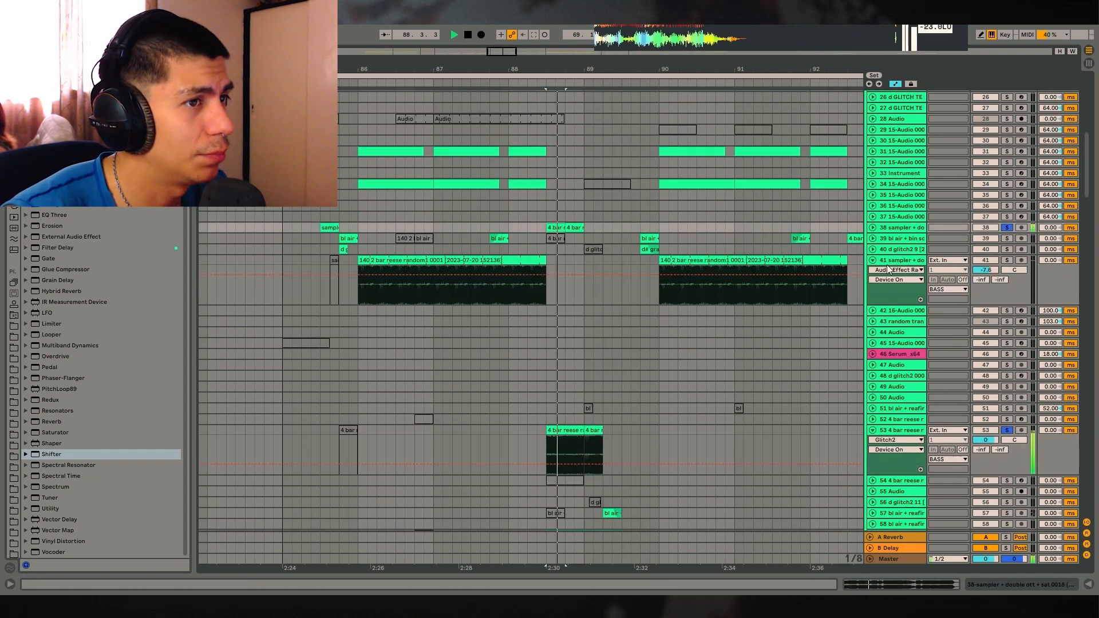
pyautogui.scroll(-5, 662, 269)
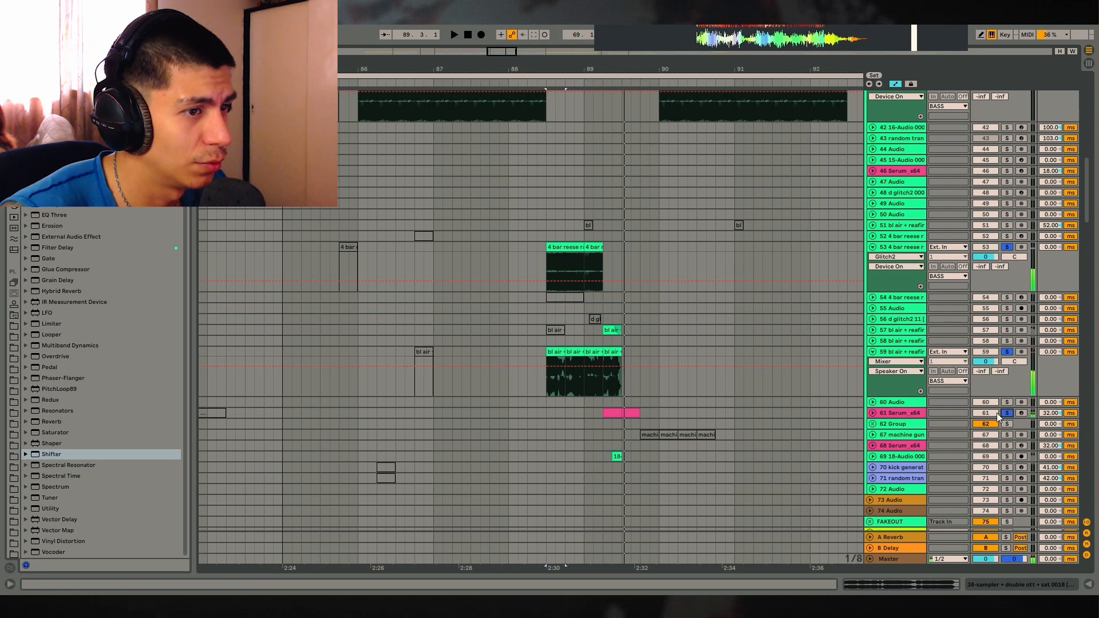
pyautogui.click(999, 416)
pyautogui.scroll(-1, 974, 395)
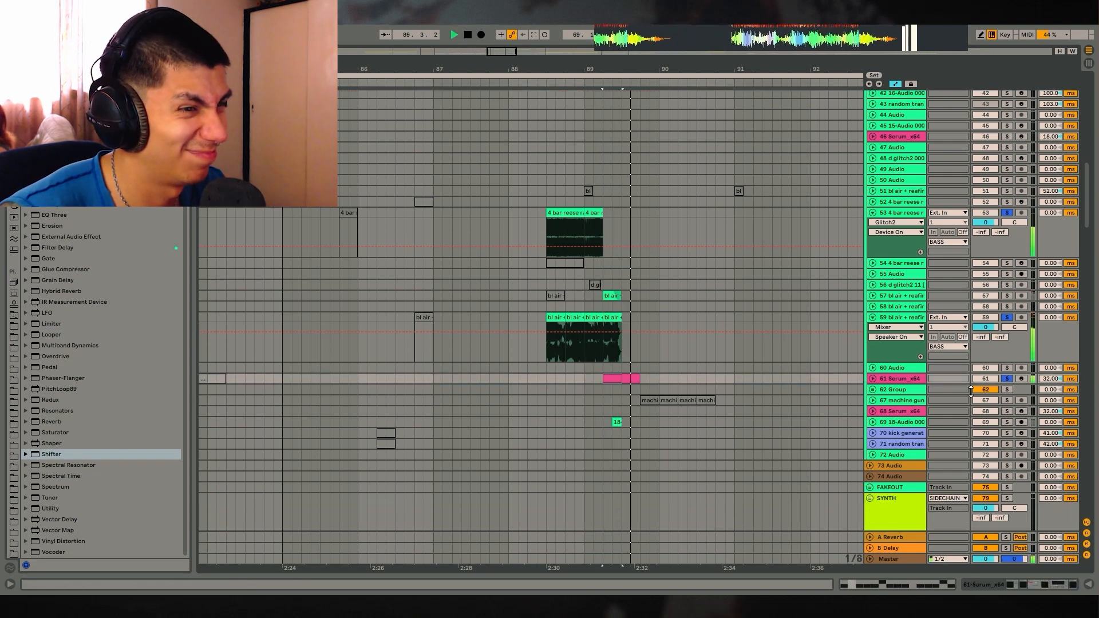
# Step: Solo track 69 alone, audition its short clip around 89.2.1 and clear the solo
pyautogui.click(1007, 422)
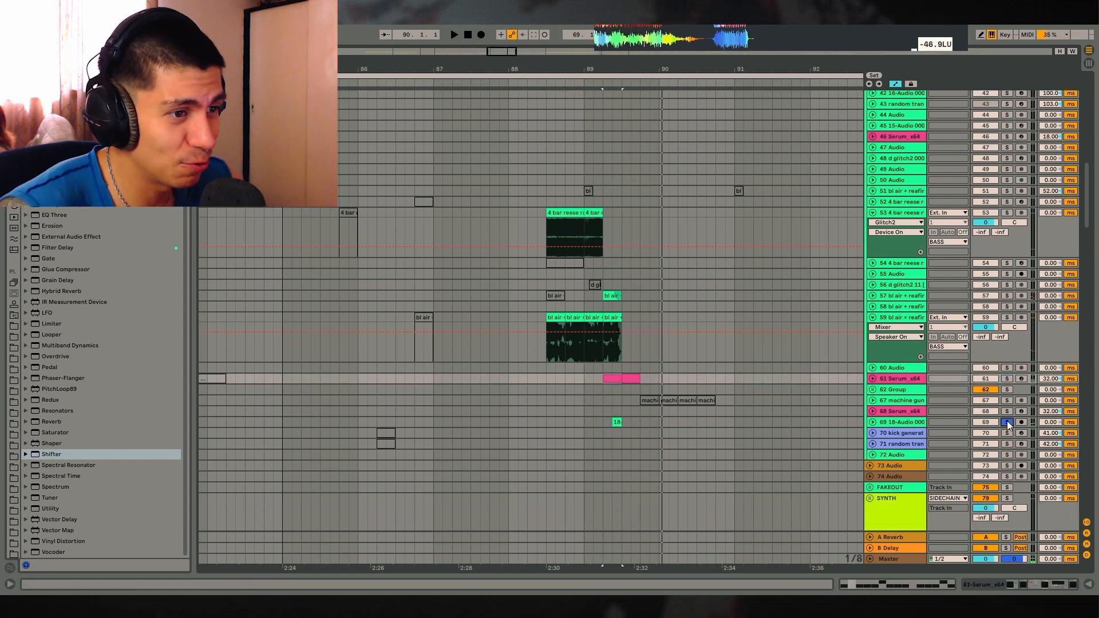
pyautogui.press('space')
pyautogui.click(600, 424)
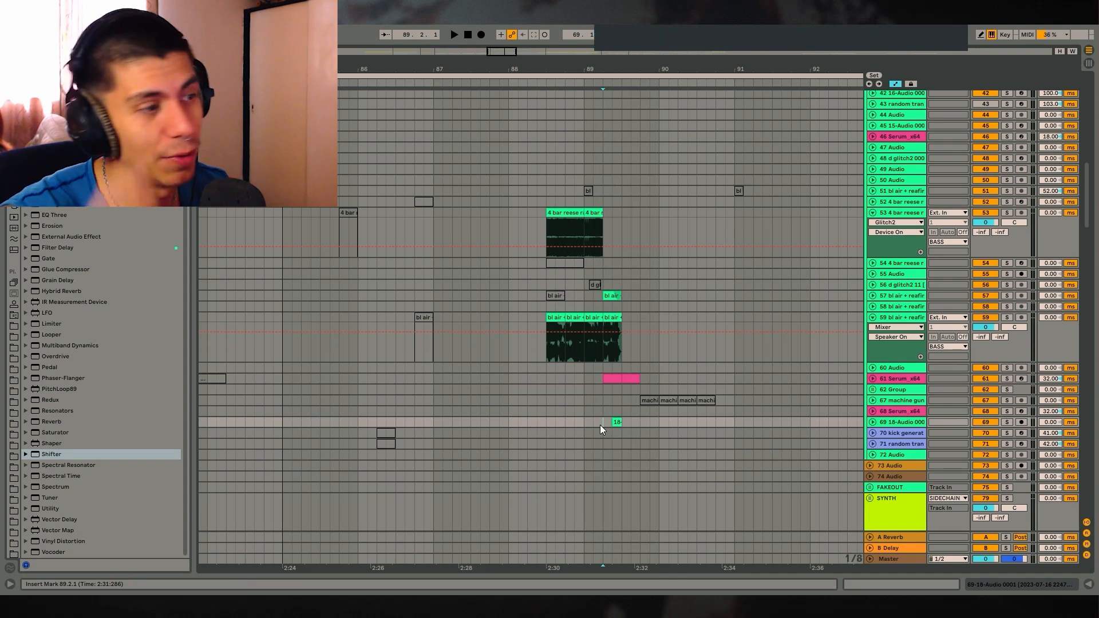
# Step: Solo track 39 and audition it from 89.4.1, repeating the check with track 40
pyautogui.scroll(8, 581, 363)
pyautogui.click(641, 227)
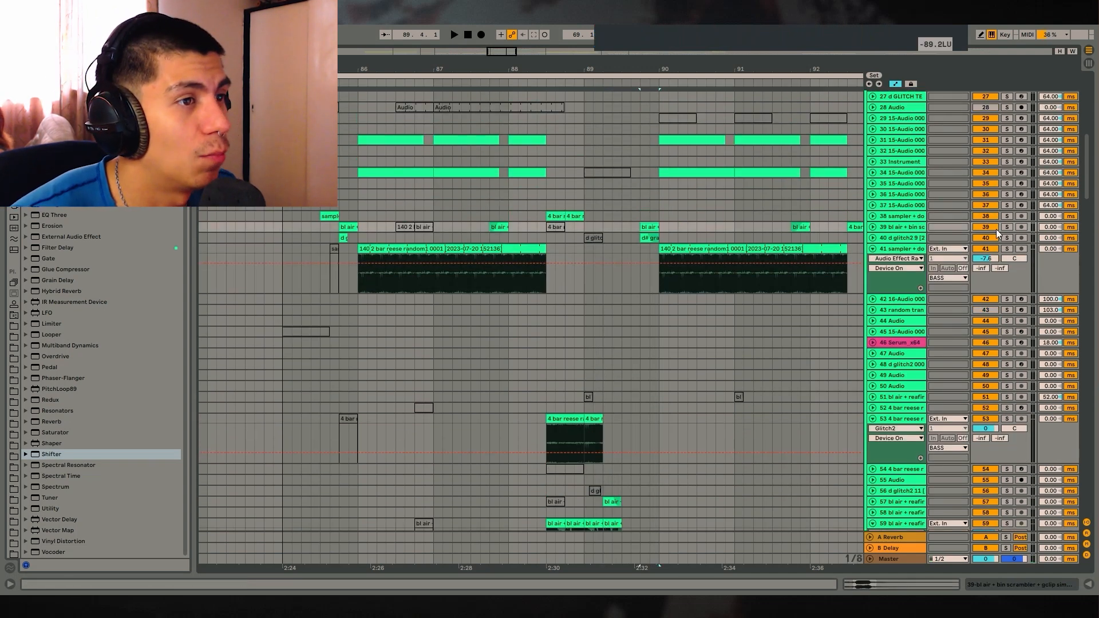
pyautogui.click(1007, 227)
pyautogui.press('space')
pyautogui.click(1006, 237)
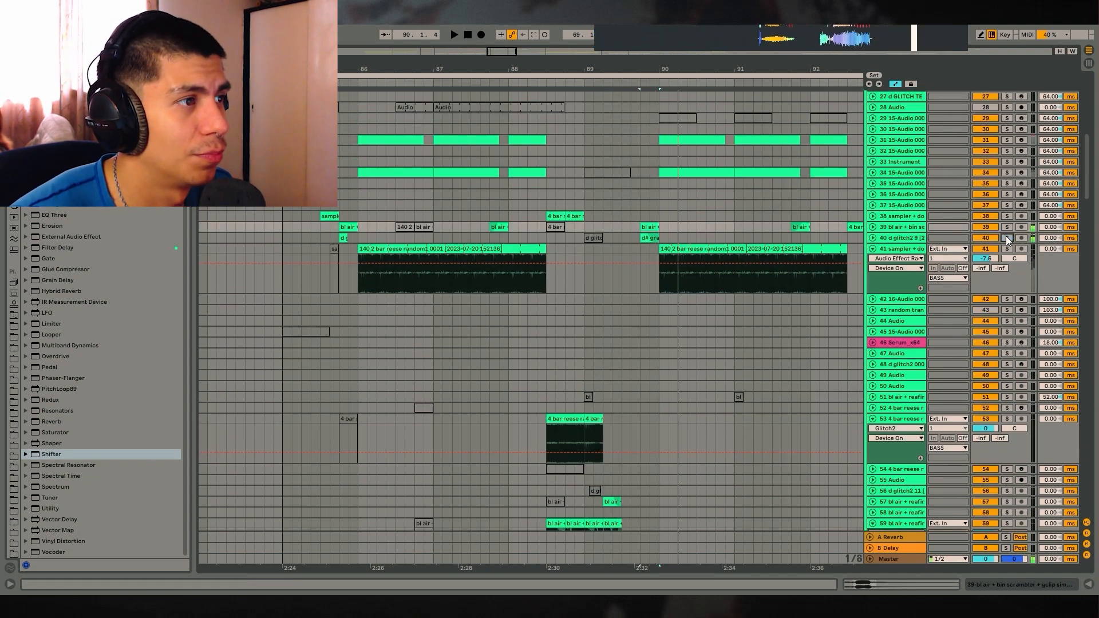
# Step: Play the second phrase of the drop from 90.1.1 and follow the arrangement through to bar 94
pyautogui.scroll(-5, 507, 143)
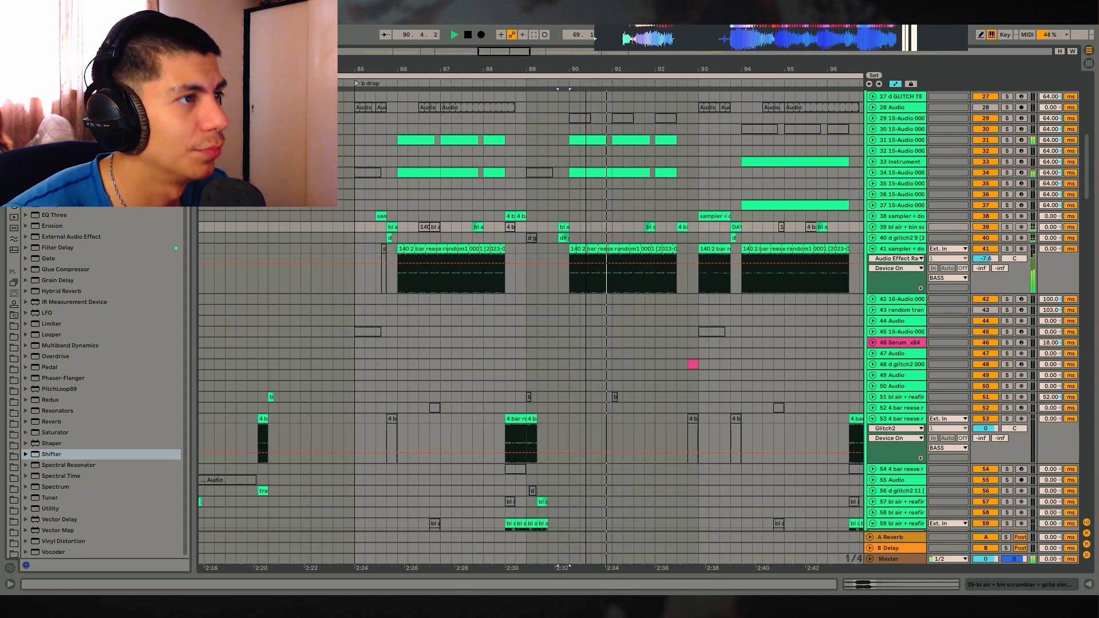
pyautogui.press('space')
pyautogui.click(507, 142)
pyautogui.moveTo(508, 142); pyautogui.dragTo(827, 167)
pyautogui.click(675, 166)
pyautogui.click(529, 171)
pyautogui.press('space')
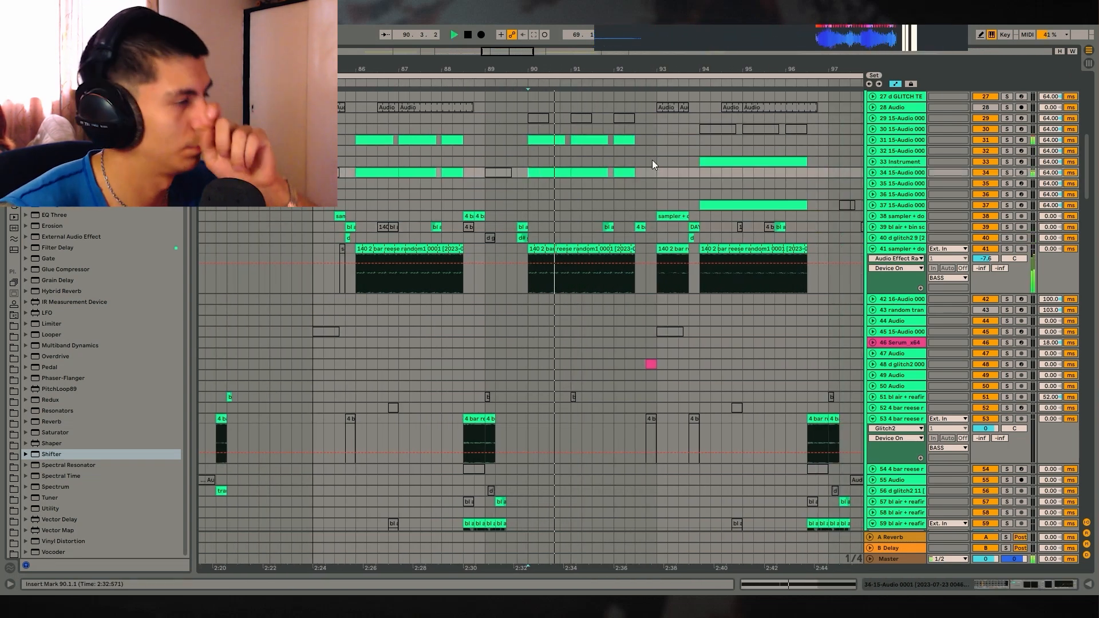
pyautogui.scroll(3, 653, 161)
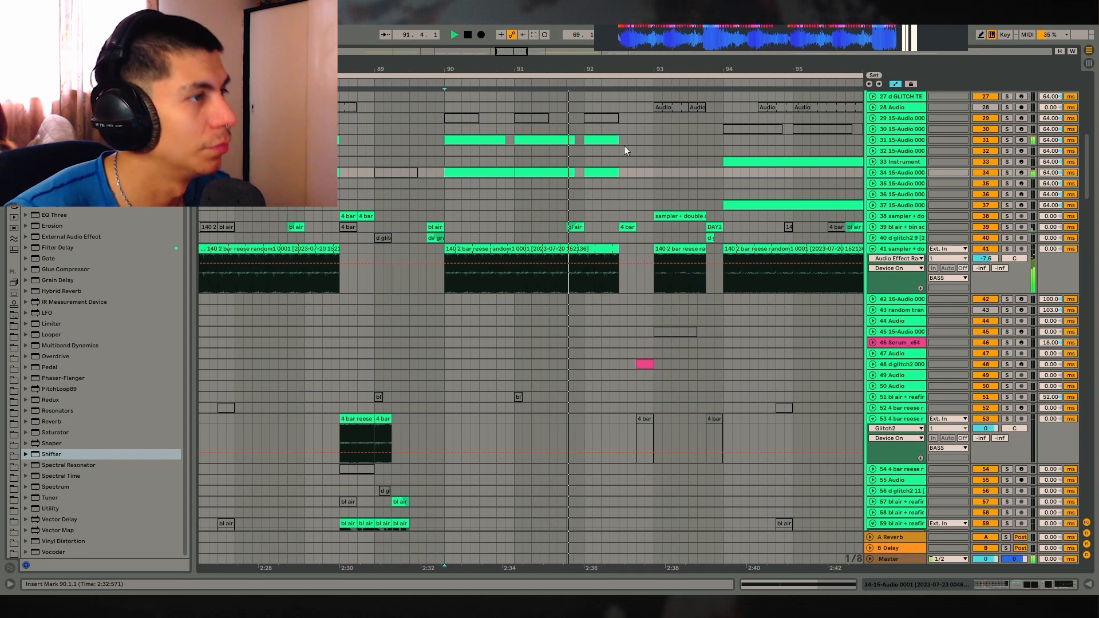
pyautogui.hscroll(2, 645, 91)
pyautogui.hscroll(1, 613, 141)
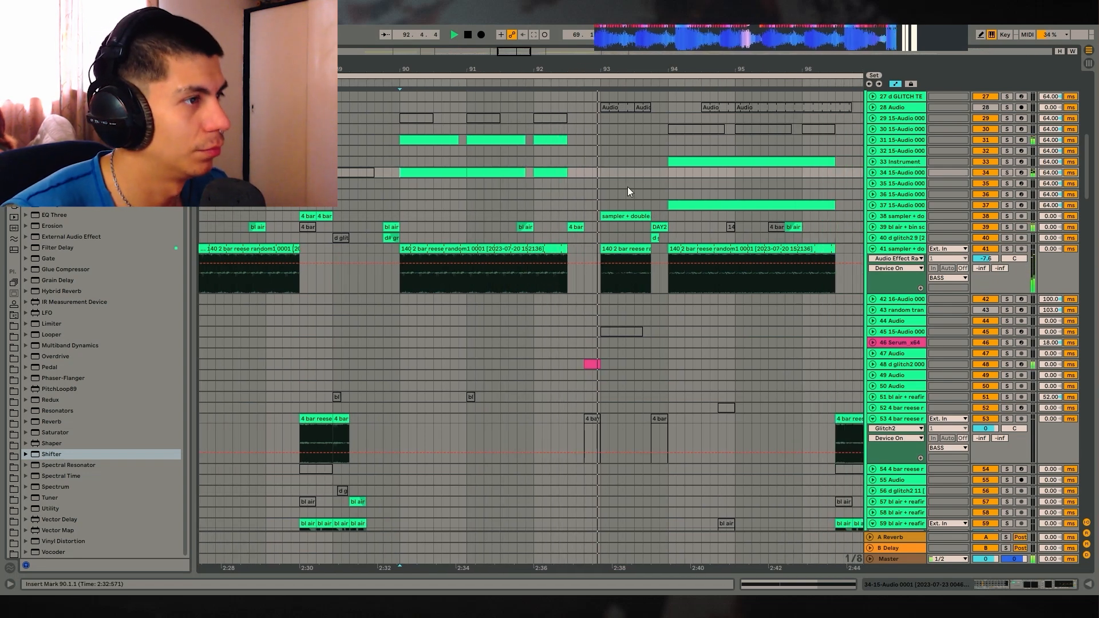
pyautogui.hscroll(4, 559, 247)
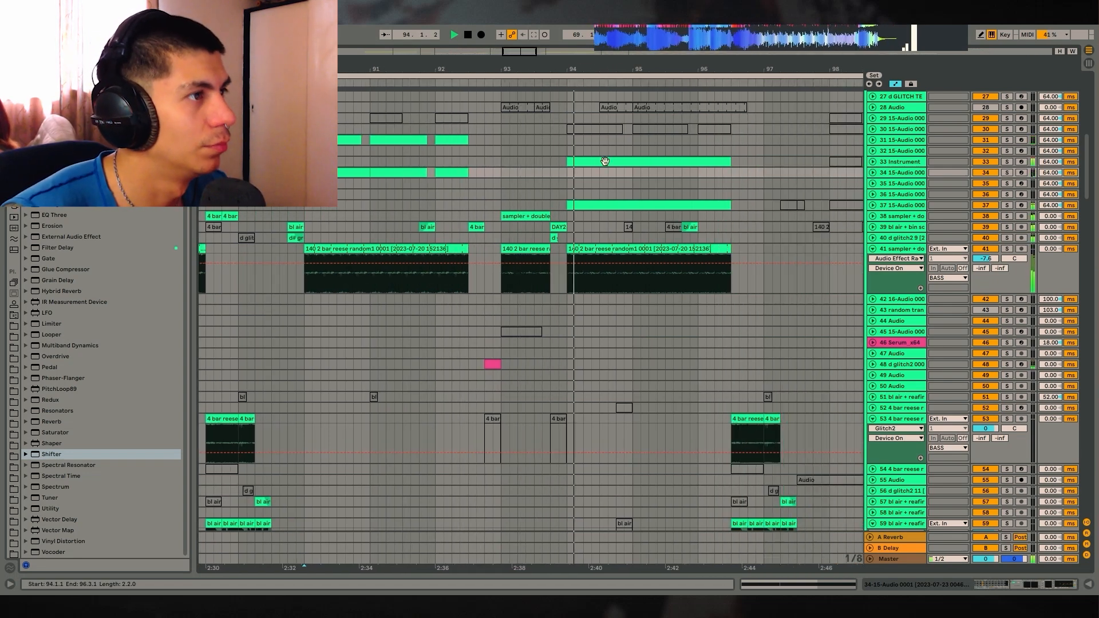
# Step: Solo track 33's clip at 94.1.1, show its device chain and audition the Instrument Rack
pyautogui.click(623, 162)
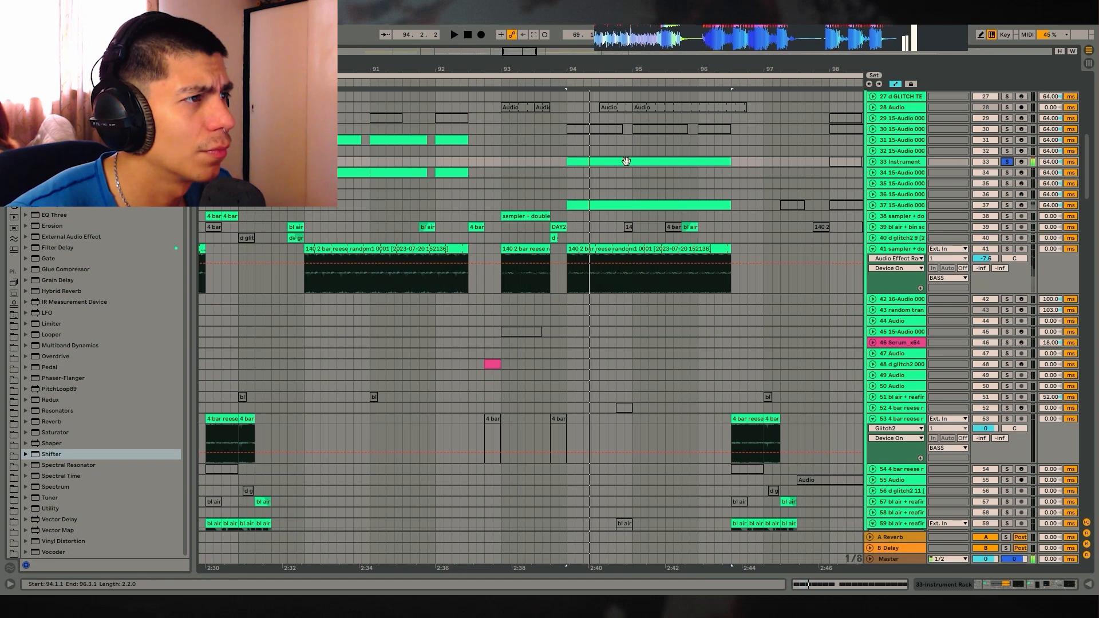
pyautogui.click(1031, 585)
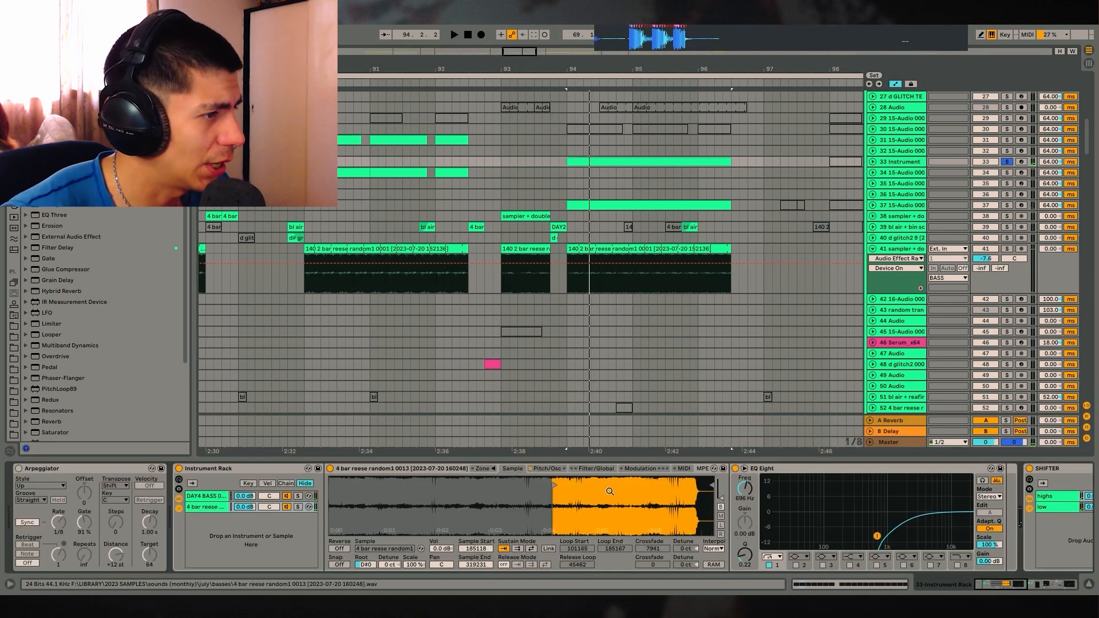
pyautogui.press('space')
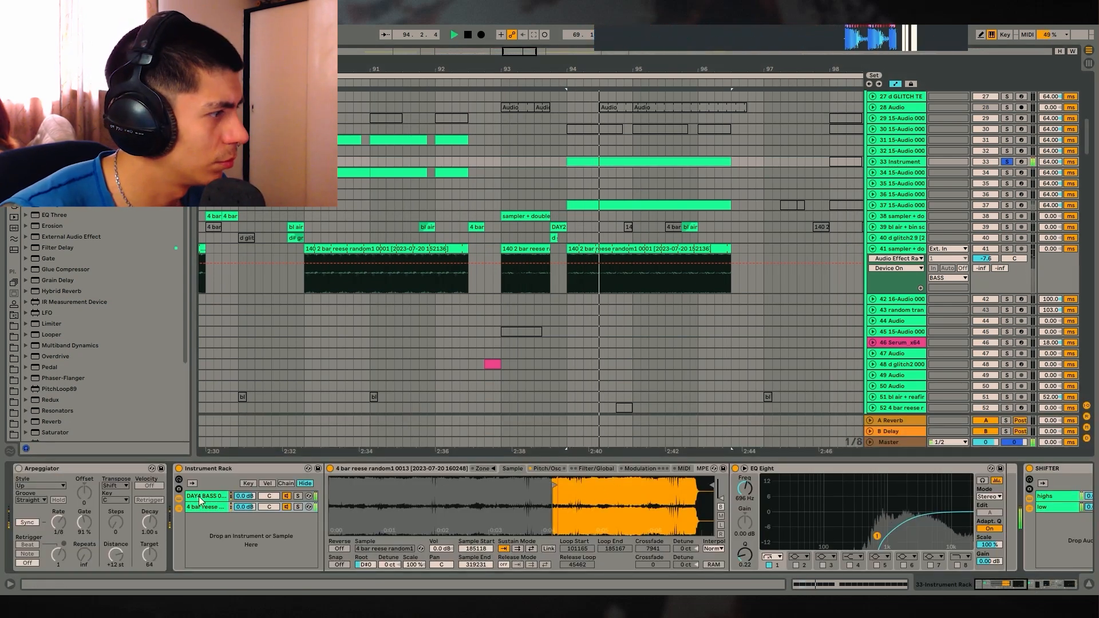
# Step: Solo the DAY4 BASS chain inside track 33's Instrument Rack and audition its sample
pyautogui.click(299, 497)
pyautogui.press('space')
pyautogui.press('space')
pyautogui.moveTo(461, 495); pyautogui.dragTo(463, 513)
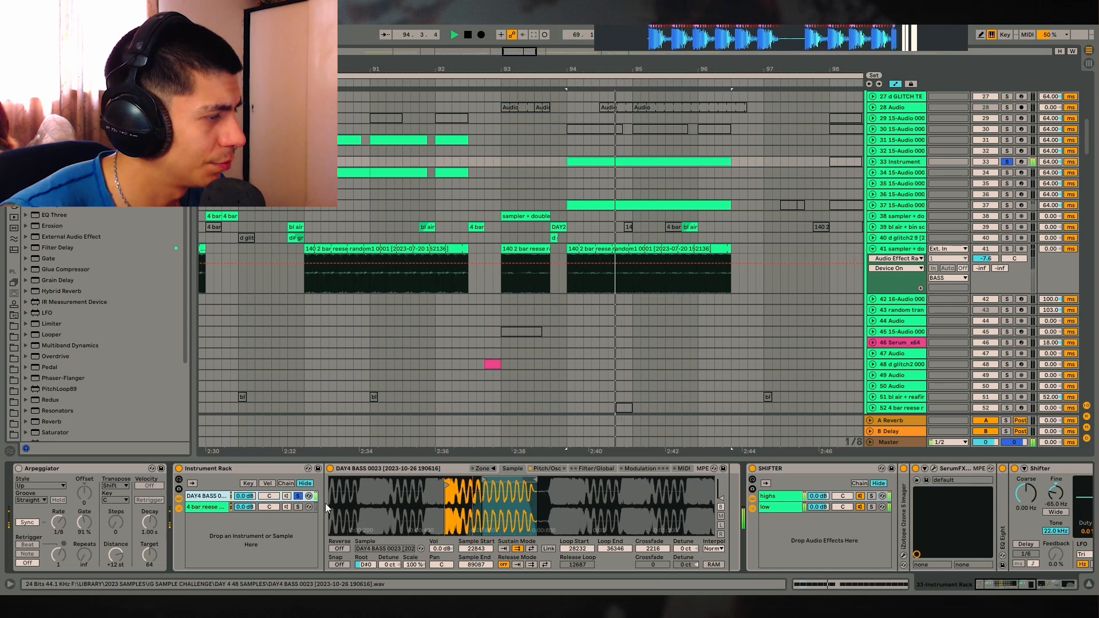
pyautogui.scroll(-3, 654, 124)
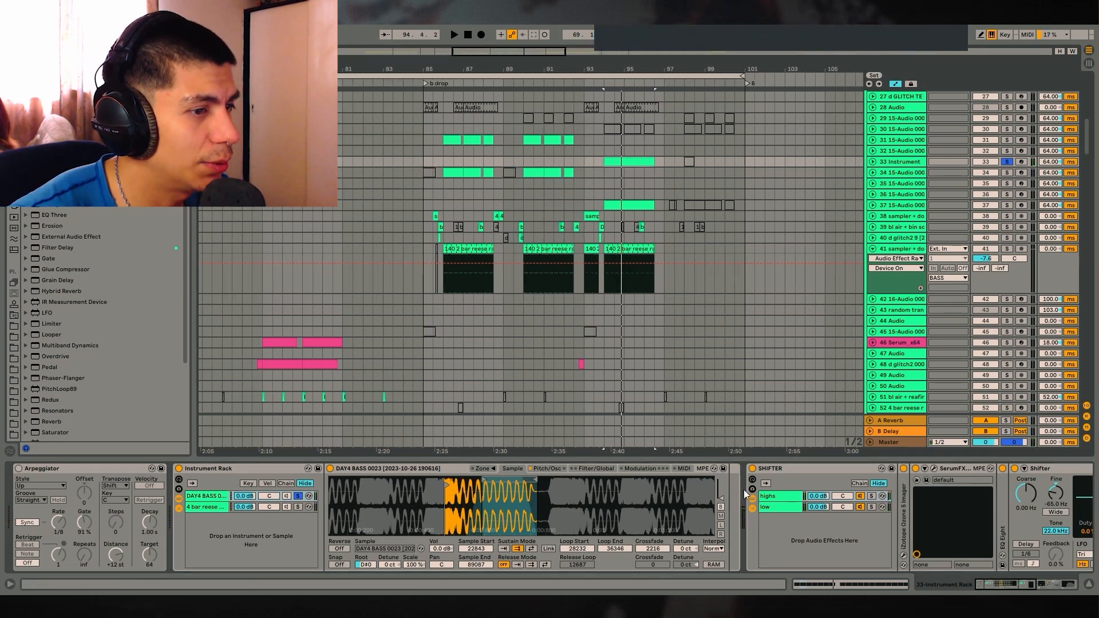
# Step: Compare track 31's SHIFTER WITH SERUMFX rack with the SHIFTER rack and Shifter device on track 33
pyautogui.click(466, 142)
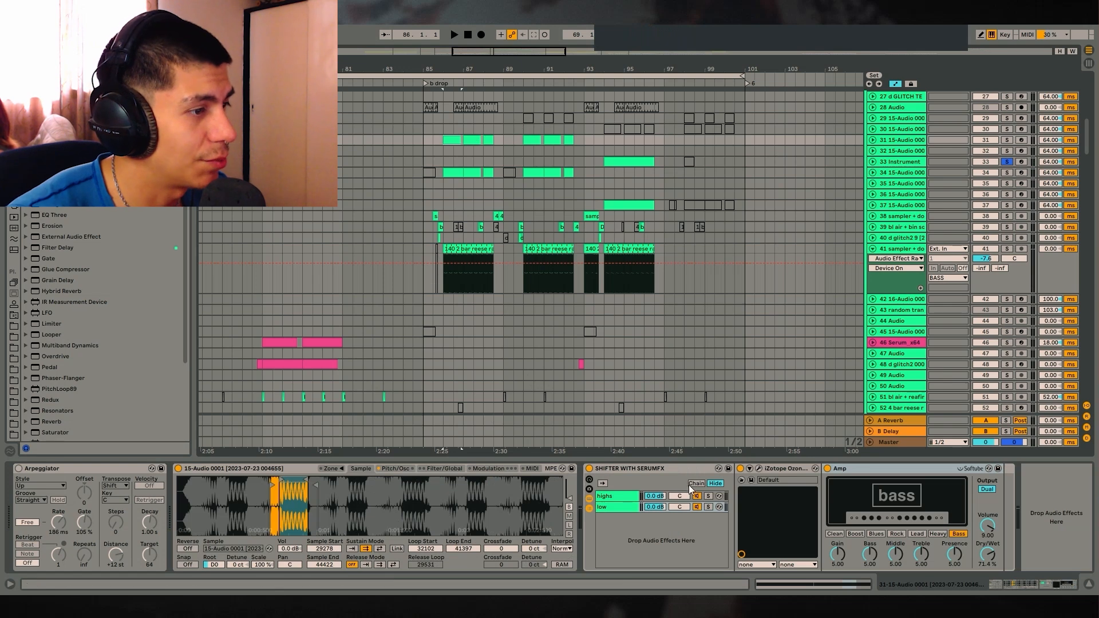
pyautogui.click(617, 505)
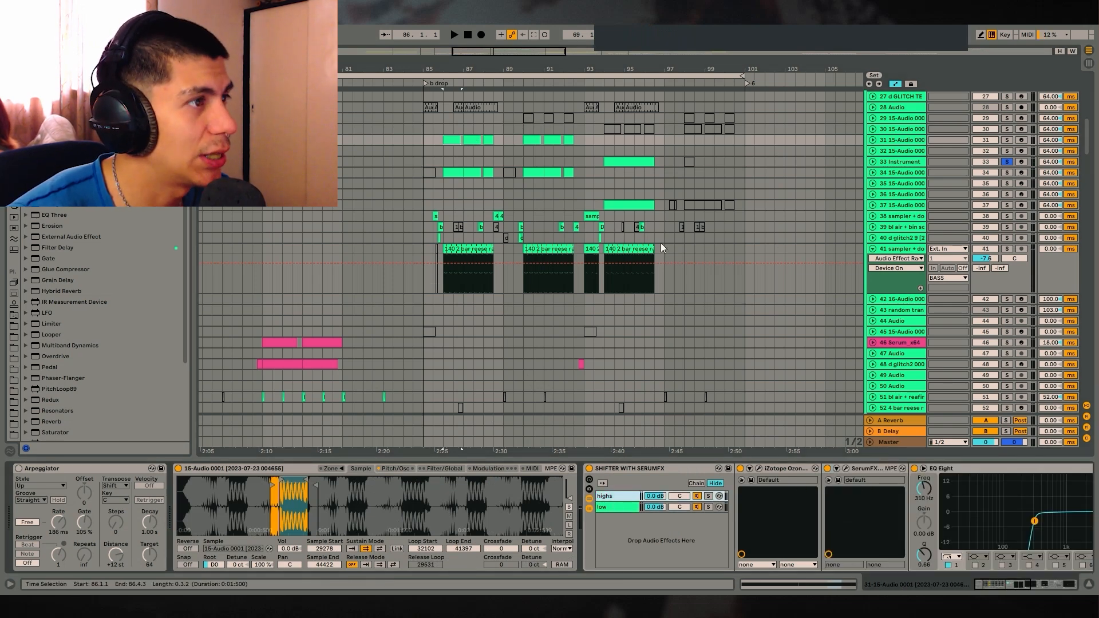
pyautogui.click(630, 161)
pyautogui.scroll(5, 623, 159)
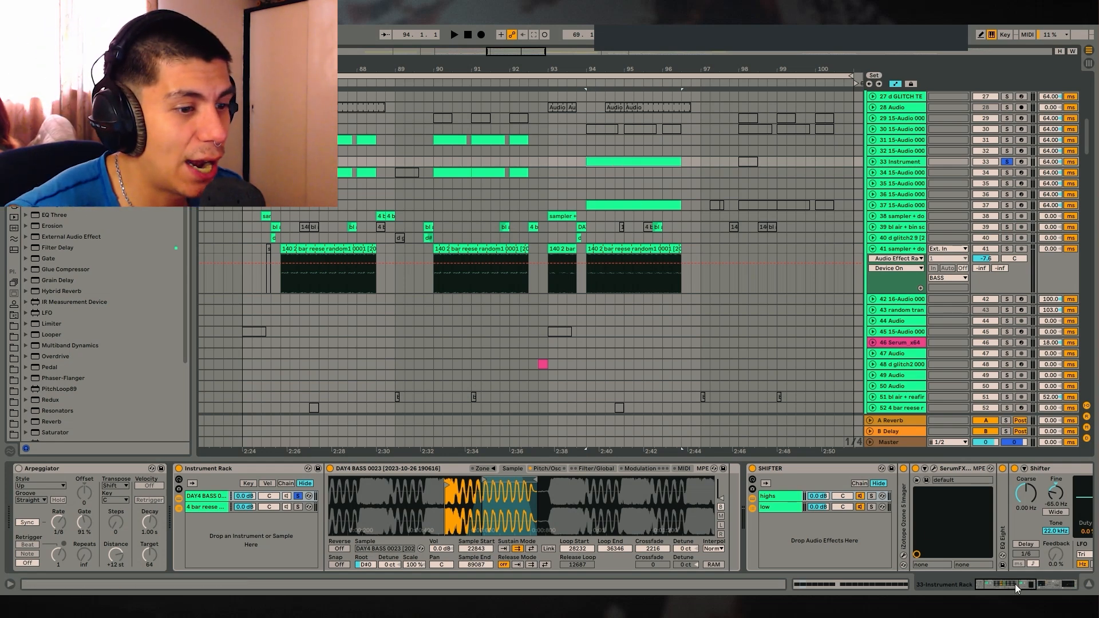
pyautogui.moveTo(1016, 584)
pyautogui.mouseDown()
pyautogui.moveTo(1043, 586)
pyautogui.moveTo(1014, 586)
pyautogui.mouseUp()
pyautogui.click(825, 468)
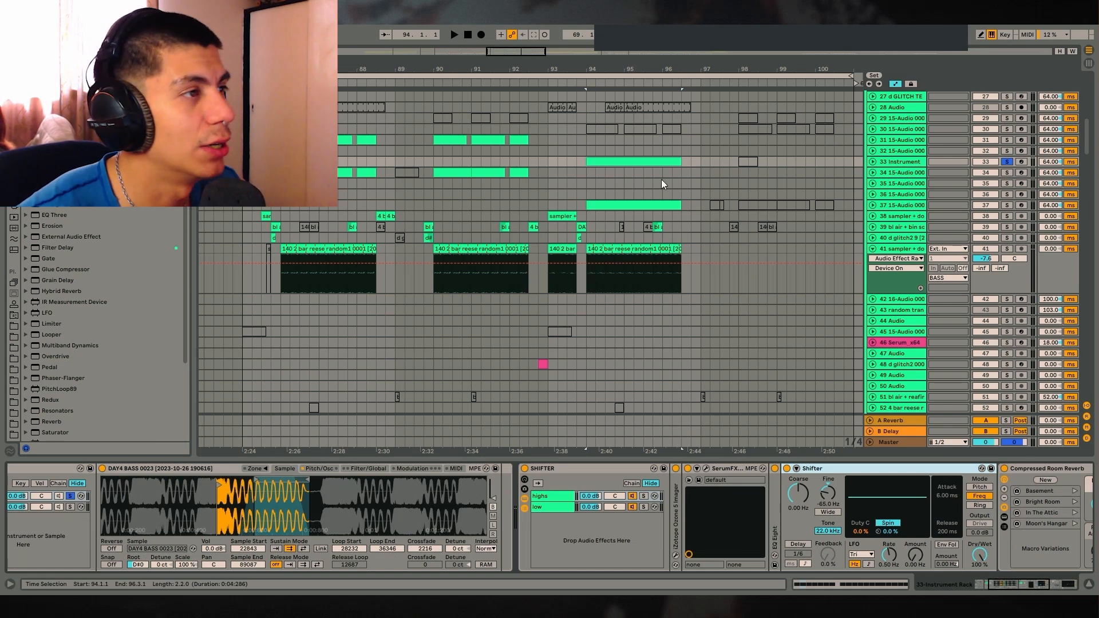
# Step: Audition track 33 again and locate its Sampler's DAY4 BASS 0023 sample in the browser
pyautogui.press('space')
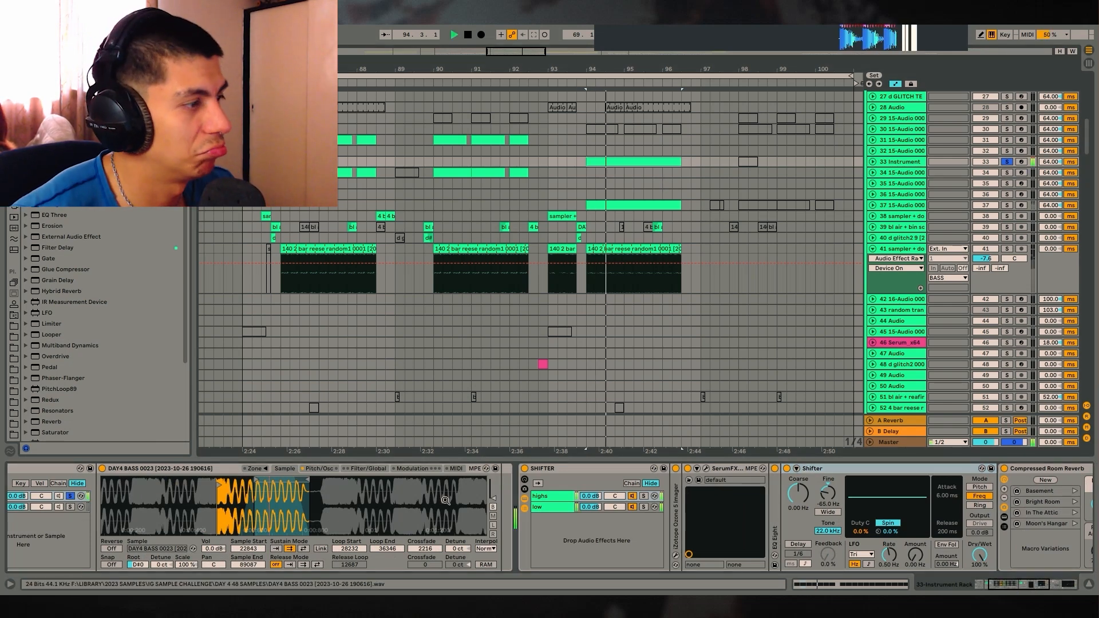
pyautogui.moveTo(991, 585); pyautogui.dragTo(960, 579)
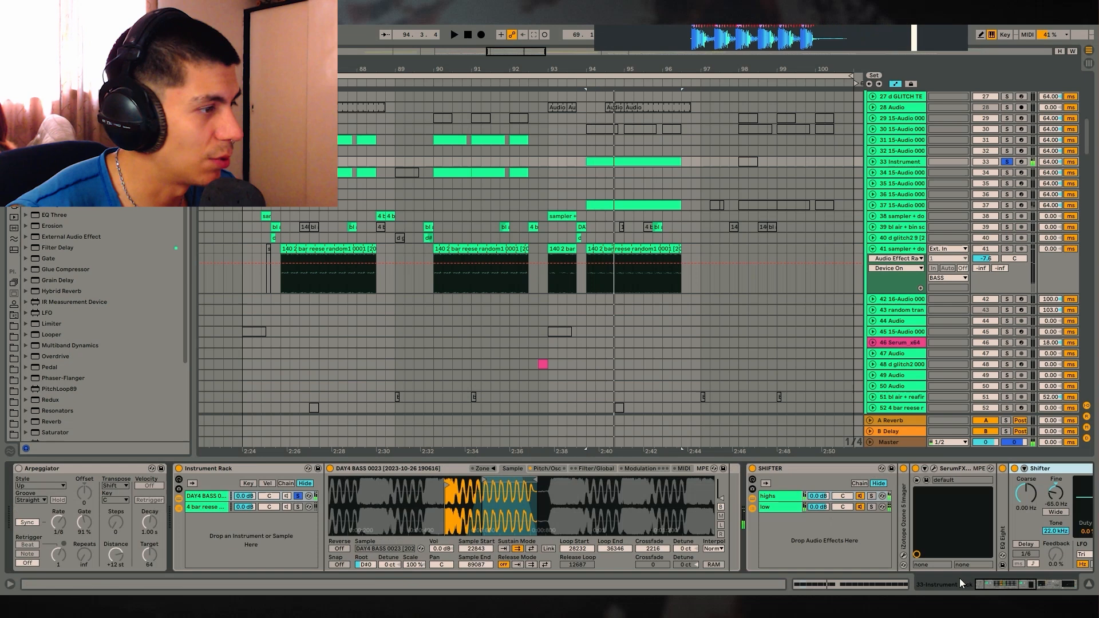
pyautogui.click(421, 549)
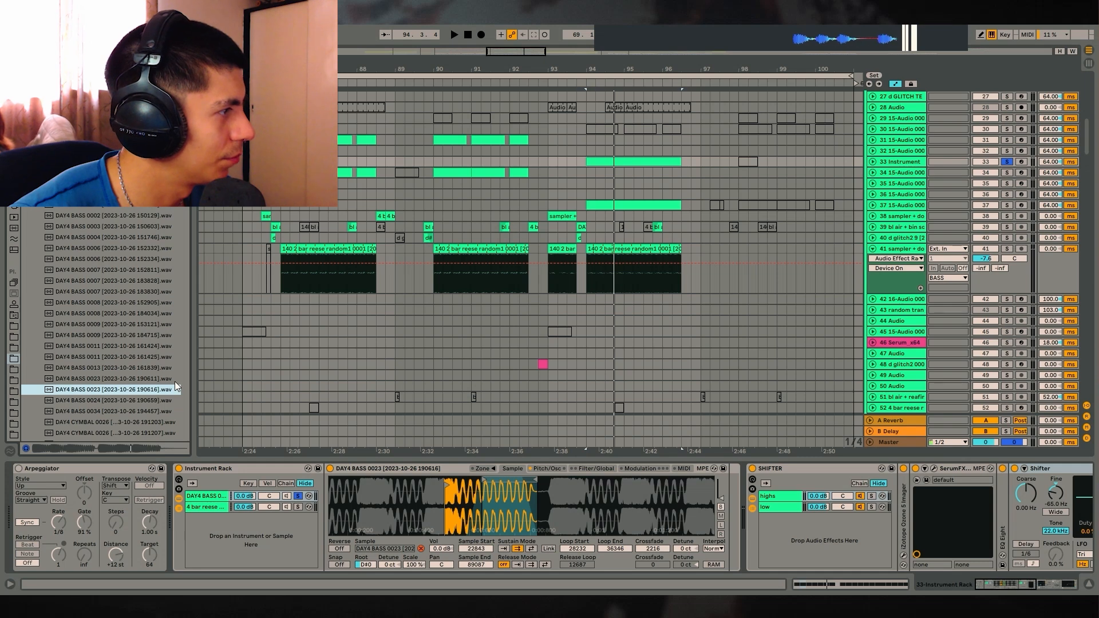
pyautogui.press('space')
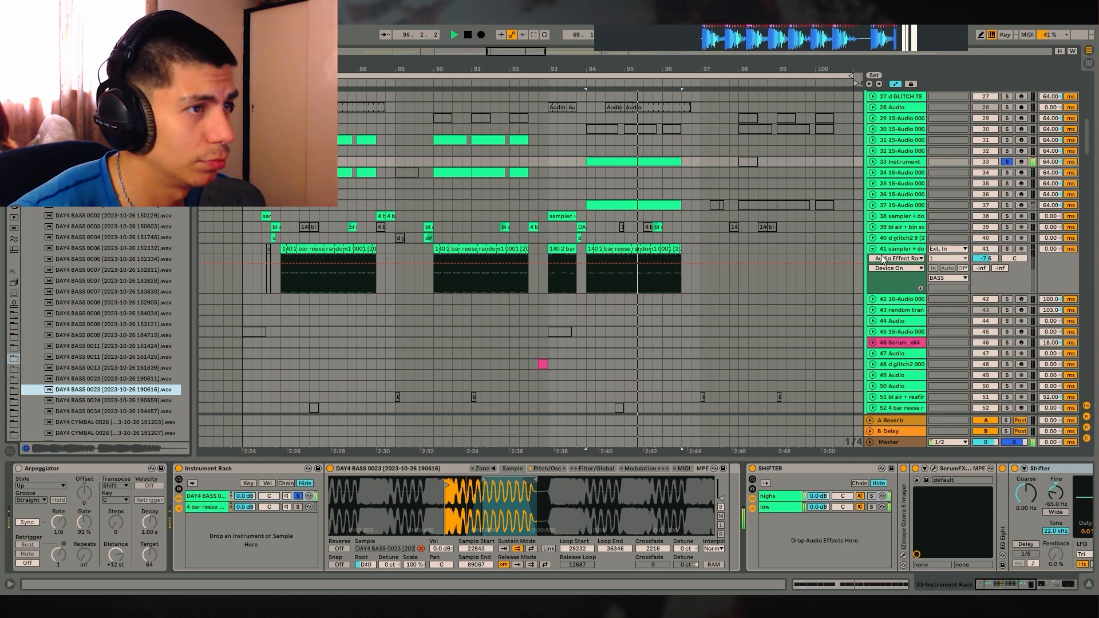
# Step: Solo track 37, audition its part from 94.1.1 together with its SHIFTER rack chain, and unsolo it
pyautogui.press('space')
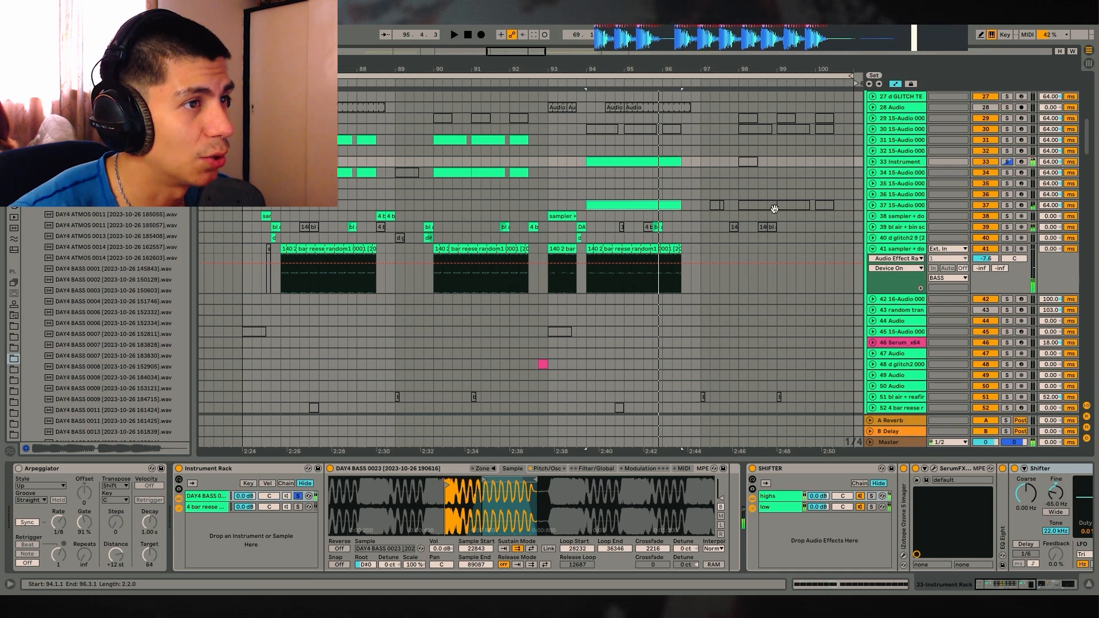
pyautogui.click(1008, 205)
pyautogui.press('space')
pyautogui.press('space')
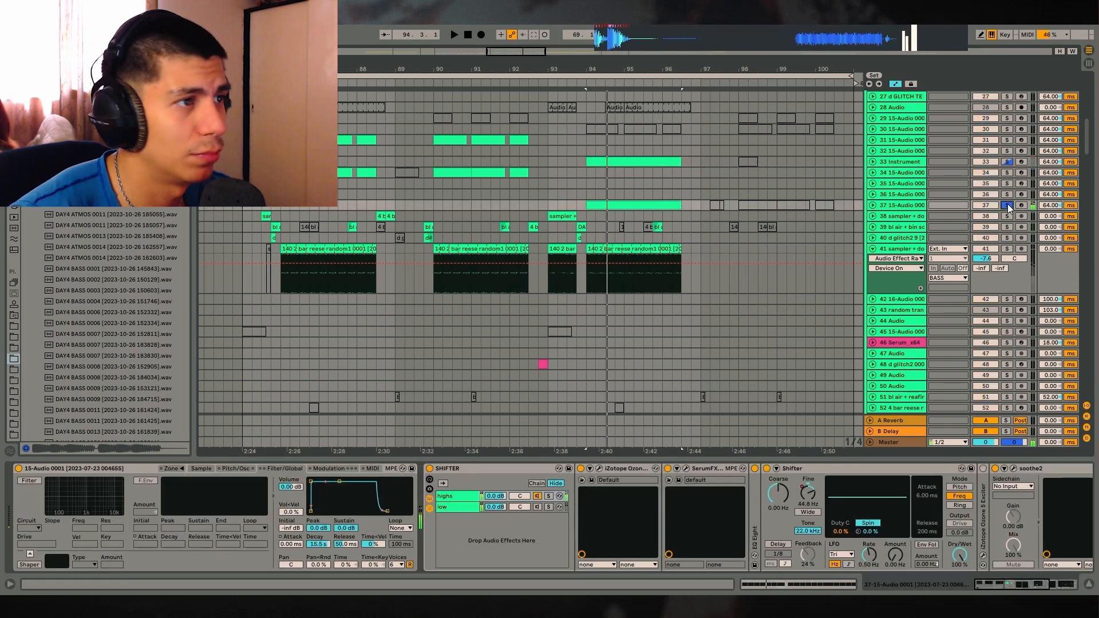
pyautogui.click(1007, 204)
# Step: Play the full mix from track 41's clip at 94.1.1 and unfold the 133 Group among the FX tracks
pyautogui.scroll(-3, 622, 239)
pyautogui.click(599, 189)
pyautogui.scroll(-15, 659, 306)
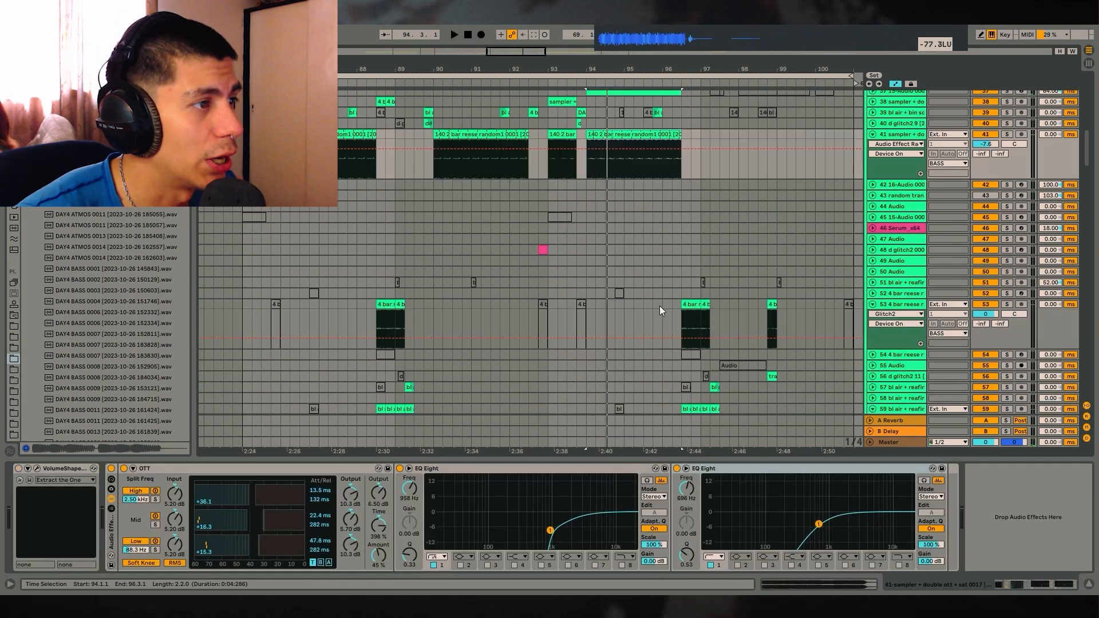
pyautogui.press('space')
pyautogui.moveTo(1086, 201); pyautogui.dragTo(1042, 343)
pyautogui.click(878, 142)
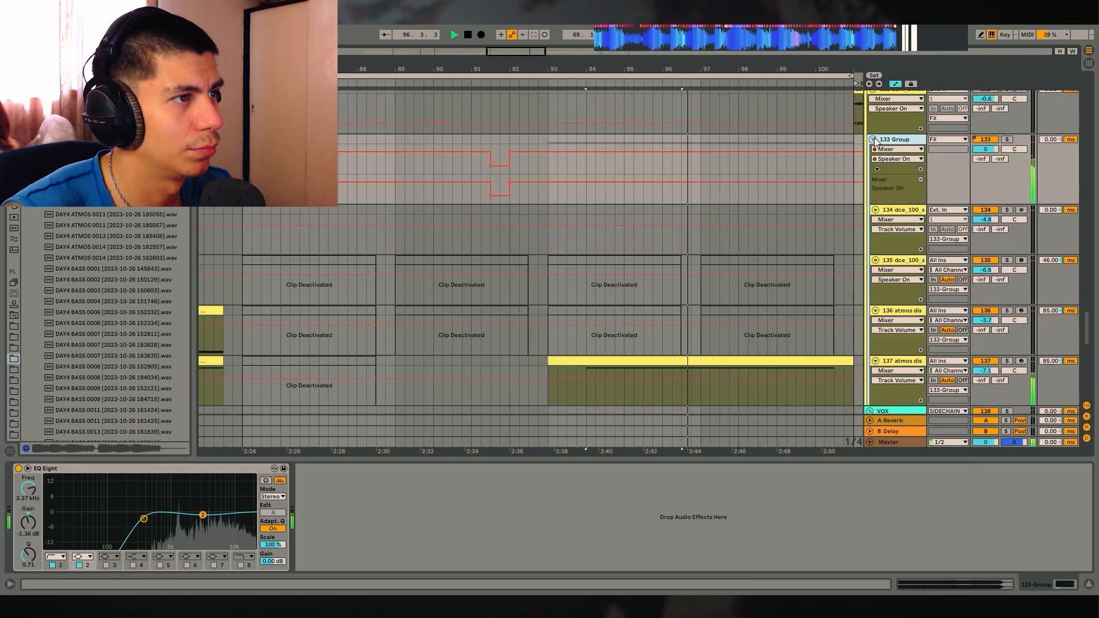
# Step: Solo track 137 (atmos disc), show its Sampler and effects chain and audition it before returning to the full mix
pyautogui.scroll(-3, 1019, 325)
pyautogui.click(1007, 292)
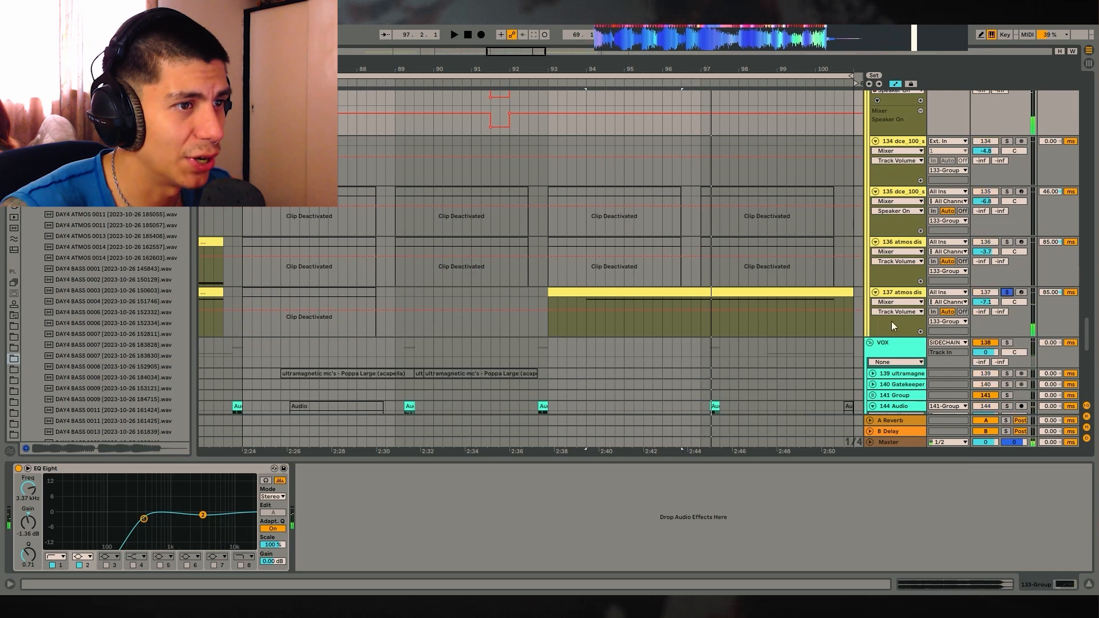
pyautogui.click(583, 329)
pyautogui.press('space')
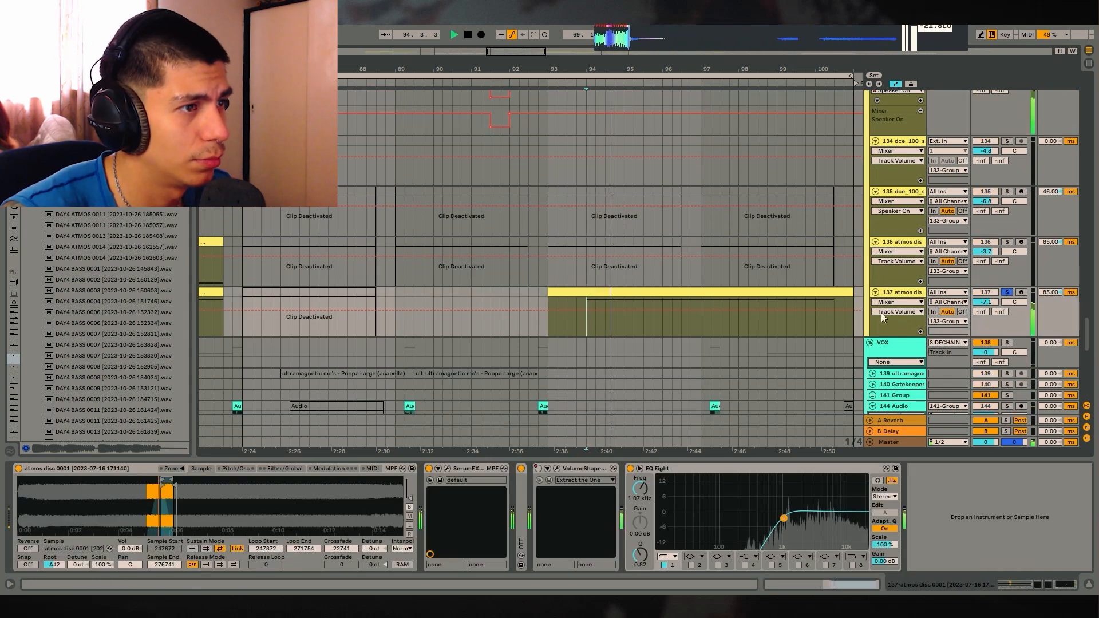
pyautogui.click(1007, 293)
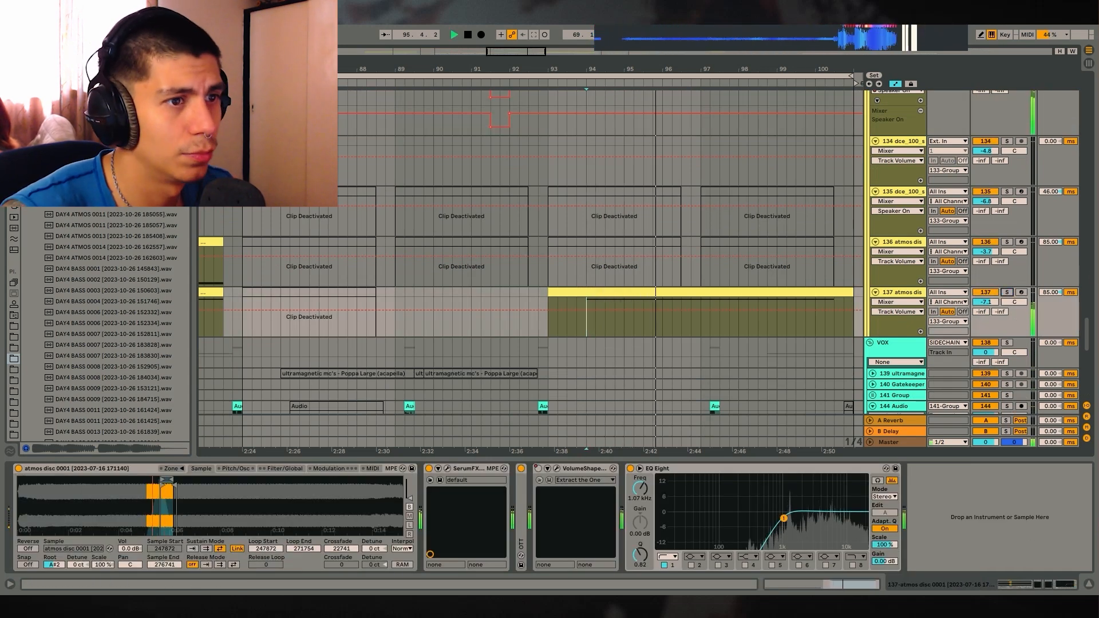
# Step: Hide the device view and review the VOX, CYMBALS and FX tracks around bar 101 during playback
pyautogui.scroll(-10, 573, 257)
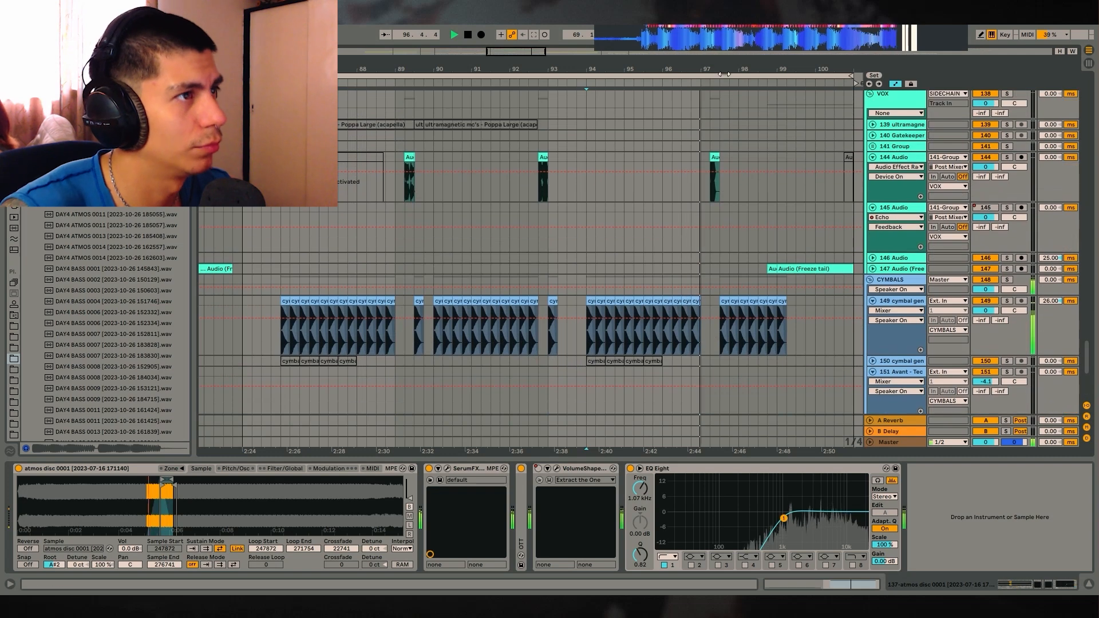
pyautogui.moveTo(724, 74); pyautogui.dragTo(699, 136)
pyautogui.hotkey('ctrl', 'alt', 'l')
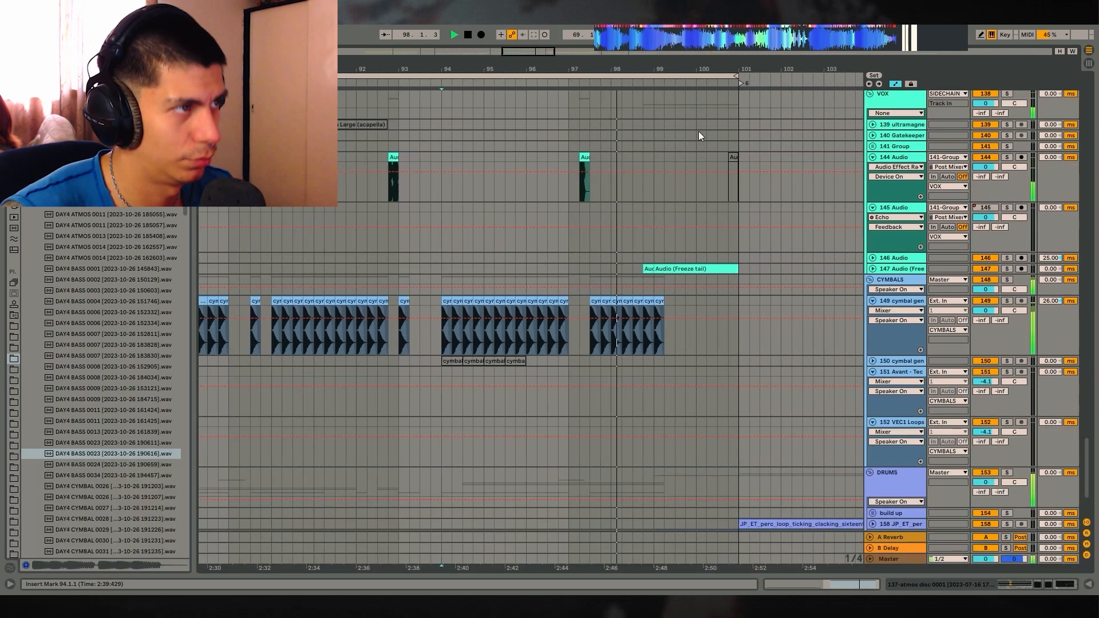
pyautogui.scroll(8, 554, 280)
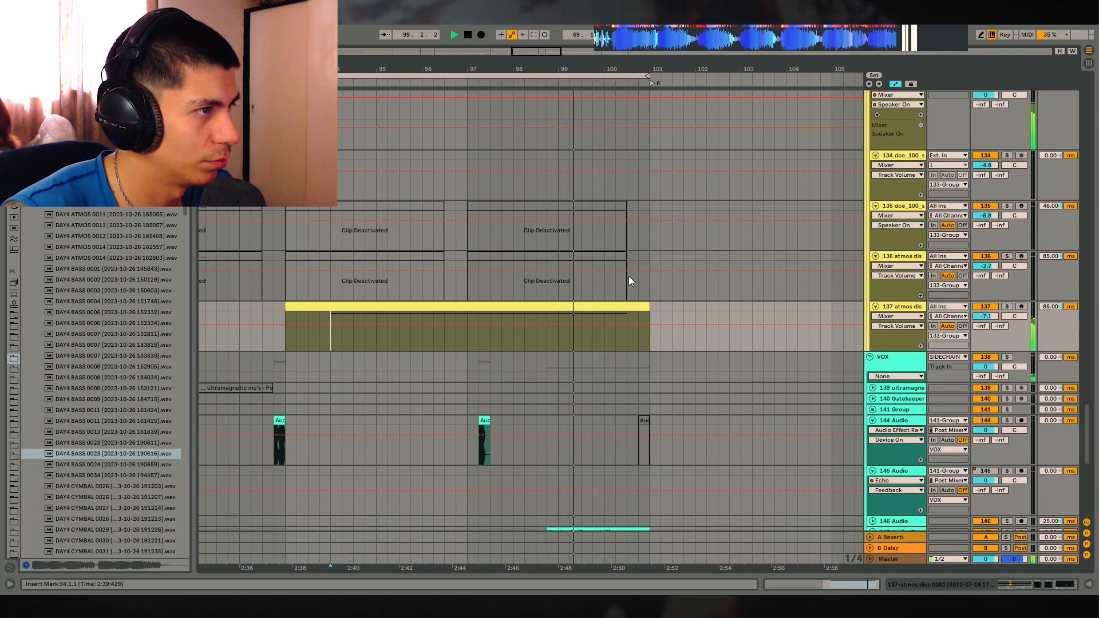
pyautogui.scroll(8, 629, 276)
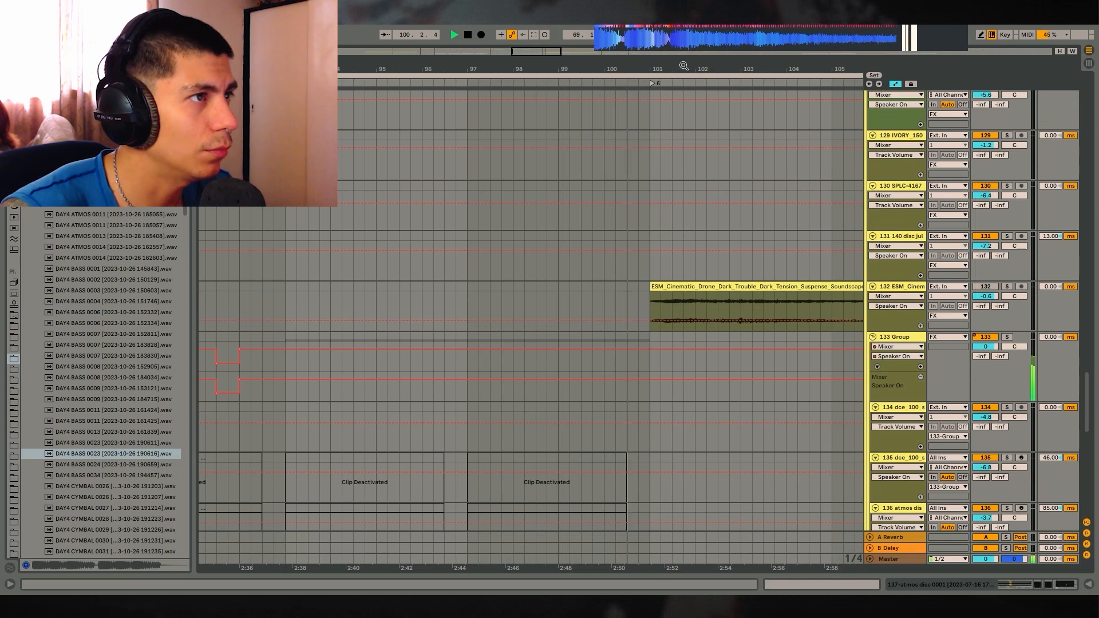
# Step: Extend the end of the arrangement's loop brace from bar 101 to bar 129
pyautogui.moveTo(684, 65); pyautogui.dragTo(607, 61)
pyautogui.scroll(2, 629, 229)
pyautogui.moveTo(1088, 382); pyautogui.dragTo(1081, 243)
pyautogui.click(576, 126)
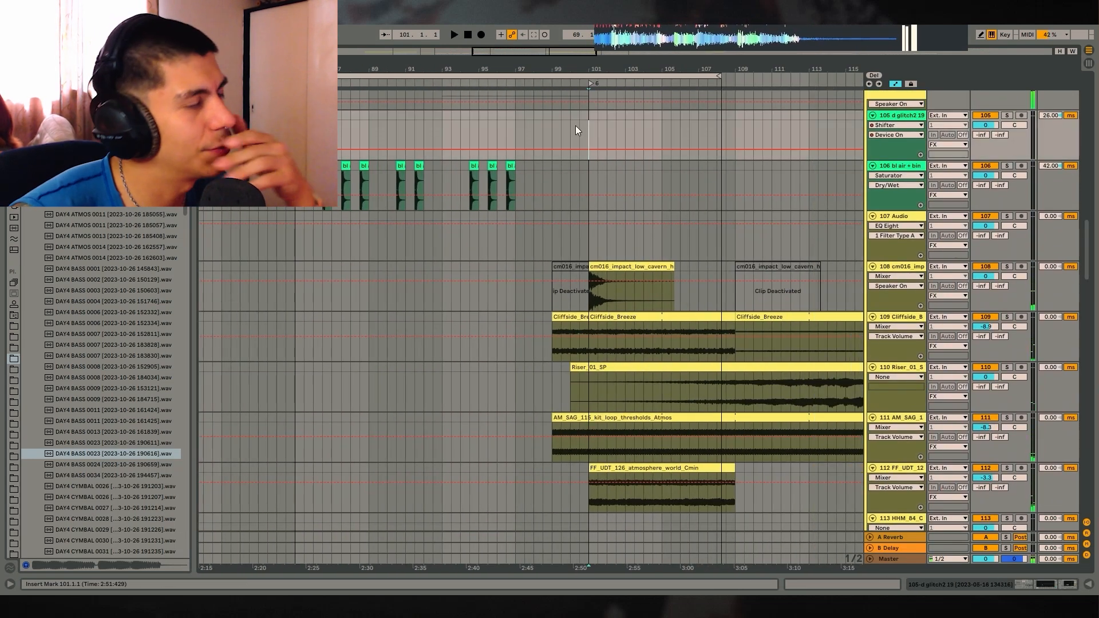
pyautogui.moveTo(589, 76); pyautogui.dragTo(835, 76)
pyautogui.moveTo(702, 69); pyautogui.dragTo(702, 65)
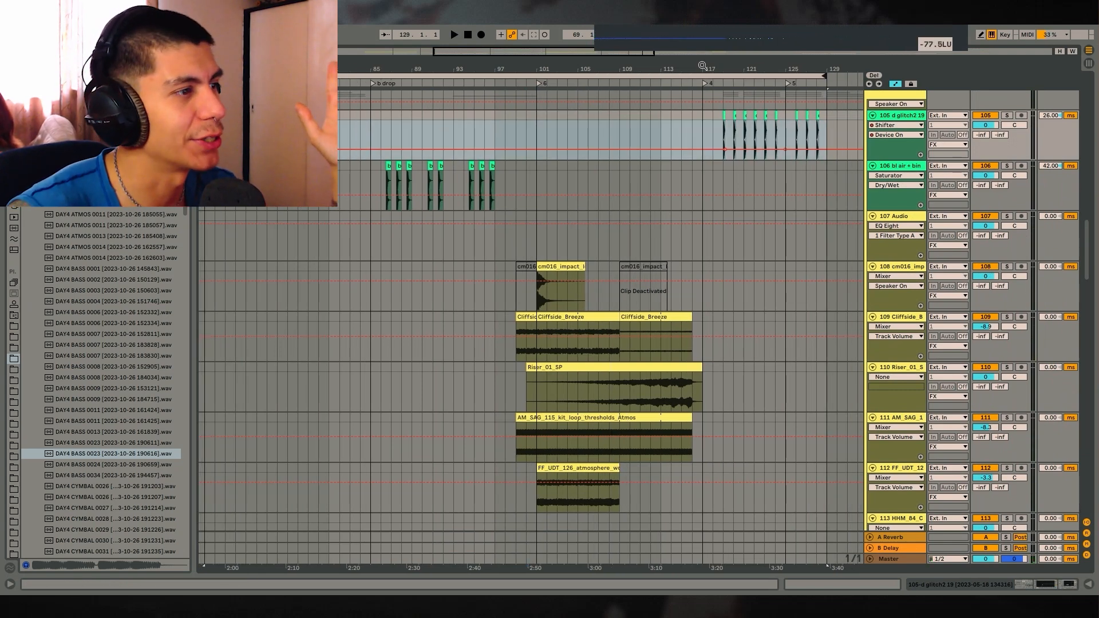
# Step: Unfold the SYNTH group and track 80 Audio, audition track 80 soloed at 101.1.1 and unsolo it
pyautogui.scroll(3, 596, 200)
pyautogui.click(538, 198)
pyautogui.scroll(3, 538, 203)
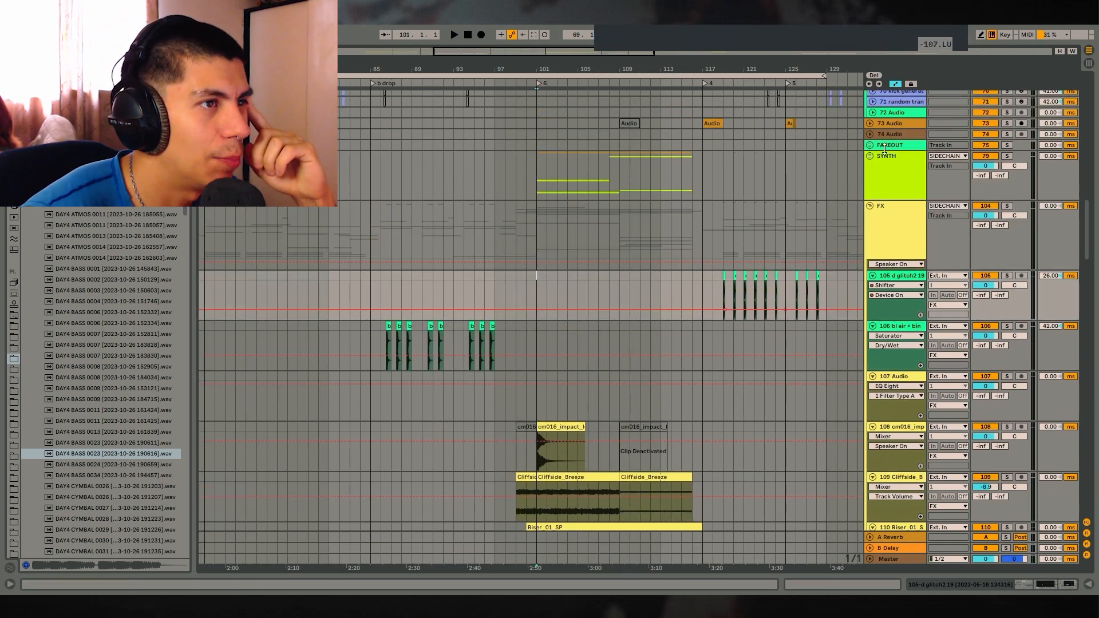
pyautogui.click(870, 157)
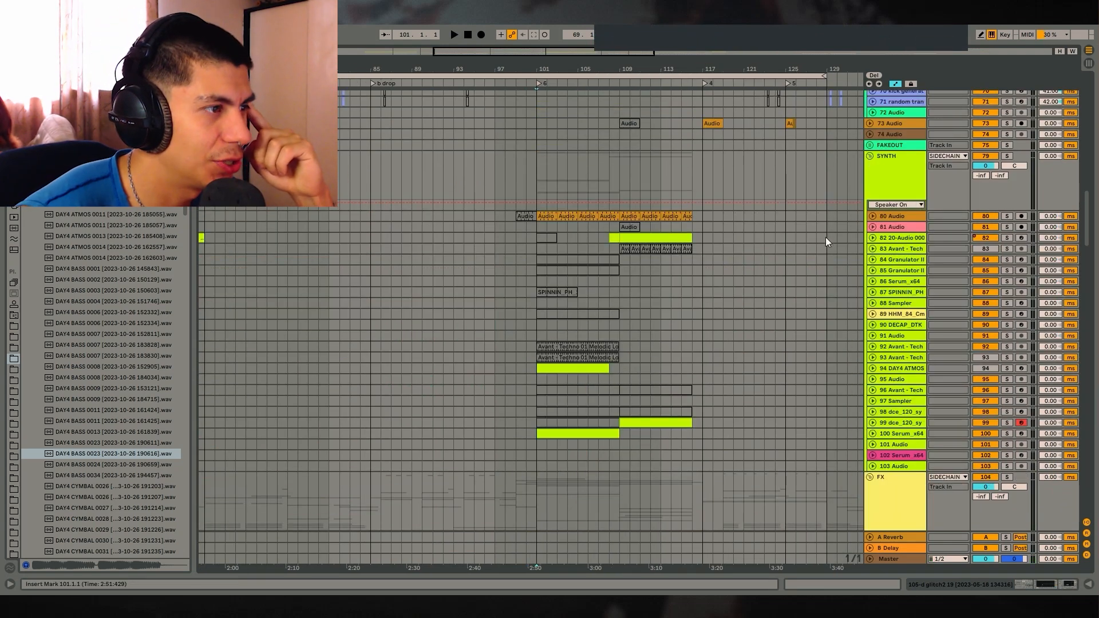
pyautogui.click(872, 216)
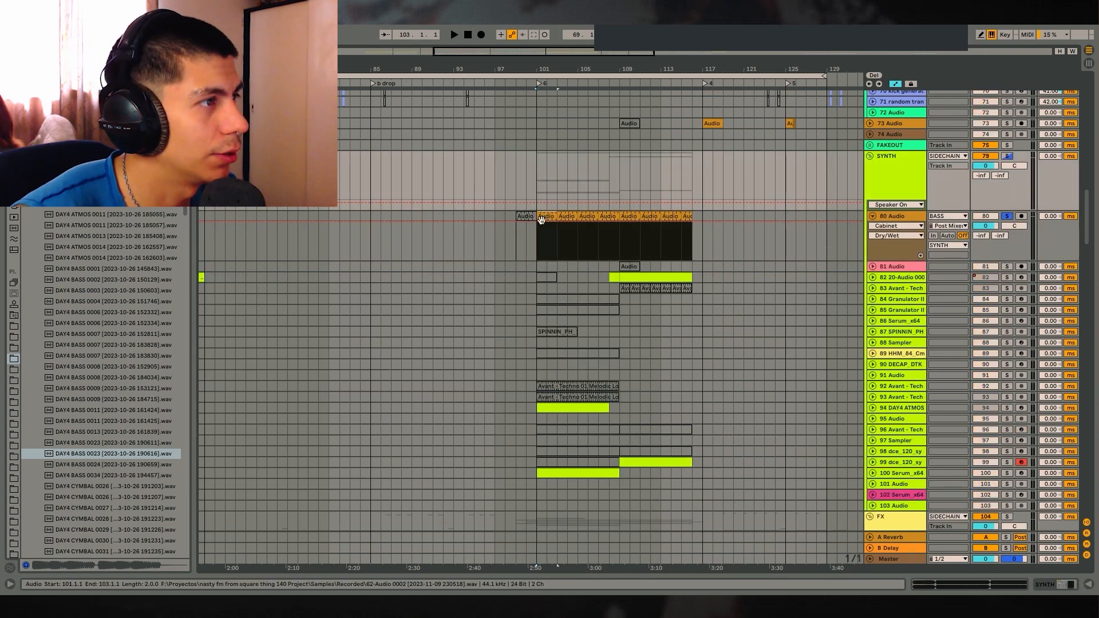
pyautogui.click(1007, 216)
pyautogui.click(559, 217)
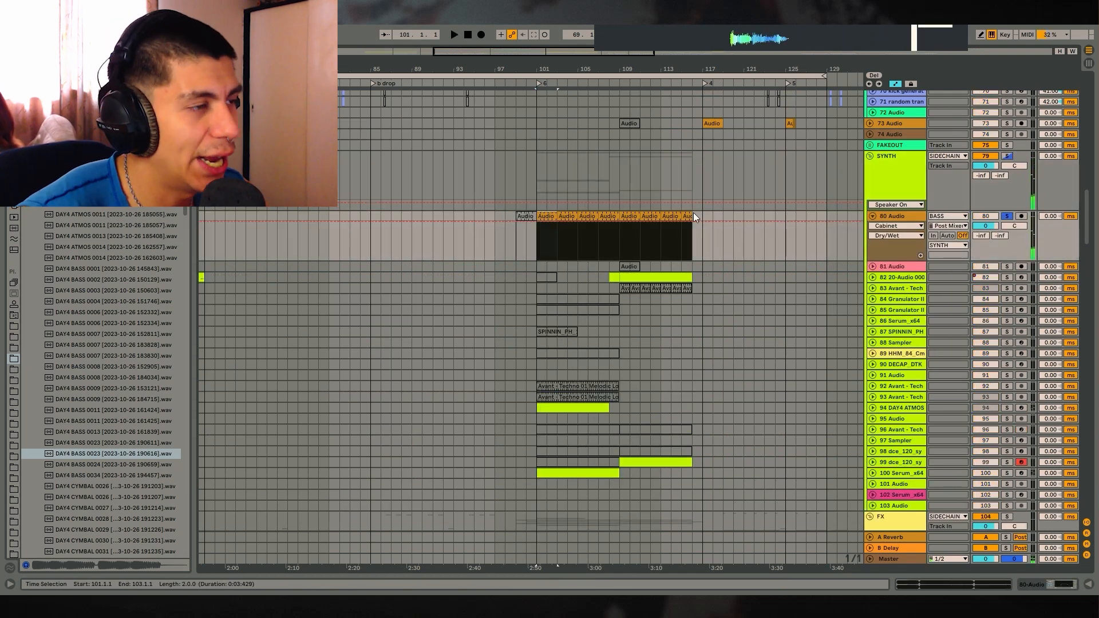
pyautogui.scroll(5, 874, 263)
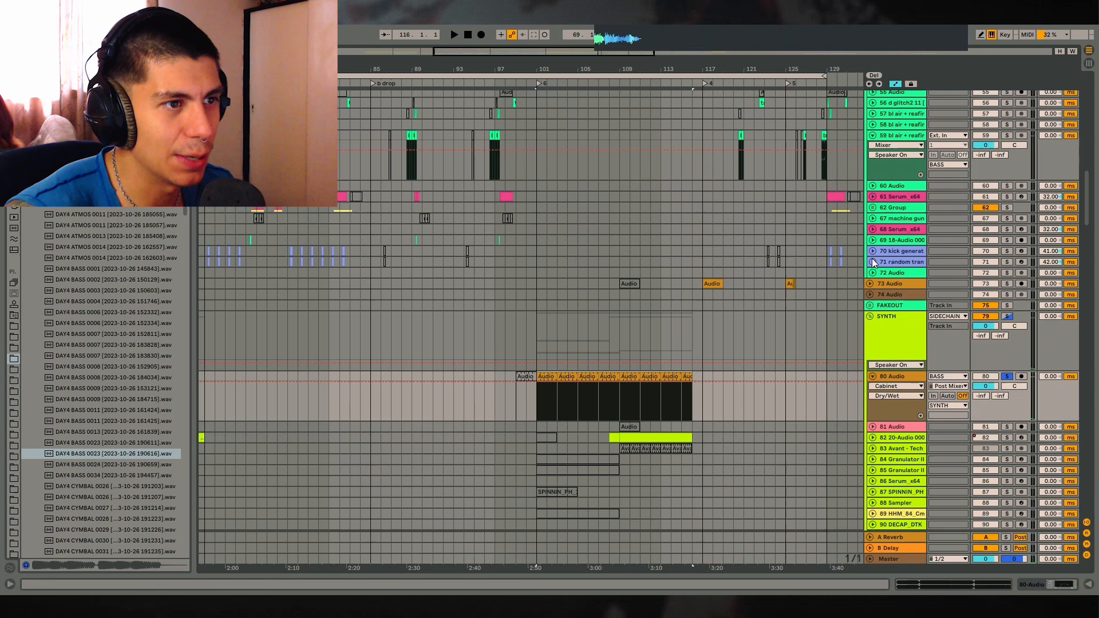
pyautogui.click(1006, 379)
# Step: Deactivate track 80's audio clips from bar 101 onward and play from 100.1.1 to hear the section without them
pyautogui.scroll(1, 754, 176)
pyautogui.moveTo(707, 220); pyautogui.dragTo(808, 231)
pyautogui.moveTo(703, 418); pyautogui.dragTo(558, 403)
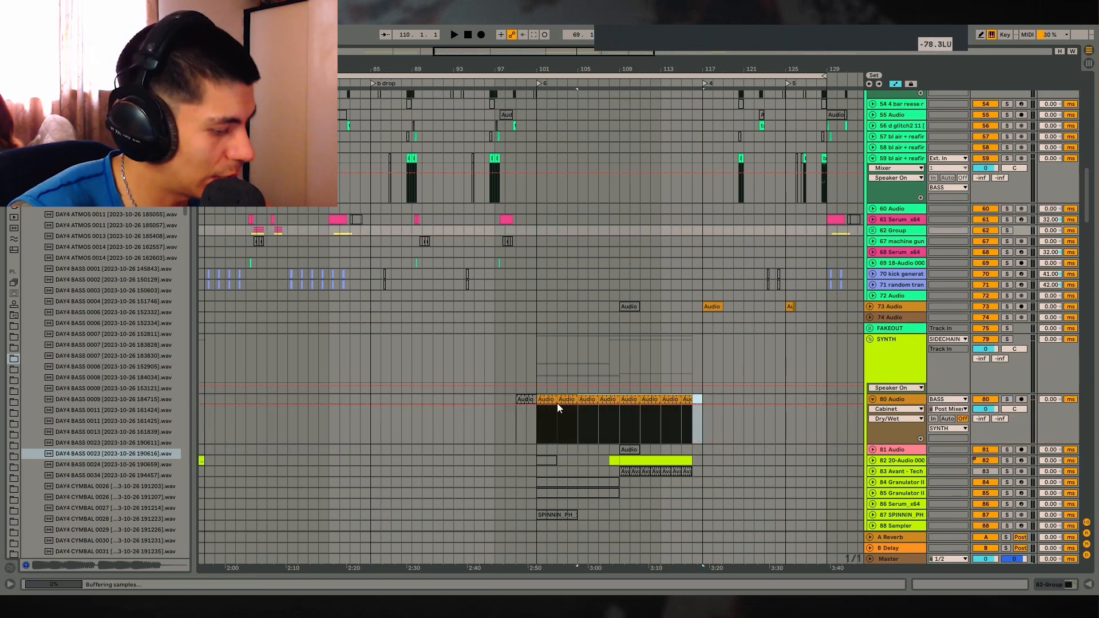
pyautogui.click(530, 434)
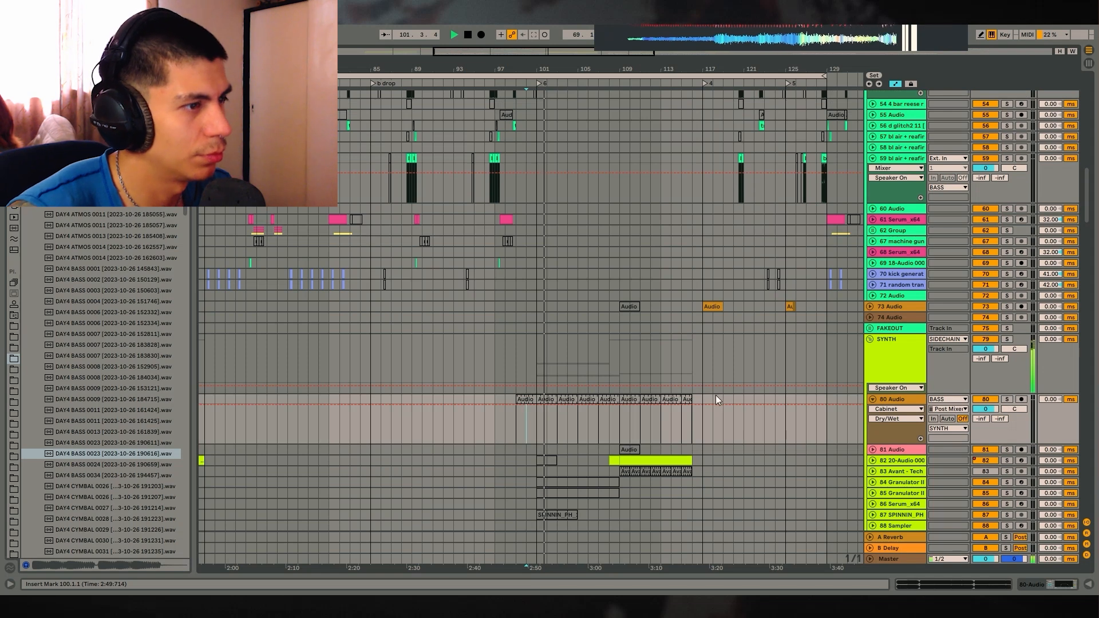
pyautogui.press('space')
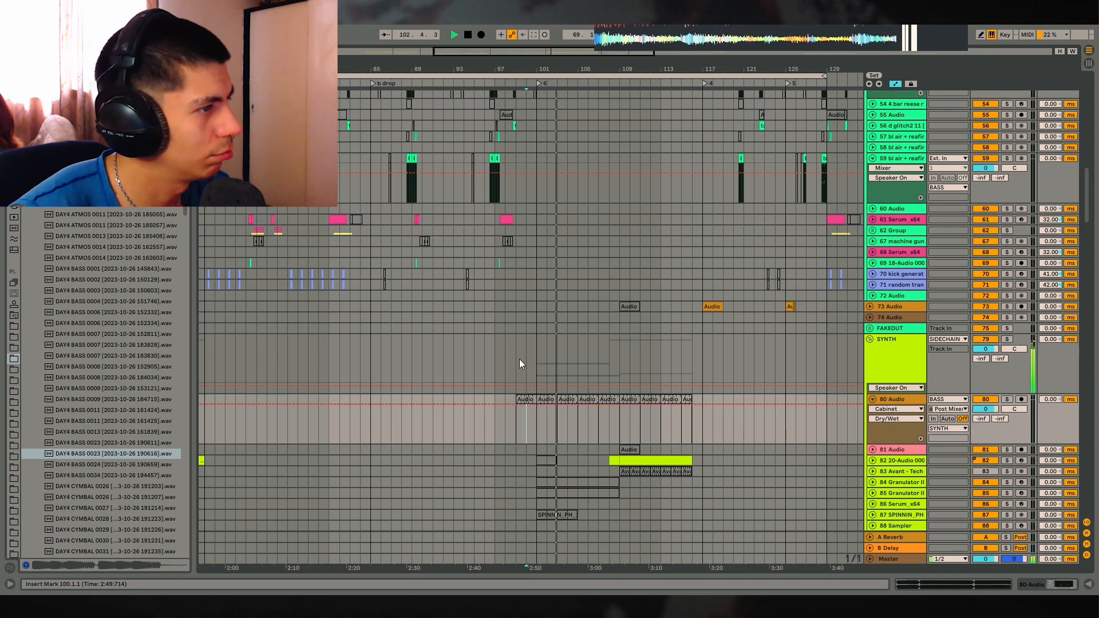
pyautogui.click(519, 359)
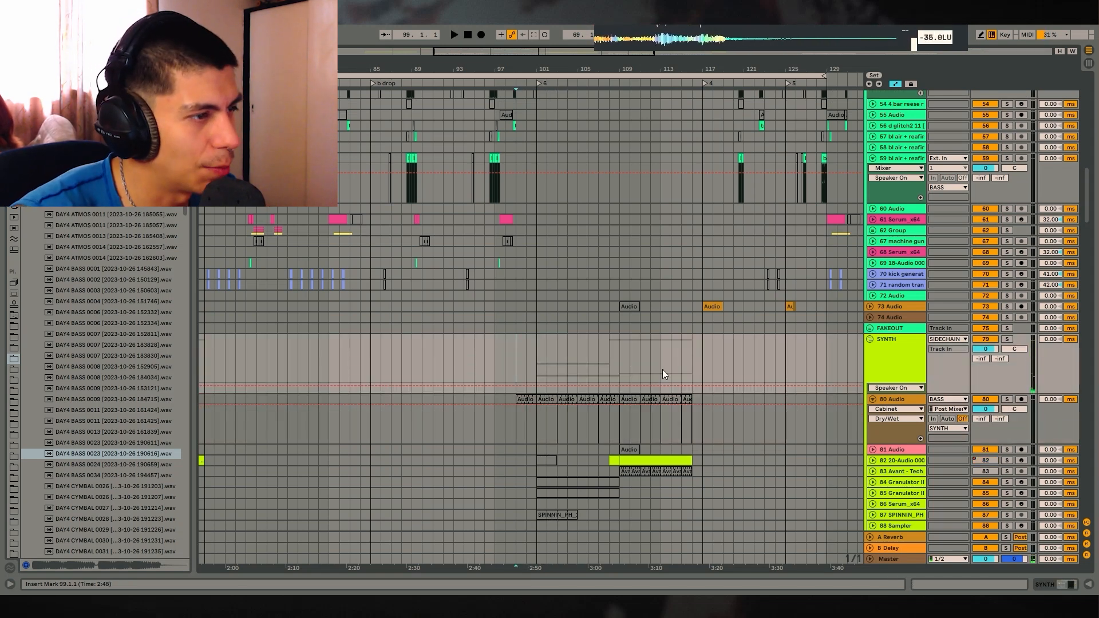
# Step: Reactivate track 80's audio clips and select the SYNTH group's section from 101.1.1 to 117.1.1
pyautogui.moveTo(703, 404); pyautogui.dragTo(541, 407)
pyautogui.press('0')
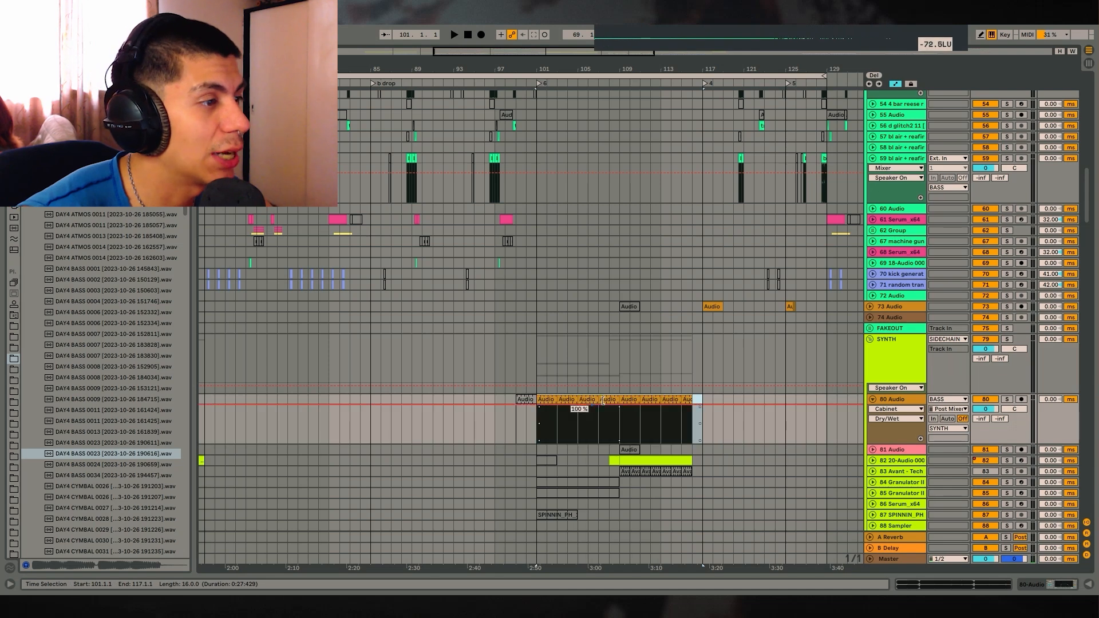
pyautogui.moveTo(537, 360); pyautogui.dragTo(857, 338)
pyautogui.moveTo(761, 69); pyautogui.dragTo(710, 66)
pyautogui.moveTo(488, 344); pyautogui.dragTo(650, 359)
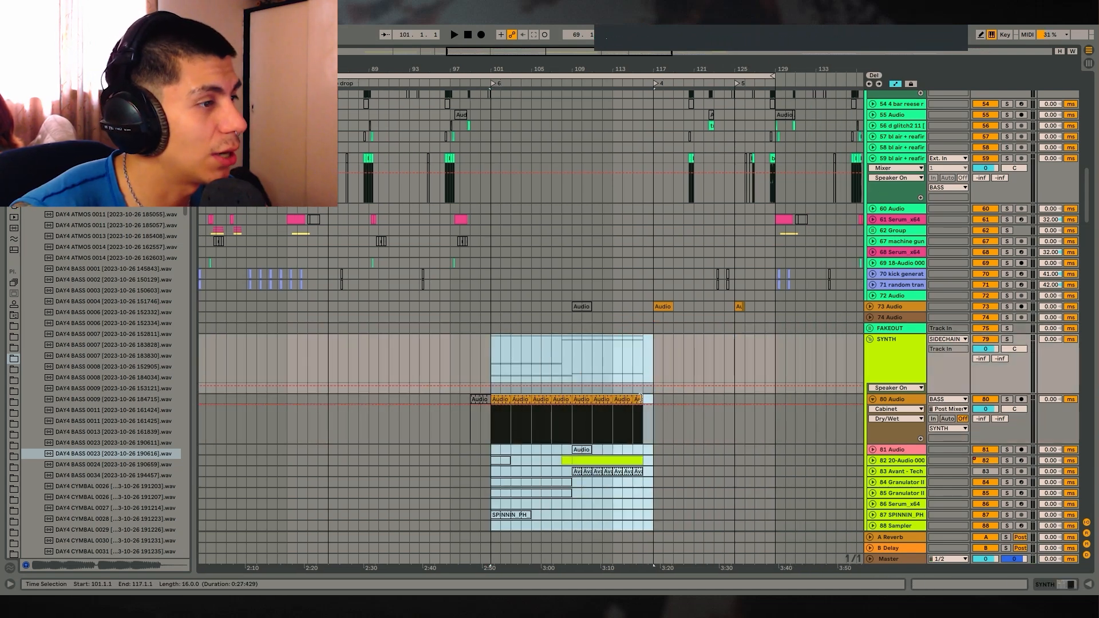
# Step: Deactivate track 80's audio clips from bar 101 once more and switch them back on
pyautogui.moveTo(660, 399); pyautogui.dragTo(489, 400)
pyautogui.press('0')
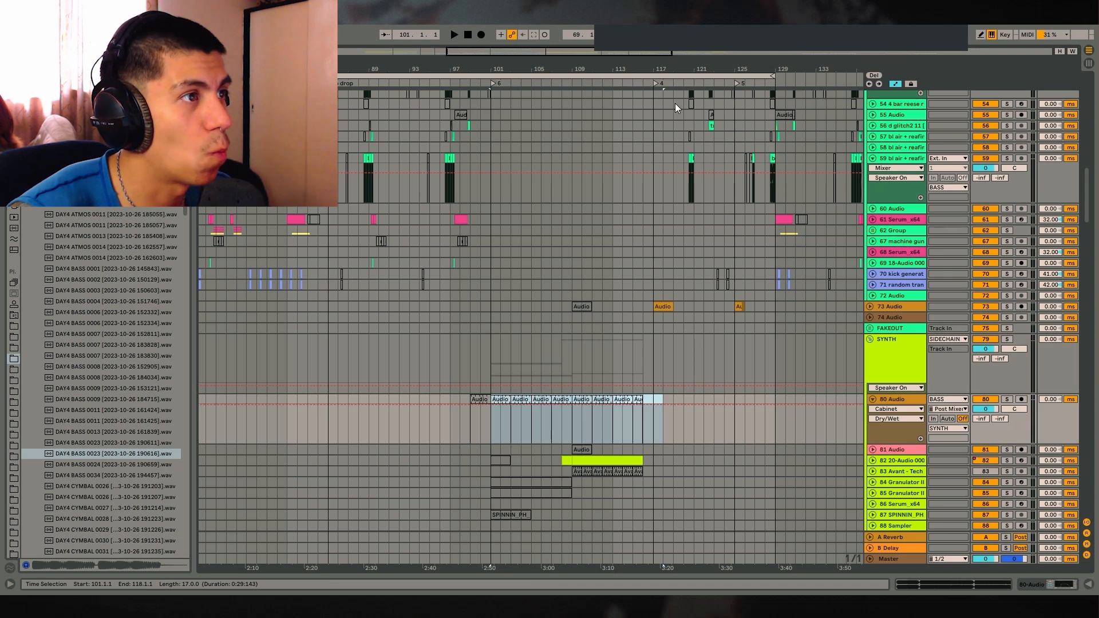
pyautogui.hscroll(3, 692, 122)
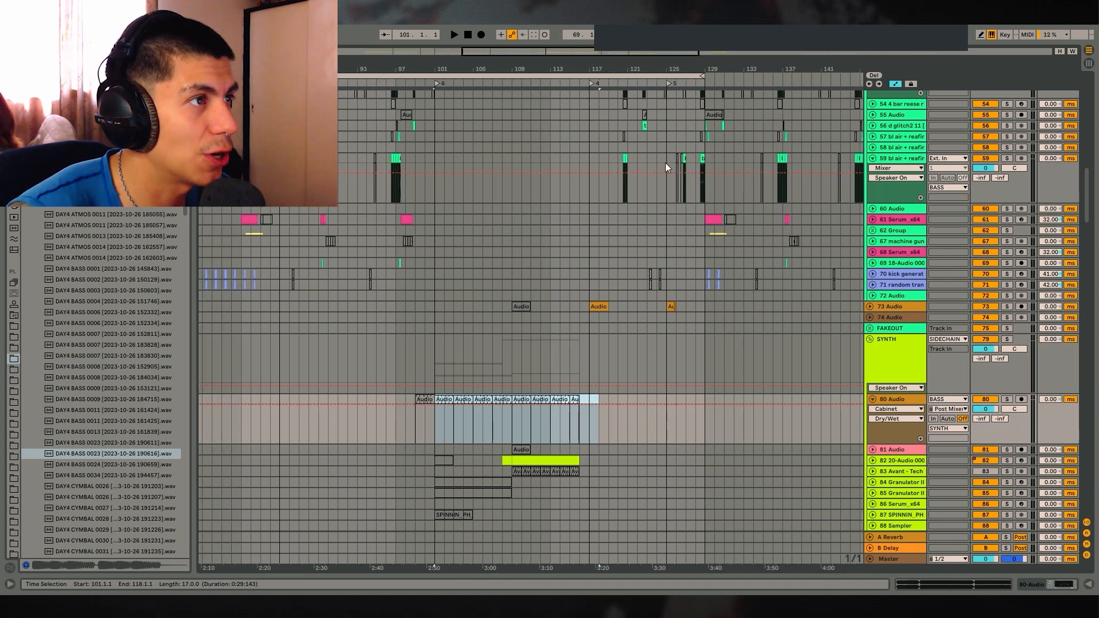
pyautogui.moveTo(593, 196); pyautogui.dragTo(779, 192)
pyautogui.moveTo(427, 401); pyautogui.dragTo(592, 397)
pyautogui.press('0')
pyautogui.press('0')
pyautogui.click(440, 400)
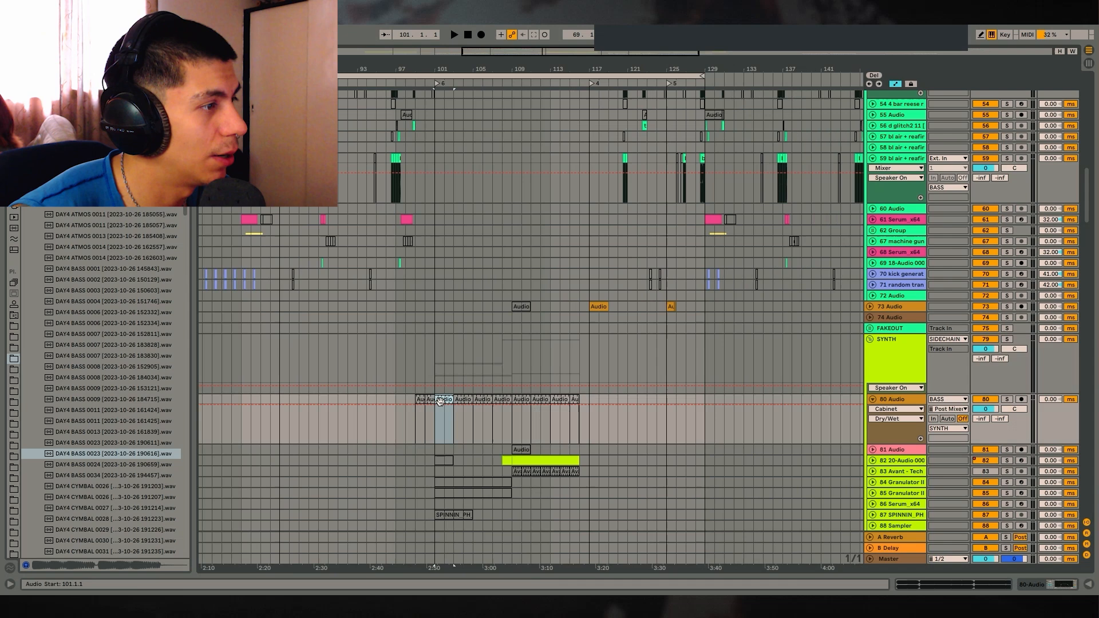
pyautogui.keyDown('shift'); pyautogui.click(576, 397); pyautogui.keyUp('shift')
pyautogui.press('0')
# Step: Show track 94's DAY4 ATMOS clip at bar 101, then solo and audition track 100's Serum part and unsolo it
pyautogui.moveTo(452, 72); pyautogui.dragTo(487, 89)
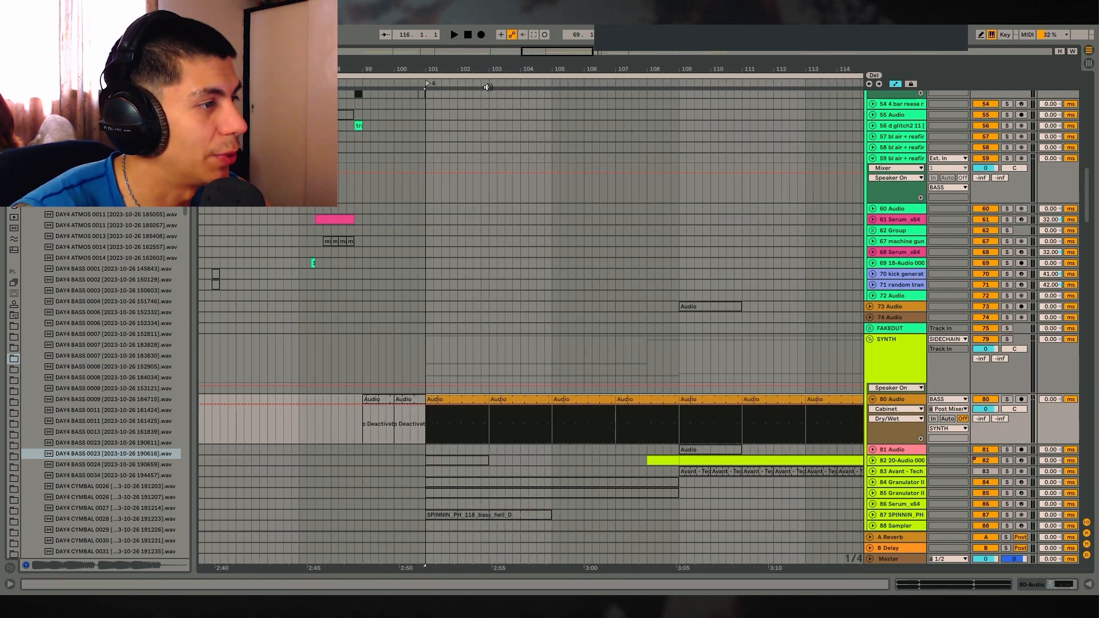
pyautogui.scroll(-5, 697, 321)
pyautogui.click(572, 306)
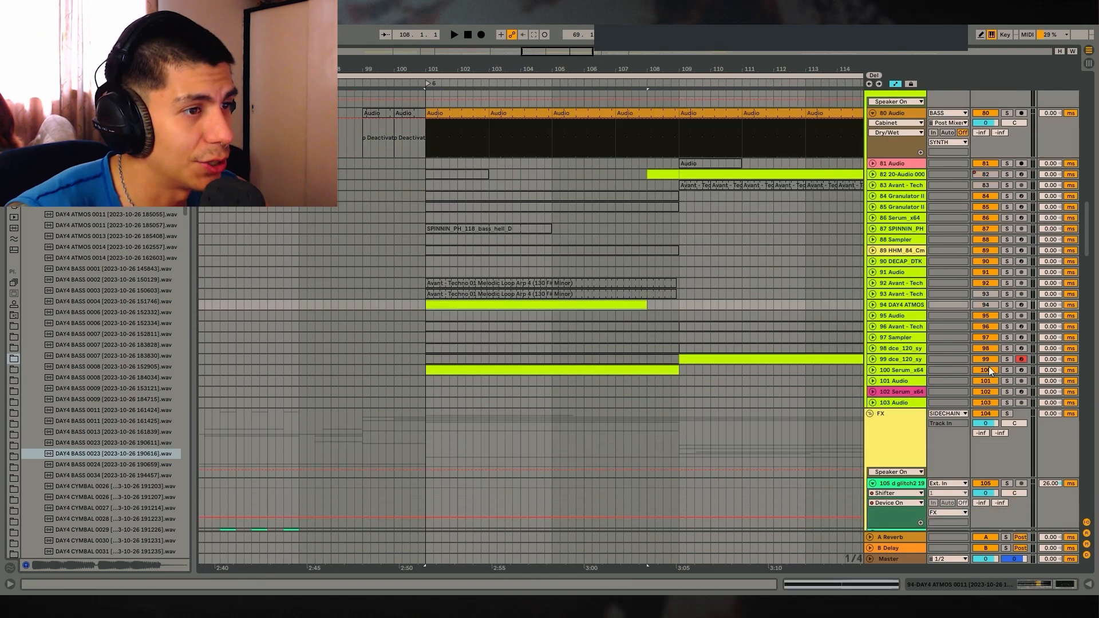
pyautogui.click(1007, 370)
pyautogui.press('space')
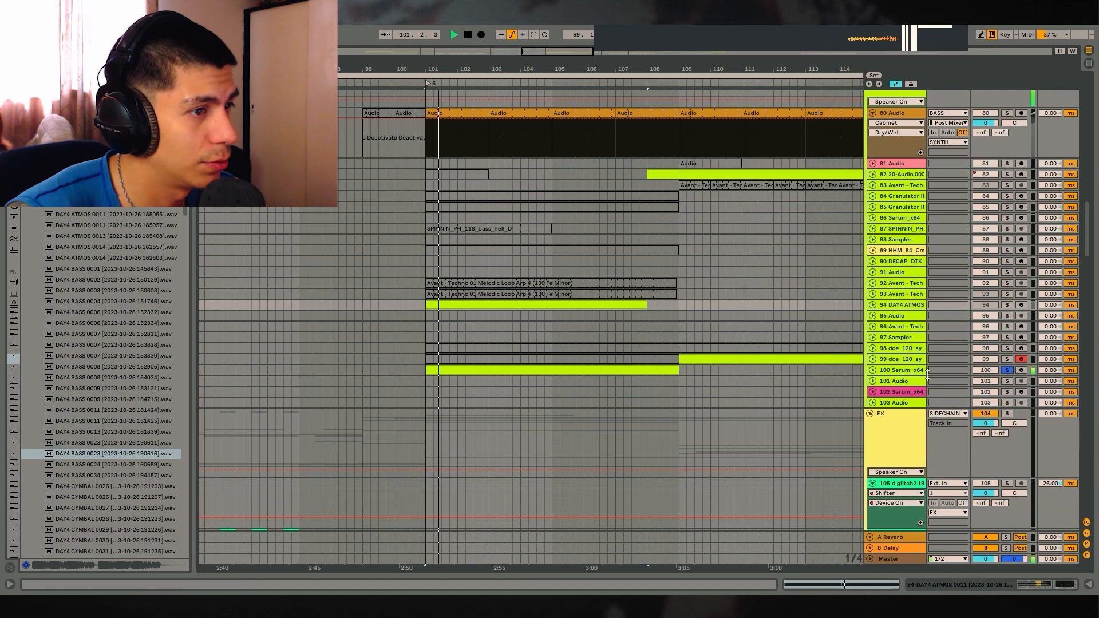
pyautogui.press('space')
pyautogui.click(1007, 370)
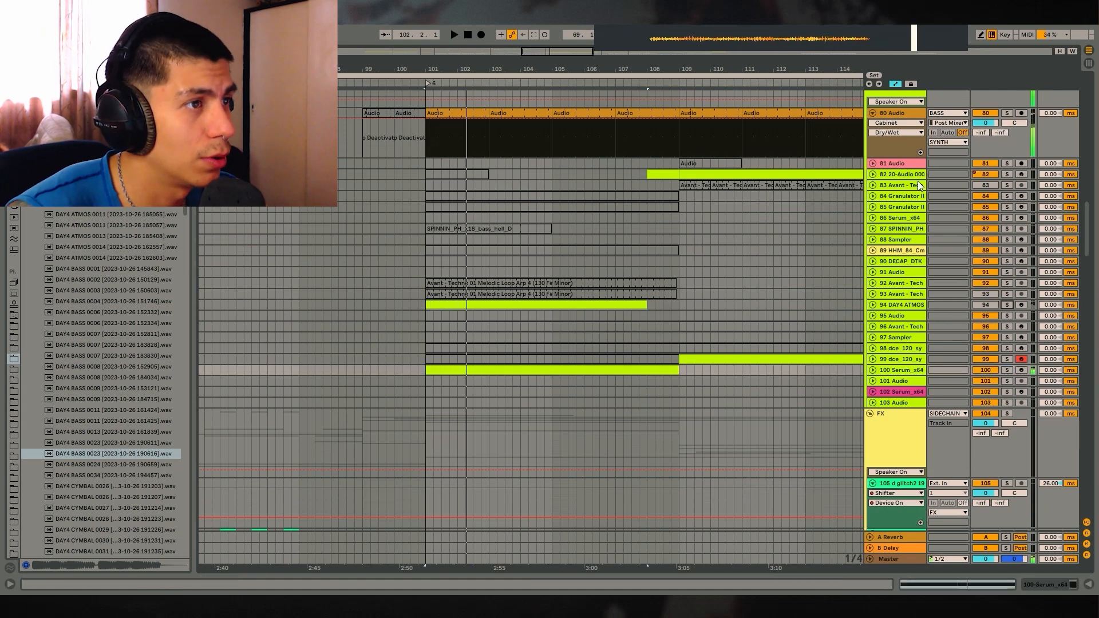
# Step: Play the full mix from 99.3.1 and review the FX layers, including track 112's FF_UDT_126_atmosphere_world_Cmin clip
pyautogui.click(462, 113)
pyautogui.scroll(-10, 744, 366)
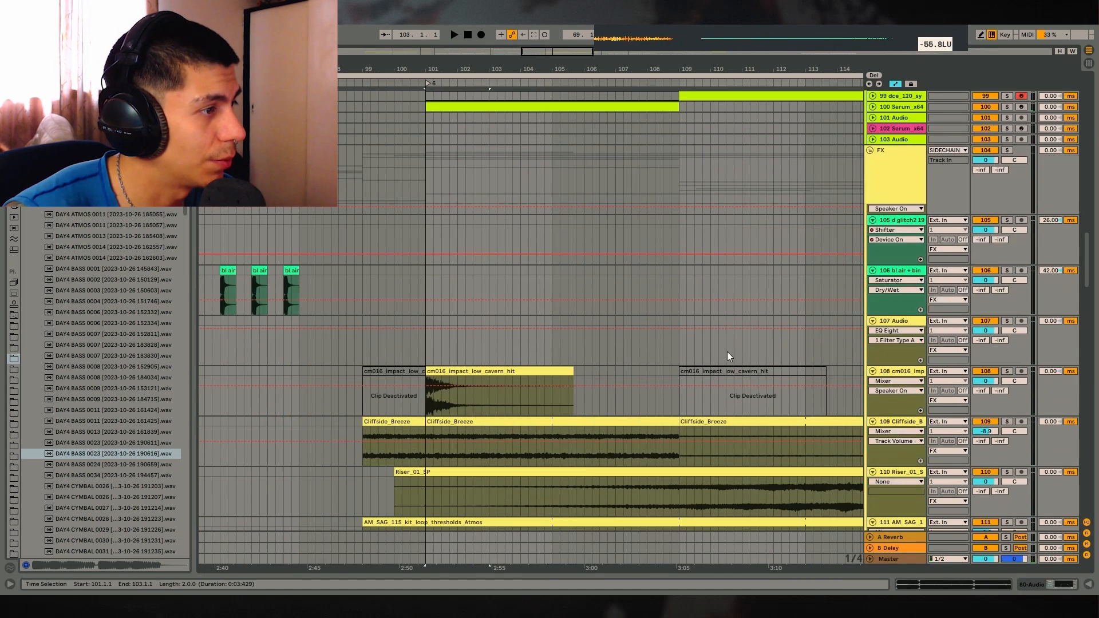
pyautogui.click(377, 391)
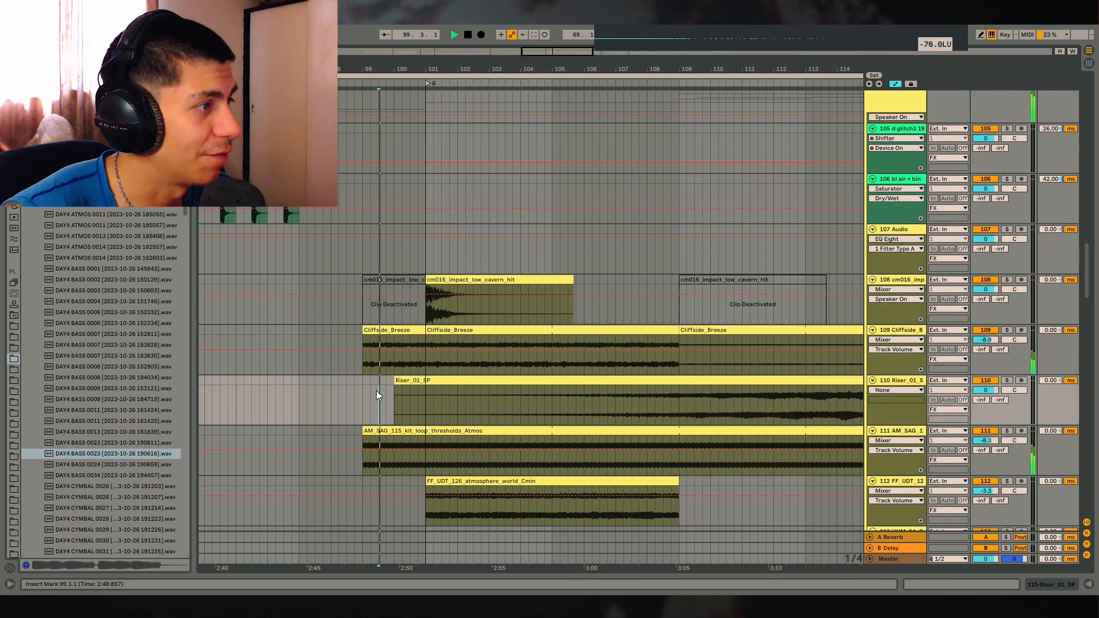
pyautogui.press('space')
pyautogui.scroll(-5, 421, 393)
pyautogui.click(508, 367)
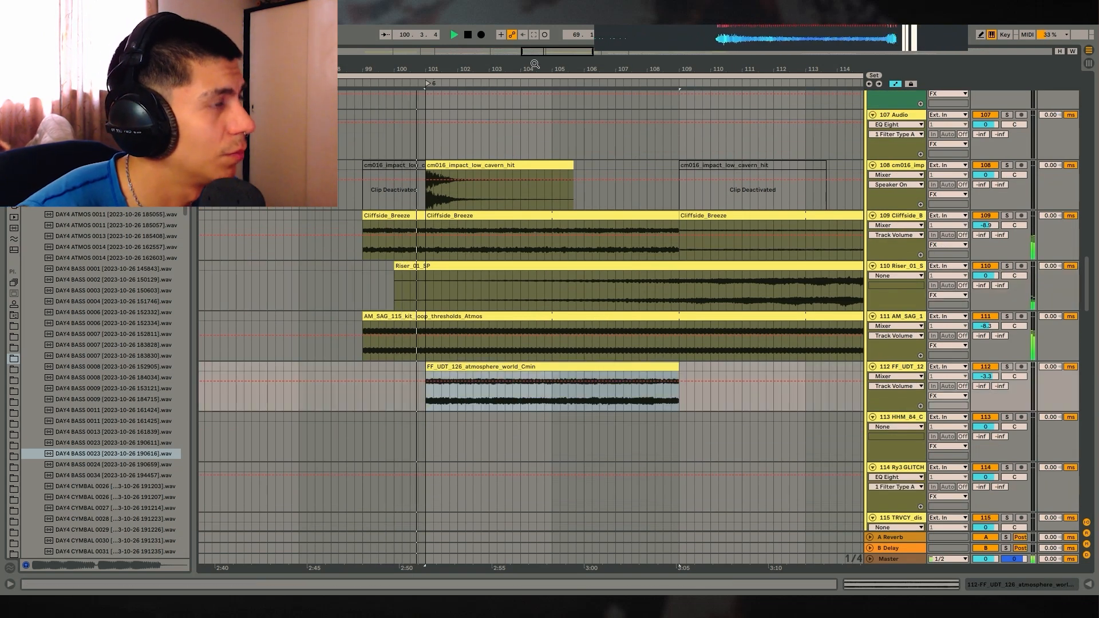
pyautogui.moveTo(527, 68); pyautogui.dragTo(479, 55)
pyautogui.scroll(4, 744, 229)
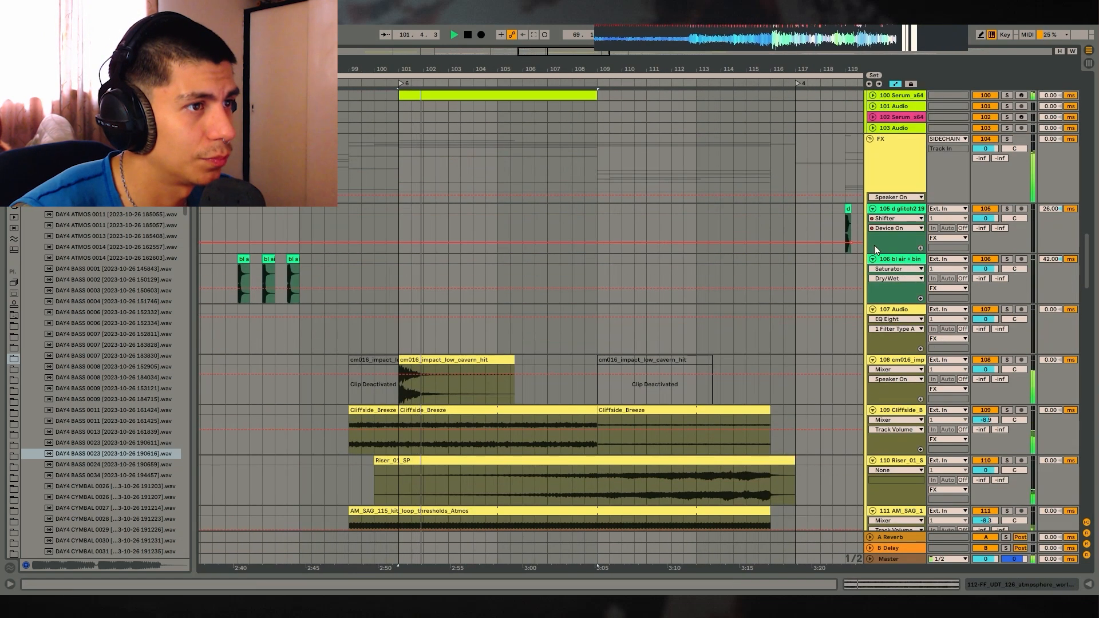
# Step: Fold all the tracks, then solo the FX group to audition its layers and unsolo it
pyautogui.keyDown('alt'); pyautogui.click(873, 257); pyautogui.keyUp('alt')
pyautogui.click(1008, 178)
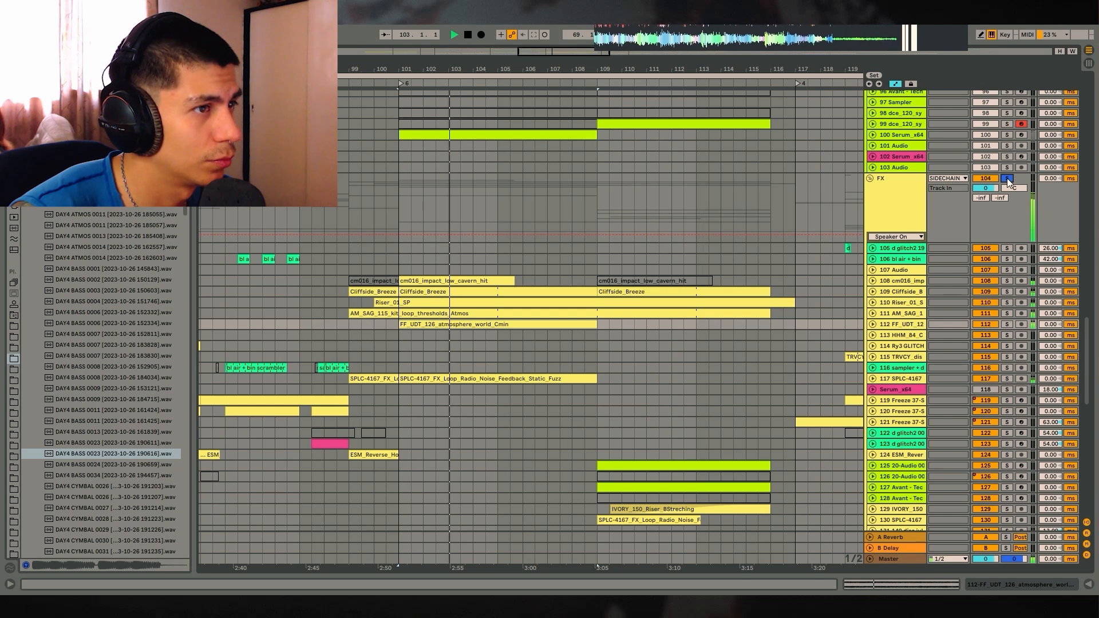
pyautogui.click(1008, 178)
# Step: Show track 100's Serum part at bar 101 and point out track 80's audio clips from bar 101 to 109
pyautogui.scroll(10, 821, 272)
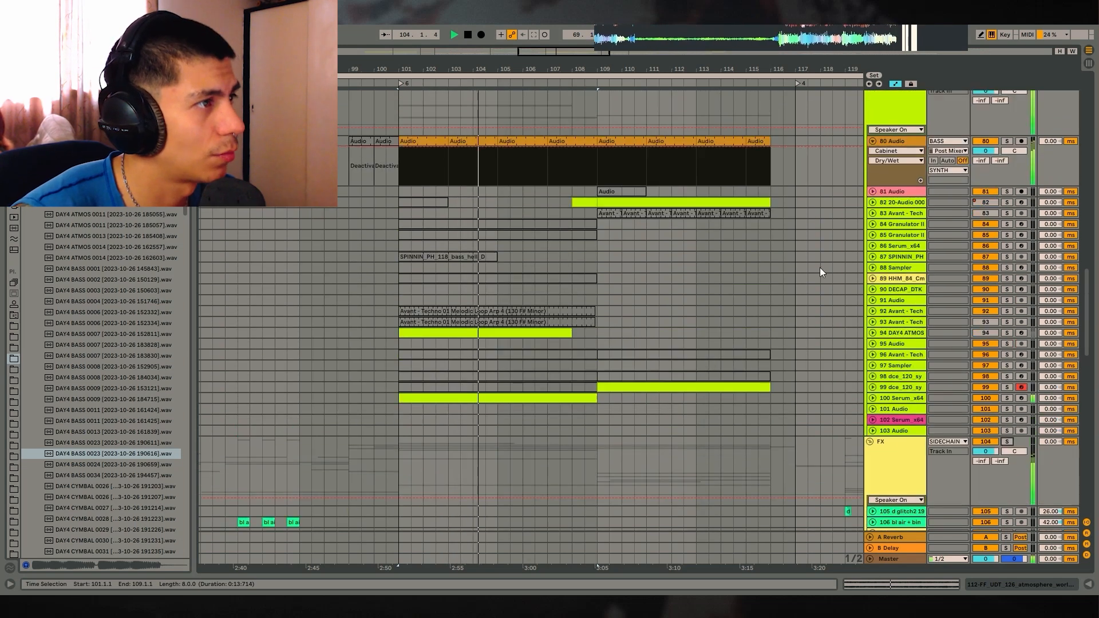
pyautogui.click(872, 398)
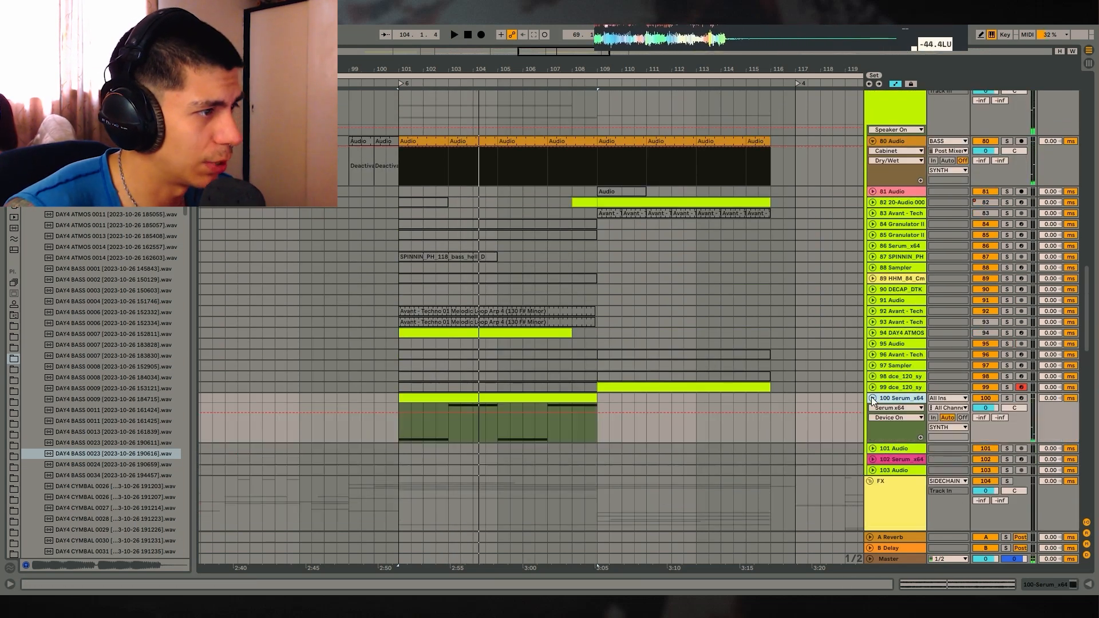
pyautogui.scroll(6, 488, 248)
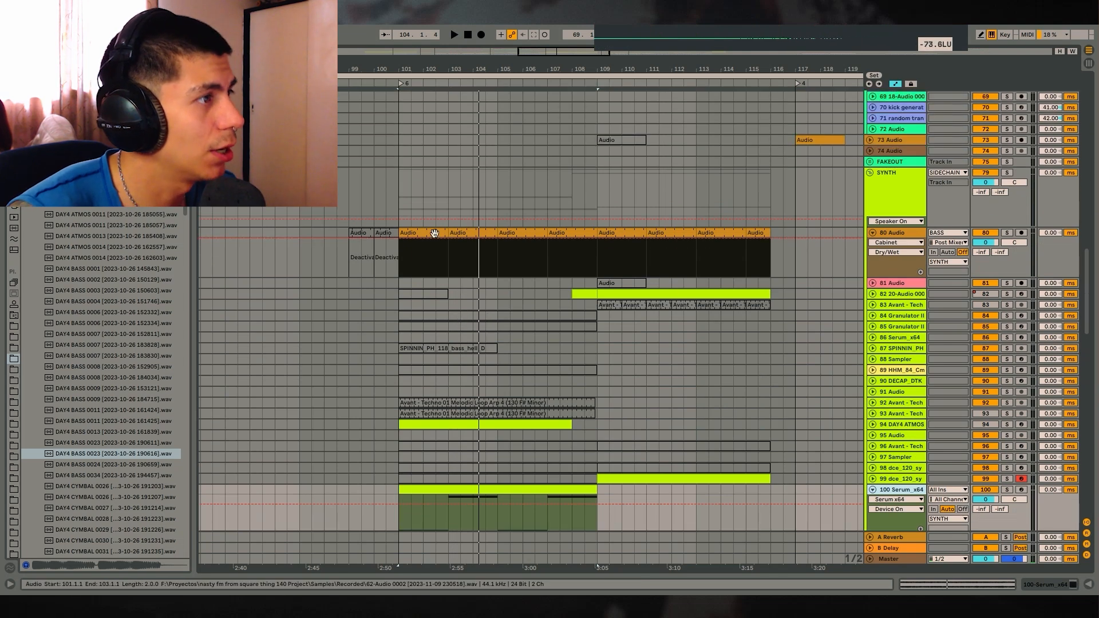
pyautogui.click(434, 233)
pyautogui.keyDown('shift'); pyautogui.click(581, 233); pyautogui.keyUp('shift')
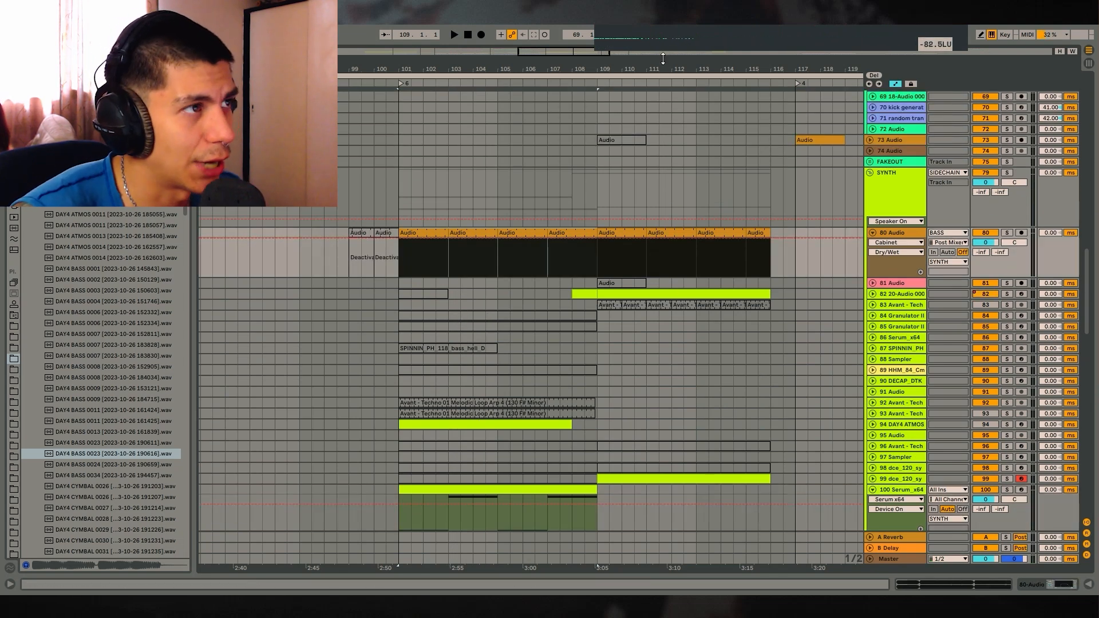
# Step: Select track 82's part from 109.1.1 to 116.1.1, play it briefly and inspect its notes and automation
pyautogui.moveTo(663, 61); pyautogui.dragTo(595, 29)
pyautogui.scroll(2, 683, 129)
pyautogui.moveTo(600, 66); pyautogui.dragTo(600, 103)
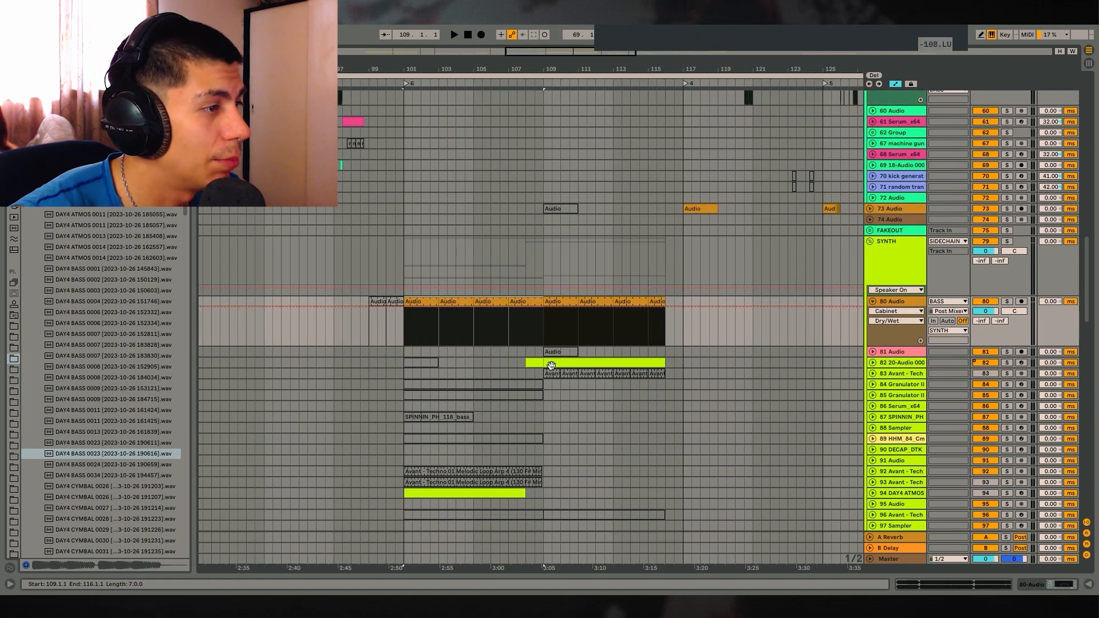
pyautogui.click(550, 366)
pyautogui.press('space')
pyautogui.click(873, 363)
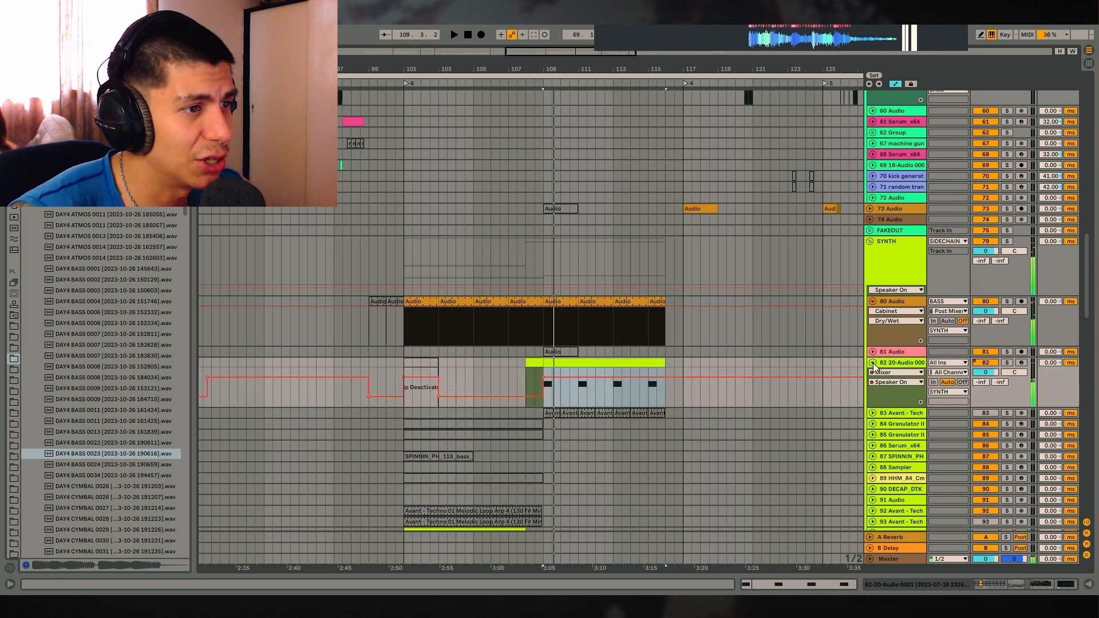
pyautogui.click(873, 363)
pyautogui.click(872, 363)
pyautogui.click(872, 363)
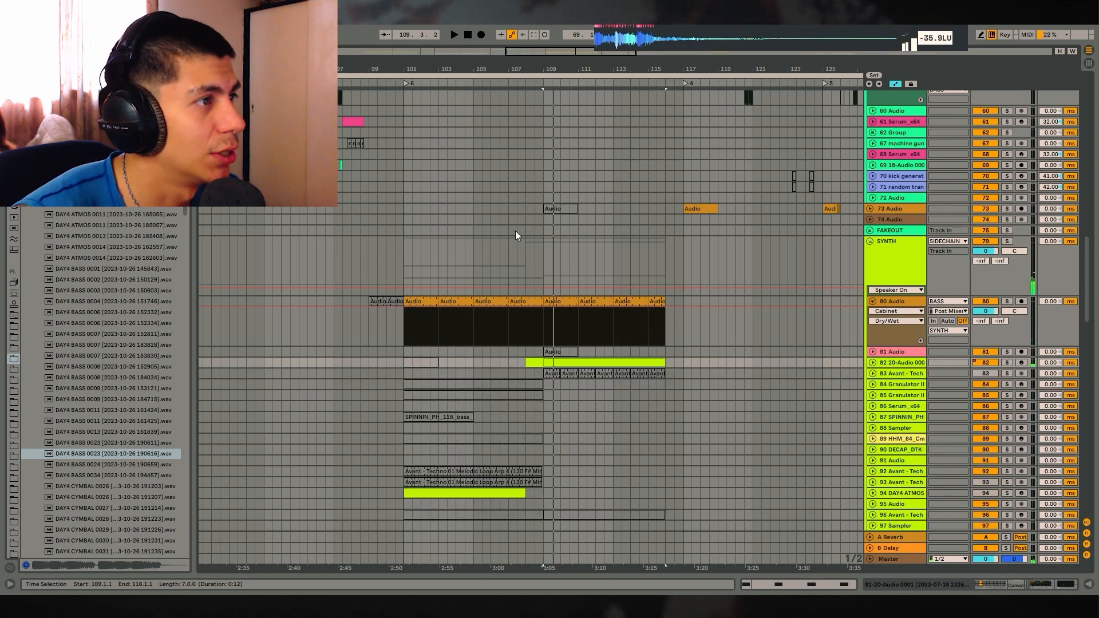
# Step: Select the SYNTH group's section from 100.3.1 to 117.3.1, then move on to the FX layers
pyautogui.moveTo(516, 232); pyautogui.dragTo(396, 250)
pyautogui.scroll(-1, 759, 266)
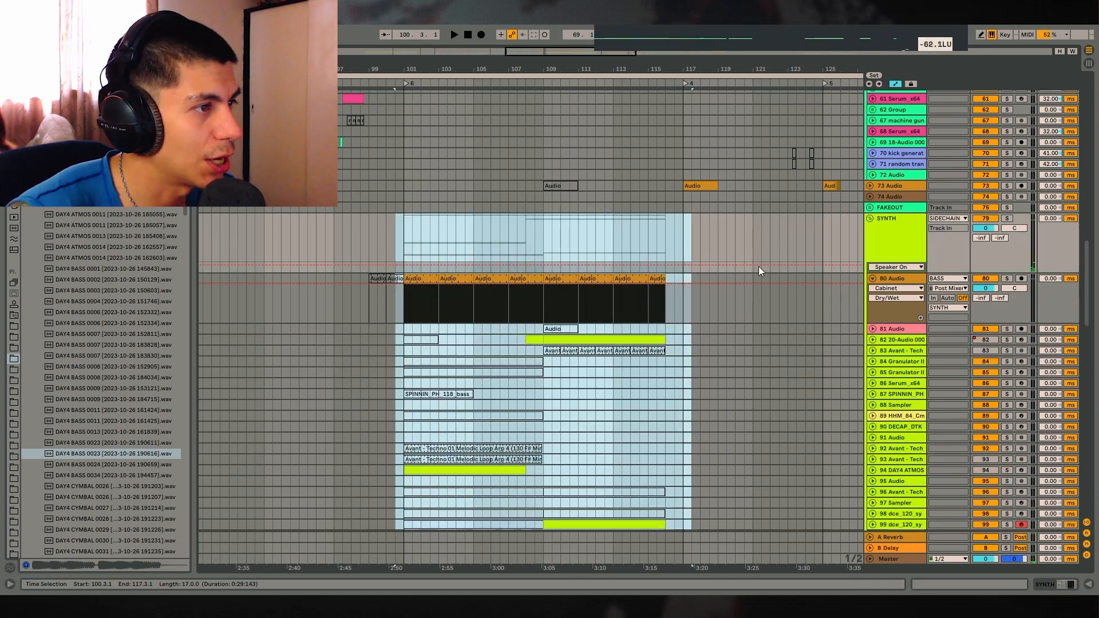
pyautogui.scroll(-15, 759, 271)
pyautogui.click(572, 346)
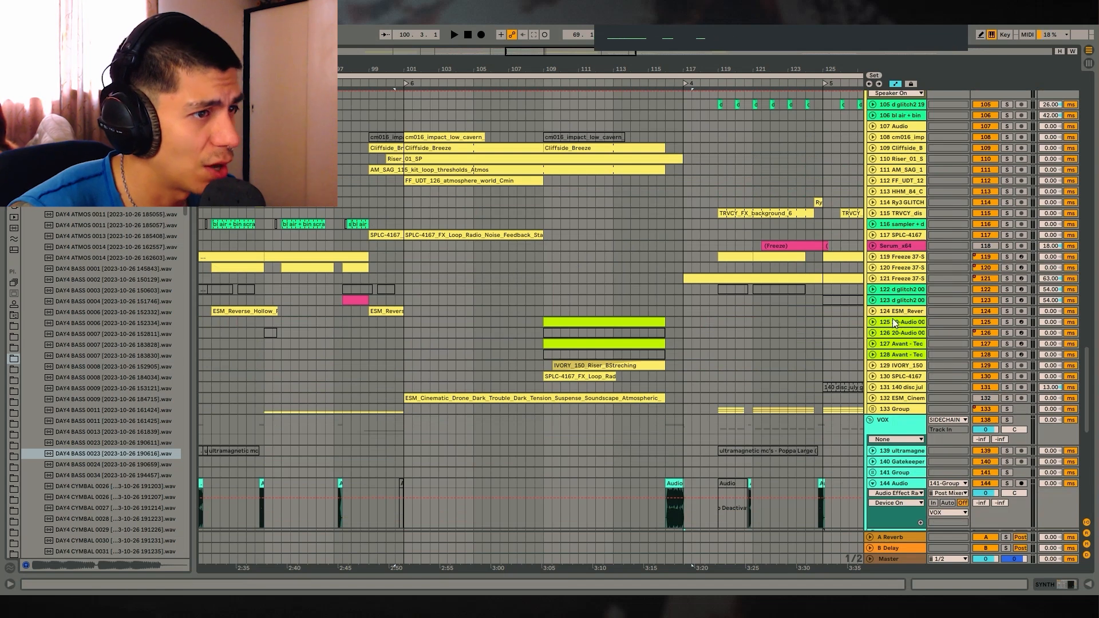
# Step: Examine the bar 109 clips on tracks 125, 128 and 127, folding each track again after viewing it
pyautogui.click(876, 323)
pyautogui.click(872, 322)
pyautogui.click(872, 322)
pyautogui.click(878, 356)
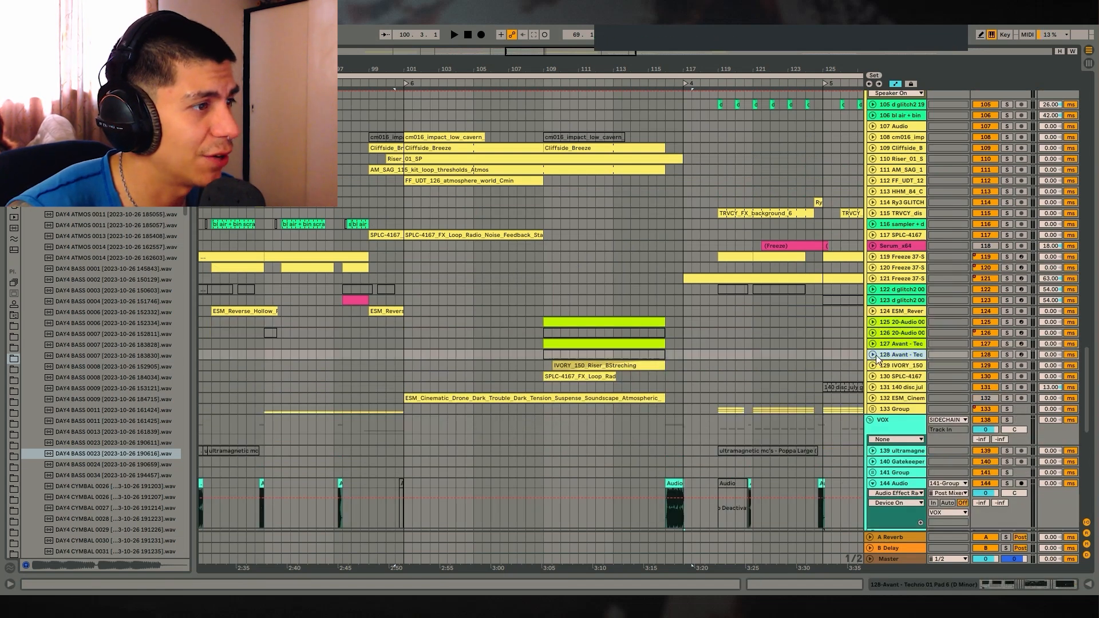
pyautogui.click(873, 355)
pyautogui.click(873, 355)
pyautogui.click(873, 344)
pyautogui.click(873, 344)
# Step: Compare the FX layers at 55.1.1 to 65.1.1 with those at 109.1.1 to 115.1.1 by selecting each range
pyautogui.moveTo(632, 70); pyautogui.dragTo(682, 28)
pyautogui.keyDown('shift'); pyautogui.click(454, 193); pyautogui.keyUp('shift')
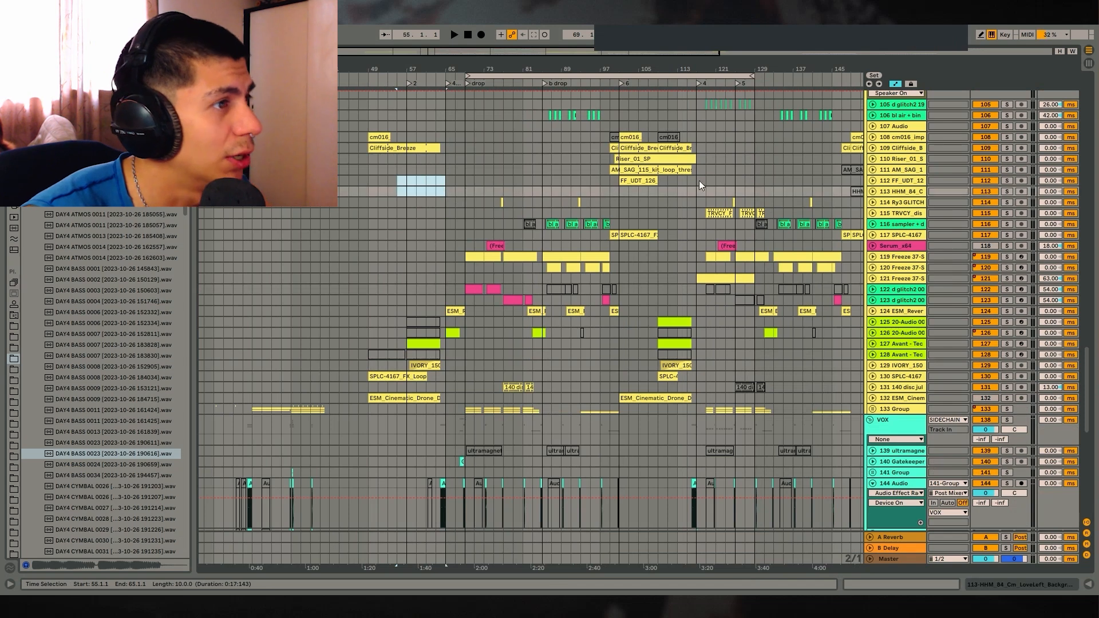
pyautogui.moveTo(661, 193); pyautogui.dragTo(690, 200)
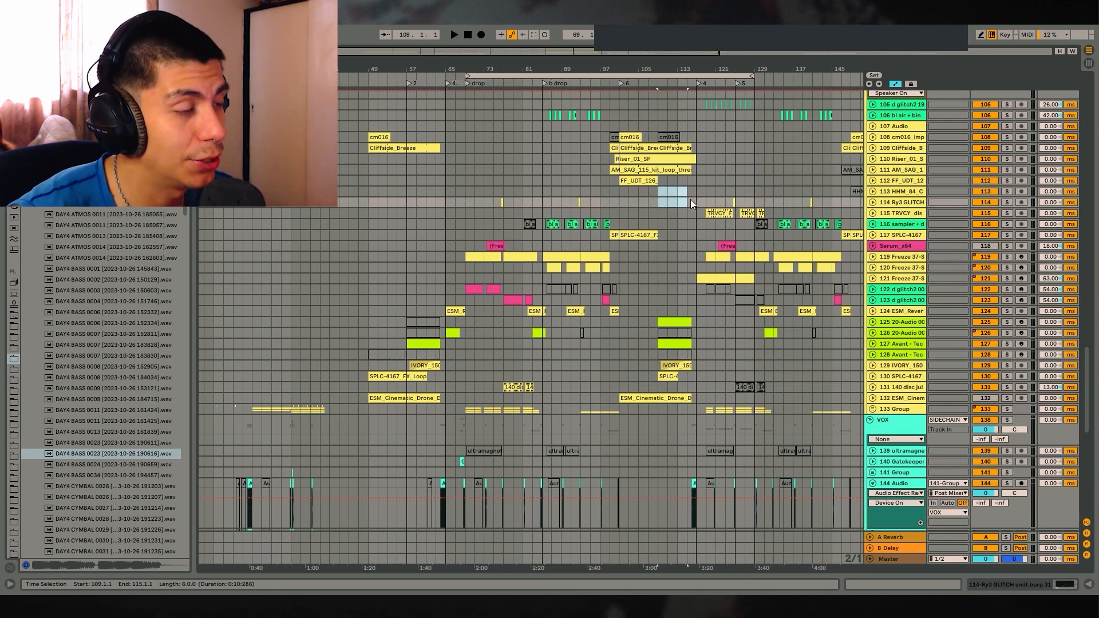
# Step: Play the mix from 115.1.1 and highlight track 144's vocal clip just before bar 117
pyautogui.moveTo(696, 65); pyautogui.dragTo(682, 86)
pyautogui.click(645, 205)
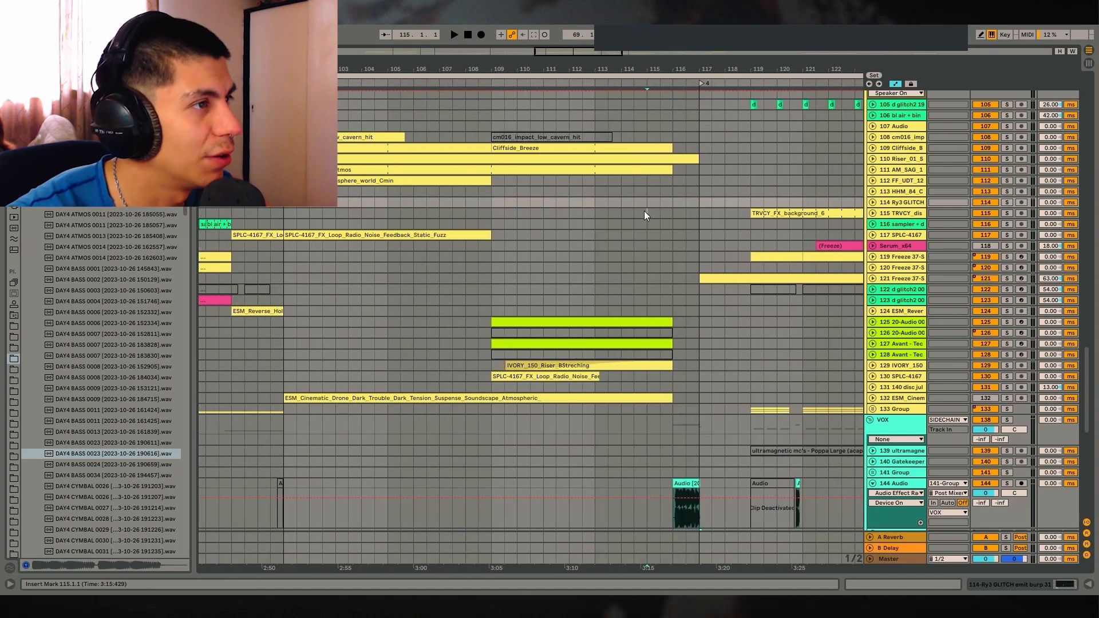
pyautogui.press('space')
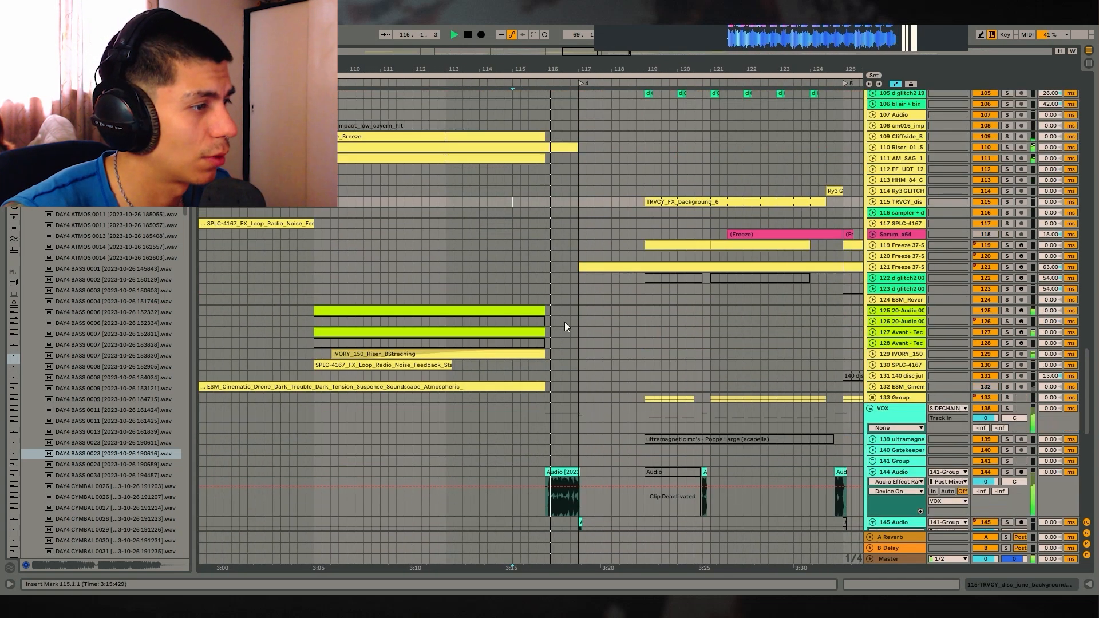
pyautogui.scroll(-5, 544, 325)
pyautogui.moveTo(618, 330); pyautogui.dragTo(496, 335)
pyautogui.scroll(4, 585, 250)
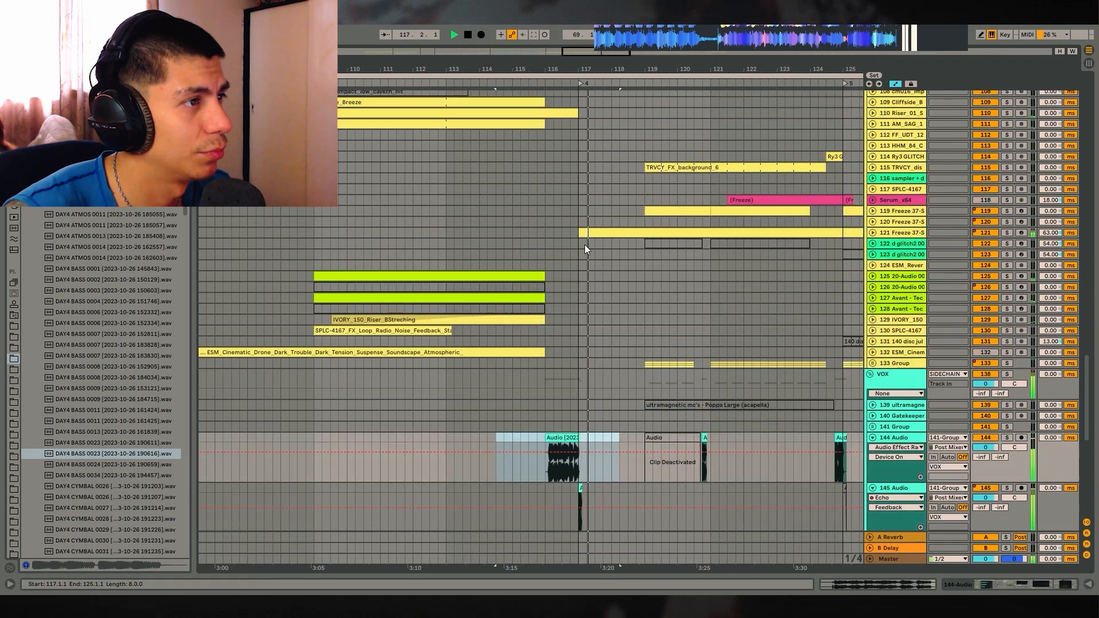
# Step: Show track 121's frozen Serum part from bar 117, then solo and audition it around bar 119 and unsolo it
pyautogui.click(630, 232)
pyautogui.press('u')
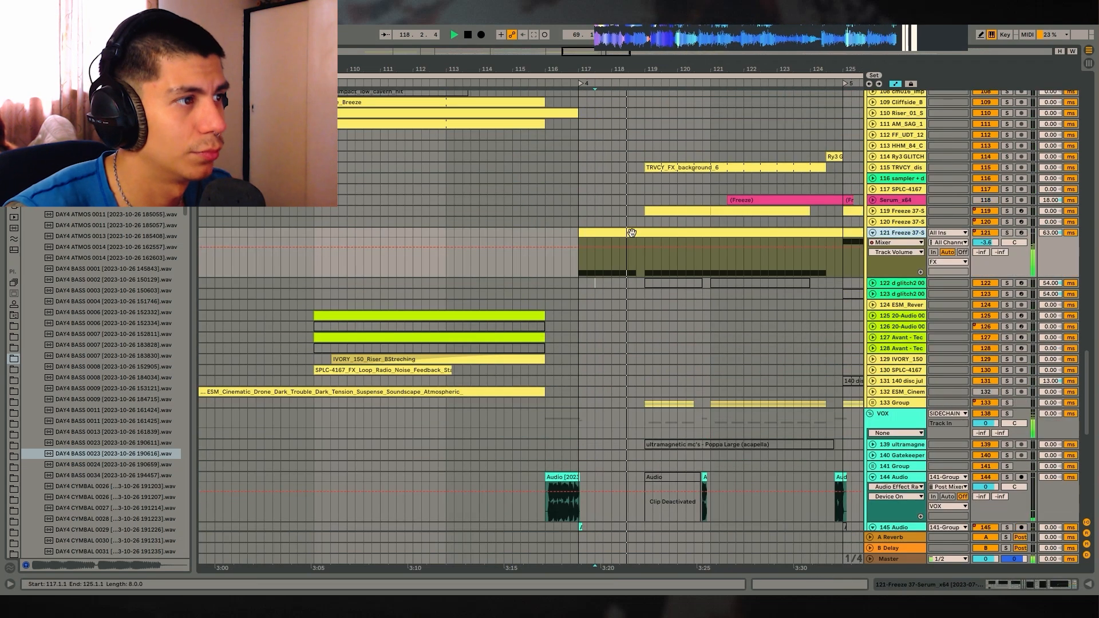
pyautogui.click(645, 254)
pyautogui.press('s')
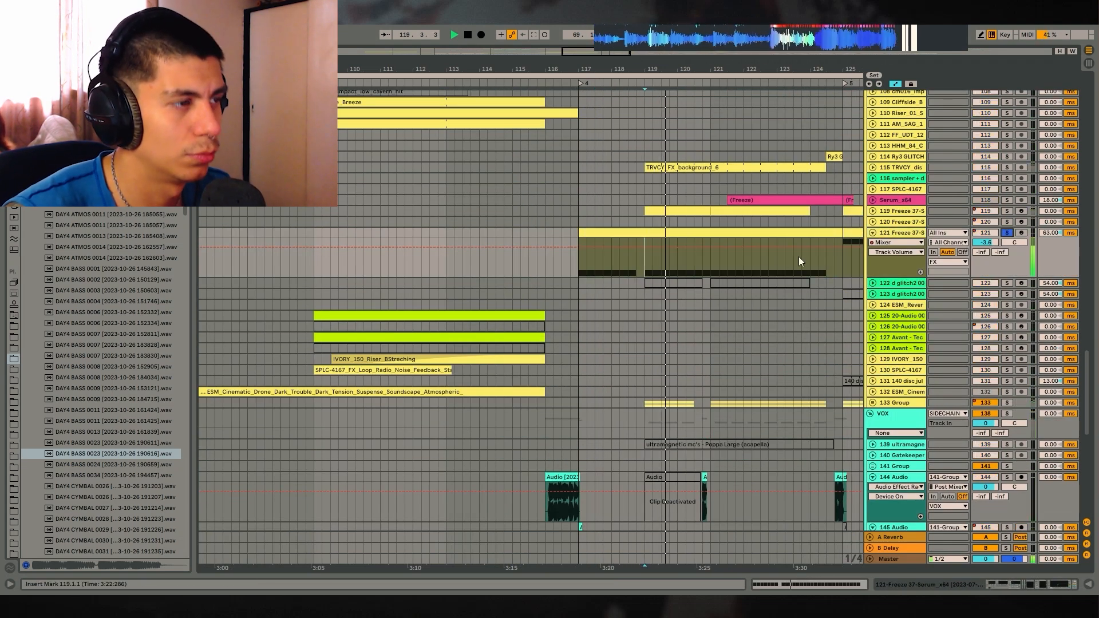
pyautogui.press('s')
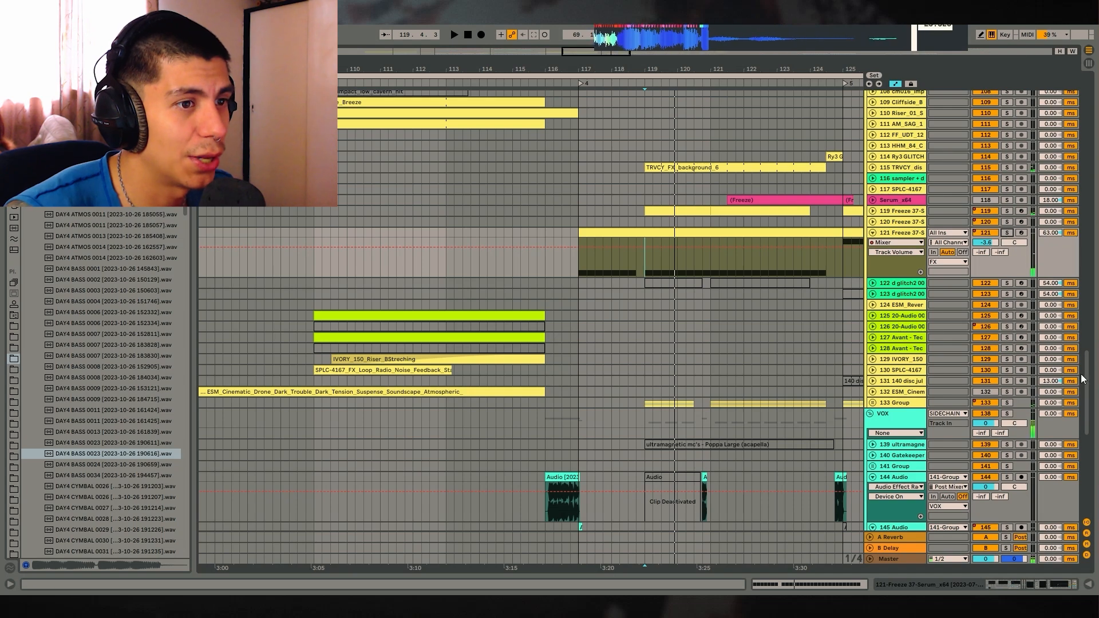
# Step: Show track 35's notes and review the bass layers, selecting track 73's clip from 117.1.1 to 119.1.1
pyautogui.scroll(20, 1082, 378)
pyautogui.click(873, 402)
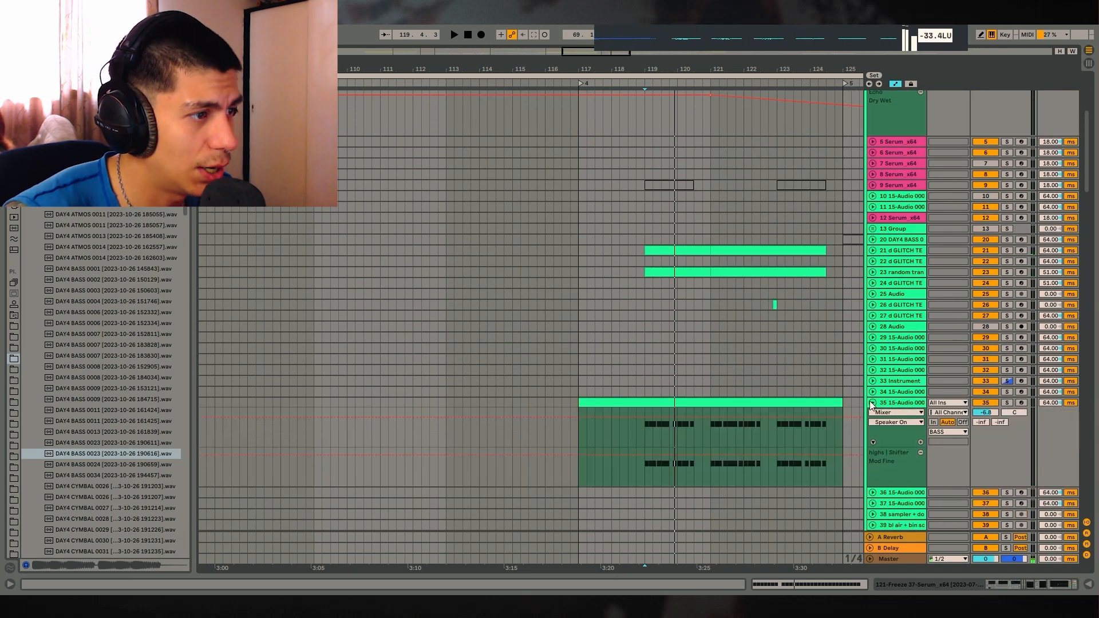
pyautogui.scroll(-15, 717, 295)
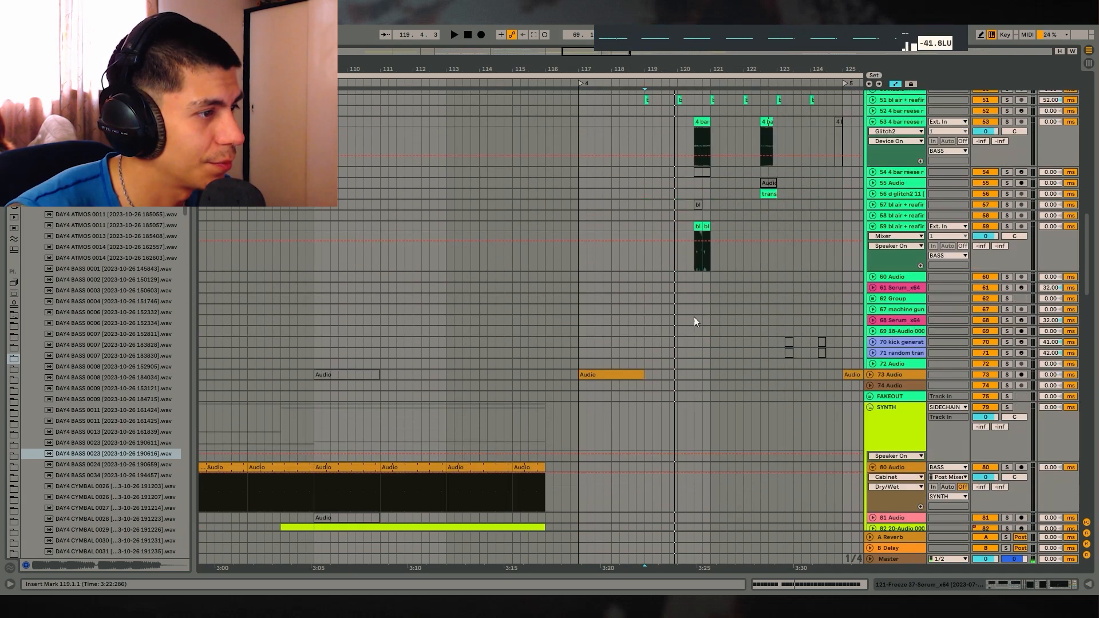
pyautogui.scroll(9, 739, 258)
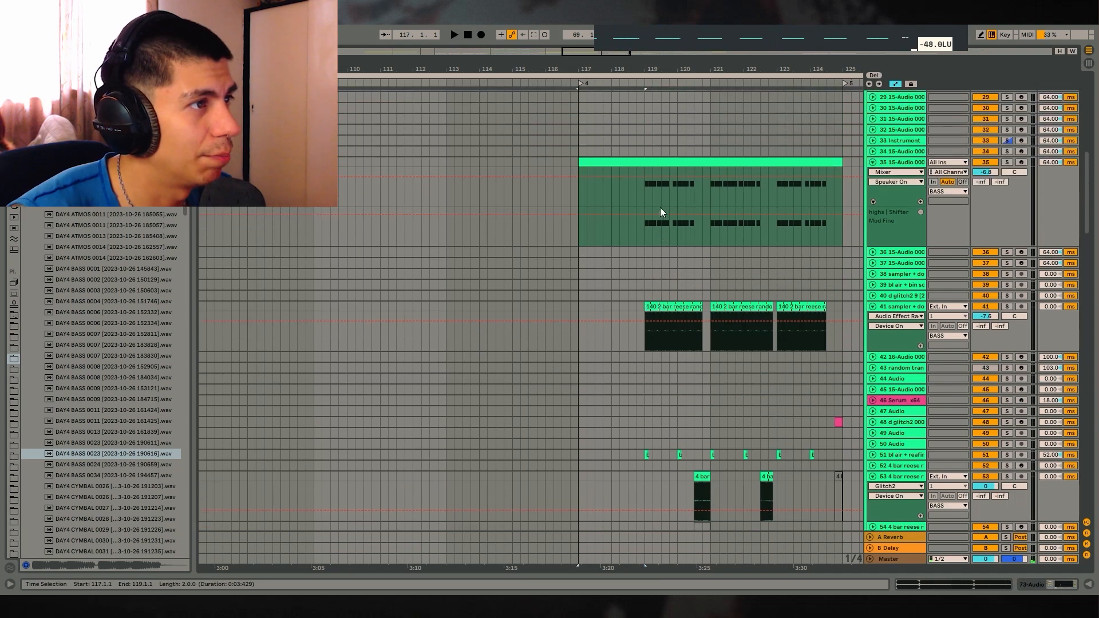
# Step: Play from 119.1.1 with bass track 35 soloed, then switch the solo to tracks 23 and 21
pyautogui.click(646, 194)
pyautogui.press('space')
pyautogui.scroll(8, 774, 166)
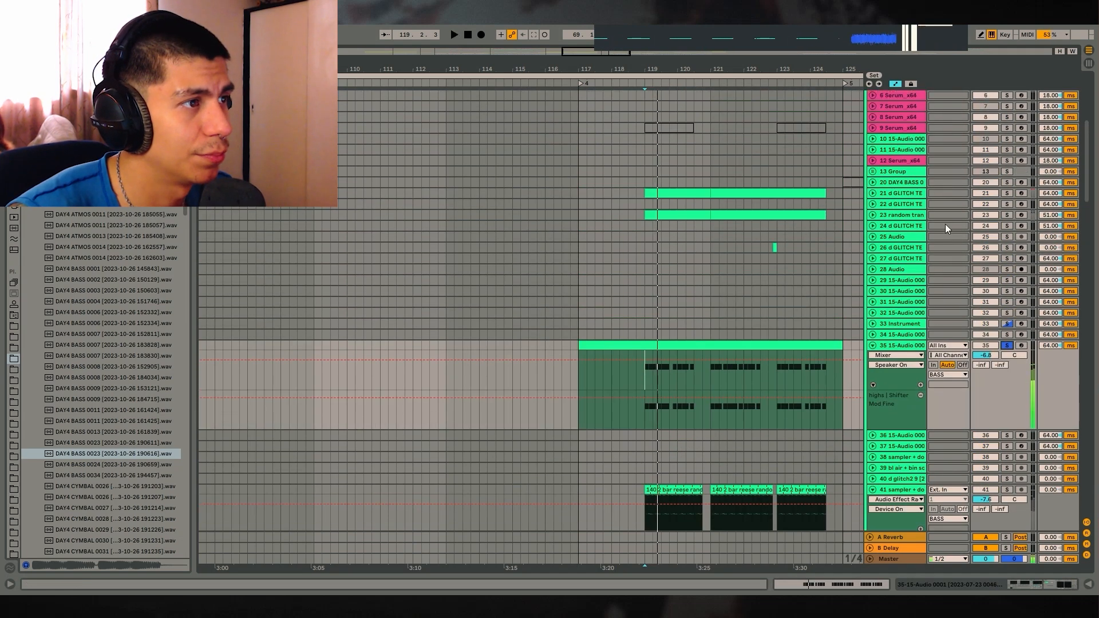
pyautogui.click(1007, 215)
pyautogui.click(1007, 193)
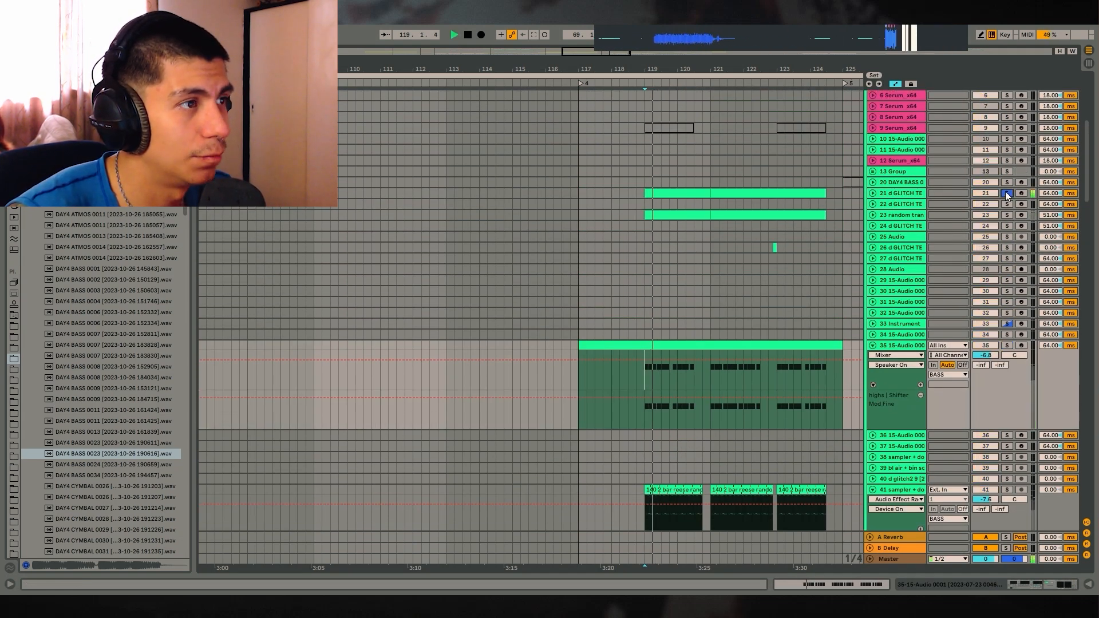
# Step: Show track 21's notes in detail, then open track 35's device chain and its Sampler's sample settings
pyautogui.click(873, 194)
pyautogui.moveTo(711, 68); pyautogui.dragTo(712, 73)
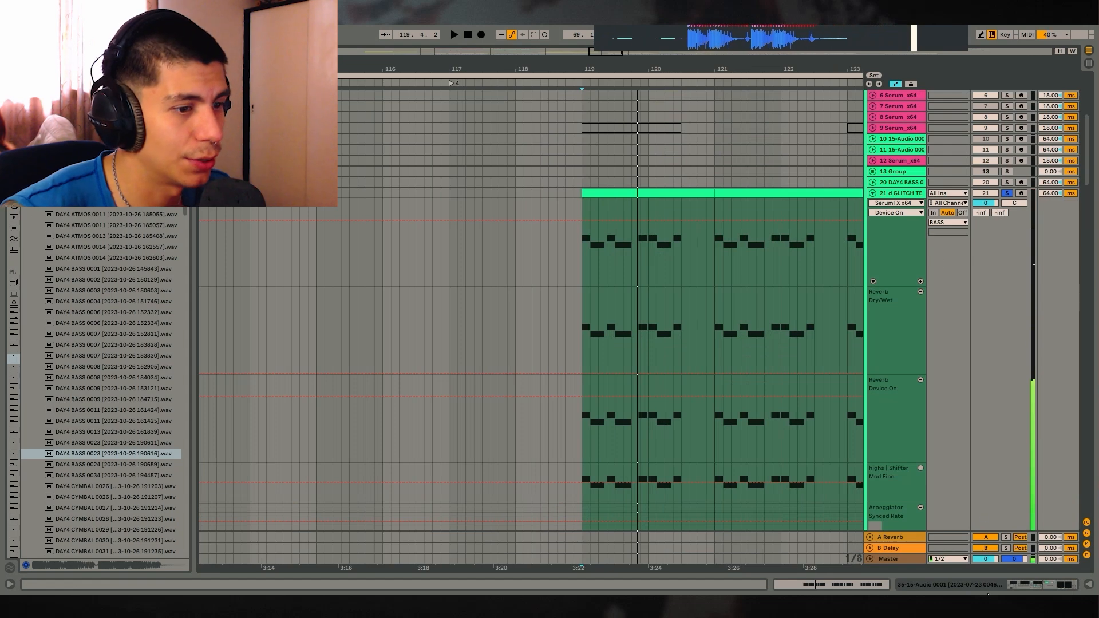
pyautogui.click(1009, 584)
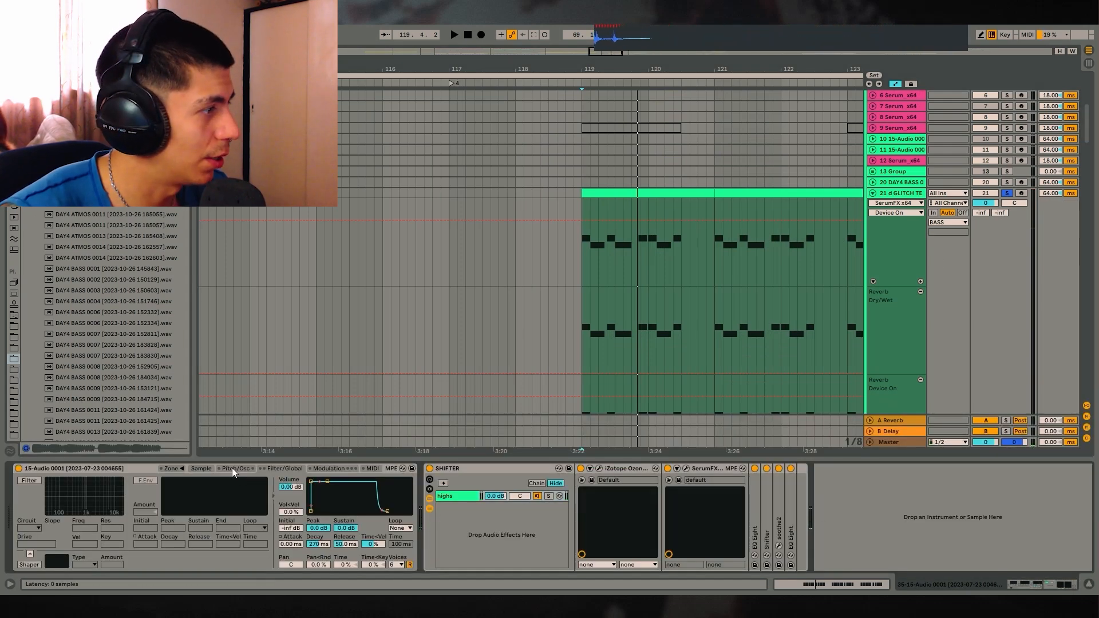
pyautogui.click(209, 470)
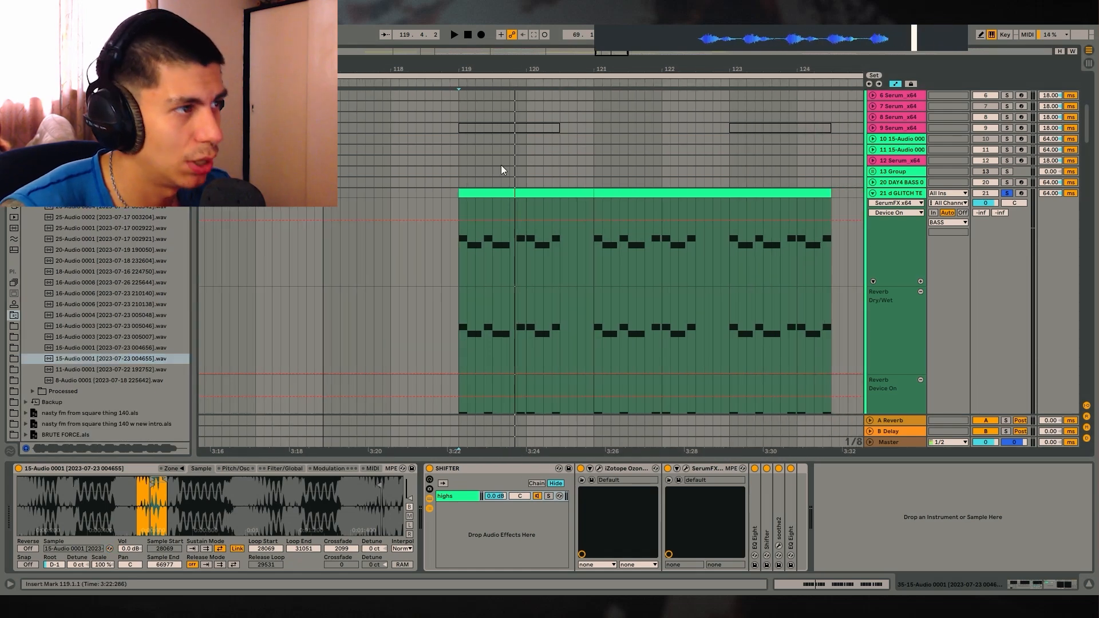
# Step: Play track 21 from 119.1.1 to 121.1.1 and inspect its device chain, folding SerumFX and Compressed Room Reverb
pyautogui.click(501, 194)
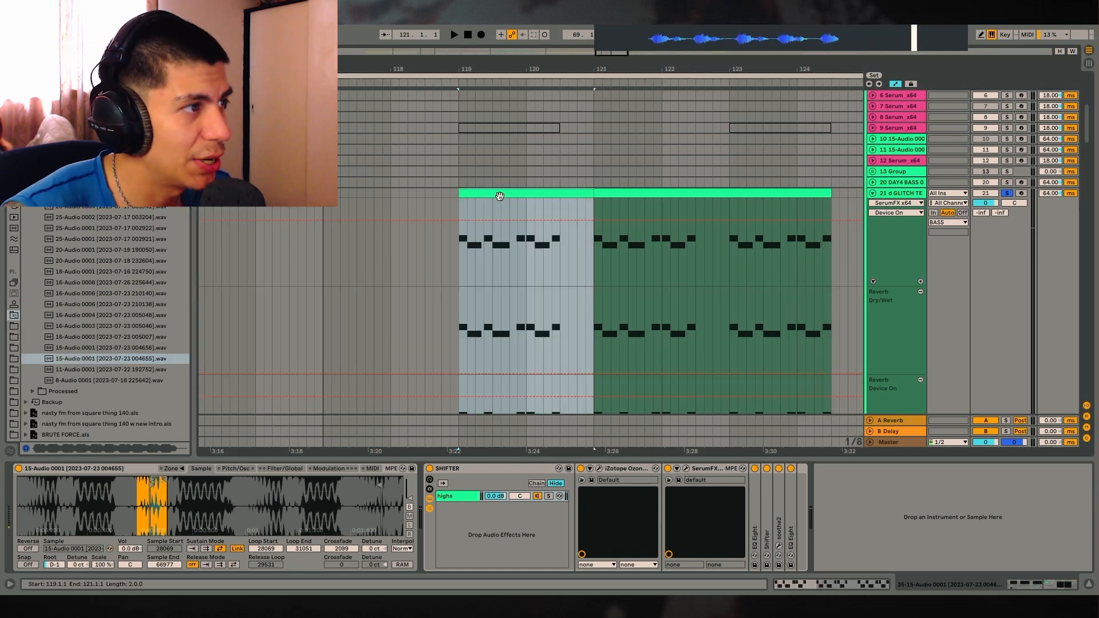
pyautogui.press('space')
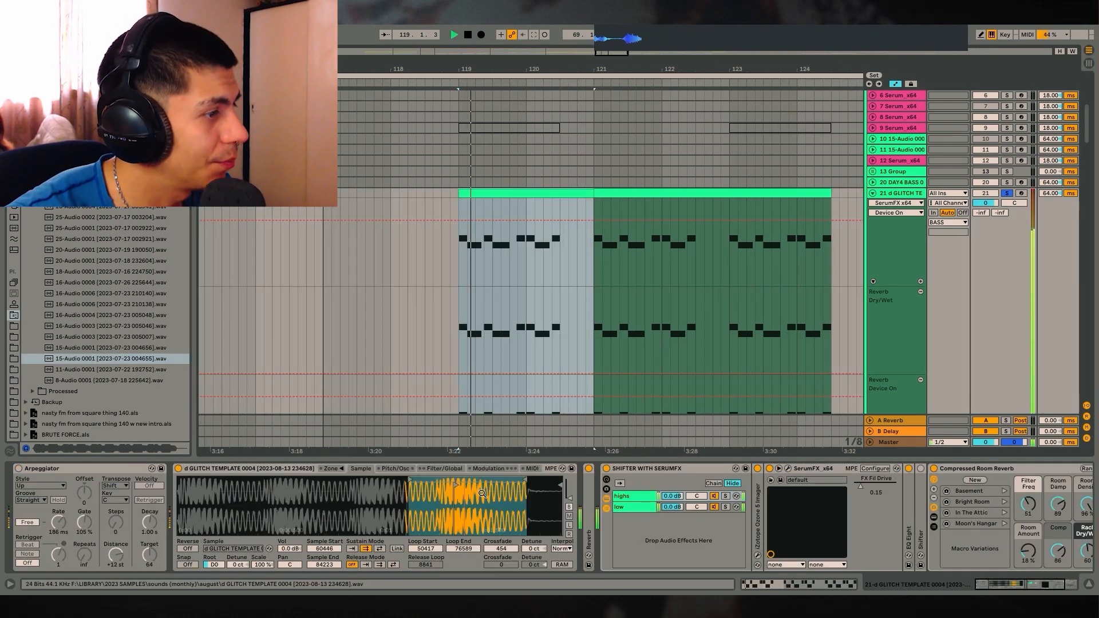
pyautogui.click(652, 468)
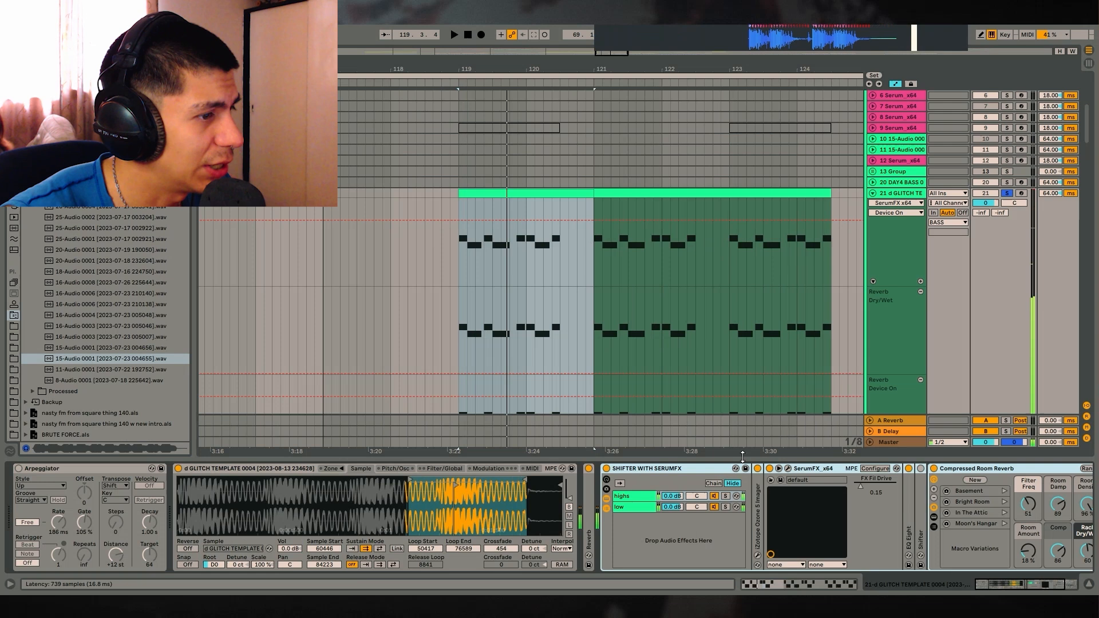
pyautogui.doubleClick(830, 469)
pyautogui.doubleClick(865, 468)
pyautogui.click(638, 468)
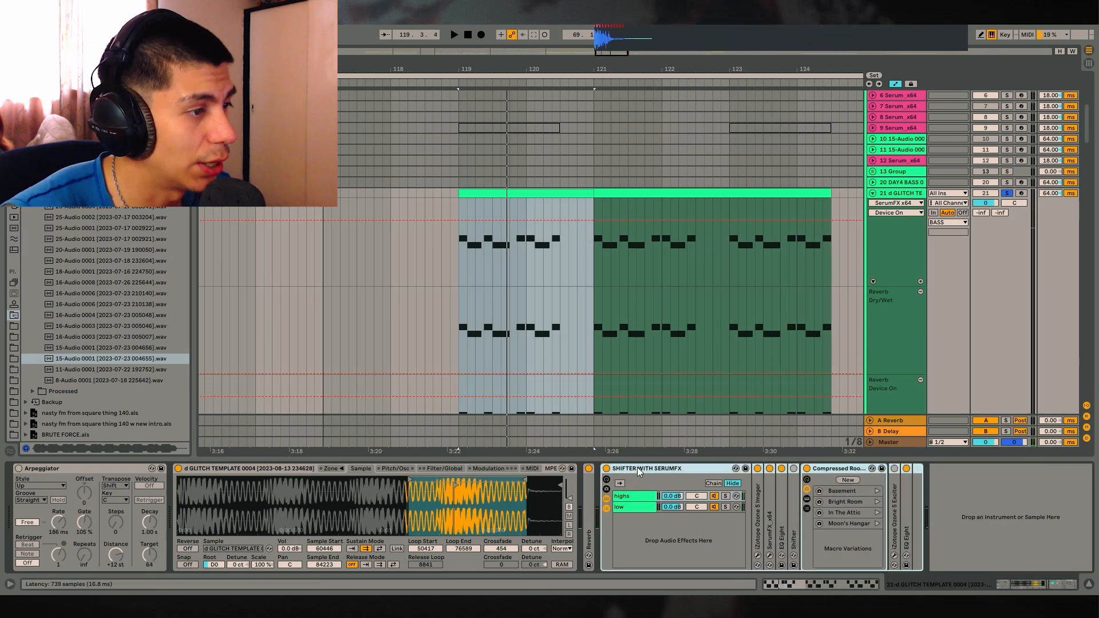
# Step: Audition track 21 with the SHIFTER WITH SERUMFX rack and the effects after it bypassed, then reactivate them
pyautogui.click(606, 469)
pyautogui.press('space')
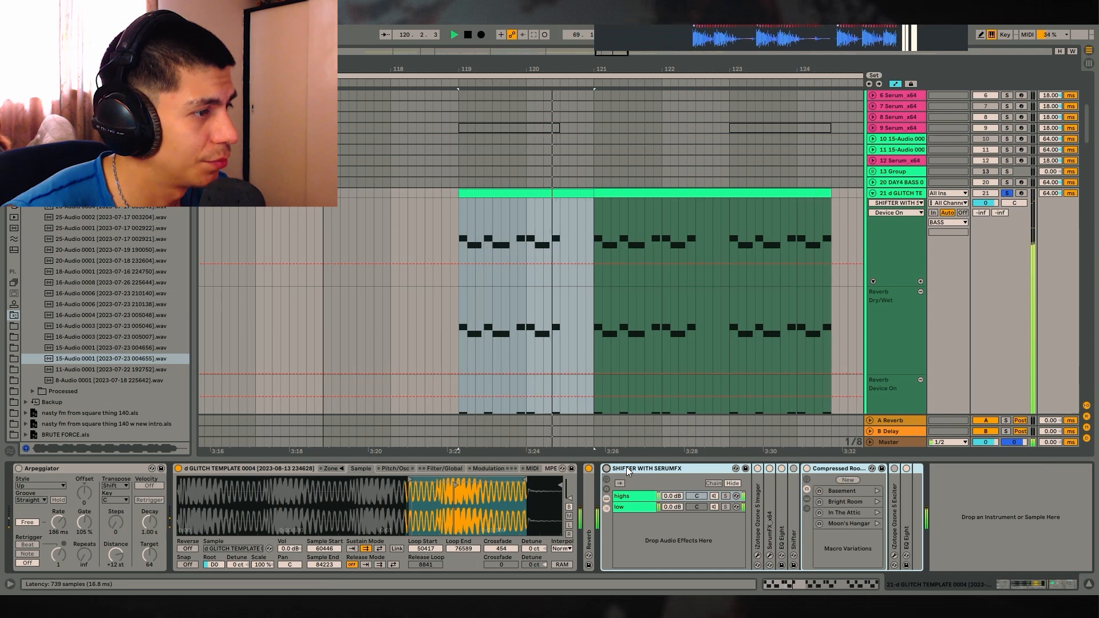
pyautogui.press('0')
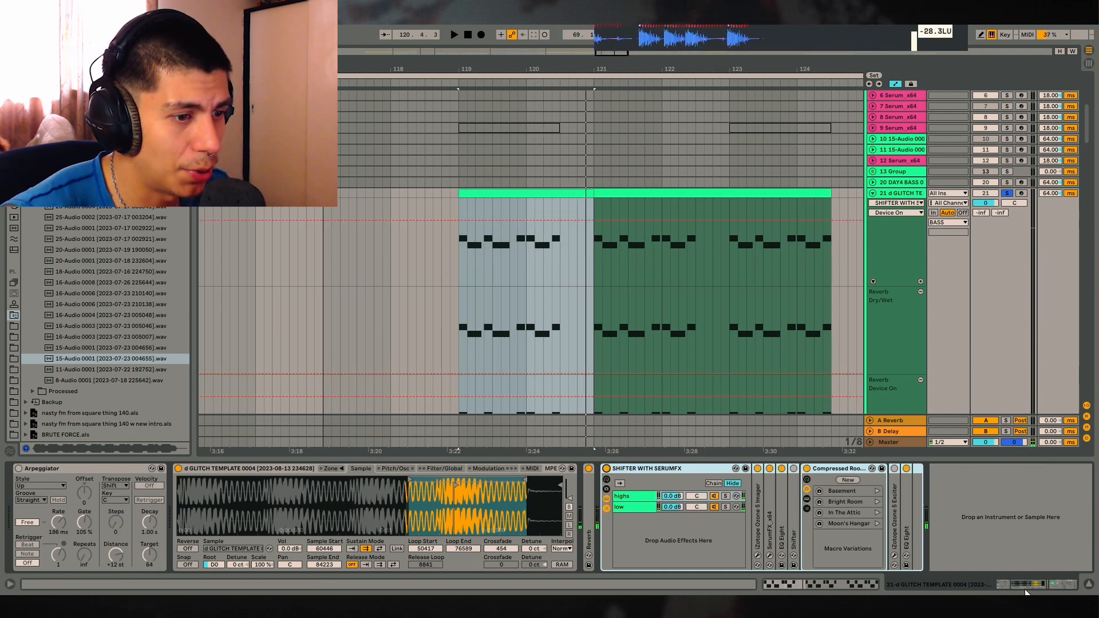
# Step: Select the SHIFTER WITH SERUMFX rack's highs chain, then unfold track 21's SerumFX device and open its plug-in window
pyautogui.click(638, 497)
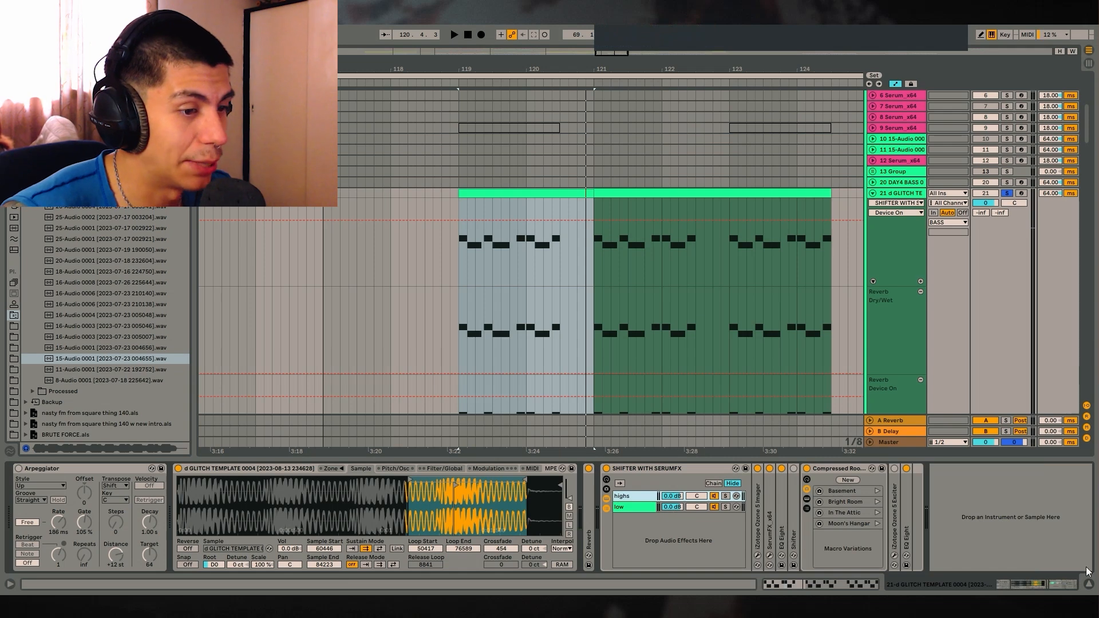
pyautogui.doubleClick(772, 500)
pyautogui.click(789, 468)
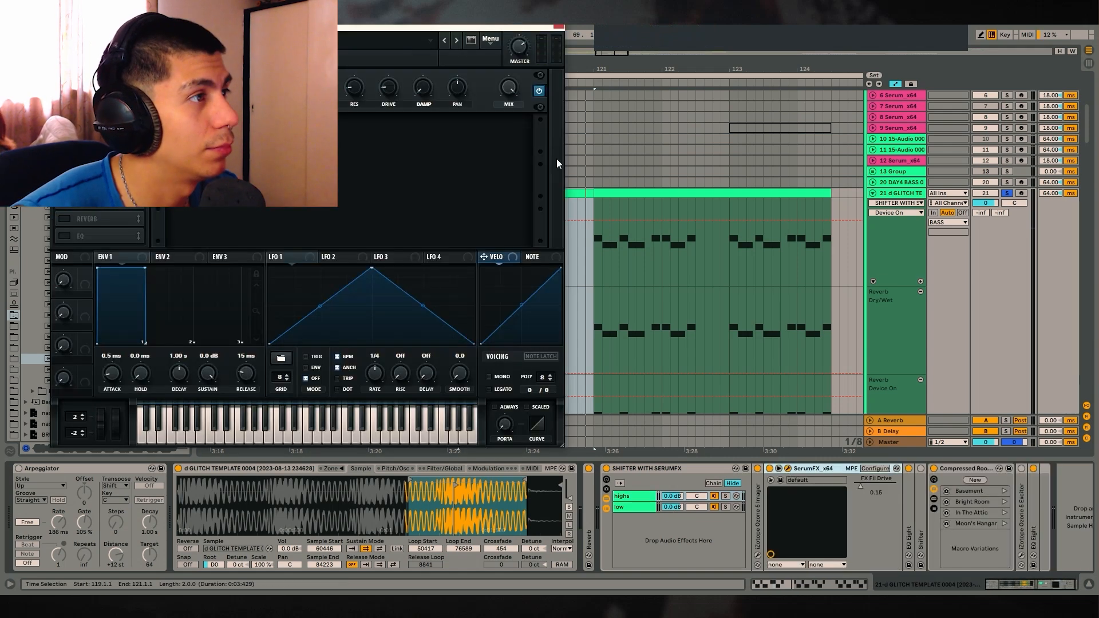
# Step: Close the SerumFX plug-in window and unfold both EQ Eight devices in track 21's device chain
pyautogui.click(560, 28)
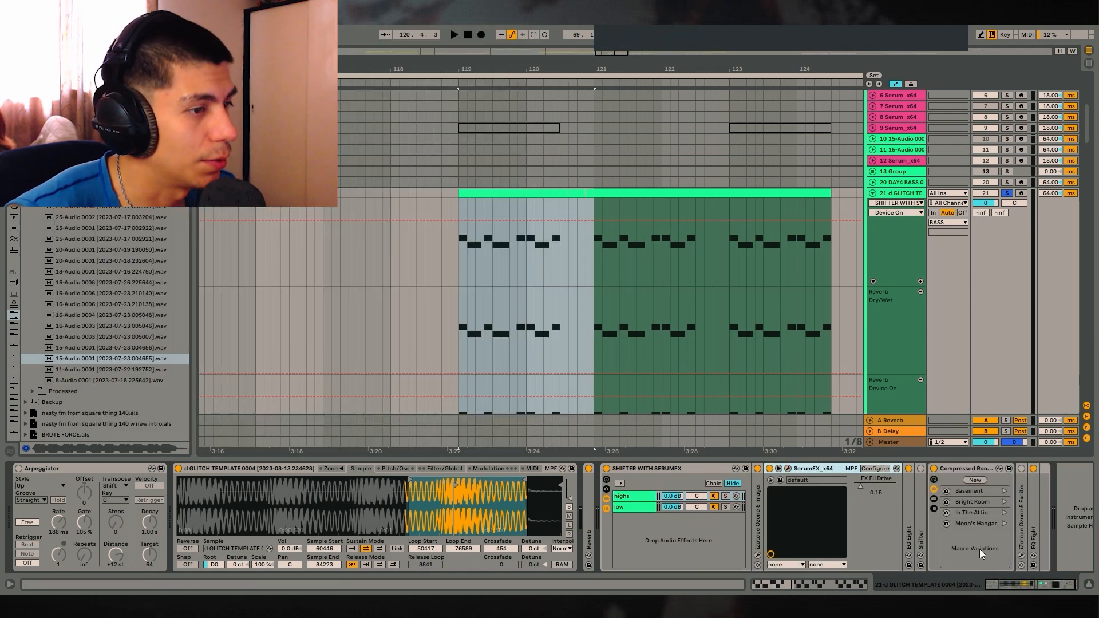
pyautogui.moveTo(1023, 586)
pyautogui.mouseDown()
pyautogui.moveTo(1056, 592)
pyautogui.moveTo(1035, 591)
pyautogui.mouseUp()
pyautogui.doubleClick(891, 514)
pyautogui.doubleClick(1012, 515)
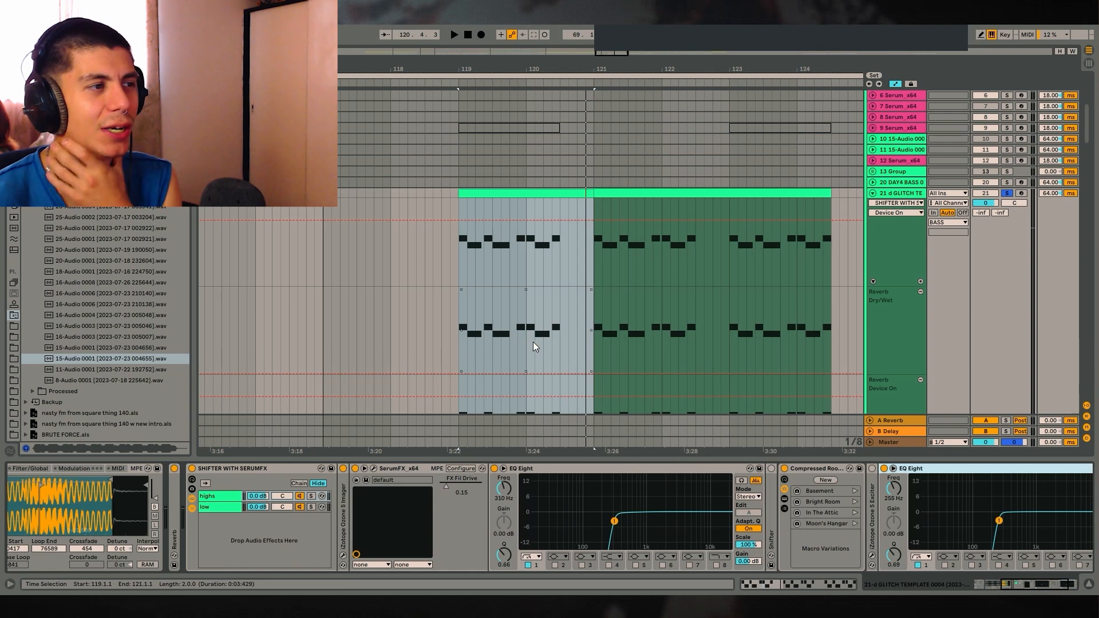
# Step: Examine track 21's automation lanes and the rest of its device chain, then hide the device view
pyautogui.scroll(-4, 481, 358)
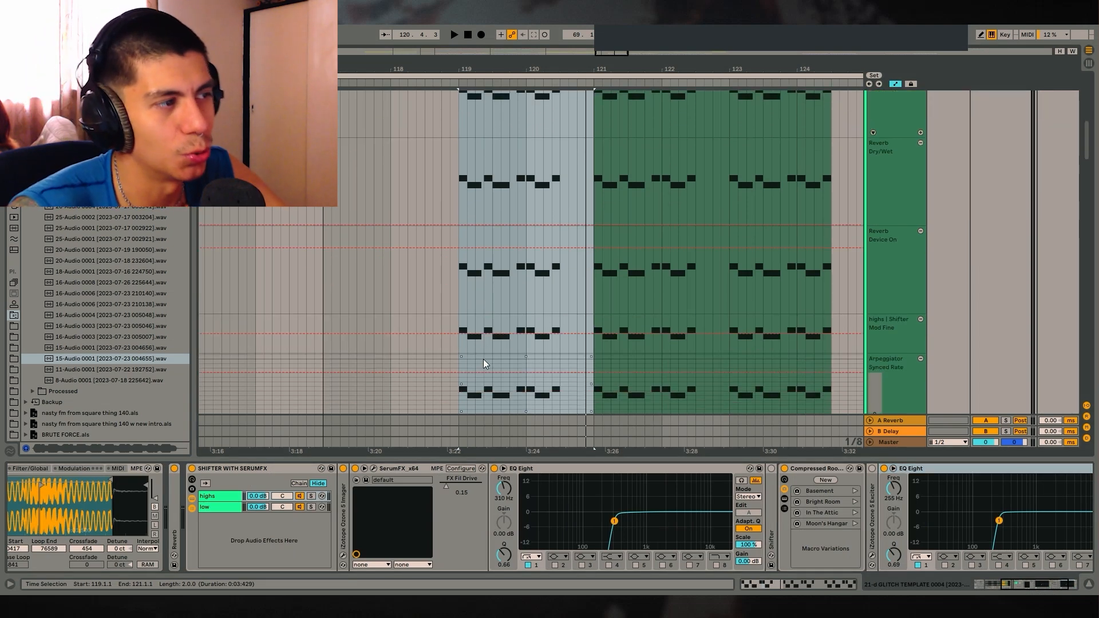
pyautogui.scroll(2, 483, 359)
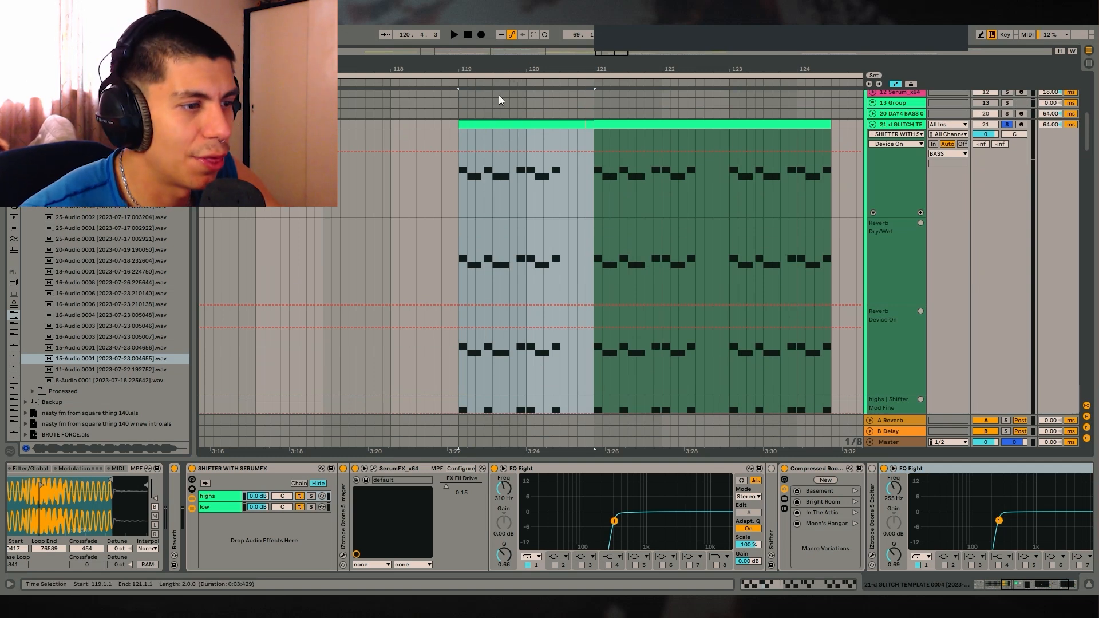
pyautogui.scroll(-5, 798, 368)
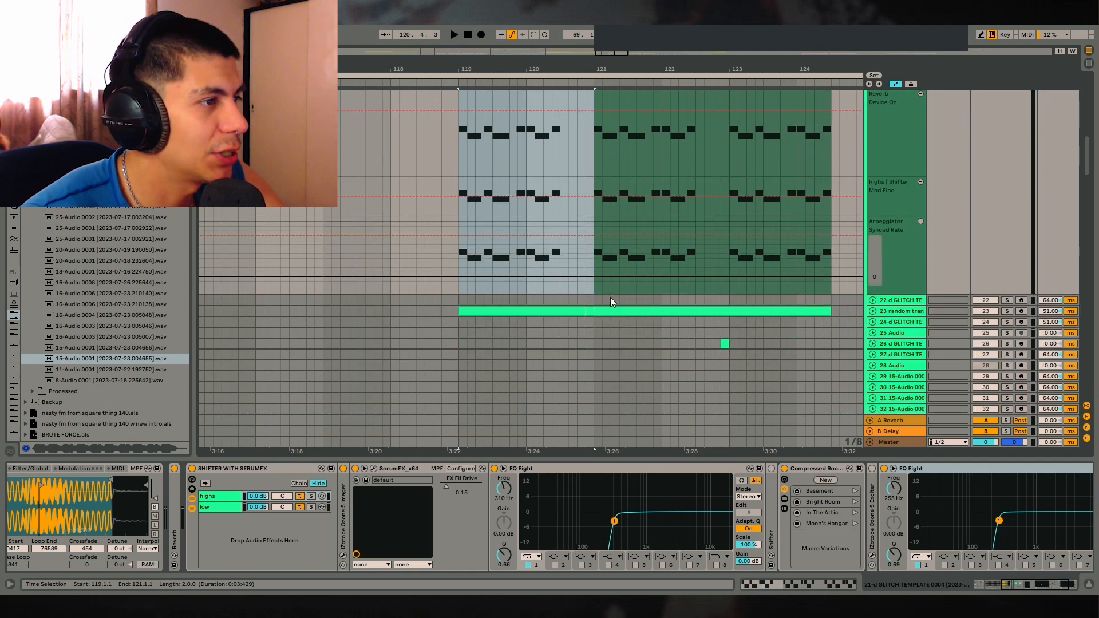
pyautogui.scroll(4, 876, 299)
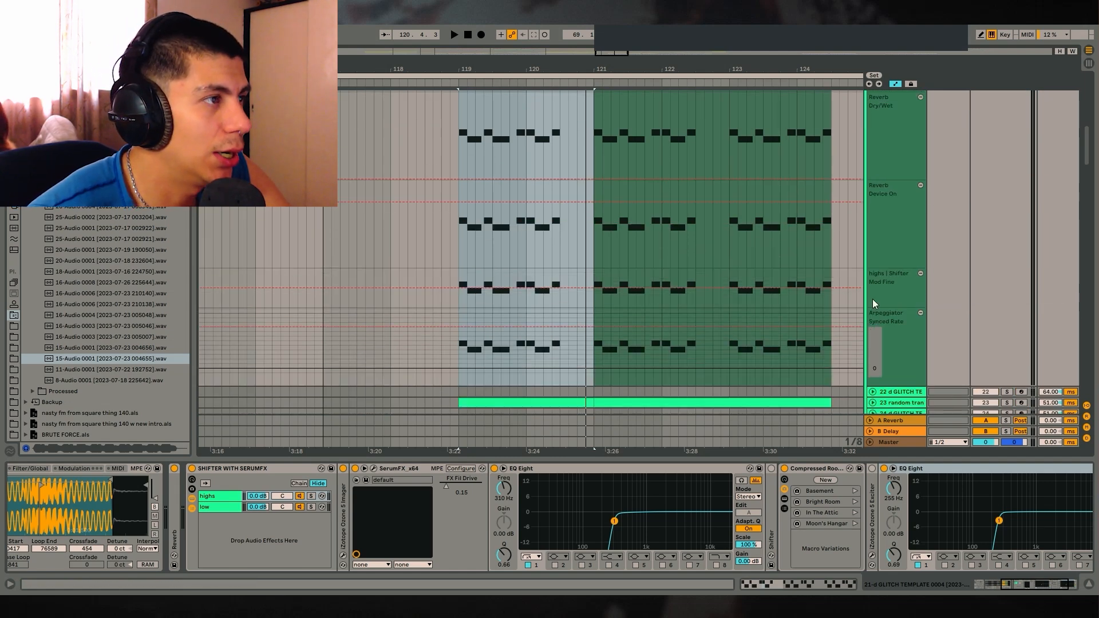
pyautogui.scroll(-3, 883, 294)
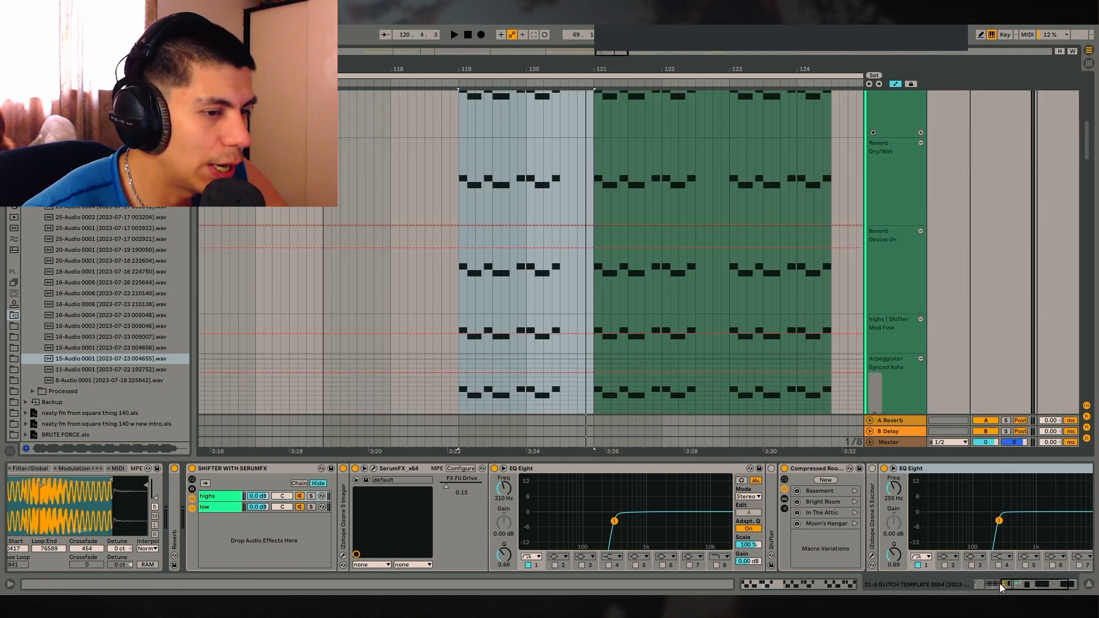
pyautogui.moveTo(1000, 583); pyautogui.dragTo(1046, 585)
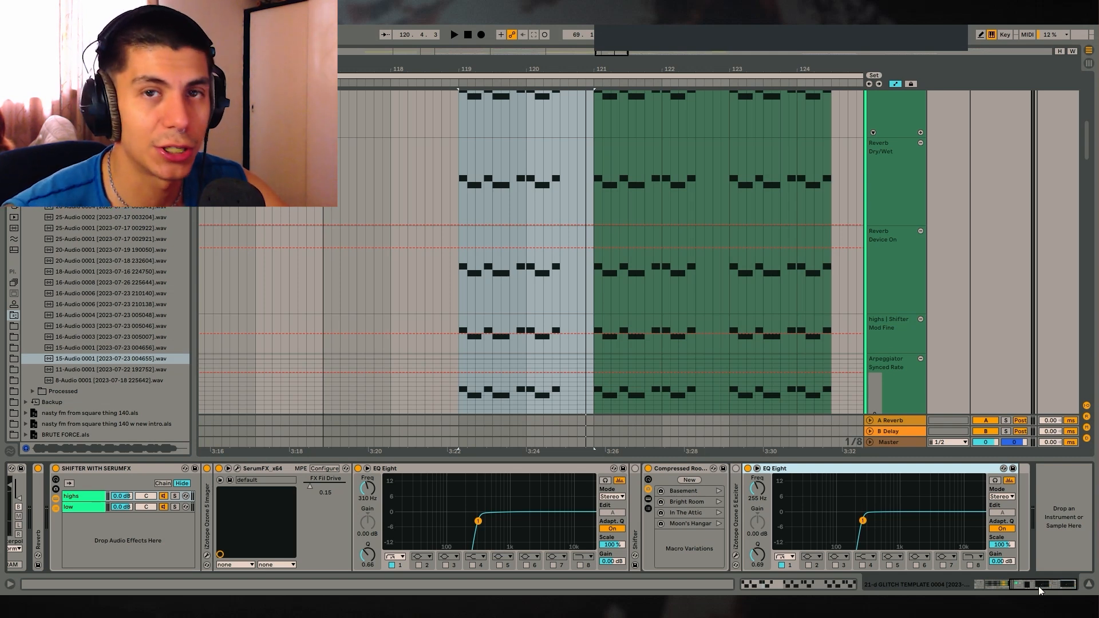
pyautogui.click(1089, 585)
pyautogui.scroll(5, 575, 377)
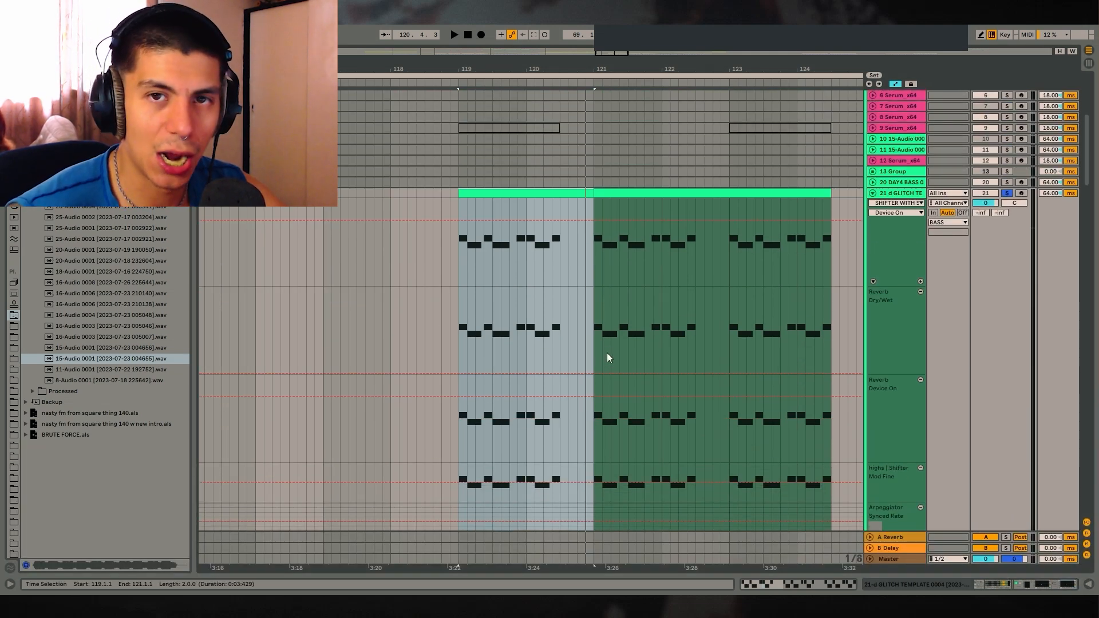
pyautogui.scroll(-3, 607, 357)
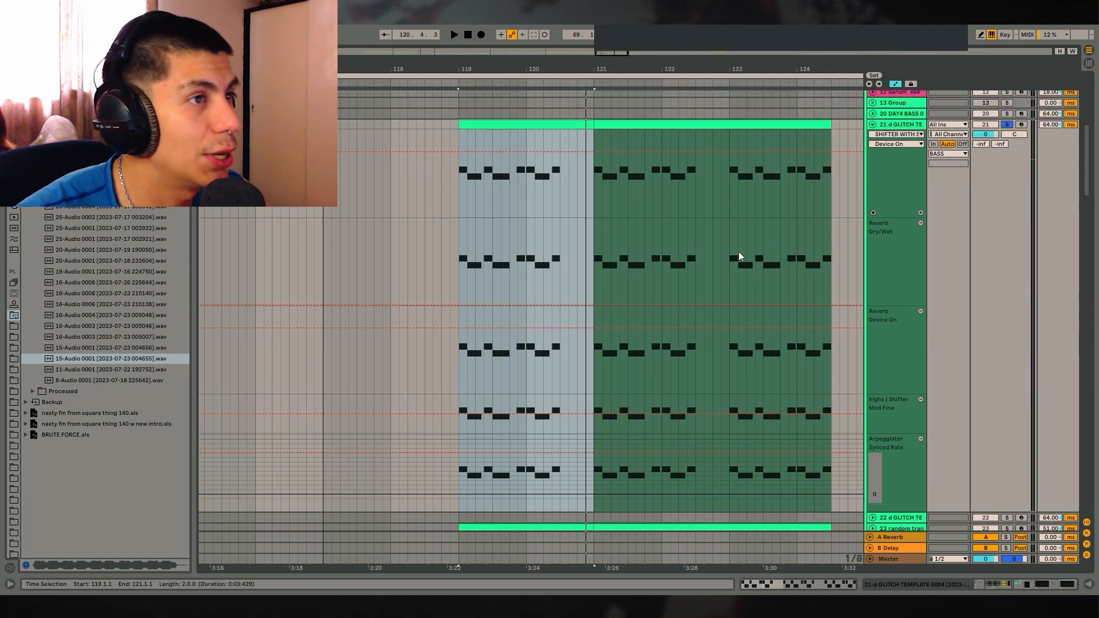
# Step: Show track 21's device chain again and fold the EQ Eight that follows SerumFX
pyautogui.click(1019, 582)
pyautogui.scroll(5, 637, 561)
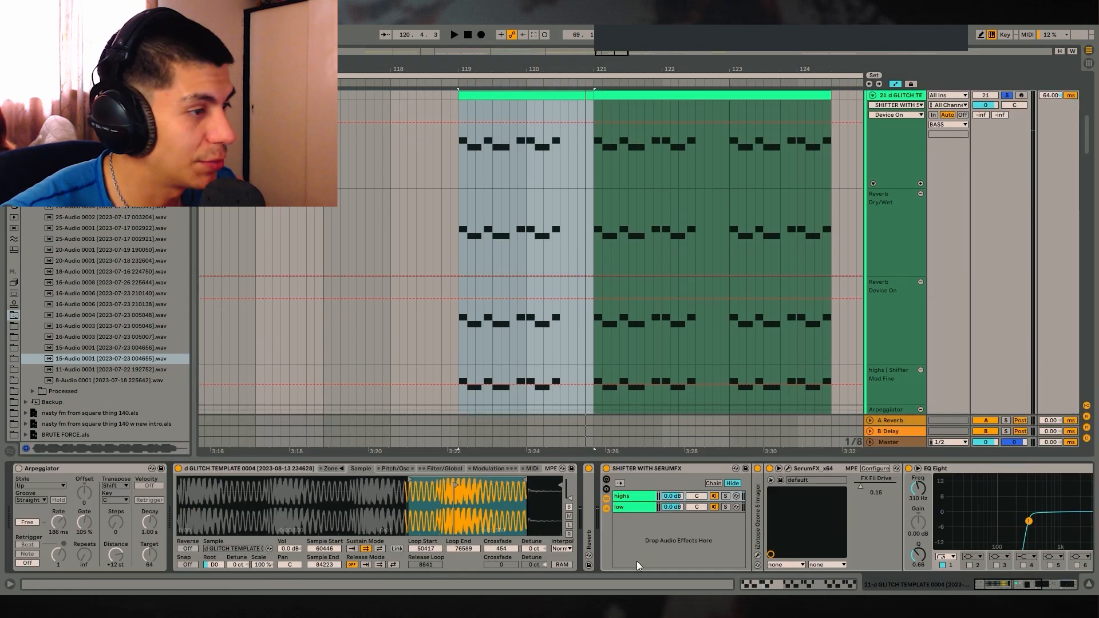
pyautogui.scroll(-5, 903, 565)
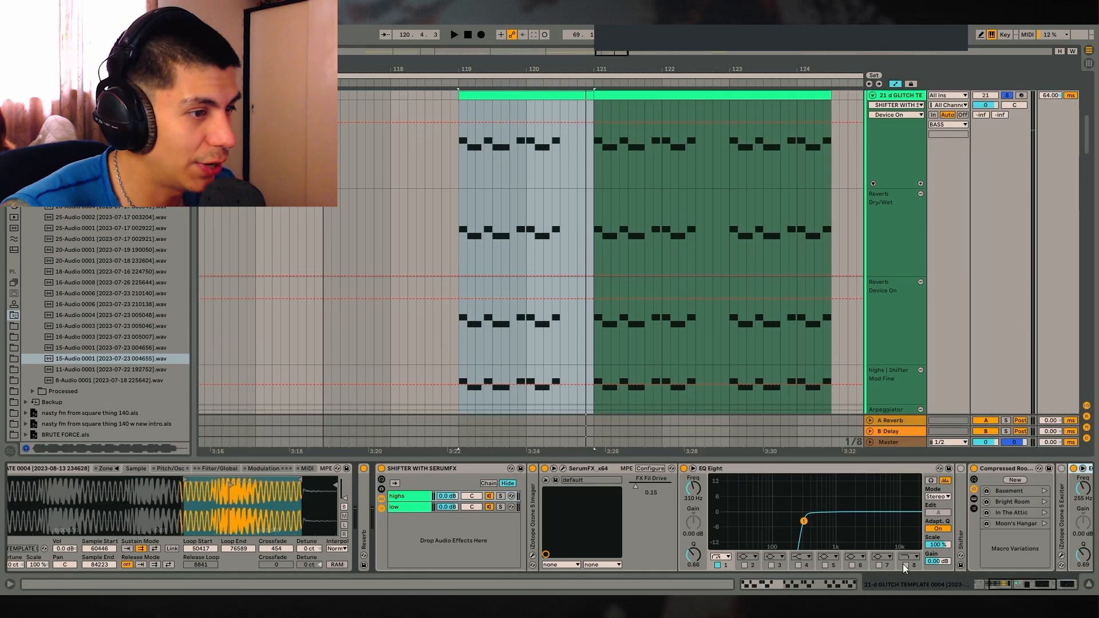
pyautogui.doubleClick(745, 467)
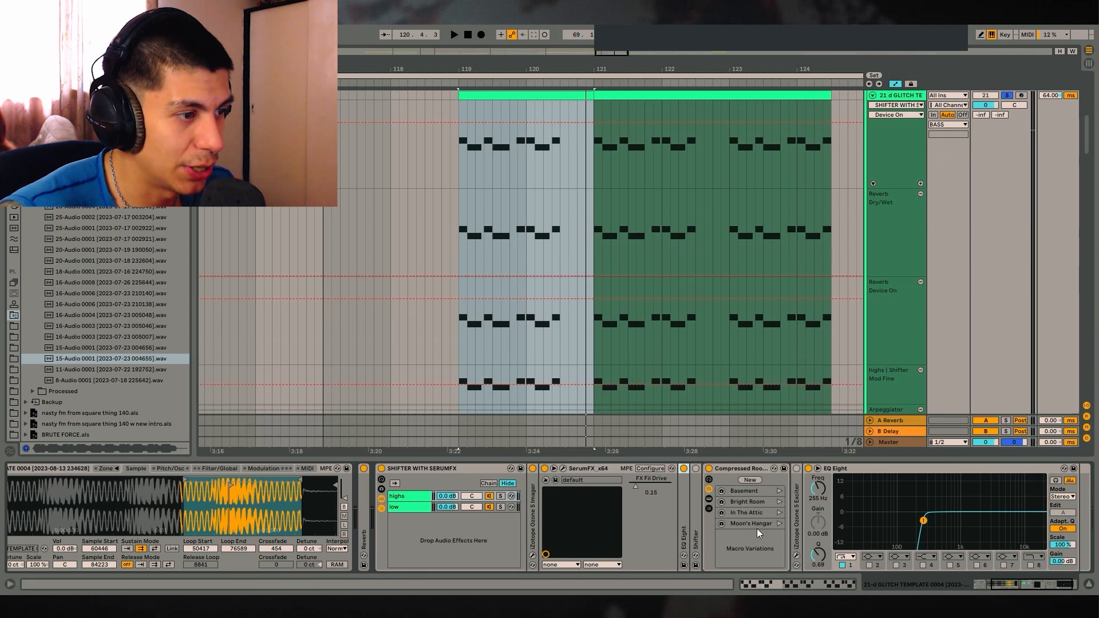
pyautogui.scroll(1, 497, 183)
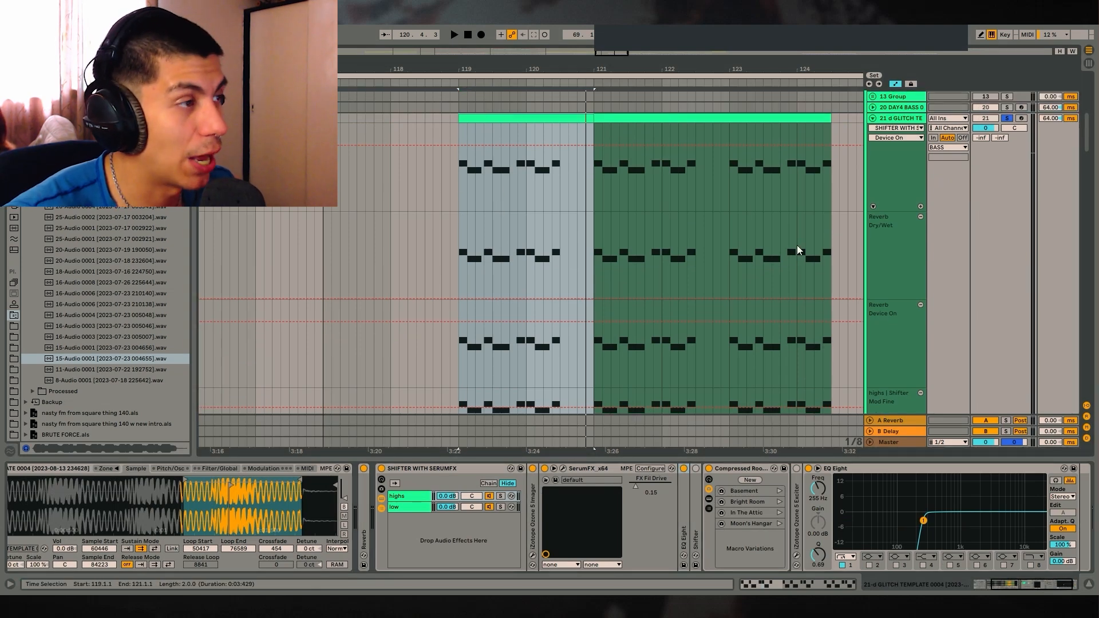
# Step: Unfold track 23 and audition it soloed from 119.1.1 with its device chain shown, then stop playback and hide the device view
pyautogui.press('space')
pyautogui.scroll(-10, 847, 328)
pyautogui.click(872, 283)
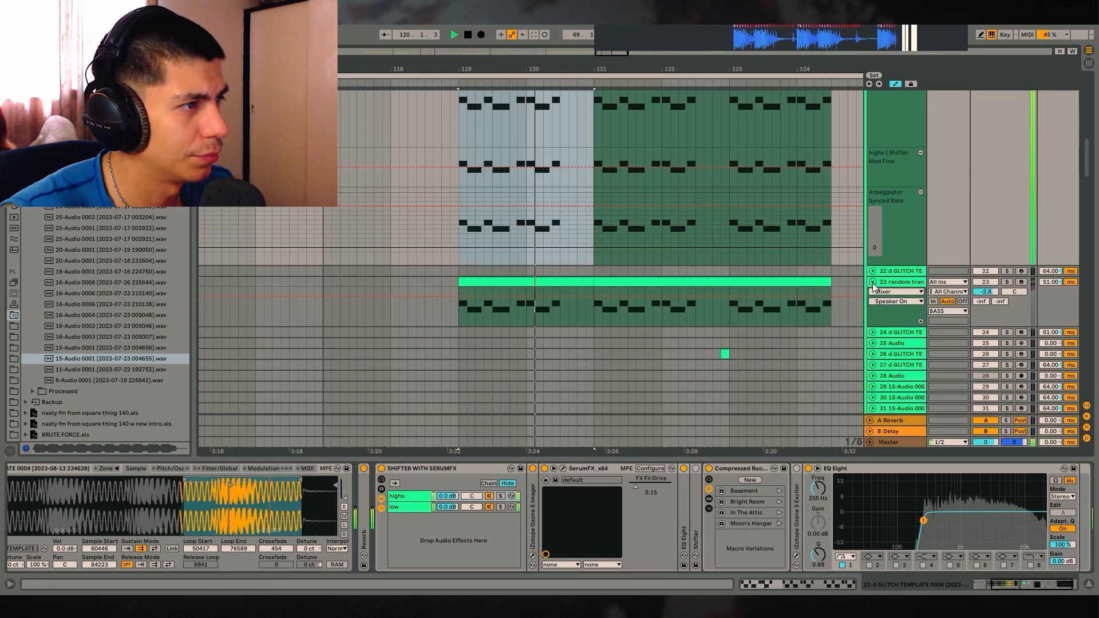
pyautogui.press('Down')
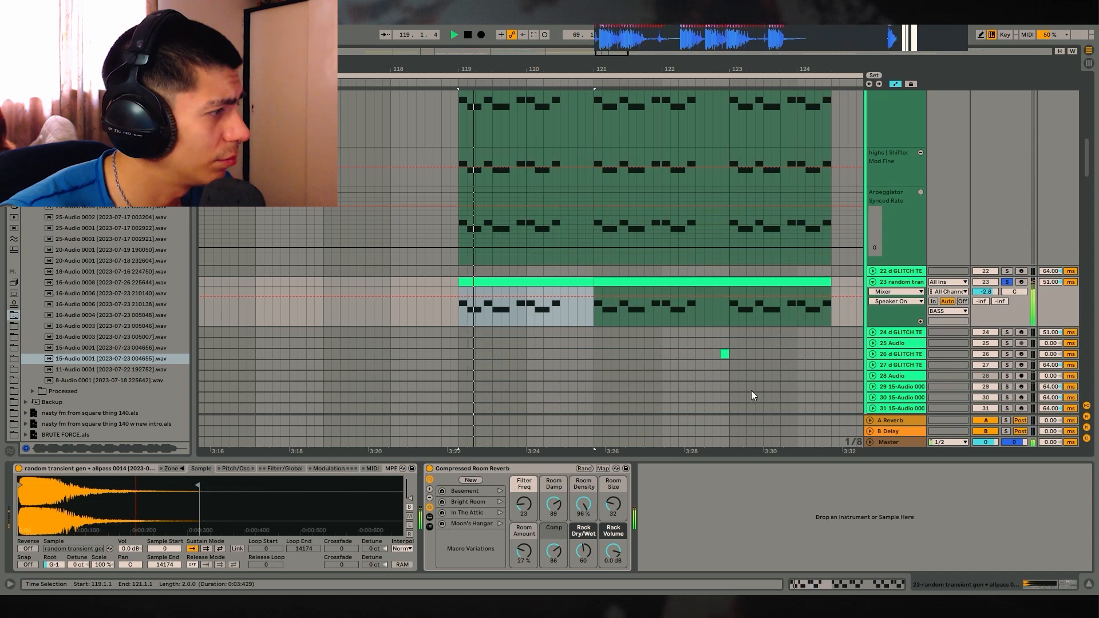
pyautogui.scroll(6, 749, 365)
pyautogui.press('space')
pyautogui.click(1089, 584)
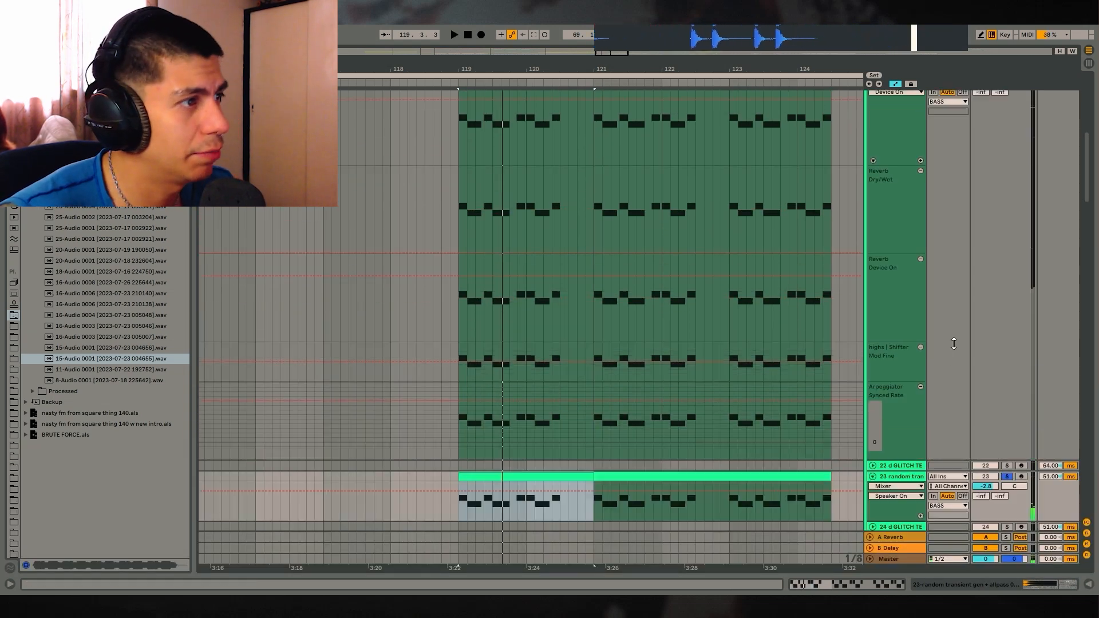
# Step: Solo track 21 together with track 23, play them from 119.1.1 and fold all tracks
pyautogui.scroll(4, 954, 343)
pyautogui.keyDown('ctrl'); pyautogui.click(1007, 153); pyautogui.keyUp('ctrl')
pyautogui.press('space')
pyautogui.keyDown('alt'); pyautogui.click(874, 153); pyautogui.keyUp('alt')
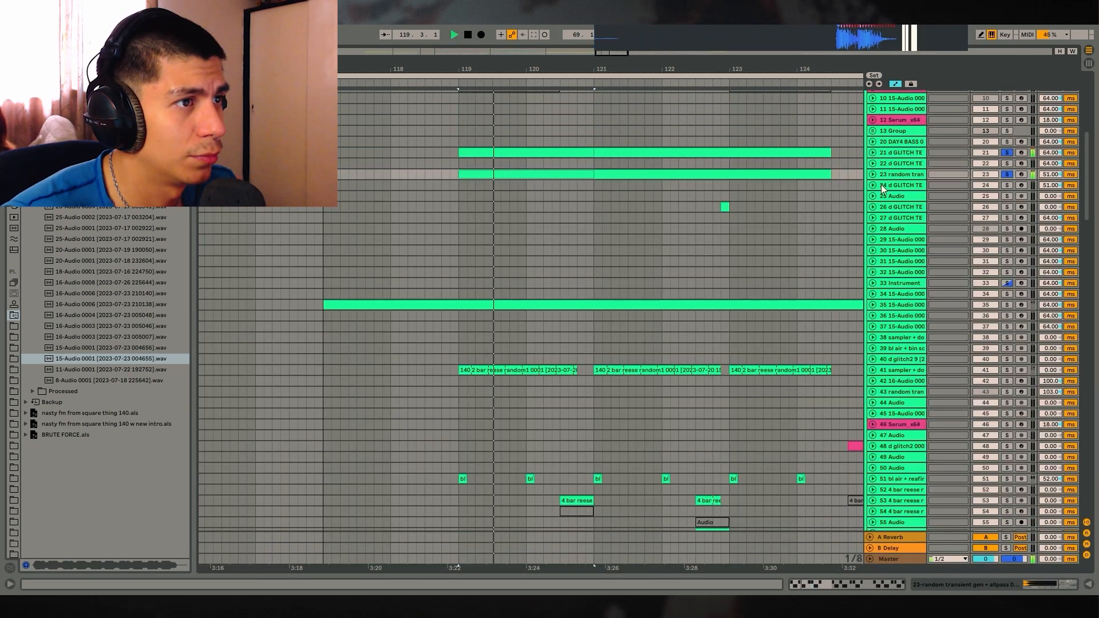
# Step: Unfold track 35 and audition it alone and soloed together with tracks 21 and 23, then clear the solos and stop playback
pyautogui.click(872, 311)
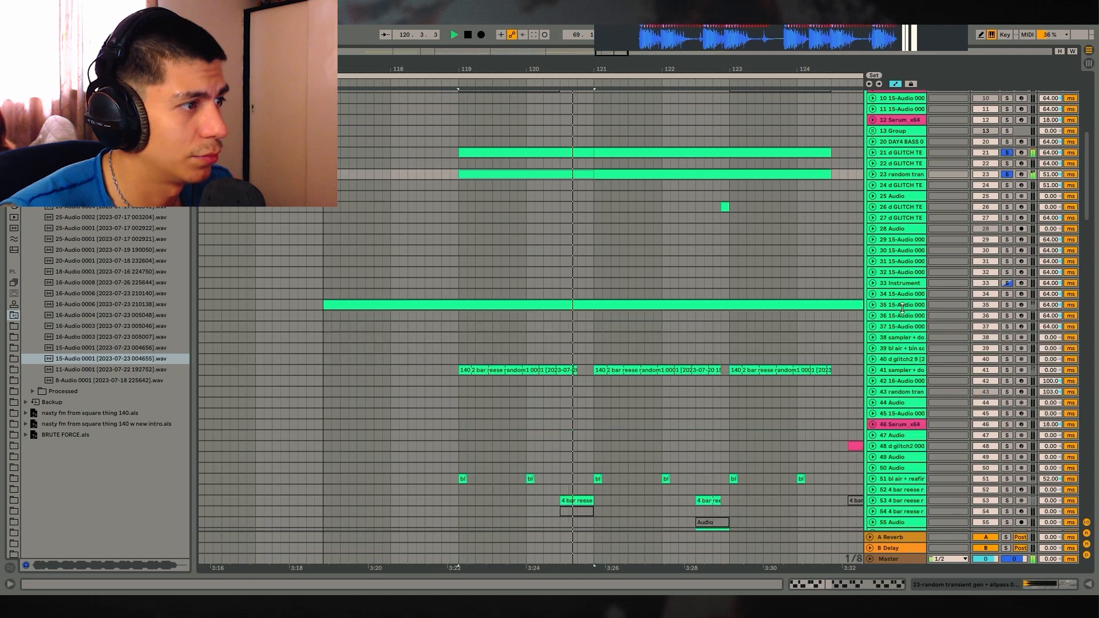
pyautogui.click(874, 307)
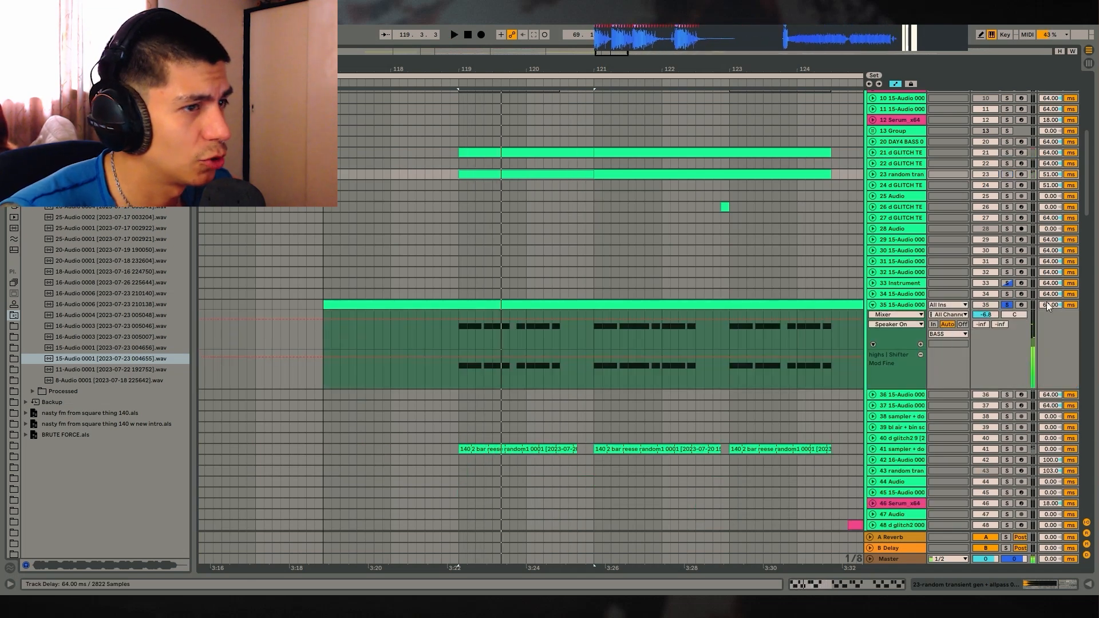
pyautogui.scroll(2, 1001, 222)
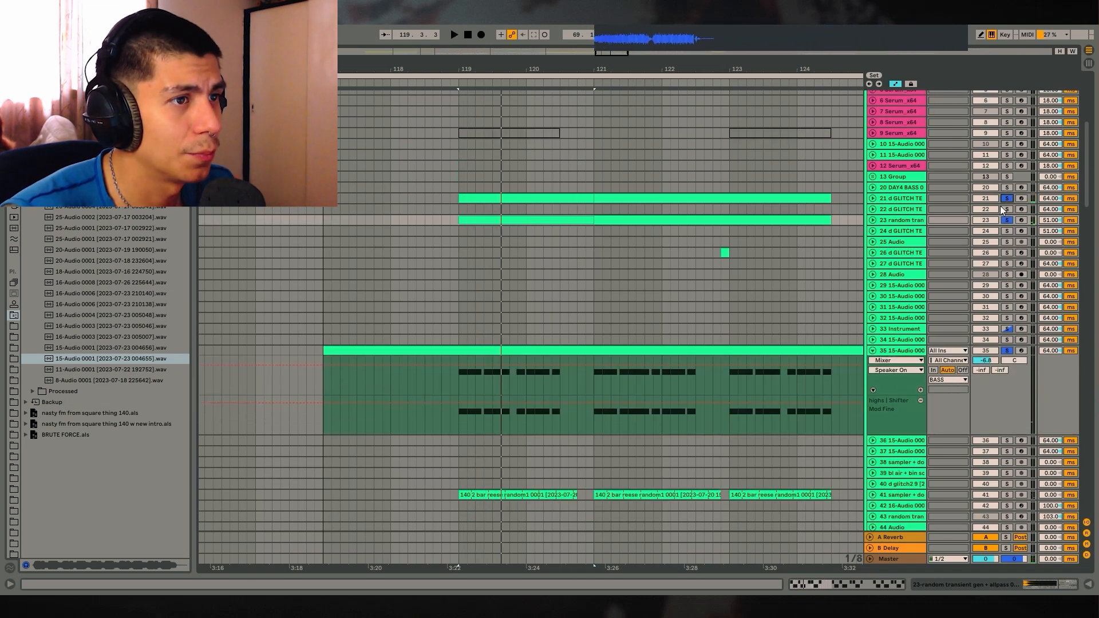
pyautogui.press('space')
pyautogui.scroll(-10, 765, 342)
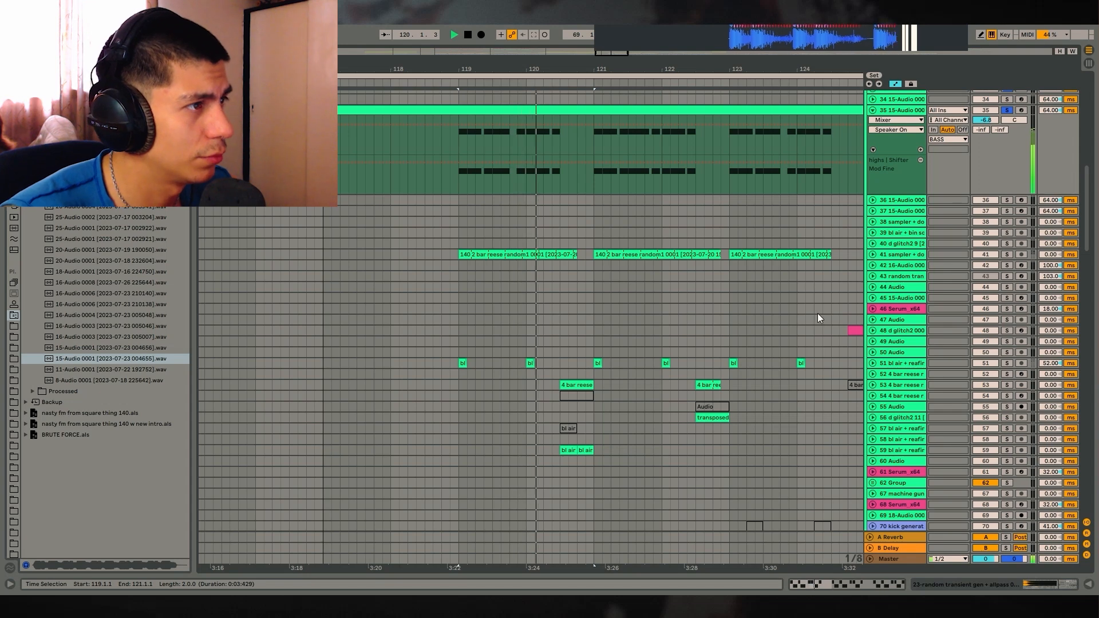
pyautogui.scroll(-3, 818, 314)
pyautogui.press('space')
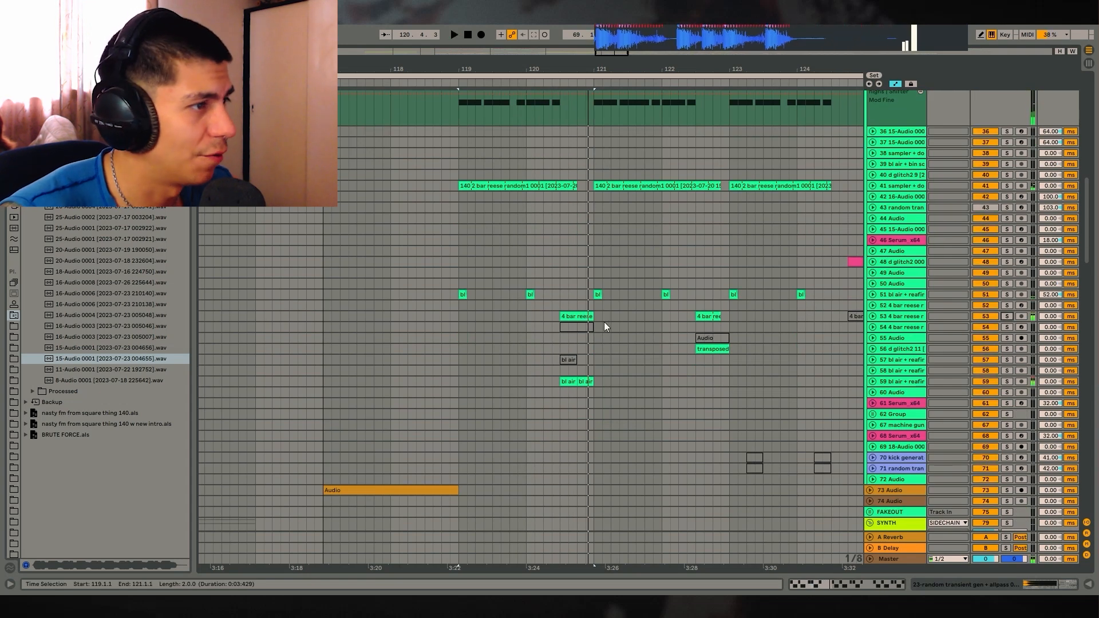
# Step: Find the drop group's DAY5 snare on track 164 and play it soloed from 121.3.1
pyautogui.scroll(-15, 1075, 375)
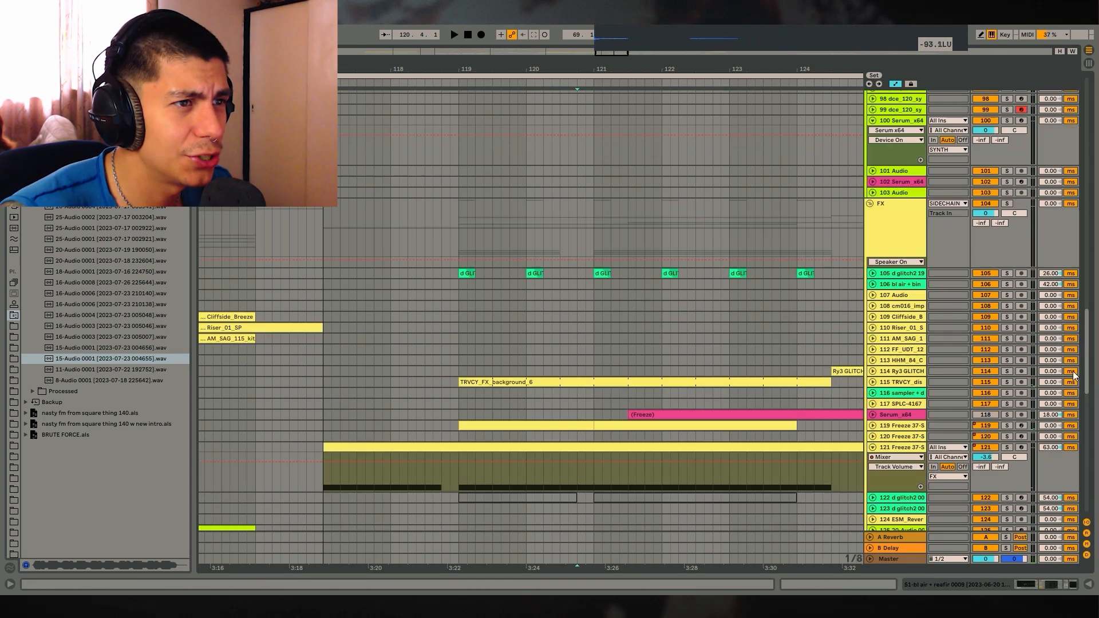
pyautogui.scroll(-15, 1074, 375)
pyautogui.click(872, 458)
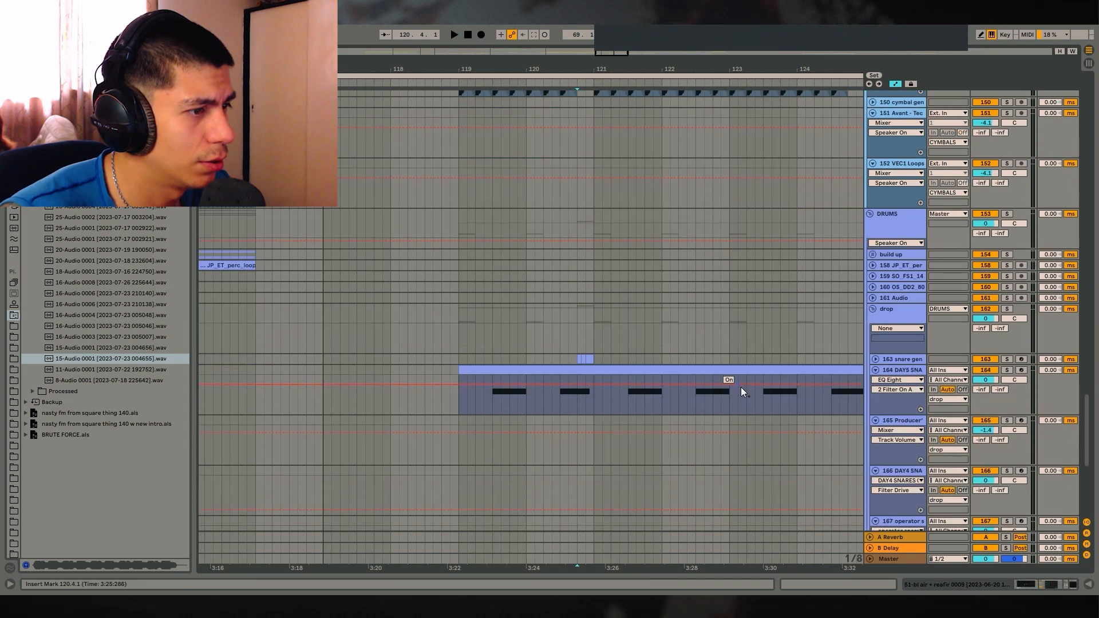
pyautogui.scroll(-5, 638, 376)
pyautogui.click(635, 221)
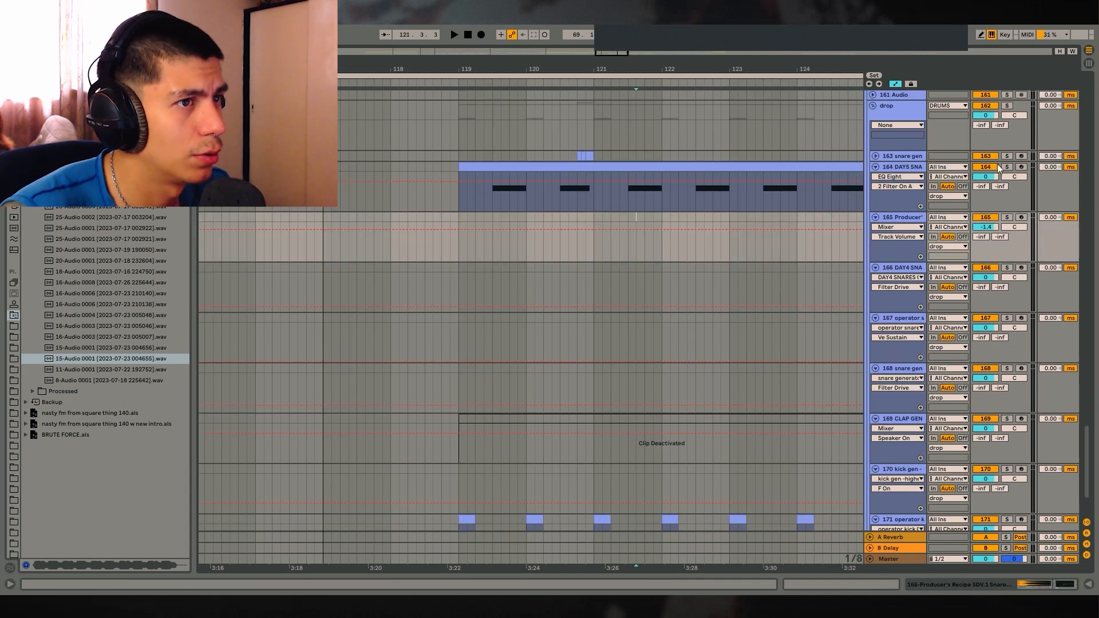
pyautogui.click(1007, 167)
pyautogui.press('space')
pyautogui.click(628, 200)
pyautogui.press('space')
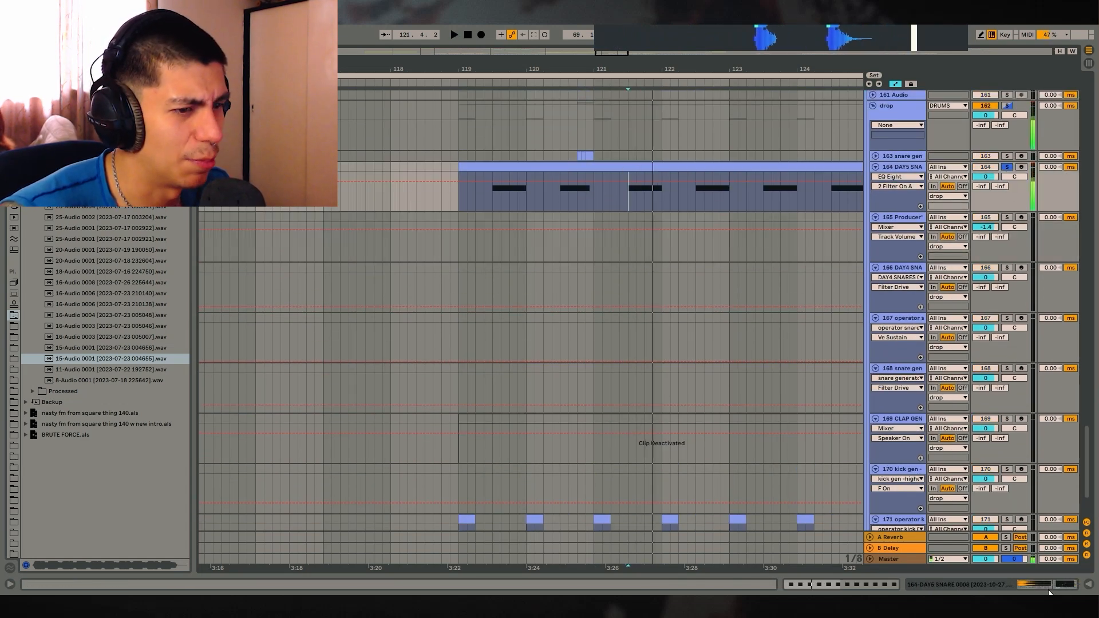
# Step: Show track 164's device chain with its Sampler's filter and global settings, and unsolo the track
pyautogui.click(1047, 588)
pyautogui.click(284, 469)
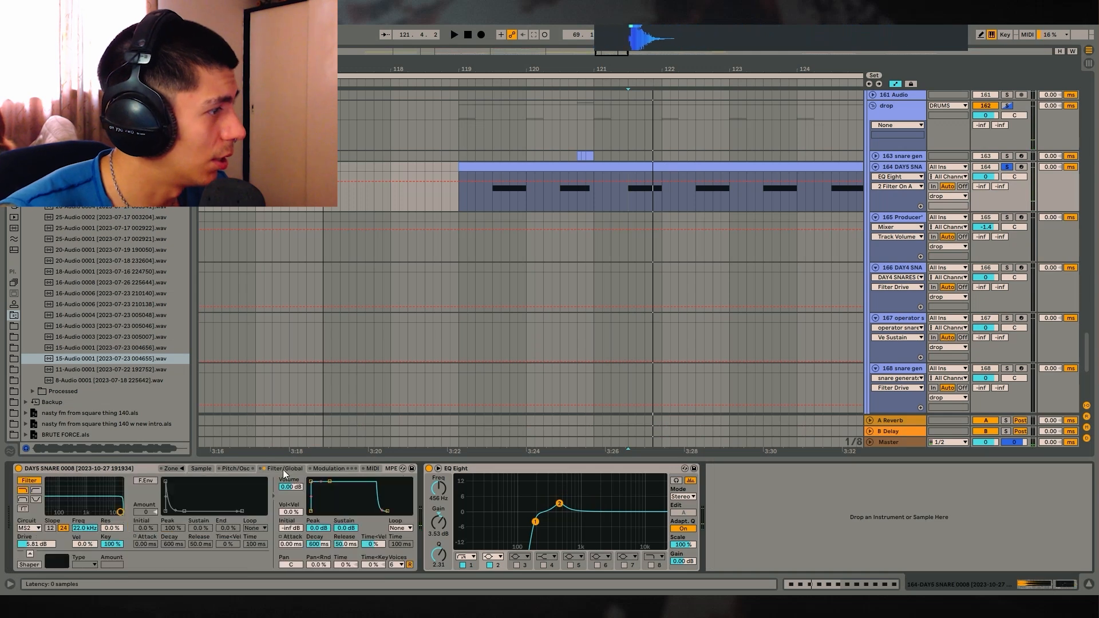
pyautogui.click(1008, 166)
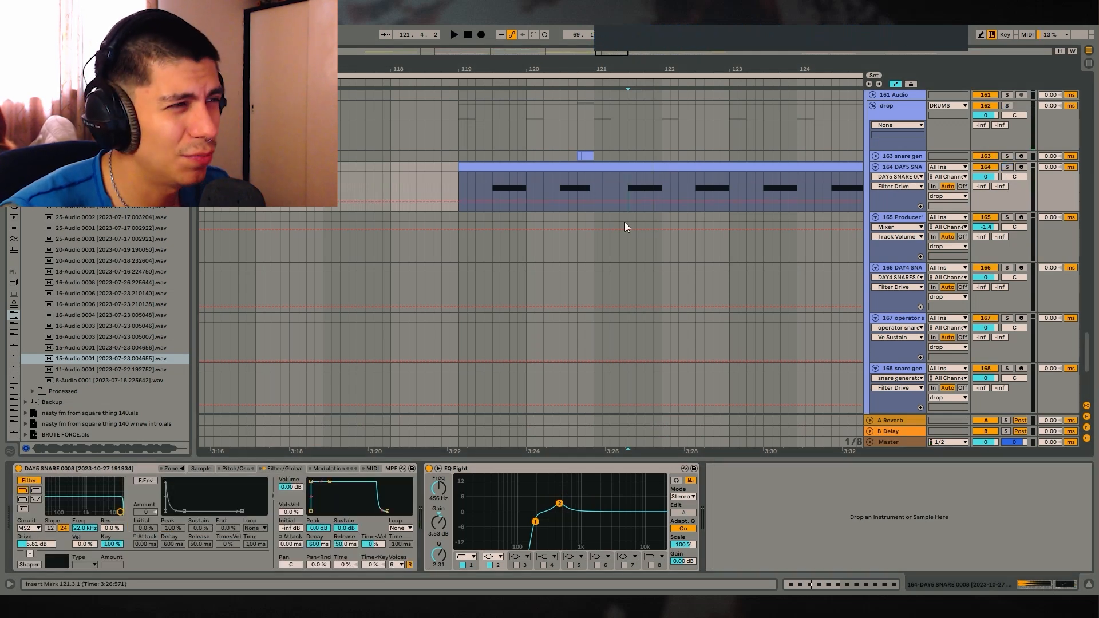
# Step: Play the full mix from 119.4.1 and again from 116.2.3 while bringing the FX group's tracks into view, then stop
pyautogui.click(445, 170)
pyautogui.click(510, 157)
pyautogui.press('space')
pyautogui.scroll(4, 703, 277)
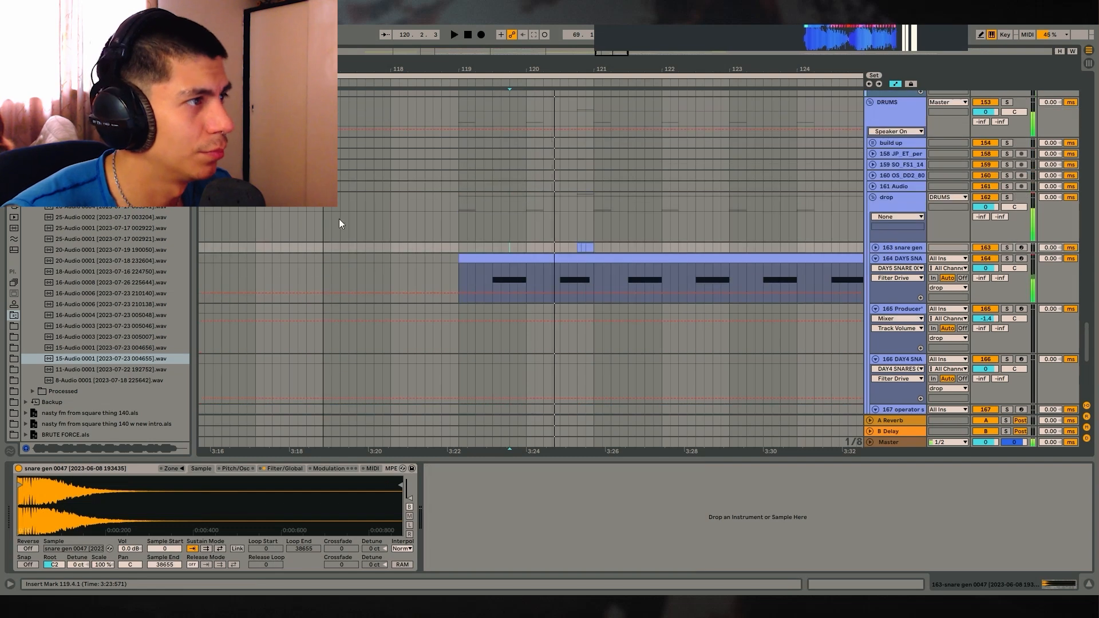
pyautogui.scroll(3, 516, 304)
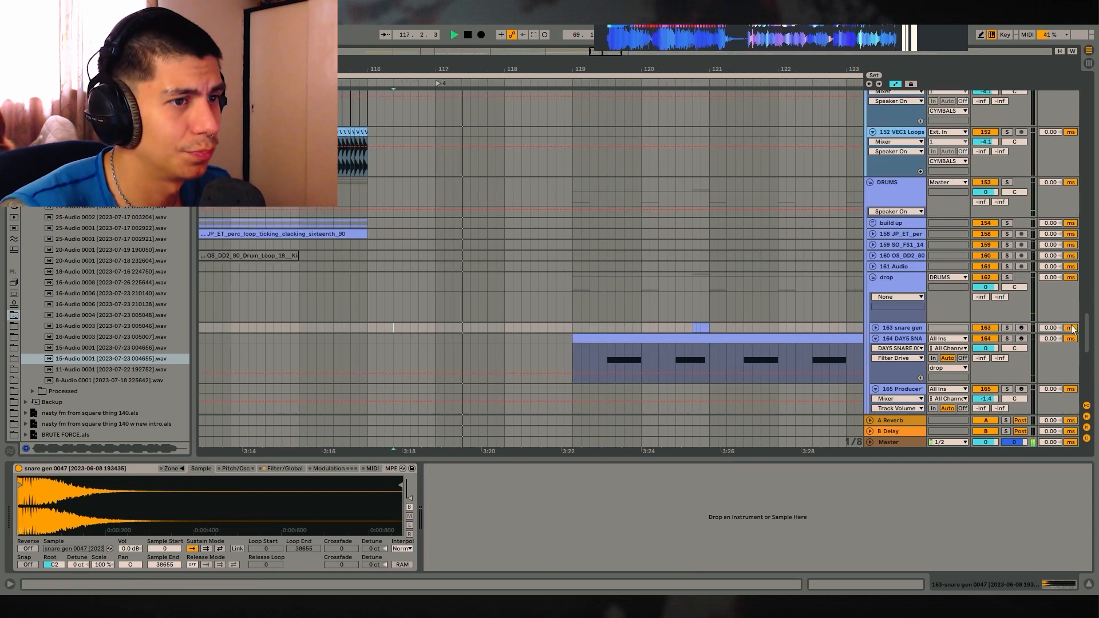
pyautogui.scroll(12, 1072, 328)
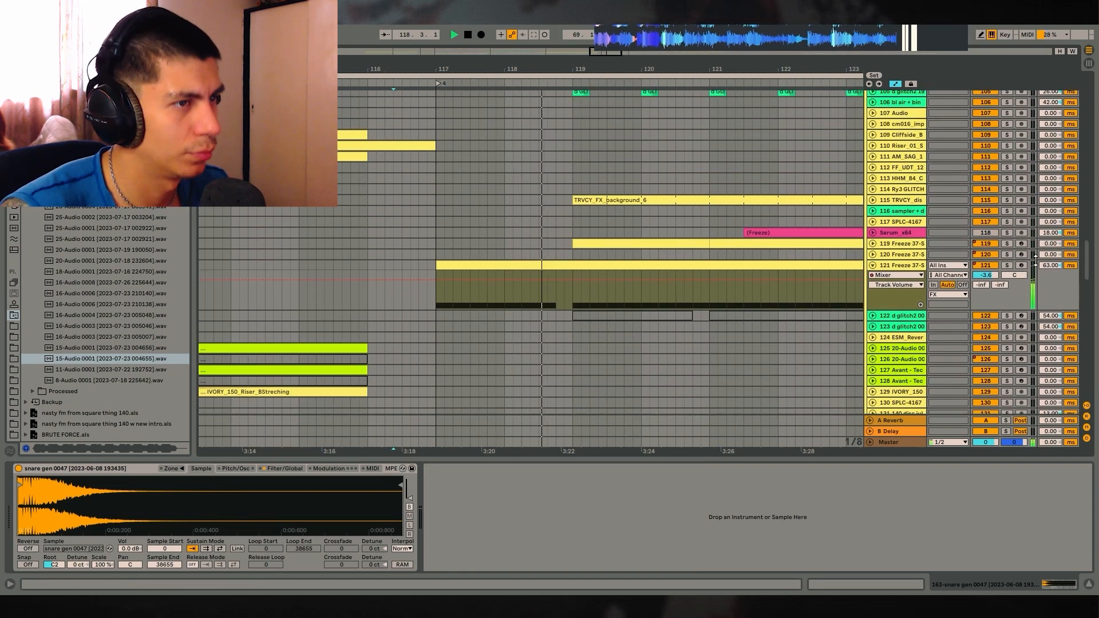
pyautogui.moveTo(623, 61); pyautogui.dragTo(572, 65)
pyautogui.scroll(7, 517, 274)
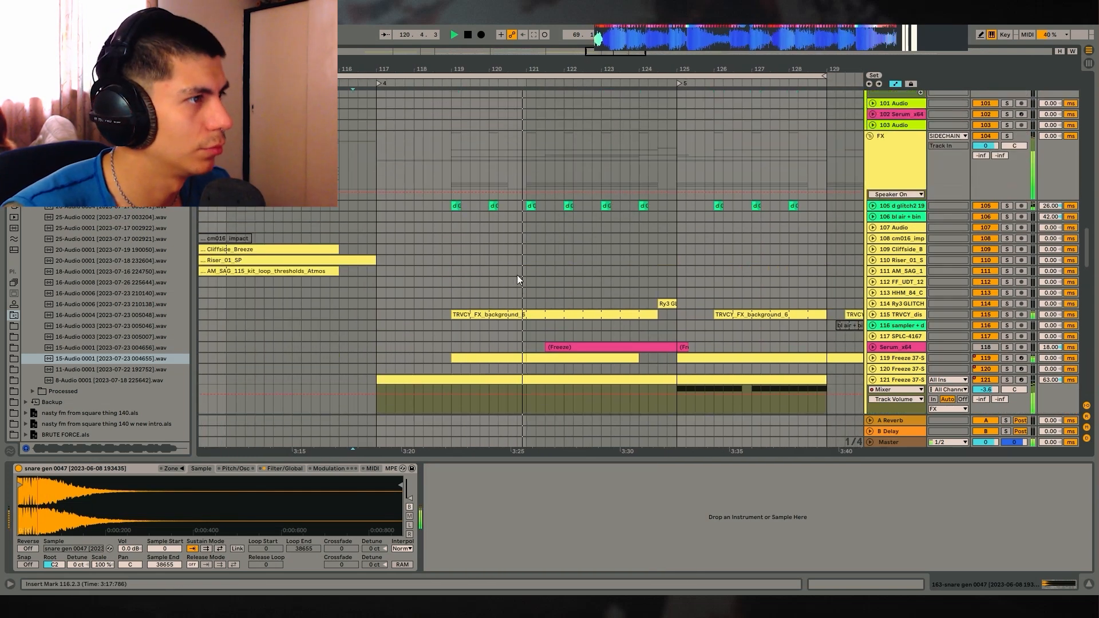
pyautogui.scroll(-3, 524, 310)
pyautogui.press('space')
# Step: Unfold track 115, select its first TRVCY_FX_background_6 clip and play the track soloed
pyautogui.click(874, 348)
pyautogui.scroll(-1, 572, 321)
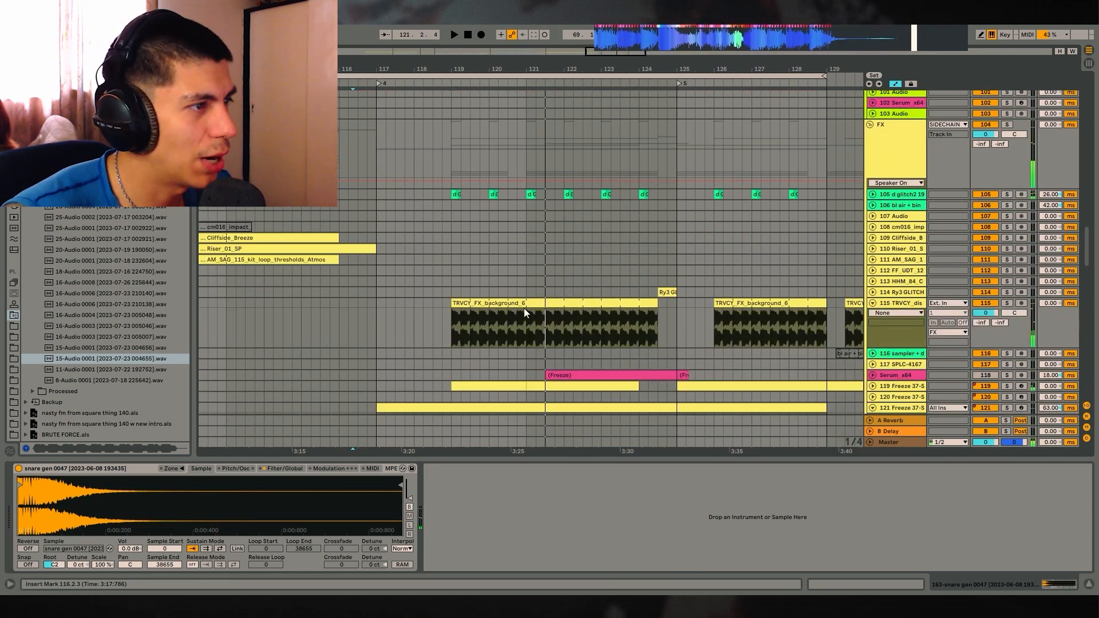
pyautogui.click(524, 308)
pyautogui.click(605, 303)
pyautogui.click(1007, 302)
pyautogui.press('space')
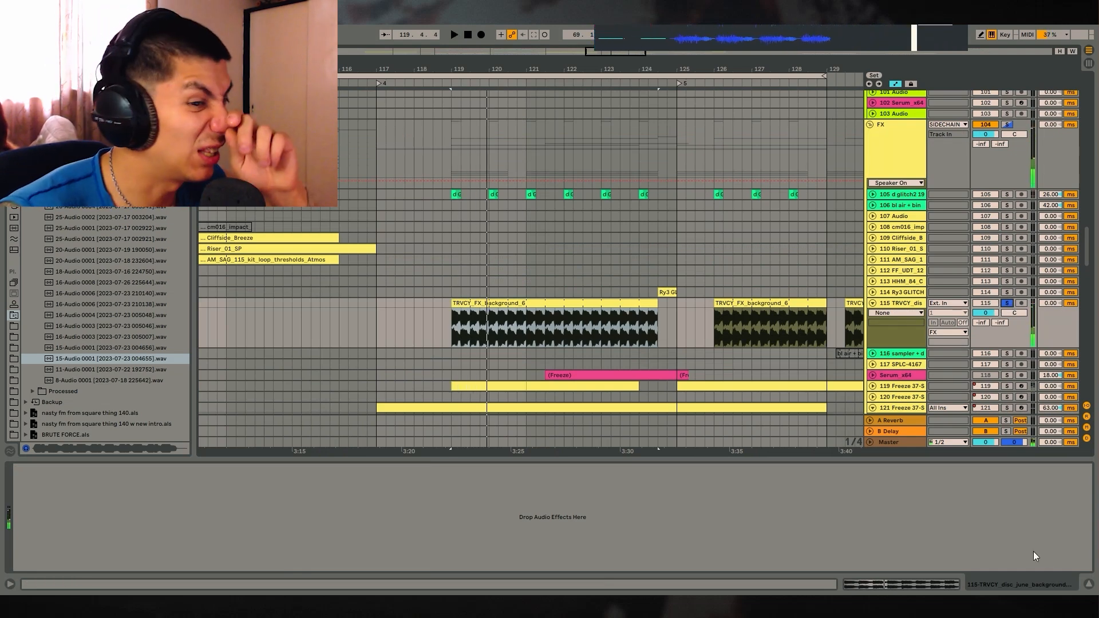
# Step: Hide the device chain, unsolo track 115 and bring the BASS group's tracks into view
pyautogui.click(1089, 584)
pyautogui.click(1010, 392)
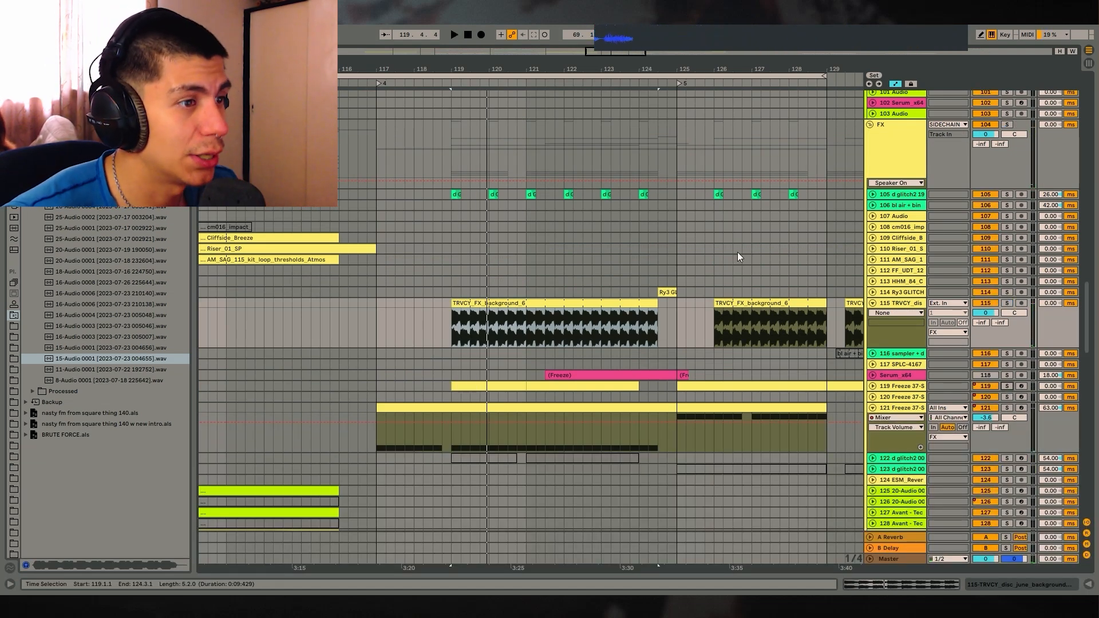
pyautogui.scroll(15, 705, 303)
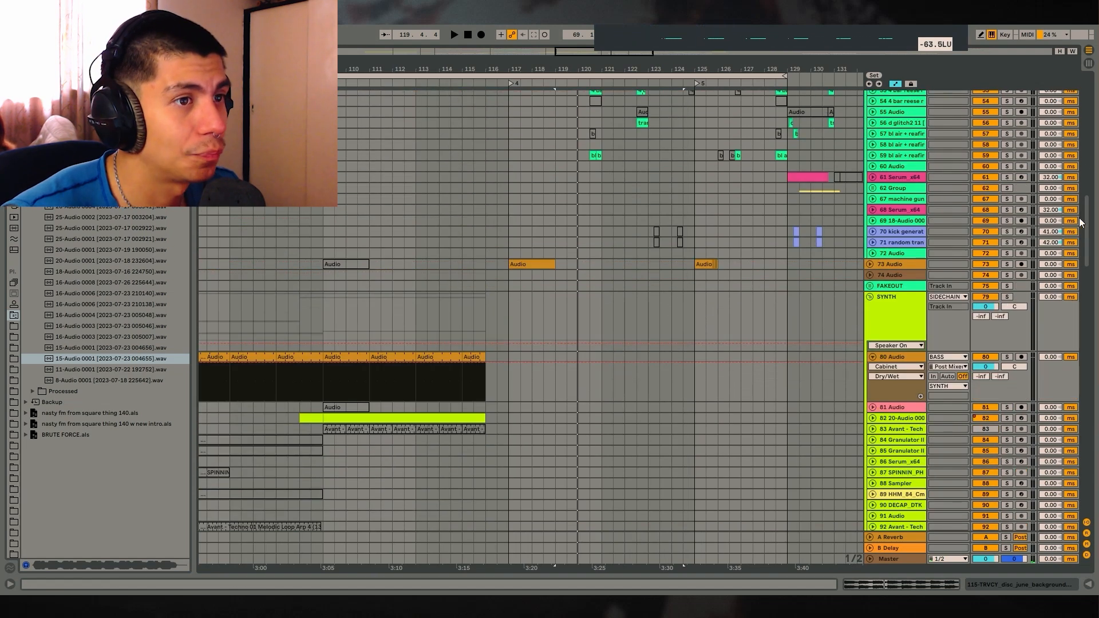
pyautogui.moveTo(1087, 221); pyautogui.dragTo(1088, 134)
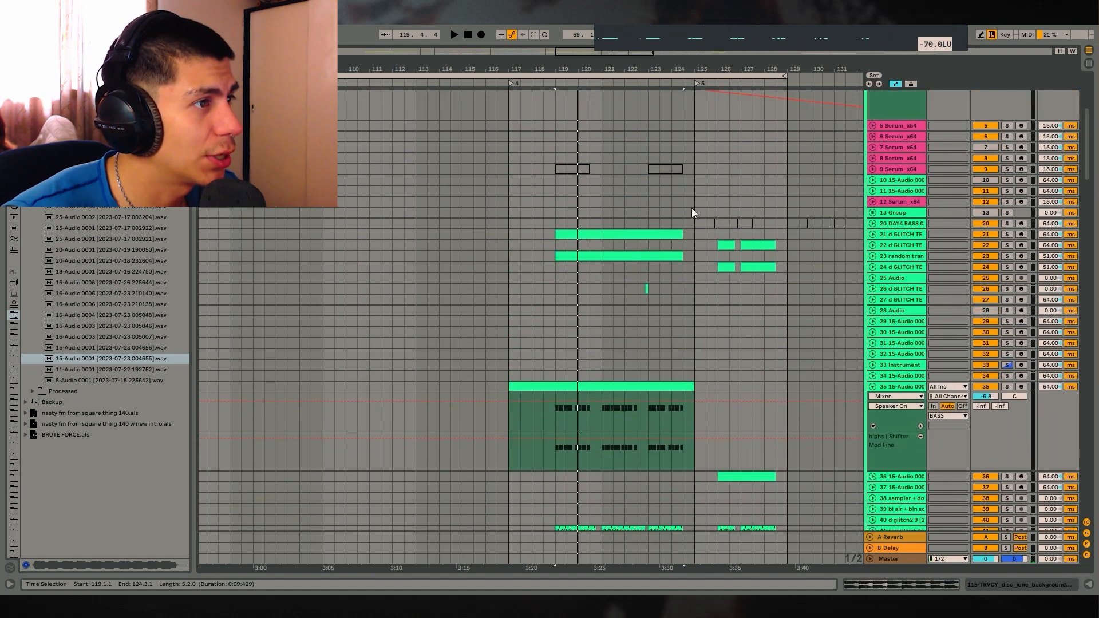
# Step: Play the full mix from 125.1.1 and extend the loop's end to bar 133
pyautogui.click(626, 212)
pyautogui.press('space')
pyautogui.click(717, 204)
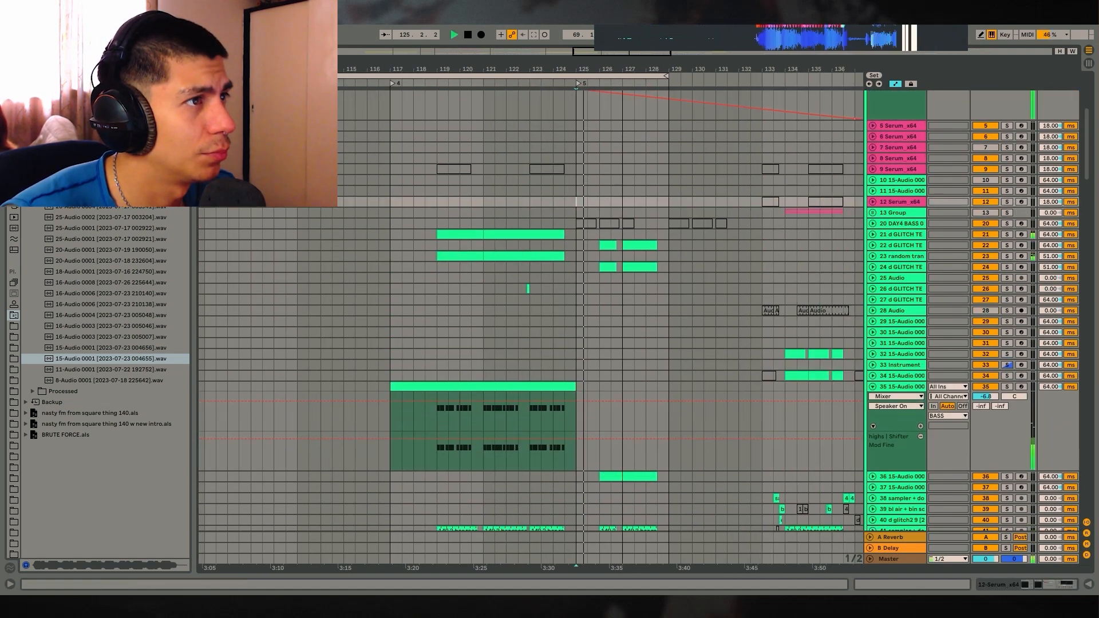
pyautogui.moveTo(644, 78); pyautogui.dragTo(739, 79)
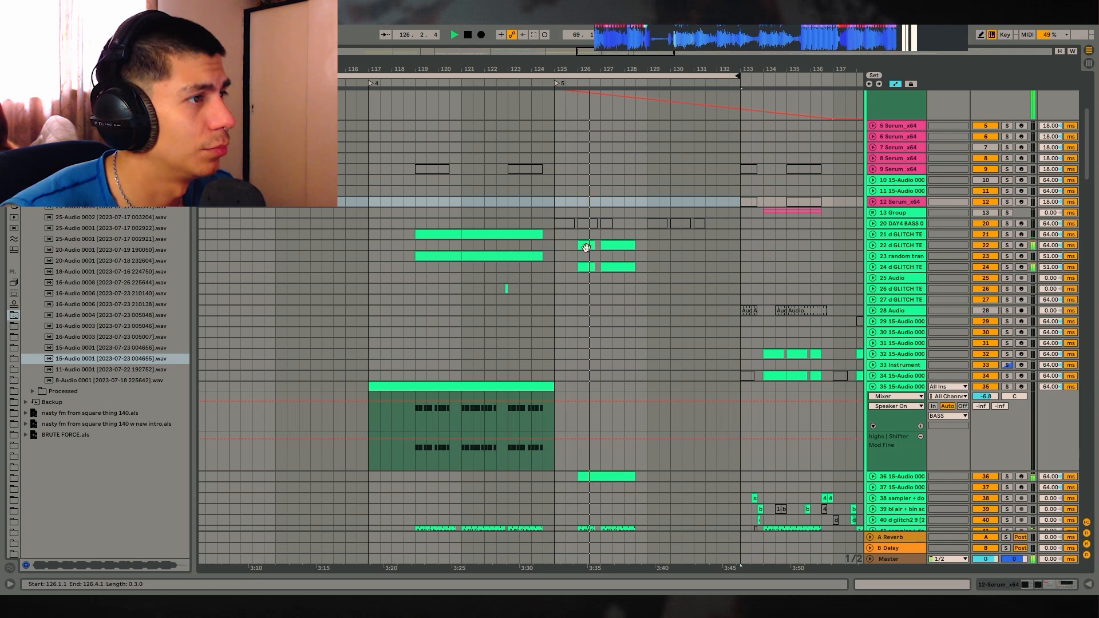
# Step: Play the d GLITCH TEMPLATE bass on track 22 soloed, then unsolo it and stop playback
pyautogui.click(1008, 243)
pyautogui.click(1007, 245)
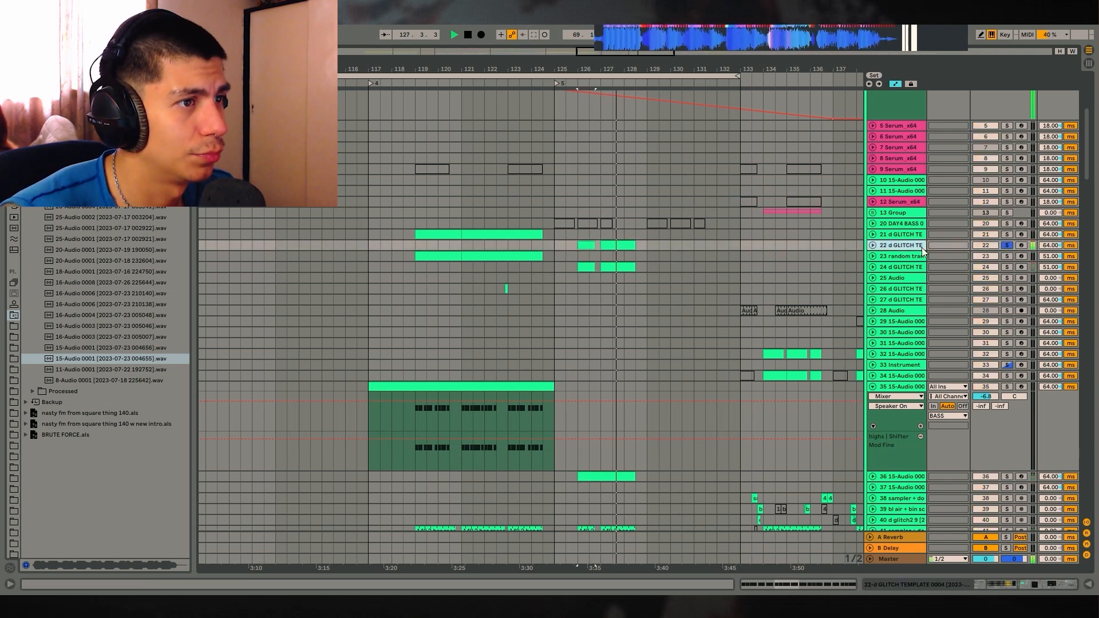
pyautogui.click(1006, 245)
pyautogui.press('space')
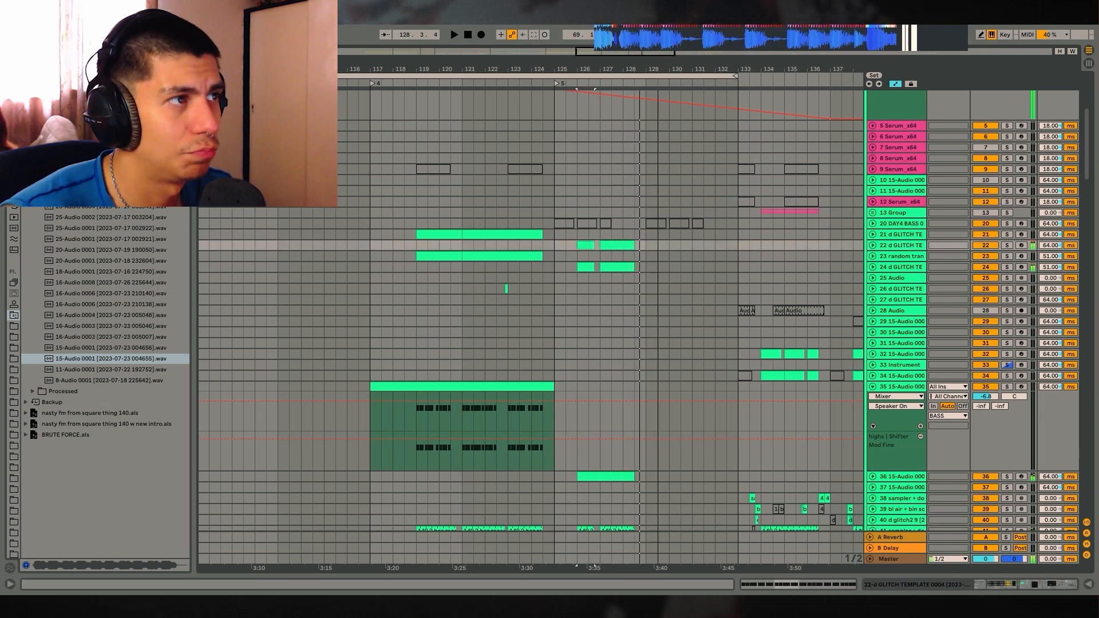
# Step: Extend the loop's end to about bar 140, fold the BASS group and play the full mix from 129.1.1
pyautogui.click(623, 246)
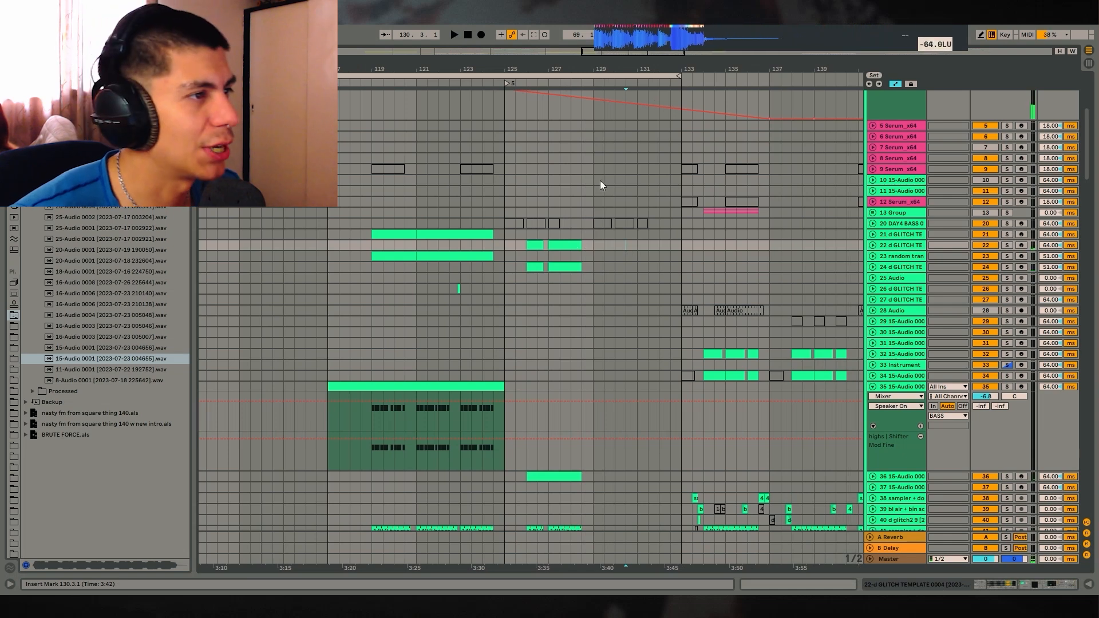
pyautogui.moveTo(680, 75); pyautogui.dragTo(850, 81)
pyautogui.click(594, 204)
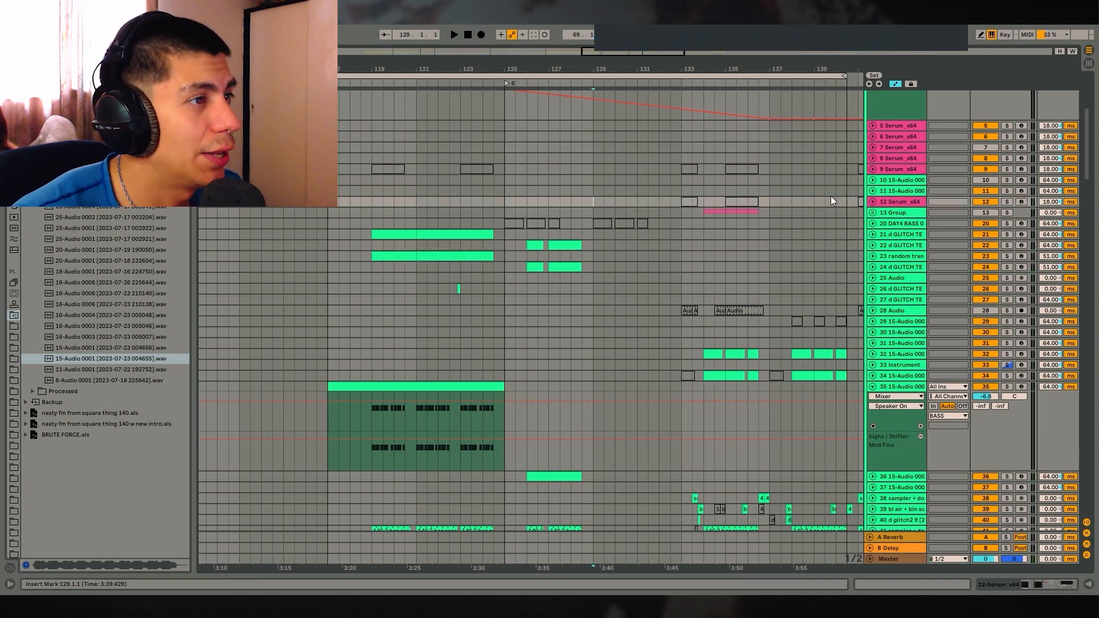
pyautogui.scroll(5, 899, 217)
pyautogui.click(870, 104)
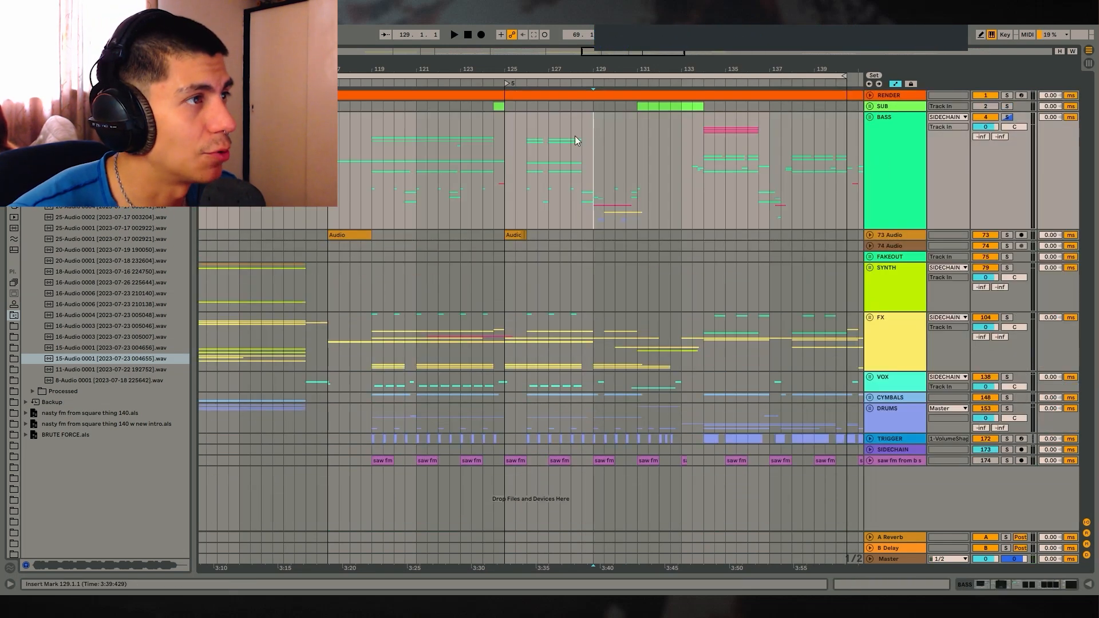
pyautogui.press('space')
# Step: Select the BASS group from bar 131 into bar 139 during playback and unfold the SUB group to show its sub drop clips
pyautogui.moveTo(613, 67); pyautogui.dragTo(650, 195)
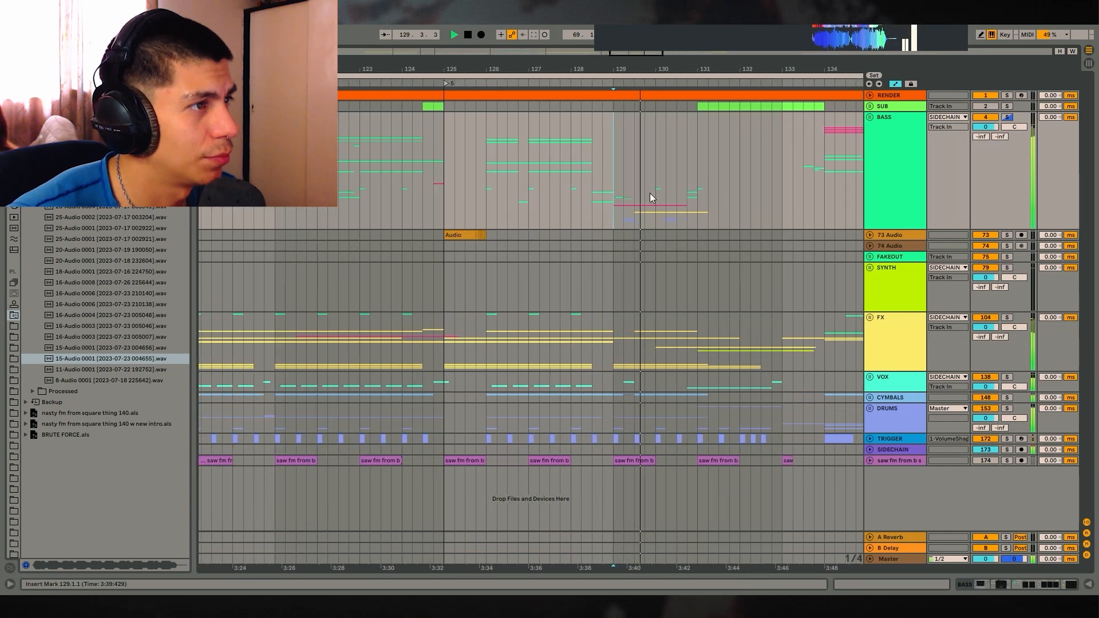
pyautogui.moveTo(710, 64); pyautogui.dragTo(581, 36)
pyautogui.moveTo(575, 148); pyautogui.dragTo(831, 178)
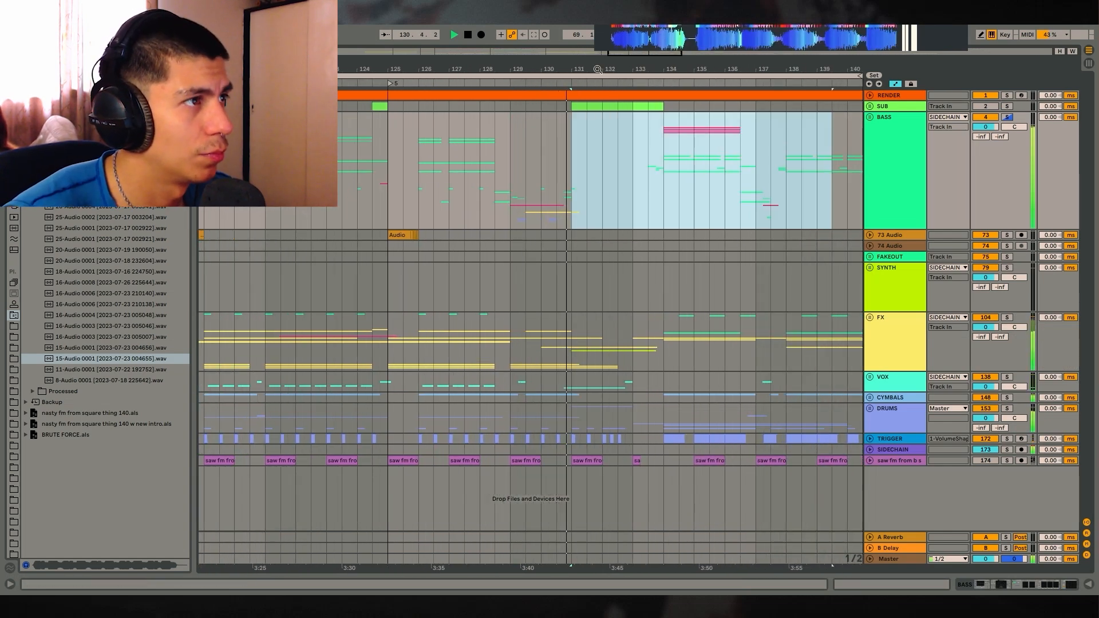
pyautogui.moveTo(597, 68); pyautogui.dragTo(558, 28)
pyautogui.click(871, 106)
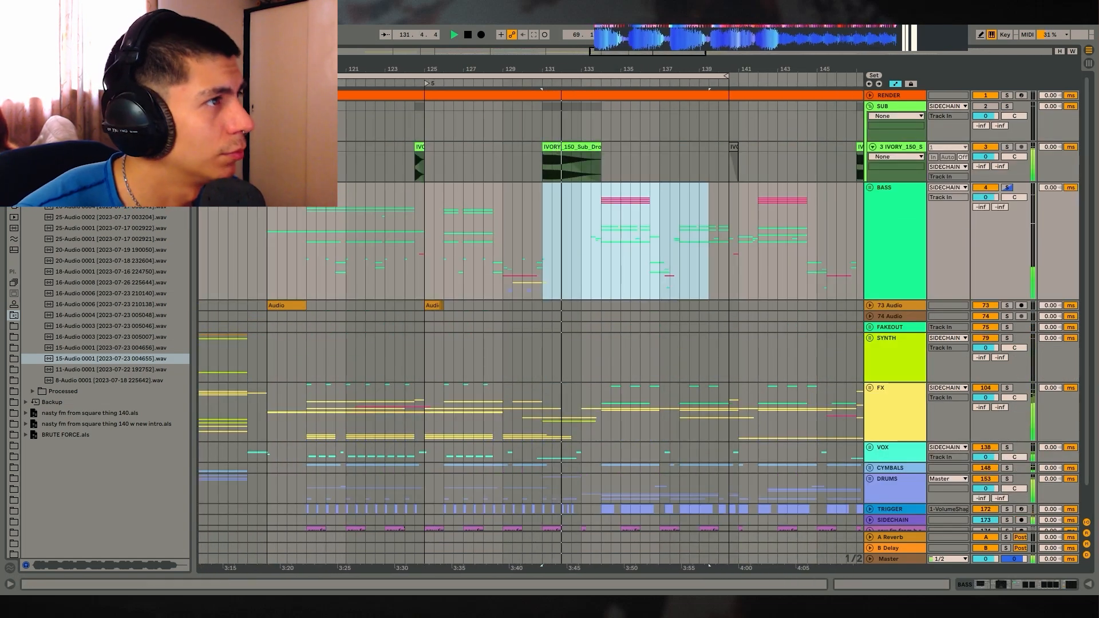
pyautogui.moveTo(574, 68); pyautogui.dragTo(533, 72)
pyautogui.click(697, 146)
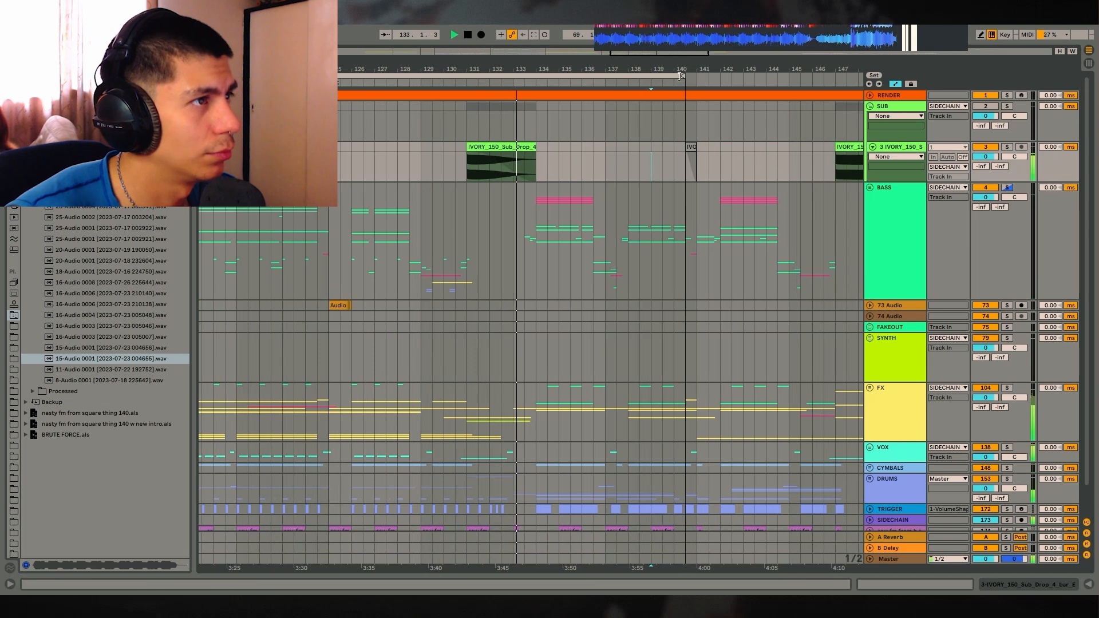
# Step: Extend the loop's end to bar 145 while the mix plays, then stop playback
pyautogui.moveTo(684, 76); pyautogui.dragTo(778, 100)
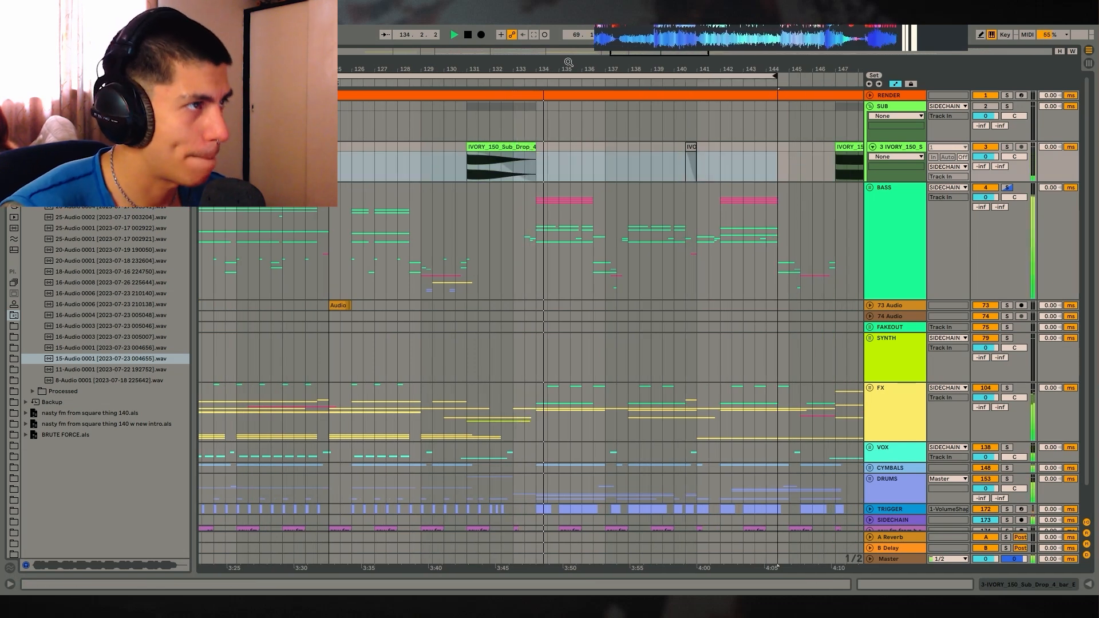
pyautogui.moveTo(568, 68); pyautogui.dragTo(567, 75)
pyautogui.moveTo(802, 75); pyautogui.dragTo(814, 76)
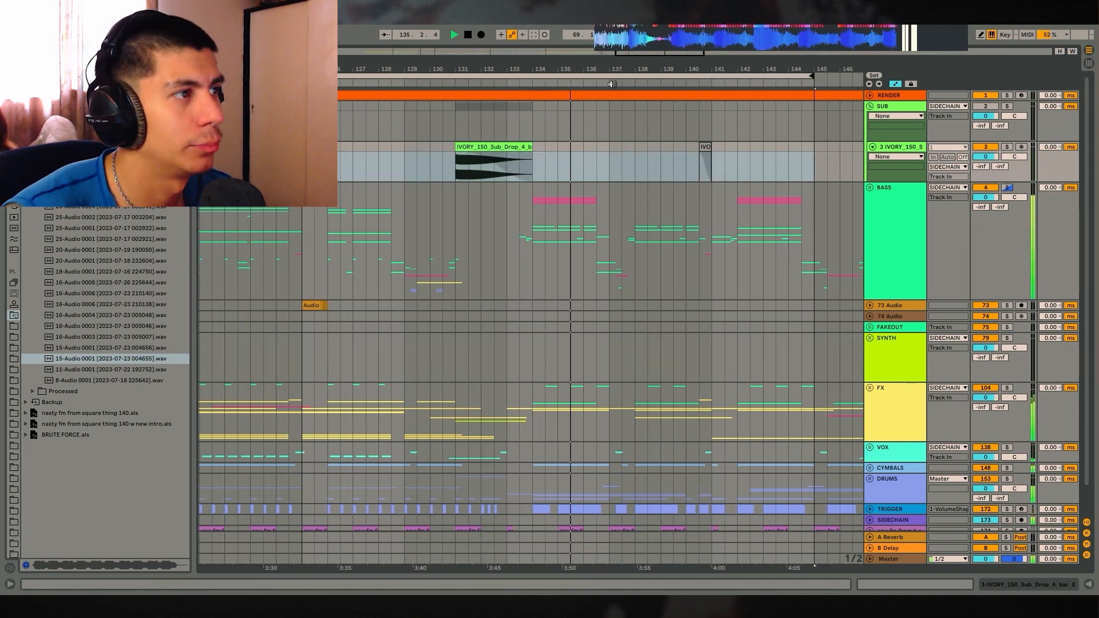
pyautogui.click(590, 233)
pyautogui.press('space')
# Step: Select the BASS group from 137.1.1 to 146.3.1, then bring the section at bars 117 to 126 back into view
pyautogui.moveTo(612, 234); pyautogui.dragTo(854, 229)
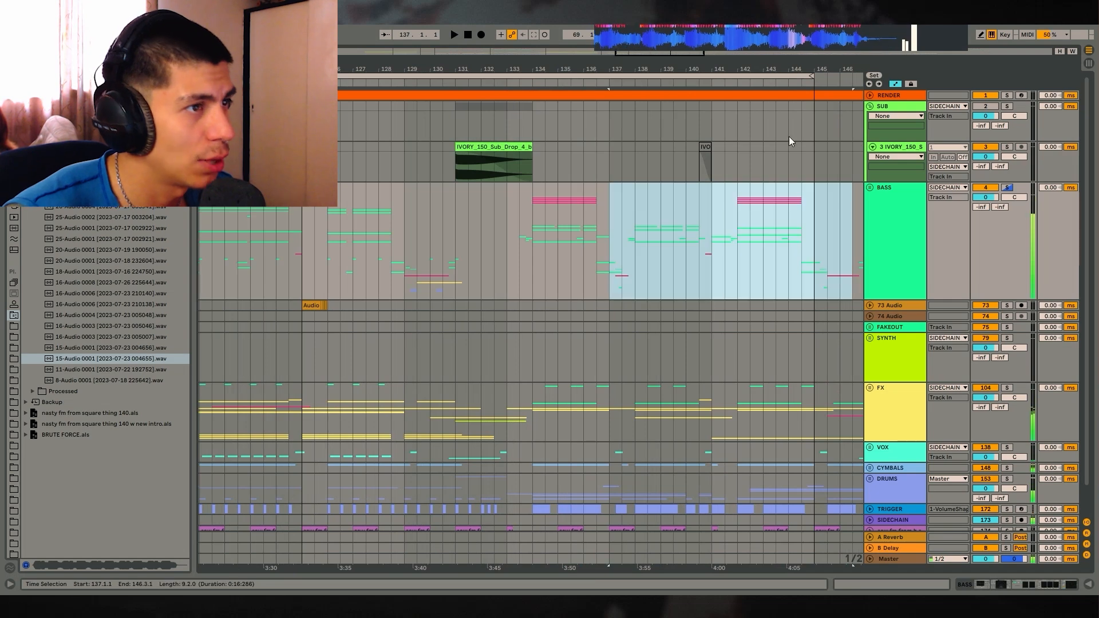
pyautogui.moveTo(750, 71); pyautogui.dragTo(804, 70)
pyautogui.click(654, 218)
pyautogui.scroll(-2, 682, 287)
pyautogui.moveTo(593, 69); pyautogui.dragTo(858, 79)
pyautogui.moveTo(481, 68); pyautogui.dragTo(488, 94)
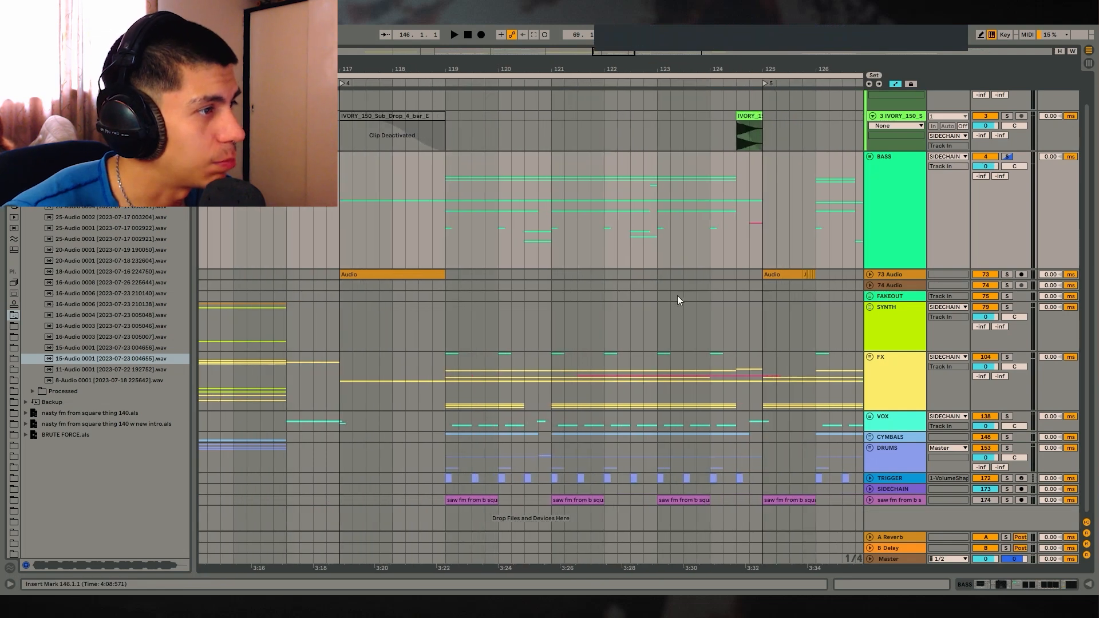
# Step: Unfold the VOX group and play track 146 soloed from its first vocal clip at 119.1.3
pyautogui.click(870, 417)
pyautogui.click(873, 415)
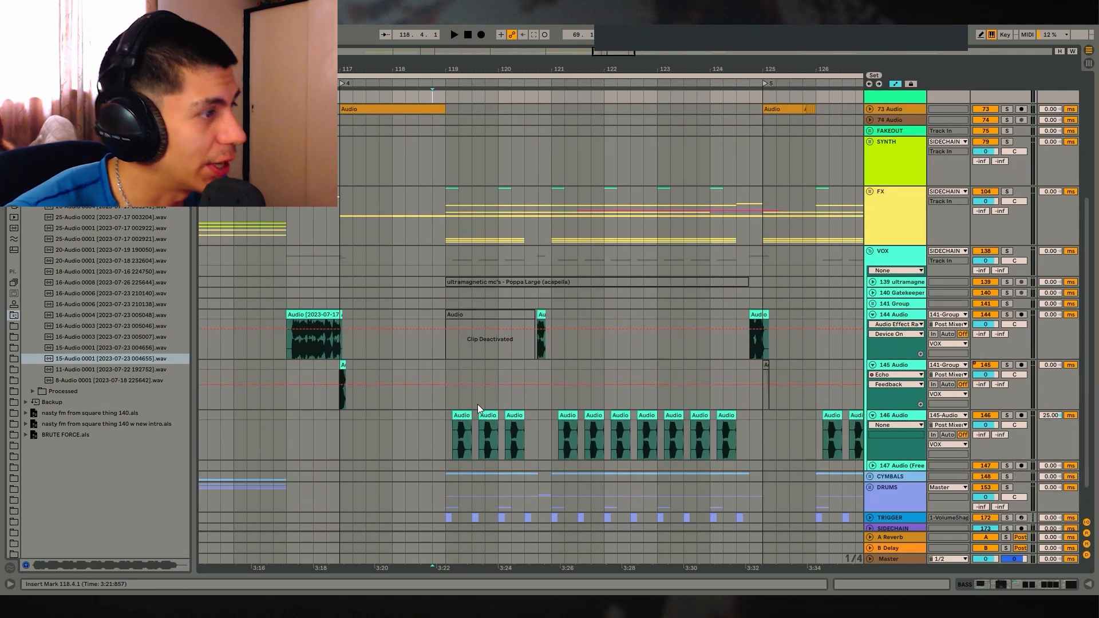
pyautogui.click(471, 414)
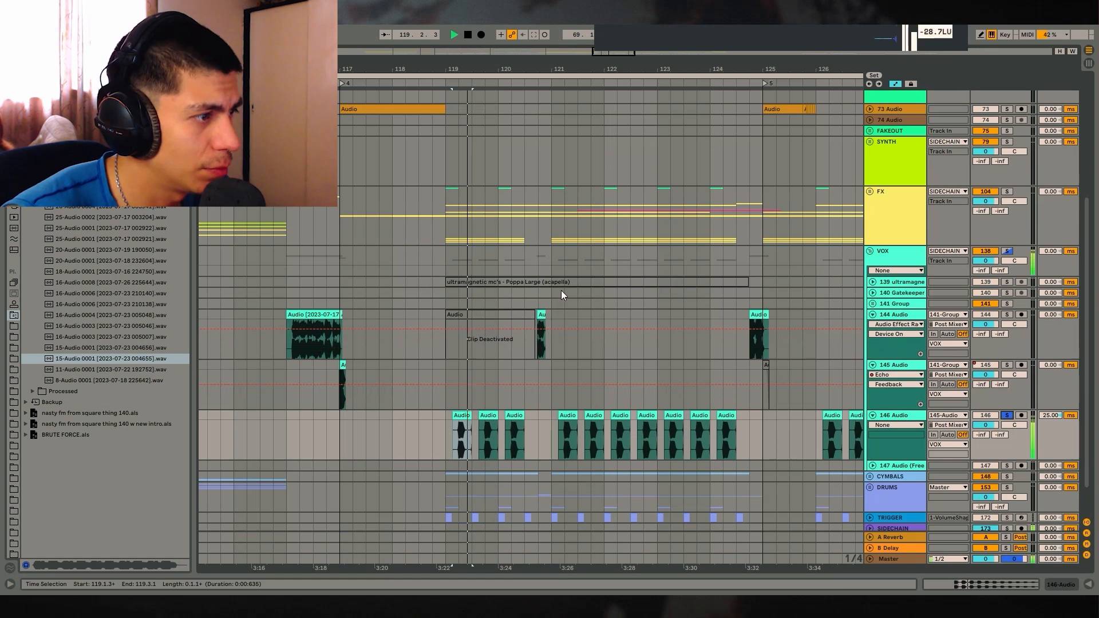
# Step: Unsolo track 146 to hear its vocal chops in the full mix, then stop and place the insert marker at 118.4.1
pyautogui.click(1006, 417)
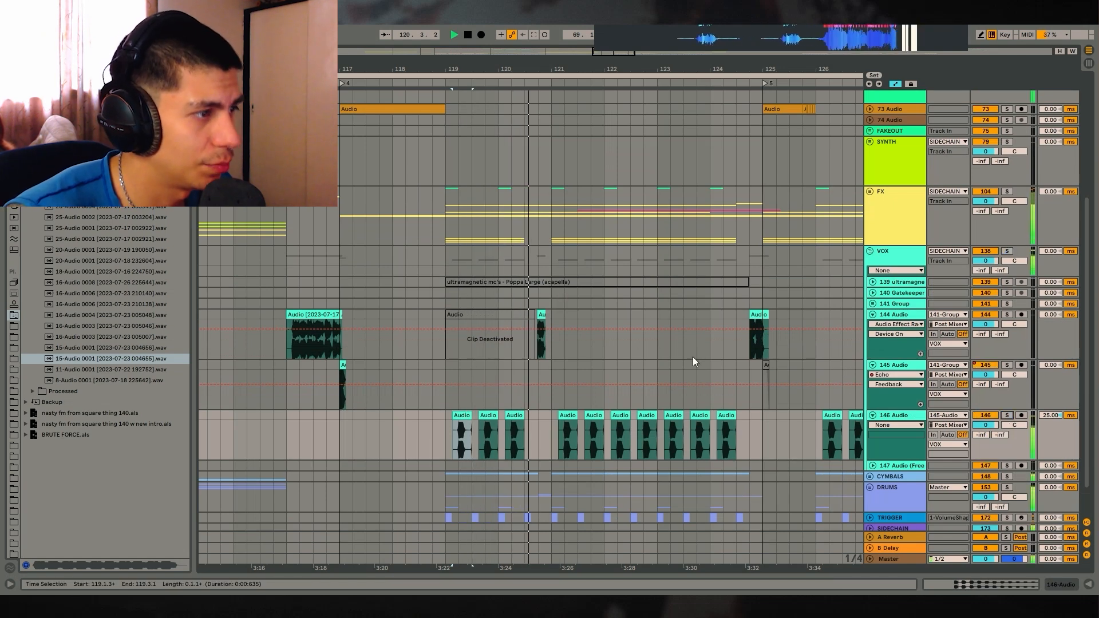
pyautogui.moveTo(575, 66)
pyautogui.mouseDown()
pyautogui.moveTo(575, 26)
pyautogui.moveTo(567, 92)
pyautogui.moveTo(578, 83)
pyautogui.mouseUp()
pyautogui.scroll(-2, 582, 276)
pyautogui.click(423, 378)
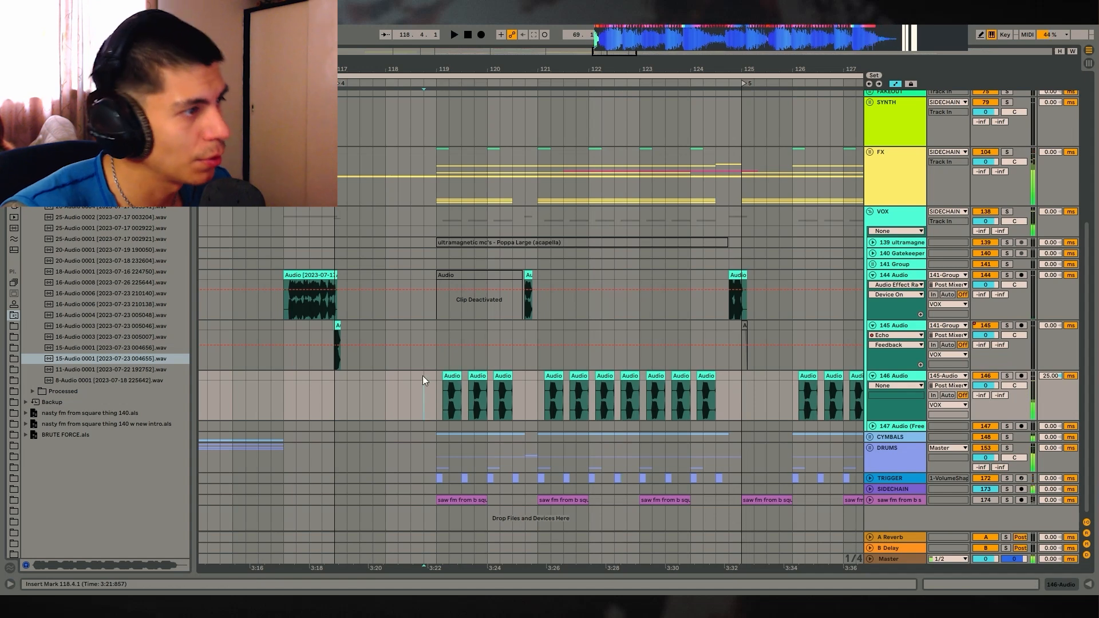
pyautogui.press('space')
# Step: Select the row of vocal chops on track 146 from 119.1.1 to 125.1.1
pyautogui.scroll(6, 520, 283)
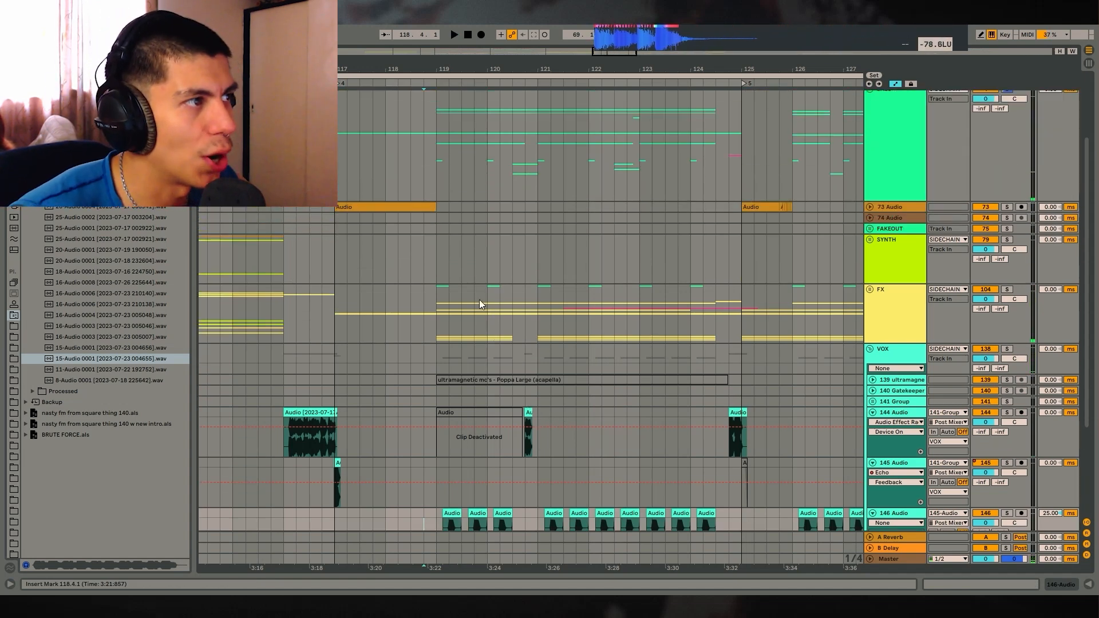
pyautogui.scroll(-4, 486, 297)
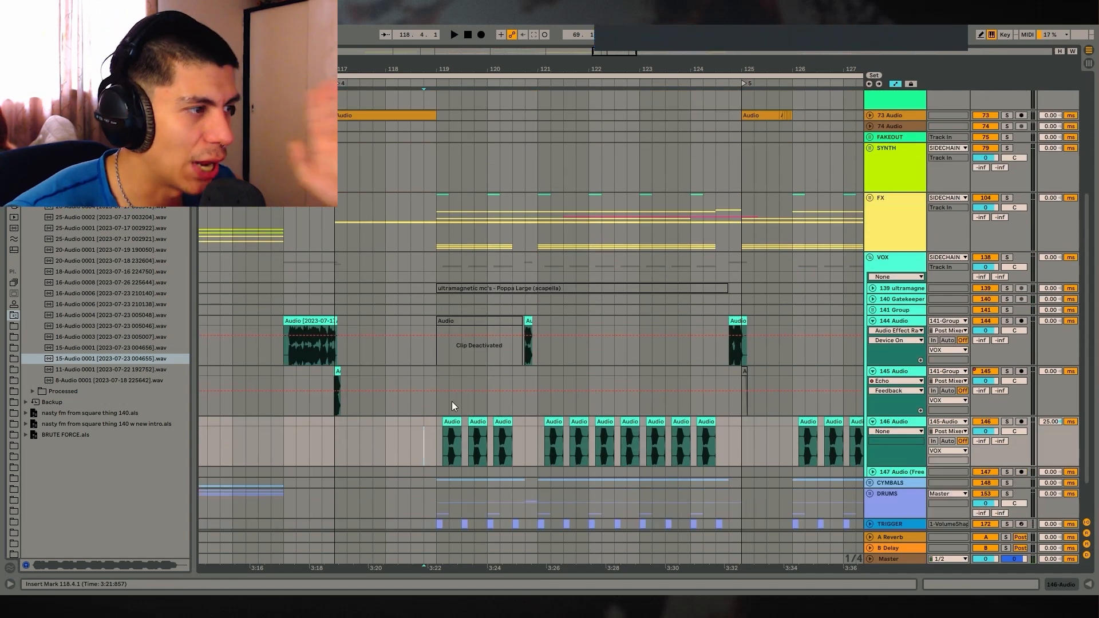
pyautogui.scroll(-2, 452, 398)
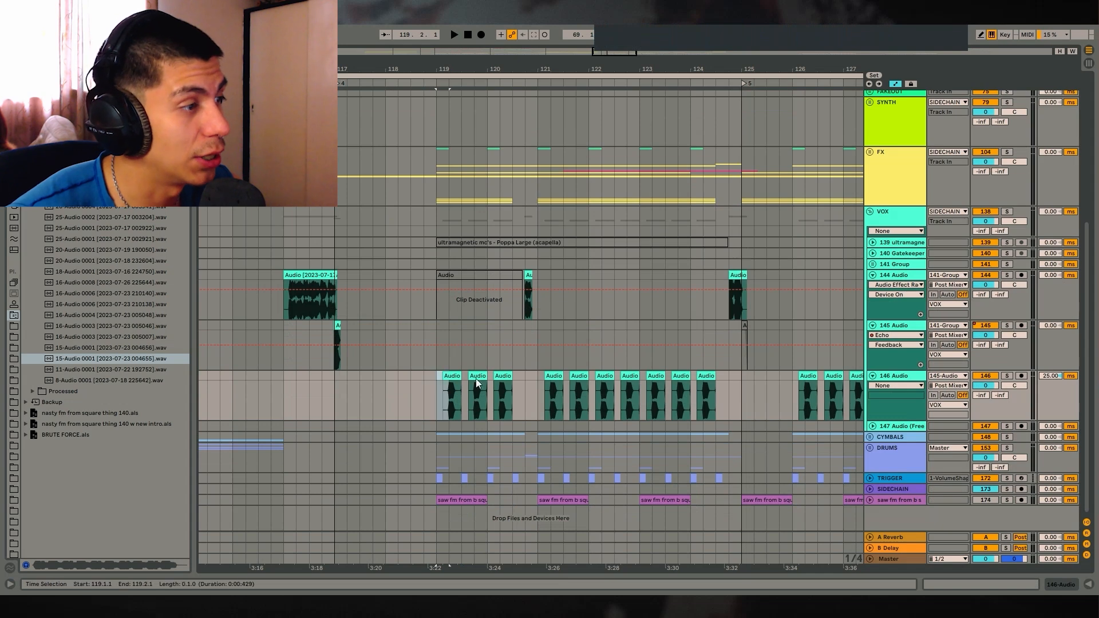
pyautogui.moveTo(438, 395); pyautogui.dragTo(743, 401)
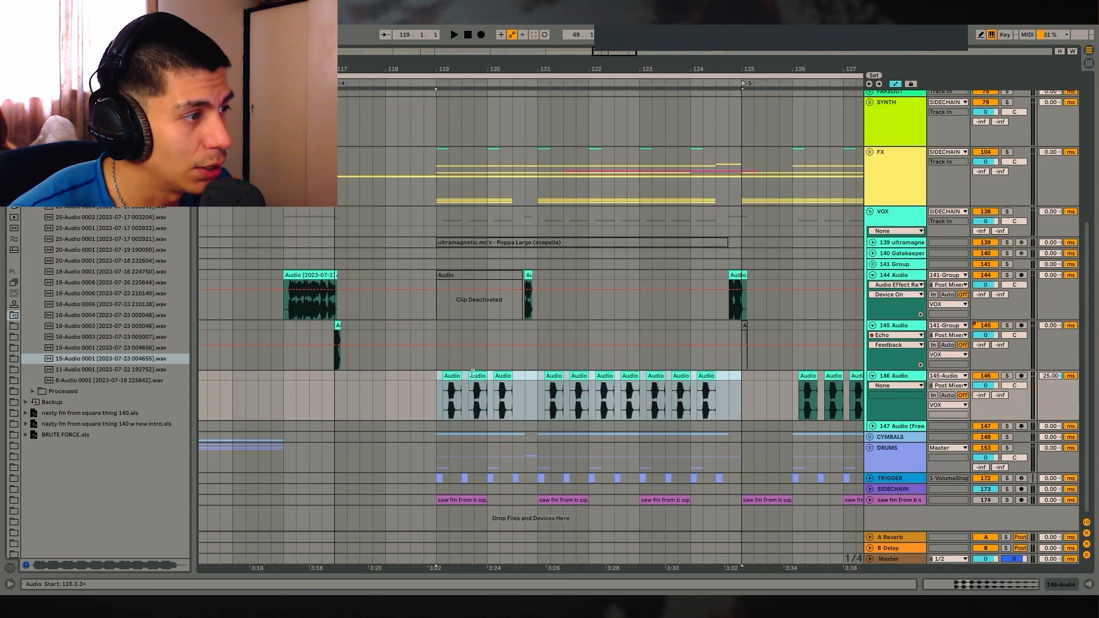
pyautogui.moveTo(424, 395); pyautogui.dragTo(699, 389)
# Step: Play the full mix from track 146's first vocal chop, then stop and return the insert marker to 118.4.1
pyautogui.click(452, 376)
pyautogui.press('space')
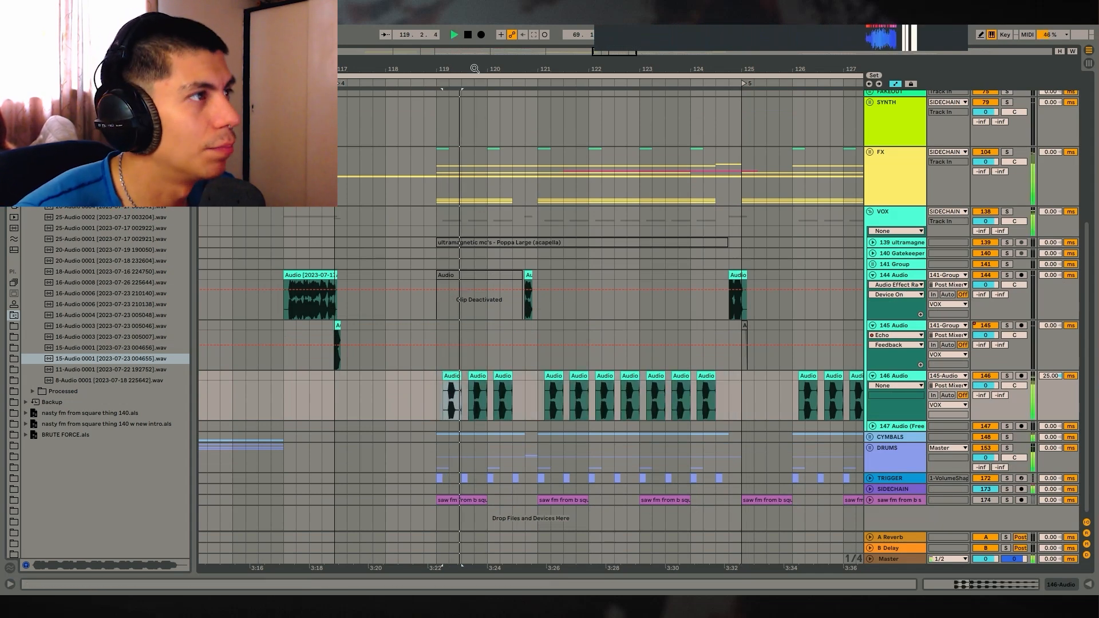
pyautogui.scroll(2, 443, 371)
pyautogui.click(442, 379)
pyautogui.press('space')
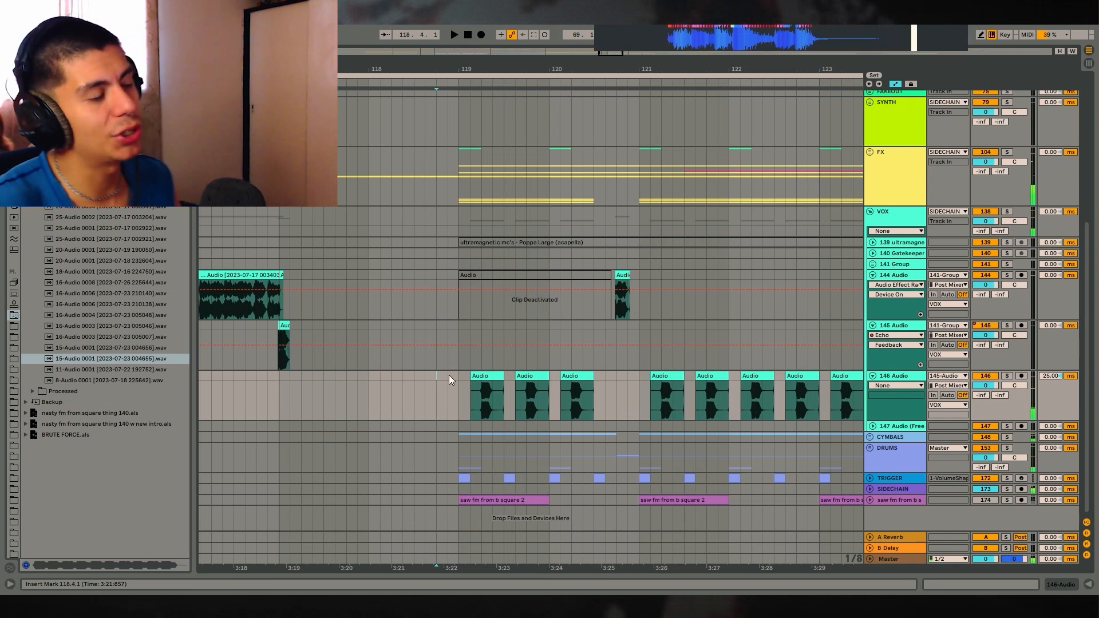
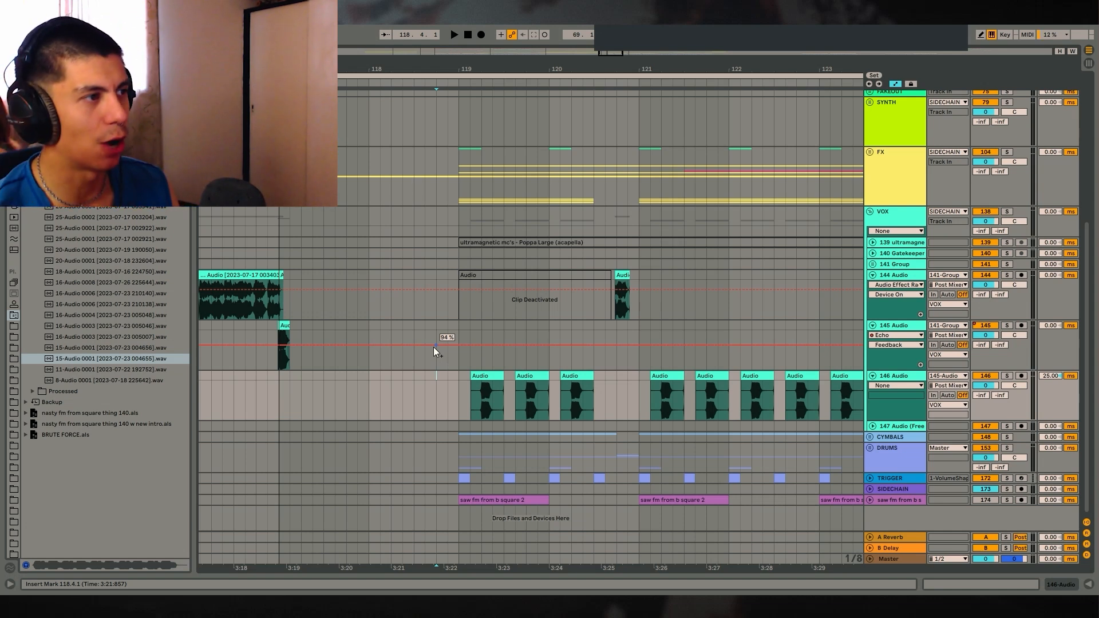
pyautogui.click(584, 328)
pyautogui.moveTo(124, 357)
pyautogui.mouseDown()
pyautogui.moveTo(596, 329)
pyautogui.moveTo(561, 331)
pyautogui.mouseUp()
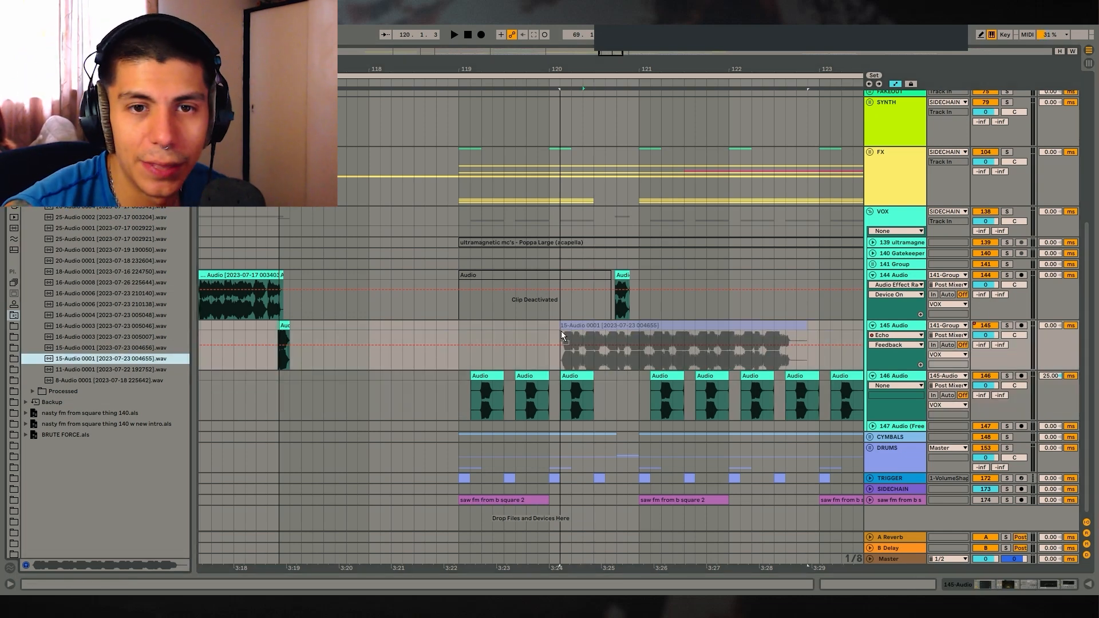
pyautogui.press('Escape')
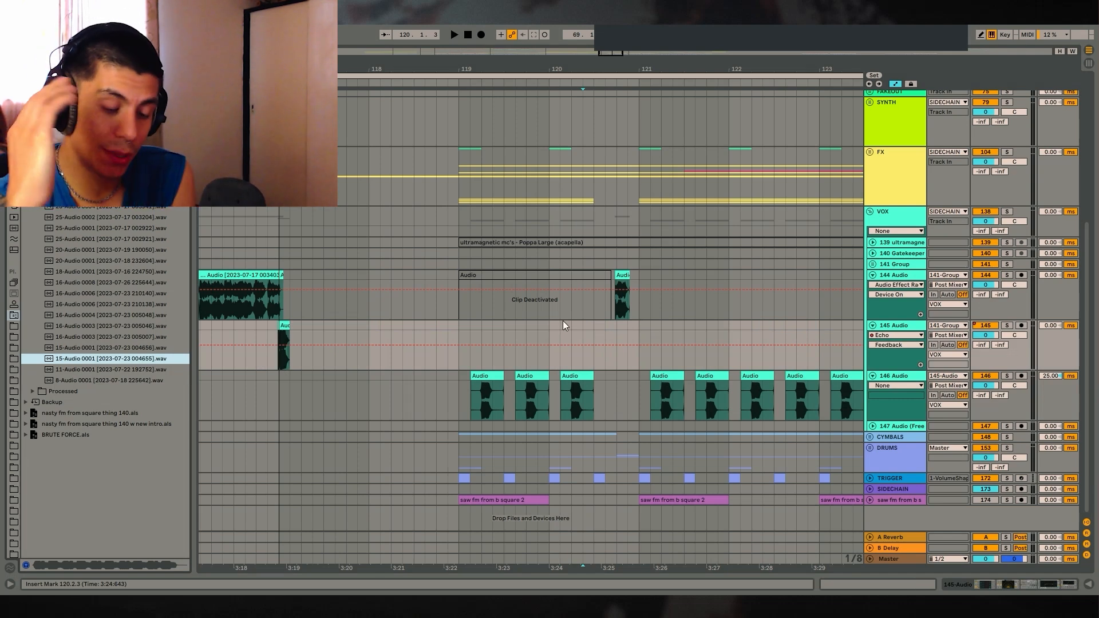
# Step: Go back to the first drop at bar 69 and select the BASS group's opening bars from 69.1.1 to 73.1.1
pyautogui.moveTo(611, 52); pyautogui.dragTo(447, 61)
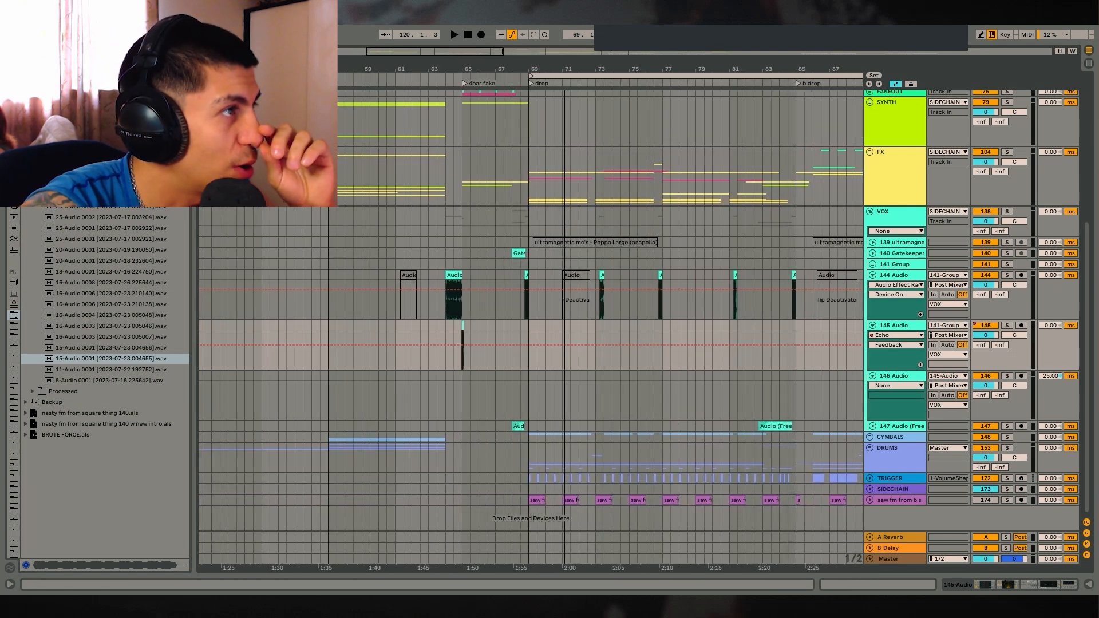
pyautogui.scroll(3, 565, 88)
pyautogui.scroll(1, 544, 256)
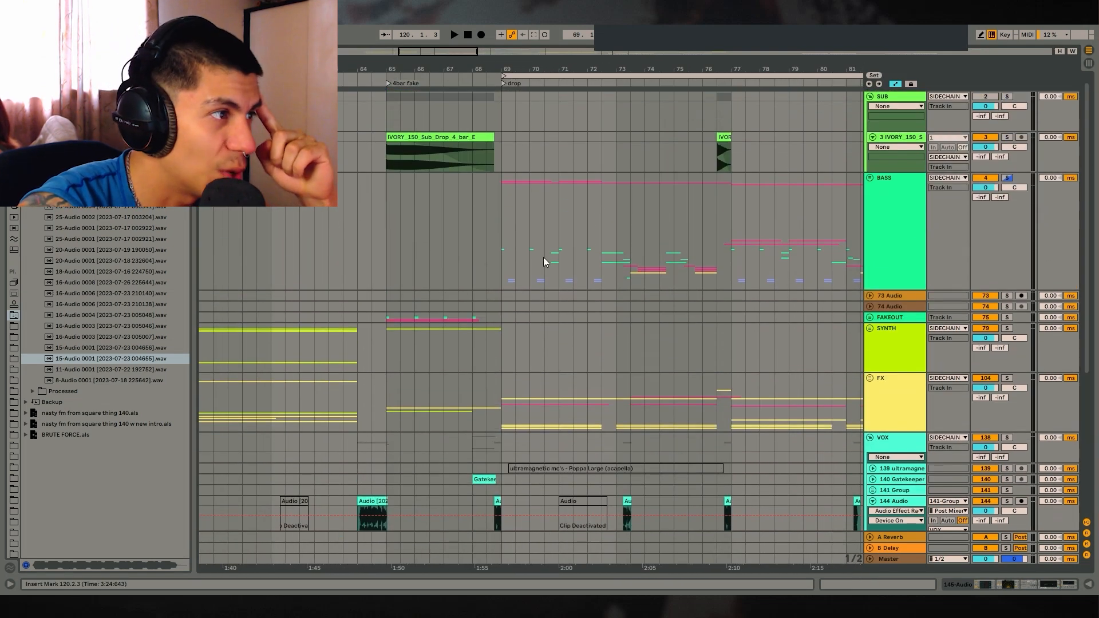
pyautogui.moveTo(494, 181); pyautogui.dragTo(608, 185)
pyautogui.moveTo(608, 184); pyautogui.dragTo(524, 186)
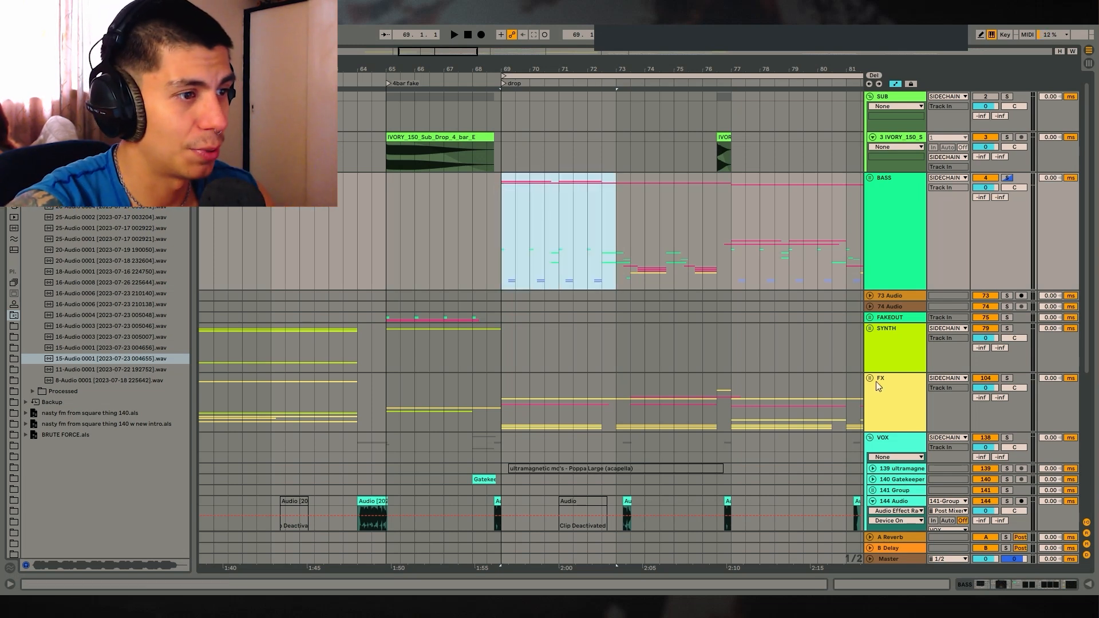
# Step: Play the drop's opening and set the loop to the BASS group's selection from 69.1.1 to 71.1.1
pyautogui.press('space')
pyautogui.moveTo(567, 199); pyautogui.dragTo(495, 206)
pyautogui.hotkey('ctrl', 'l')
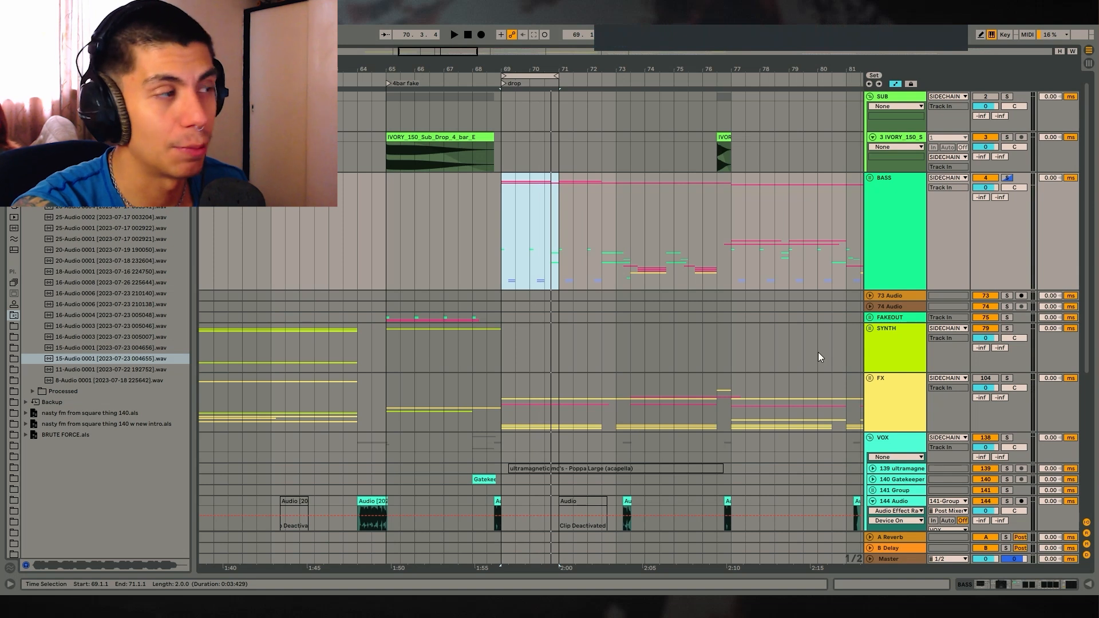
# Step: Solo the FX group and play the drop from bar 69, unsolo it, and return the insert marker to the BASS group at 69.1.1
pyautogui.scroll(-3, 987, 398)
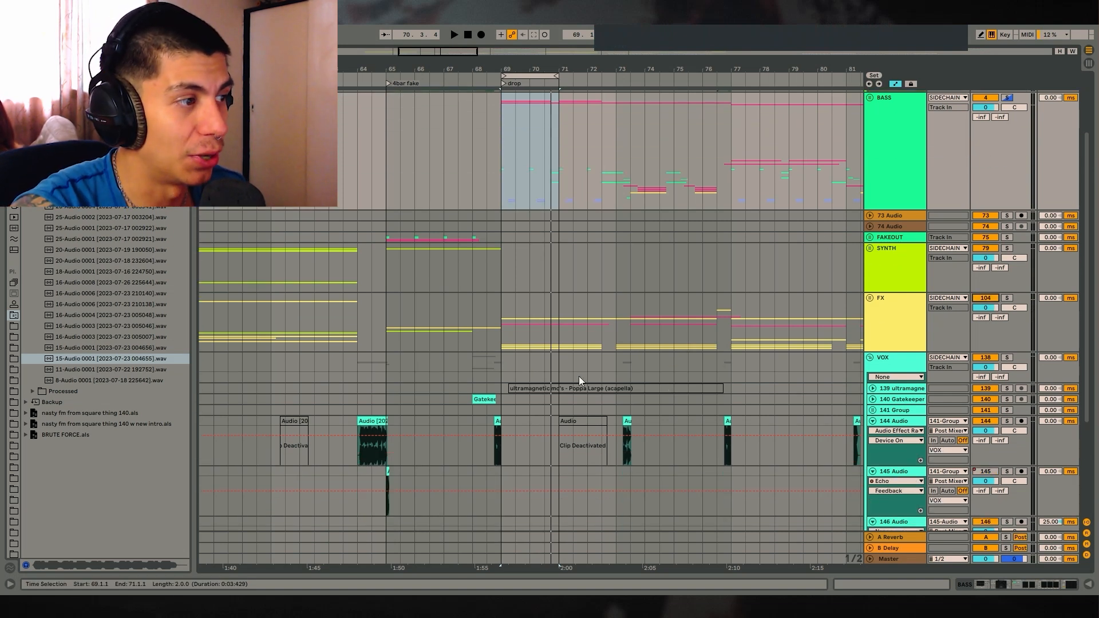
pyautogui.click(503, 338)
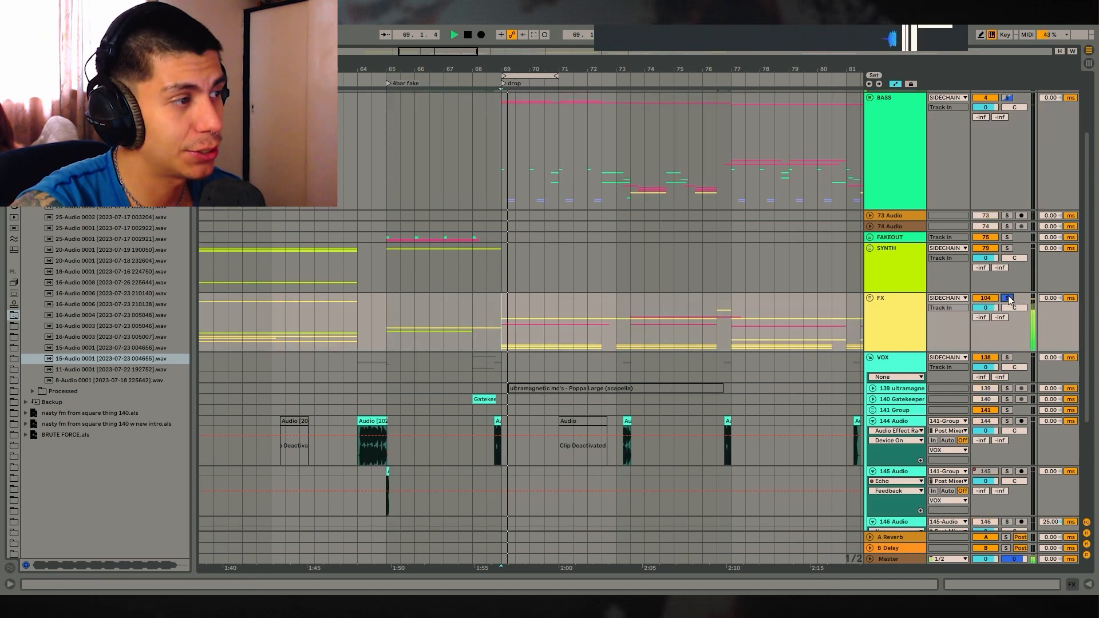
pyautogui.click(1007, 298)
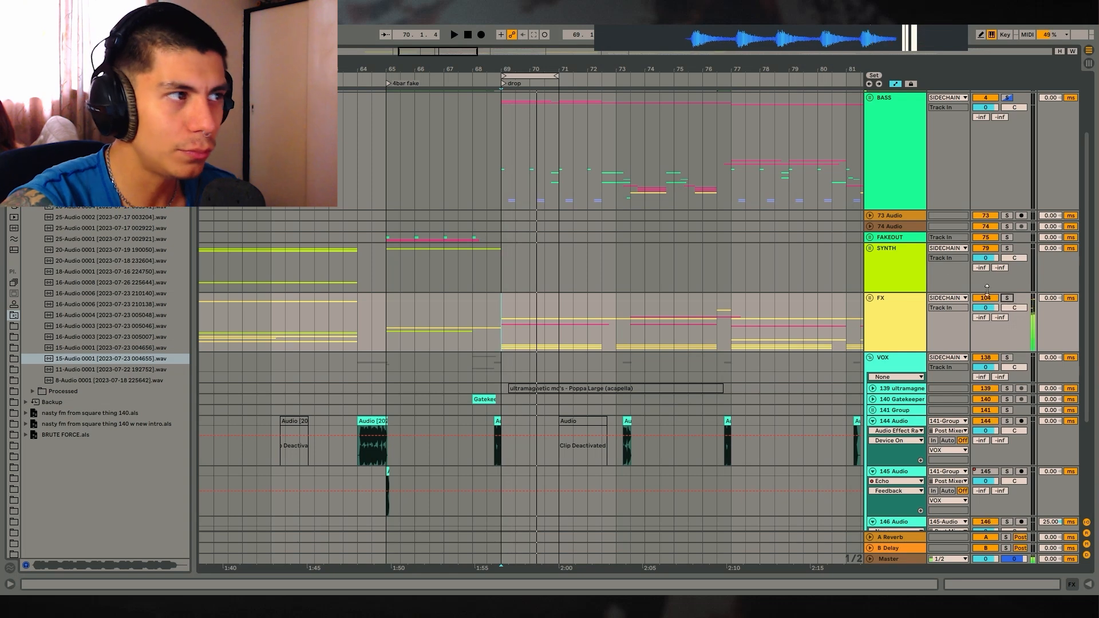
pyautogui.click(504, 198)
pyautogui.press('space')
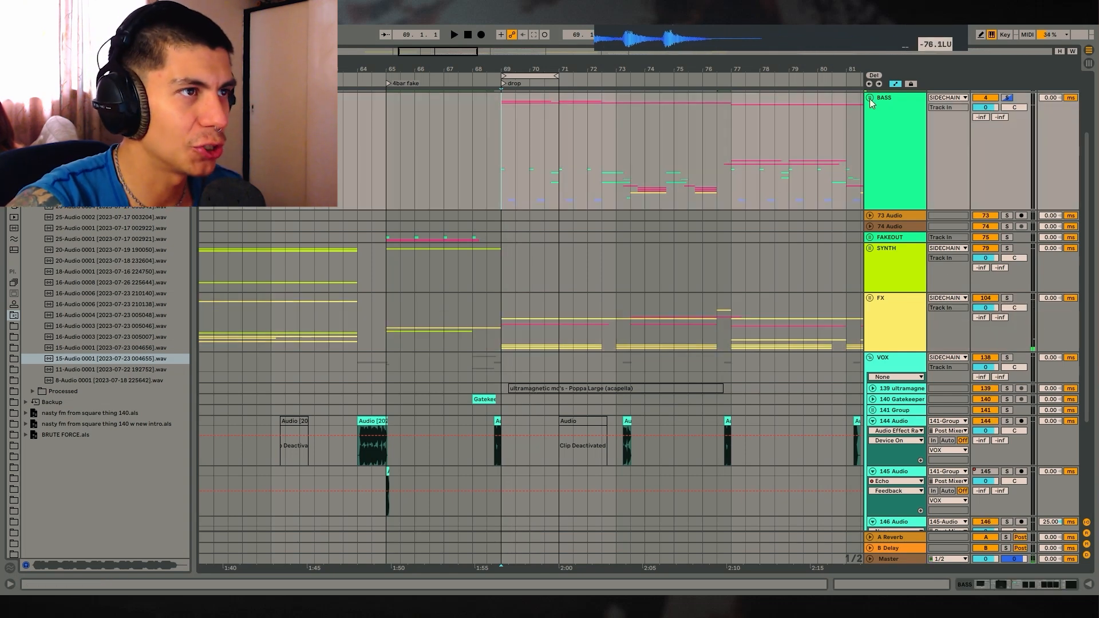
# Step: Unfold the BASS group, play the opening bars of the drop, and place the insert marker on track 59 at 70.1.1
pyautogui.scroll(3, 603, 261)
pyautogui.click(869, 188)
pyautogui.scroll(-10, 552, 341)
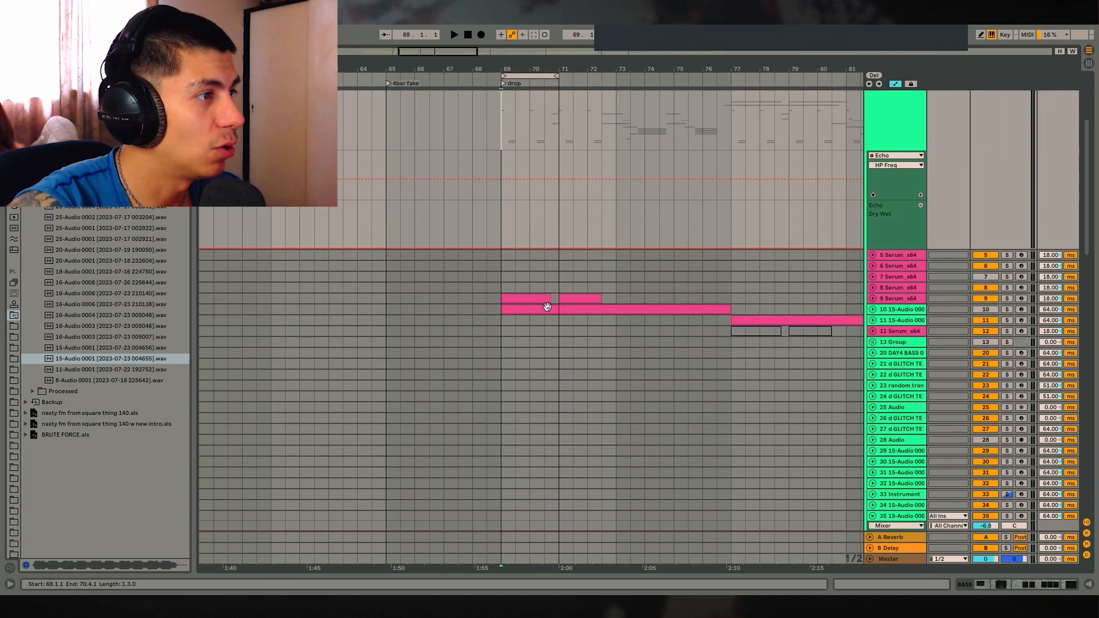
pyautogui.scroll(-3, 573, 406)
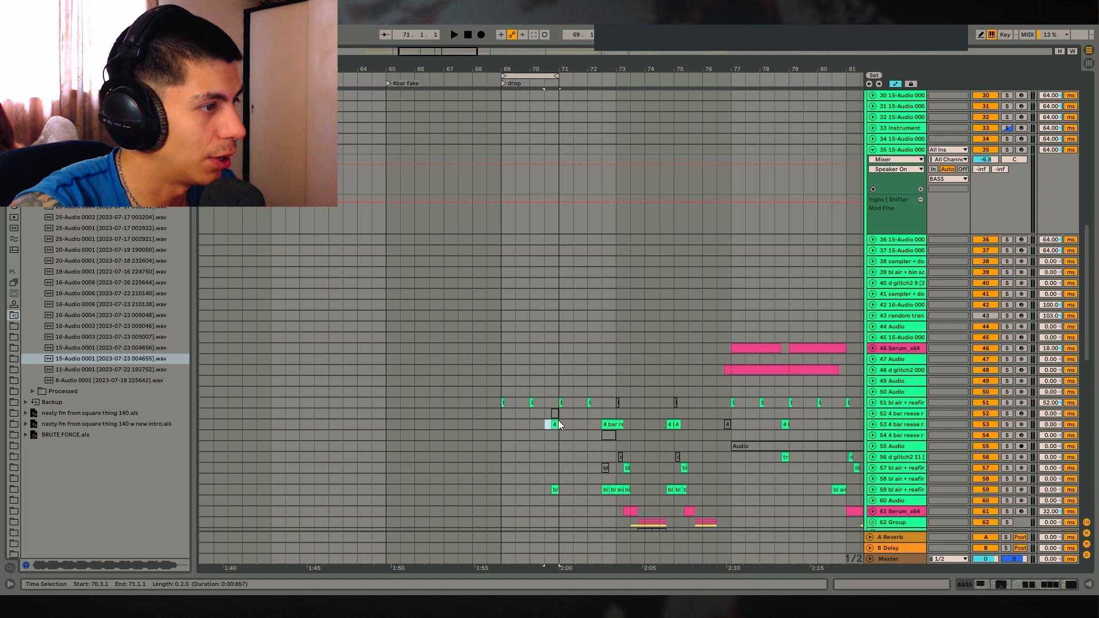
pyautogui.click(531, 489)
pyautogui.press('space')
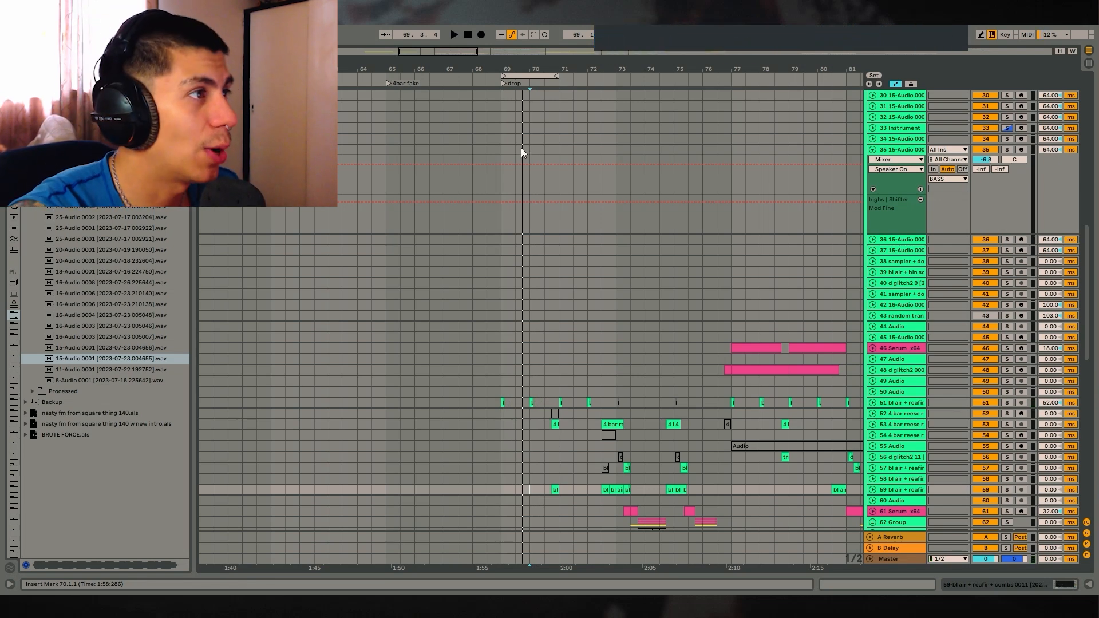
# Step: Select the drop's opening from 69.1.1 to 71.1.1 in the bass tracks and shift the loop to bars 71 to 73
pyautogui.scroll(-3, 553, 140)
pyautogui.moveTo(544, 63); pyautogui.dragTo(551, 138)
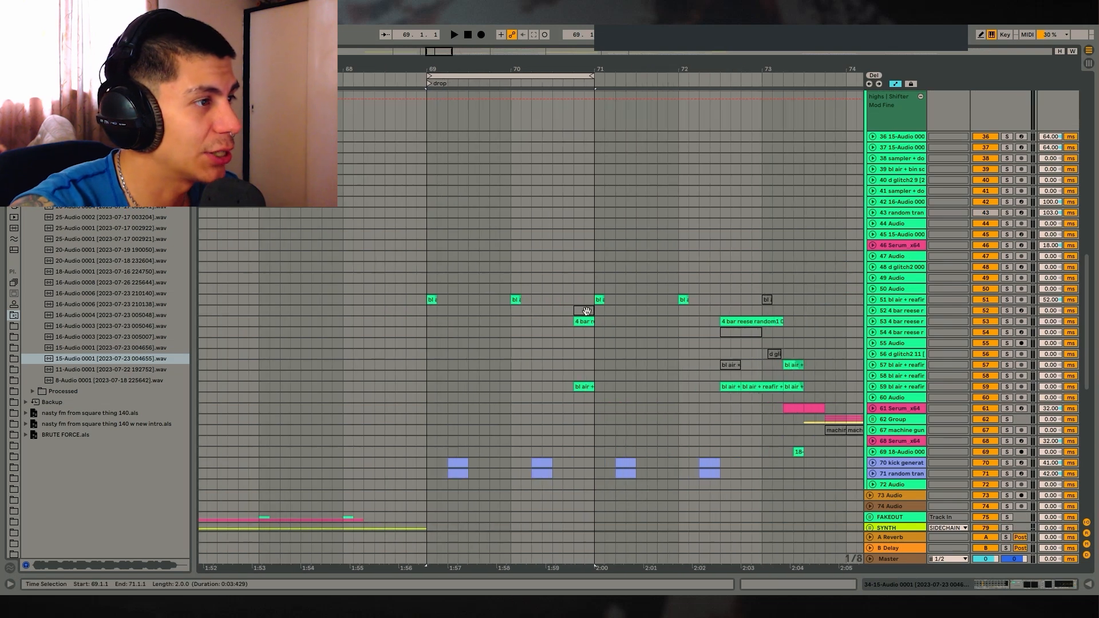
pyautogui.moveTo(542, 320); pyautogui.dragTo(626, 334)
pyautogui.moveTo(542, 75); pyautogui.dragTo(485, 45)
pyautogui.click(733, 332)
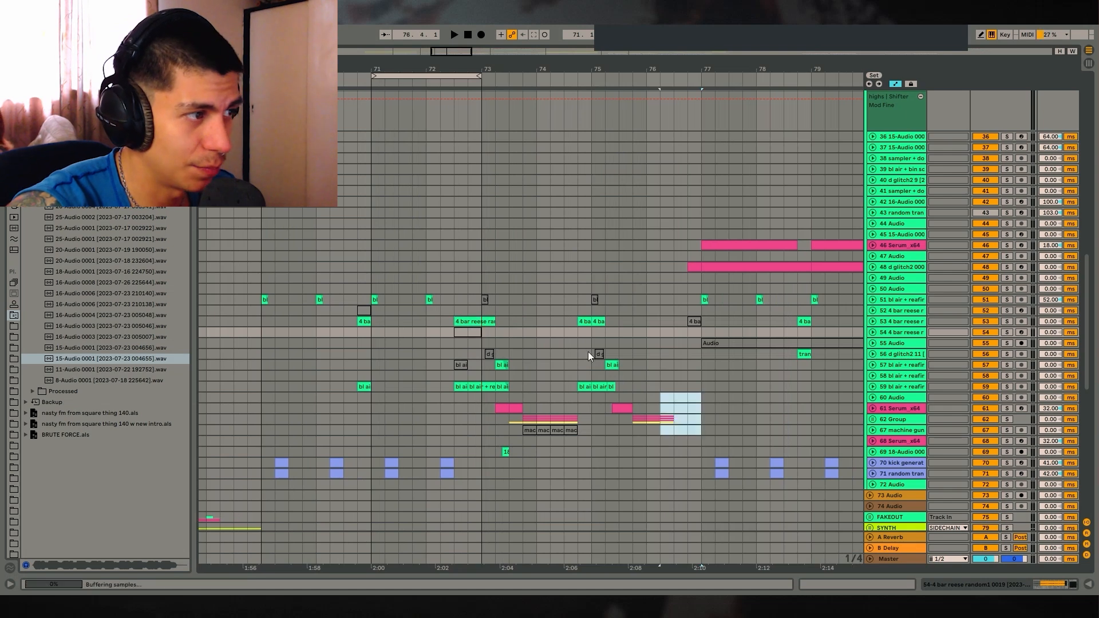
# Step: Select the drop's second half up to 77.1.1 across bass tracks 44 to 58, and from 73.1.1 to 77.1.1 on tracks 8 and 9
pyautogui.moveTo(589, 352); pyautogui.dragTo(486, 222)
pyautogui.moveTo(510, 67); pyautogui.dragTo(573, 61)
pyautogui.scroll(4, 578, 210)
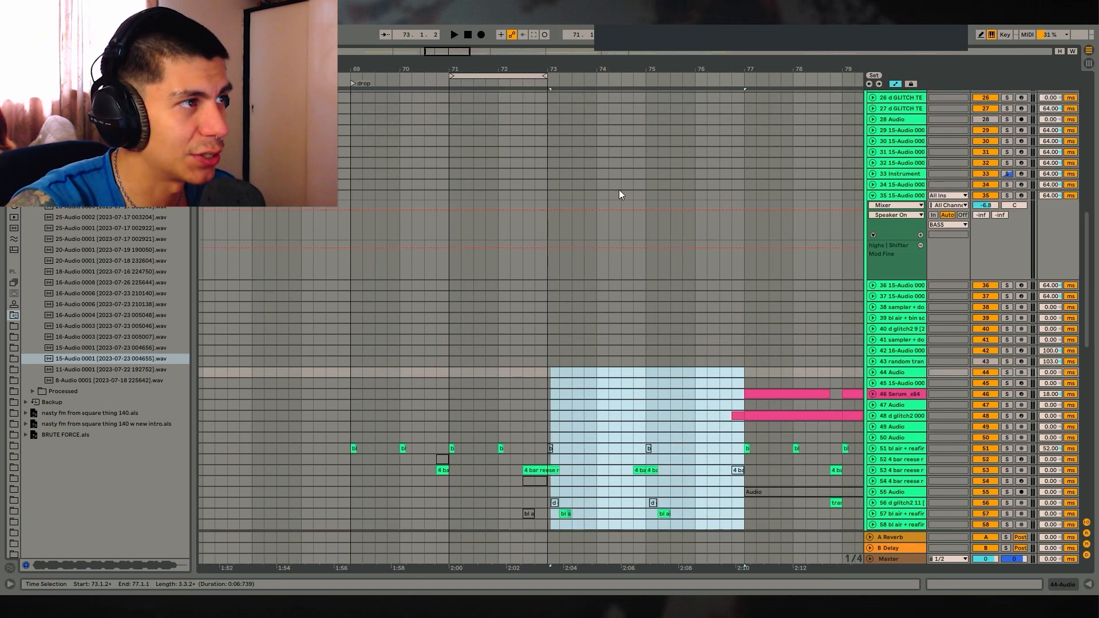
pyautogui.scroll(8, 619, 195)
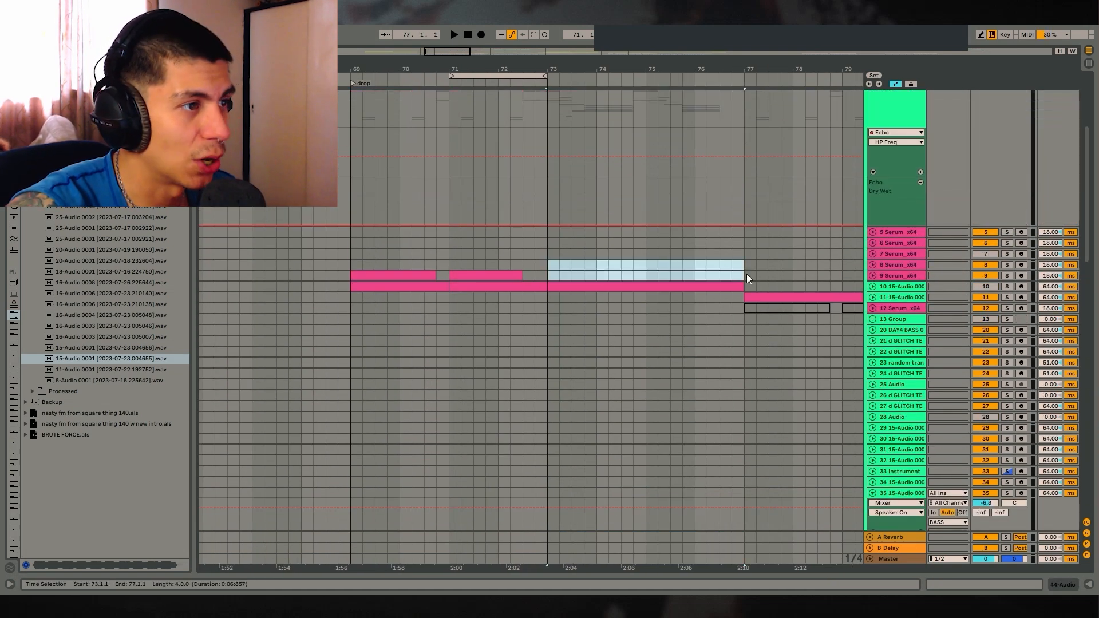
pyautogui.moveTo(747, 274); pyautogui.dragTo(746, 274)
# Step: Extend the loop over the drop from 69.1.1 to 77.1.1
pyautogui.moveTo(679, 65); pyautogui.dragTo(678, 53)
pyautogui.moveTo(498, 73); pyautogui.dragTo(419, 76)
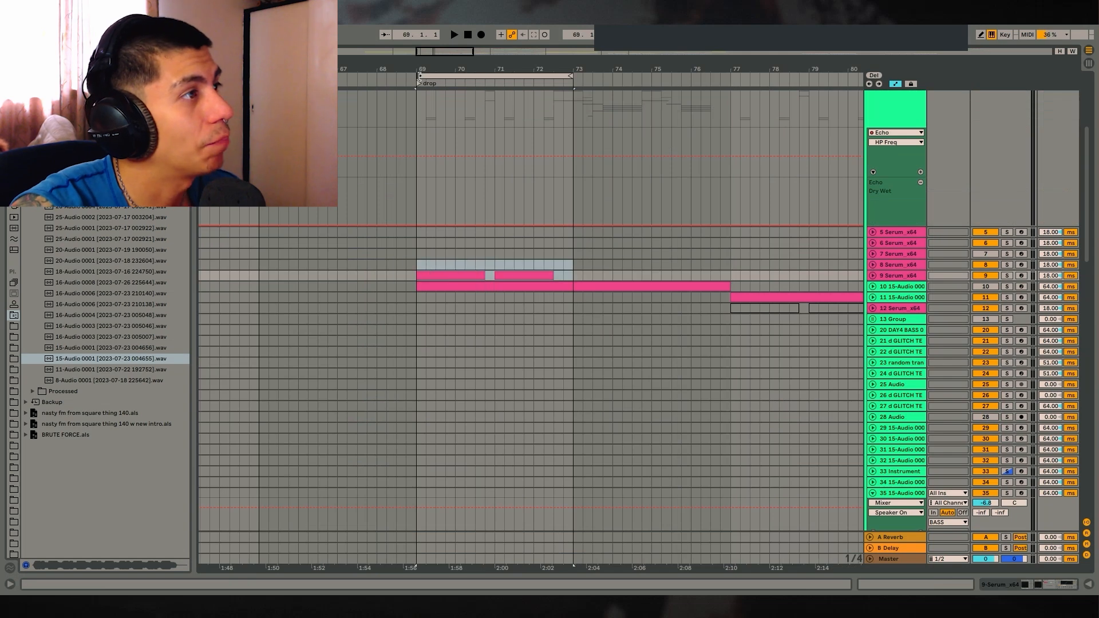
pyautogui.moveTo(570, 75); pyautogui.dragTo(731, 89)
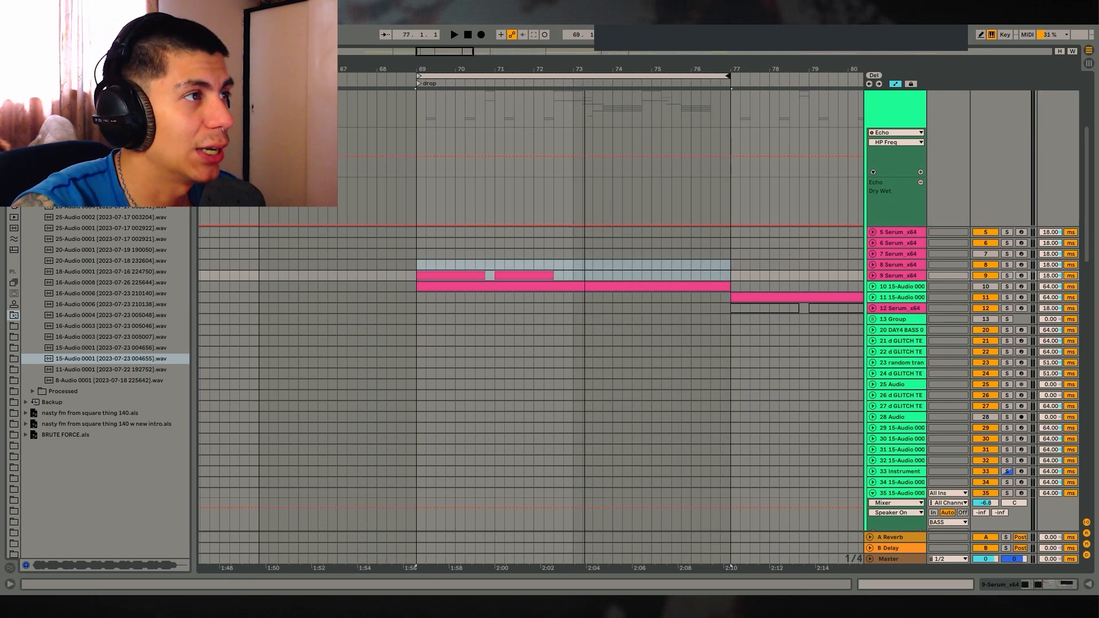
# Step: Fold the VOX group and show the drops and surrounding sections together with the lower bass tracks
pyautogui.moveTo(585, 67); pyautogui.dragTo(608, 76)
pyautogui.moveTo(1089, 179); pyautogui.dragTo(998, 410)
pyautogui.scroll(-3, 640, 318)
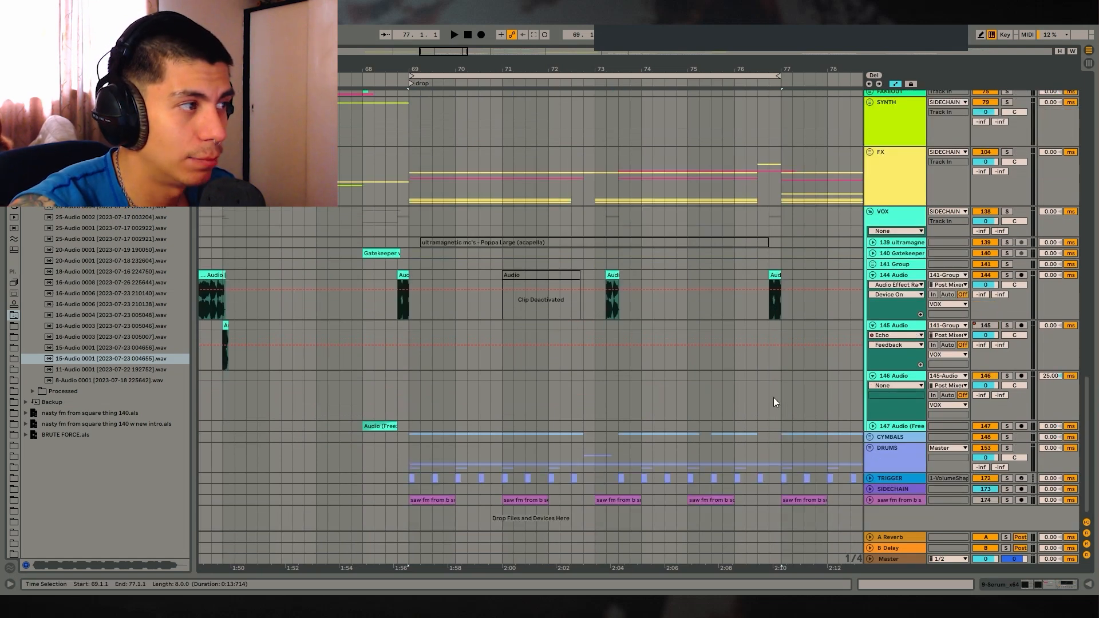
pyautogui.moveTo(553, 57); pyautogui.dragTo(514, 153)
pyautogui.scroll(2, 843, 299)
pyautogui.click(870, 337)
pyautogui.scroll(5, 520, 160)
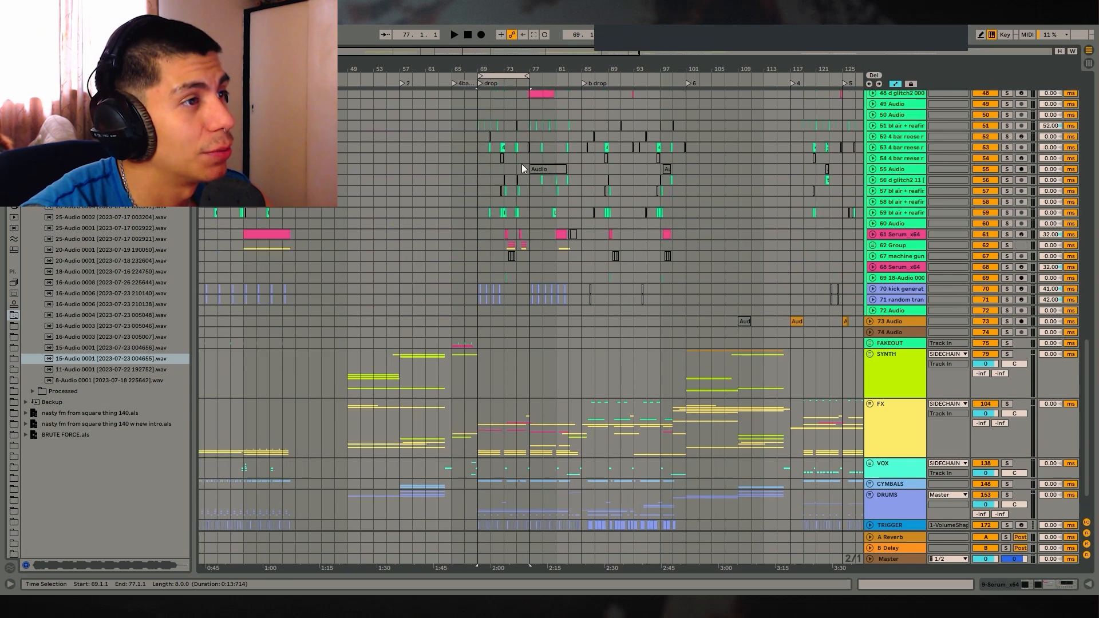
# Step: Unfold the Serum_x64 lane of track 9 and select its first drop clip from 69.1.1 to 70.4.1
pyautogui.moveTo(493, 67); pyautogui.dragTo(497, 124)
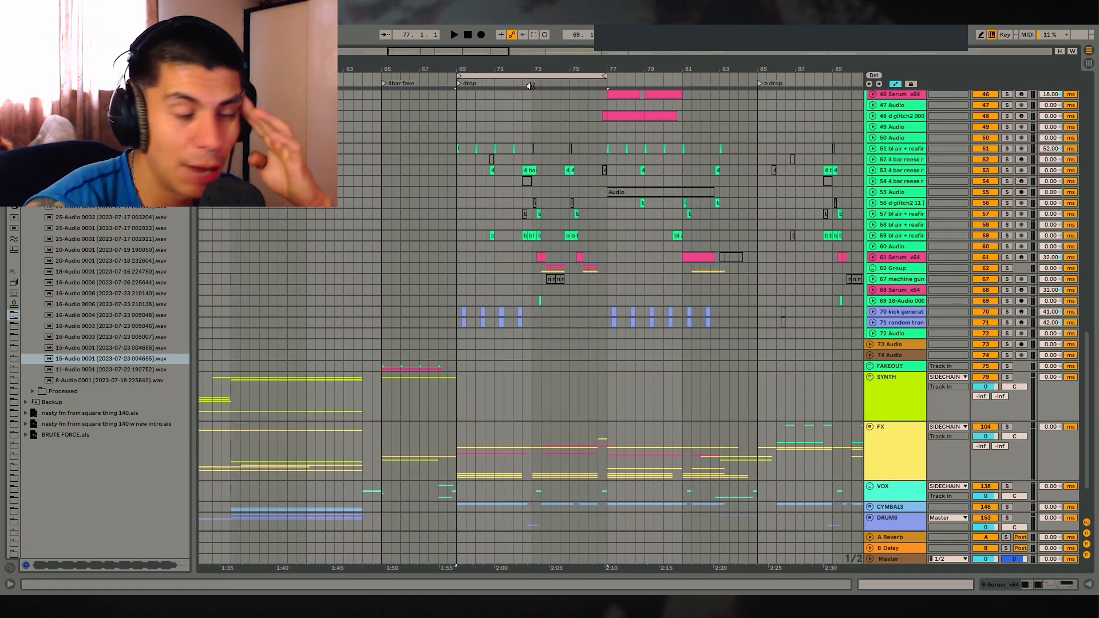
pyautogui.scroll(10, 497, 146)
pyautogui.scroll(10, 600, 226)
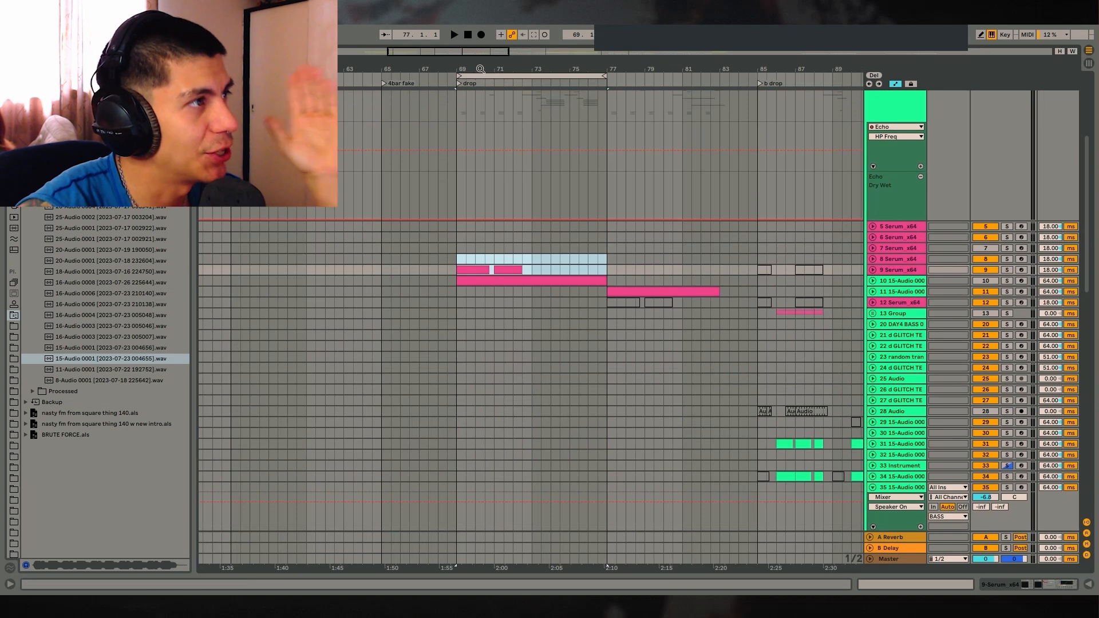
pyautogui.press('z')
pyautogui.click(873, 270)
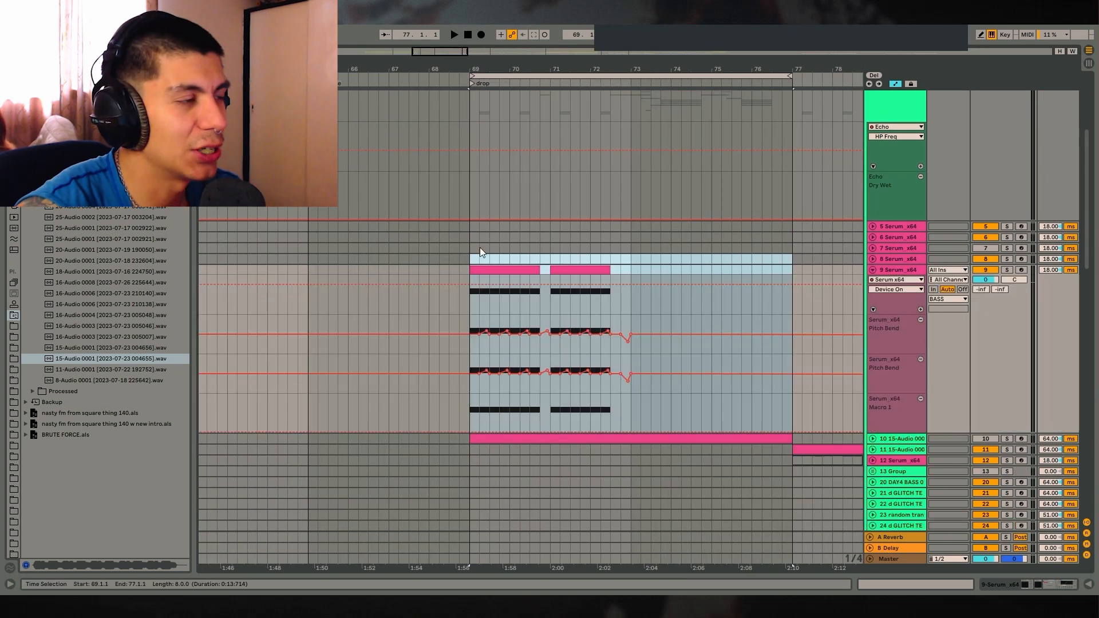
pyautogui.click(482, 270)
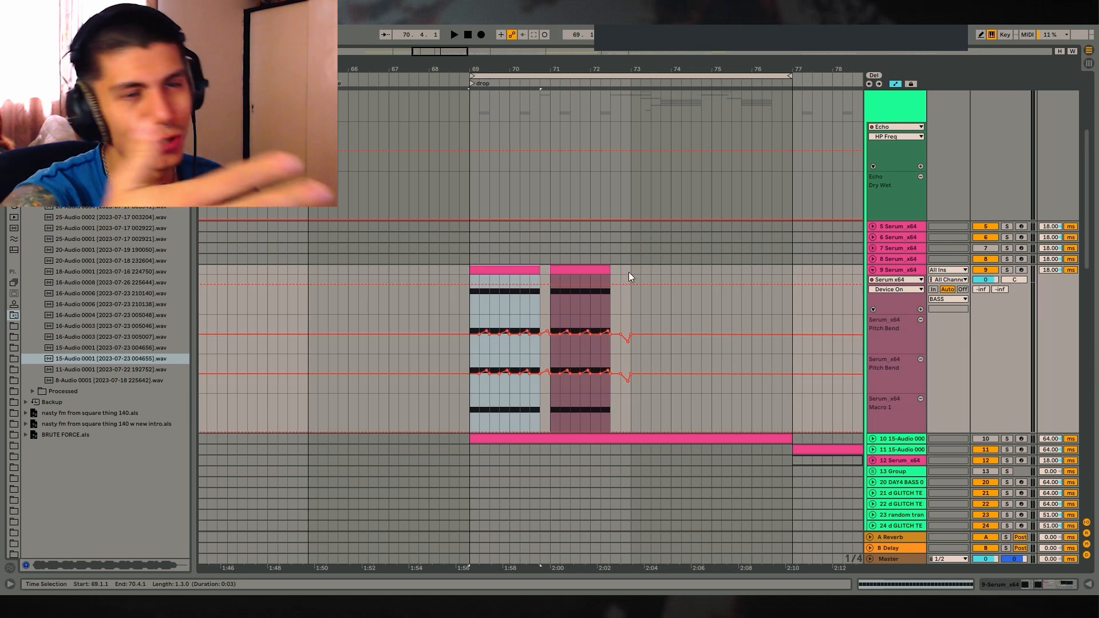
pyautogui.scroll(-4, 630, 247)
pyautogui.scroll(2, 630, 246)
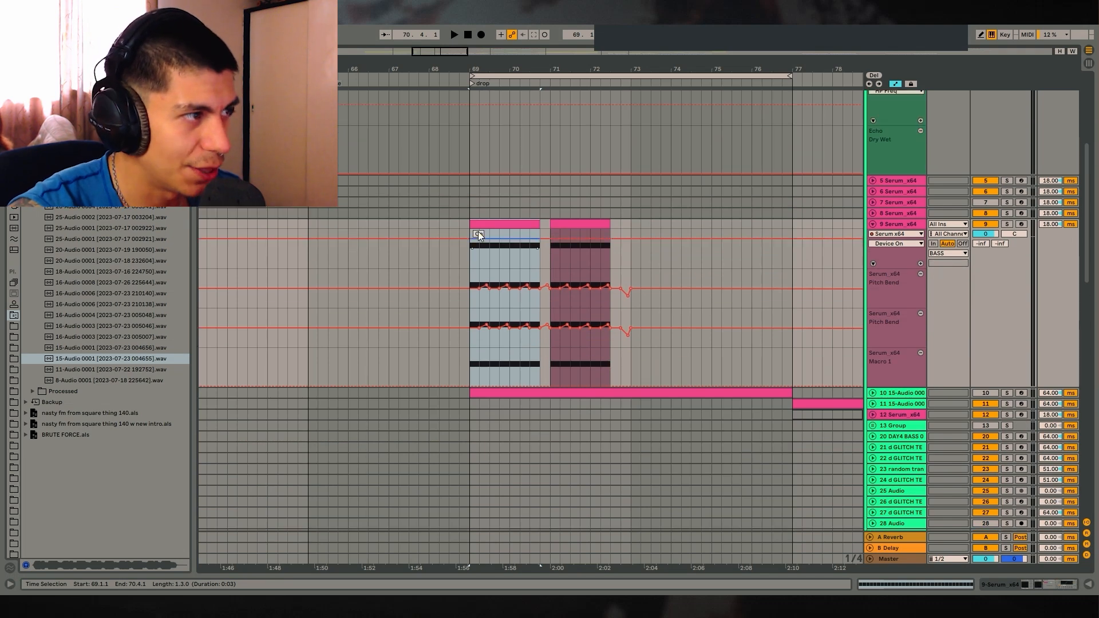
pyautogui.moveTo(479, 231); pyautogui.dragTo(550, 226)
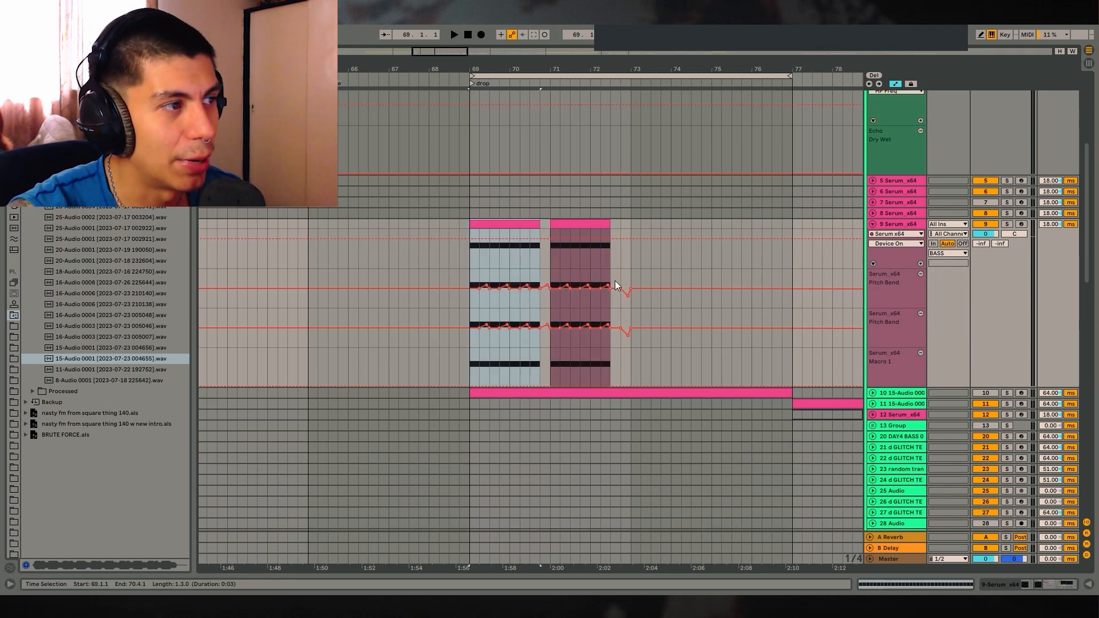
# Step: Select the FX group's opening bars of the drop from 69.1.1 to 73.1.1
pyautogui.scroll(-3, 732, 245)
pyautogui.scroll(-10, 1070, 375)
pyautogui.scroll(-5, 1070, 375)
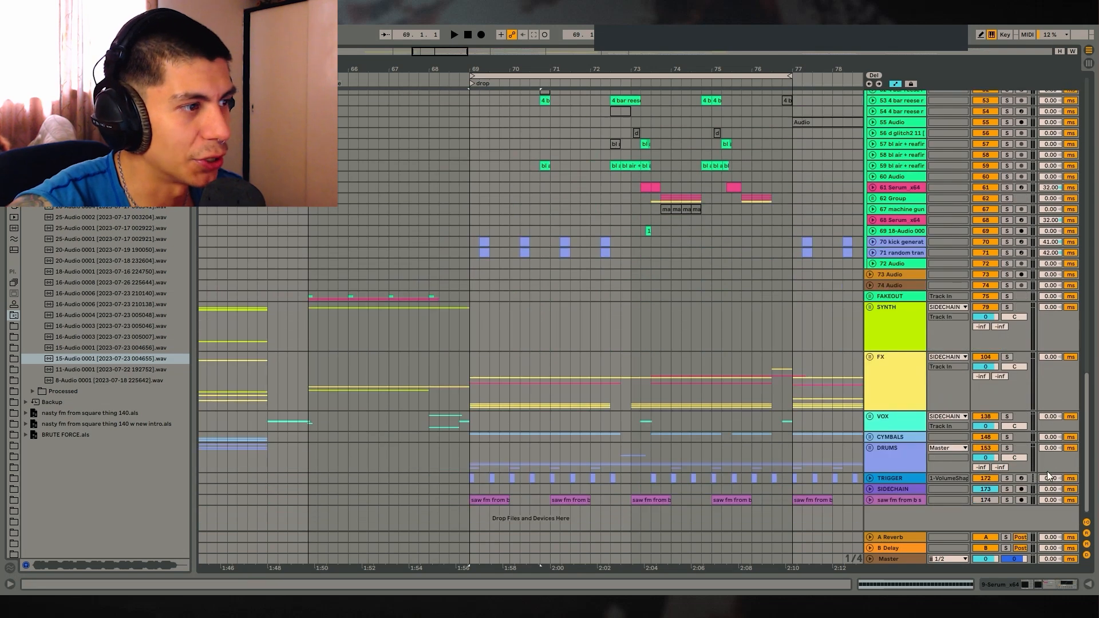
pyautogui.moveTo(458, 390)
pyautogui.mouseDown()
pyautogui.moveTo(686, 397)
pyautogui.moveTo(471, 385)
pyautogui.mouseUp()
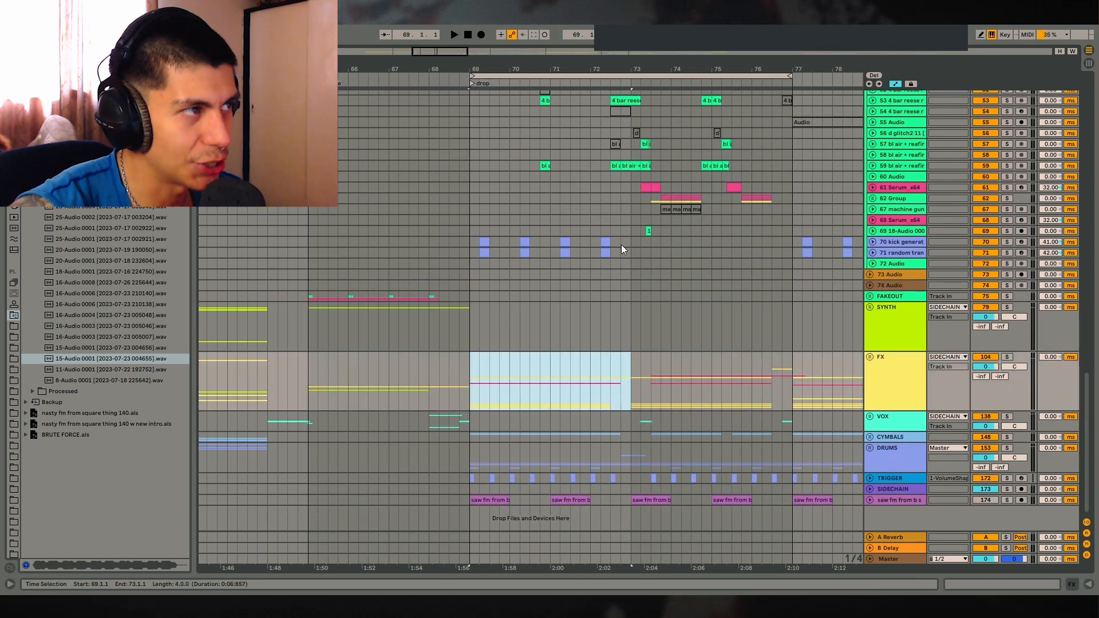
# Step: Examine how the FX, SYNTH, VOX and DRUMS groups are laid out across the whole arrangement
pyautogui.press('-')
pyautogui.press('-')
pyautogui.press('-')
pyautogui.press('-')
pyautogui.press('-')
pyautogui.press('-')
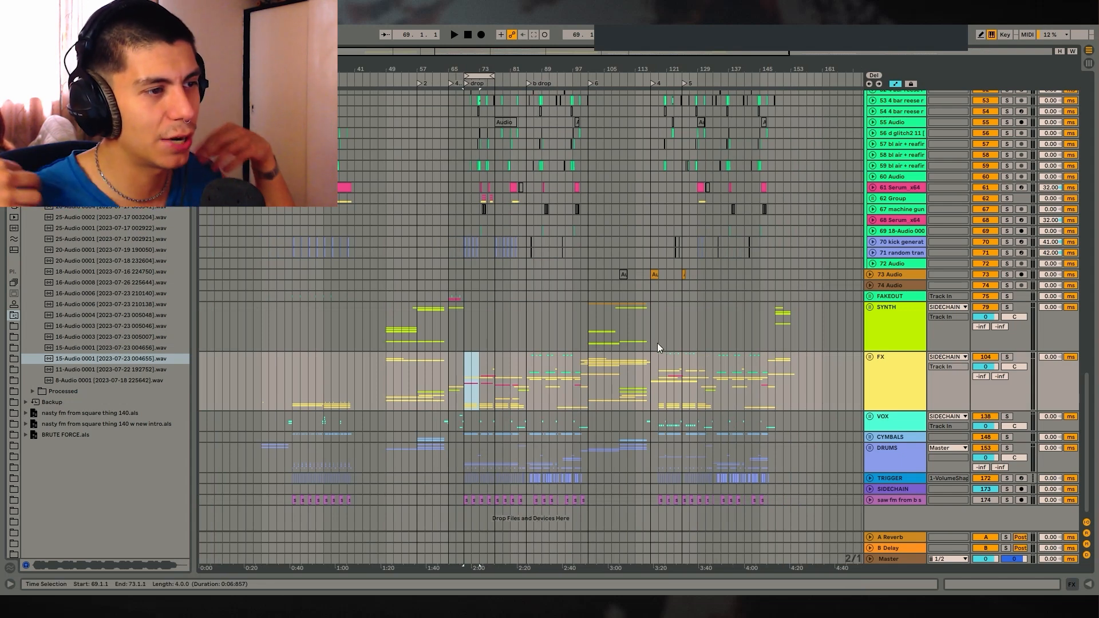
pyautogui.press('+')
pyautogui.press('+')
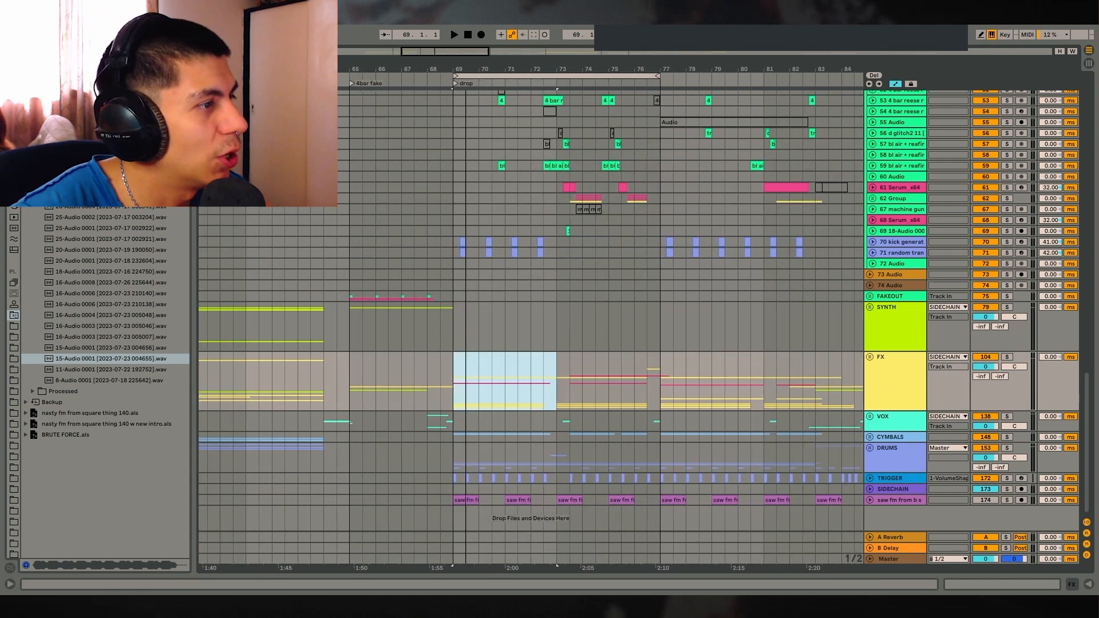
pyautogui.press('-')
pyautogui.press('-')
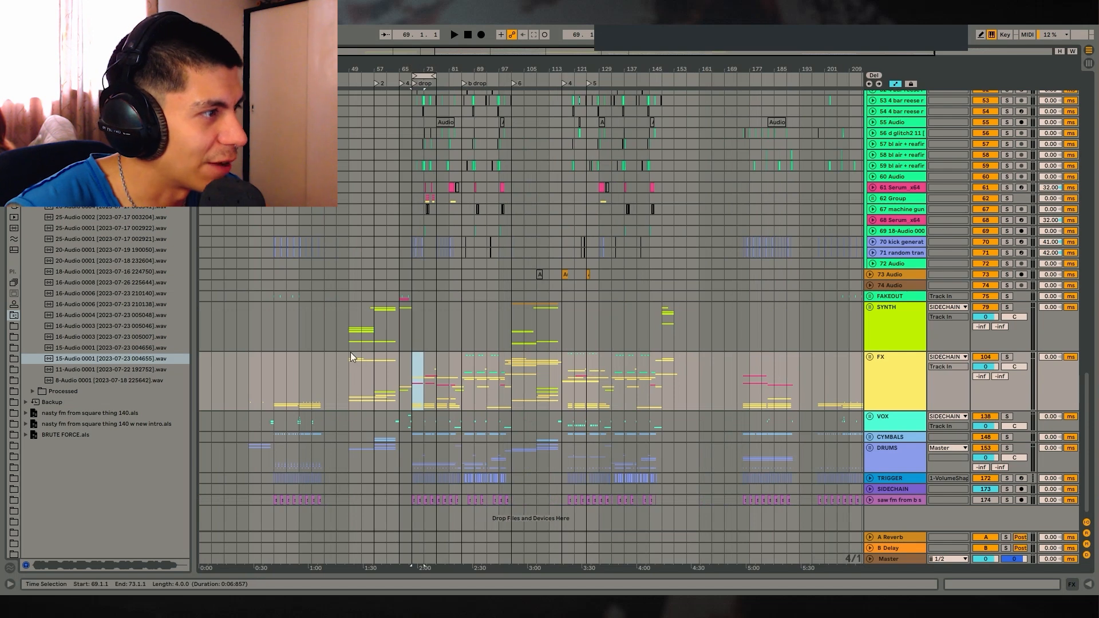
# Step: Select the pre-drop section from 49.1.1 across the SYNTH to CYMBALS groups, and the SYNTH group's part alone
pyautogui.moveTo(350, 352); pyautogui.dragTo(481, 417)
pyautogui.press('+')
pyautogui.press('+')
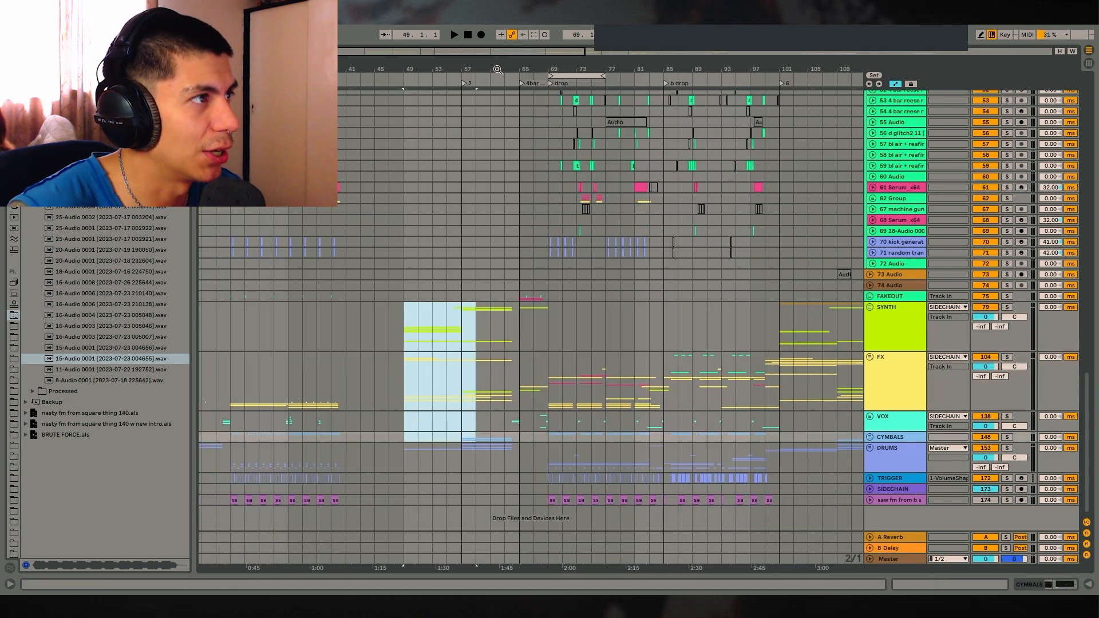
pyautogui.press('-')
pyautogui.press('-')
pyautogui.moveTo(338, 343); pyautogui.dragTo(387, 330)
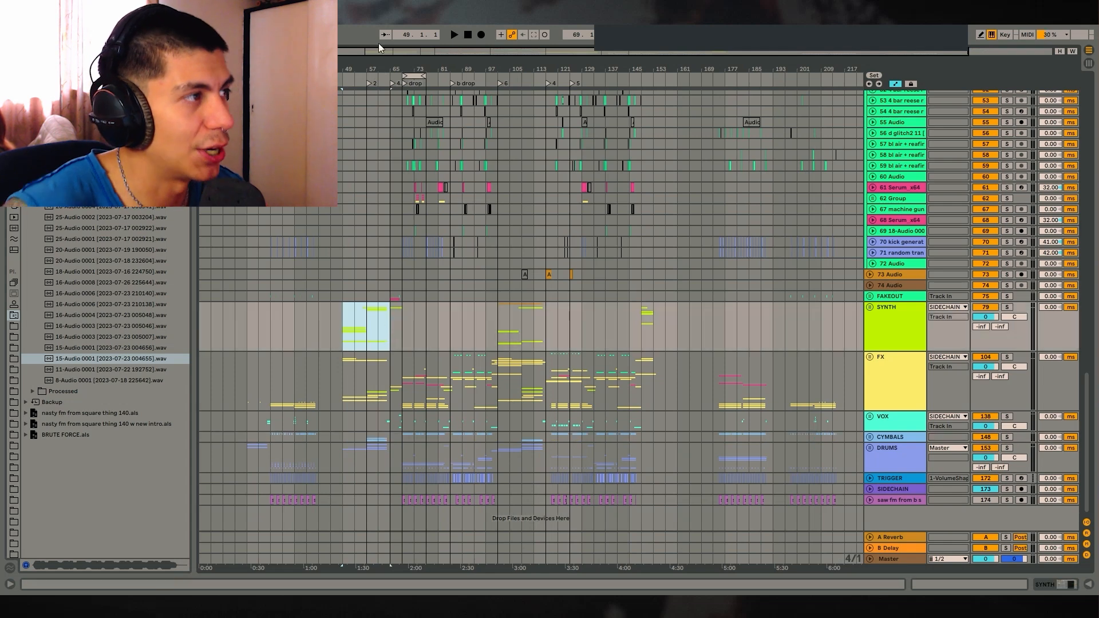
# Step: Select the SYNTH group's later section from 107.1.1, and group 62's lane from 115.1.1 to 135.1.1
pyautogui.press('+')
pyautogui.moveTo(642, 319); pyautogui.dragTo(713, 319)
pyautogui.hscroll(3, 680, 147)
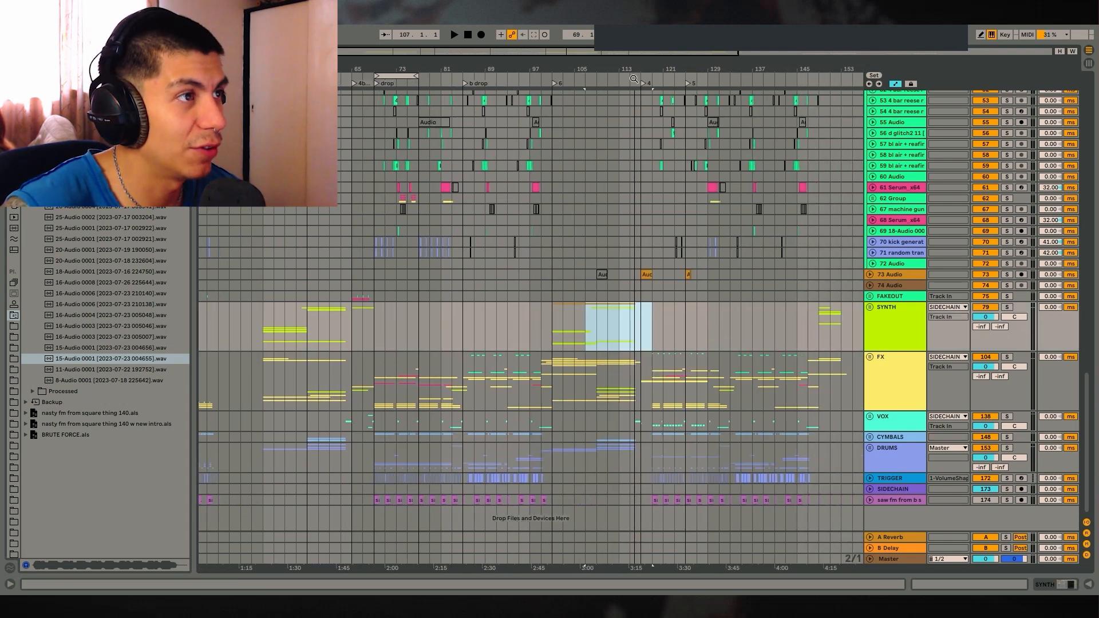
pyautogui.moveTo(628, 198); pyautogui.dragTo(740, 199)
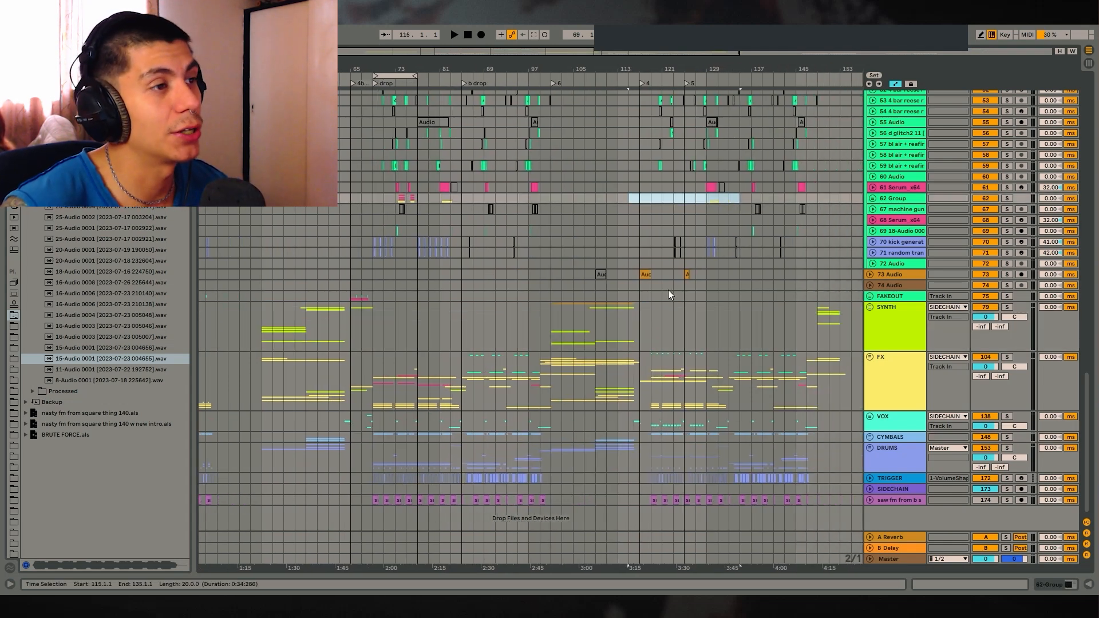
# Step: Examine the BASS group's tracks around the b drop at bar 85, including track 9's deactivated Serum clips
pyautogui.scroll(10, 668, 289)
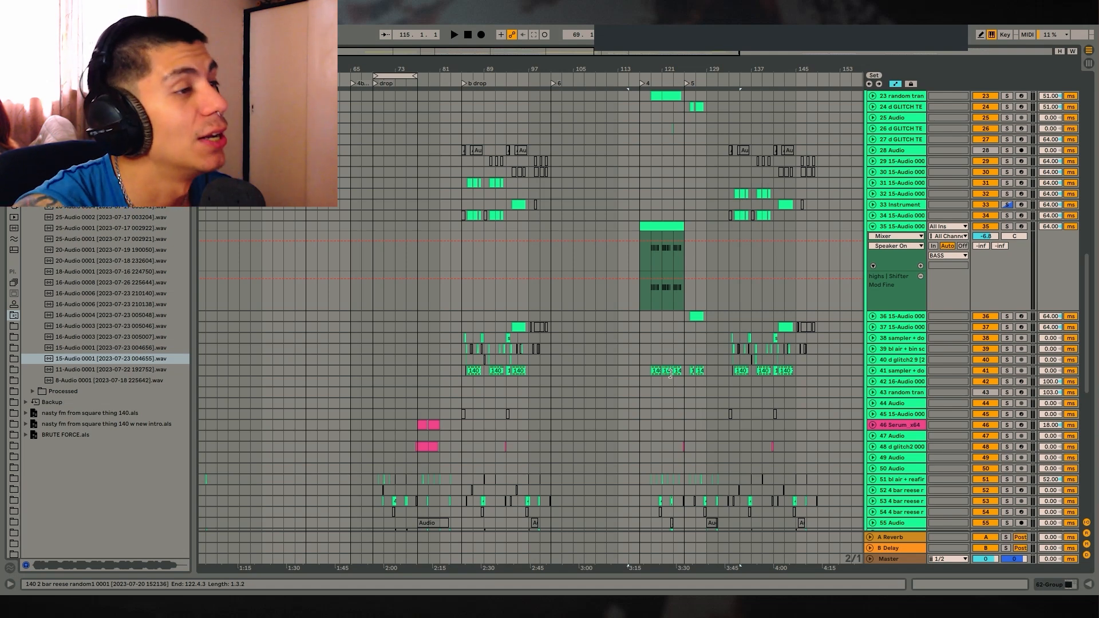
pyautogui.scroll(10, 670, 373)
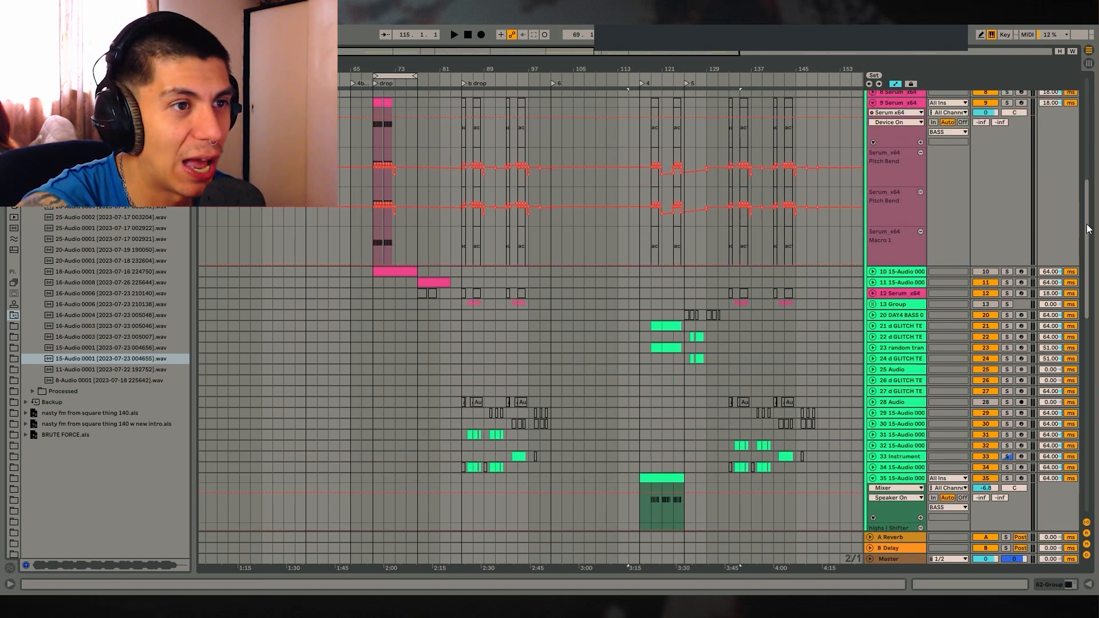
pyautogui.moveTo(1087, 227); pyautogui.dragTo(1056, 204)
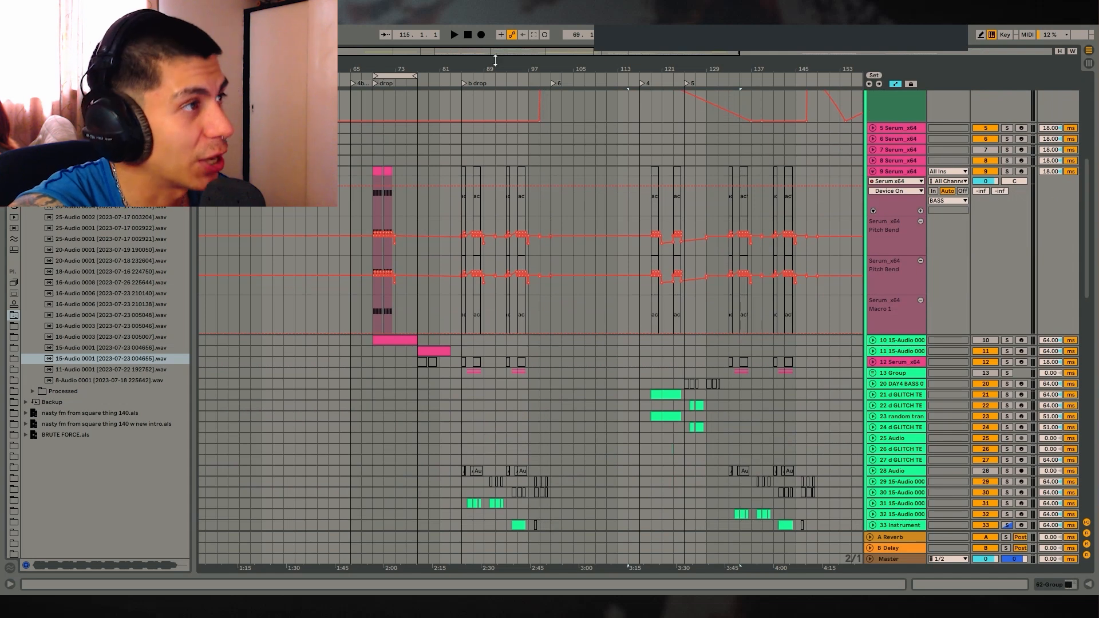
pyautogui.moveTo(495, 59); pyautogui.dragTo(613, 208)
pyautogui.scroll(3, 567, 256)
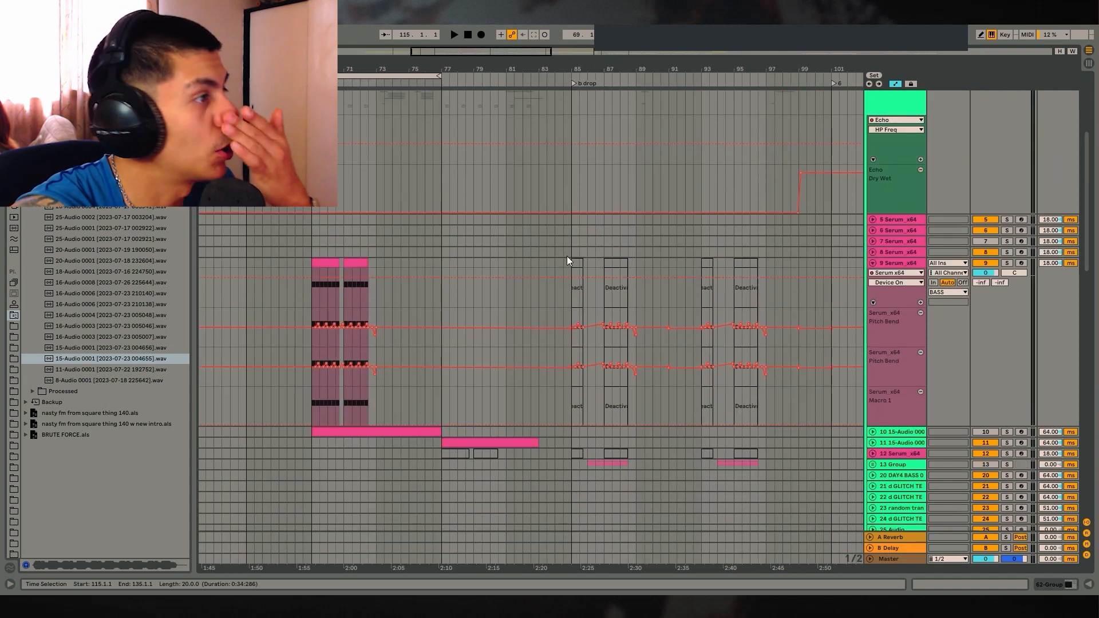
pyautogui.scroll(4, 749, 208)
pyautogui.scroll(-8, 846, 182)
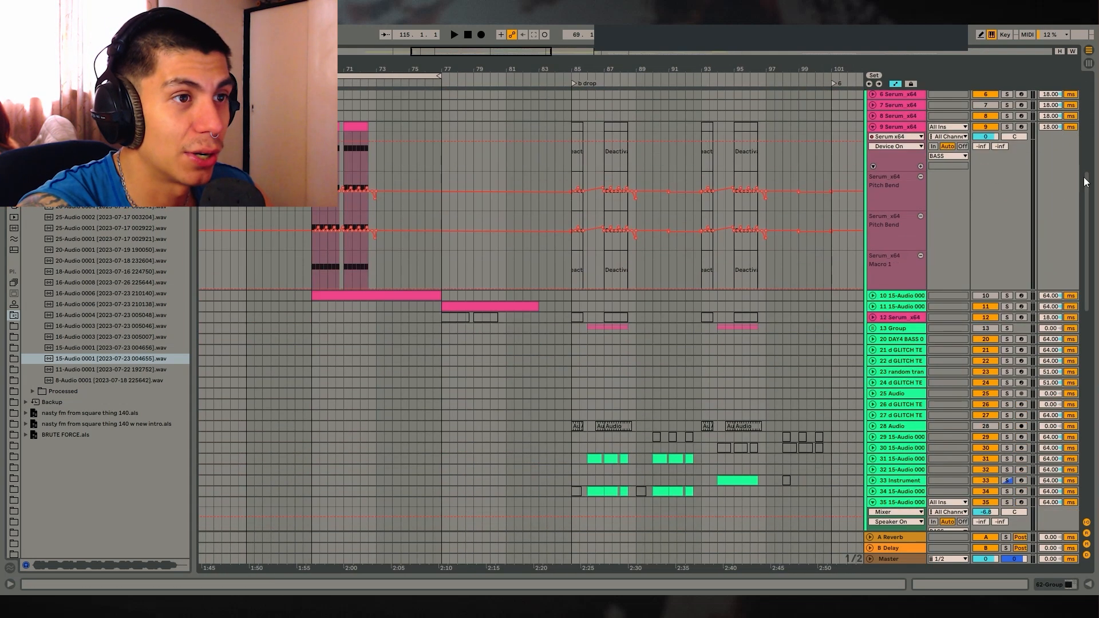
# Step: Expand the 13-Group to examine its SUB BASIC and other nested tracks around the b drop, and collapse it again
pyautogui.scroll(-1, 876, 286)
pyautogui.click(873, 288)
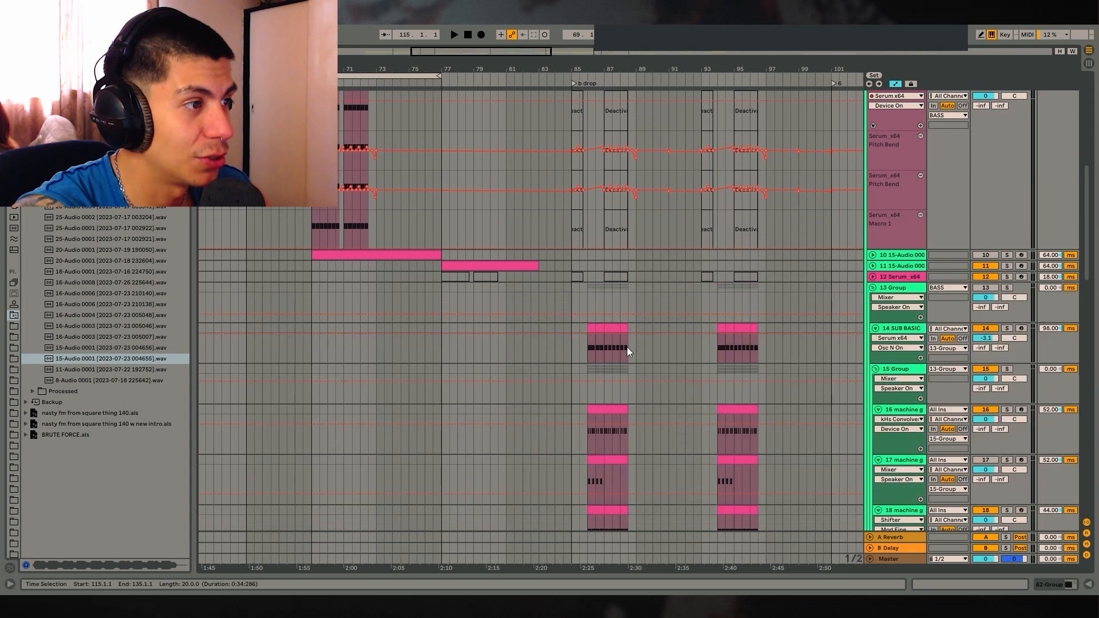
pyautogui.click(586, 328)
pyautogui.scroll(-1, 802, 293)
pyautogui.click(874, 276)
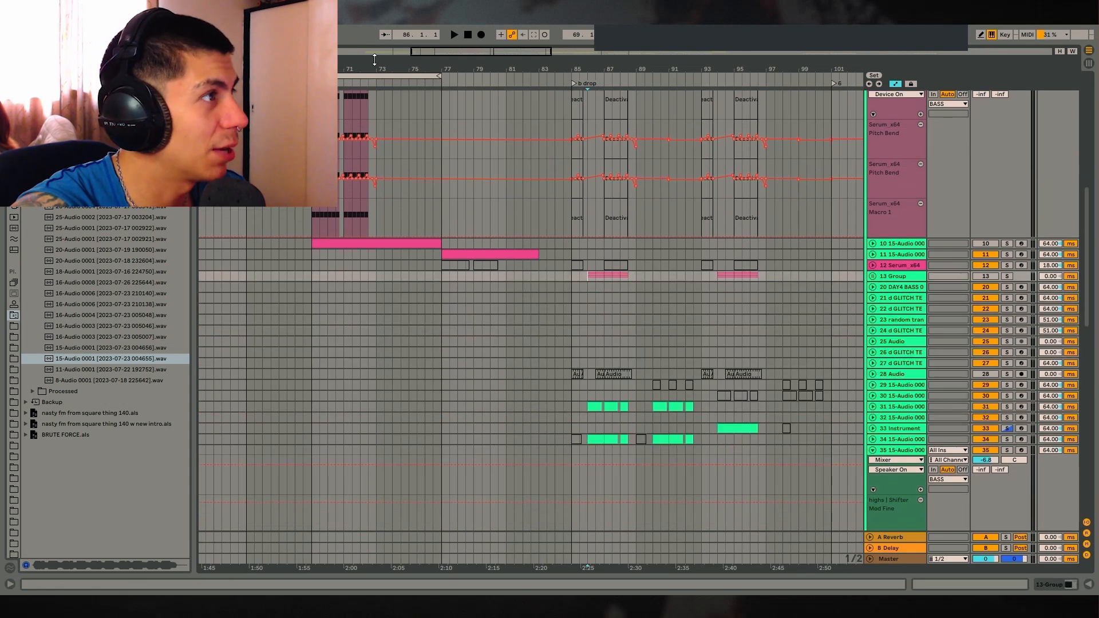
# Step: Select track 9's first clip at the drop (69.1.1), solo that track, and open its Serum instrument
pyautogui.moveTo(375, 64); pyautogui.dragTo(637, 67)
pyautogui.scroll(4, 605, 193)
pyautogui.click(582, 212)
pyautogui.click(1007, 213)
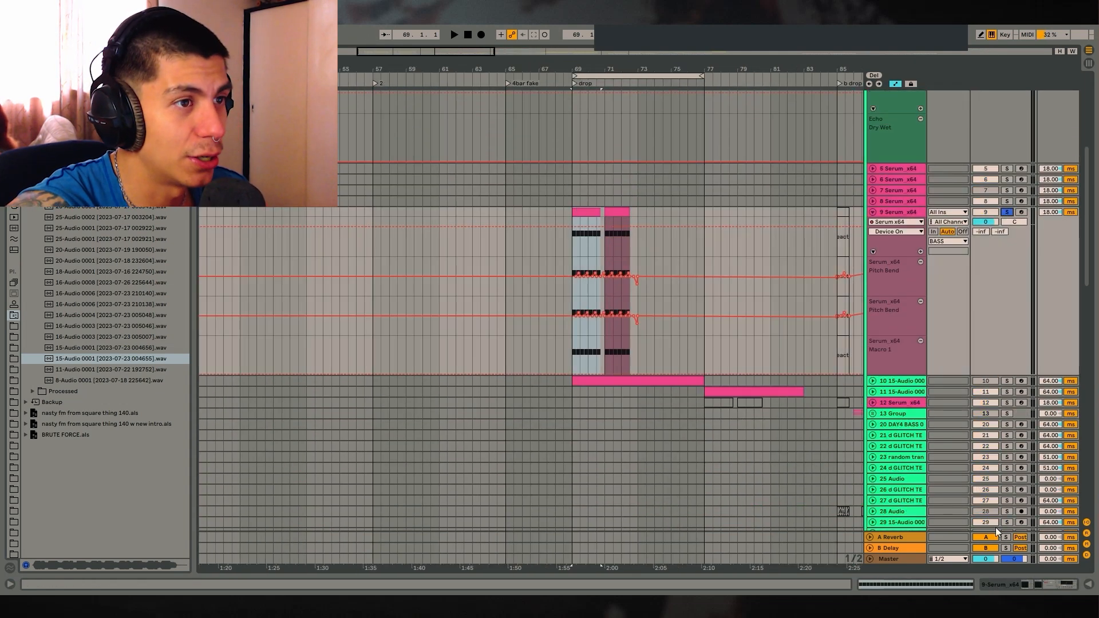
pyautogui.click(1038, 585)
pyautogui.click(37, 468)
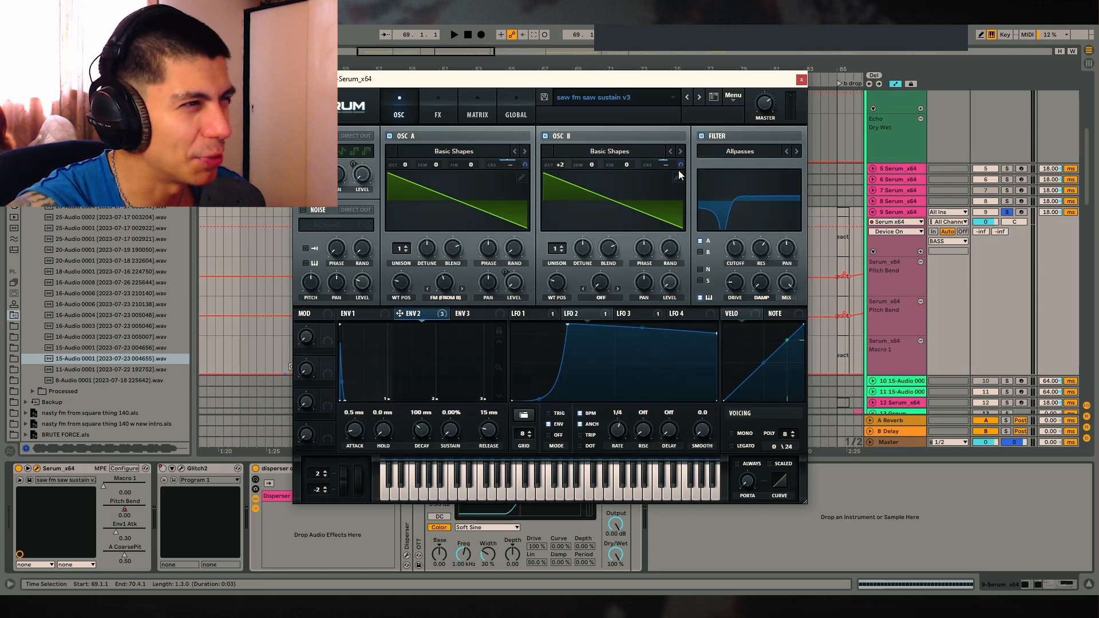
# Step: Bypass ENV 2's modulation of A CoarsePit and B CoarsePit in Serum, and play the soloed clip
pyautogui.rightClick(423, 314)
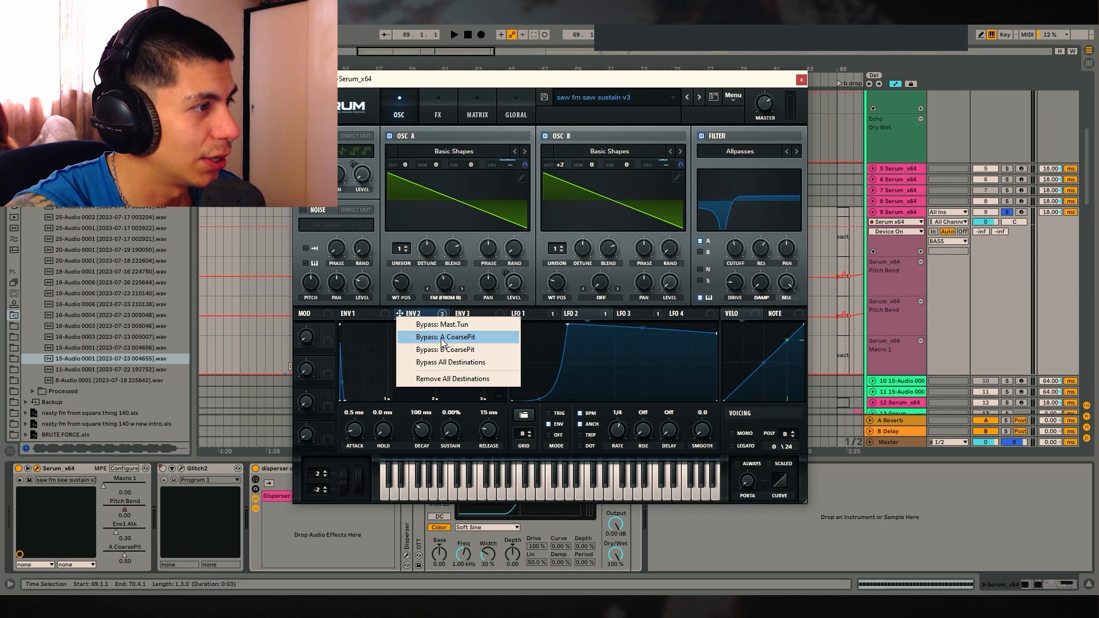
pyautogui.click(444, 337)
pyautogui.click(446, 349)
pyautogui.press('space')
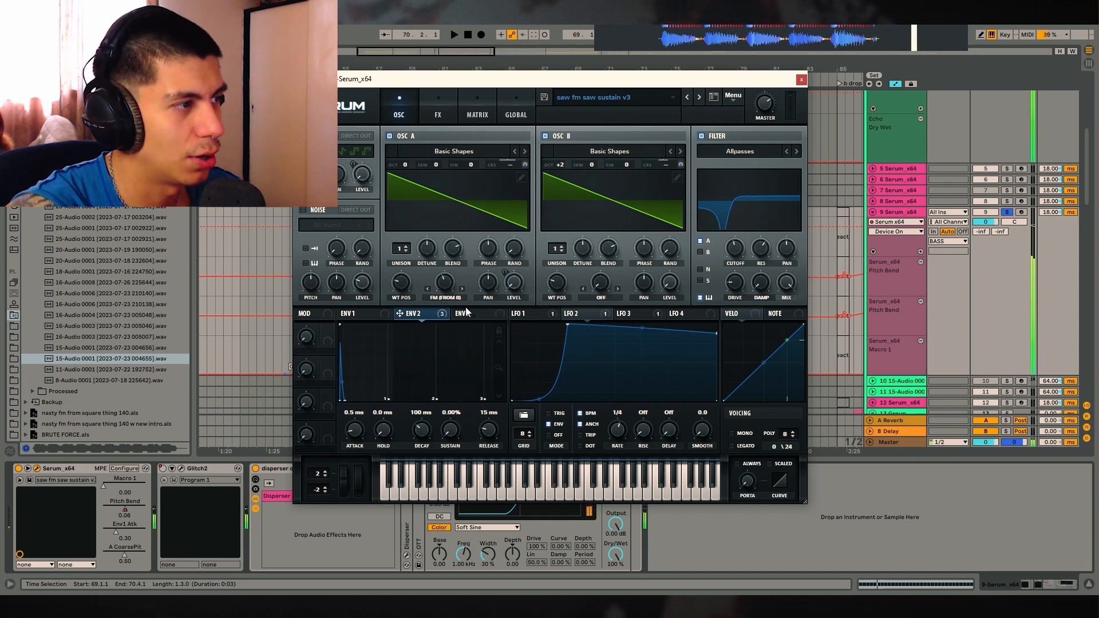
# Step: Re-enable ENV 2's A CoarsePit modulation, play the clip again, and activate all ENV 2 destinations
pyautogui.rightClick(431, 312)
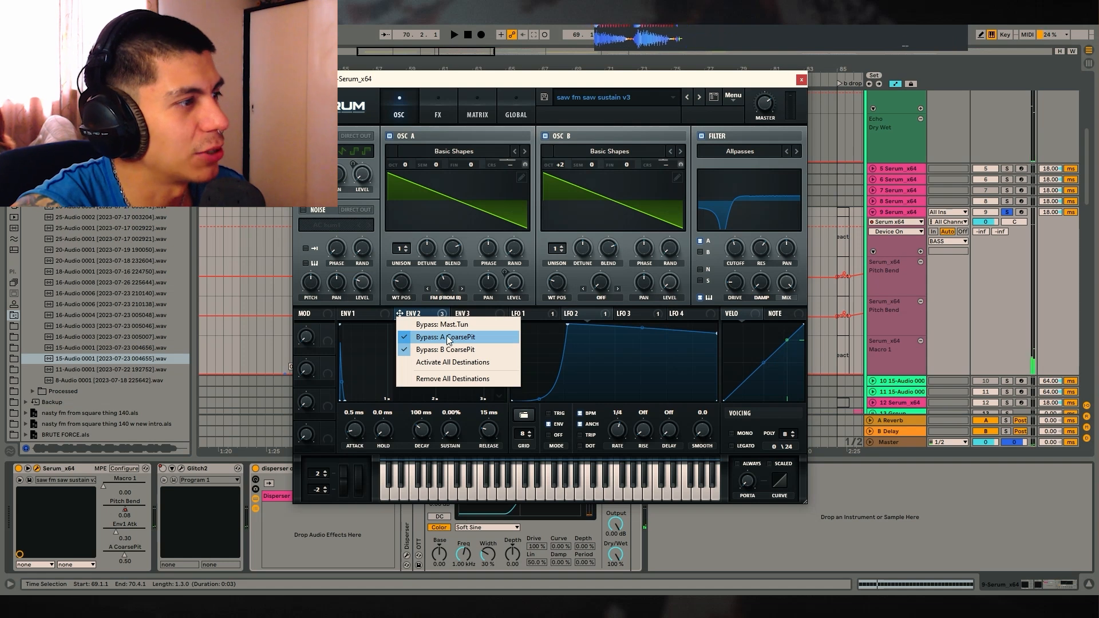
pyautogui.click(446, 337)
pyautogui.press('space')
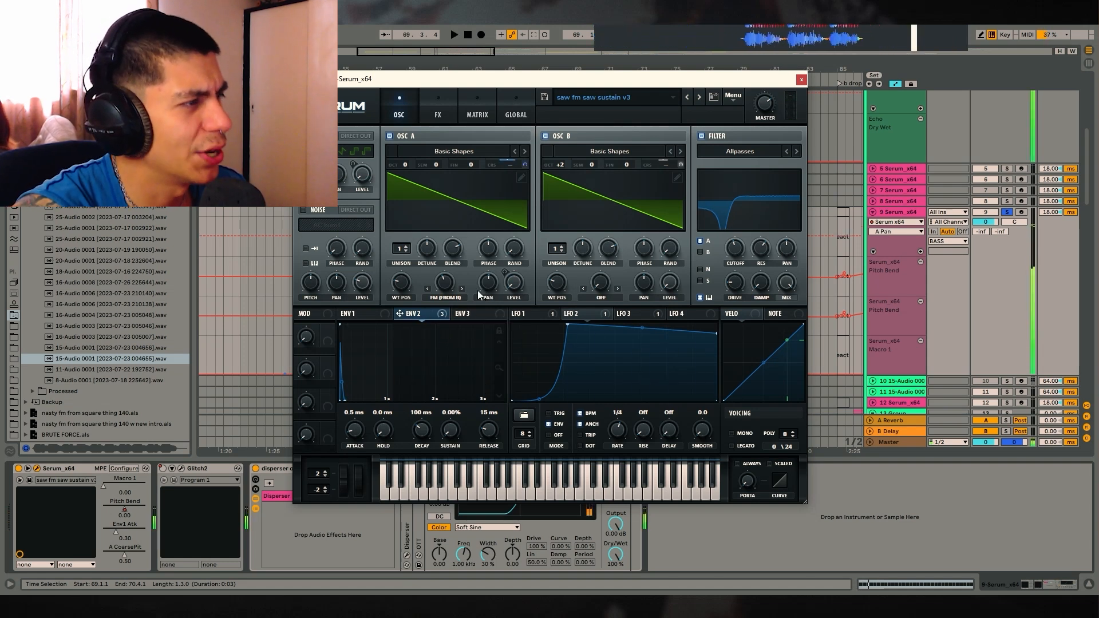
pyautogui.press('space')
pyautogui.rightClick(435, 315)
pyautogui.click(447, 363)
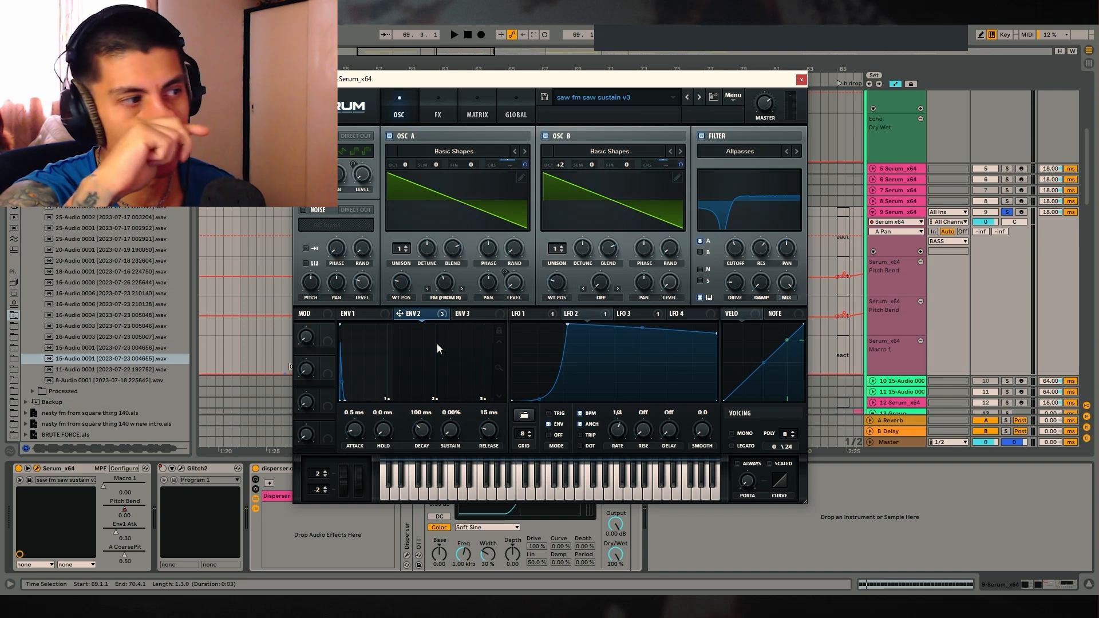
# Step: Unsolo track 9 and close its Serum window
pyautogui.click(1007, 212)
pyautogui.click(801, 80)
# Step: Collapse the BASS group and look over all the groups down to DRUMS across the arrangement
pyautogui.moveTo(642, 69); pyautogui.dragTo(640, 62)
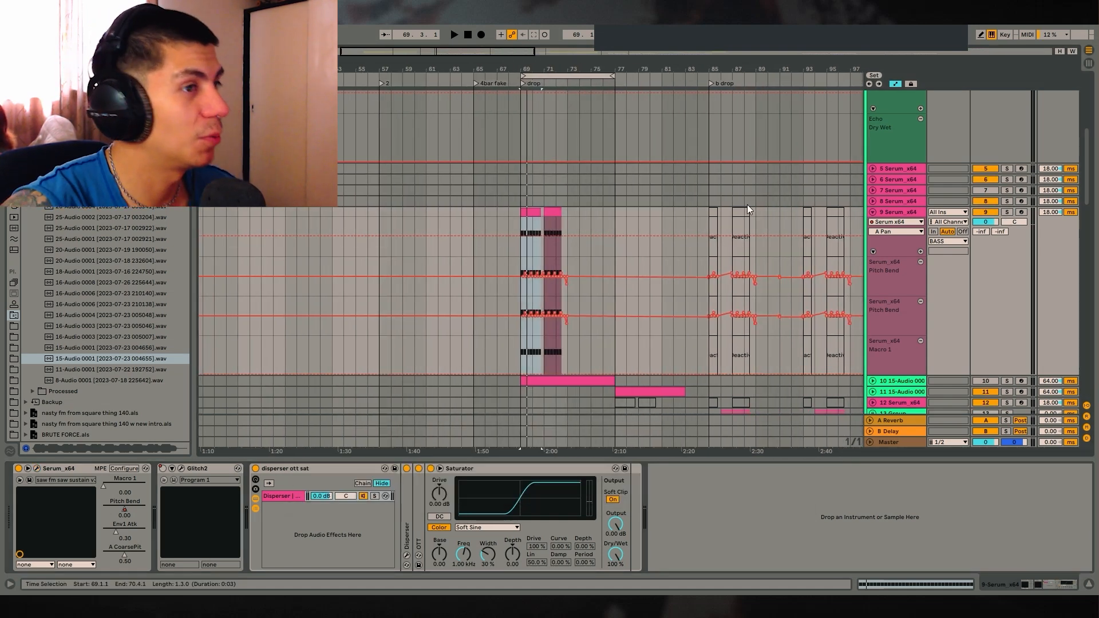
pyautogui.scroll(8, 873, 292)
pyautogui.click(879, 165)
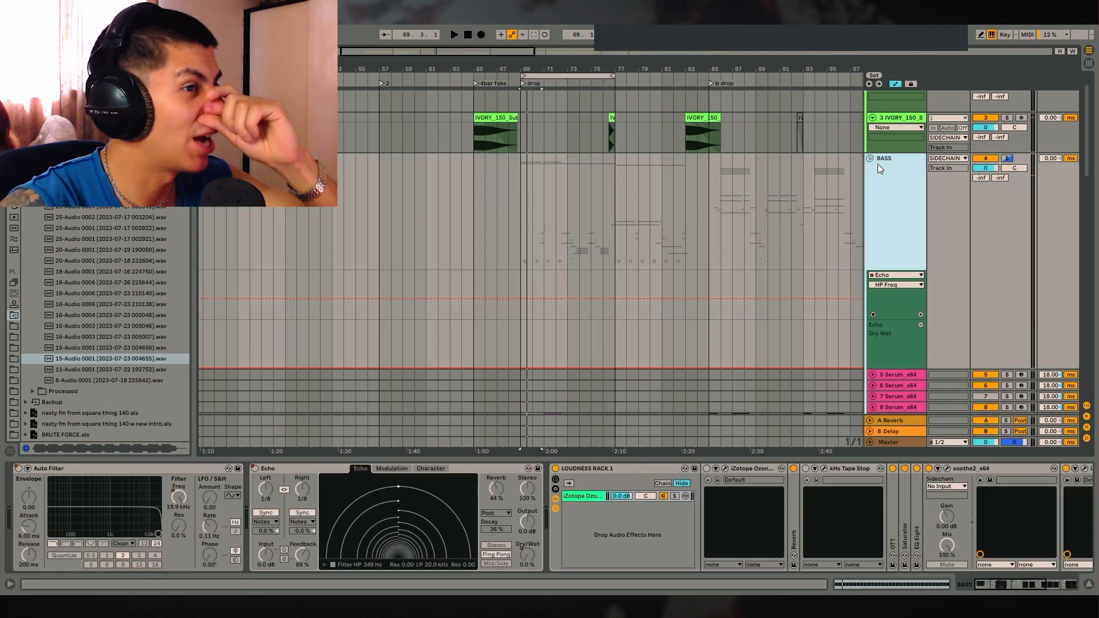
pyautogui.click(870, 159)
pyautogui.moveTo(614, 70); pyautogui.dragTo(508, 42)
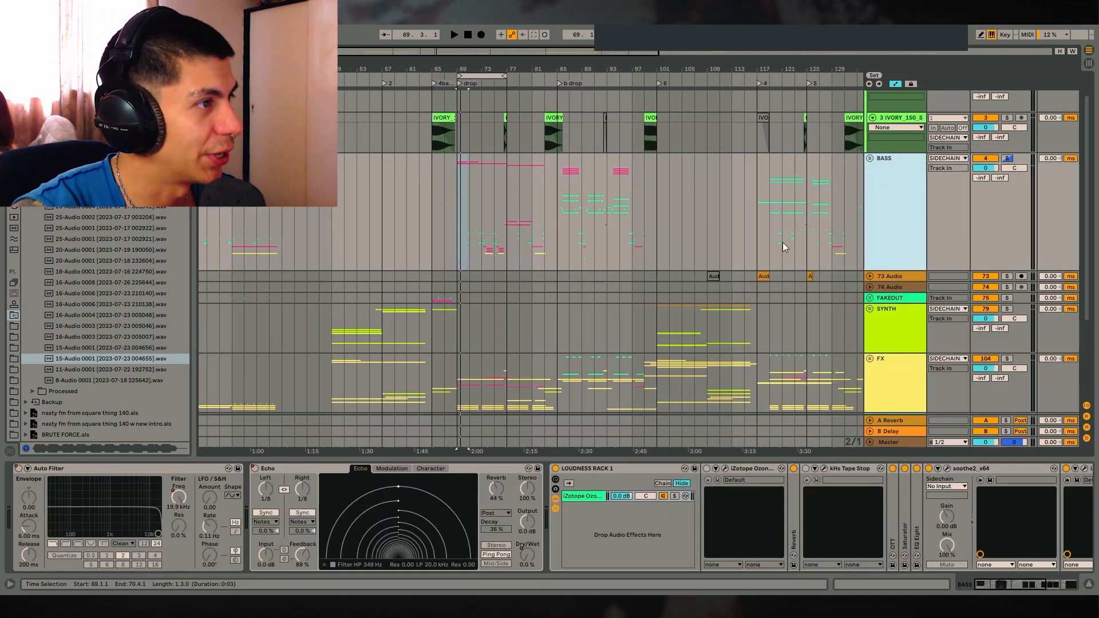
pyautogui.scroll(-4, 576, 270)
pyautogui.moveTo(508, 56); pyautogui.dragTo(539, 61)
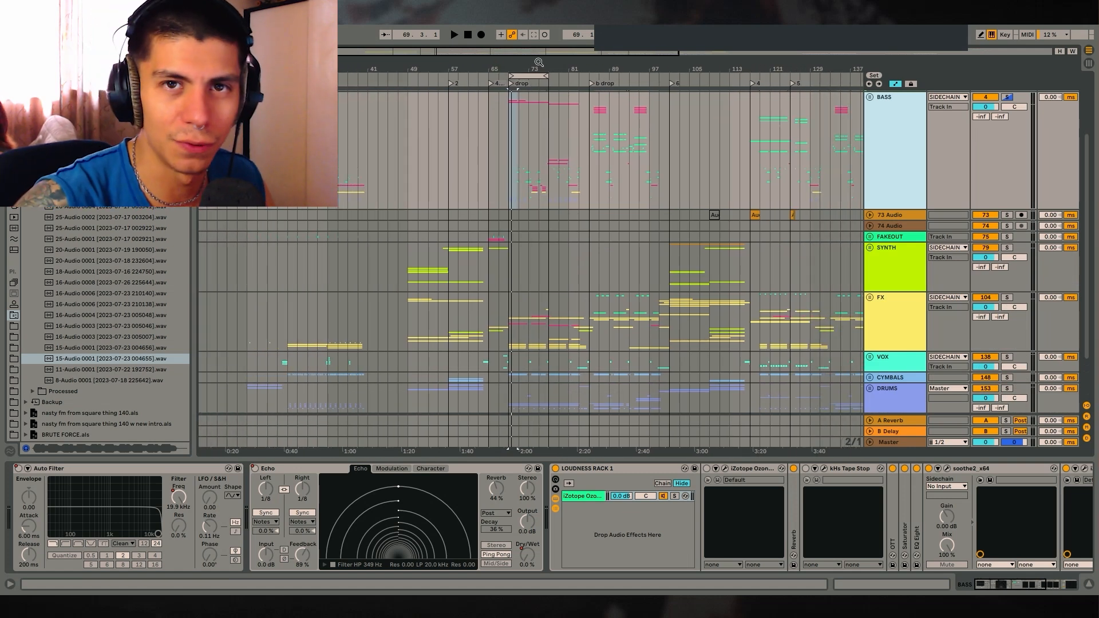